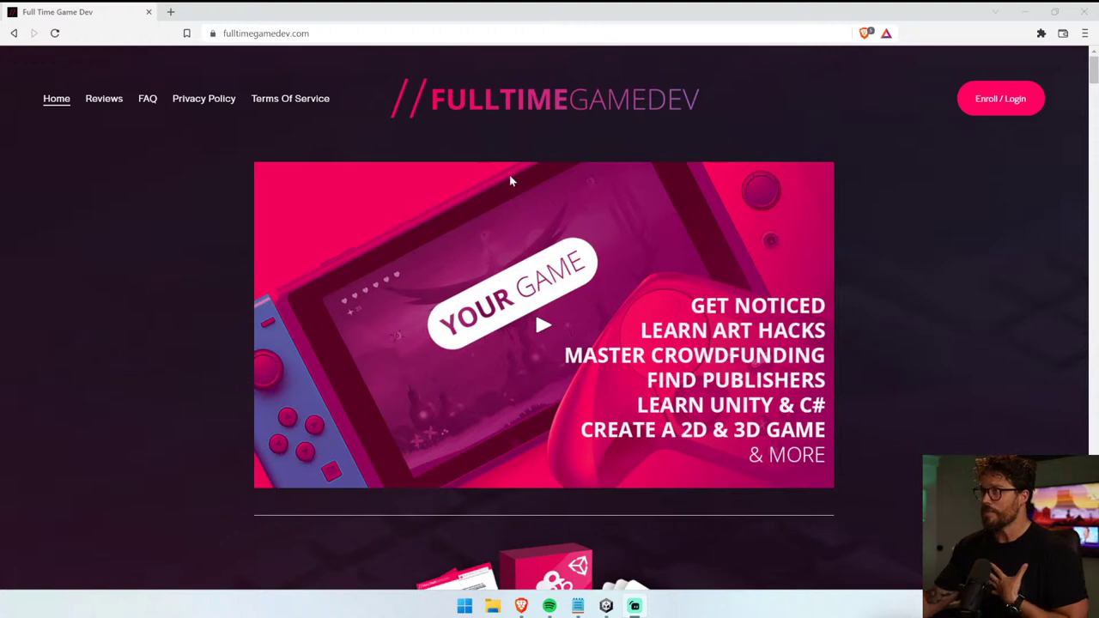
- Open the course site's Reviews page and look through the student reviews
left_click(120, 107)
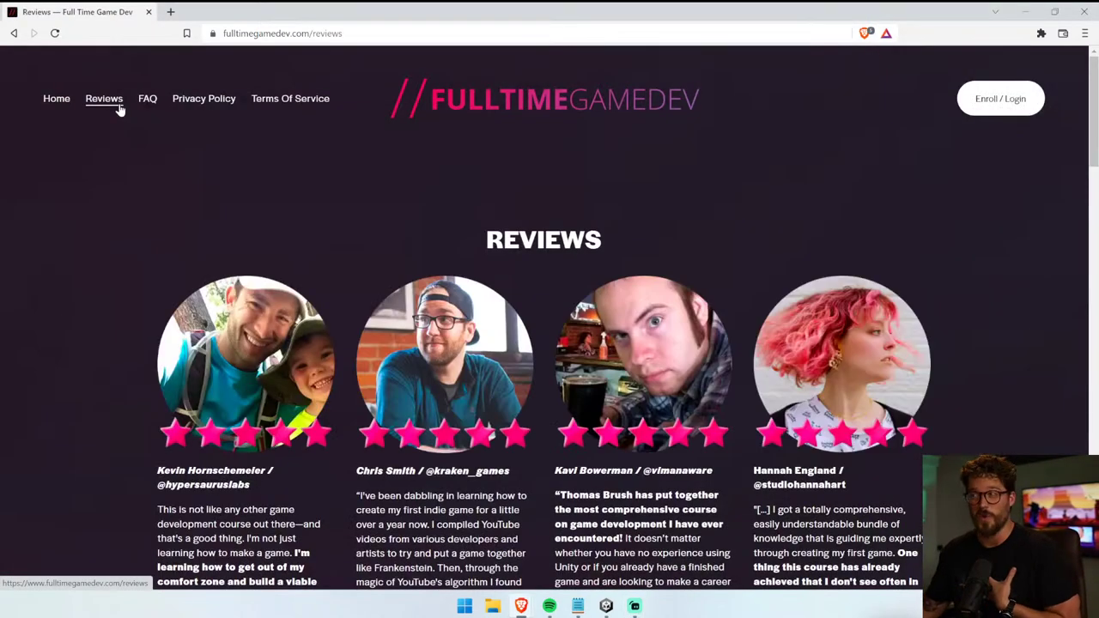
scroll(267, 146, "down", 2)
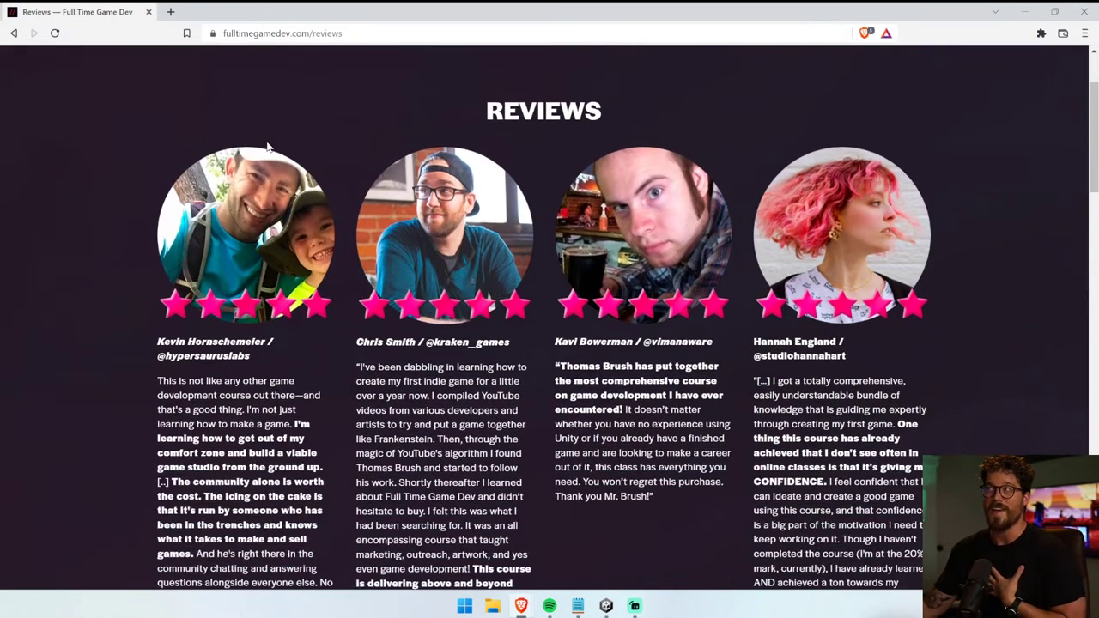
scroll(267, 146, "down", 2)
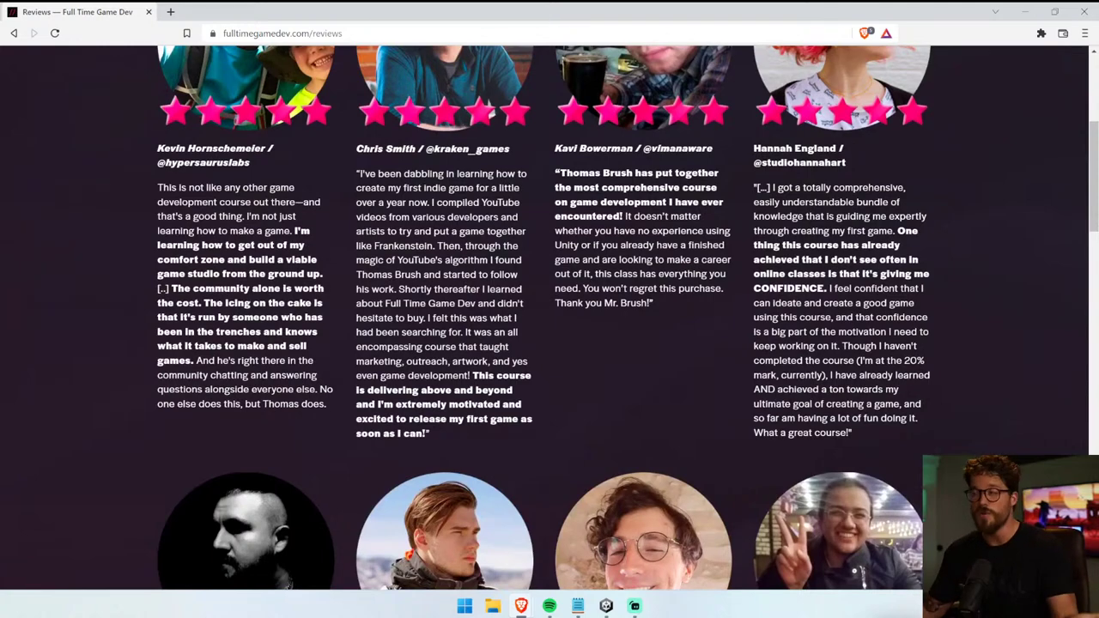
scroll(59, 106, "up", 4)
- Return to the site's home page and read through the instructor introduction and the overview of what the course contains
left_click(59, 106)
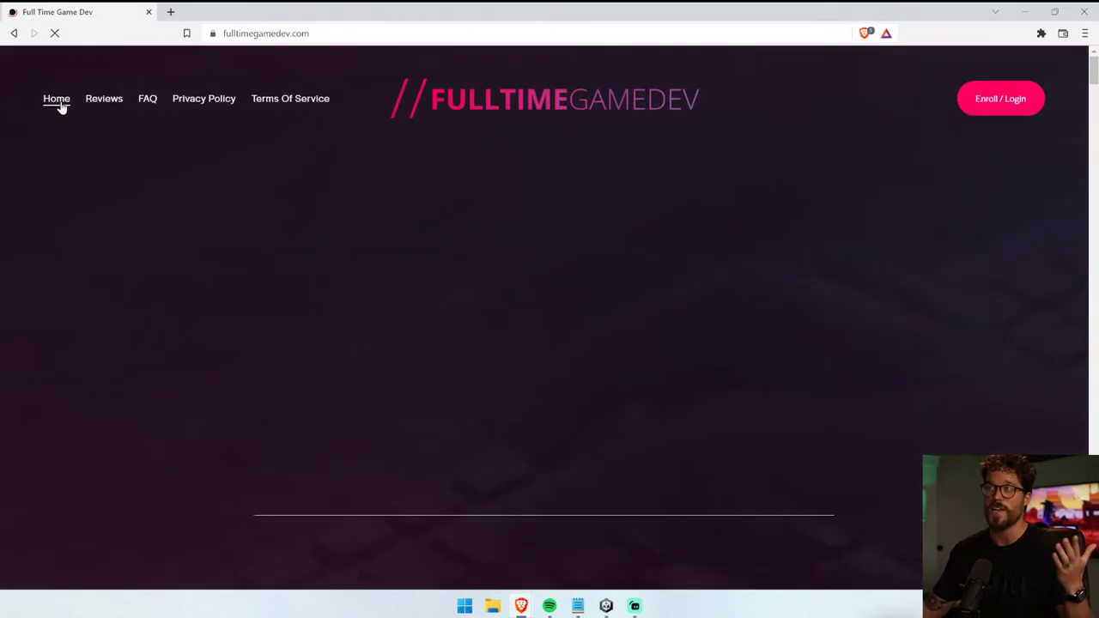
scroll(215, 301, "down", 4)
scroll(216, 299, "down", 10)
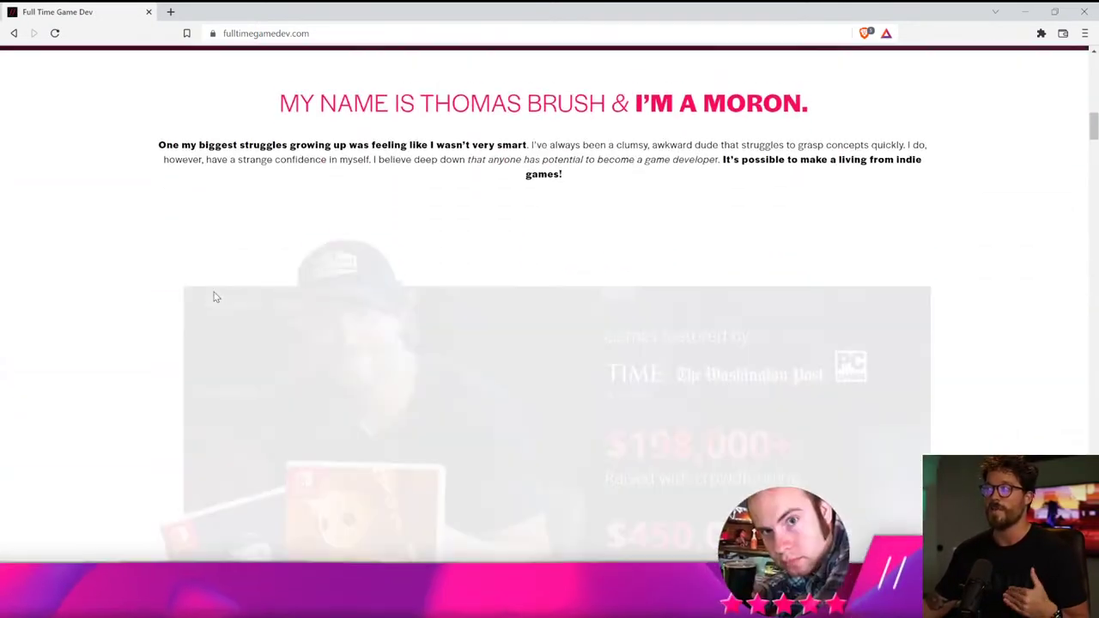
scroll(211, 292, "down", 6)
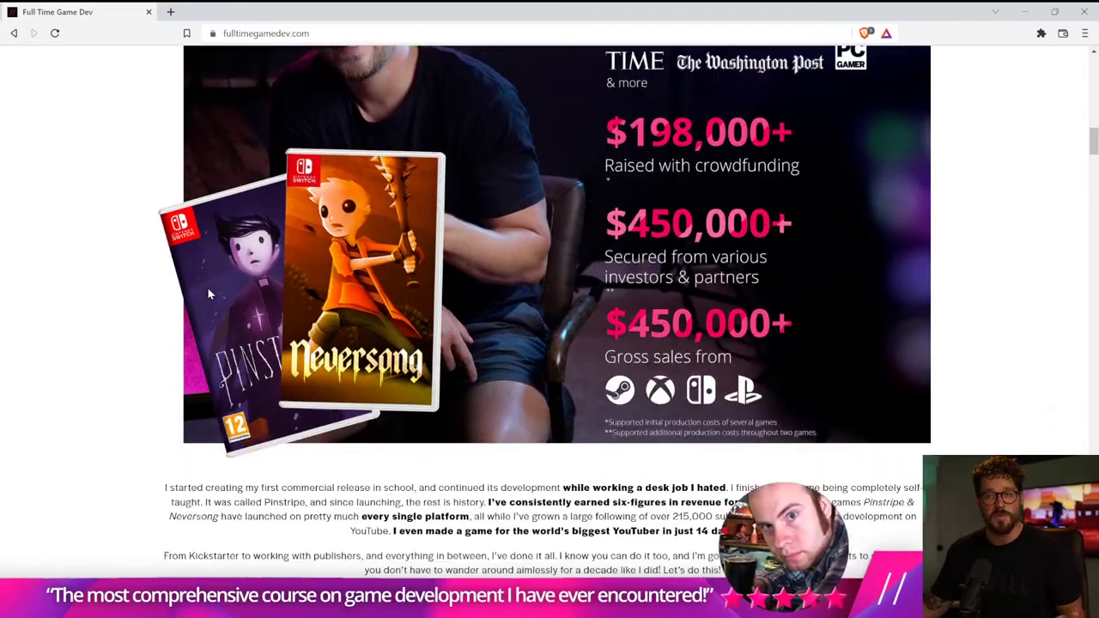
scroll(207, 290, "down", 5)
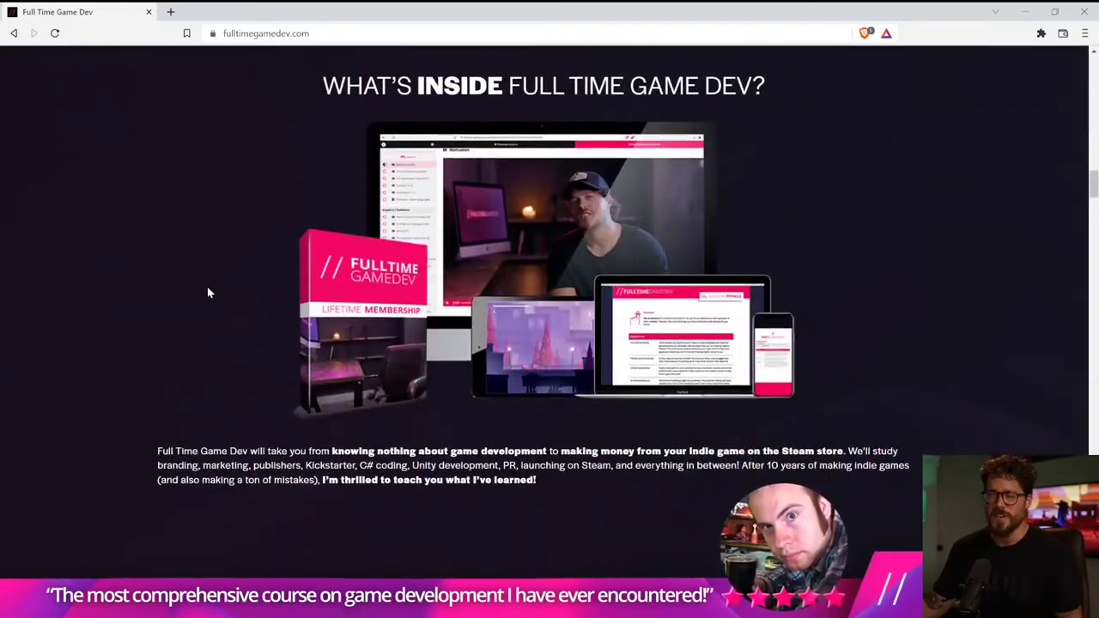
scroll(207, 287, "down", 3)
scroll(207, 287, "down", 3)
scroll(207, 288, "up", 1)
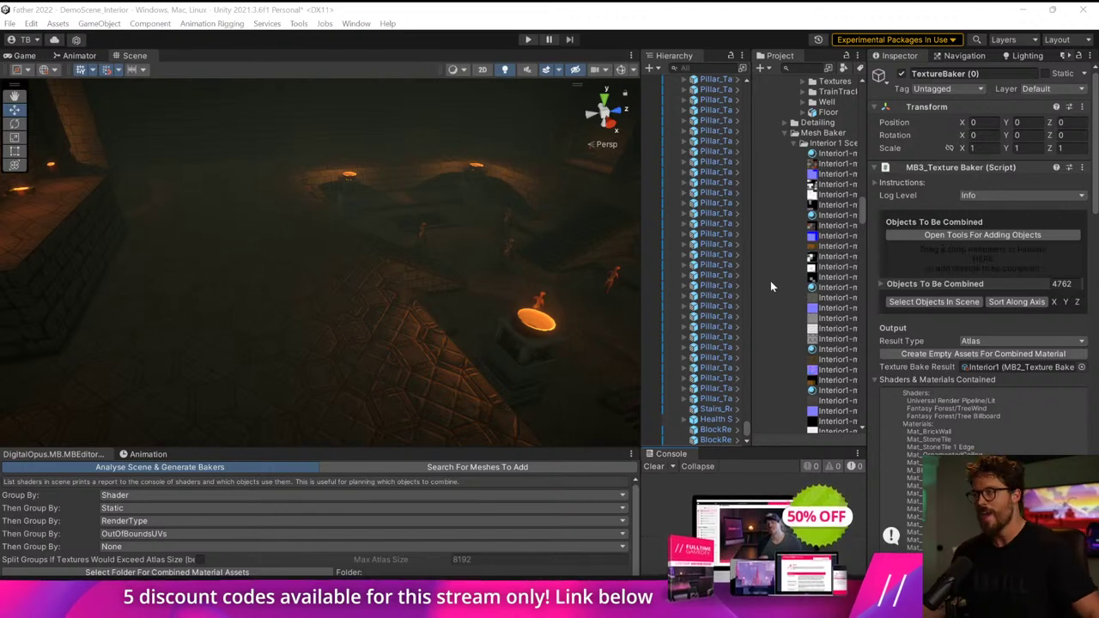
- Turn off scene lighting in the Scene view of the dungeon interior
right_click_drag(328, 290, 410, 286)
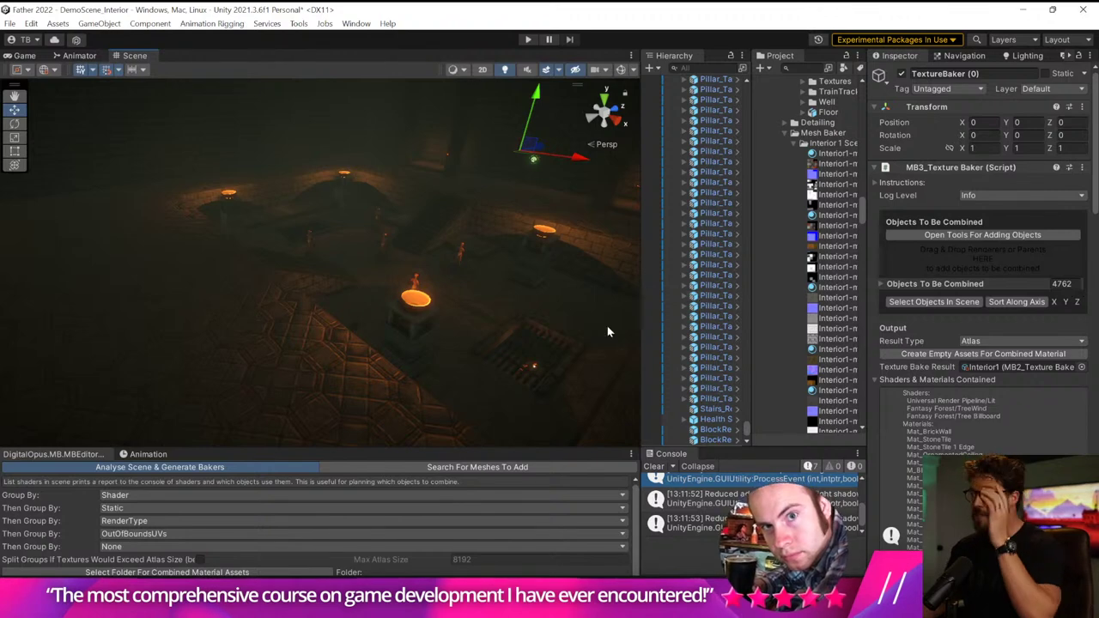
right_click_drag(608, 328, 367, 250)
left_click(504, 69)
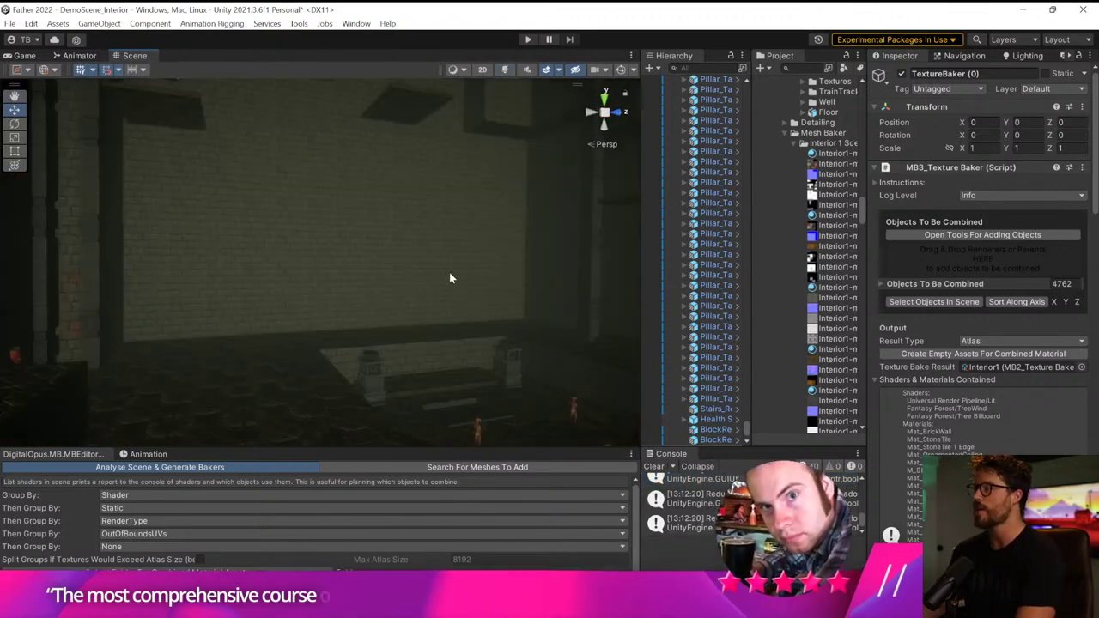
- Inspect the modular Wall_Tall pieces that make up the tall brick wall by selecting several of them one at a time
right_click_drag(449, 272, 807, 216)
left_click(405, 239)
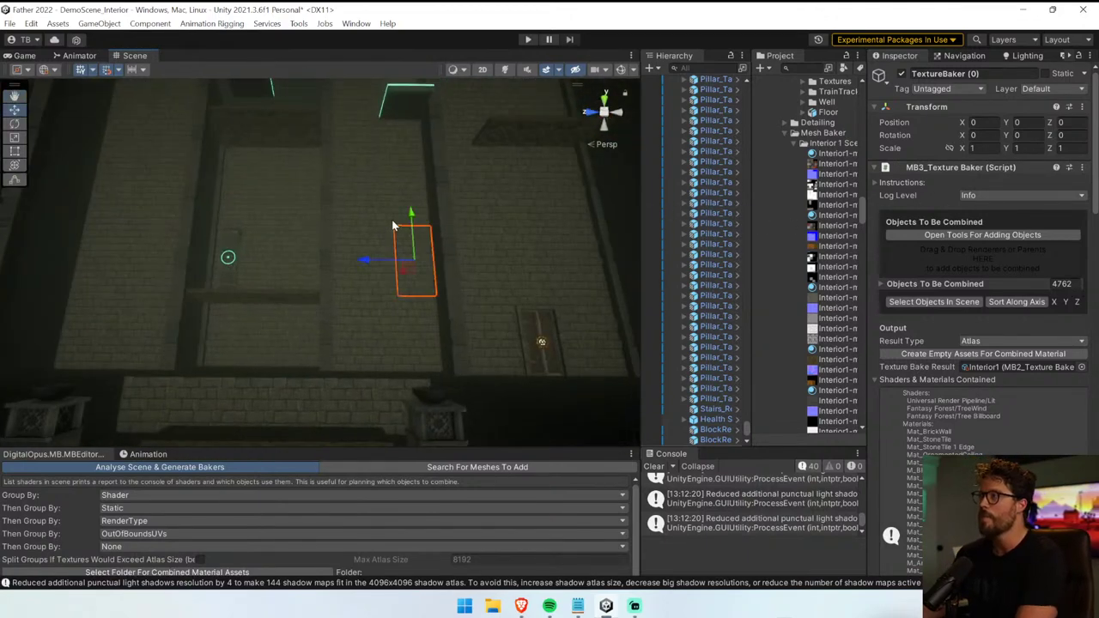
left_click(377, 199)
left_click(341, 215)
left_click(348, 258)
left_click(447, 268)
left_click(511, 254)
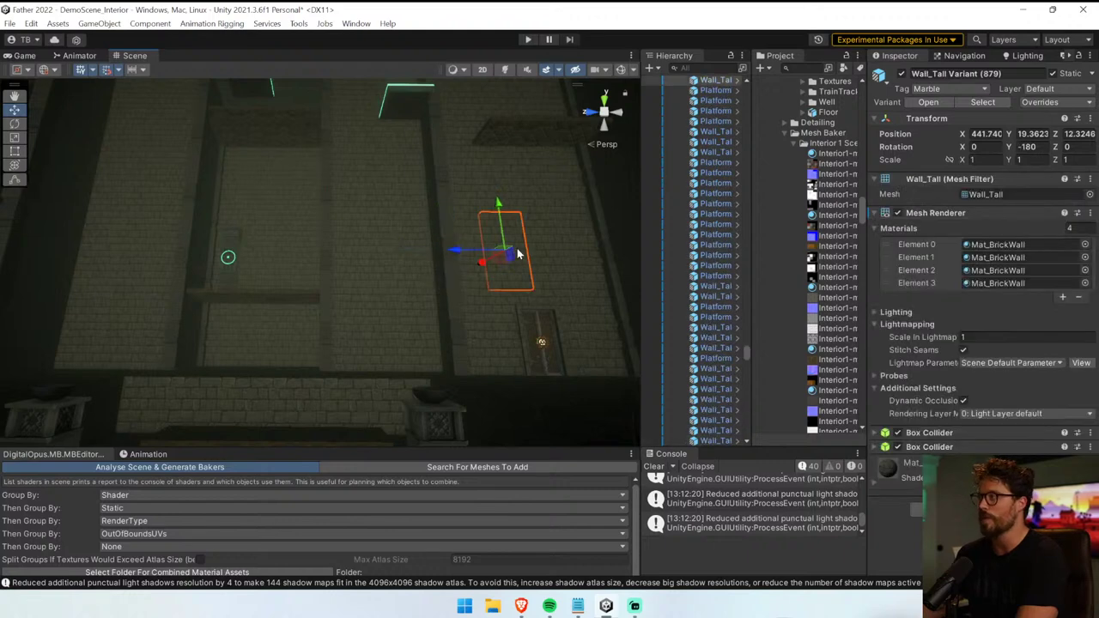
left_click(535, 202)
left_click(479, 226)
right_click_drag(479, 226, 256, 250)
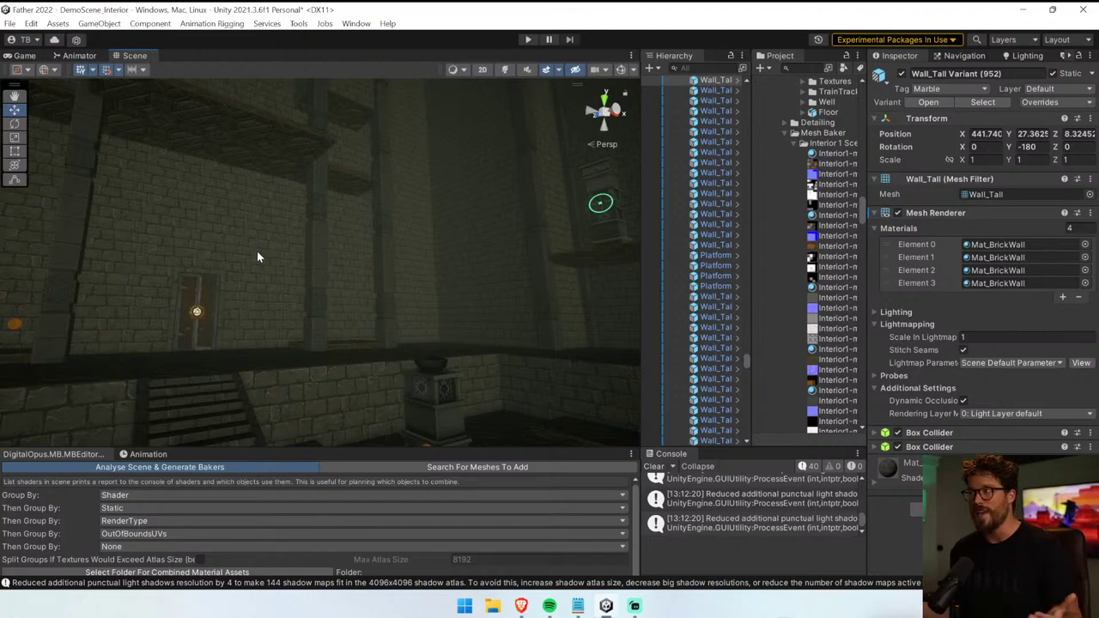
- Try deleting a platform tile from the upper stone ledge, and restore it
right_click_drag(256, 251, 40, 341)
left_click(382, 245)
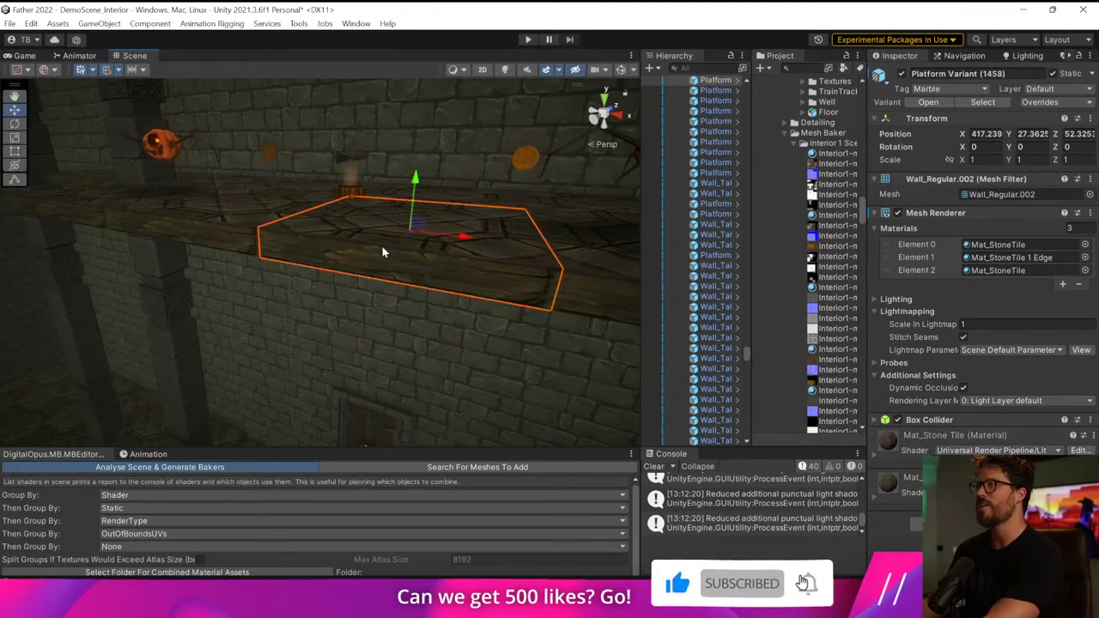
right_click_drag(382, 248, 447, 252)
key("Delete")
left_click(172, 235)
right_click_drag(172, 235, 245, 263)
key("Delete")
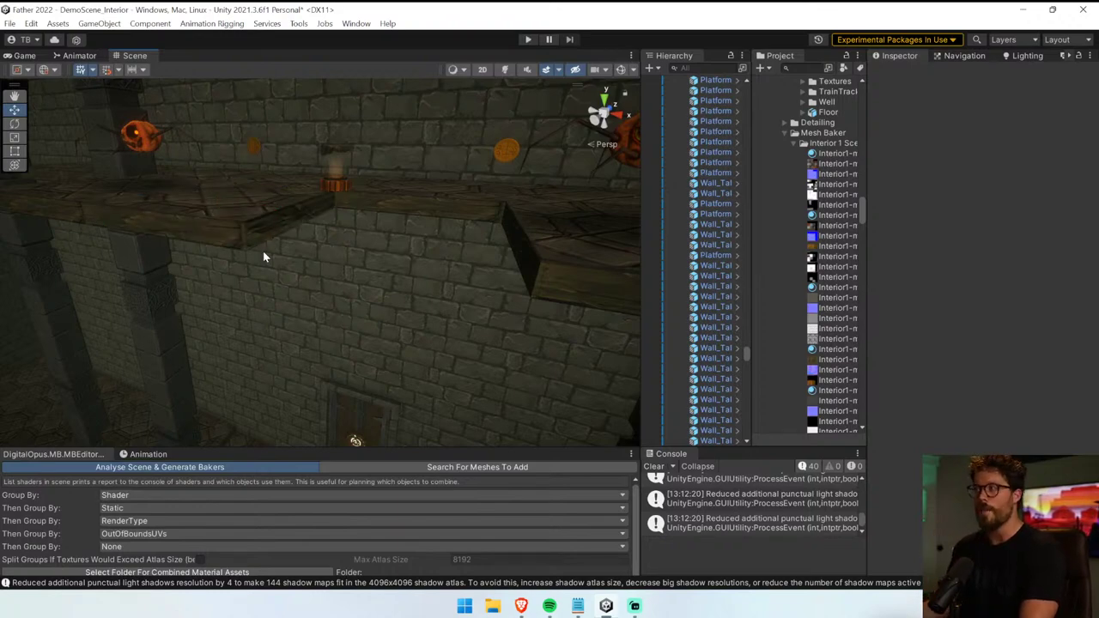
left_click(263, 251)
right_click_drag(262, 251, 546, 143)
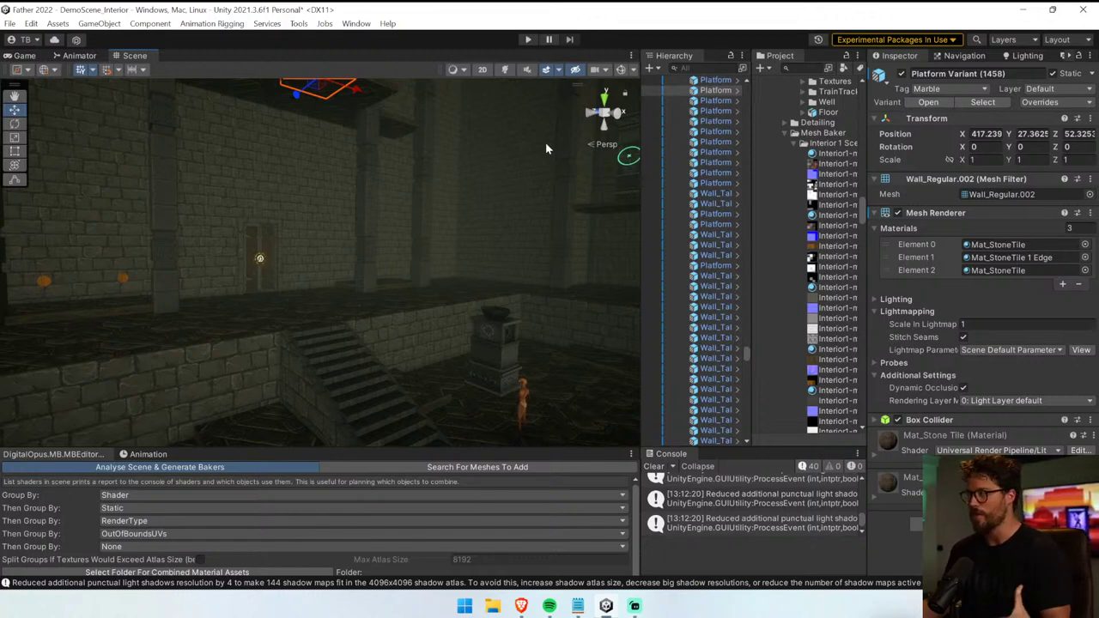
- Widen the Hierarchy to examine the wall and platform variants, and select the floor platform tile behind the stone pedestal
left_click_drag(641, 266, 491, 360)
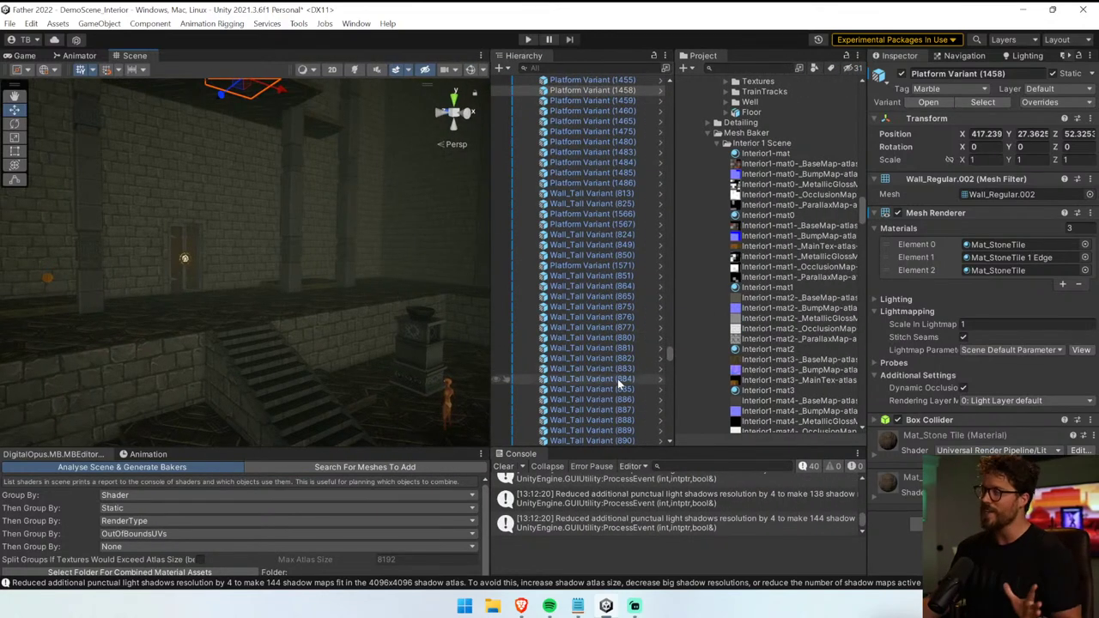
right_click_drag(264, 313, 339, 340)
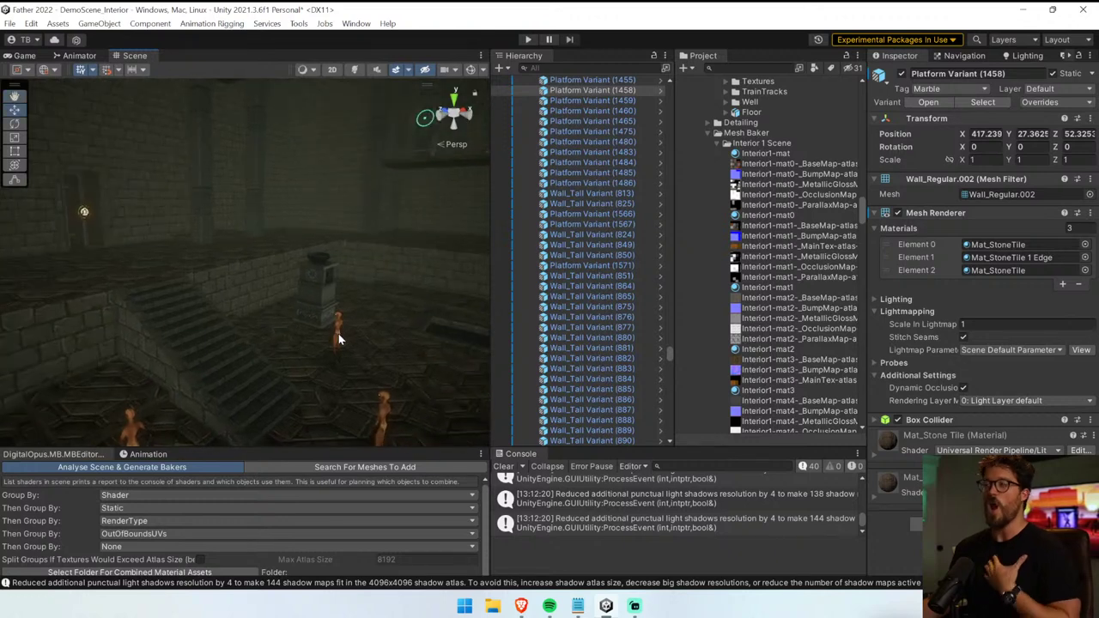
left_click(316, 232)
left_click(316, 235)
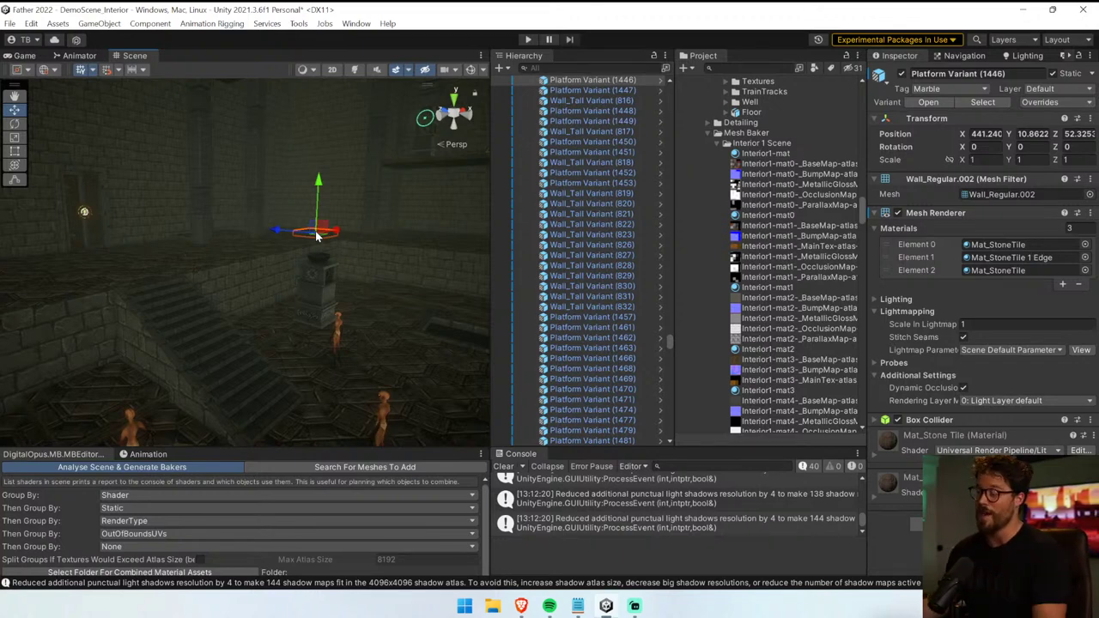
left_click_drag(487, 418, 609, 401)
- Set the Game view to Play Maximized with the statistics overlay hidden, and restart play mode
left_click(528, 39)
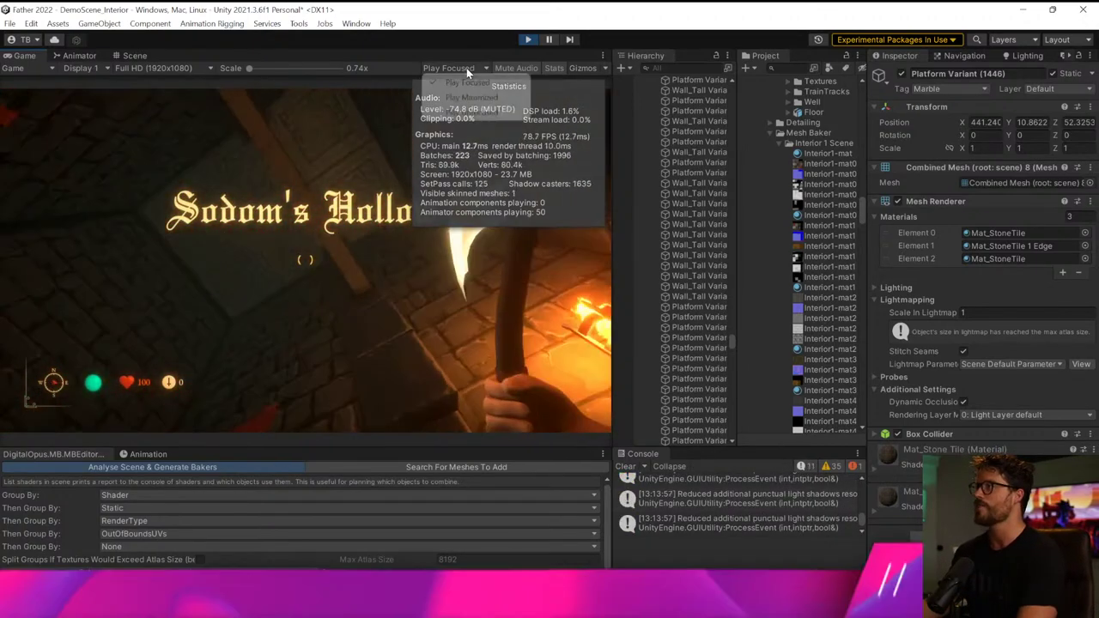
left_click(466, 68)
left_click(475, 98)
left_click(550, 68)
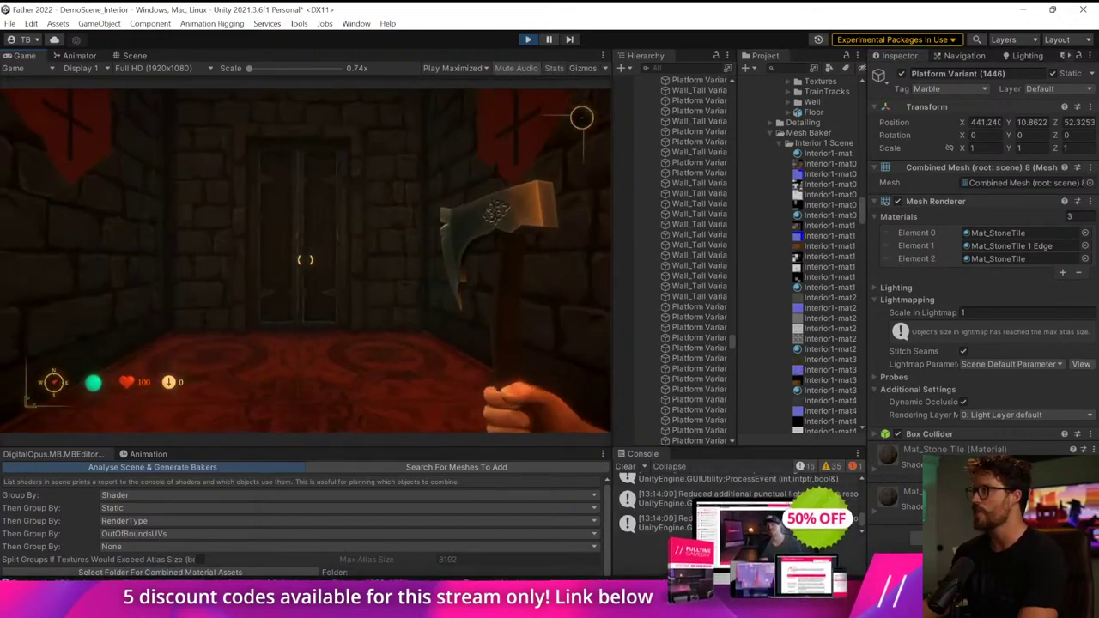
left_click(528, 40)
left_click(528, 39)
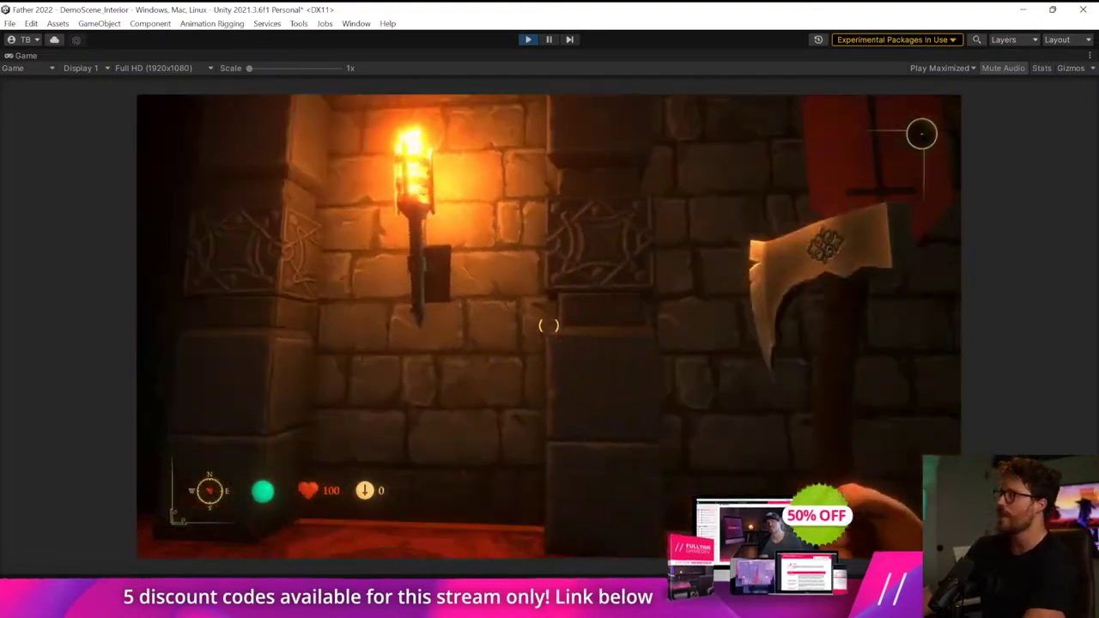
- Playtest the dungeon interior by exploring its torch-lit halls, upper level and wall lever, and stop play mode
key("s")
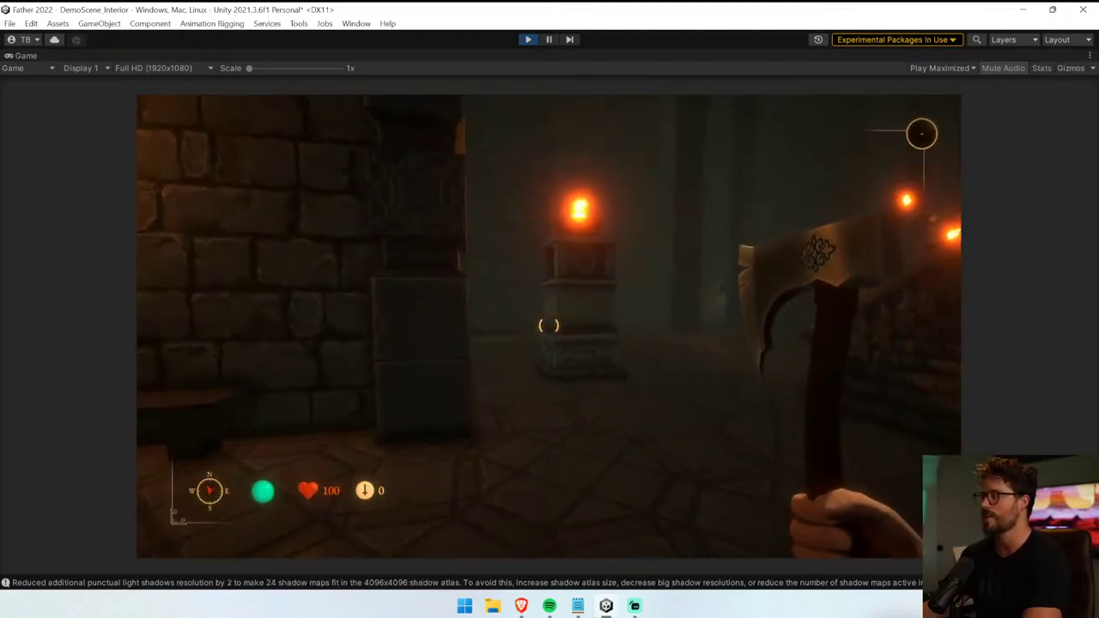
key("w")
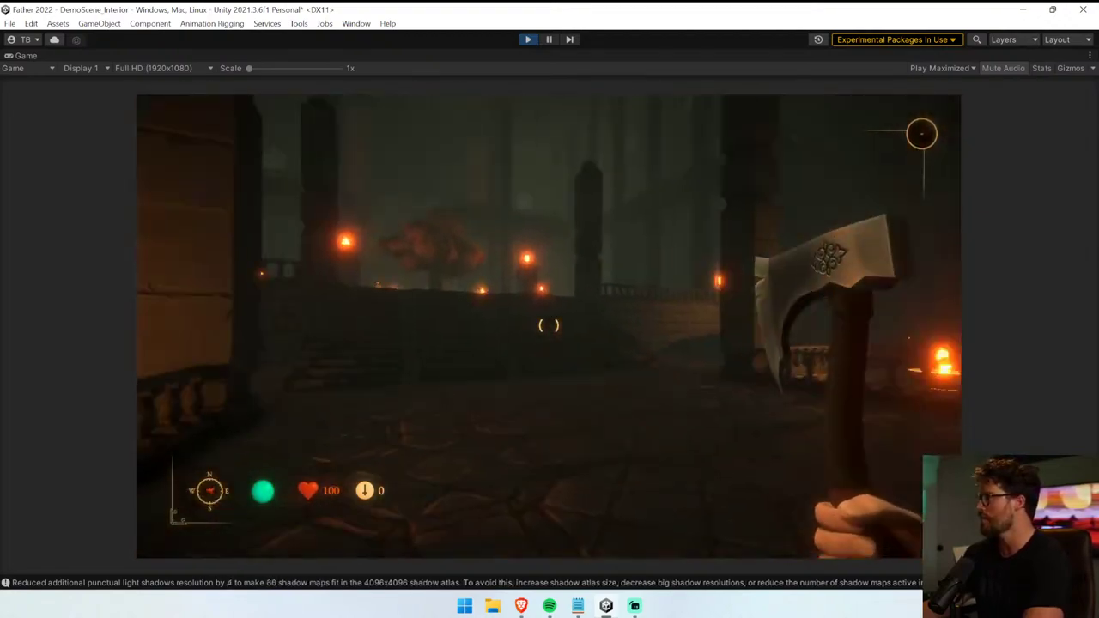
key("w")
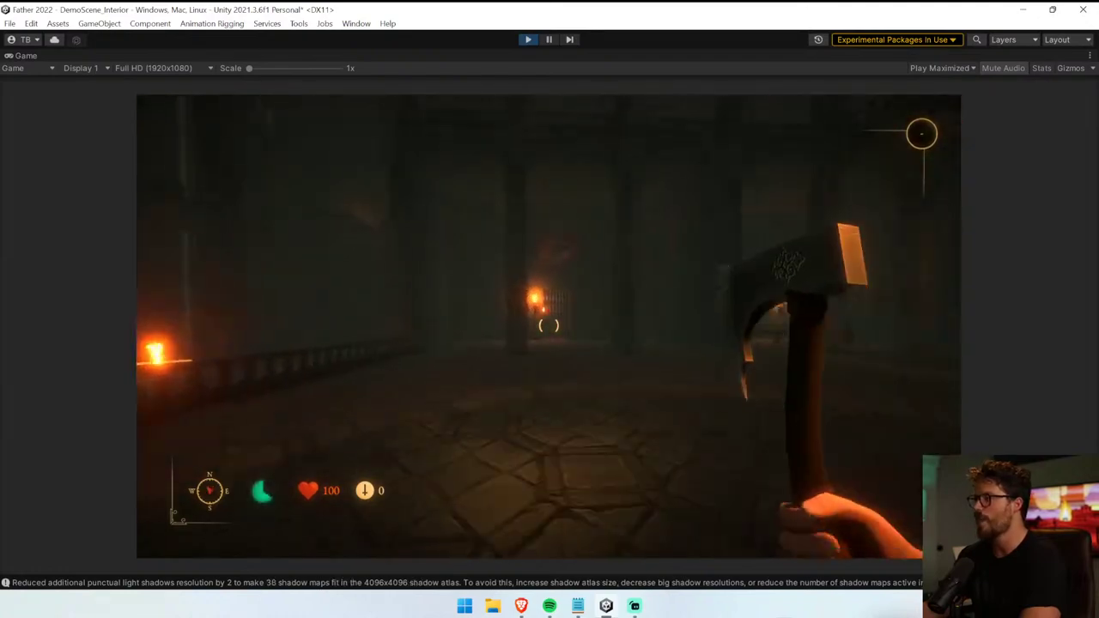
key("w")
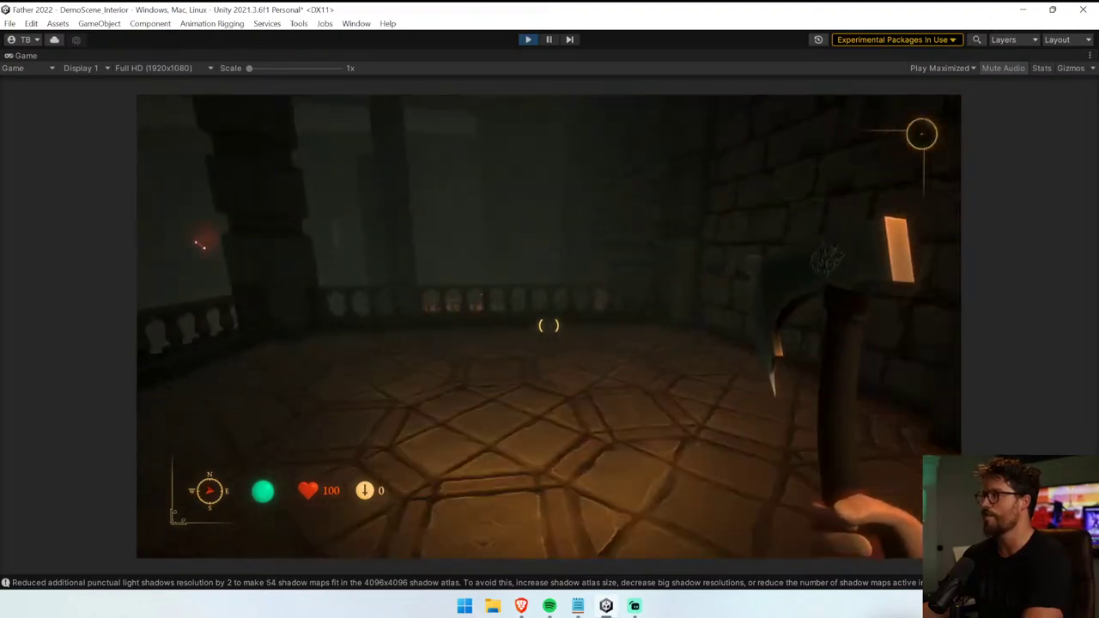
key("space")
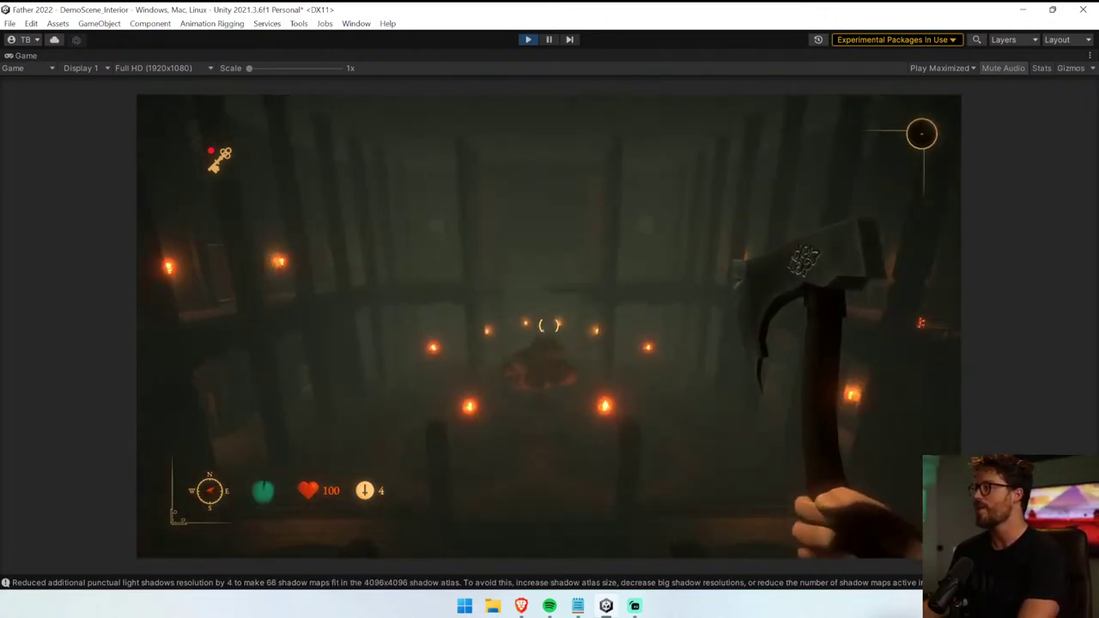
key("w")
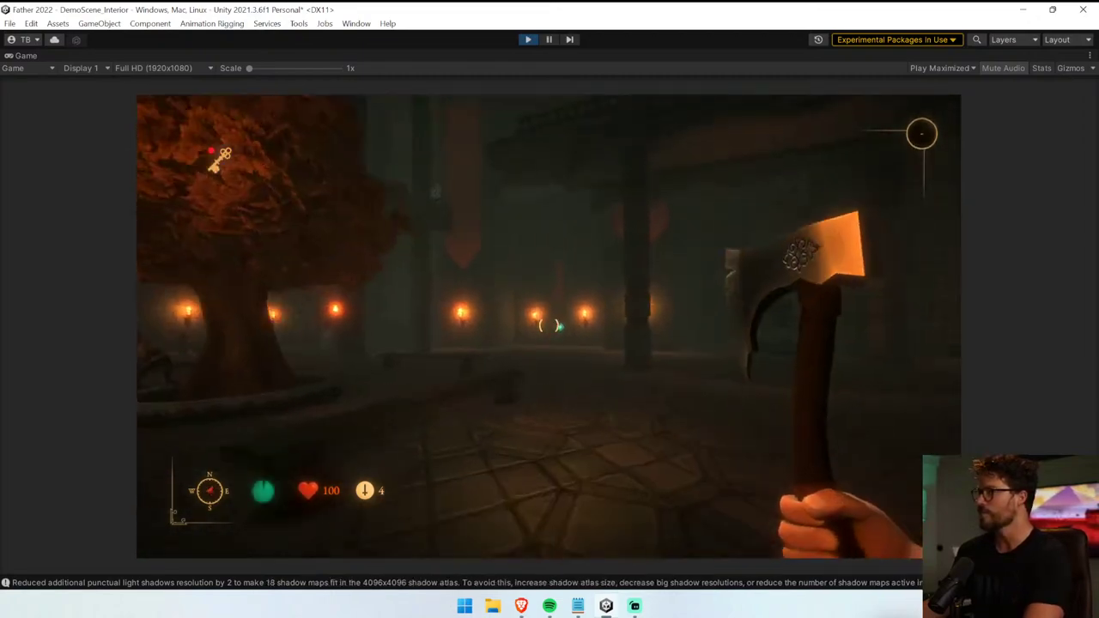
key("w")
key("w")
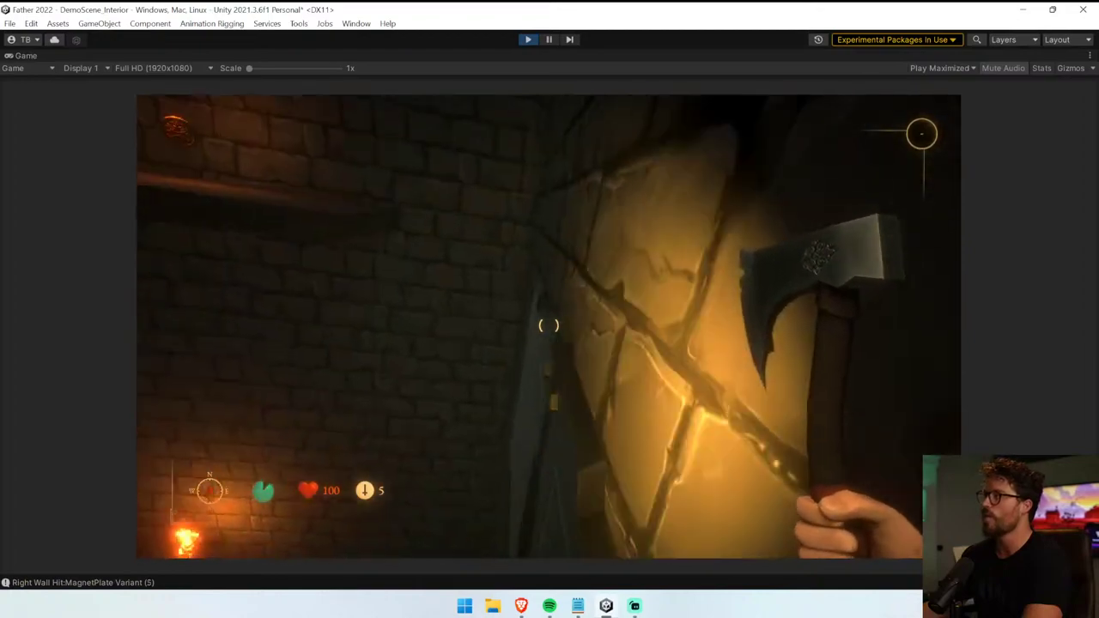
key("w")
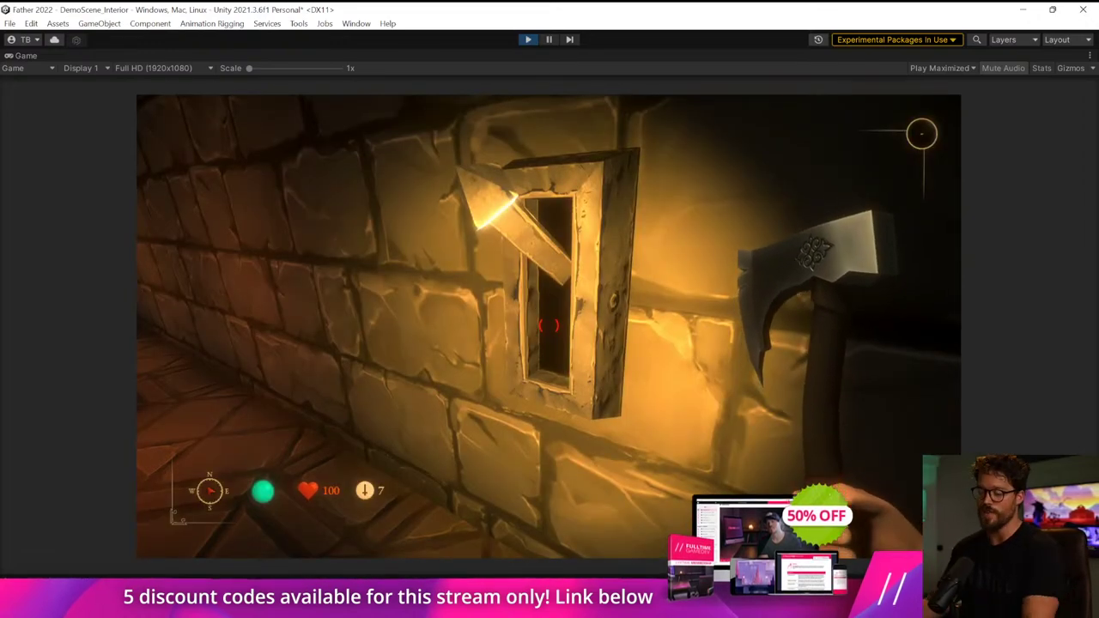
key("w")
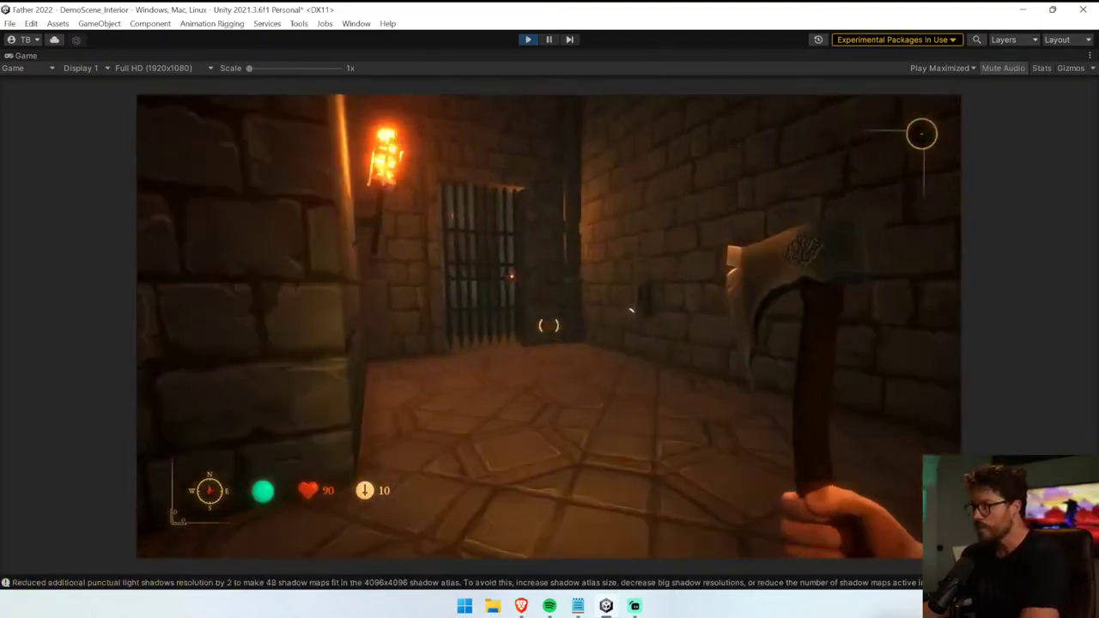
key("ctrl+p")
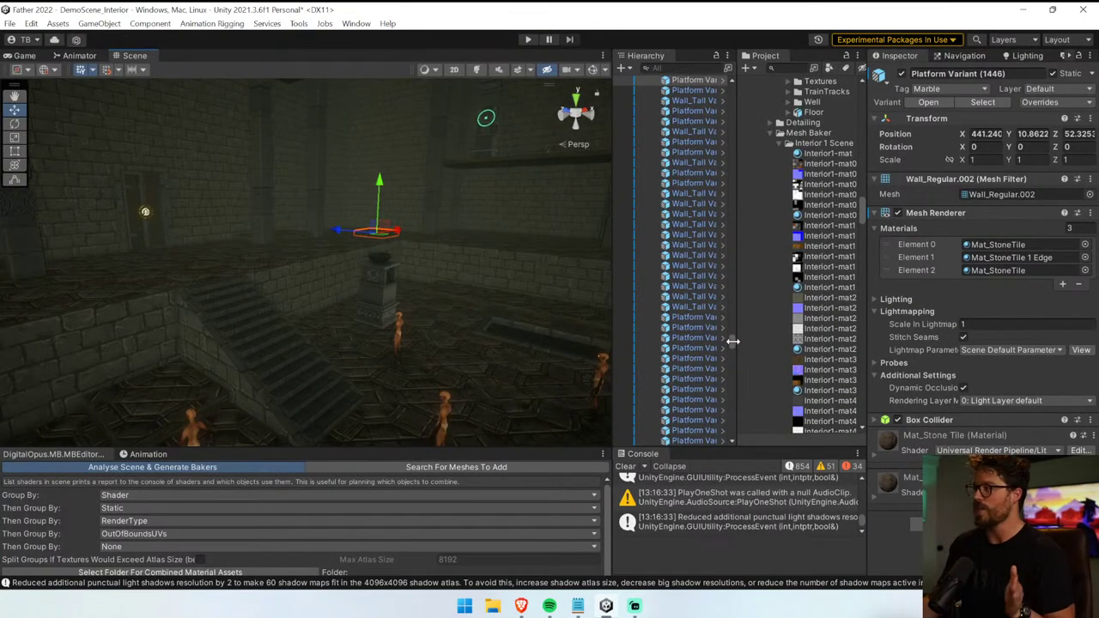
- Select TextureBaker (0) in the Hierarchy and examine its list of contained shaders and materials
scroll(727, 402, "down", 10)
left_click(714, 442)
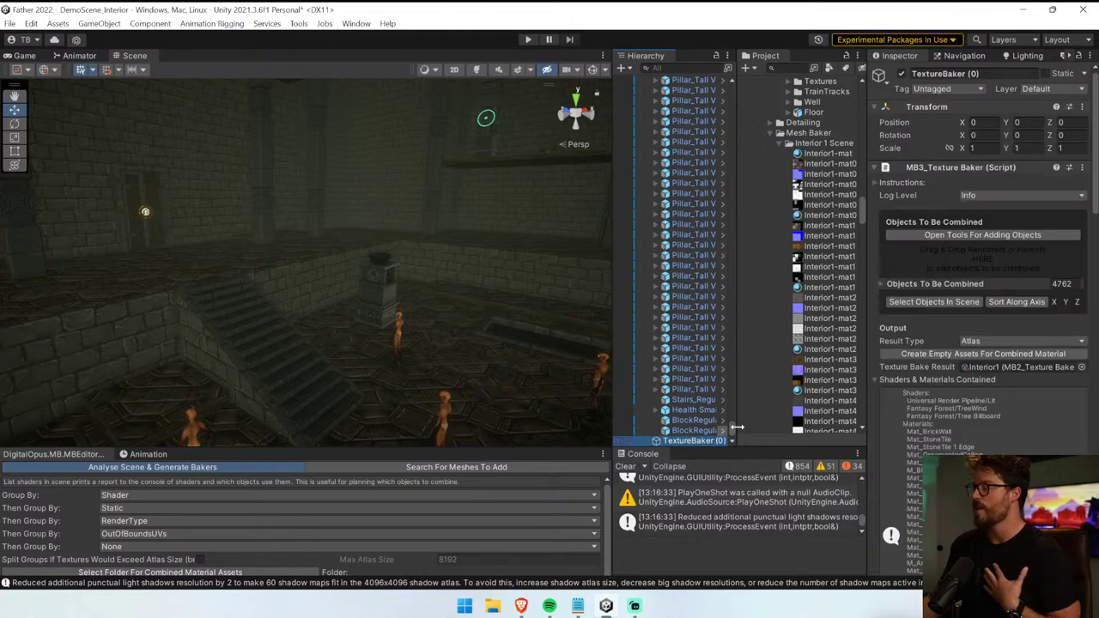
scroll(1093, 172, "down", 2)
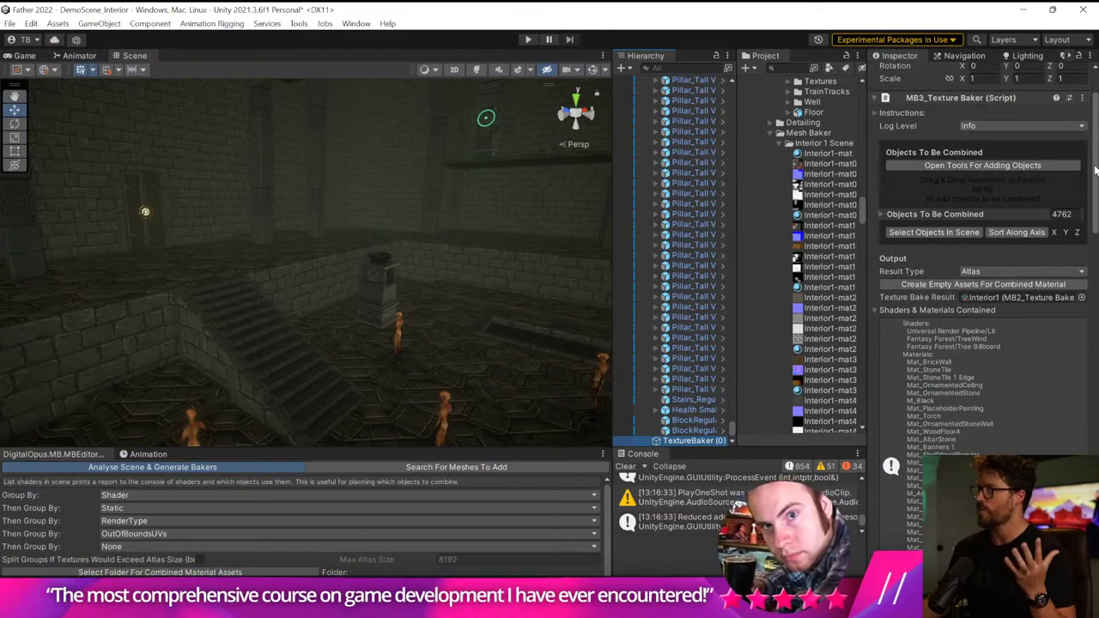
scroll(1093, 171, "down", 3)
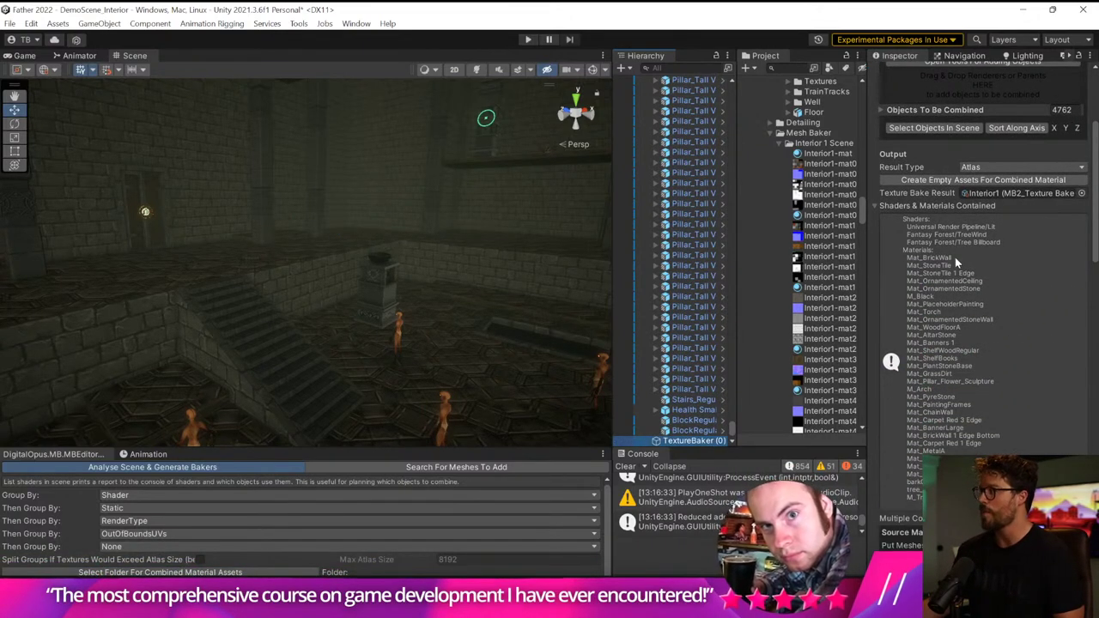
- Review the remaining TextureBaker (0) settings and bake its objects into grid-clustered combined meshes
scroll(949, 354, "down", 2)
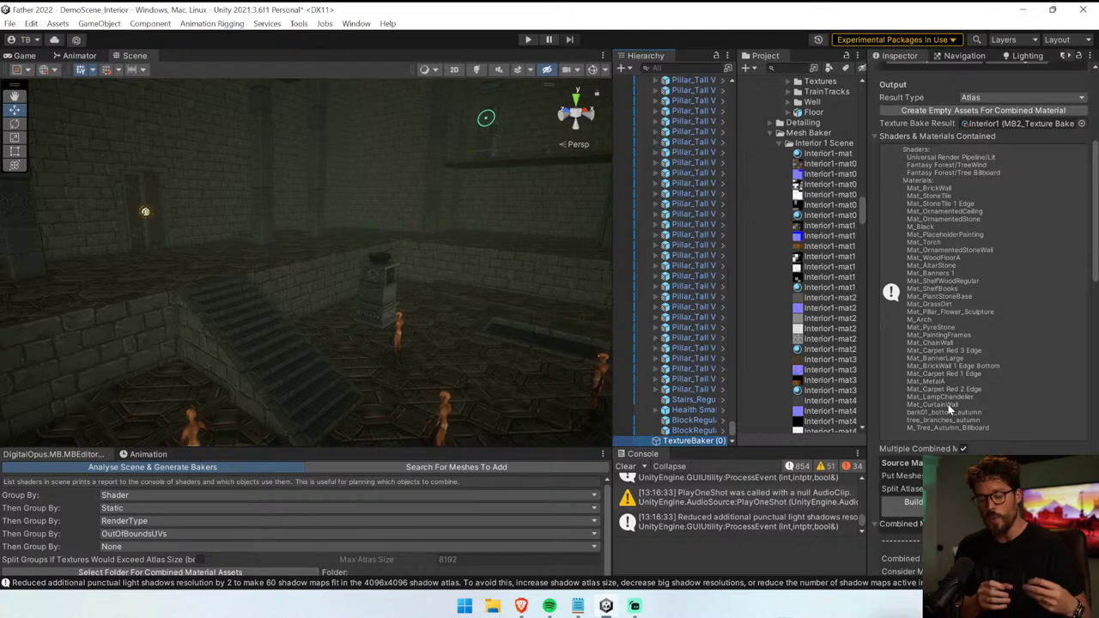
scroll(948, 410, "down", 15)
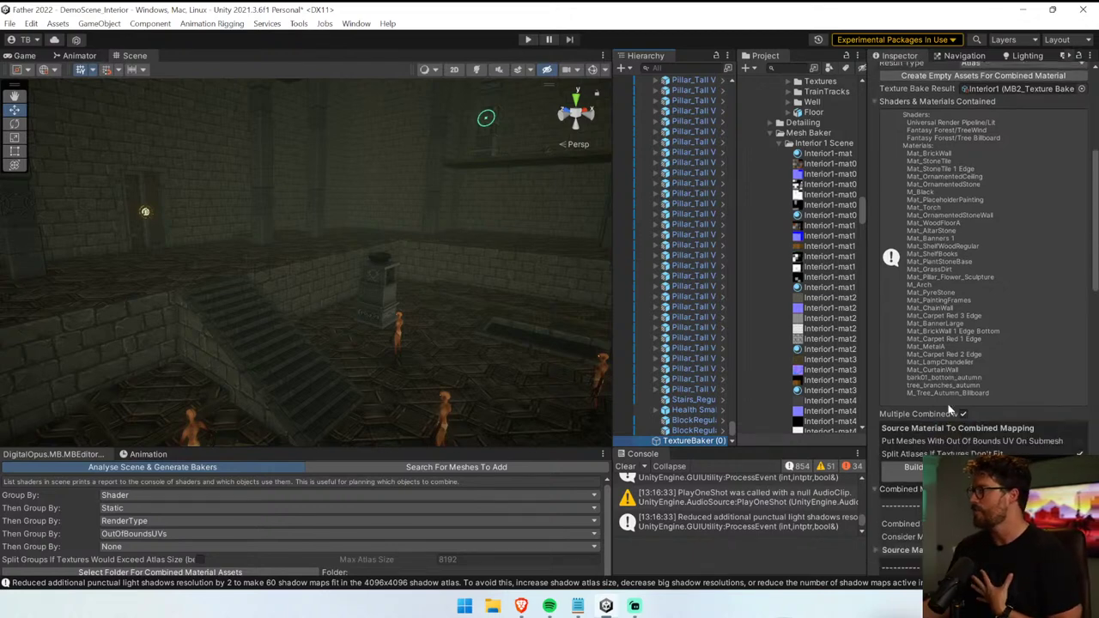
scroll(947, 406, "down", 3)
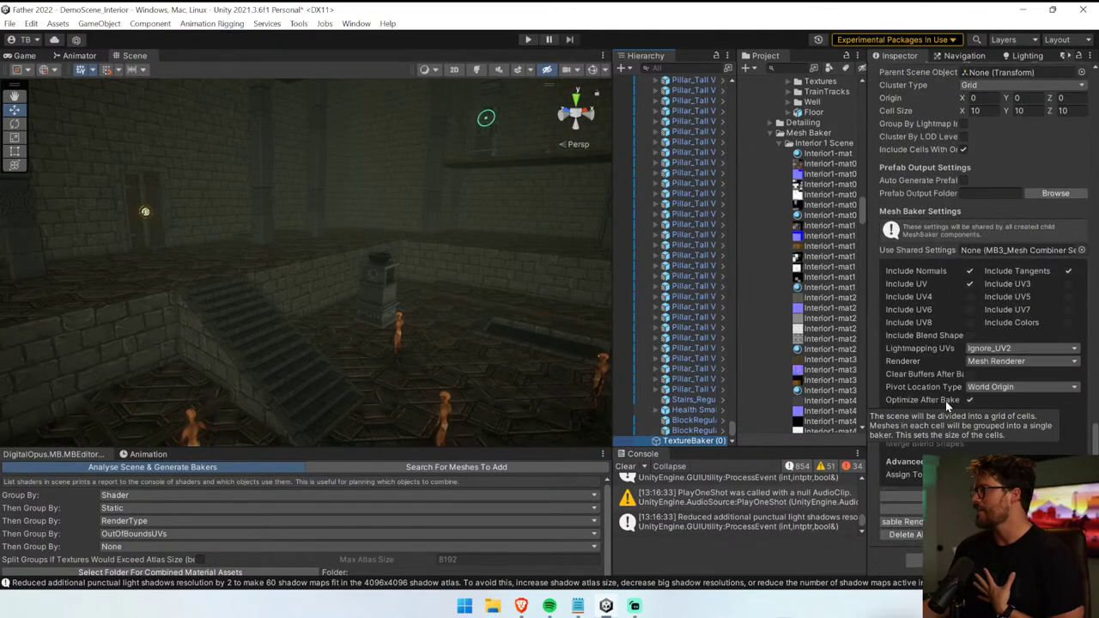
left_click(944, 495)
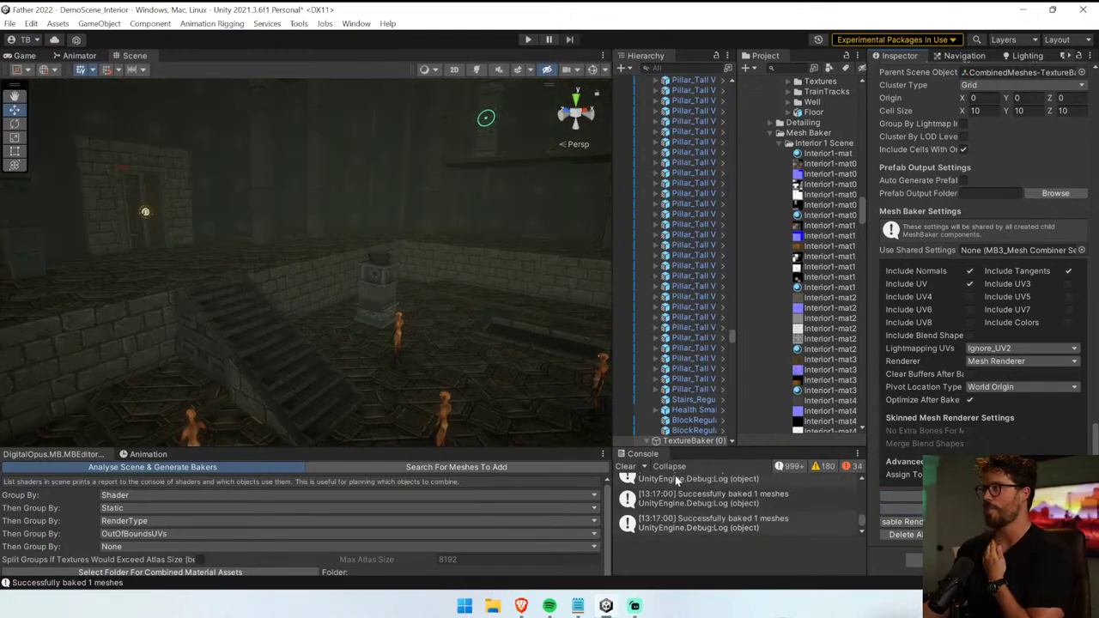
- Turn on the Scene view gizmos and inspect the baked hall around the stone pedestal and red banner
right_click_drag(369, 308, 420, 253)
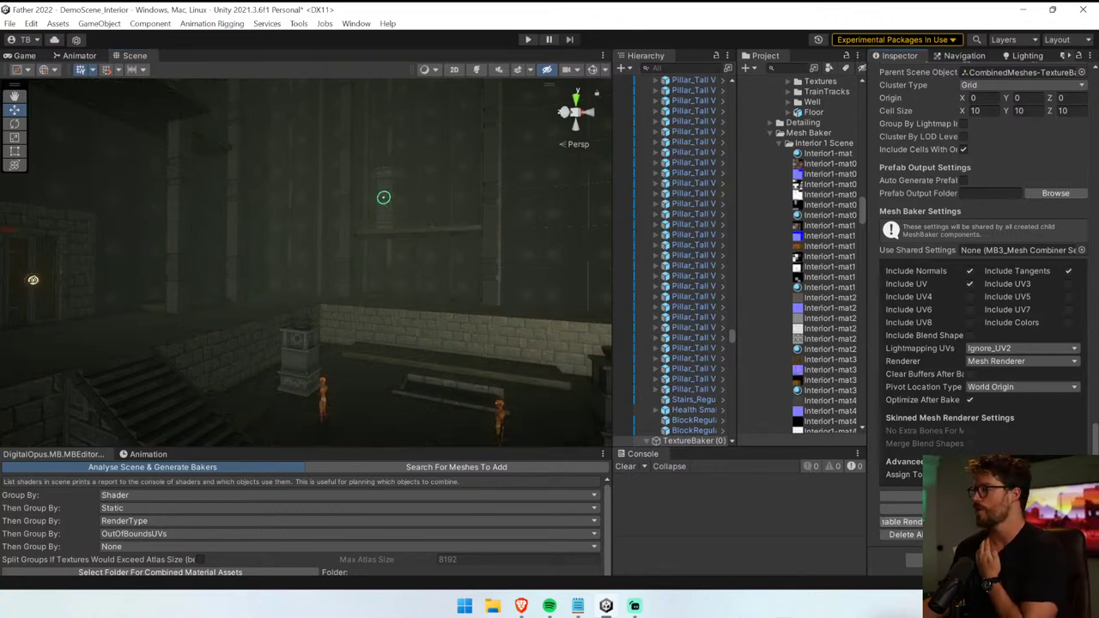
right_click_drag(319, 331, 198, 388)
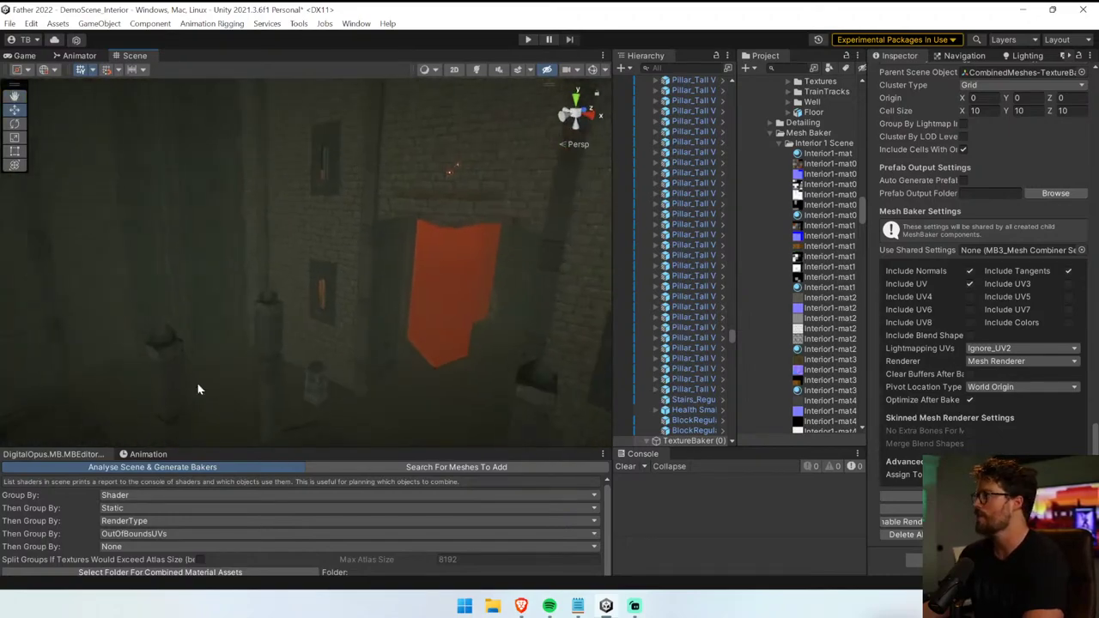
left_click(591, 74)
right_click_drag(361, 249, 356, 293)
left_click(259, 312)
left_click_drag(356, 294, 374, 197)
- Select individual combined wall meshes around the hall and examine their extents and shared Interior 1-mat 0 material
right_click_drag(374, 197, 623, 118)
left_click(268, 203)
mouse_move(365, 258)
right_mouse_down()
mouse_move(277, 252)
mouse_move(352, 262)
right_mouse_up()
left_click(338, 320)
right_click_drag(338, 325, 258, 285)
left_click(299, 283)
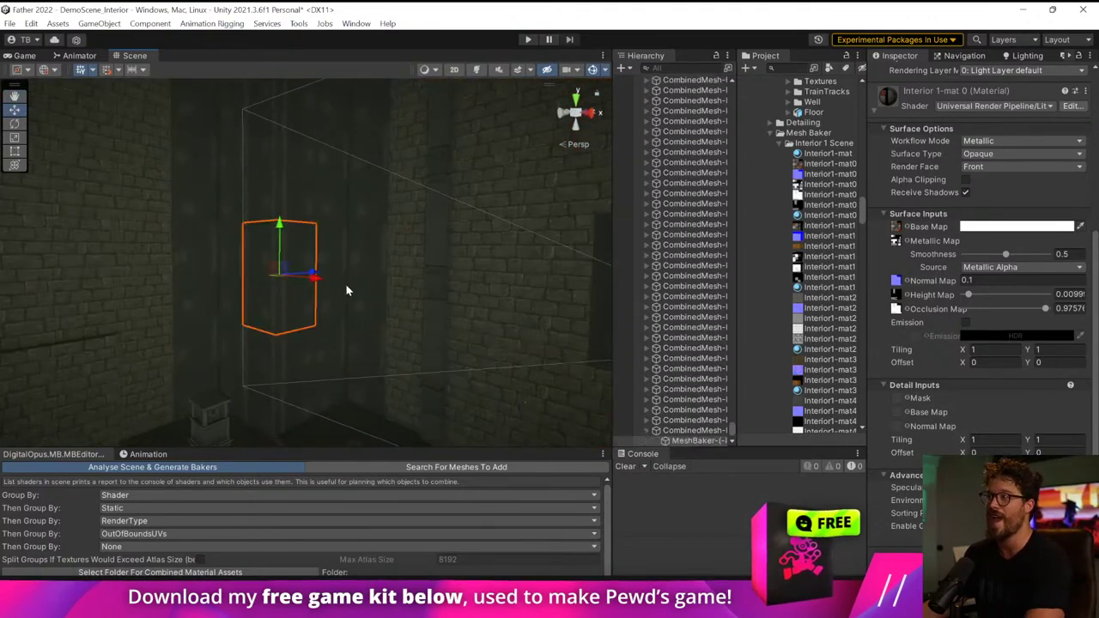
right_click_drag(345, 288, 283, 309)
right_click_drag(782, 261, 262, 225)
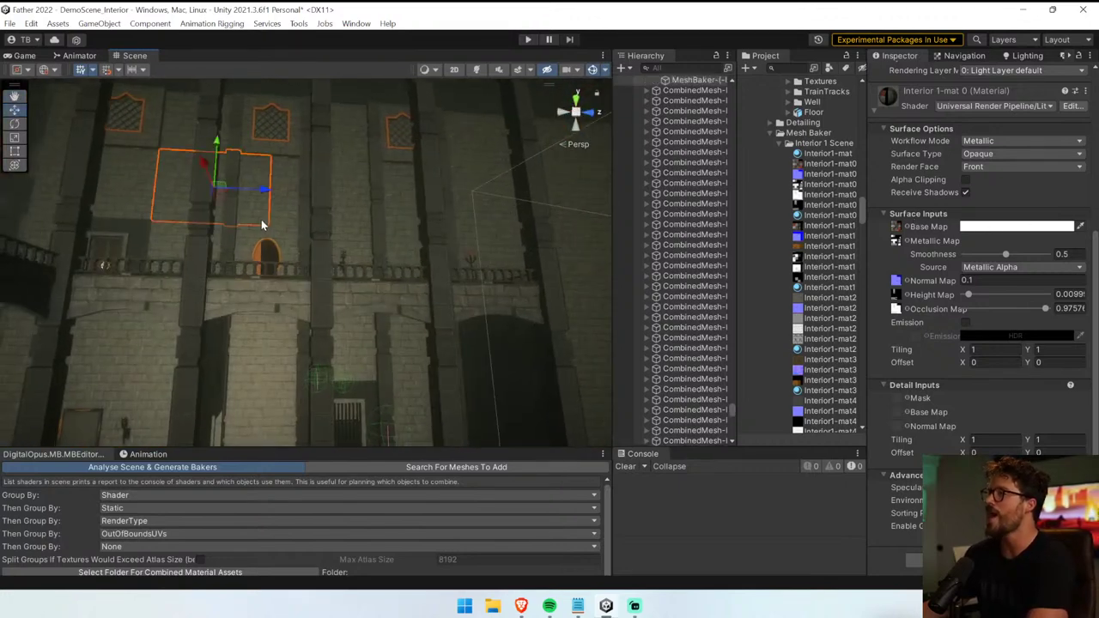
right_click_drag(351, 223, 466, 248)
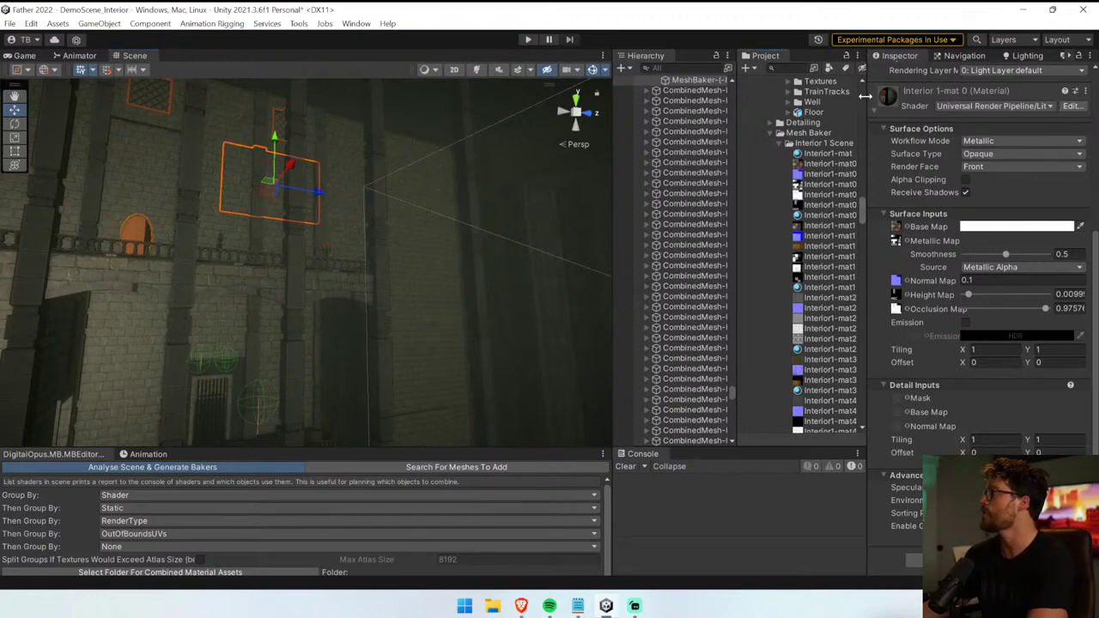
- Select all objects from CombinedMeshes-TextureBaker through the last CombinedMesh entry in the Hierarchy and mark them Static
scroll(674, 103, "up", 3)
left_click(650, 185)
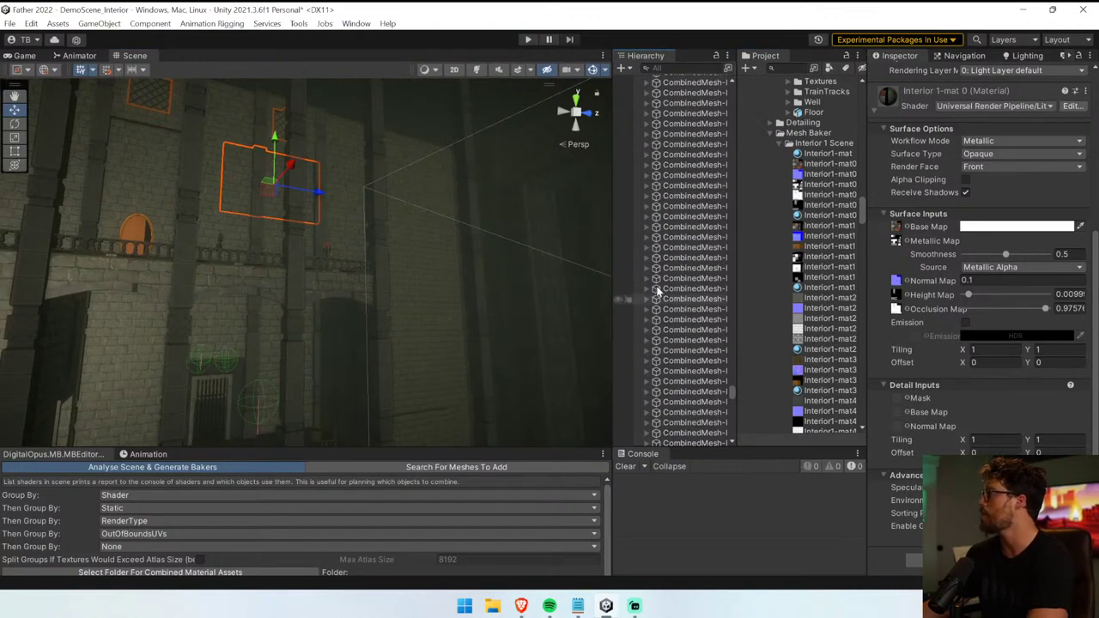
scroll(682, 269, "up", 5)
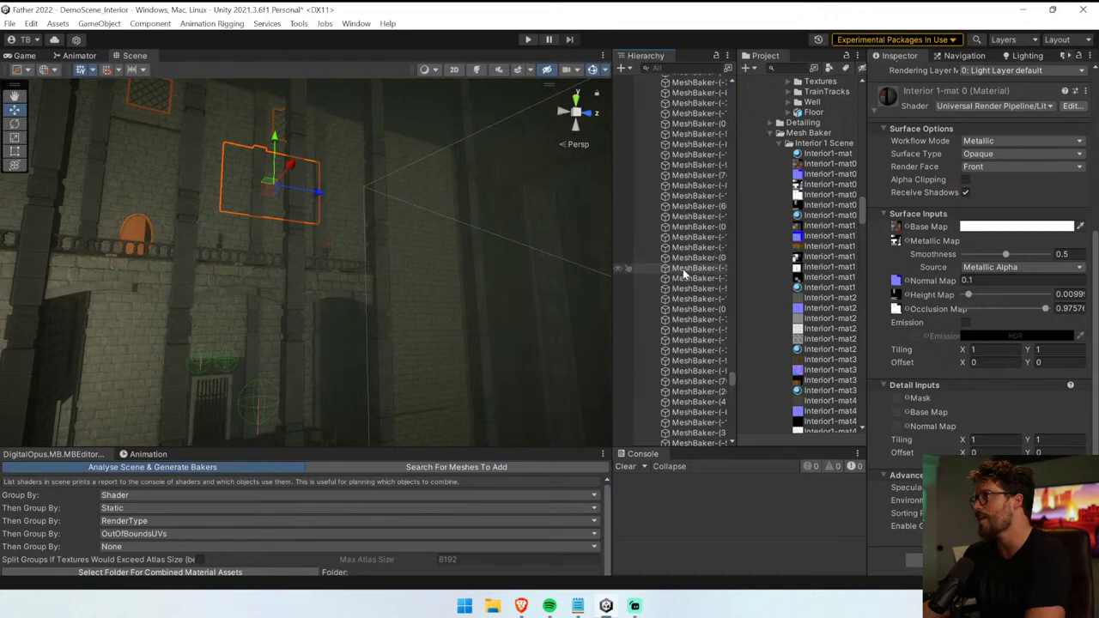
left_click(704, 161)
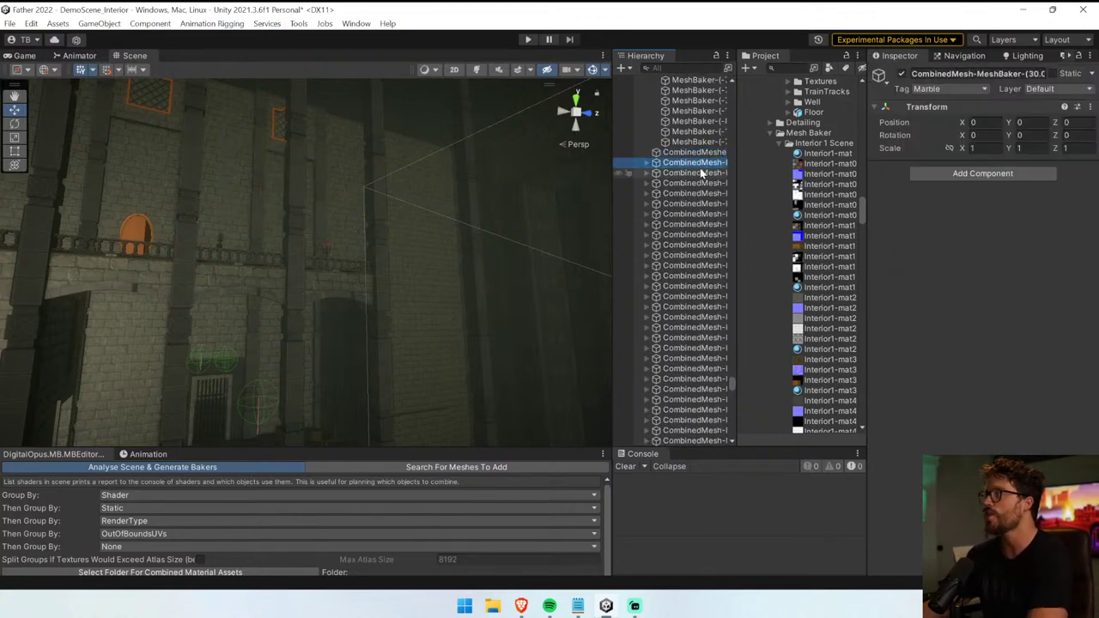
scroll(683, 275, "down", 5)
scroll(686, 260, "down", 10)
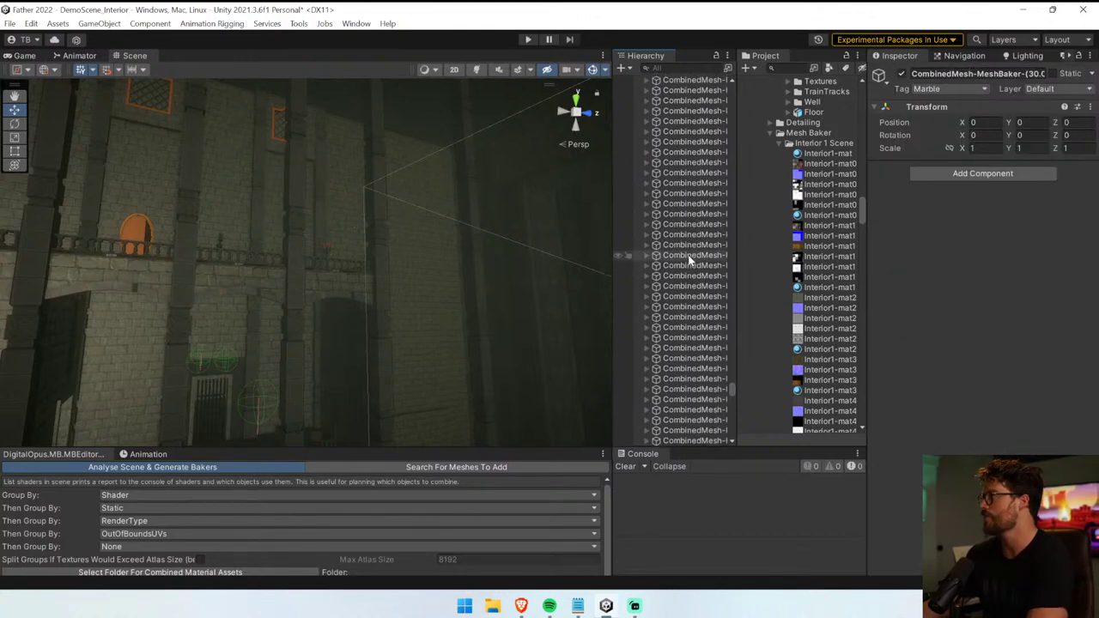
scroll(685, 284, "down", 3)
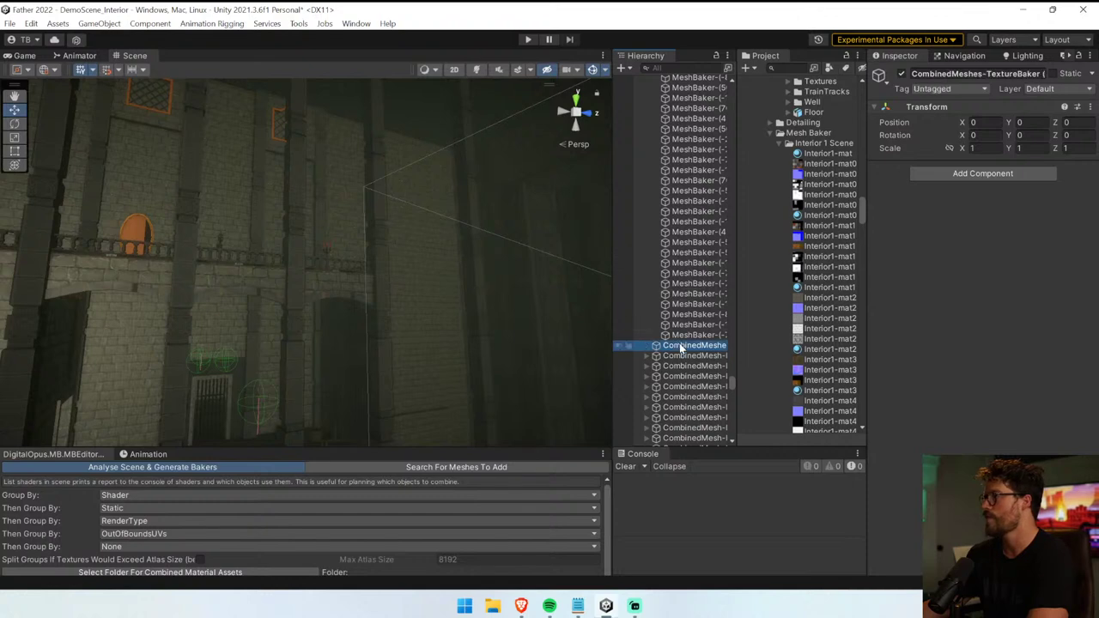
scroll(680, 361, "down", 10)
left_click(695, 439, "shift")
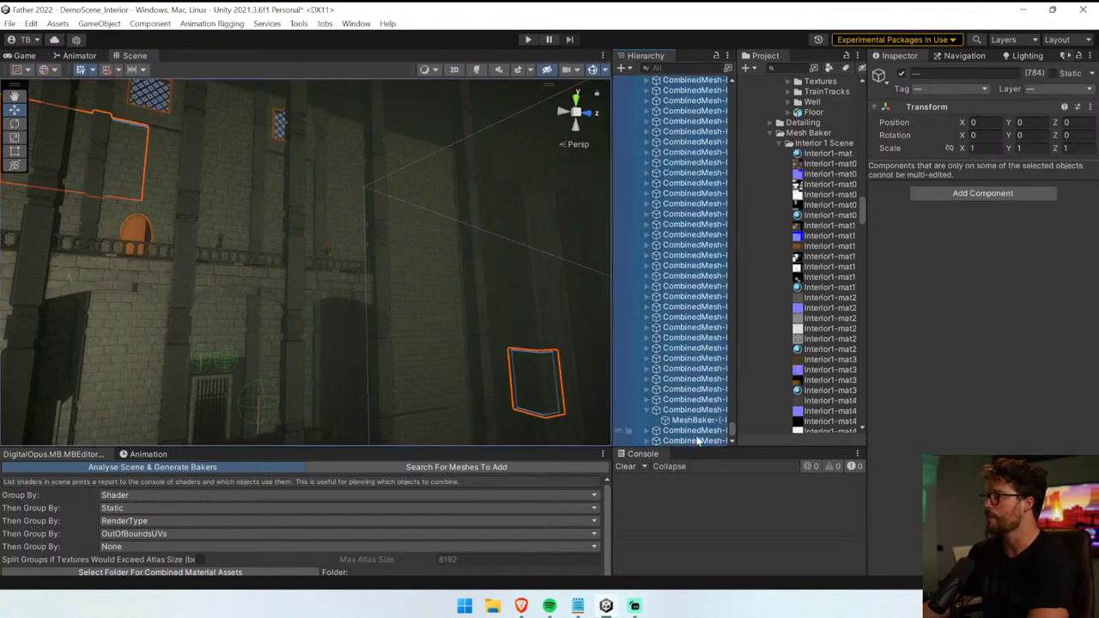
left_click(1061, 73)
left_click(515, 321)
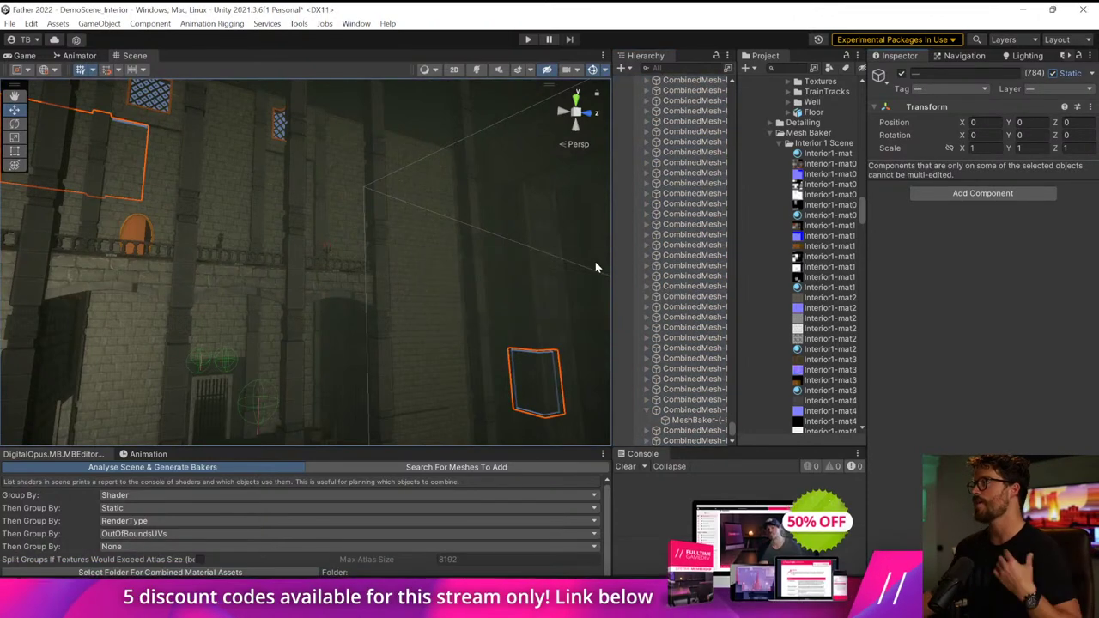
- Widen the Inspector area and check the occlusion culling visualization of the scene
left_click_drag(862, 132, 779, 132)
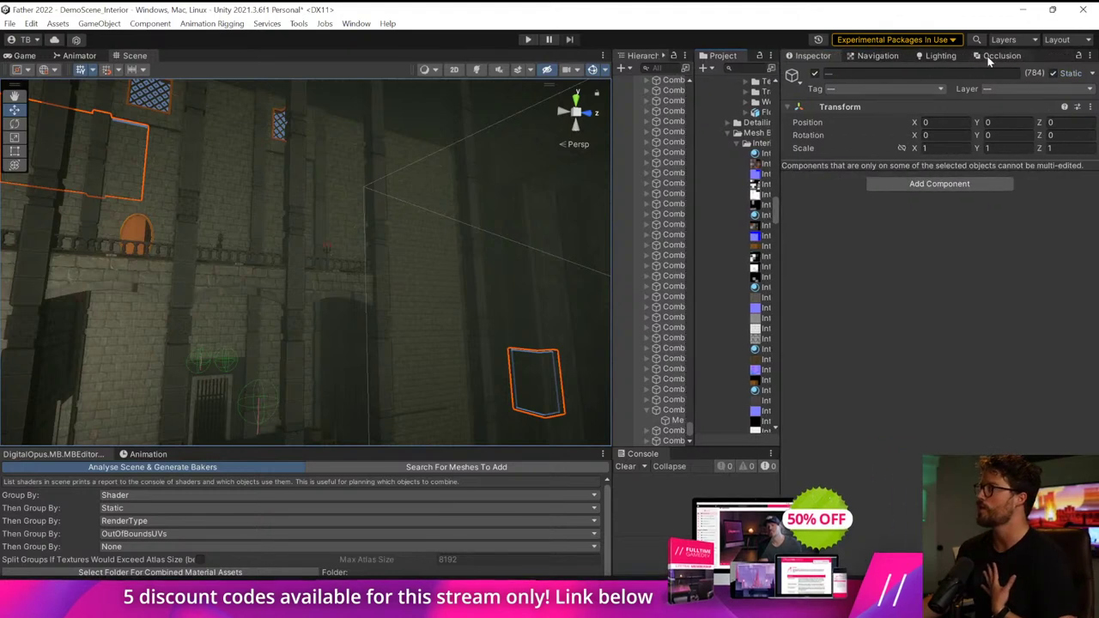
left_click(989, 55)
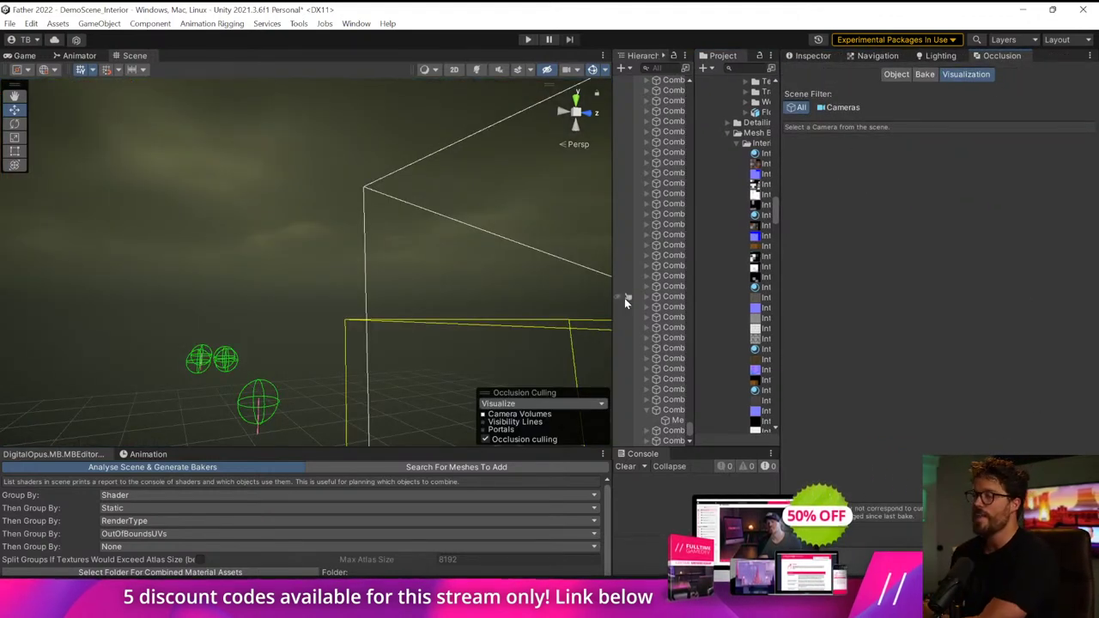
key("f")
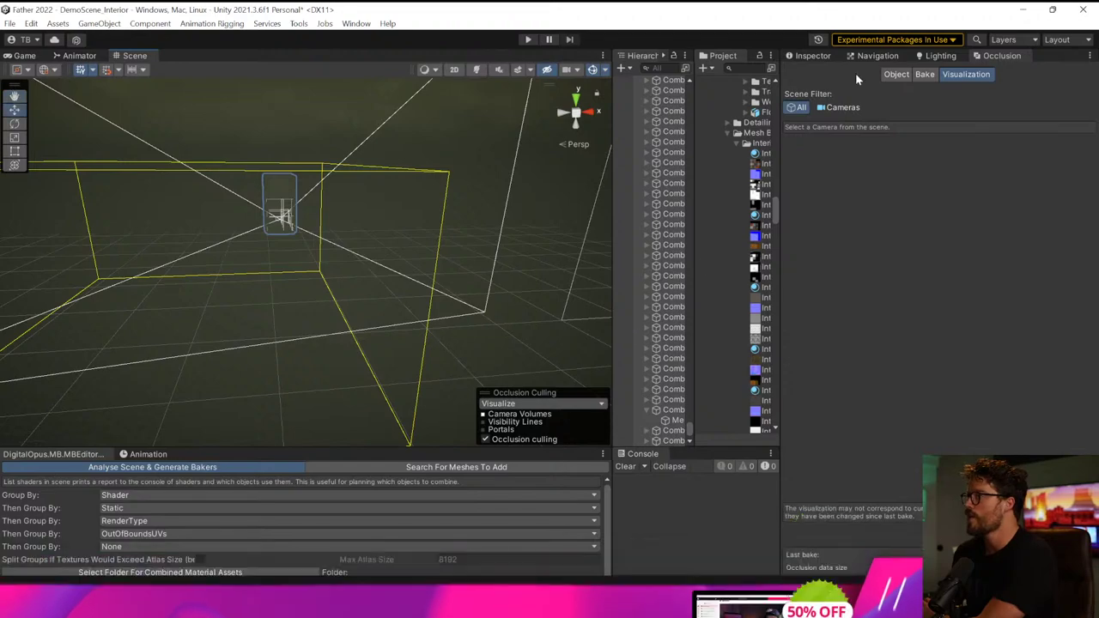
left_click(788, 57)
- Start play mode, enter the dungeon through the double door, and show the statistics overlay
left_click(527, 39)
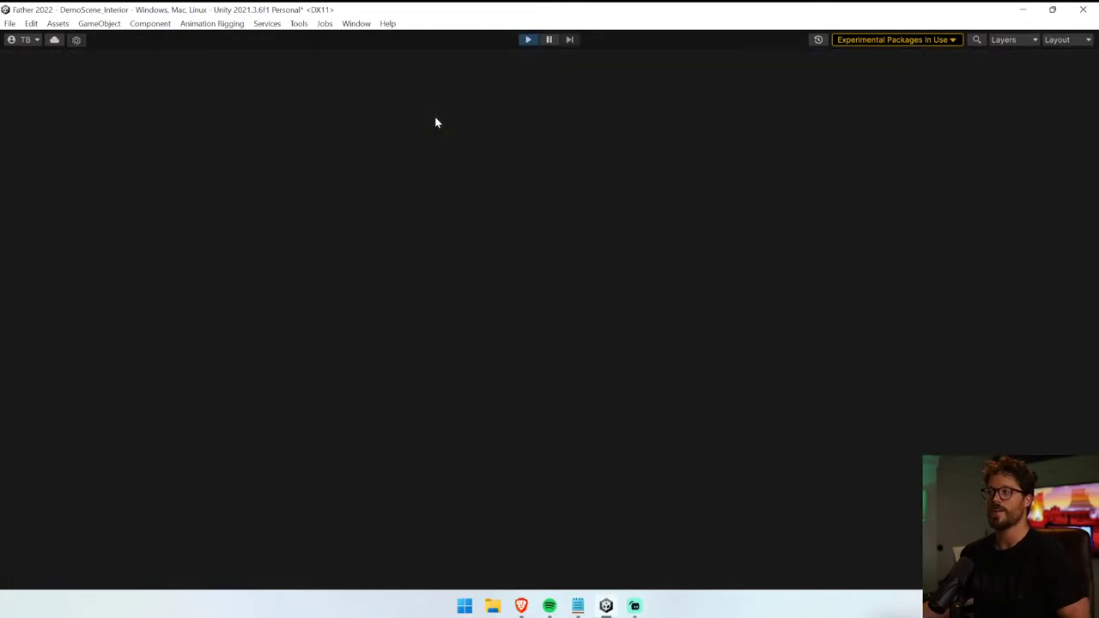
key("w")
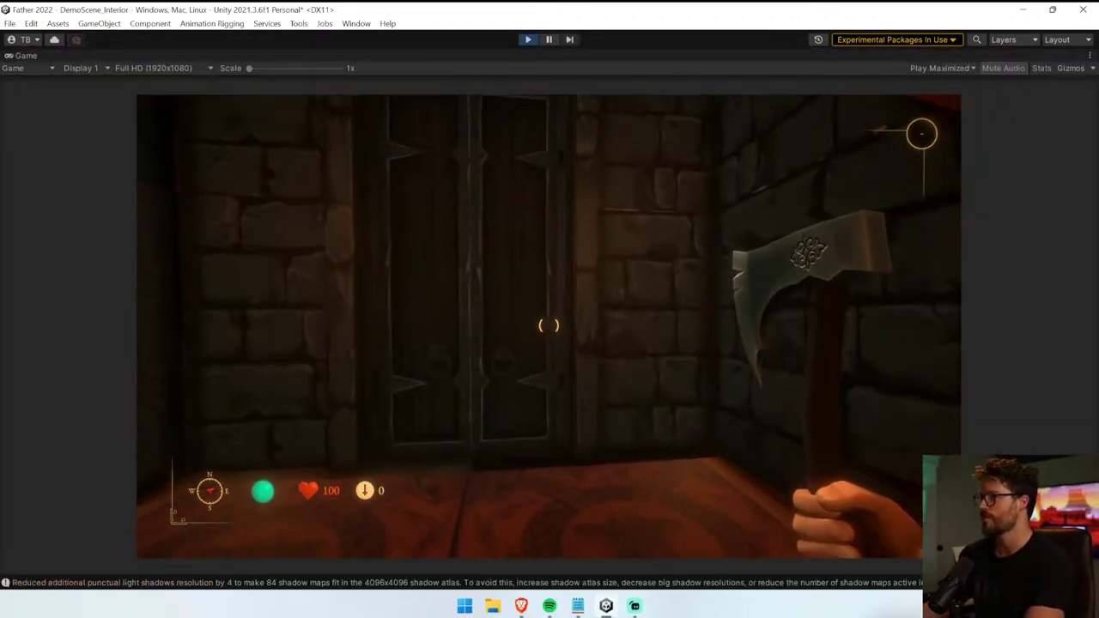
key("e")
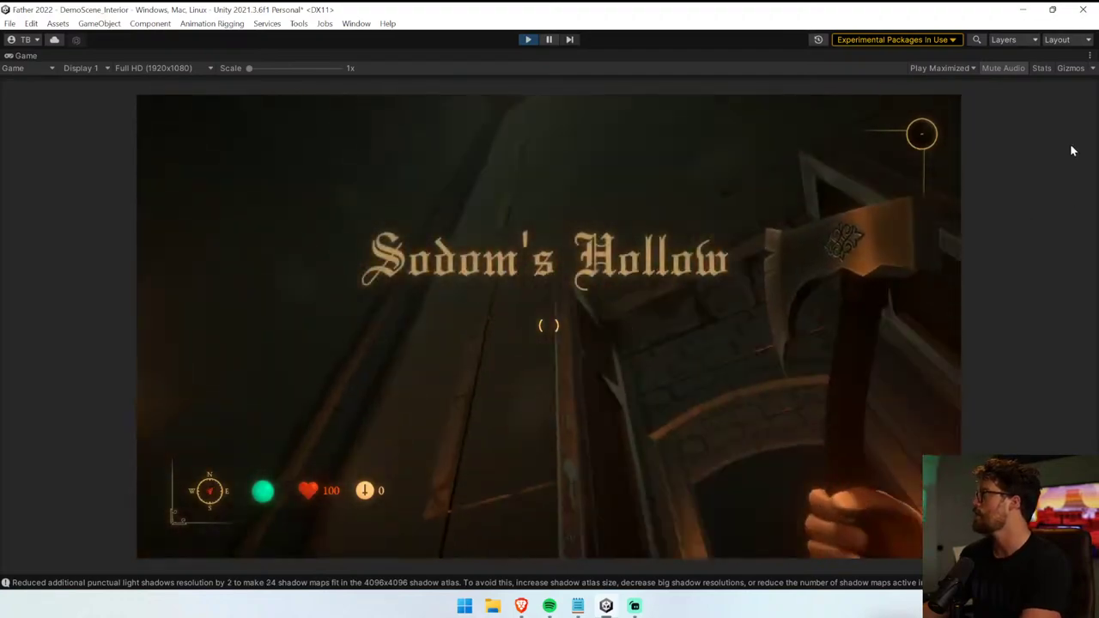
left_click(1040, 68)
left_click(636, 329)
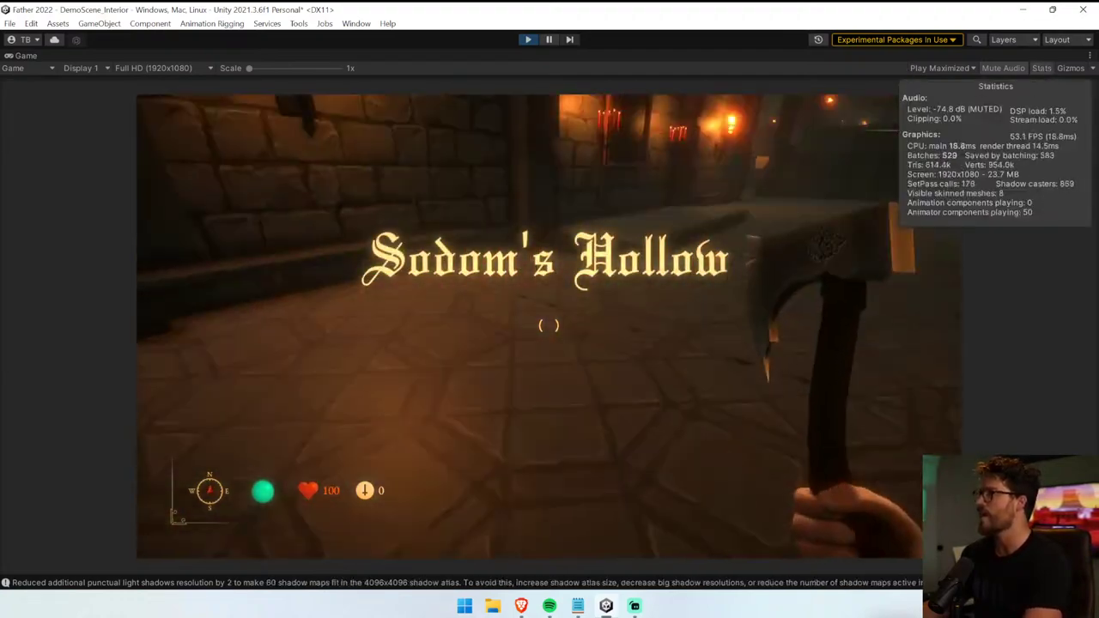
- Playtest the combined dungeon through its main hall, staircase and torch-lit rooms while comparing the batch statistics, and stop play mode
key("shift+w")
key("w")
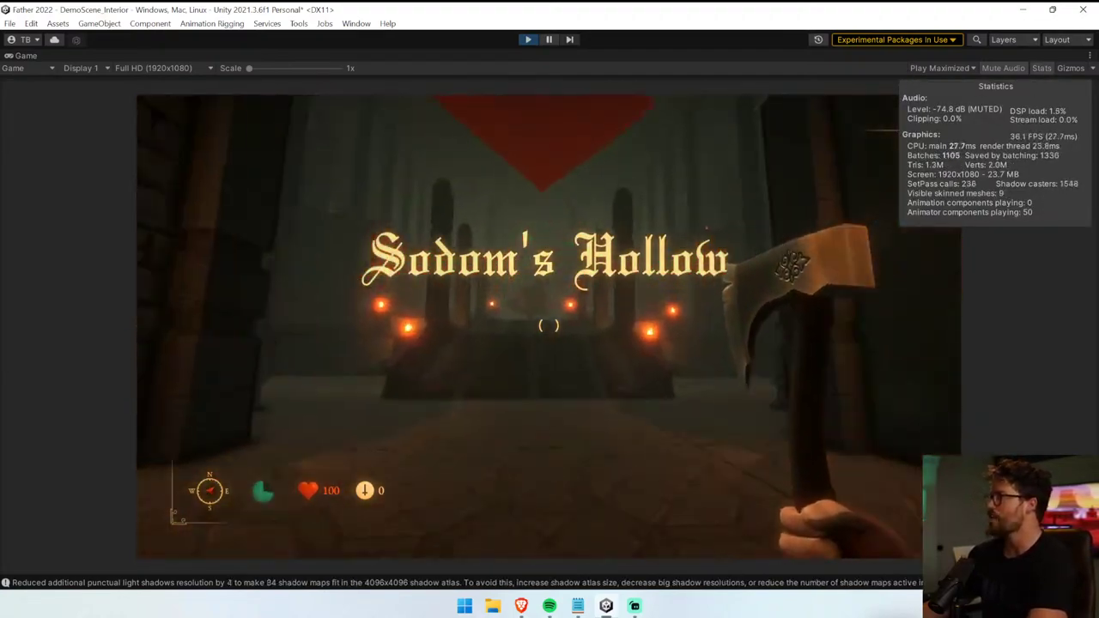
key("Escape")
left_click(946, 155)
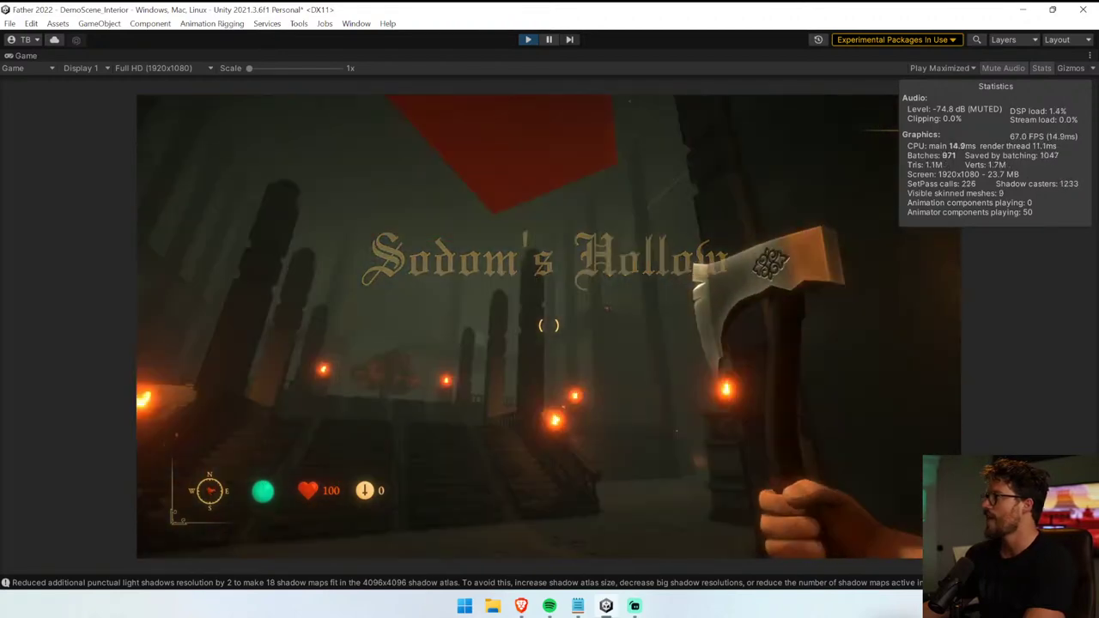
key("w")
key("w")
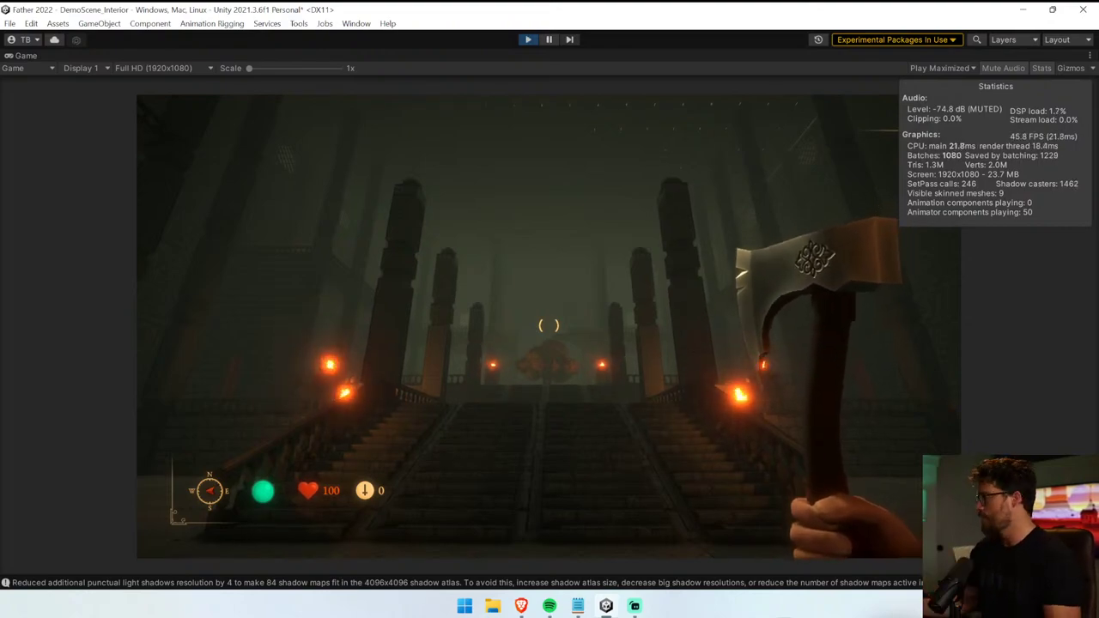
key("w")
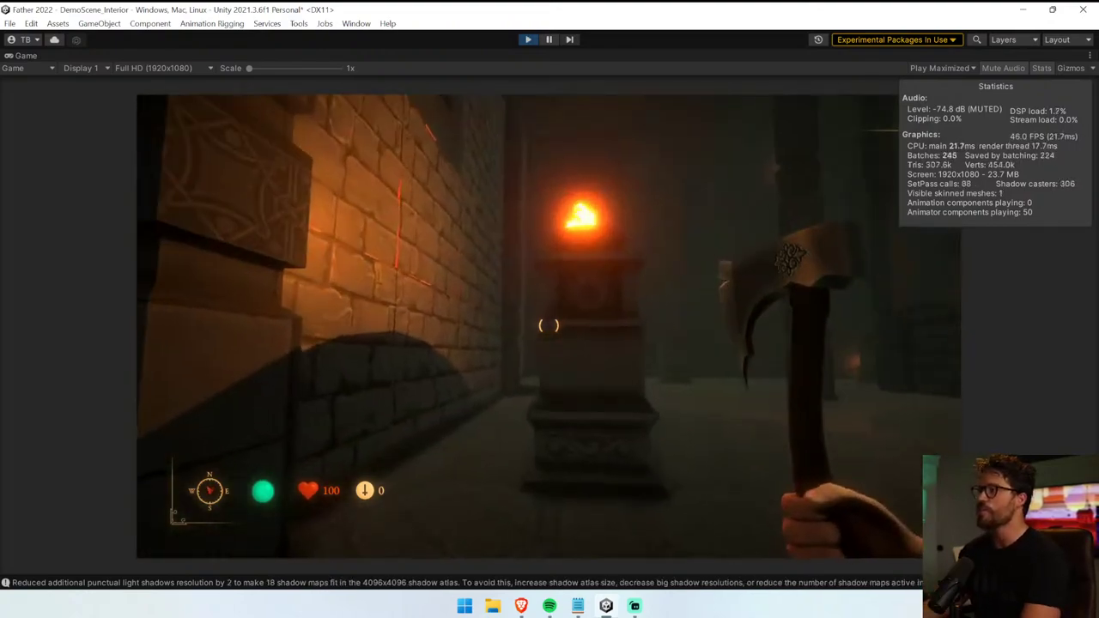
key("w")
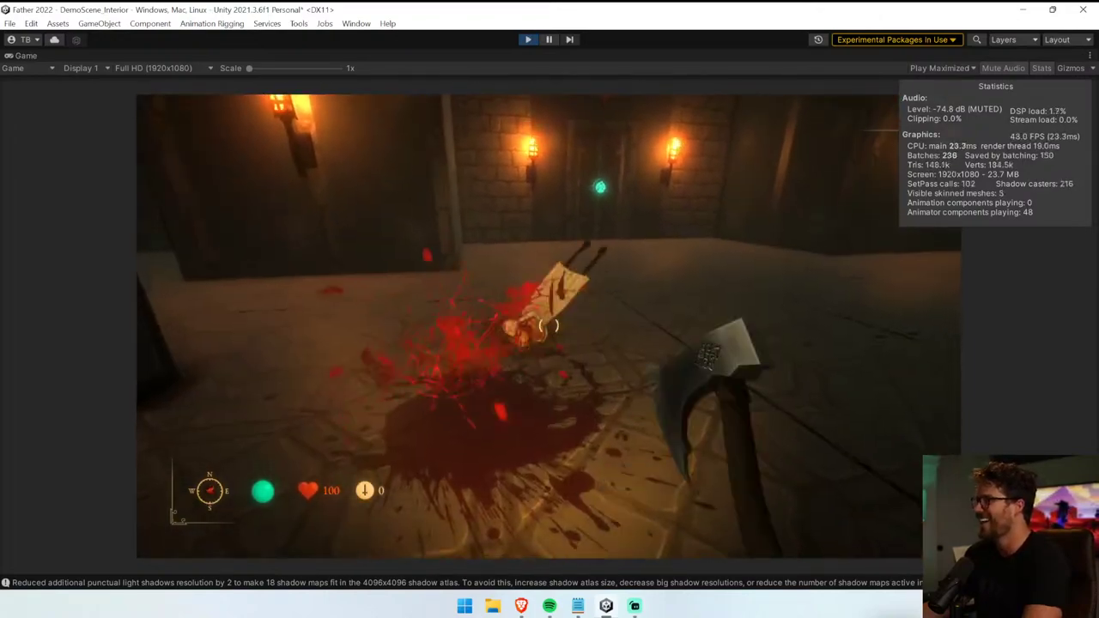
left_click(549, 326)
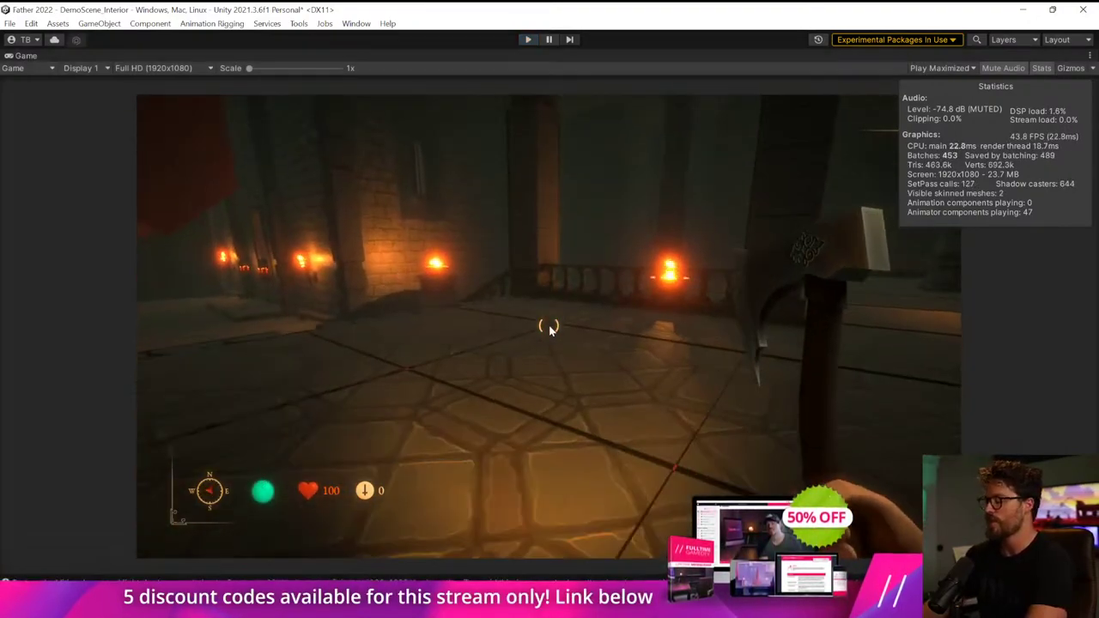
key("ctrl+p")
- Raise the combined floor mesh between the stone pedestals to Y 92.1 and examine its brick sides from all around
right_click_drag(515, 332, 537, 452)
left_click(362, 304)
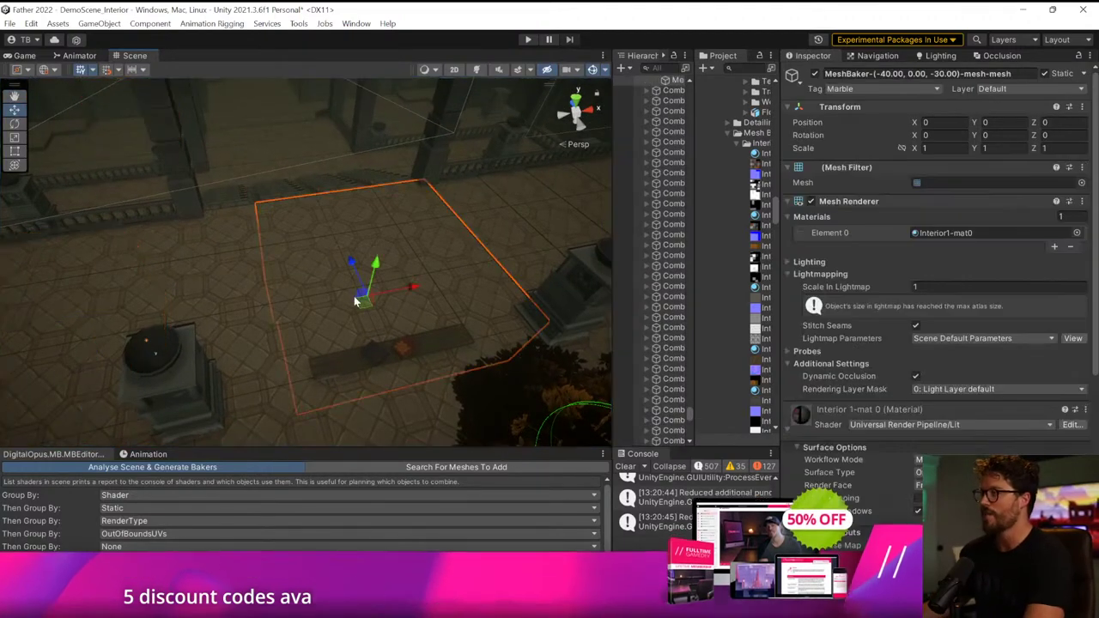
key("w")
right_click_drag(363, 304, 316, 219)
key("w")
key("s")
key("f")
right_click_drag(323, 120, 672, 299)
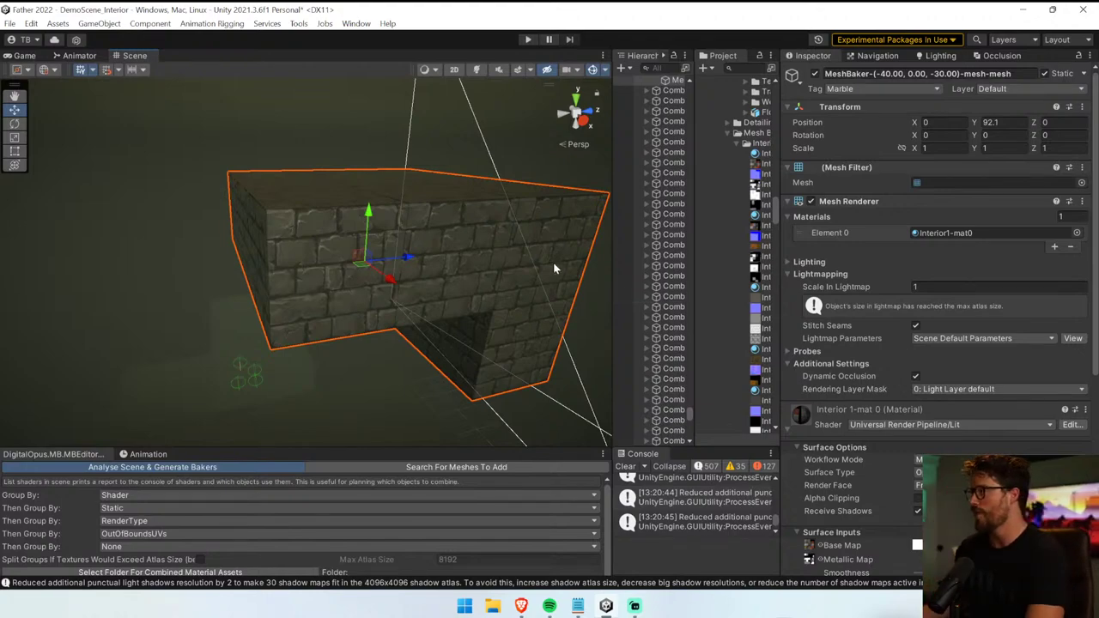
right_click_drag(375, 297, 707, 258)
left_click_drag(706, 263, 752, 266, "alt")
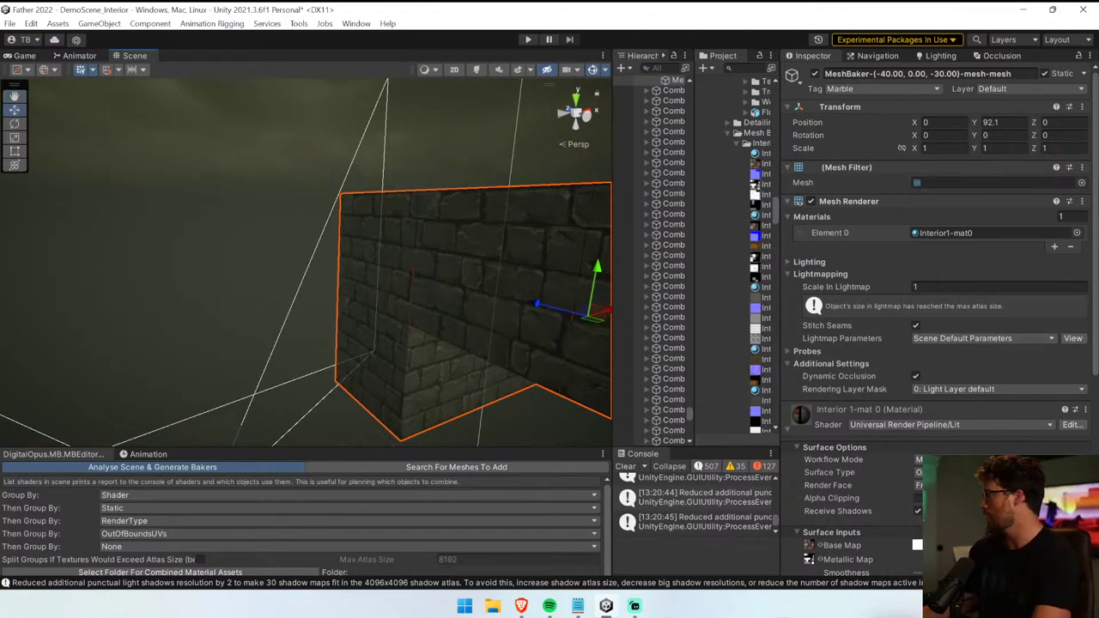
- Switch to the browser and examine the Mesh Combine Studio 2 page on the Unity Asset Store
mouse_move(521, 606)
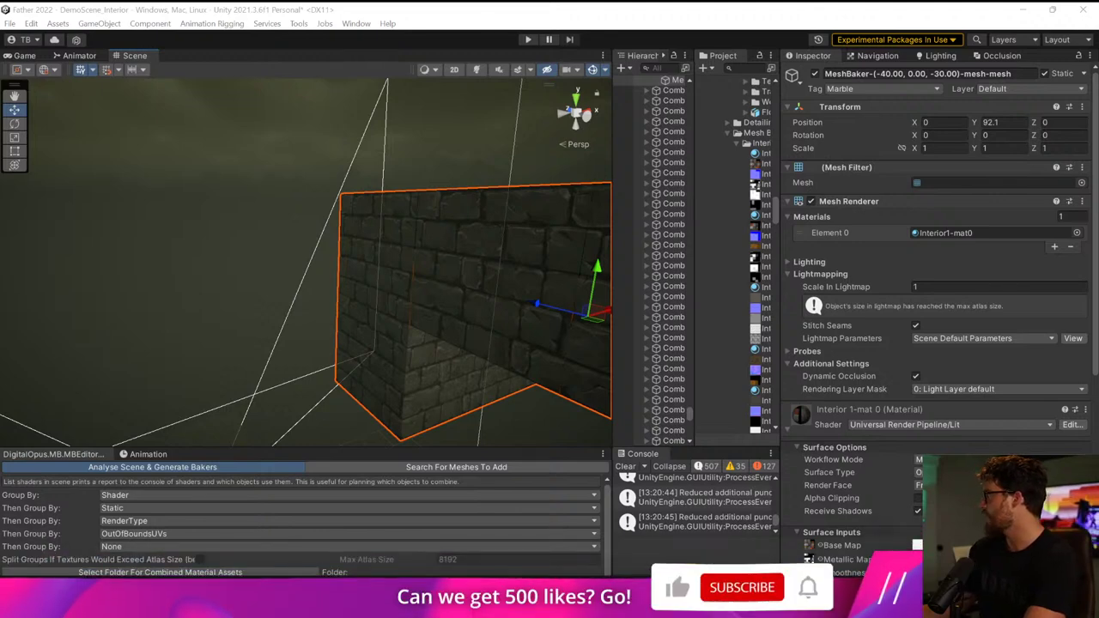
left_click_drag(1098, 34, 231, 89)
left_click(998, 81)
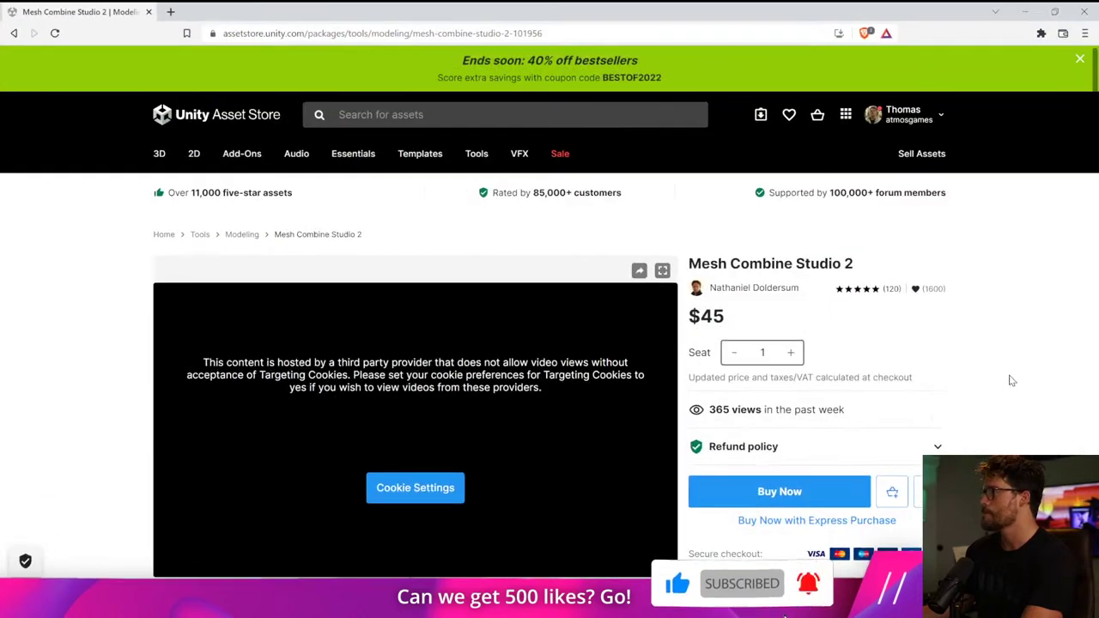
scroll(1011, 380, "down", 3)
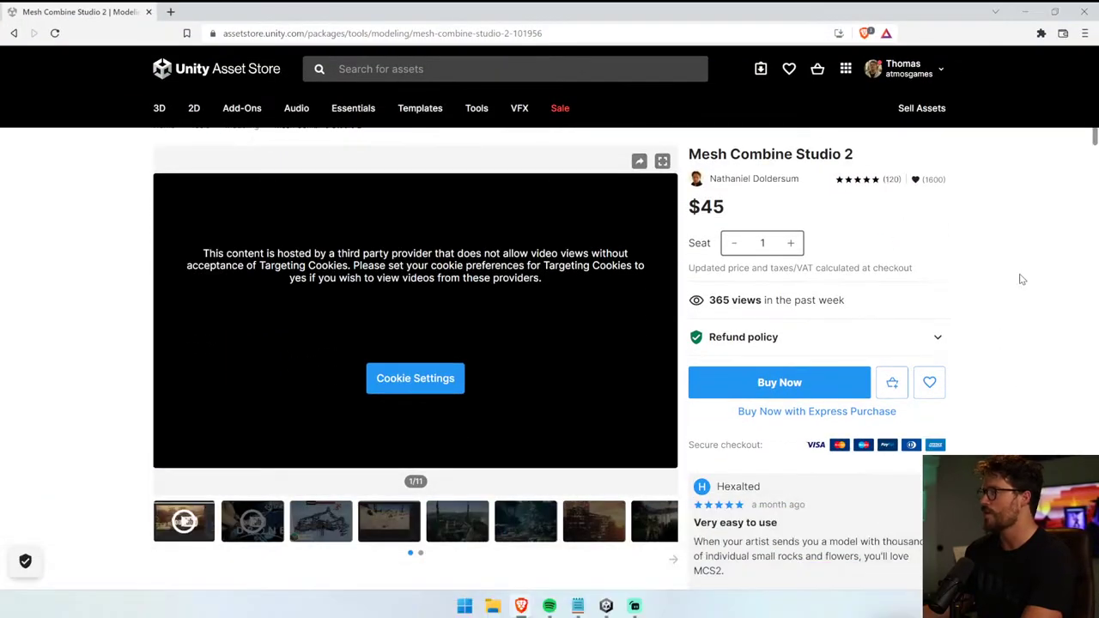
- Browse the Mesh Combine Studio 2 preview images, including the grid-cell structure, the desert scene, the forest fortress and the jungle
left_click(343, 538)
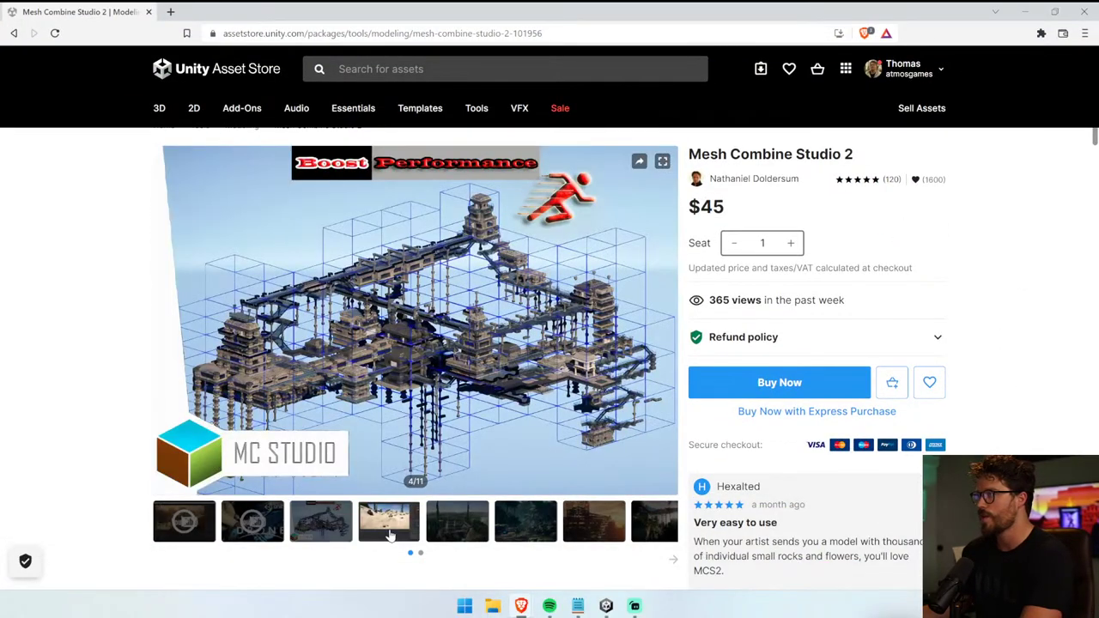
left_click(393, 534)
left_click(468, 531)
left_click(522, 527)
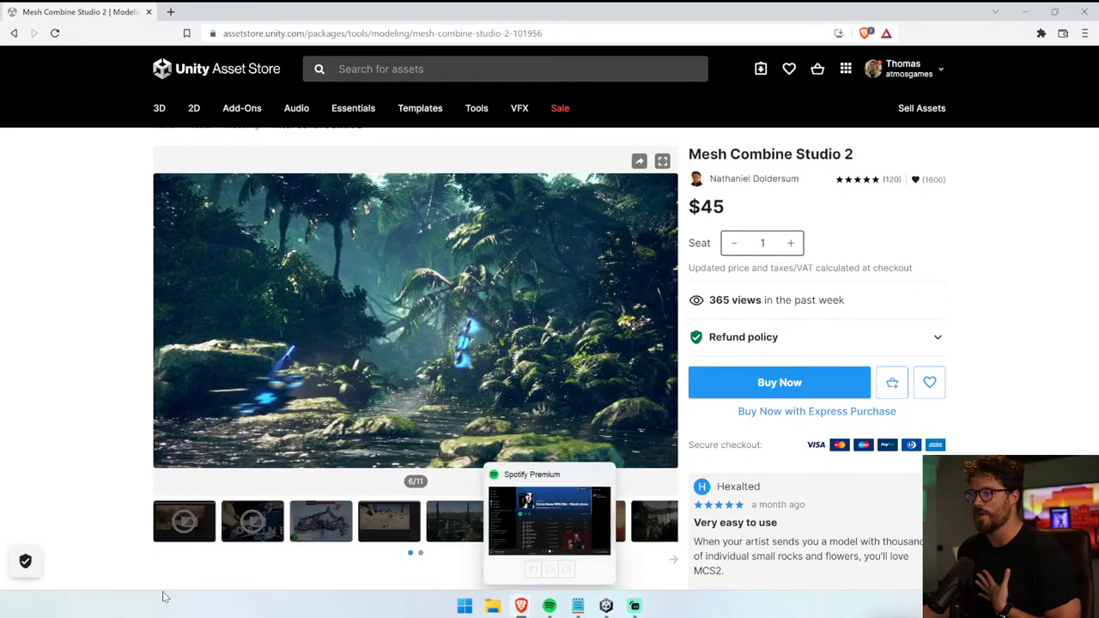
left_click(179, 523)
left_click(323, 525)
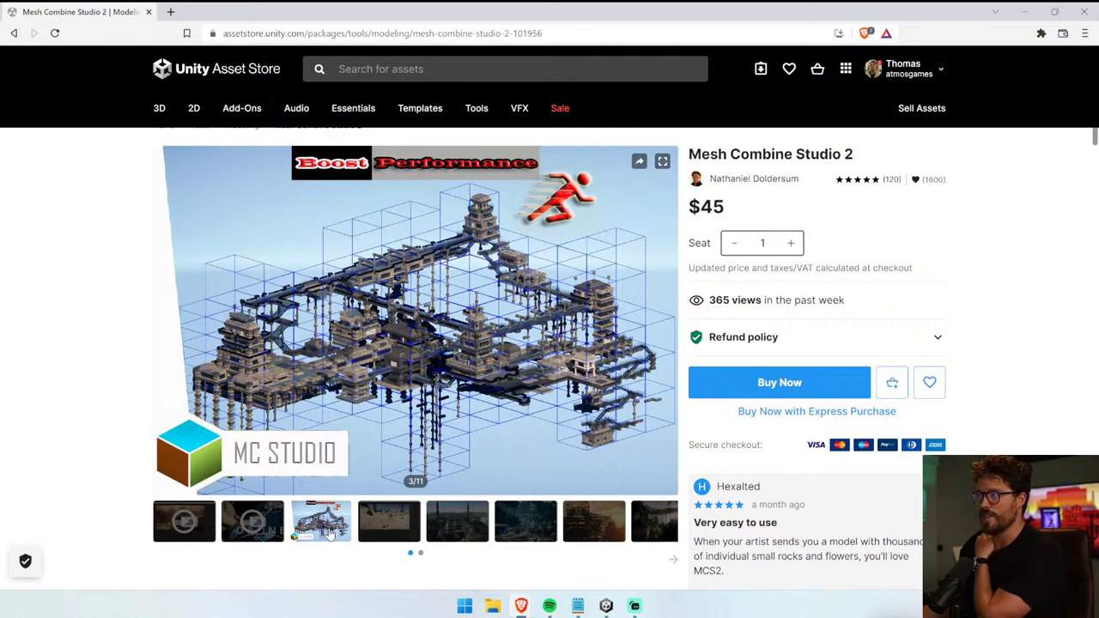
left_click(370, 524)
left_click(448, 524)
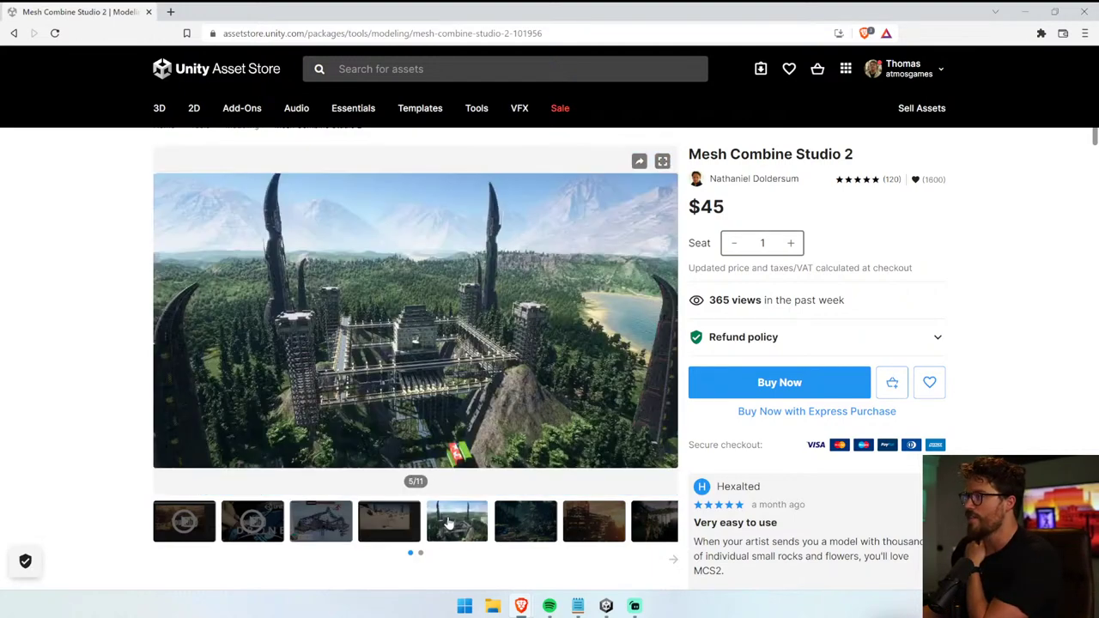
- Read the Mesh Combine Studio 2 overview, examining automatic combining, performance compared to static batching, and the MCS Caves & Overhangs extension
scroll(77, 452, "down", 5)
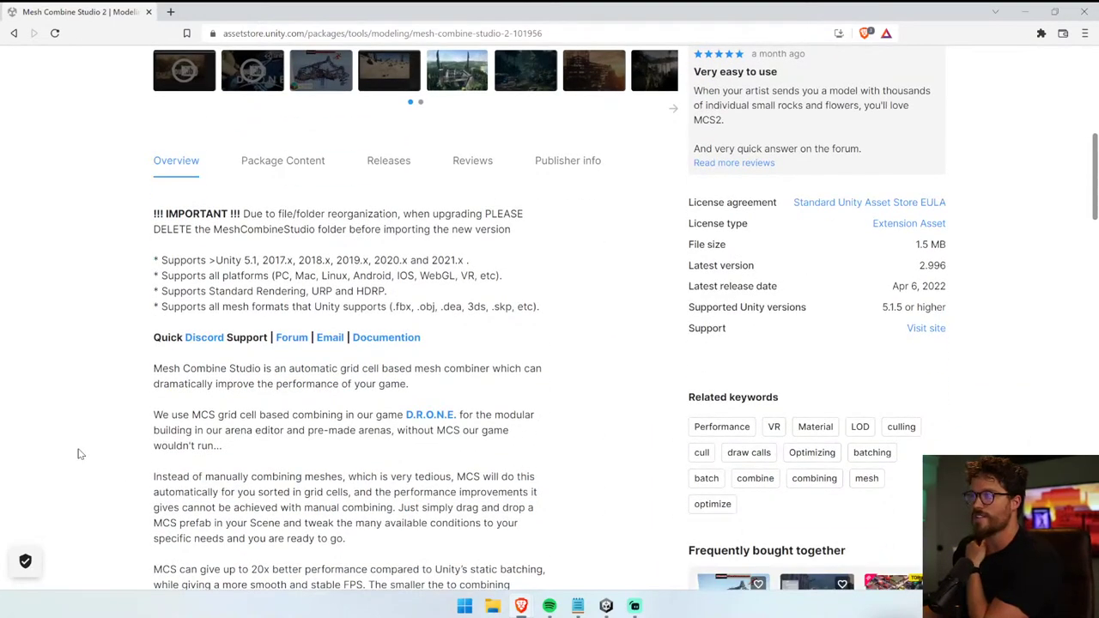
scroll(78, 453, "down", 2)
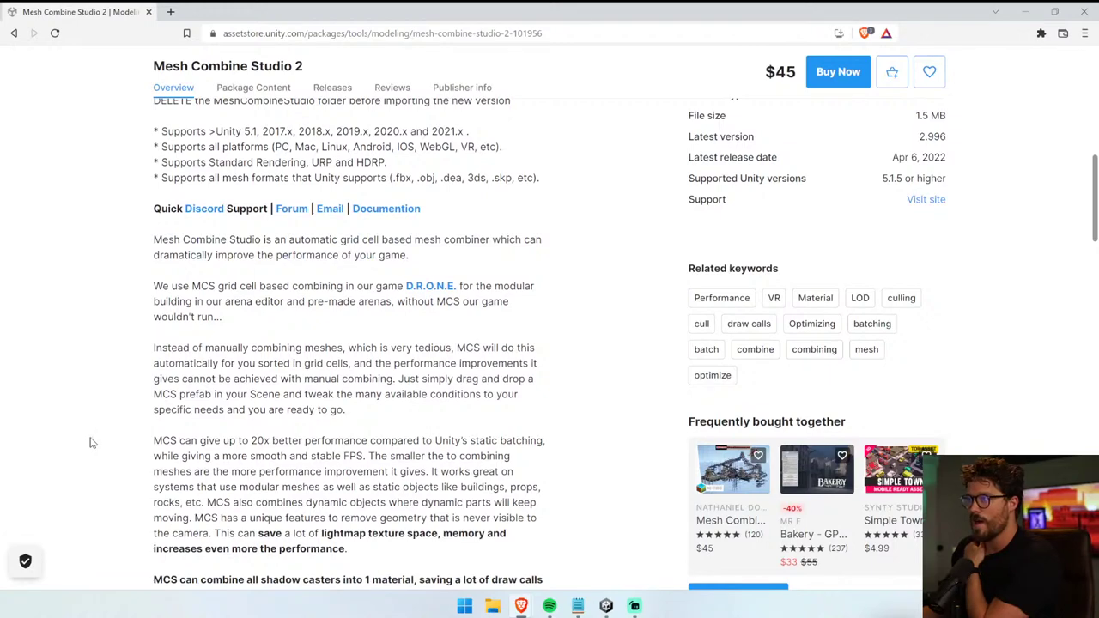
triple_click(255, 363)
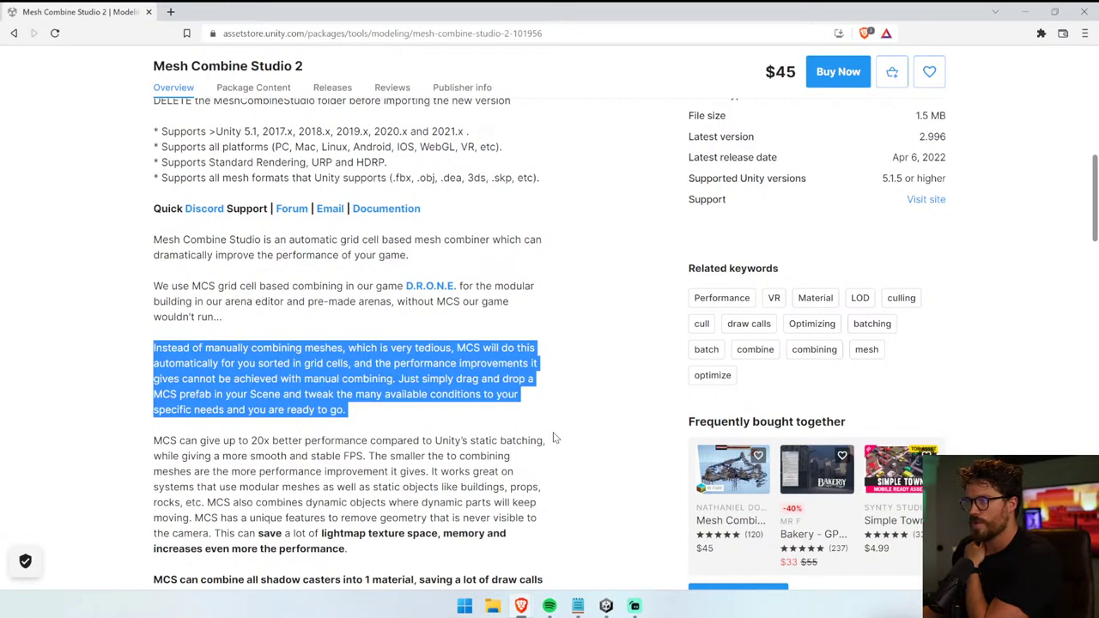
scroll(554, 438, "down", 2)
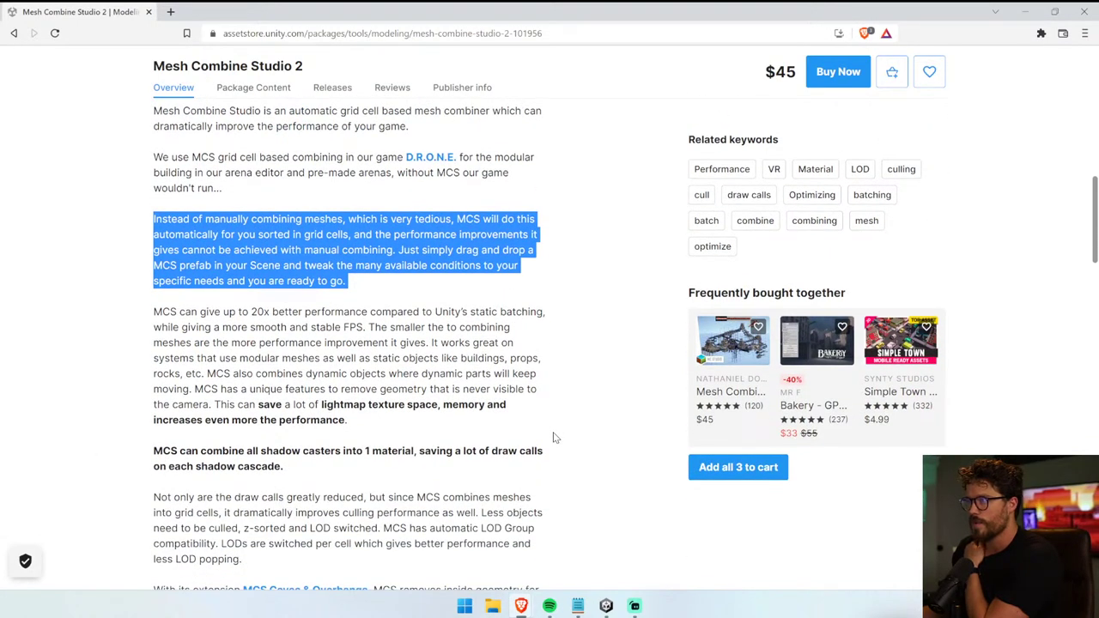
left_click_drag(250, 311, 432, 312)
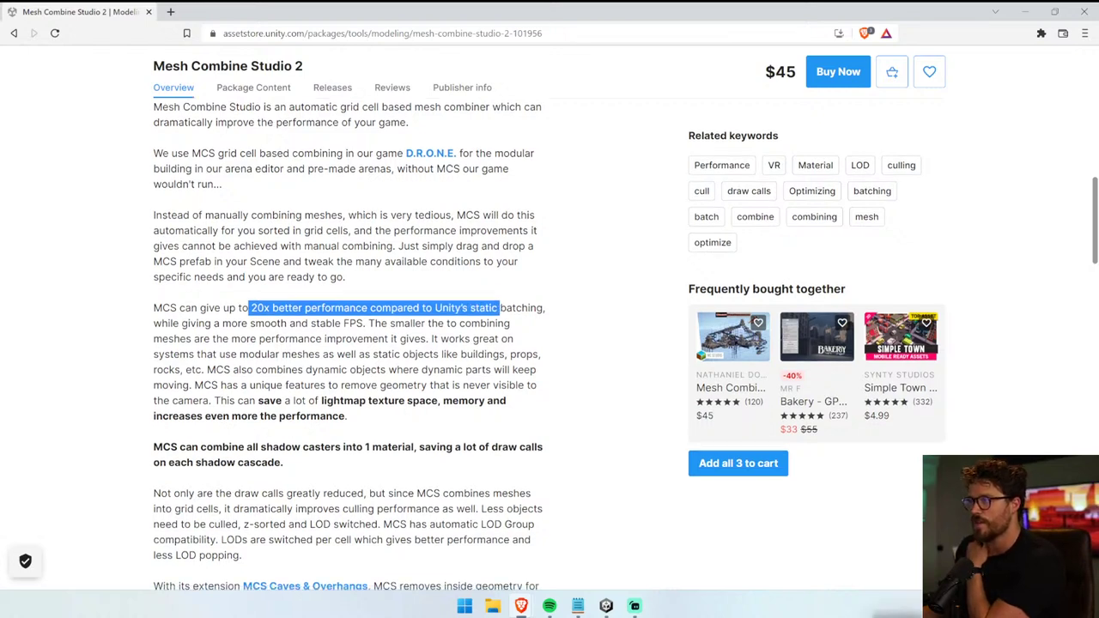
scroll(505, 356, "down", 3)
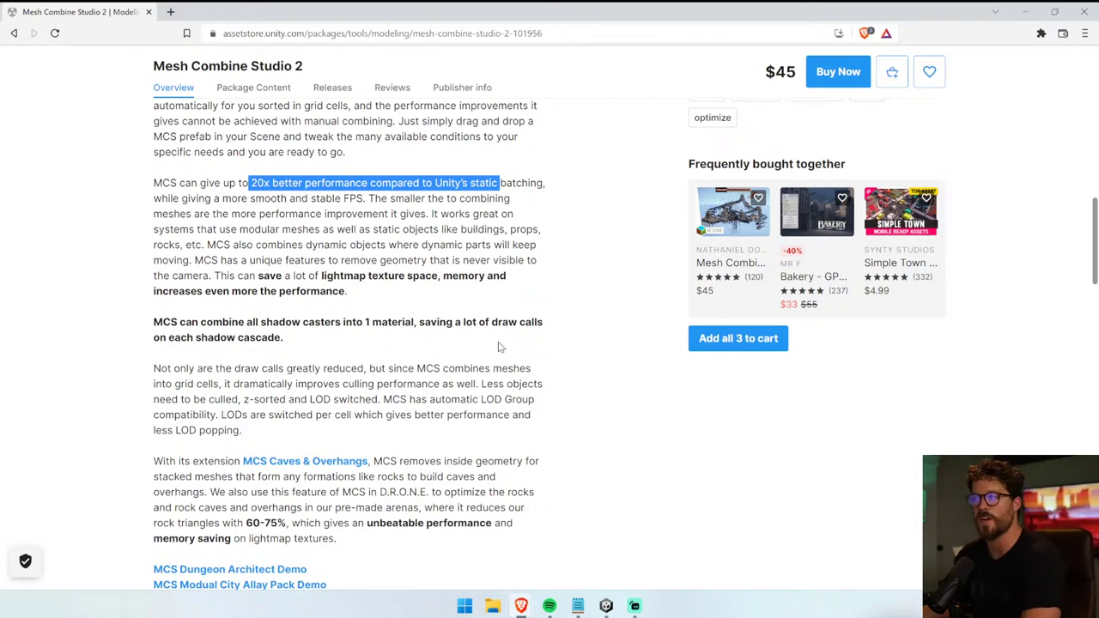
scroll(376, 346, "down", 2)
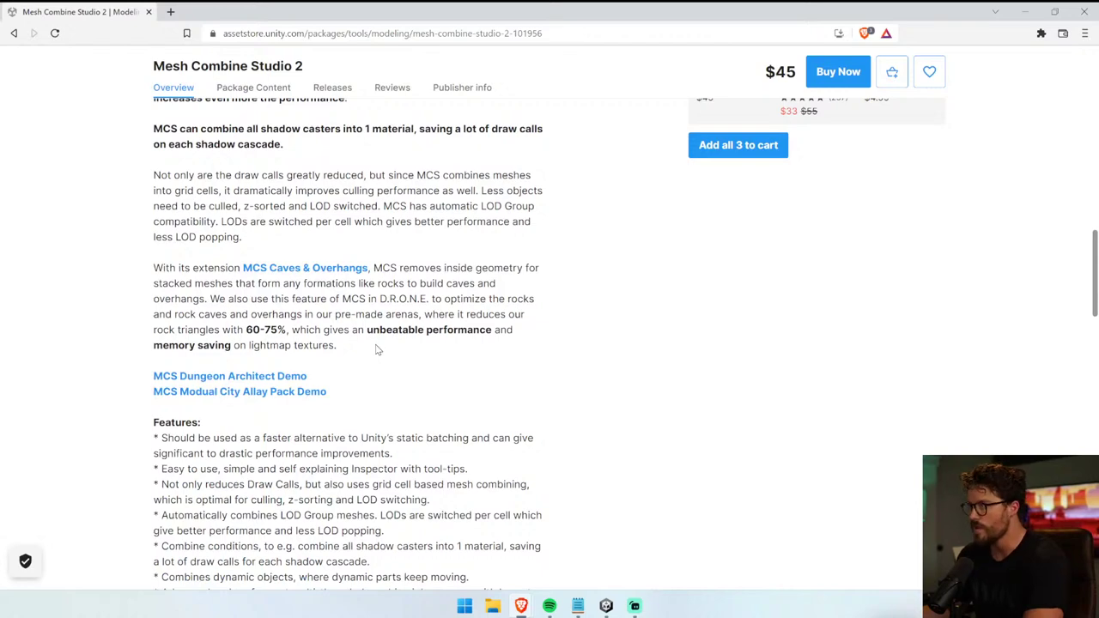
left_click_drag(369, 342, 345, 256)
left_click(483, 352)
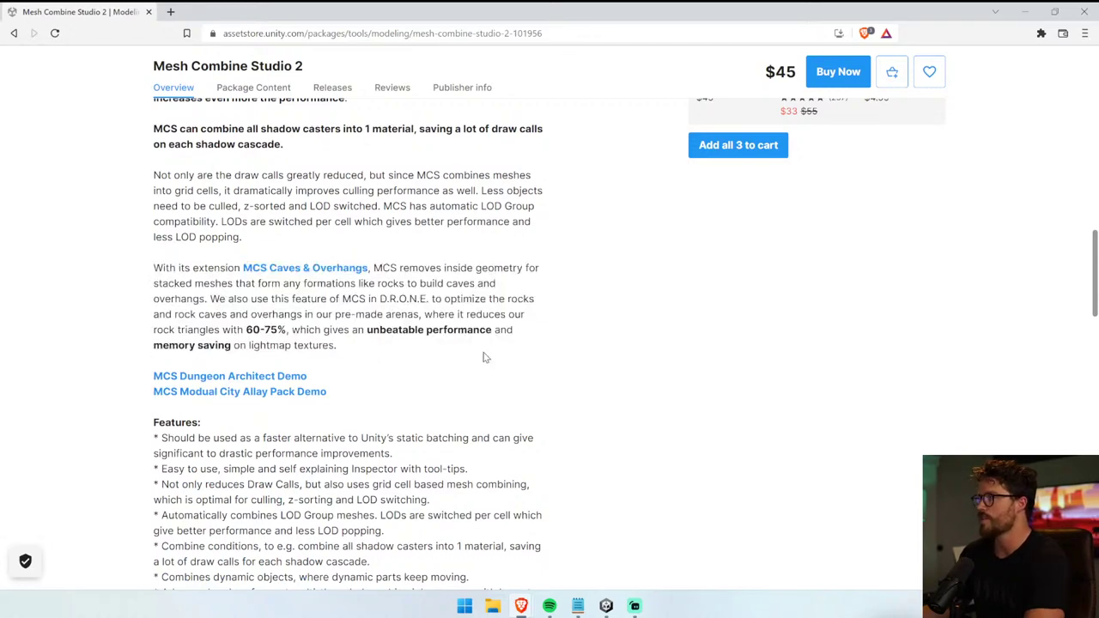
scroll(483, 353, "up", 12)
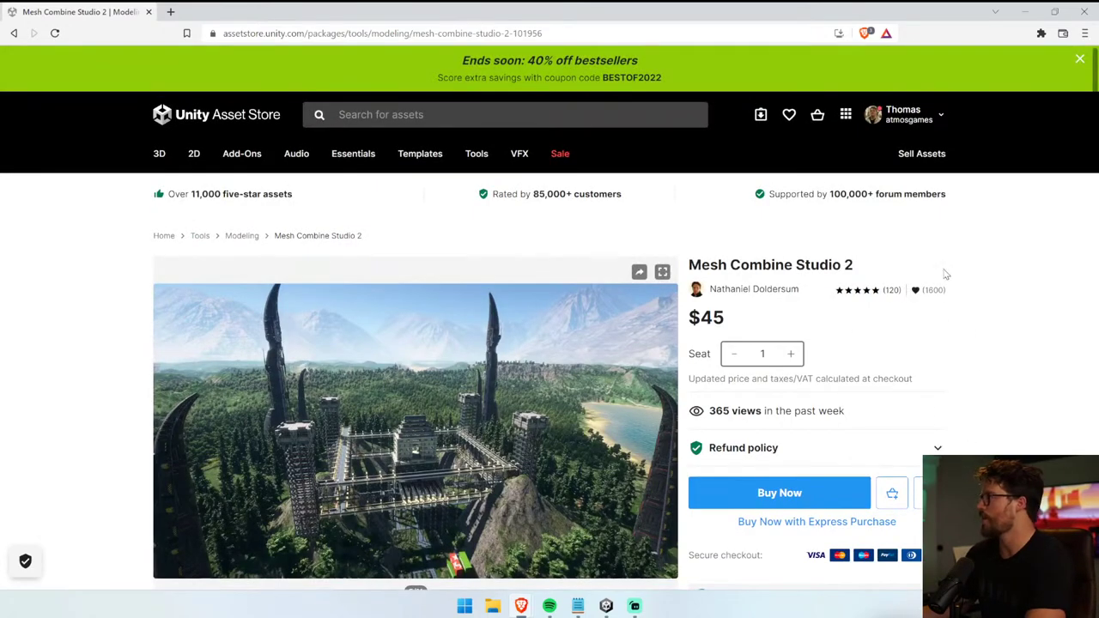
- Create a private asset list named Father and close the save dialog without adding Mesh Combine Studio 2 to it
mouse_move(919, 294)
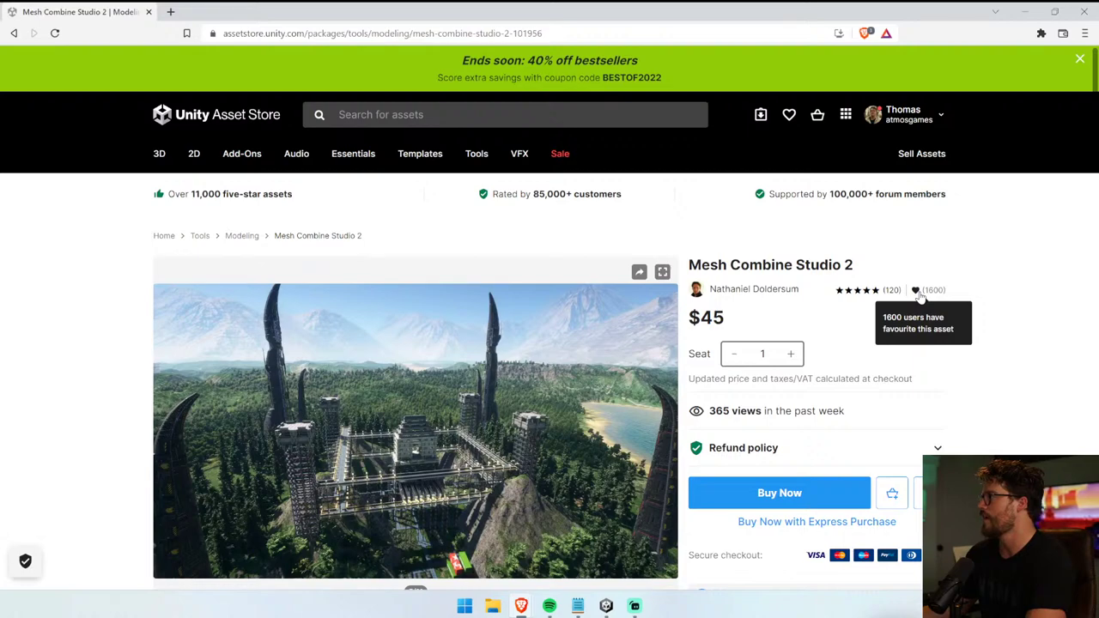
scroll(944, 344, "down", 3)
left_click(929, 233)
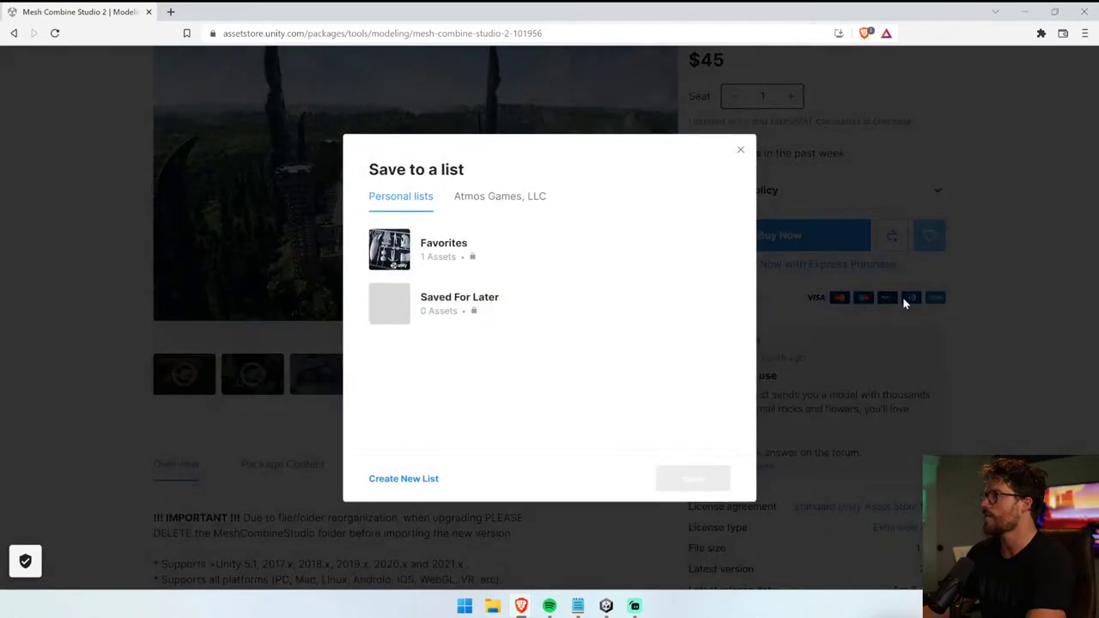
left_click(412, 478)
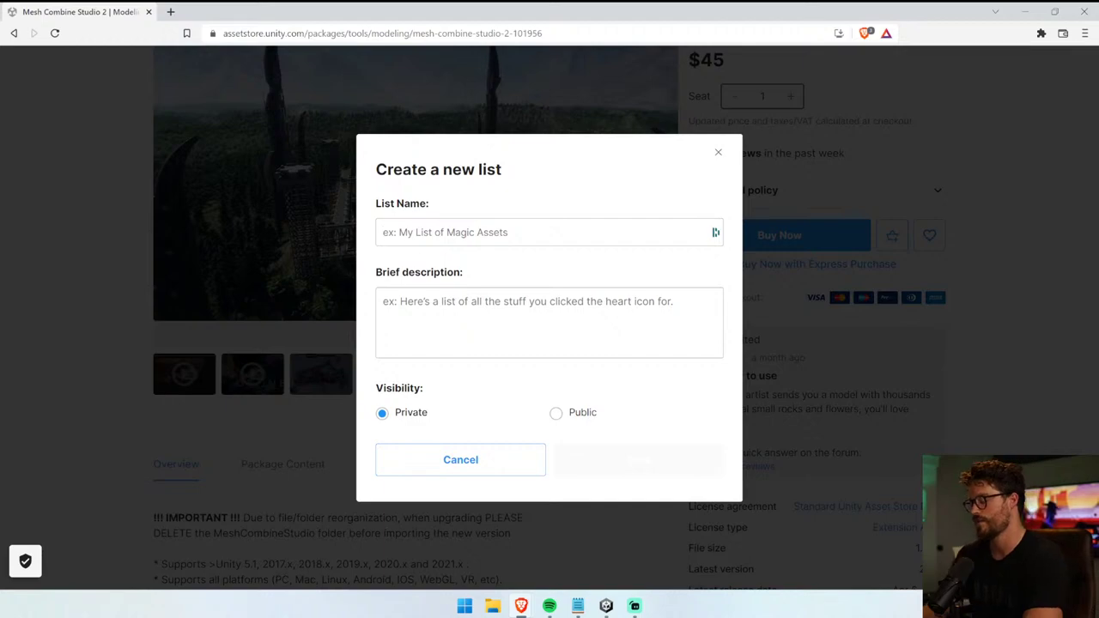
type("Father")
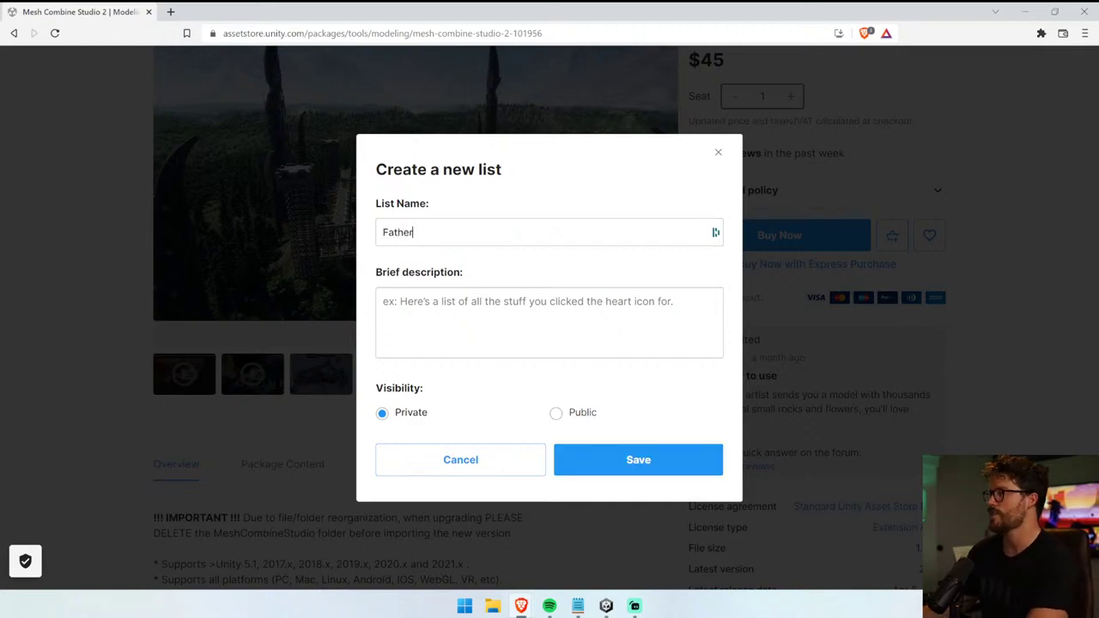
left_click(628, 455)
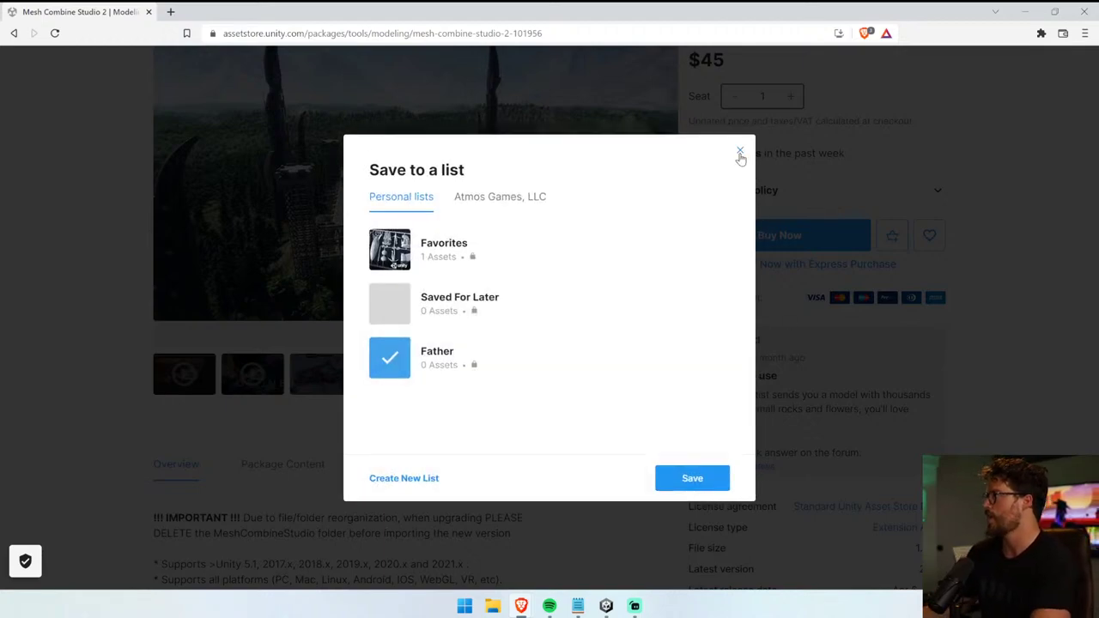
left_click(739, 153)
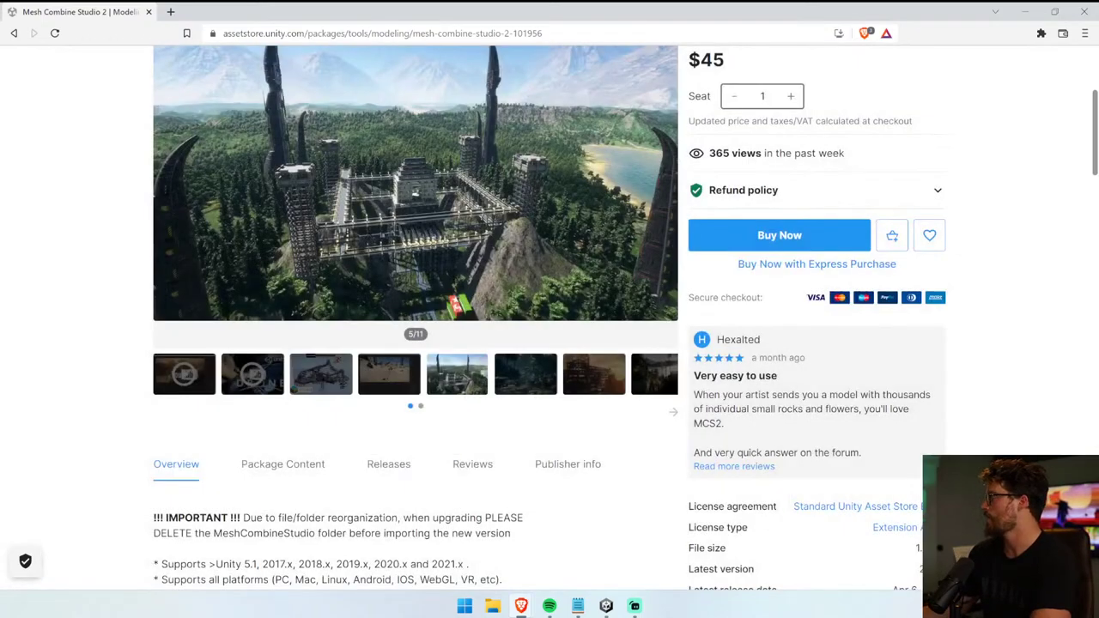
- Close the browser to return to Unity and undo the combined floor mesh's move and selection
left_click(1086, 14)
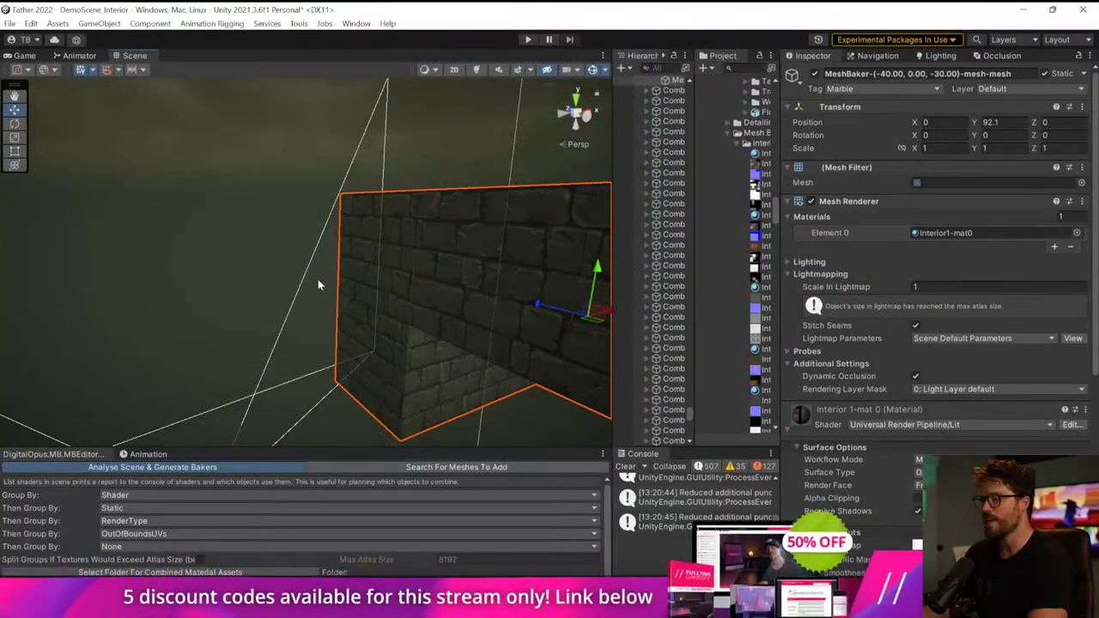
key("ctrl+z")
key("ctrl+z")
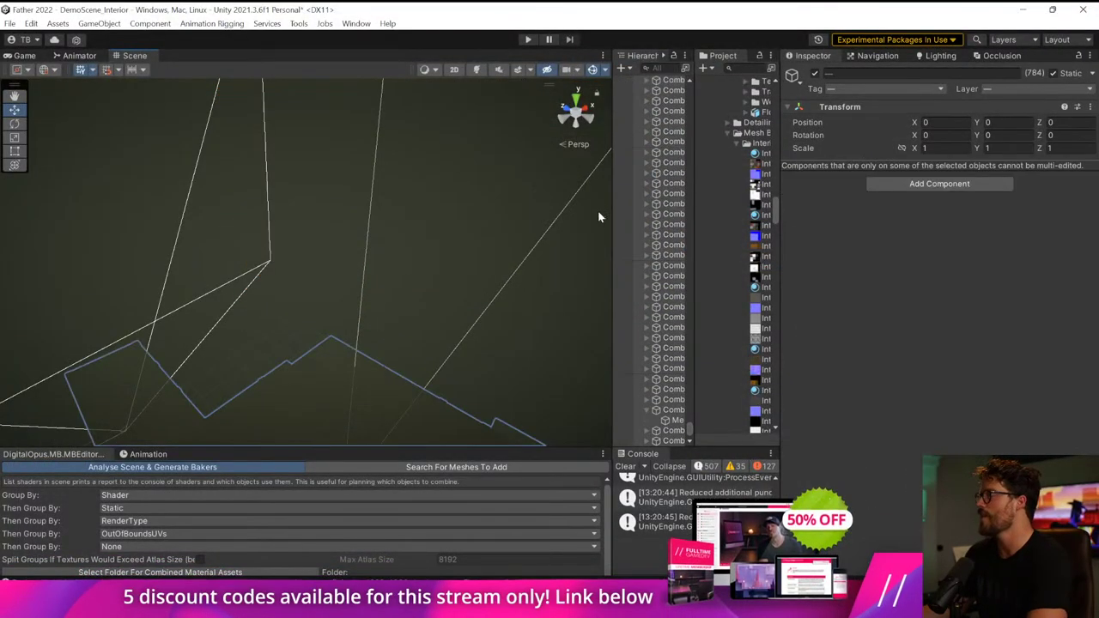
- Enlarge the object hierarchy, select the TextureBaker (0) object below the pillar variants, and clear the console
left_click_drag(612, 221, 314, 220)
scroll(441, 238, "up", 3)
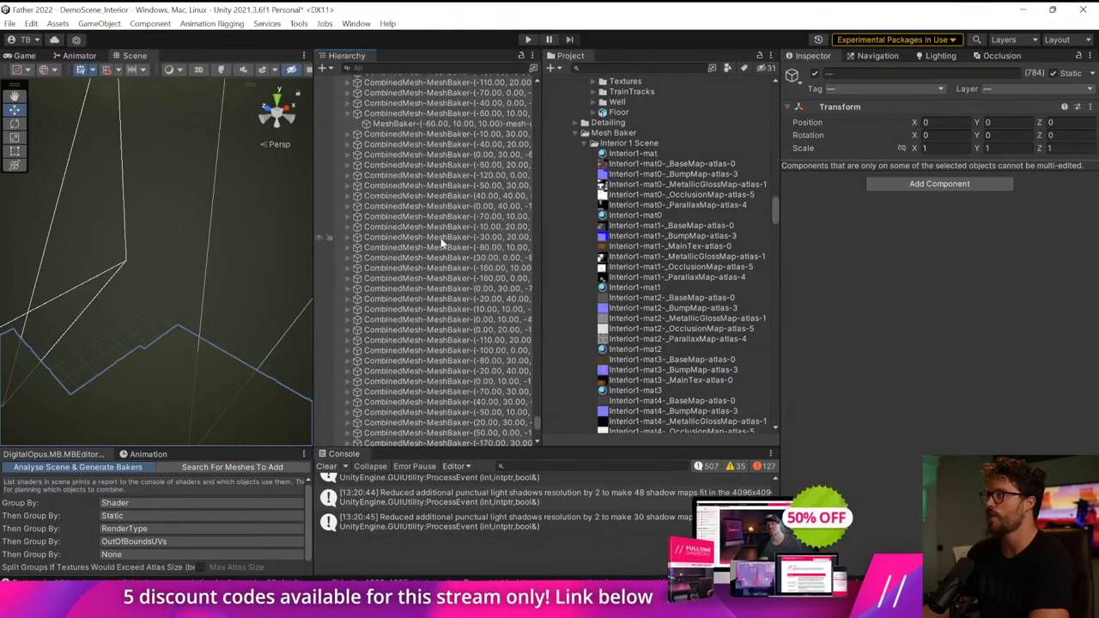
scroll(439, 231, "up", 15)
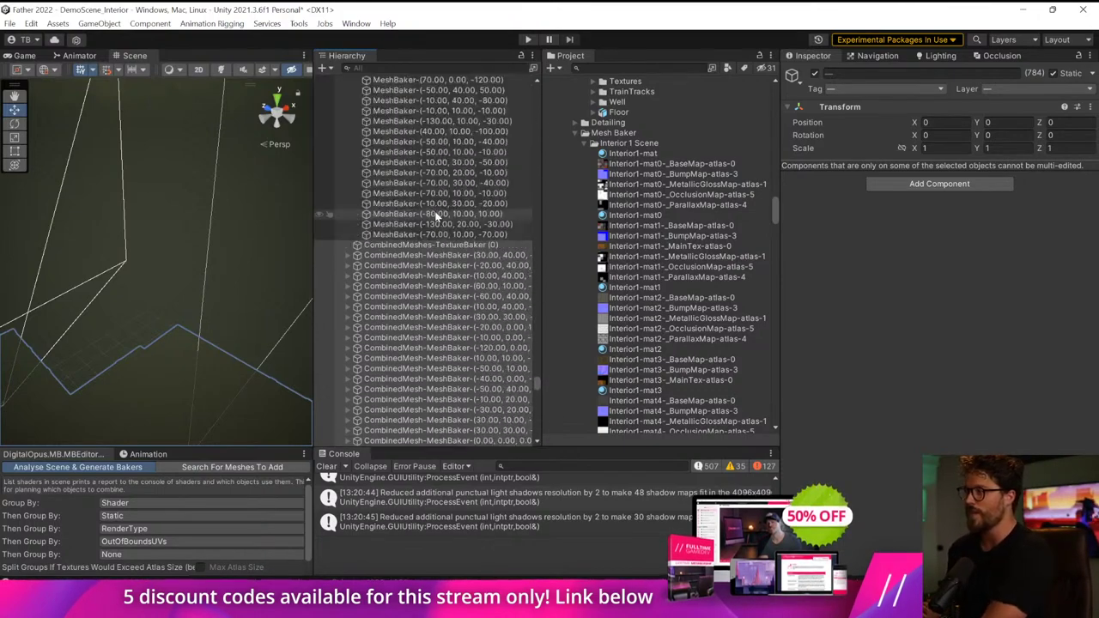
scroll(436, 217, "up", 5)
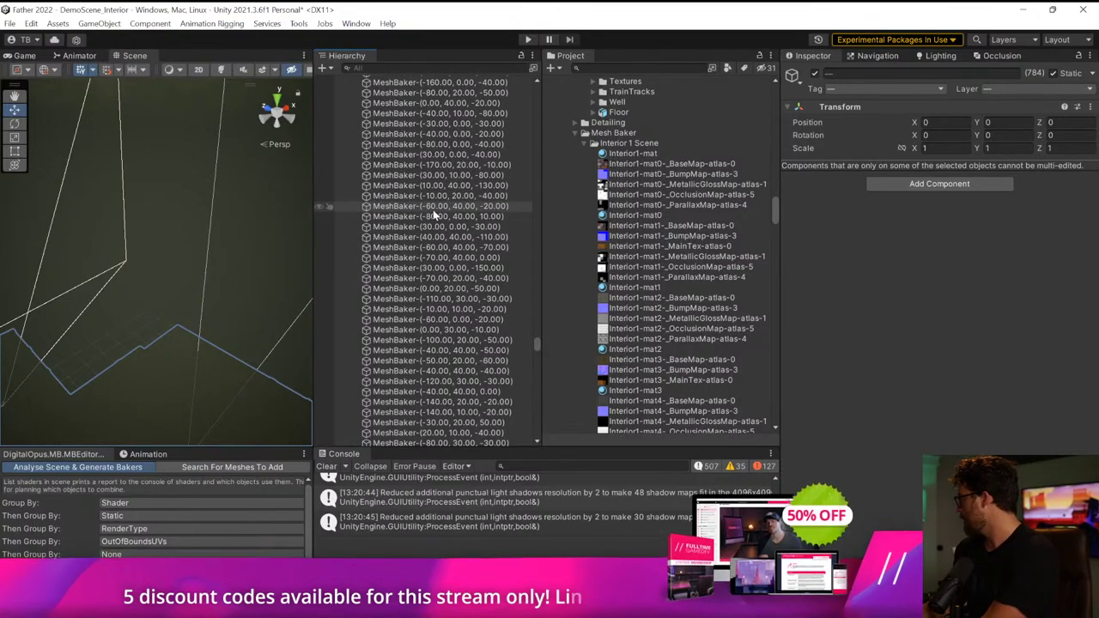
scroll(433, 215, "up", 3)
scroll(433, 223, "down", 10)
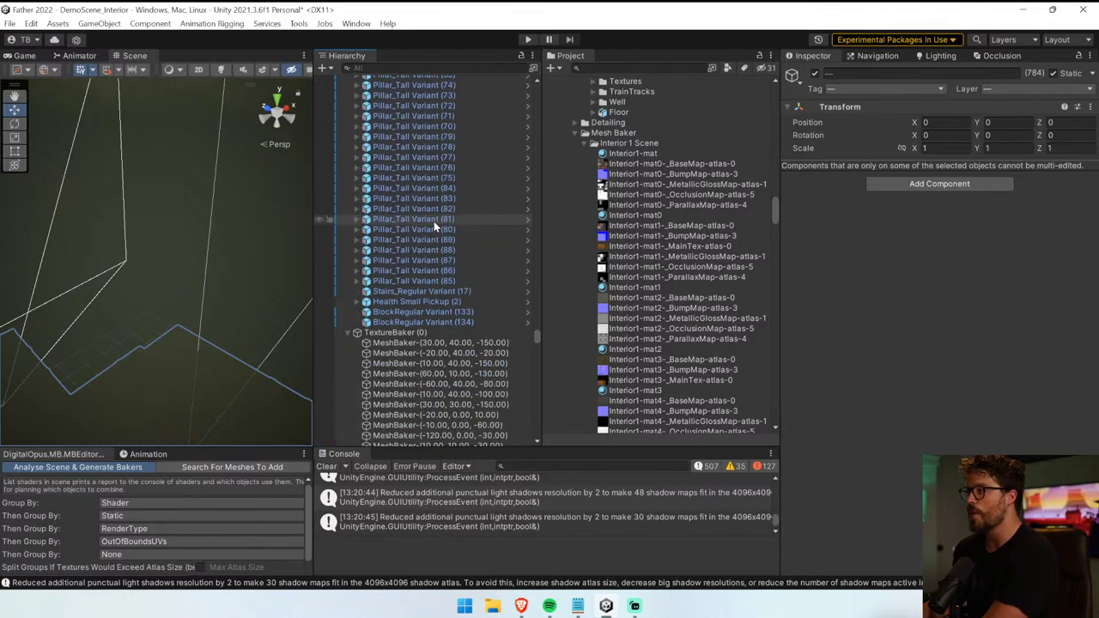
left_click(392, 332)
left_click(327, 466)
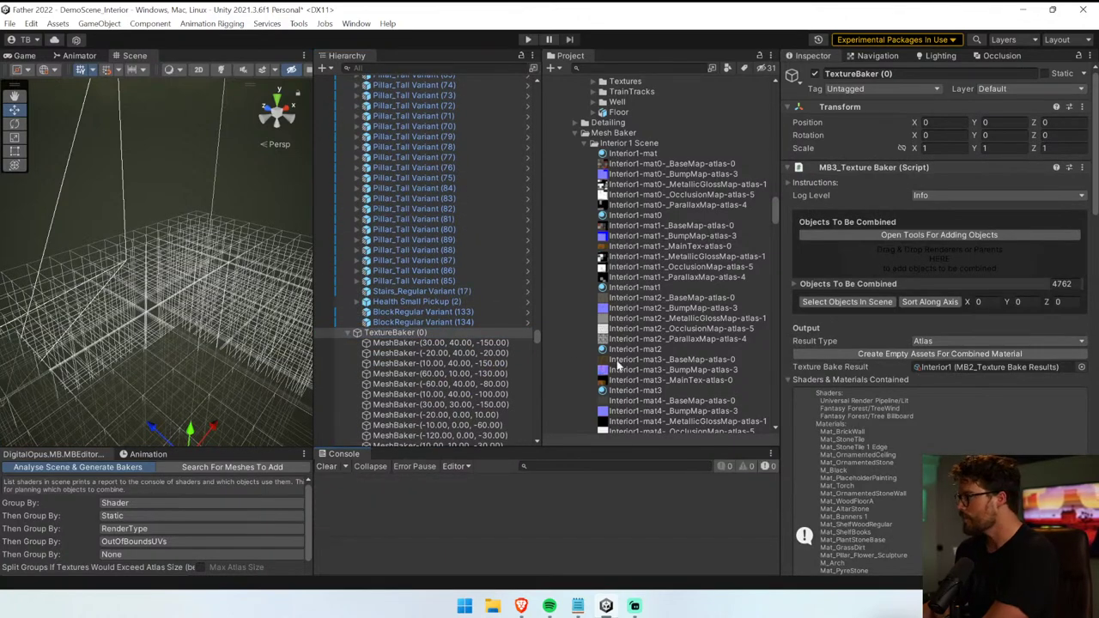
- Re-enable the renderers of the source objects and delete all child mesh bakers of TextureBaker (0)
scroll(919, 389, "down", 10)
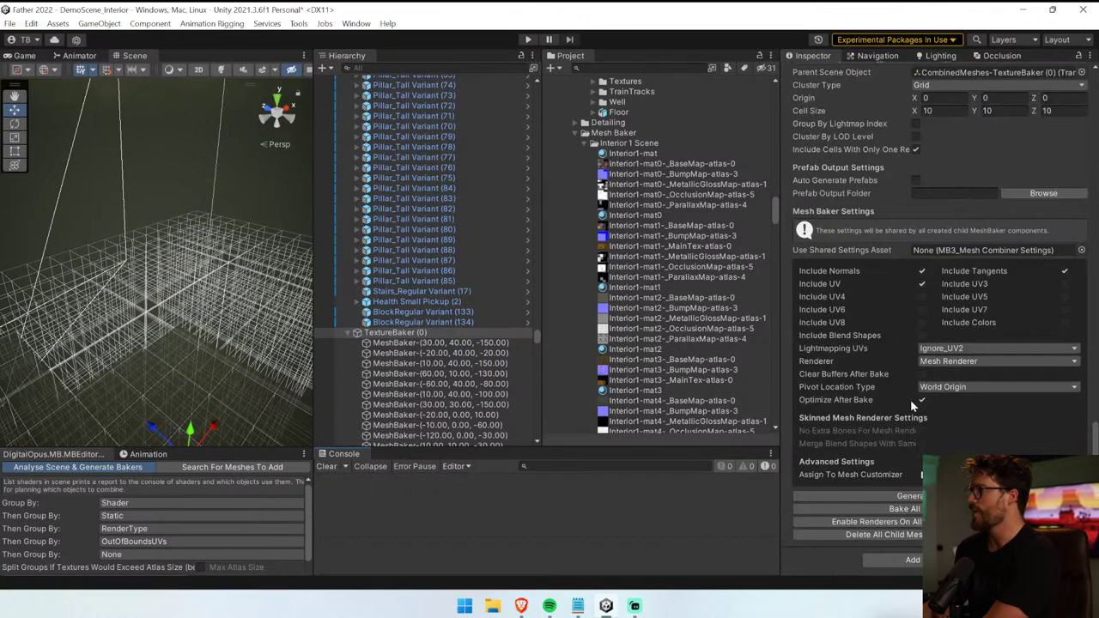
left_click(893, 534)
left_click(587, 324)
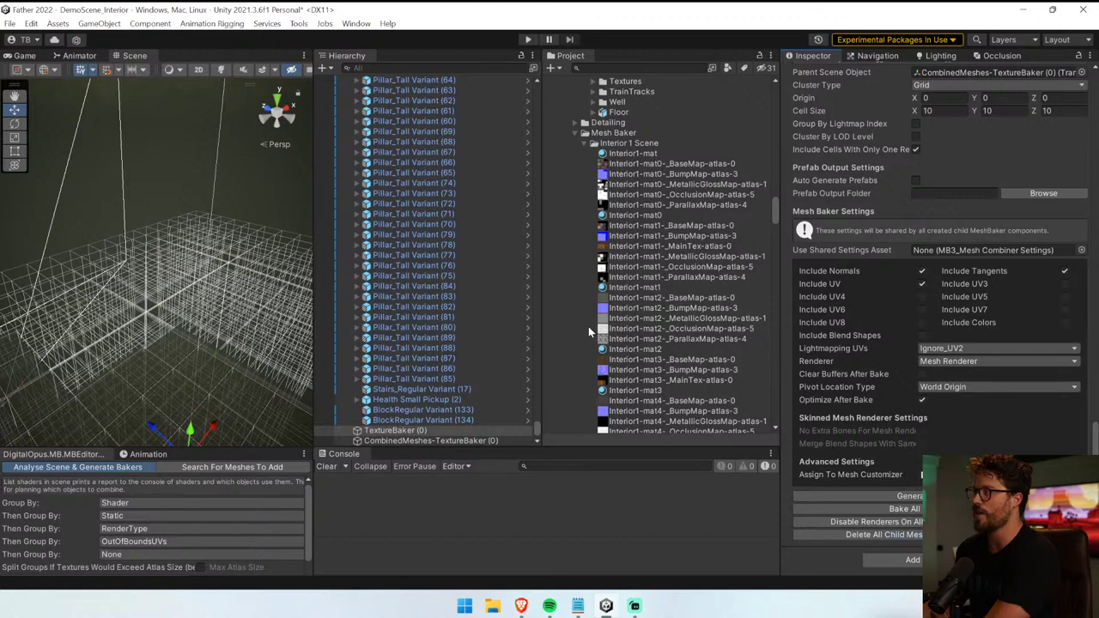
- Delete the CombinedMeshes-TextureBaker (0) object from the scene and widen the Scene view again
right_click(490, 439)
left_click(515, 186)
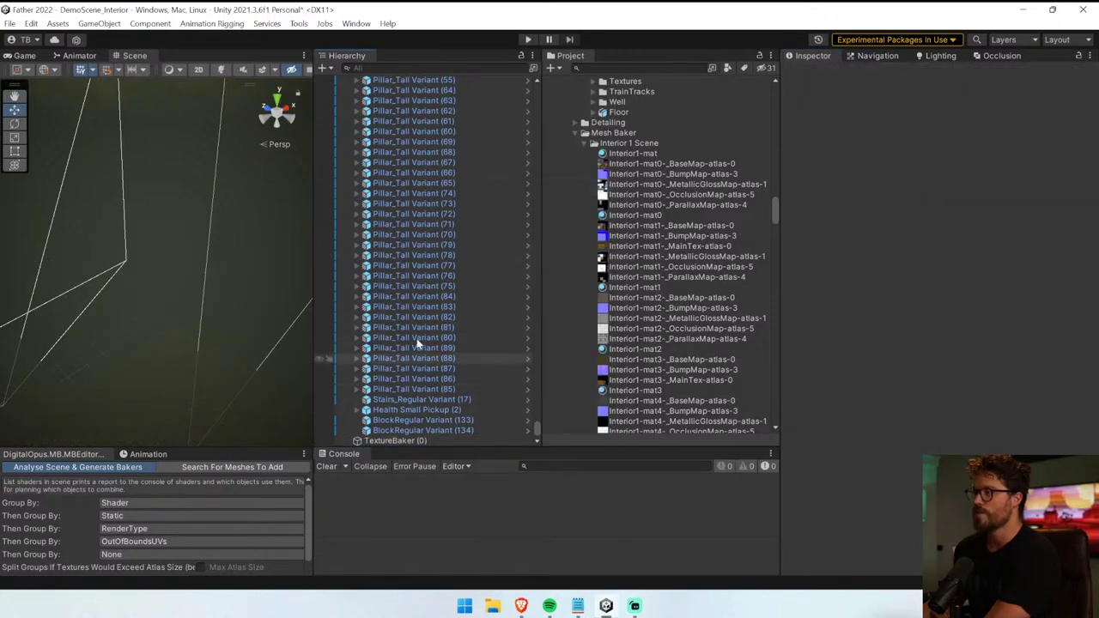
left_click_drag(311, 272, 576, 255)
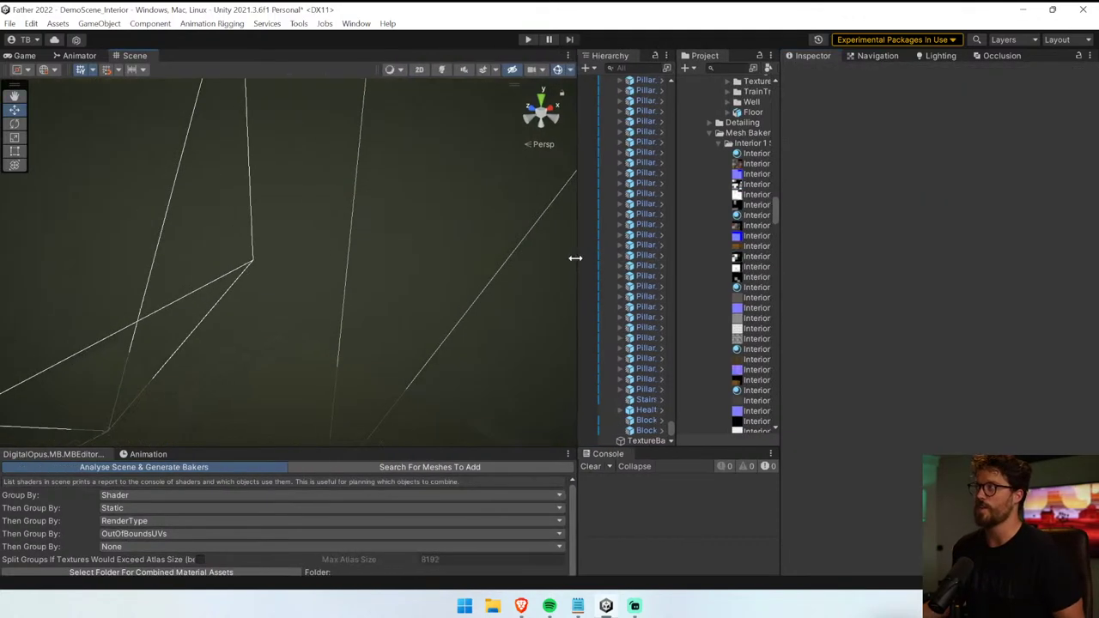
- Run the game with Statistics shown, open the entrance door, and walk through the hall and up the stairs to examine unoptimized performance
left_click(534, 44)
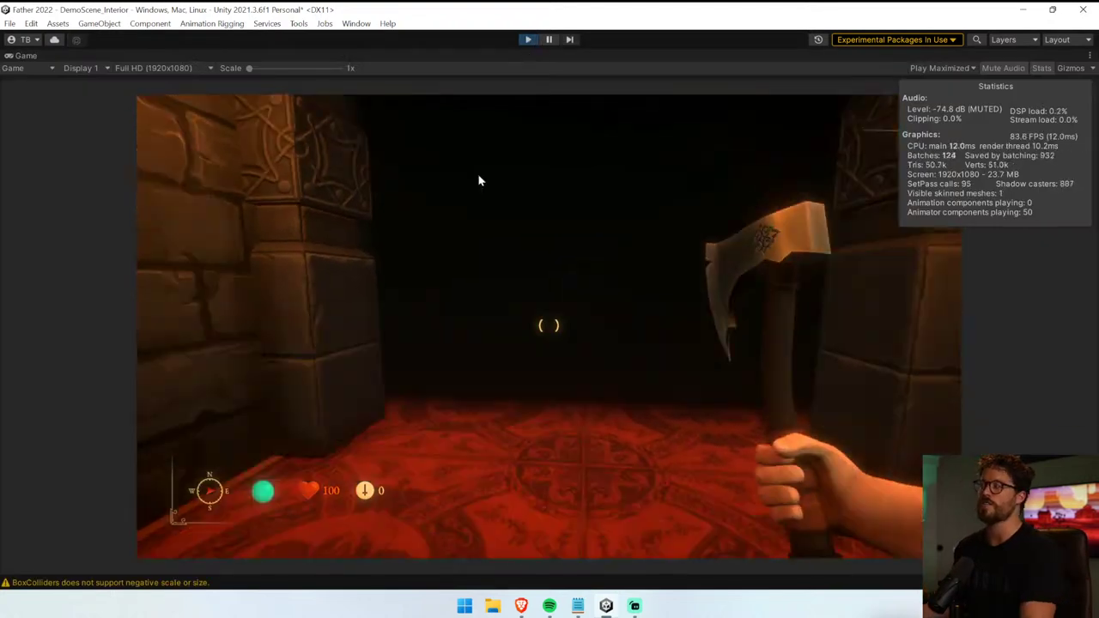
key("e")
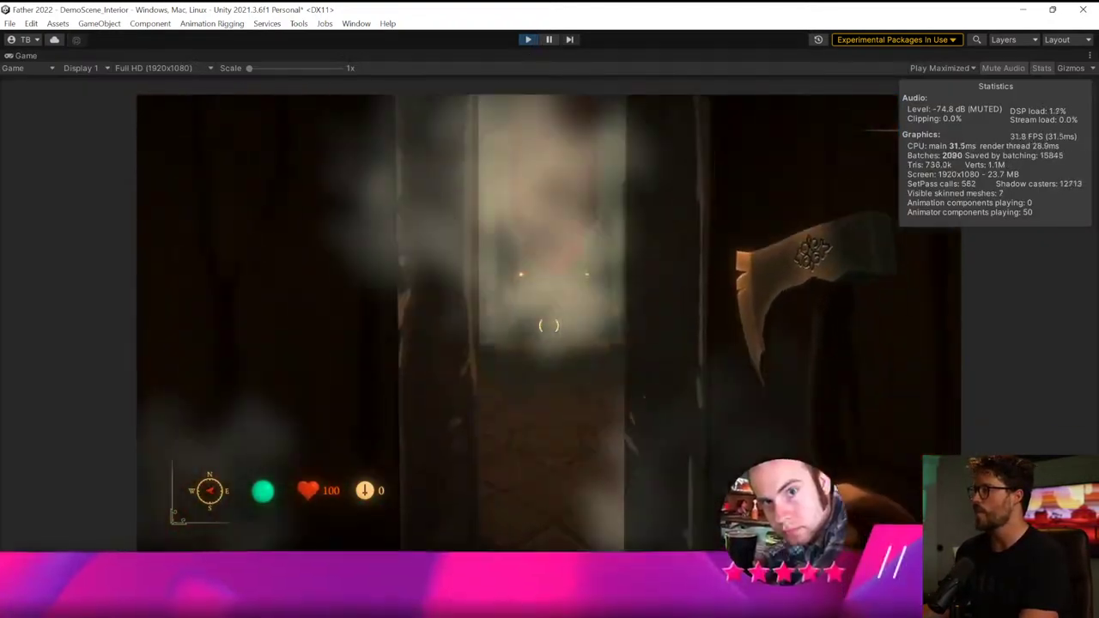
key("w")
key("w")
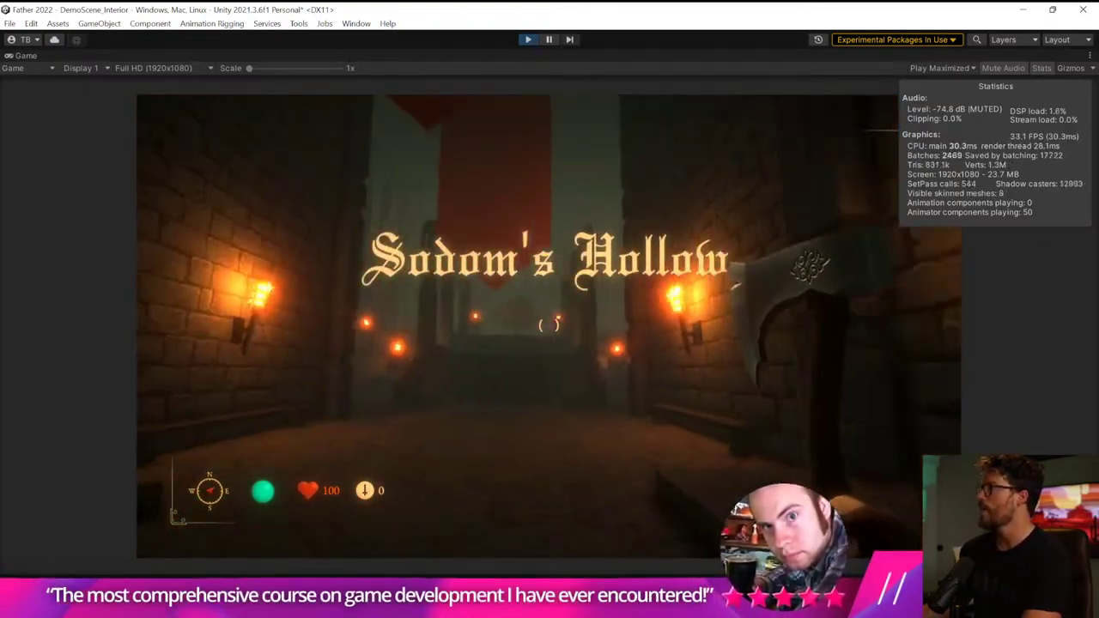
key("w")
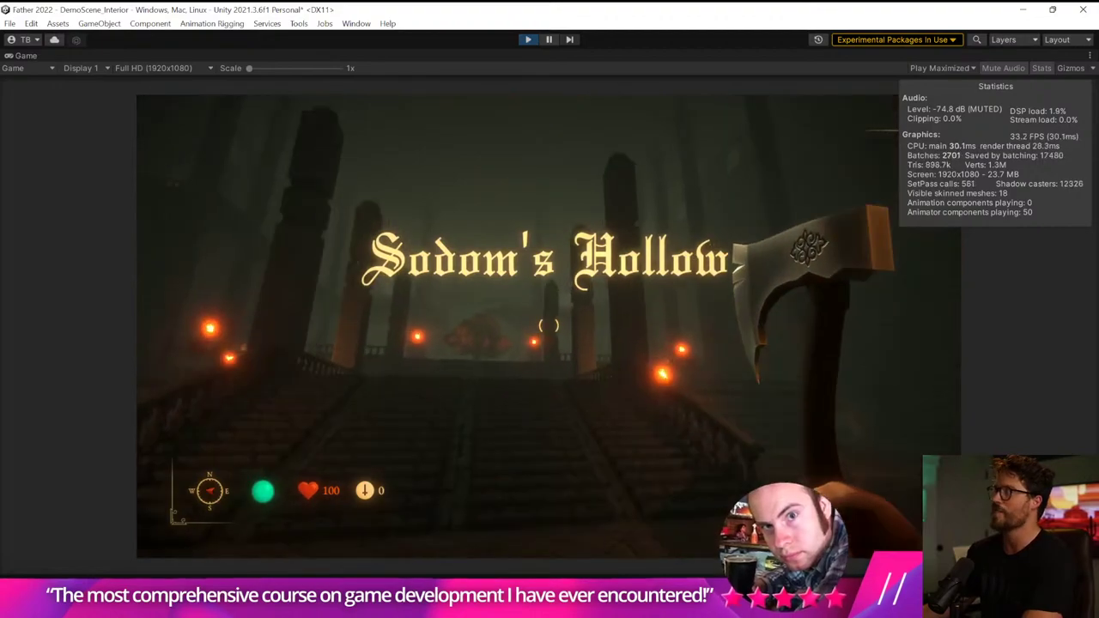
key("w")
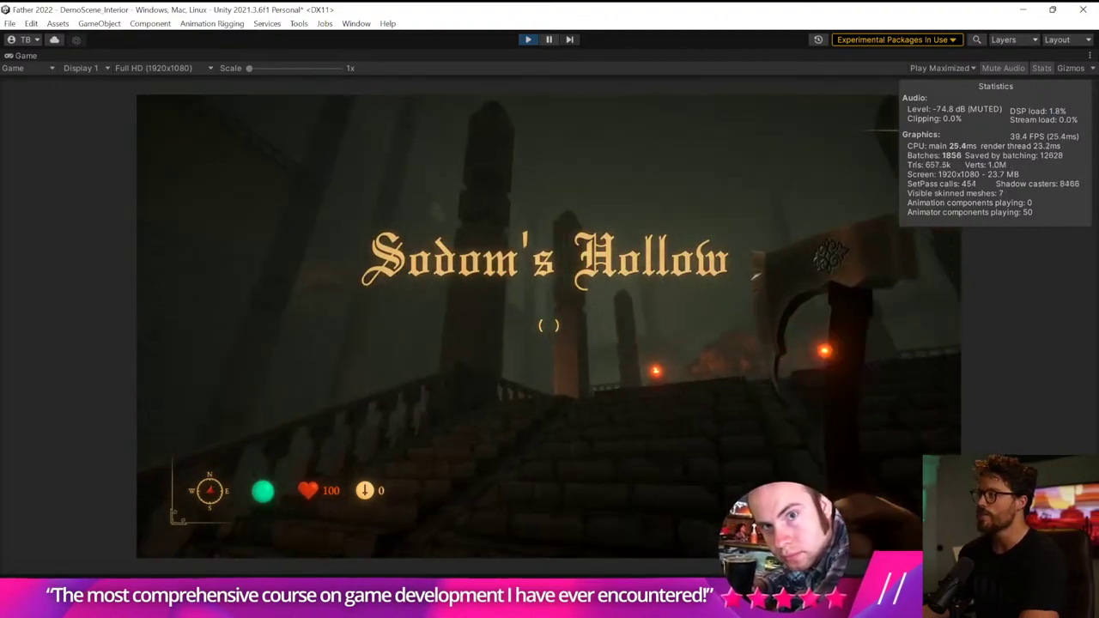
key("w")
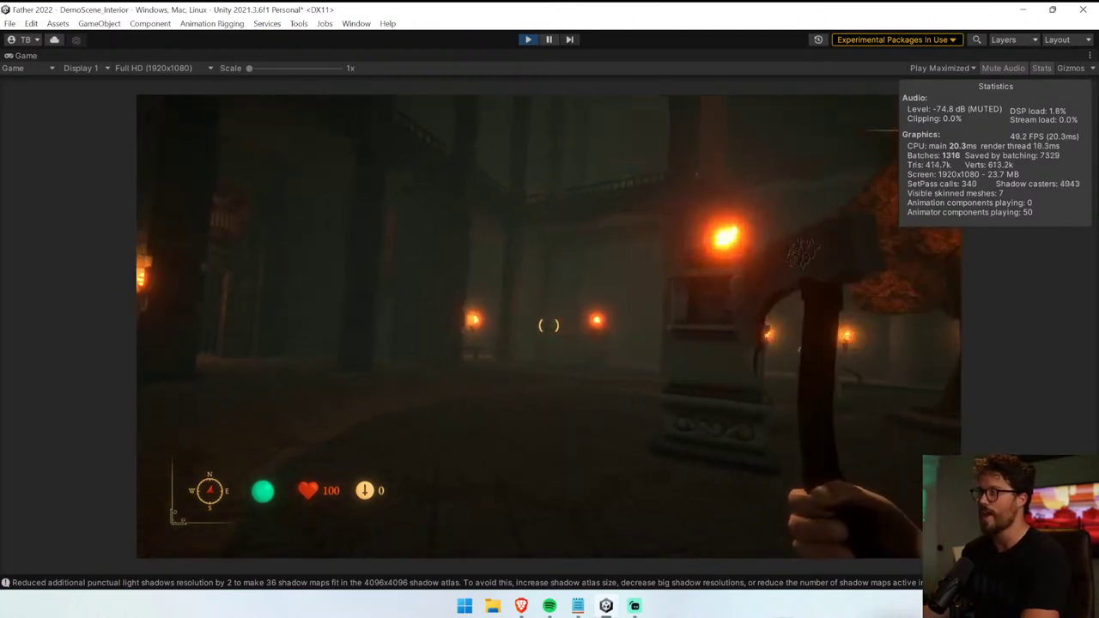
- Explore the tree courtyard, enemies and pillared hall in the running game, comparing frame rate and batches between views
key("w")
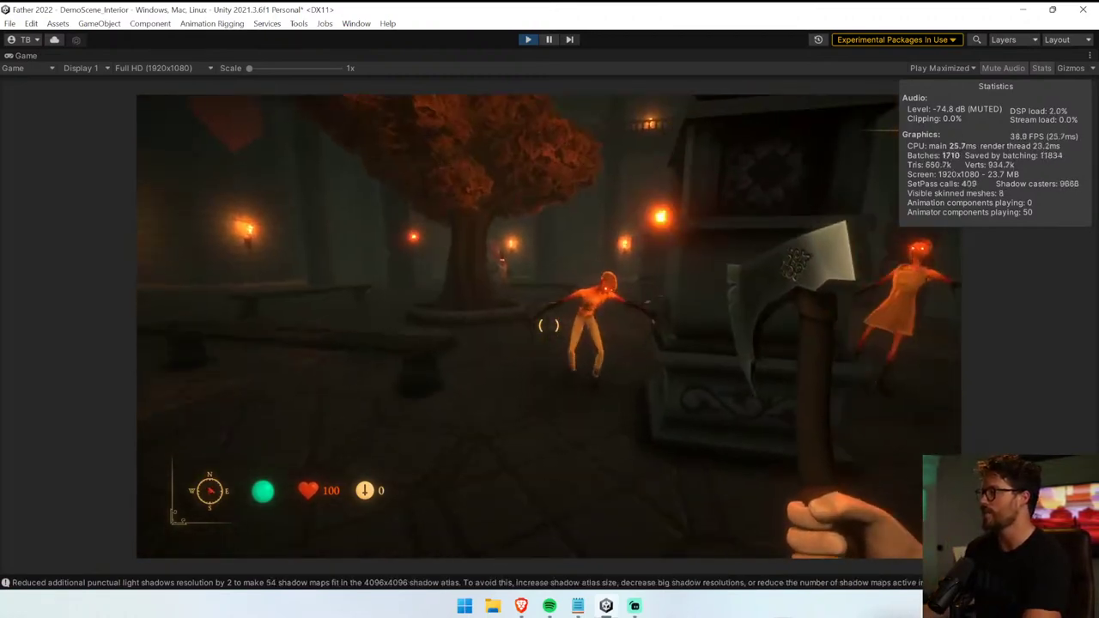
key("w")
left_click(549, 325)
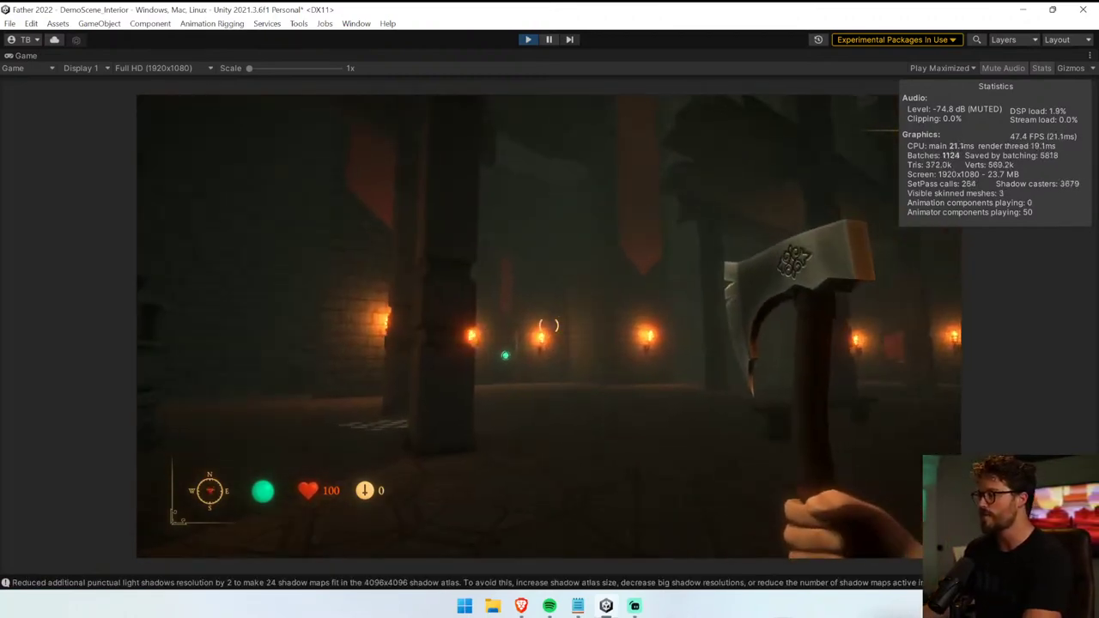
key("w")
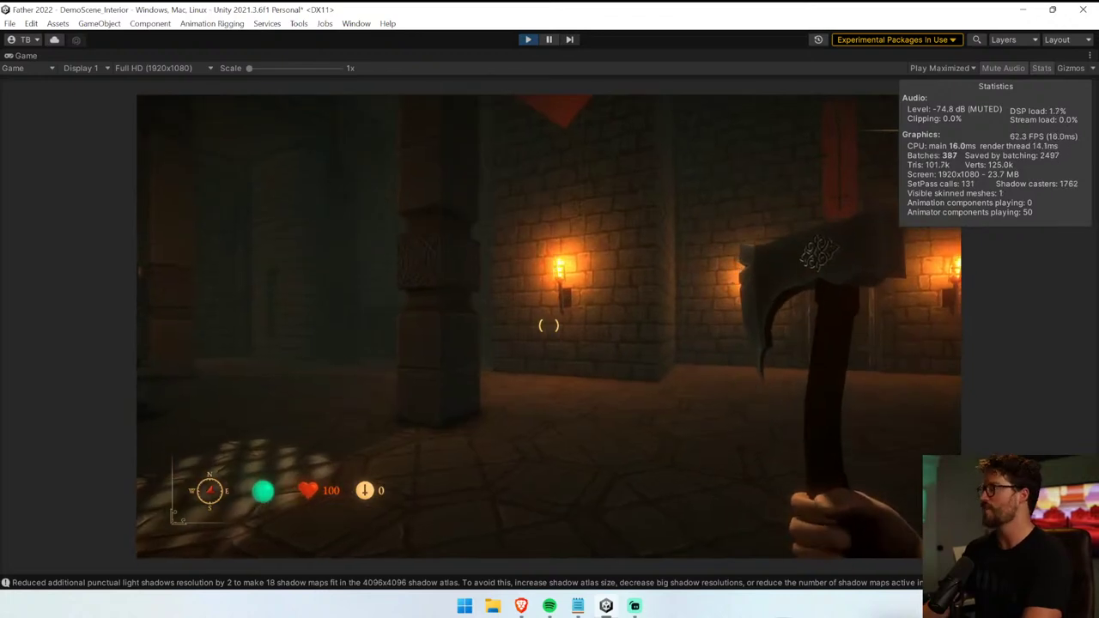
key("w")
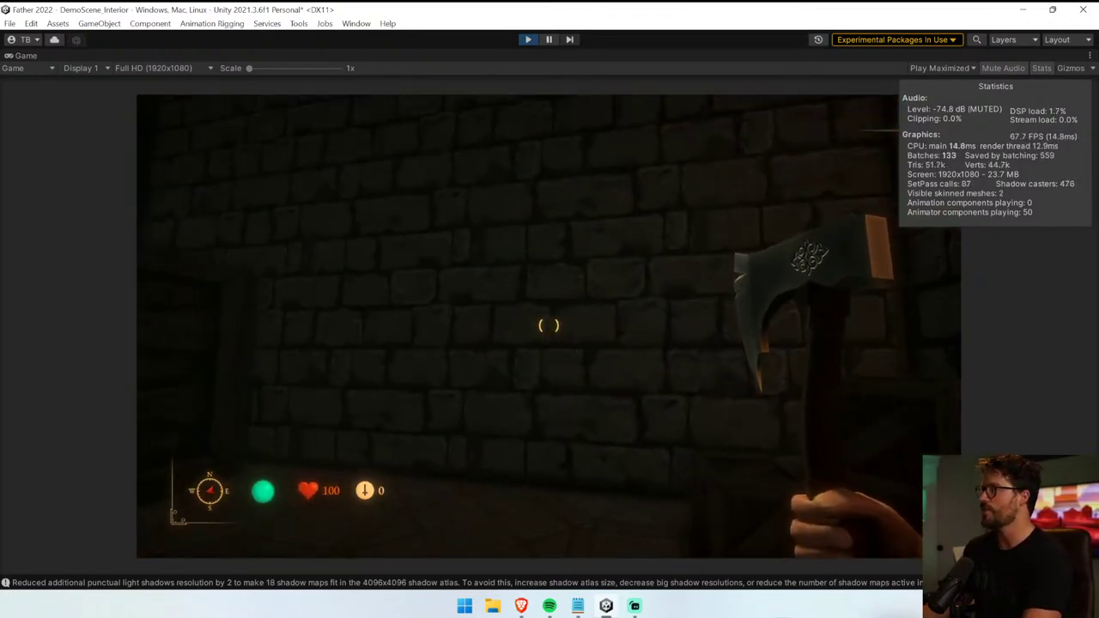
key("w")
key("shift")
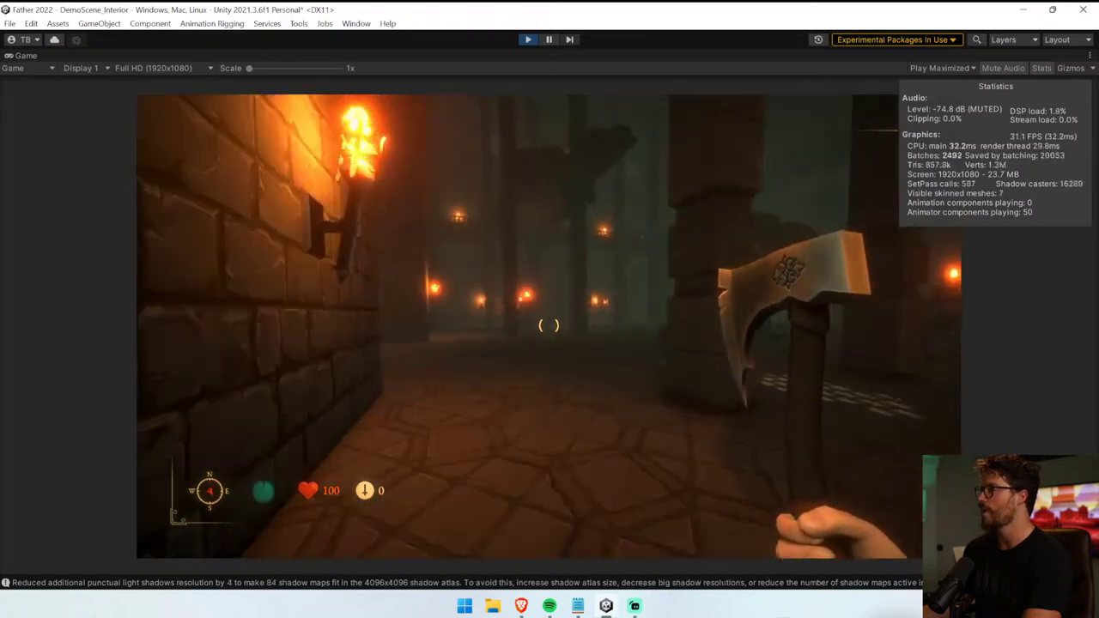
- Walk past the torch-lit walls, great hall and staircase while checking the performance statistics, and stop the game
key("w")
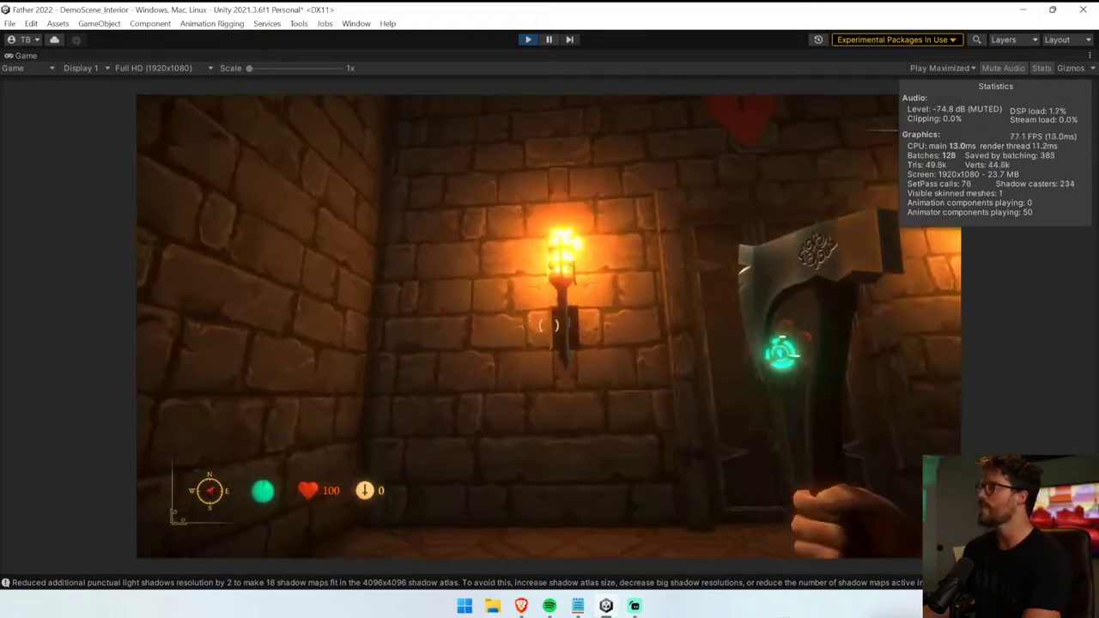
key("w")
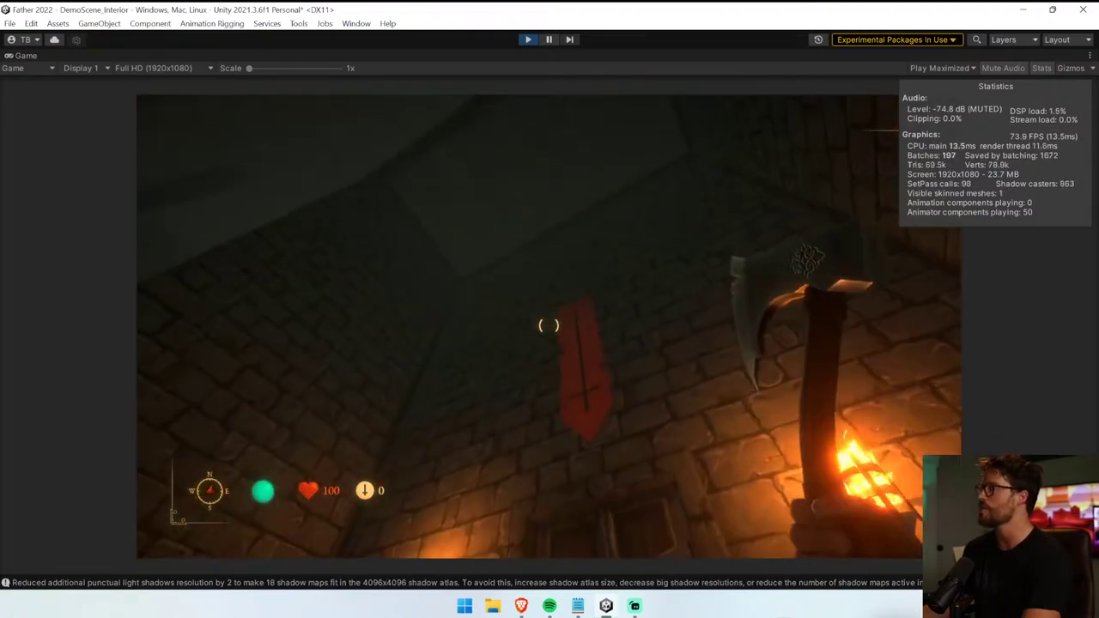
key("w")
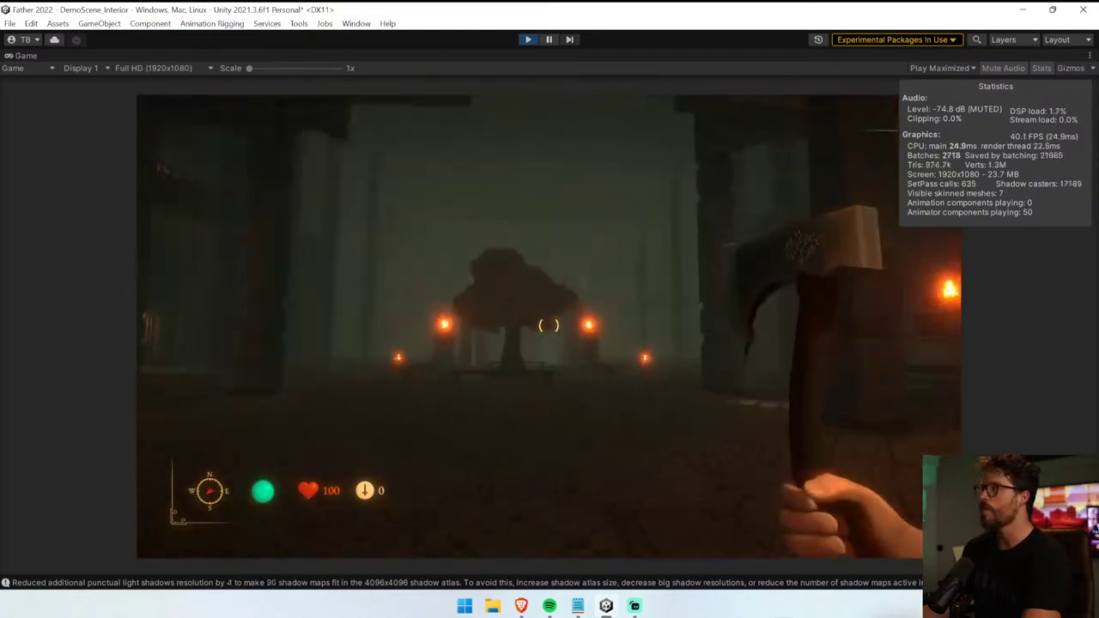
key("shift+w")
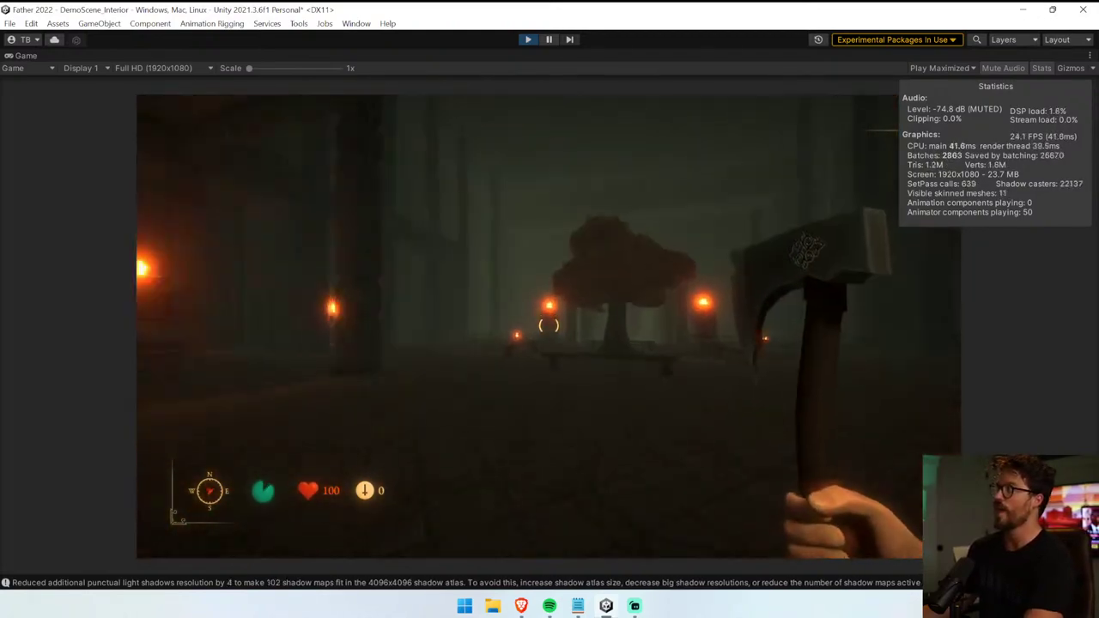
key("shift+w")
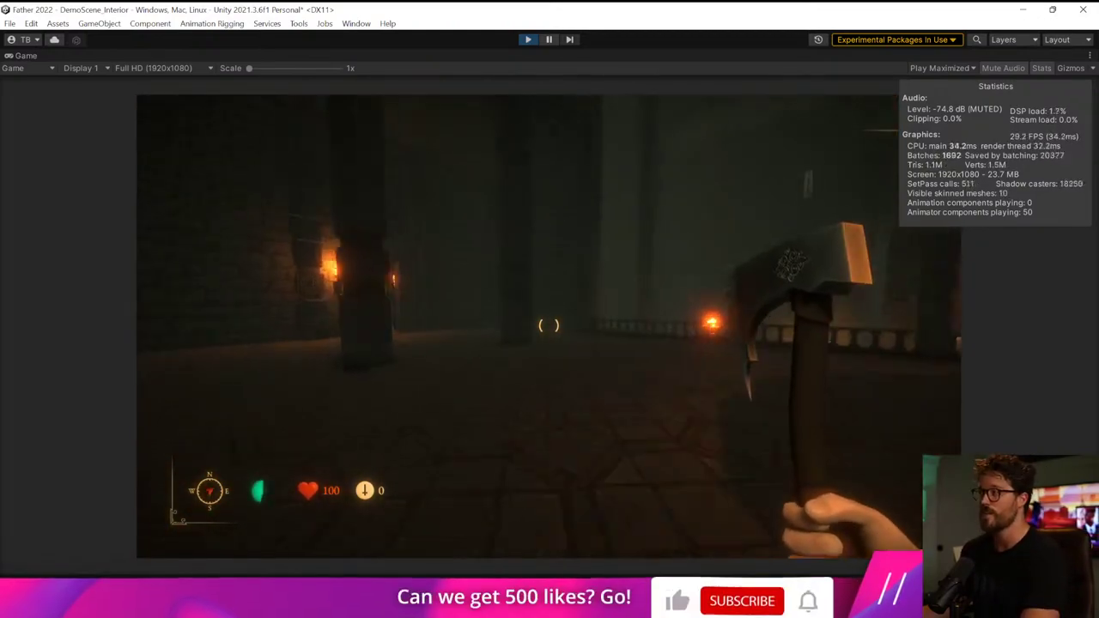
key("w")
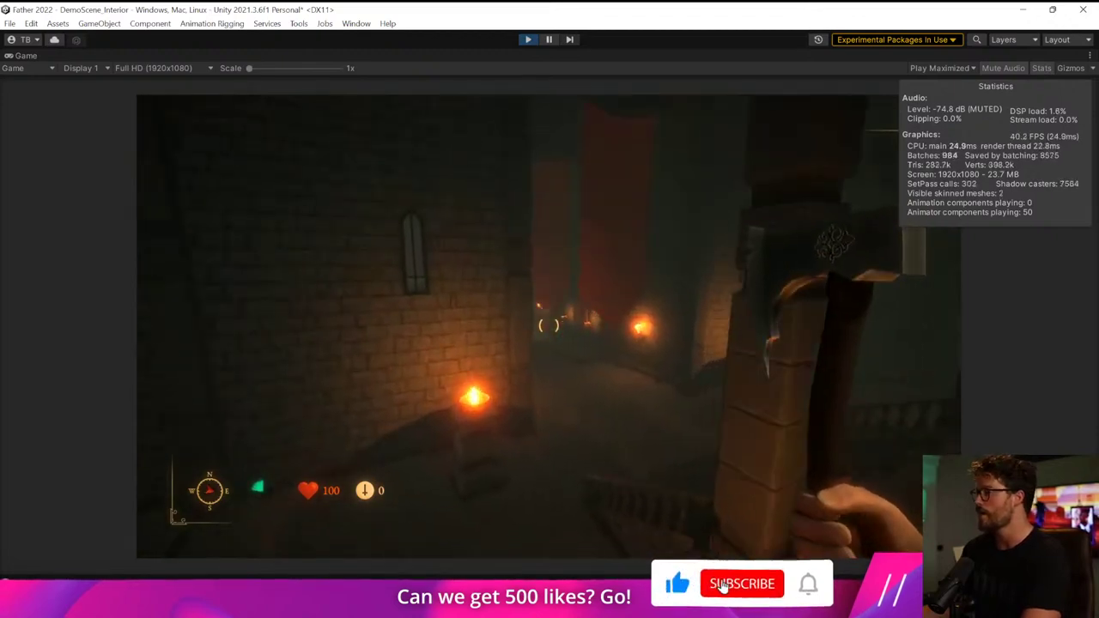
key("w")
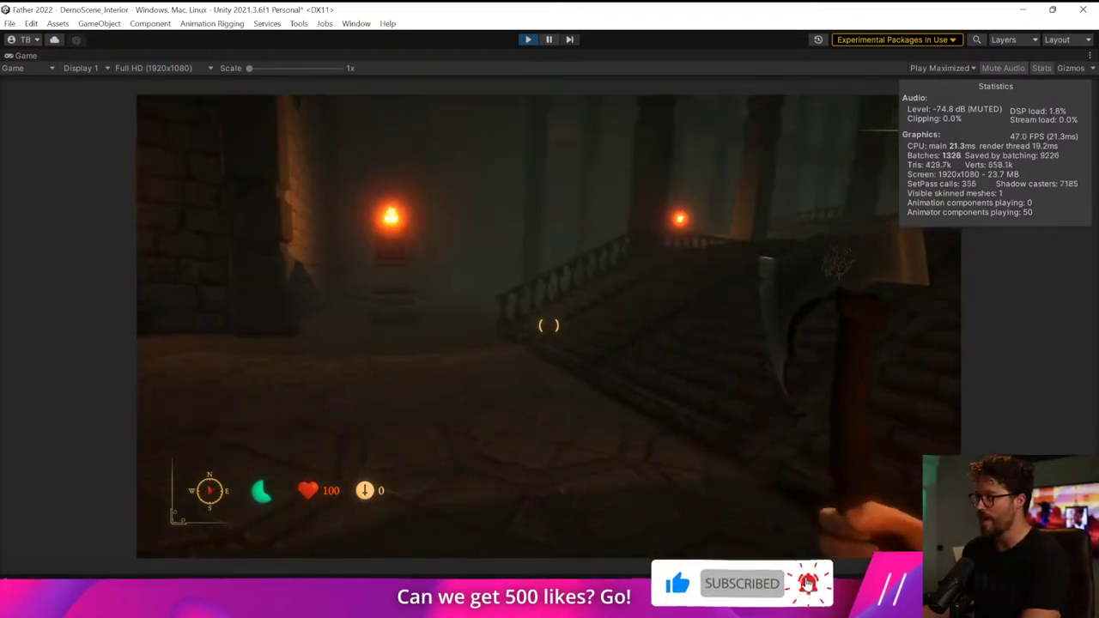
key("Escape")
key("ctrl+p")
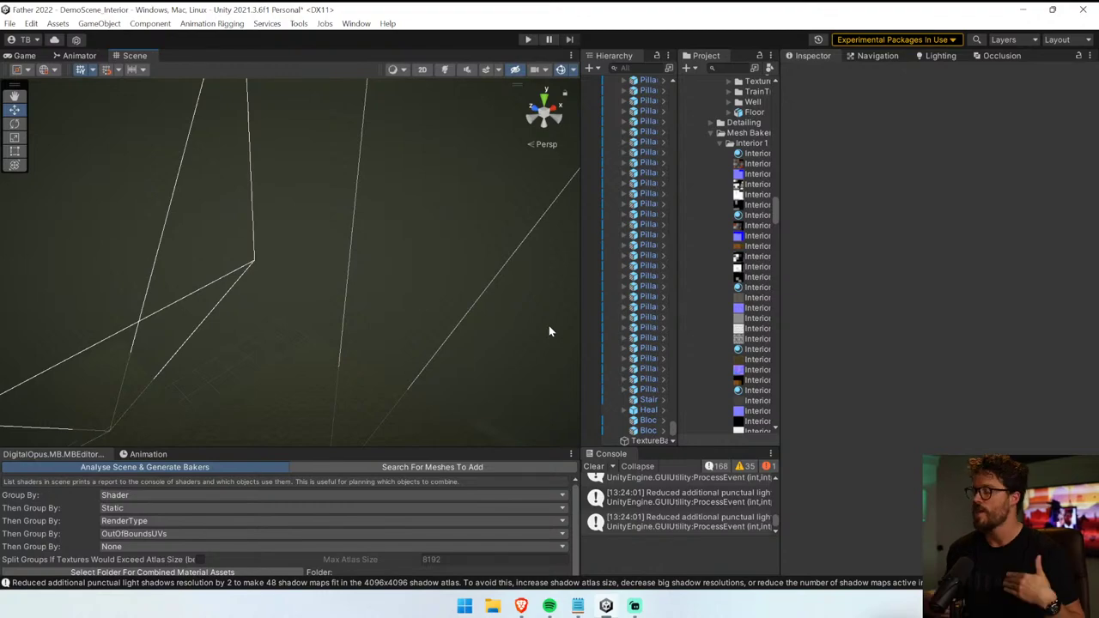
- Select two platform tiles of the stone floor in front of the wooden door in the Scene view
right_click_drag(546, 321, 317, 275)
key("w")
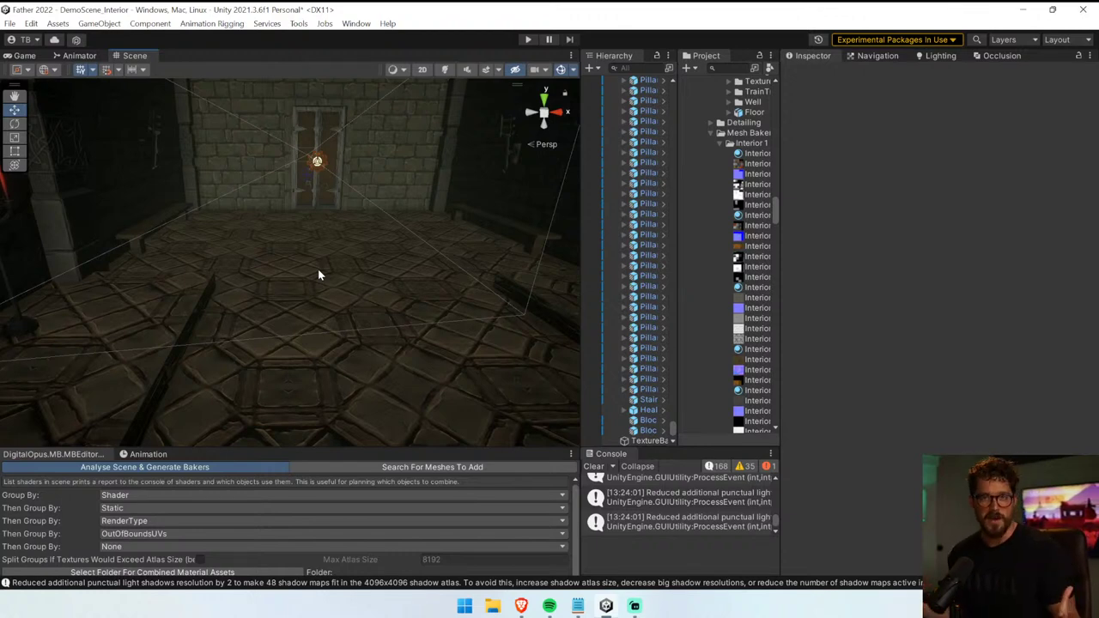
left_click(311, 222)
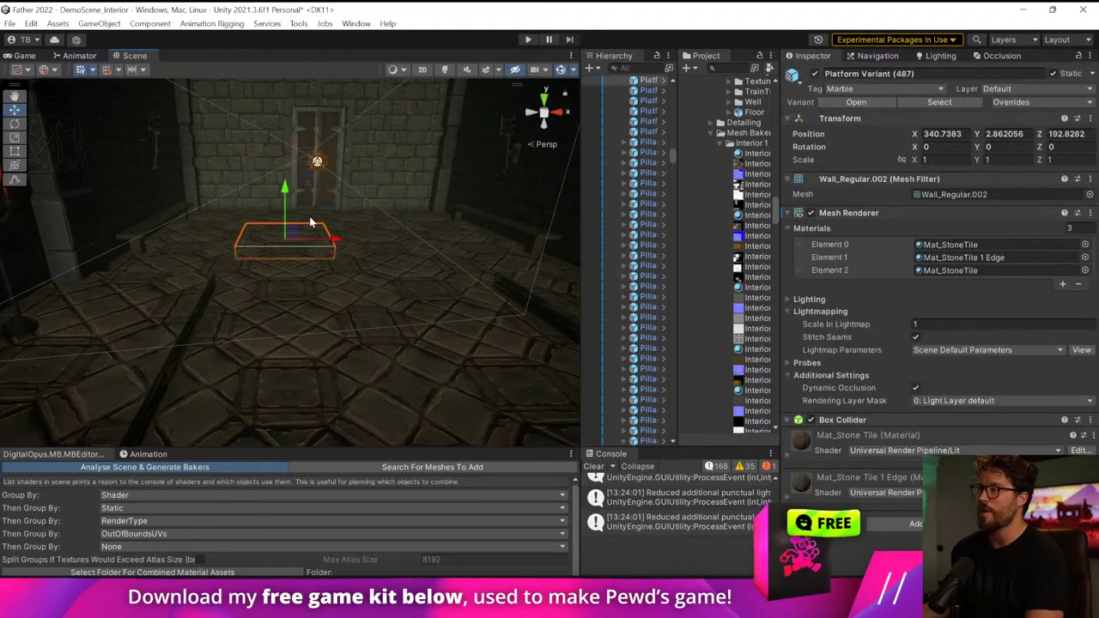
left_click(378, 239, "shift")
- Enlarge the Scene view over the neighbouring panels and turn on scene lighting to show the hall with the hanging banner
left_click_drag(584, 277, 645, 278)
right_click_drag(441, 240, 470, 96)
key("w")
key("s")
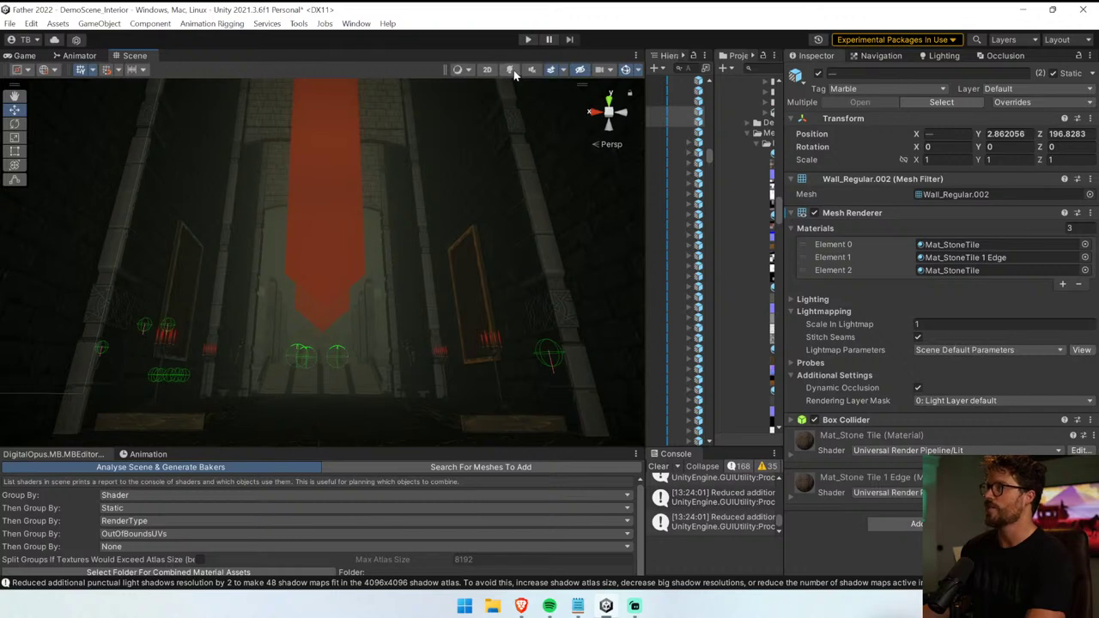
left_click(509, 69)
right_click_drag(484, 225, 455, 273)
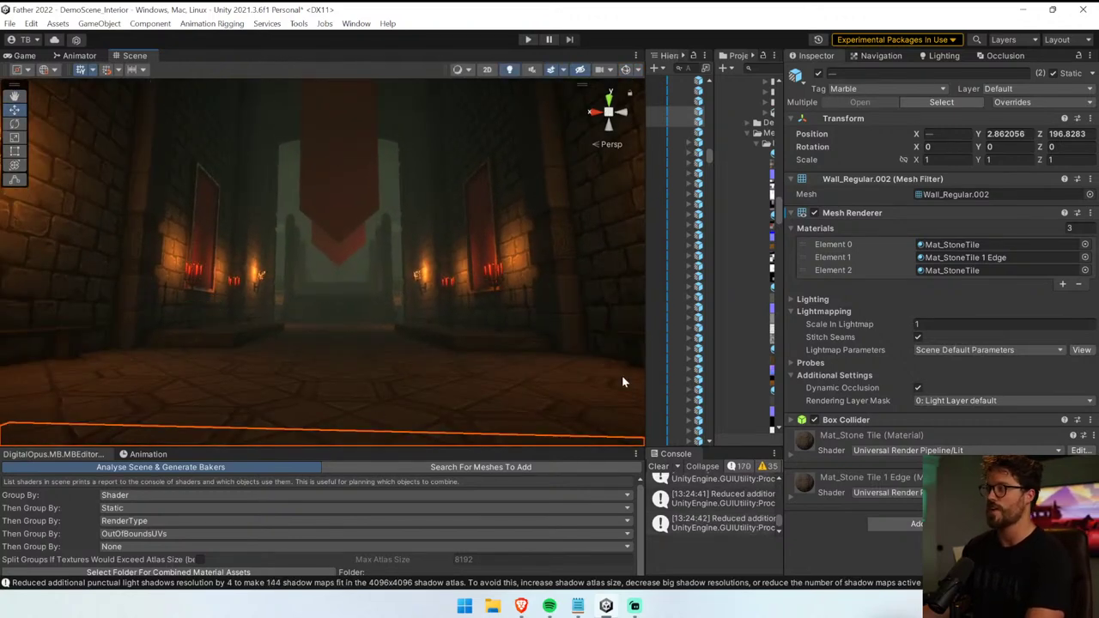
left_click_drag(647, 377, 775, 378)
left_click_drag(627, 449, 616, 513)
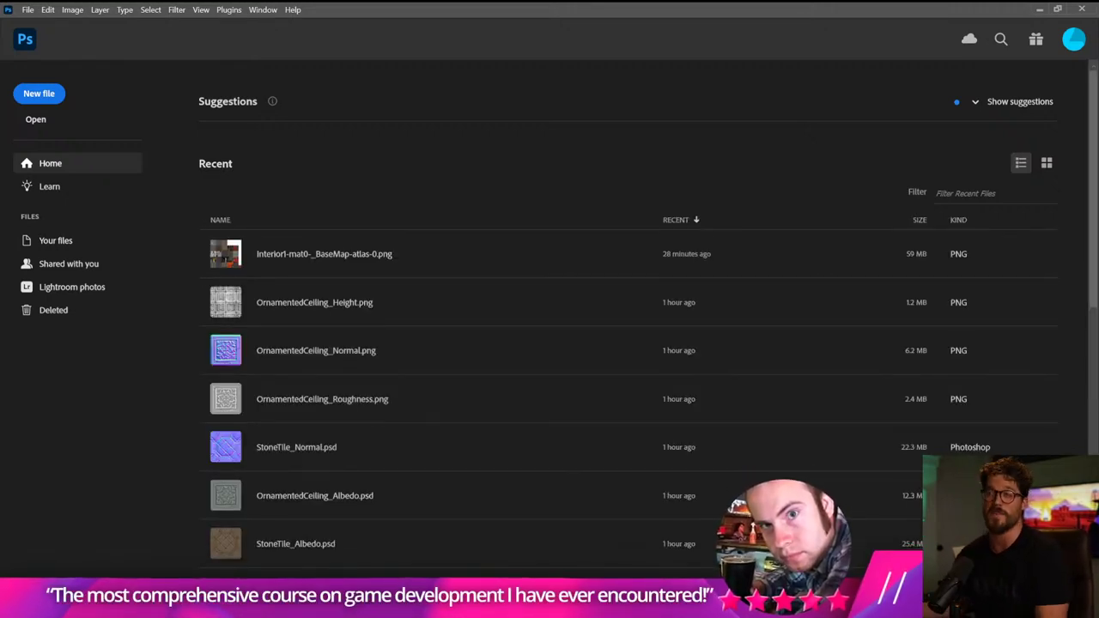
- Create a 1554 × 955 px document in Photoshop and paste the hall screenshot into it
left_click(50, 98)
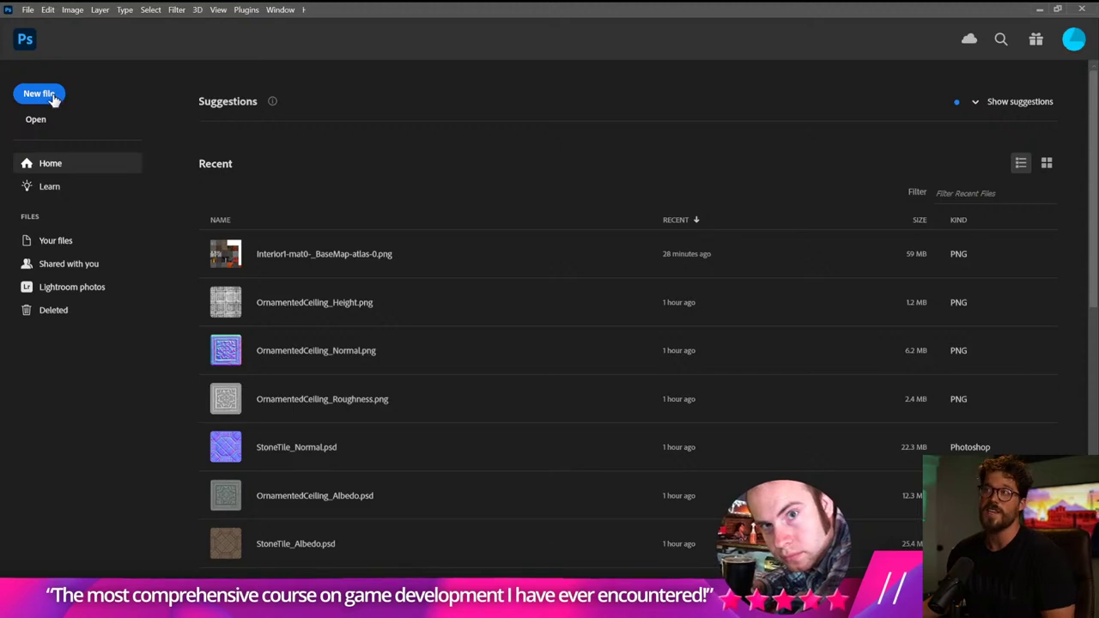
left_click(736, 465)
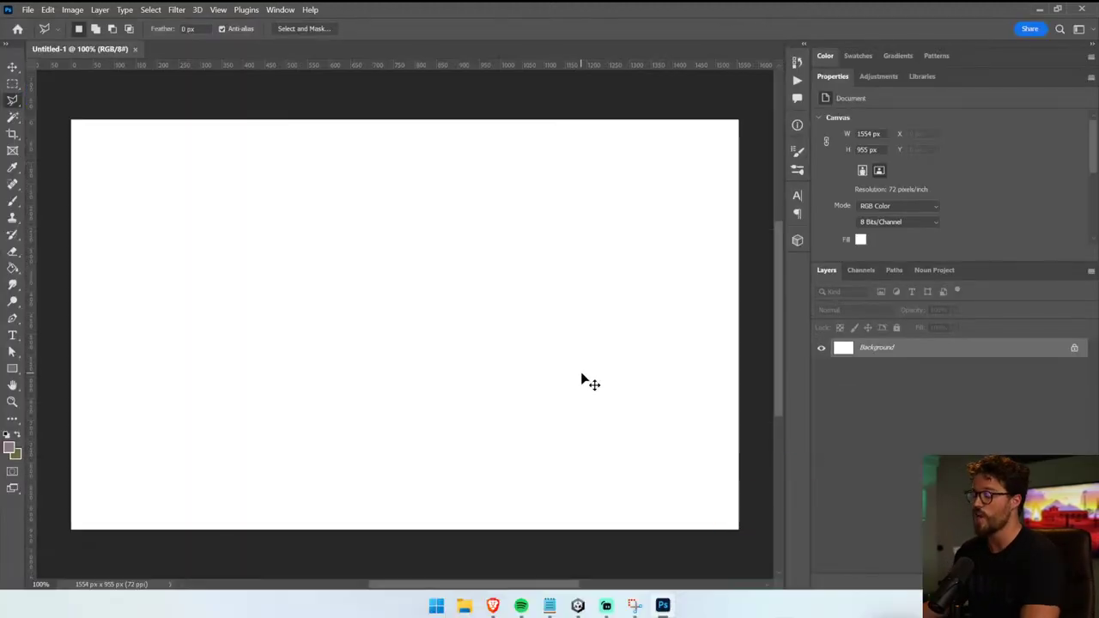
key("ctrl+v")
key("v")
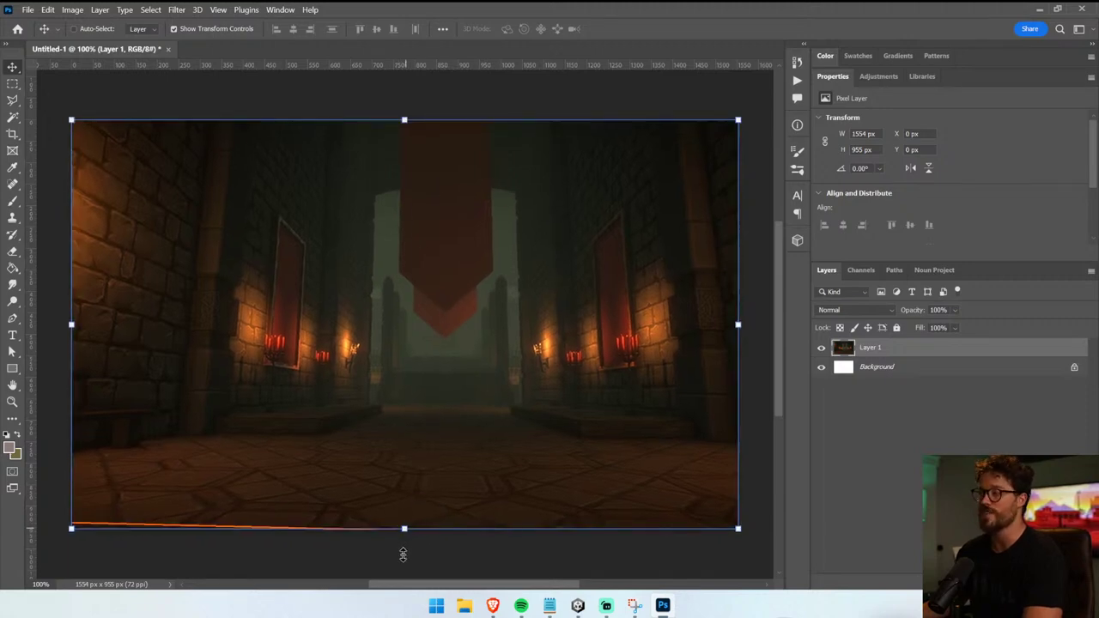
- Enlarge the pasted hall image to about 1694 × 1041 px and shift it to about X -122 px, Y 0 px
left_click_drag(403, 554, 404, 566)
key("ctrl+z")
key("Return")
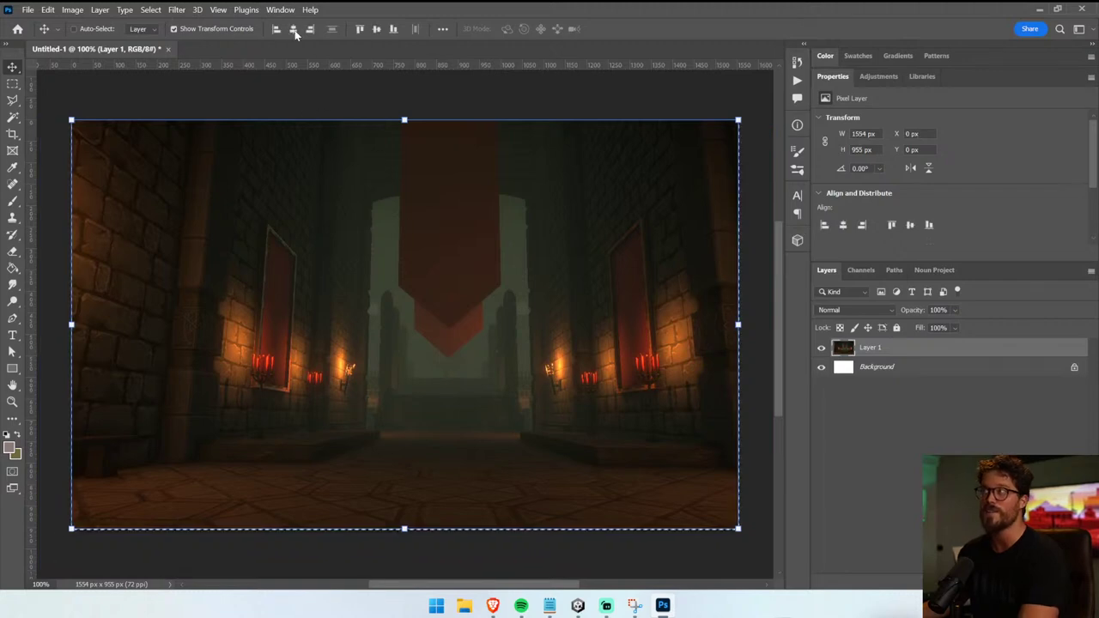
left_click_drag(486, 180, 464, 189)
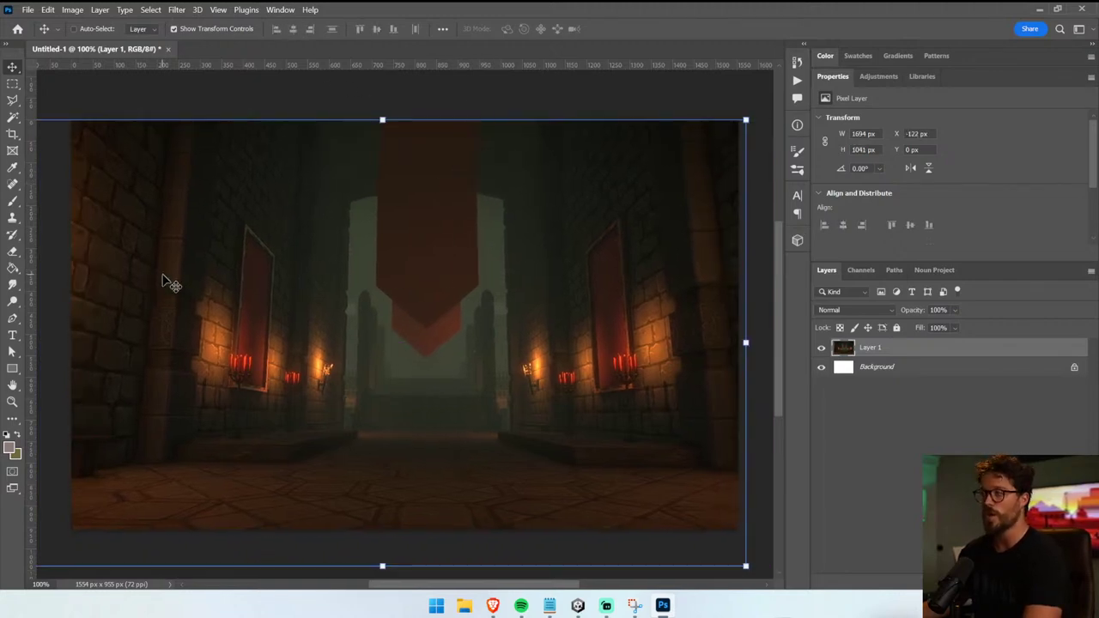
scroll(441, 91, "down", 3, "ctrl")
left_click(442, 91, "ctrl")
left_click_drag(334, 322, 438, 309, "space")
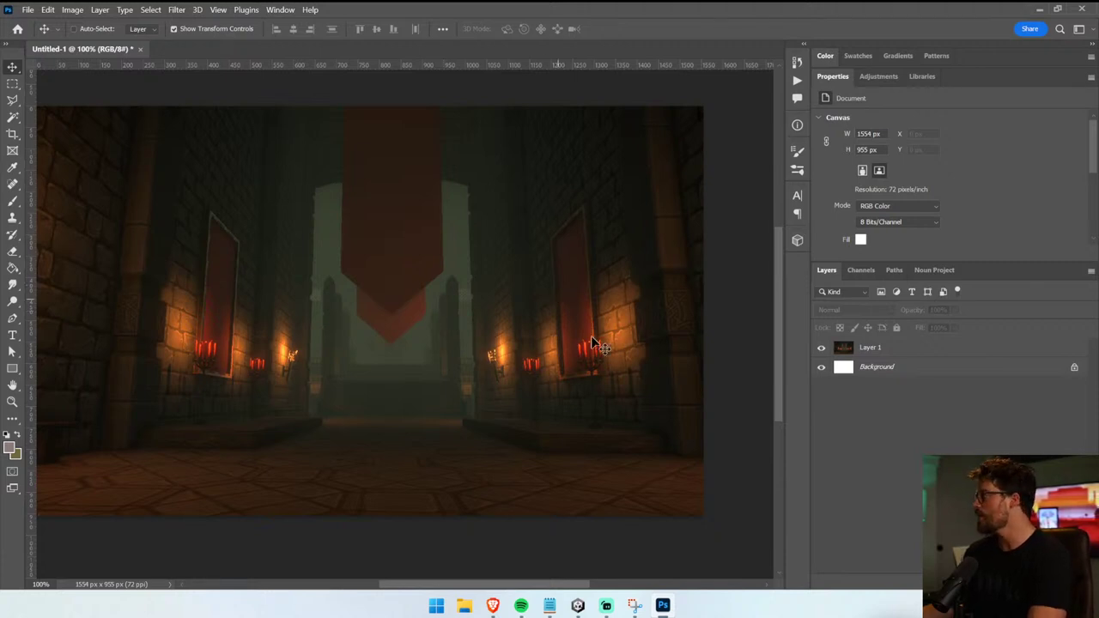
left_click_drag(633, 343, 649, 345)
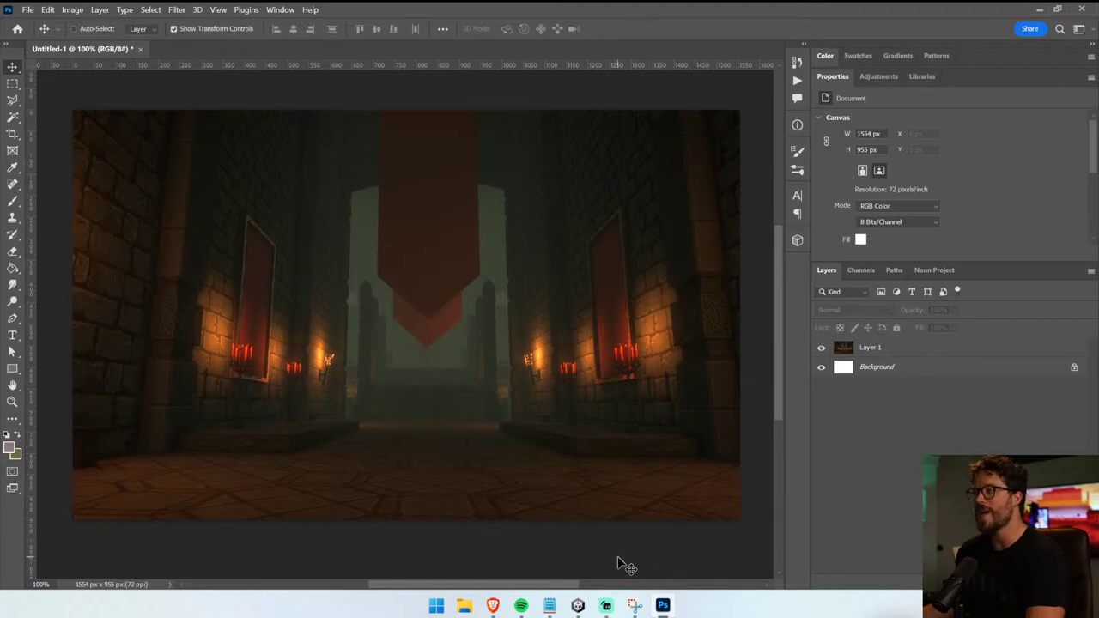
- Select the large hanging banner in Unity, open BannerLarge_Albedo.png in Photoshop, and mark its first banner strip on a new layer
left_click(578, 606)
left_click(397, 231)
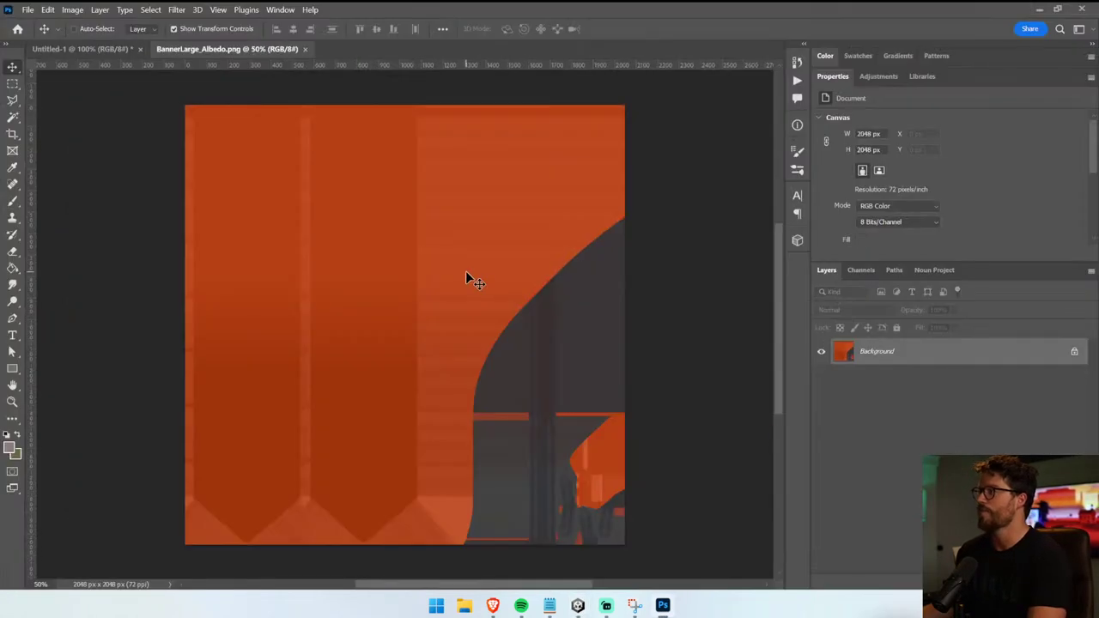
left_click(12, 84)
key("ctrl+shift+alt+n")
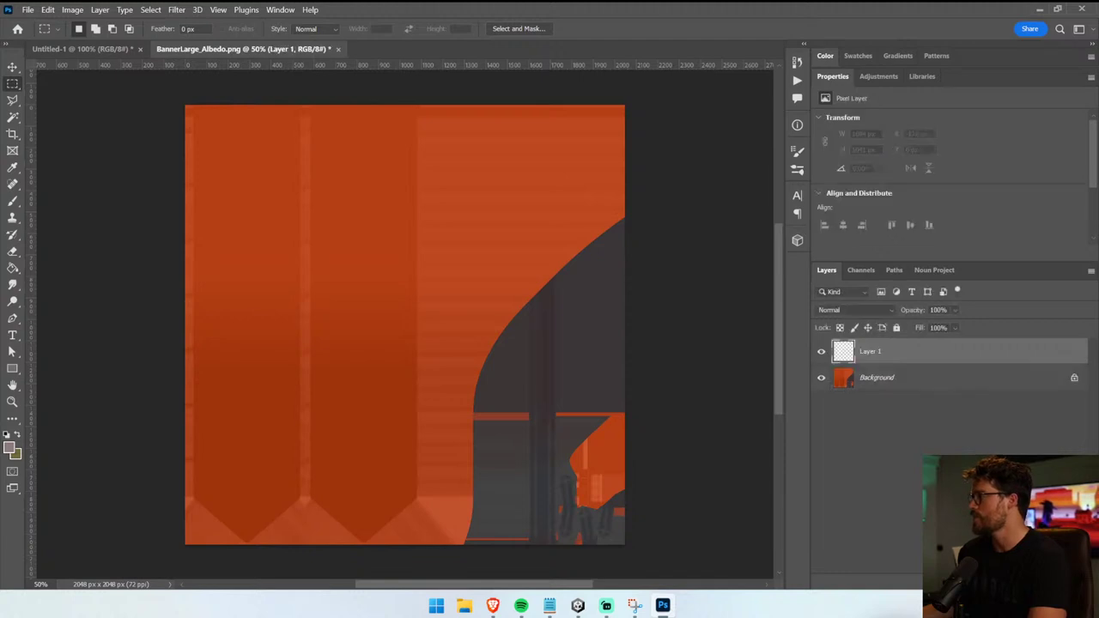
left_click_drag(242, 143, 248, 491)
- Return to Unity and select the large wall banner hanging above the torch-lit brick wall
left_click(350, 408)
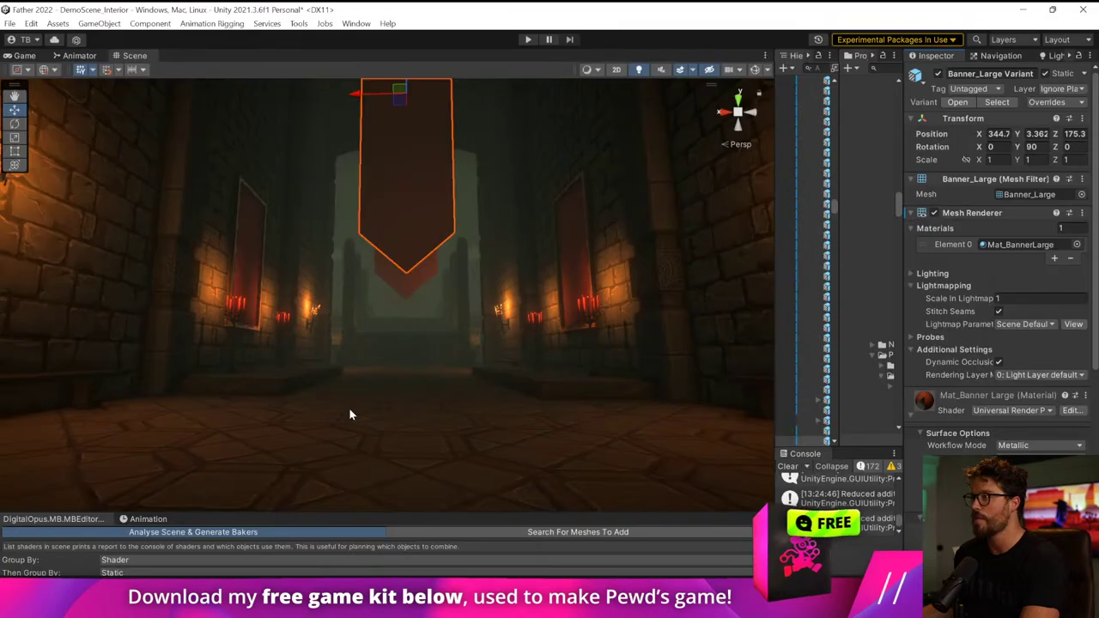
right_click_drag(351, 412, 396, 396)
left_click(396, 396)
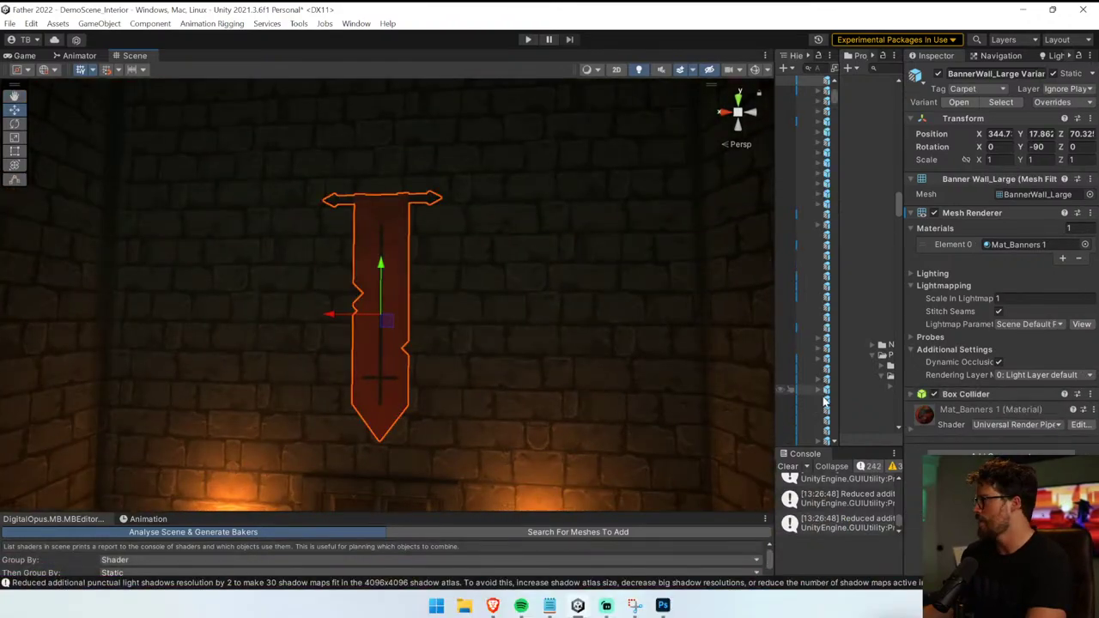
- Switch to Photoshop and merge all layers of Banners_Albedo.psd into one layer
key("alt+Tab")
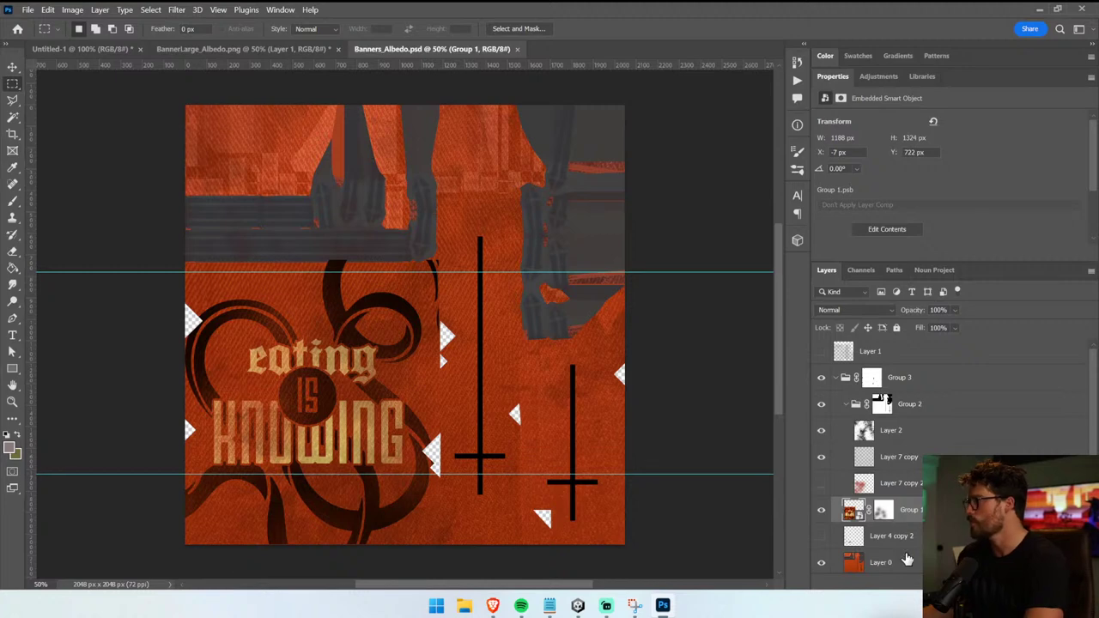
left_click(906, 560)
left_click(910, 365, "shift")
right_click(911, 471)
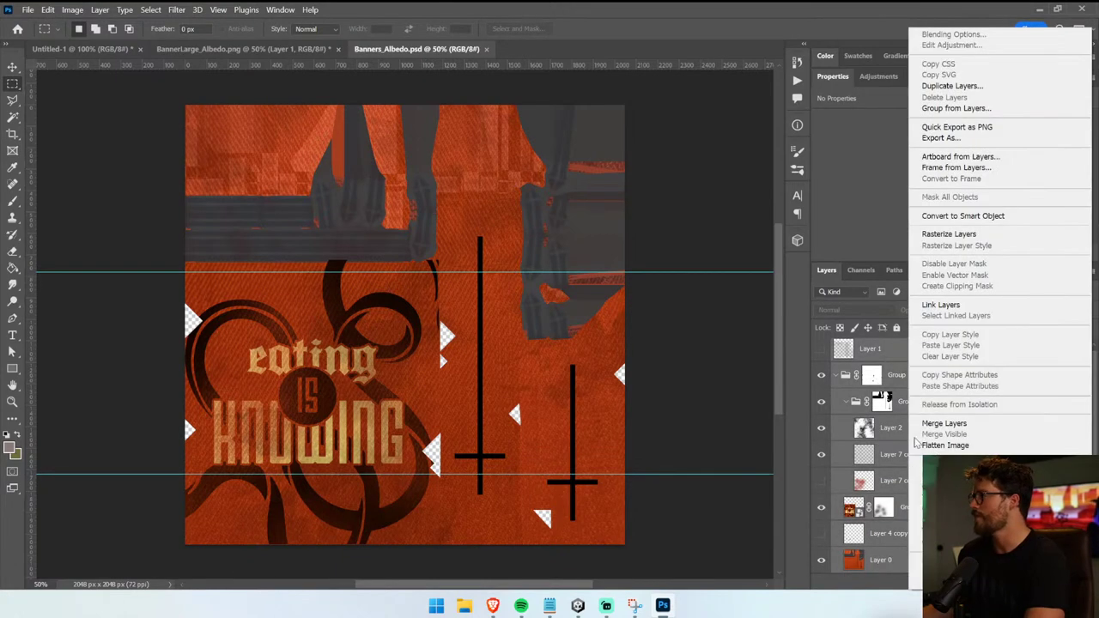
left_click(940, 423)
- Lasso the tall cross banner in Banners_Albedo.psd and paste a copy over the first banner strip in BannerLarge_Albedo.png
left_click(12, 101)
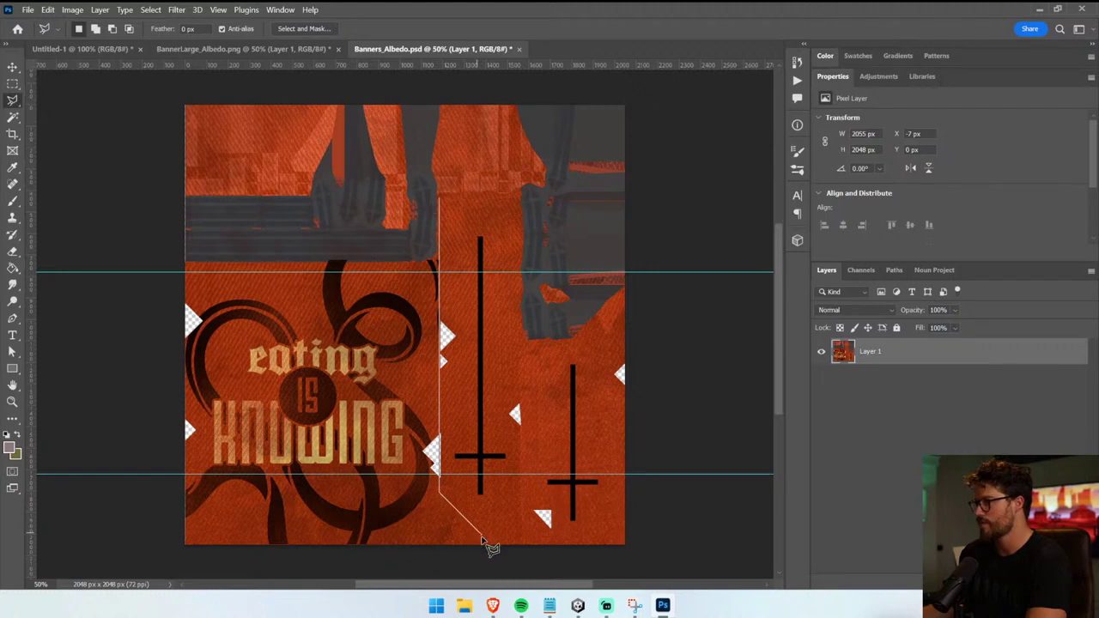
double_click(520, 198)
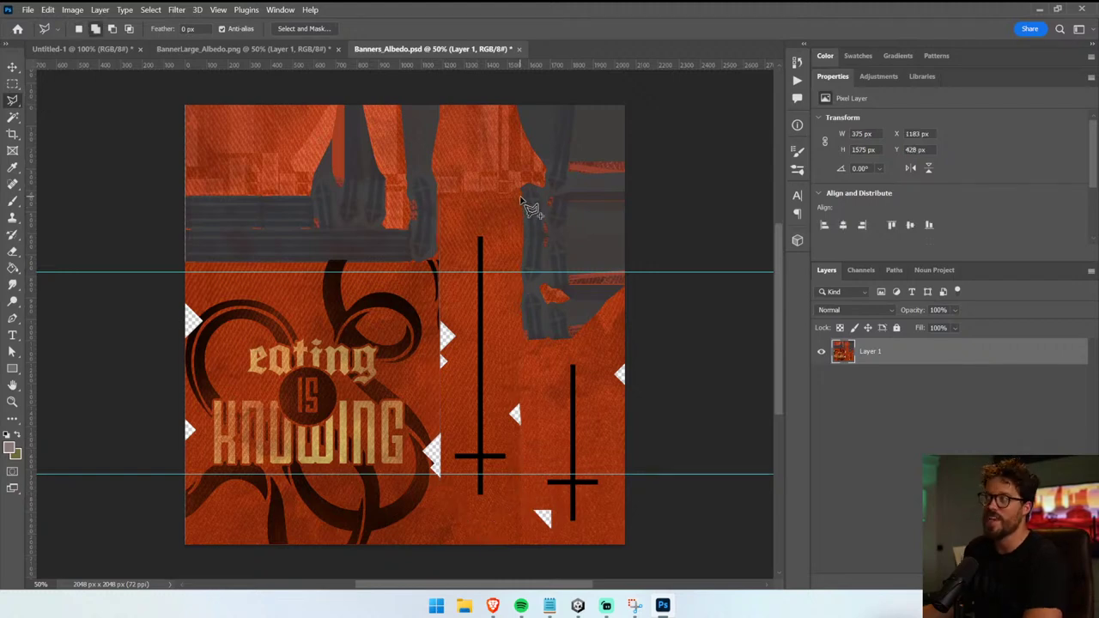
left_click(210, 51)
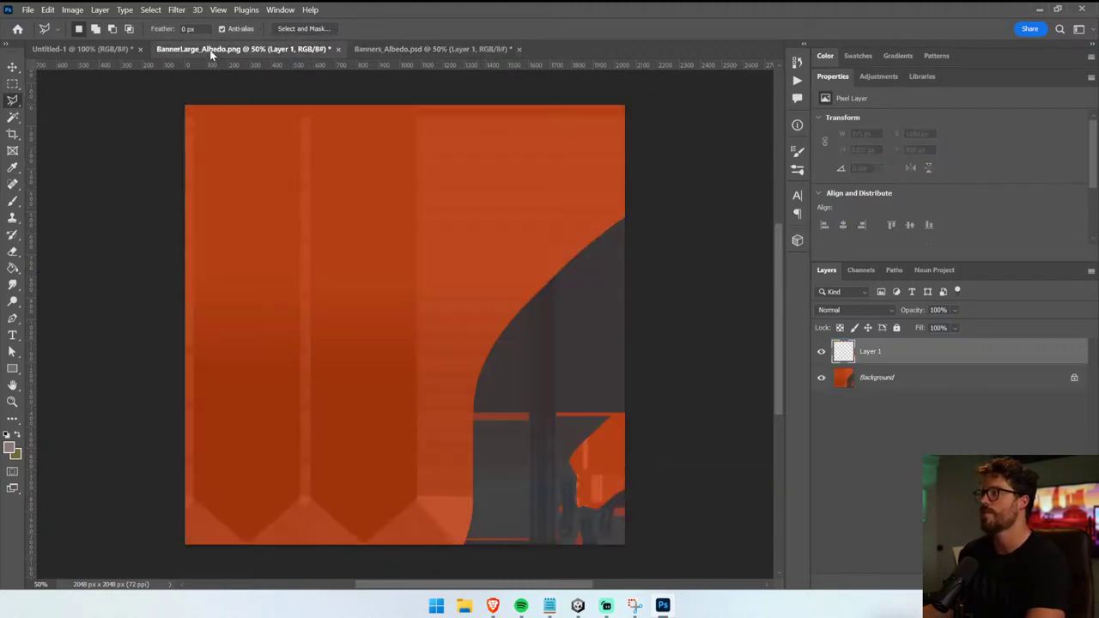
key("ctrl+v")
key("v")
left_click_drag(506, 287, 271, 250)
- Isolate the black cross by selecting it with the Magic Wand and deleting the surrounding cloth from the pasted layer
key("w")
left_click(249, 258)
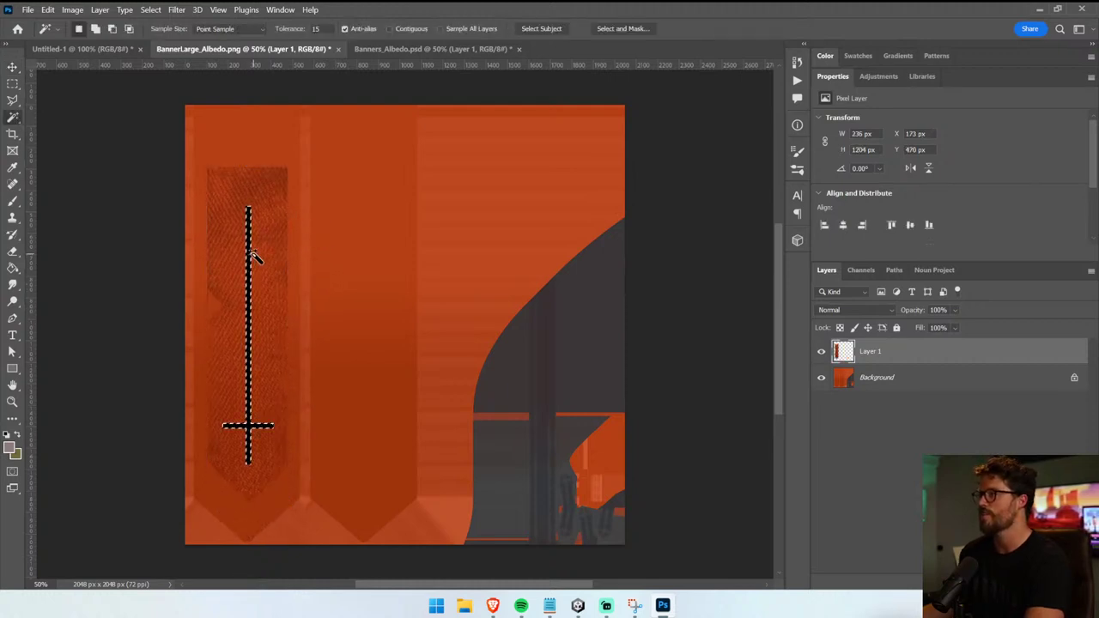
key("ctrl+shift+i")
key("Delete")
key("ctrl+d")
key("v")
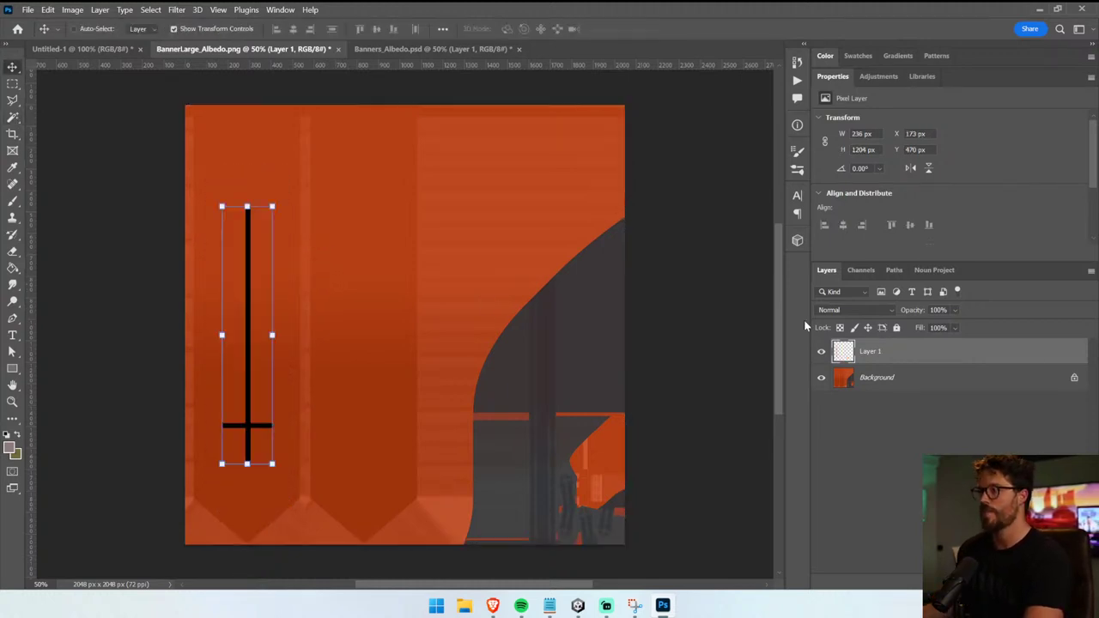
- Duplicate the cross onto the second banner strip and align both crosses near the strips' lower ends at about Y 617 px
left_click_drag(250, 228, 368, 267)
left_click_drag(527, 352, 499, 409)
left_click(884, 379)
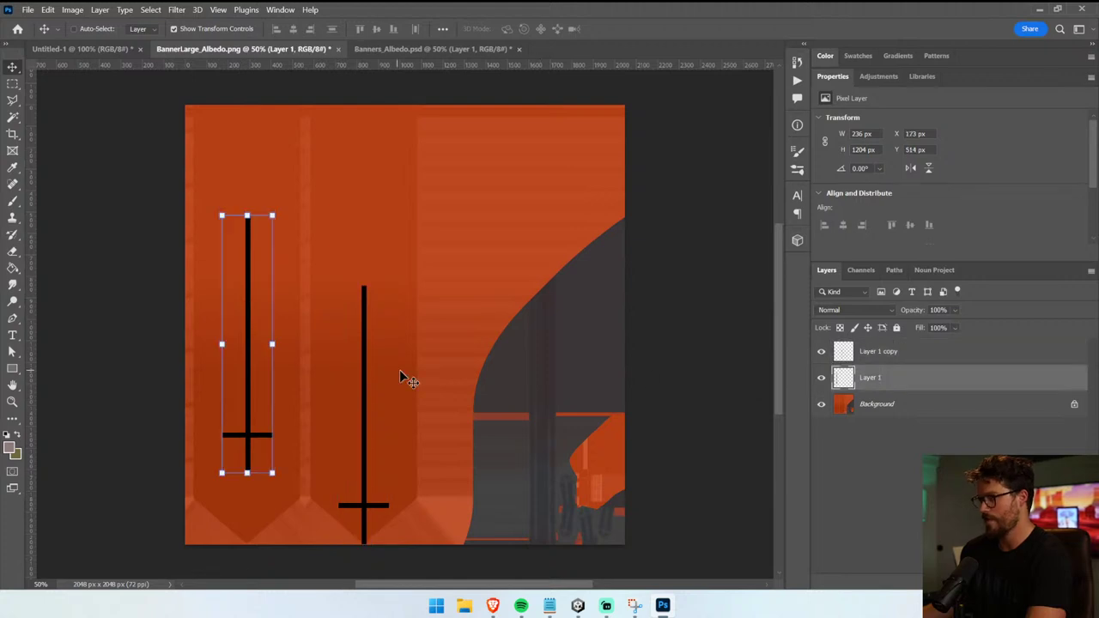
left_click_drag(401, 375, 403, 443)
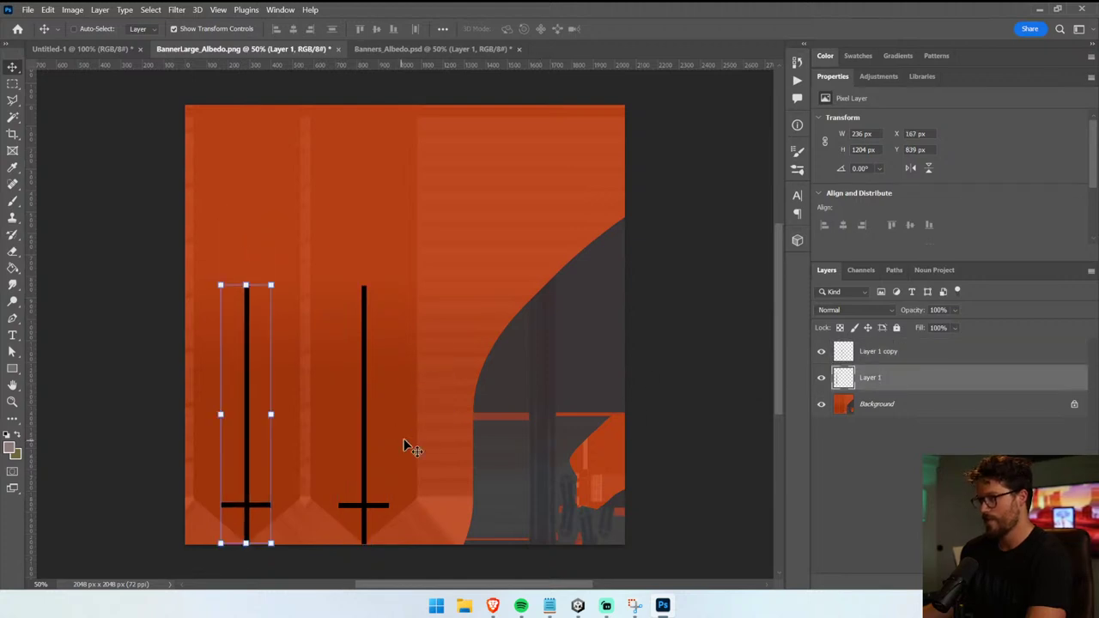
left_click(906, 359, "shift")
left_click_drag(644, 388, 648, 349)
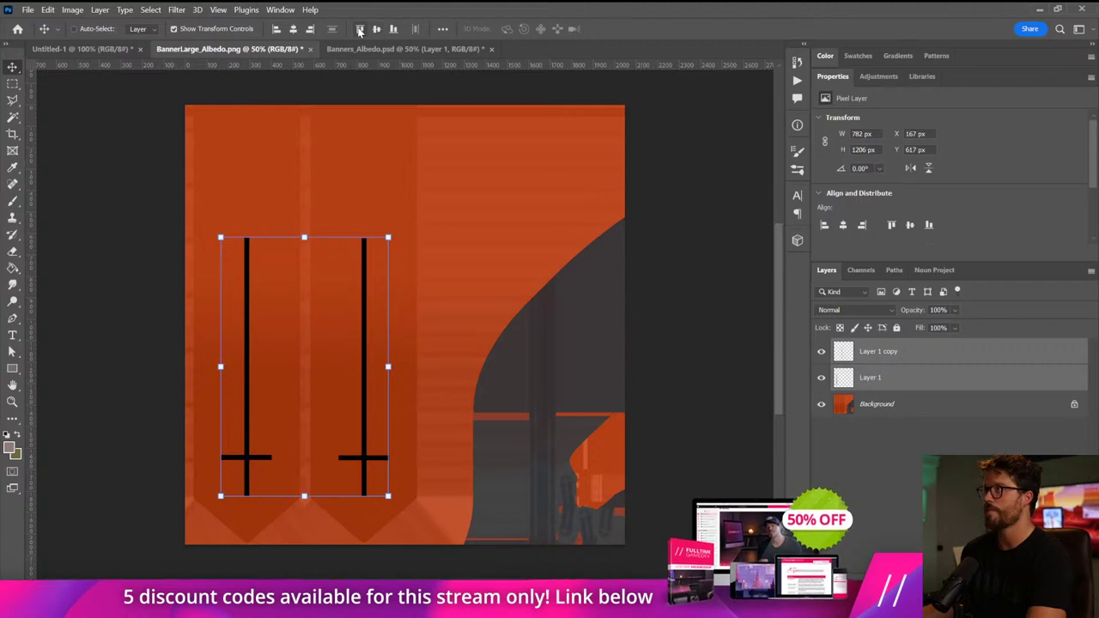
left_click(662, 179)
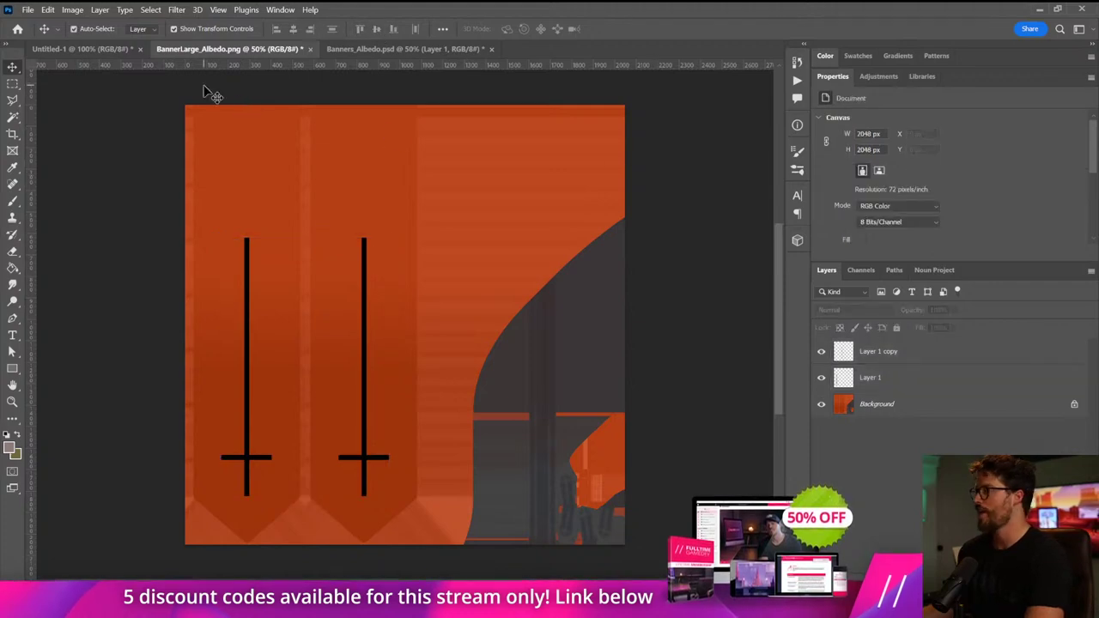
- Save the banner texture as BannerLarge_Albedo in PSD format in the BannerWall folder, and close the document
key("ctrl+shift+s")
left_click(190, 347)
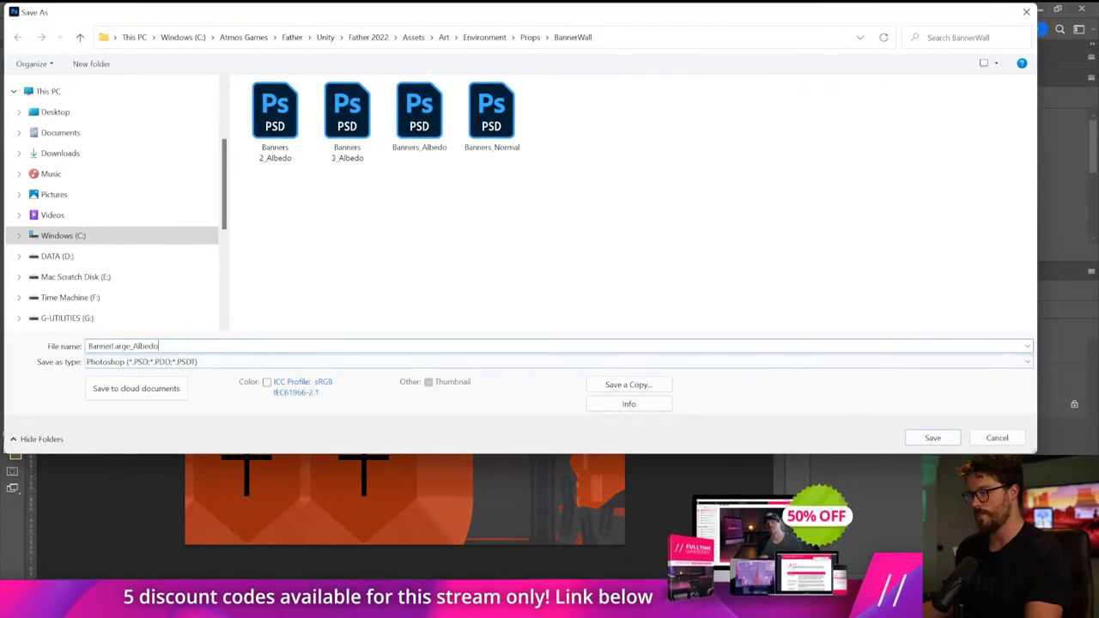
key("Return")
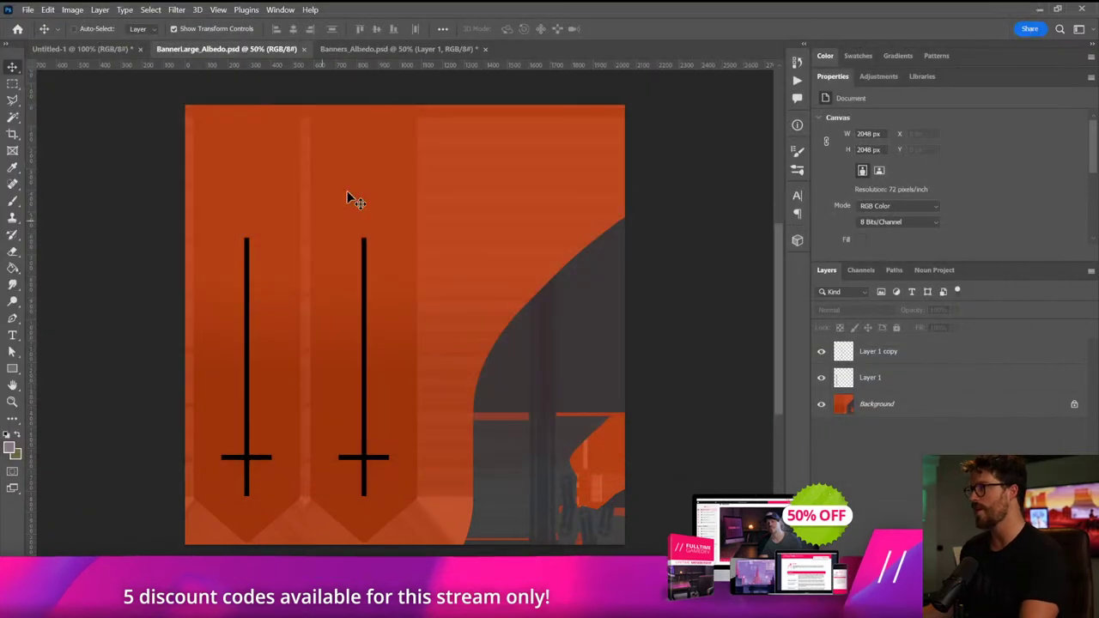
left_click(307, 49)
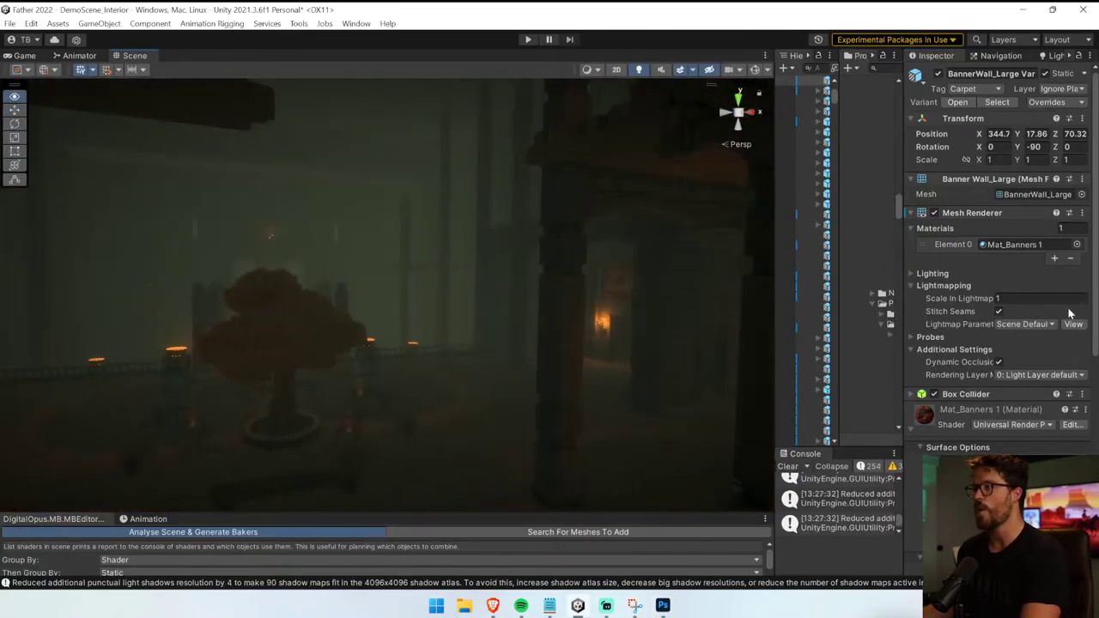
- Select the large hanging banner in Unity and locate its material's base map texture in the project files
key("w")
right_click_drag(1068, 309, 978, 315)
left_click(515, 383)
left_click(490, 386)
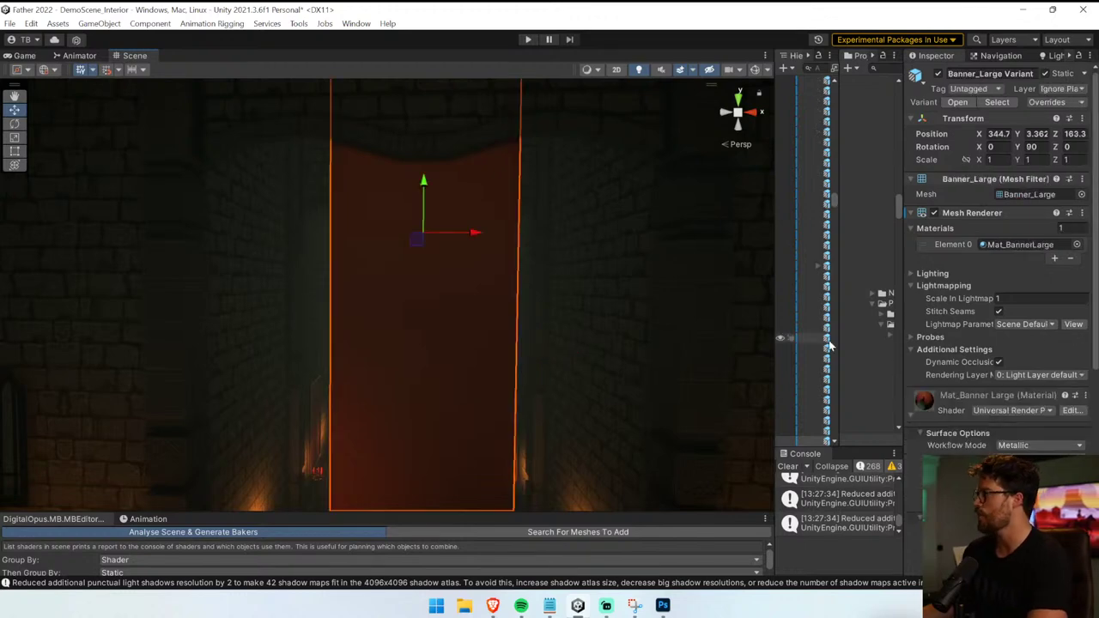
left_click_drag(775, 377, 649, 377)
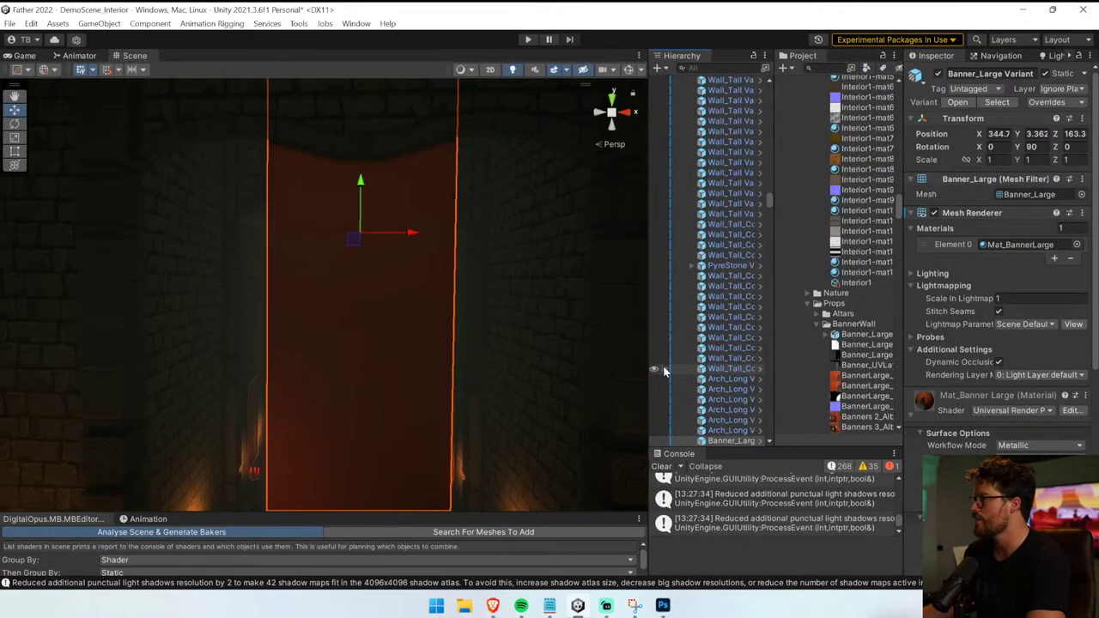
scroll(960, 420, "down", 3)
left_click(932, 391)
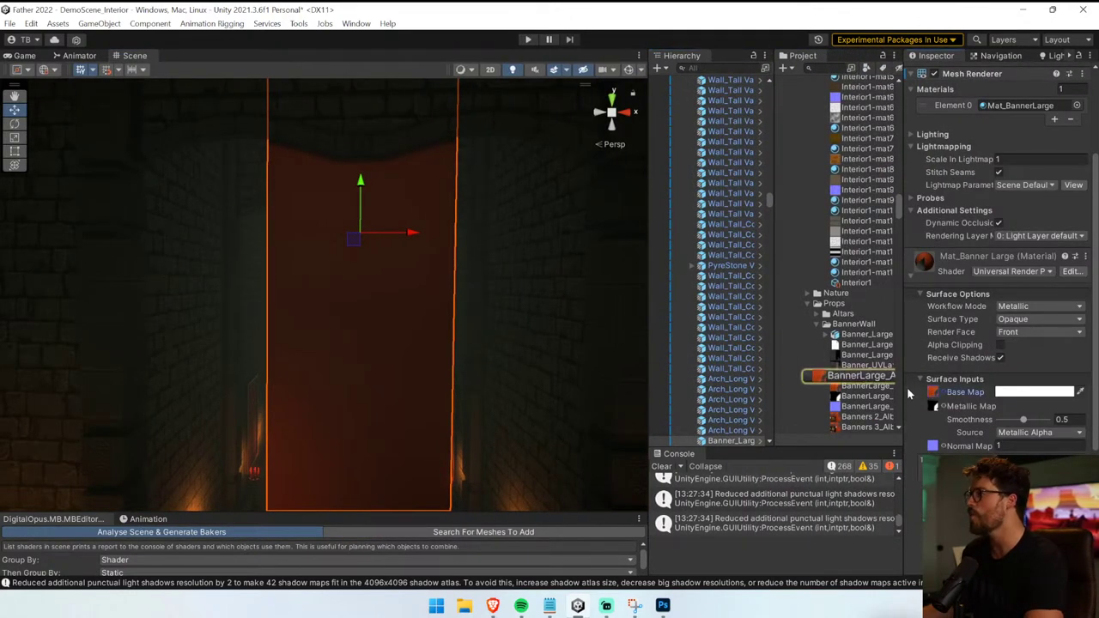
- Delete the BannerLarge_Albedo.png texture from the BannerWall folder
left_click_drag(645, 402, 502, 399)
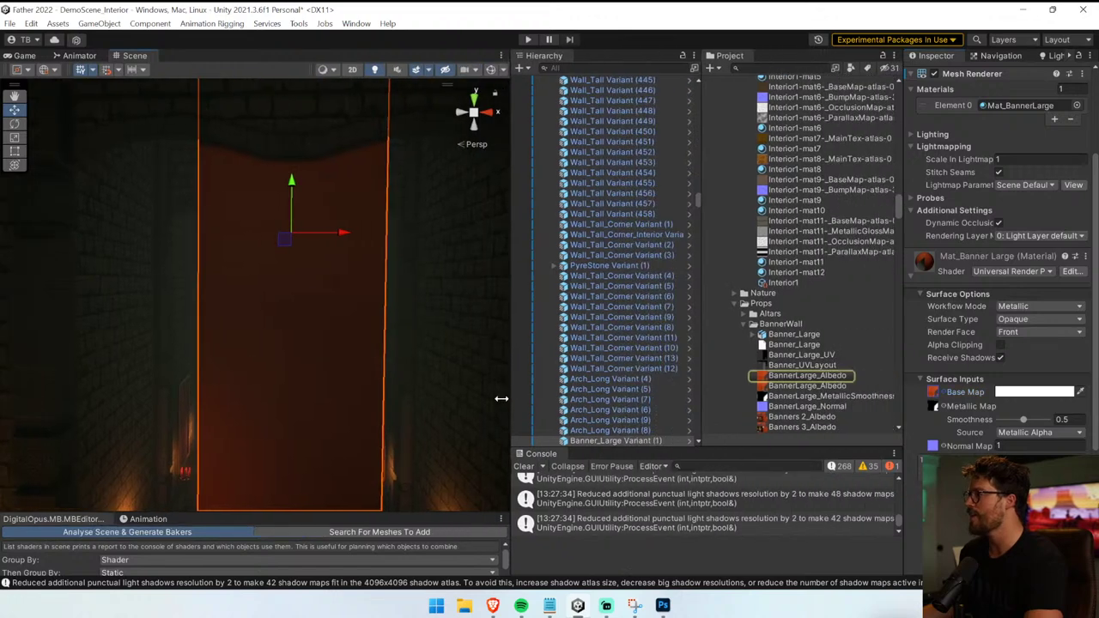
left_click(808, 376)
key("Delete")
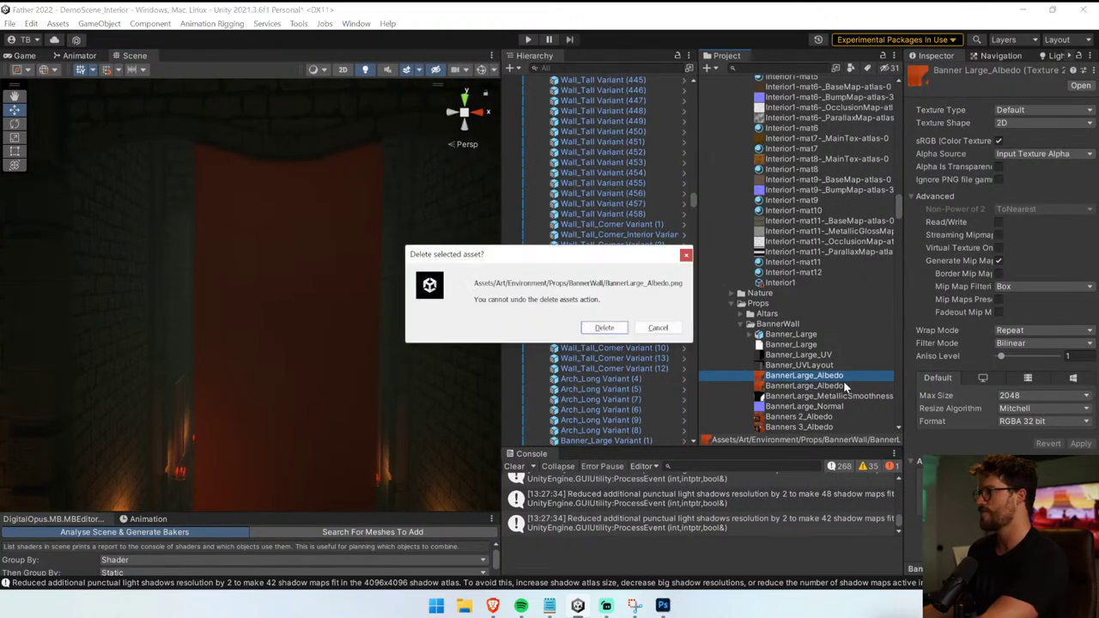
left_click(603, 327)
- Rename the remaining BannerLarge_Albedo texture to "BannerLarge With Cross_Albedo"
left_click(804, 375)
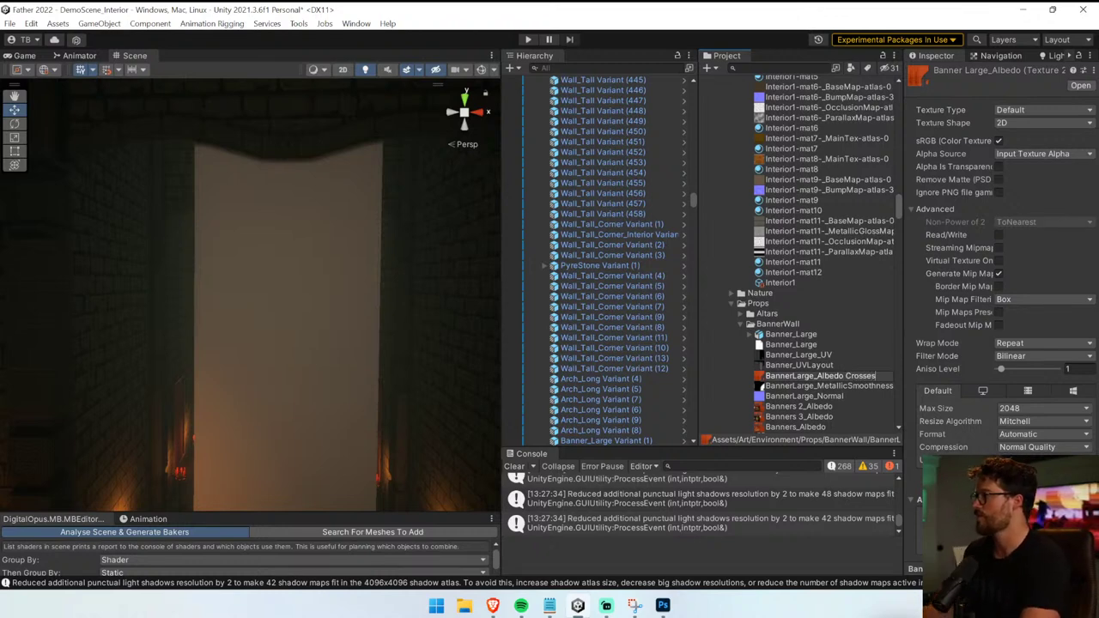
type("W")
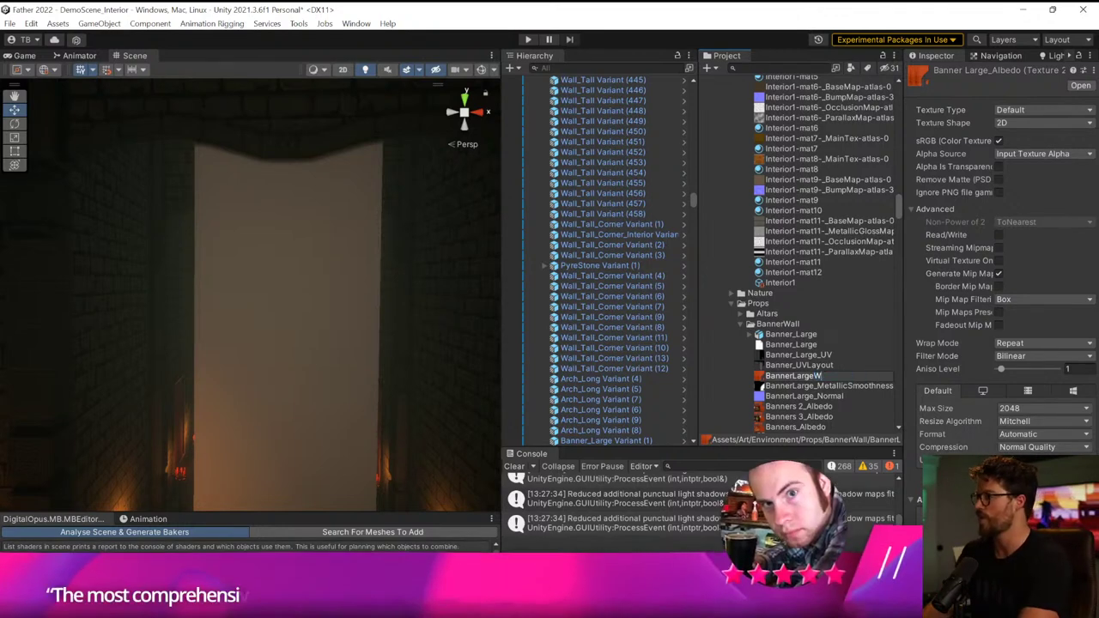
type("ith Cross")
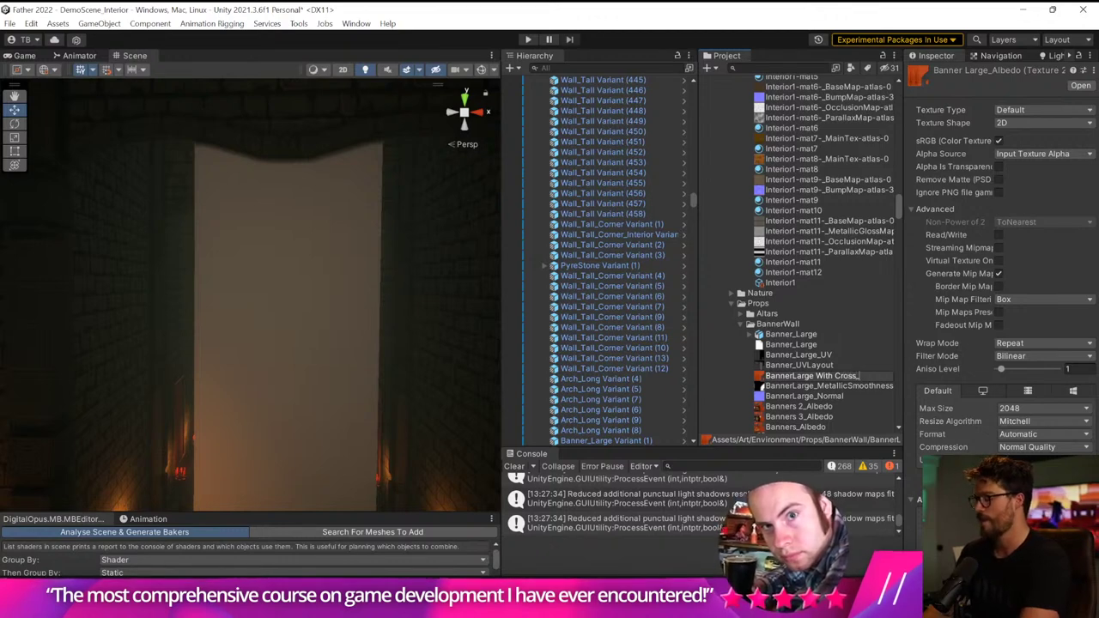
type("_Alb")
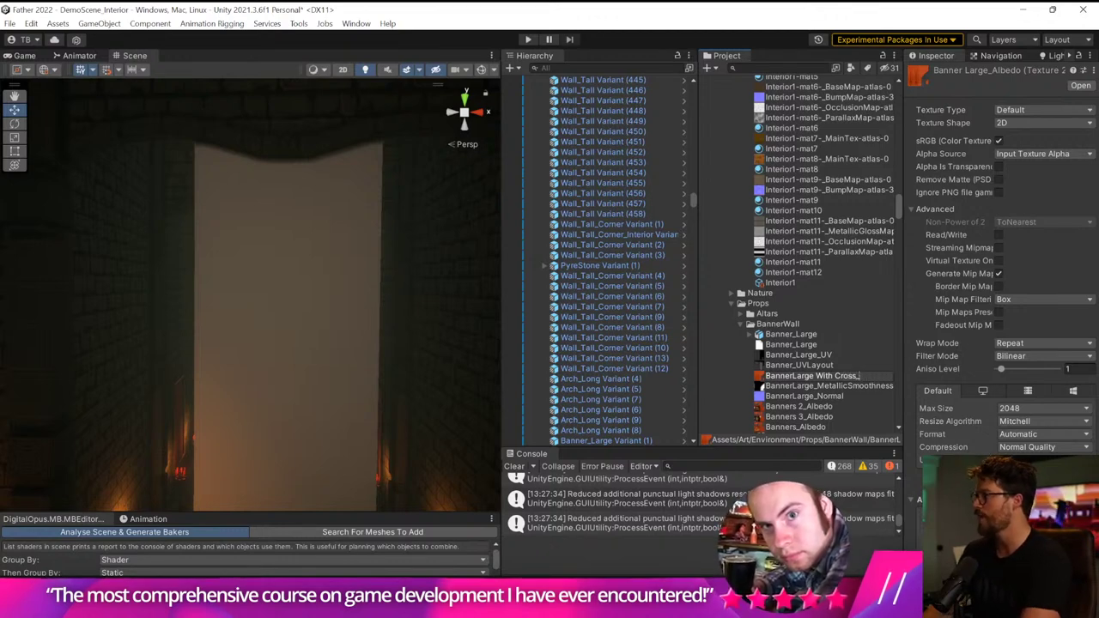
key("BackSpace")
key("Return")
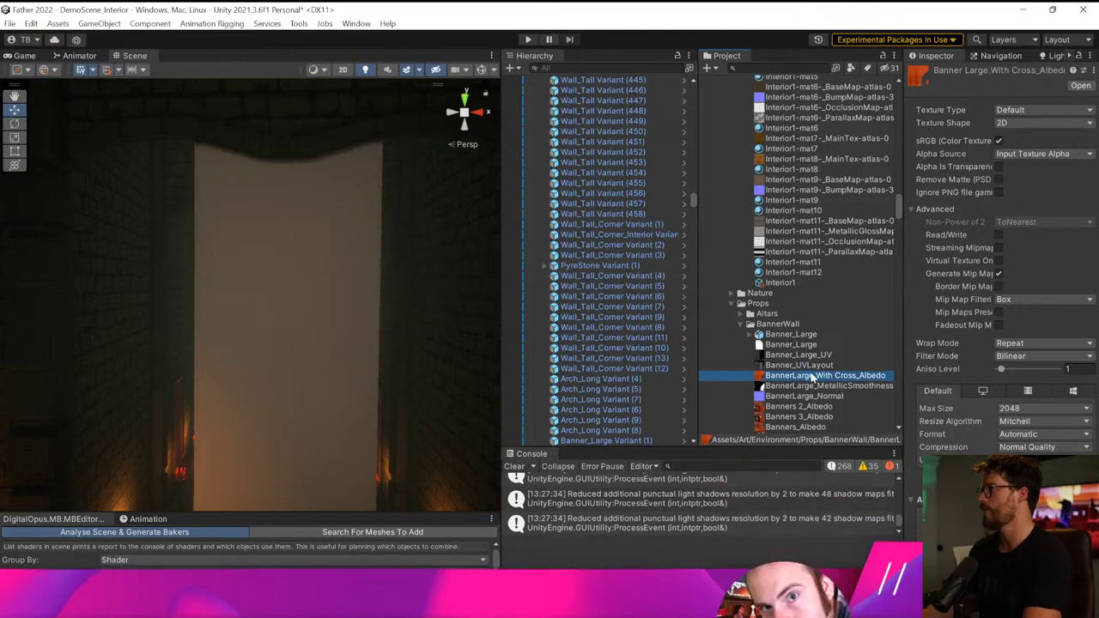
- Assign BannerLarge With Cross_Albedo as the base map of the large hanging banner's Mat_BannerLarge material
scroll(876, 421, "down", 4)
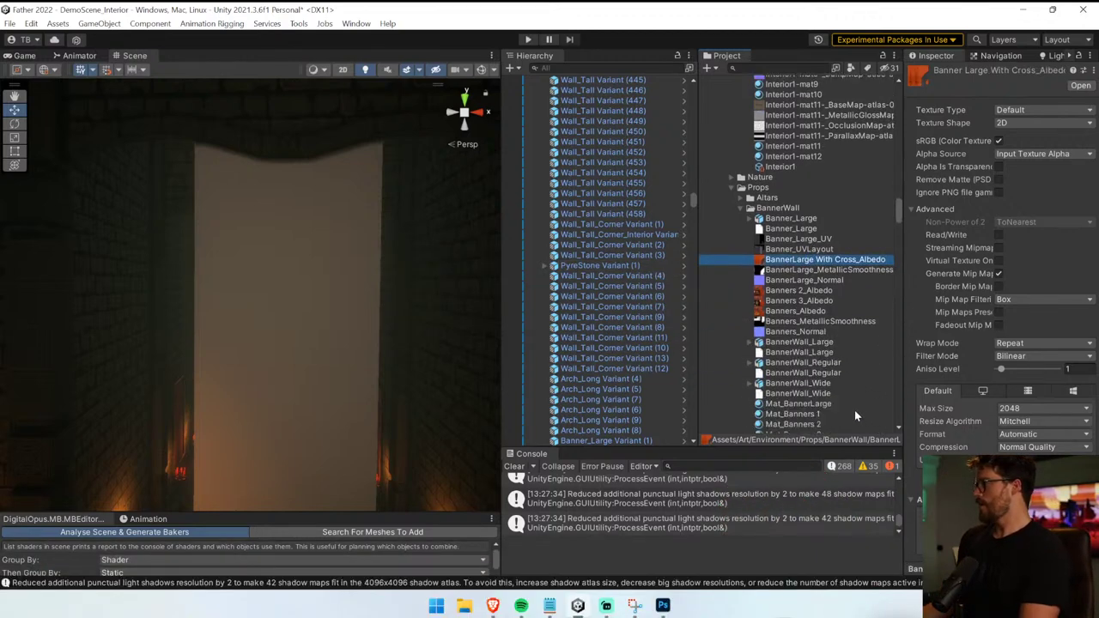
left_click(379, 324)
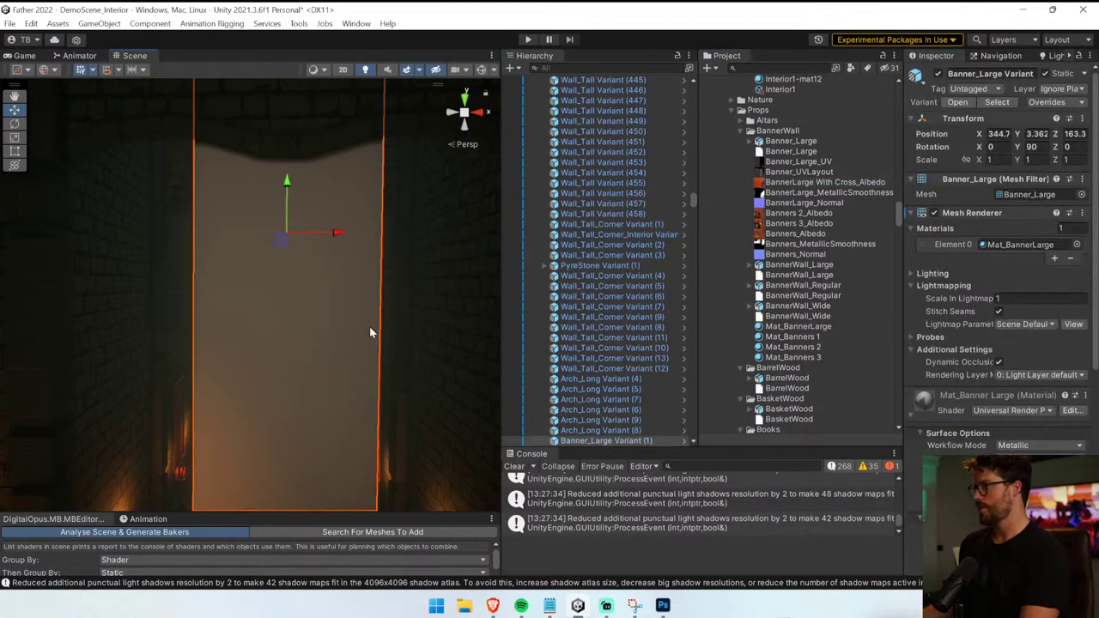
scroll(996, 258, "down", 2)
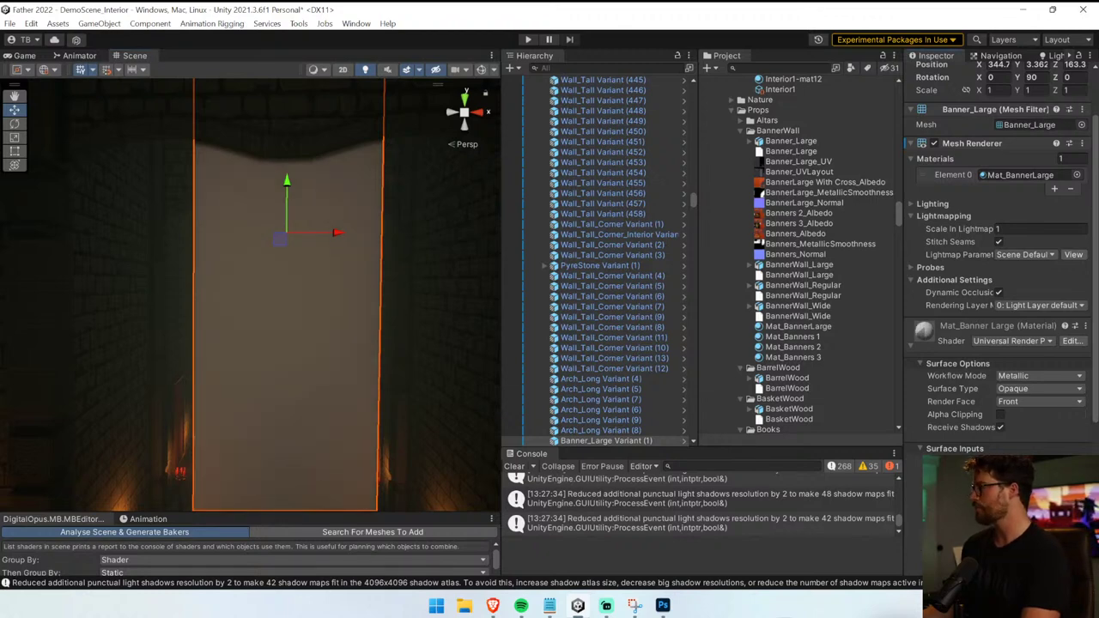
left_click_drag(851, 185, 935, 464)
- Search the project for carpet and reveal the Carpet Red 2 Inside Corners texture in its Carpet folder
right_click_drag(365, 339, 351, 370)
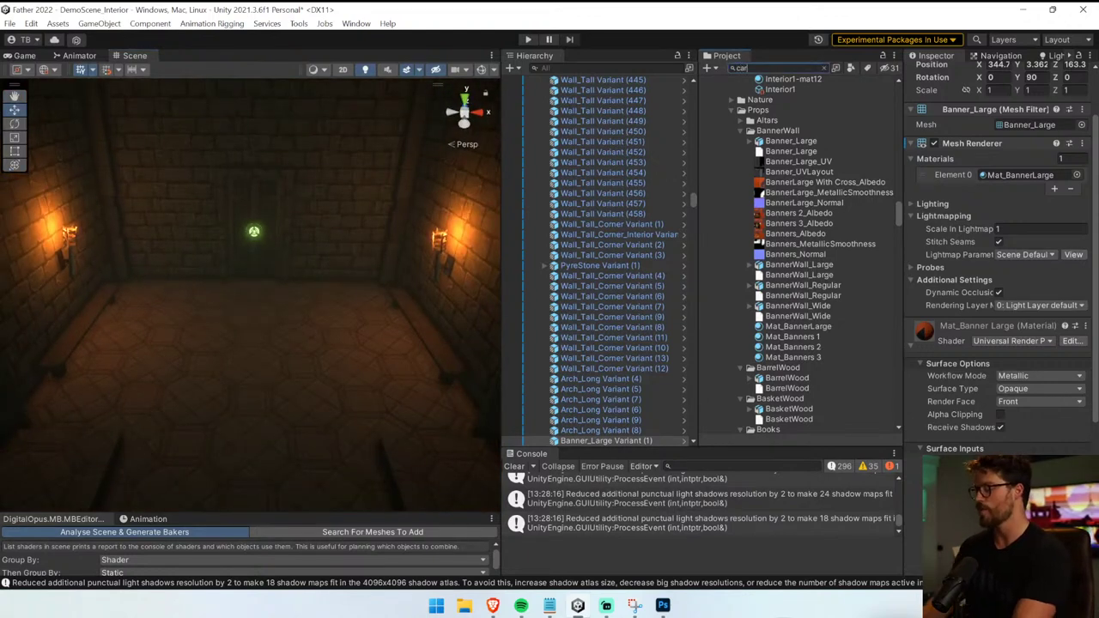
left_click(773, 187)
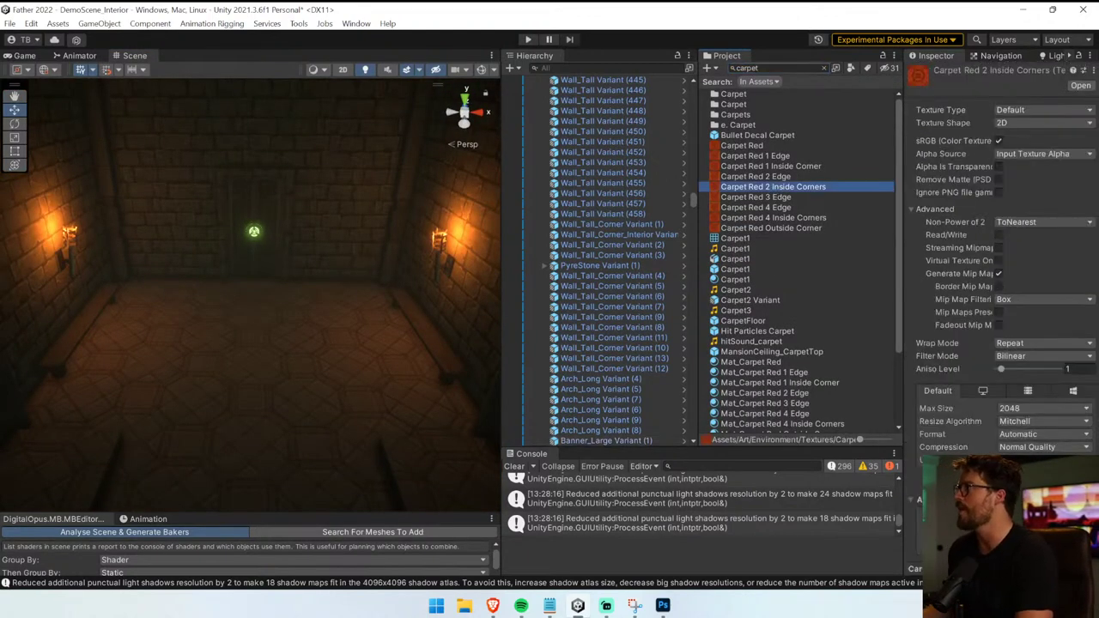
left_click(822, 68)
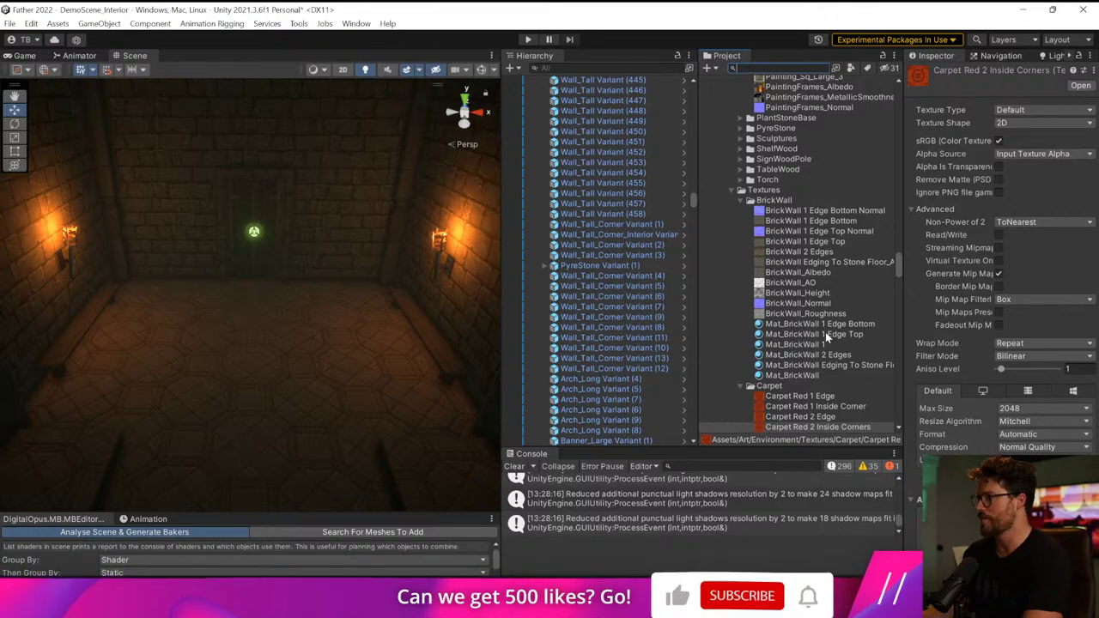
right_click_drag(367, 331, 378, 341)
scroll(837, 360, "down", 3)
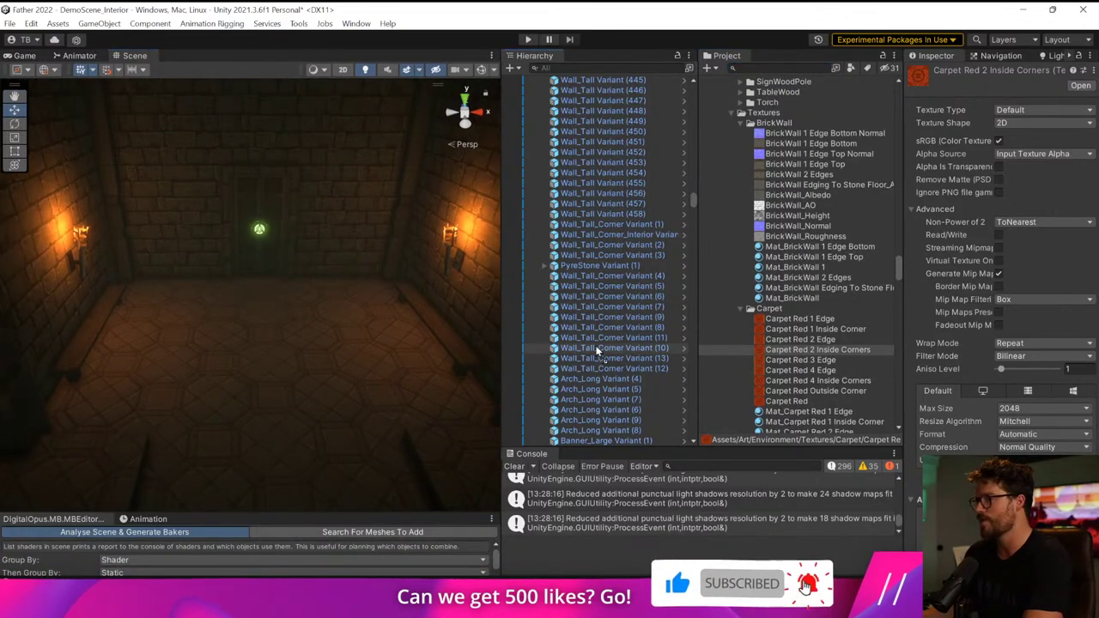
- Apply the Mat_Carpet Red 3 Edge material to two adjacent floor tiles in the torch-lit room
left_click(774, 351)
scroll(777, 353, "down", 5)
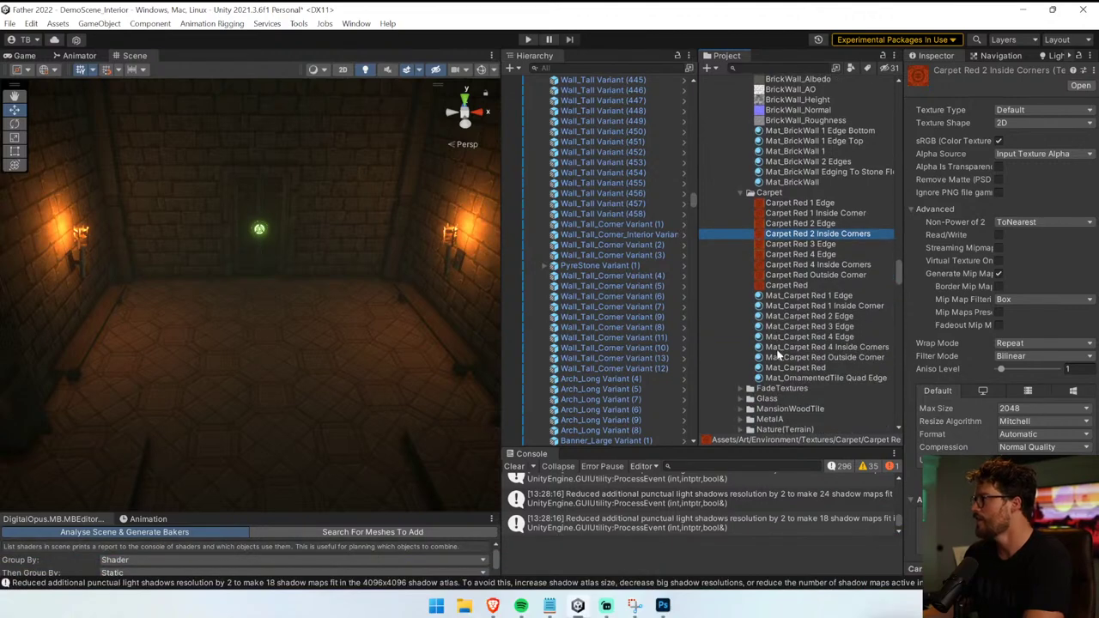
left_click_drag(824, 331, 241, 323)
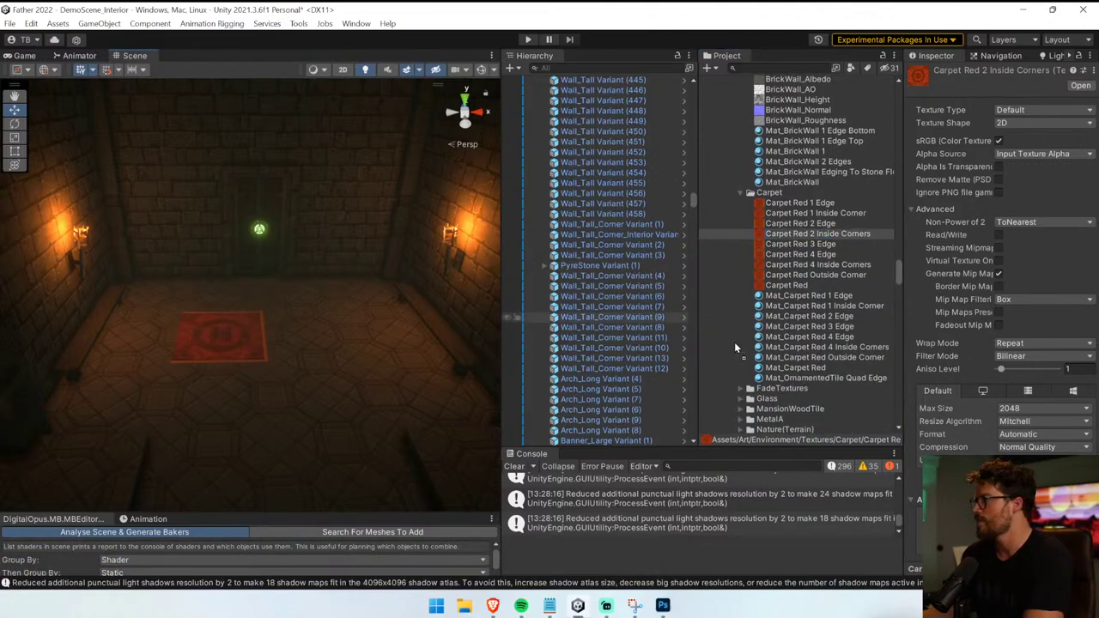
left_click_drag(289, 352, 292, 352)
- Rotate the two adjacent Mat_Carpet Red 3 Edge floor tiles to change which sides their borders run along
right_click_drag(292, 353, 718, 506)
left_click(217, 274)
left_click(218, 274)
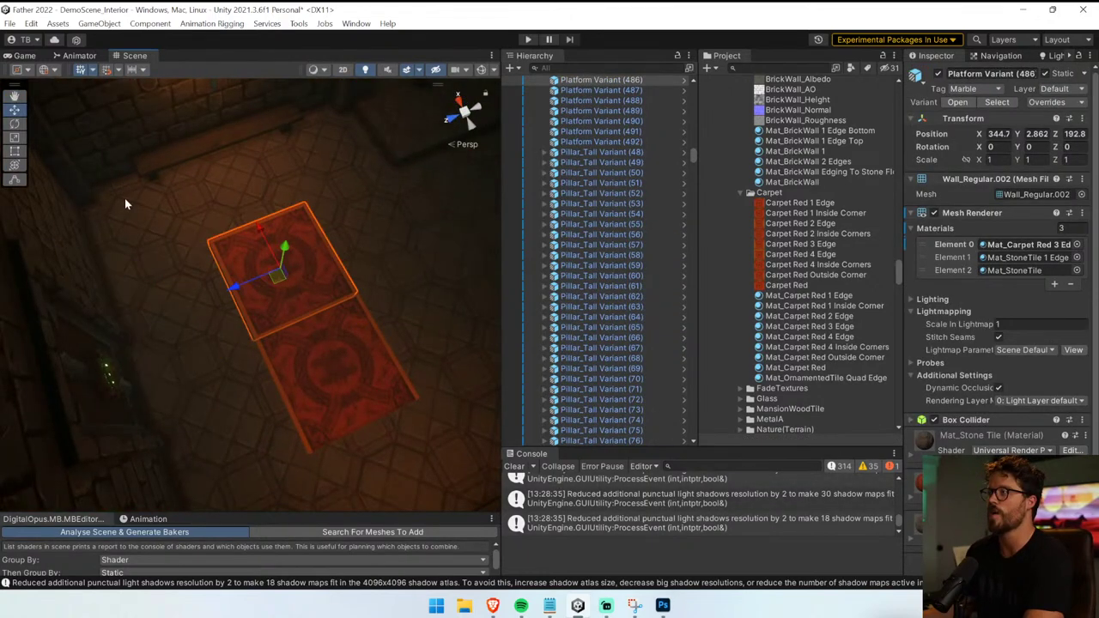
left_click(14, 125)
left_click_drag(243, 303, 407, 348)
left_click(310, 382)
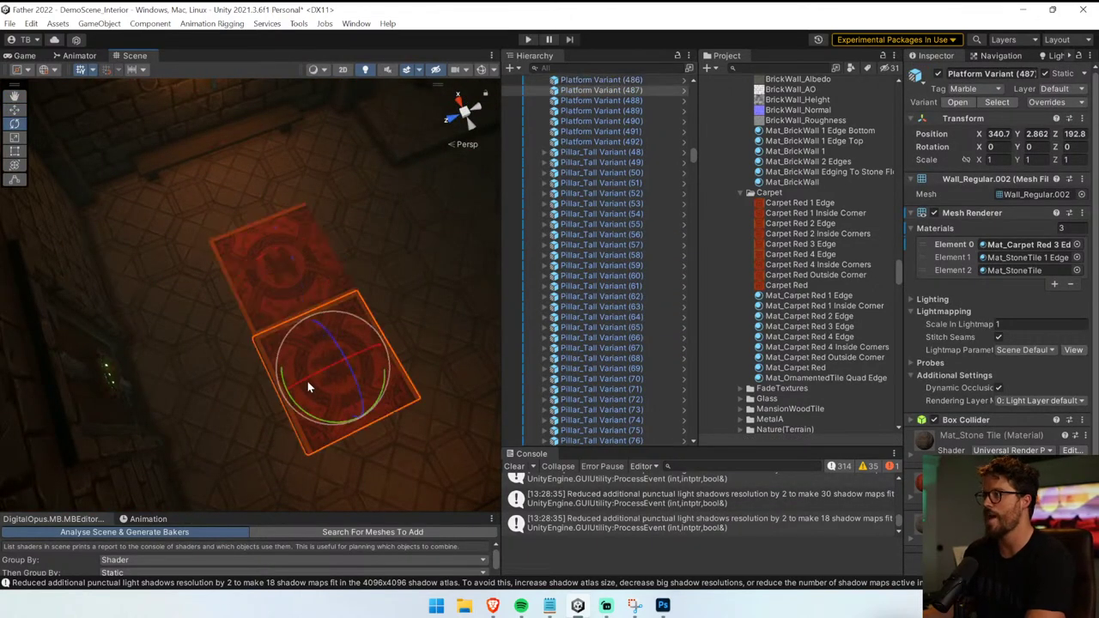
left_click_drag(306, 411, 486, 406)
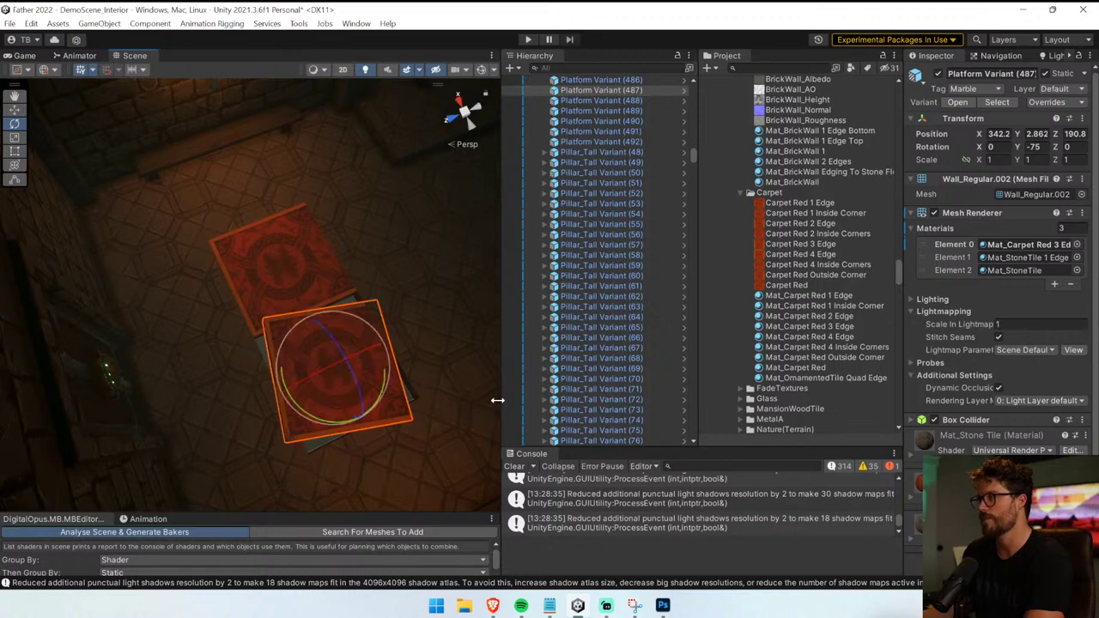
left_click_drag(339, 429, 382, 421)
left_click(455, 400)
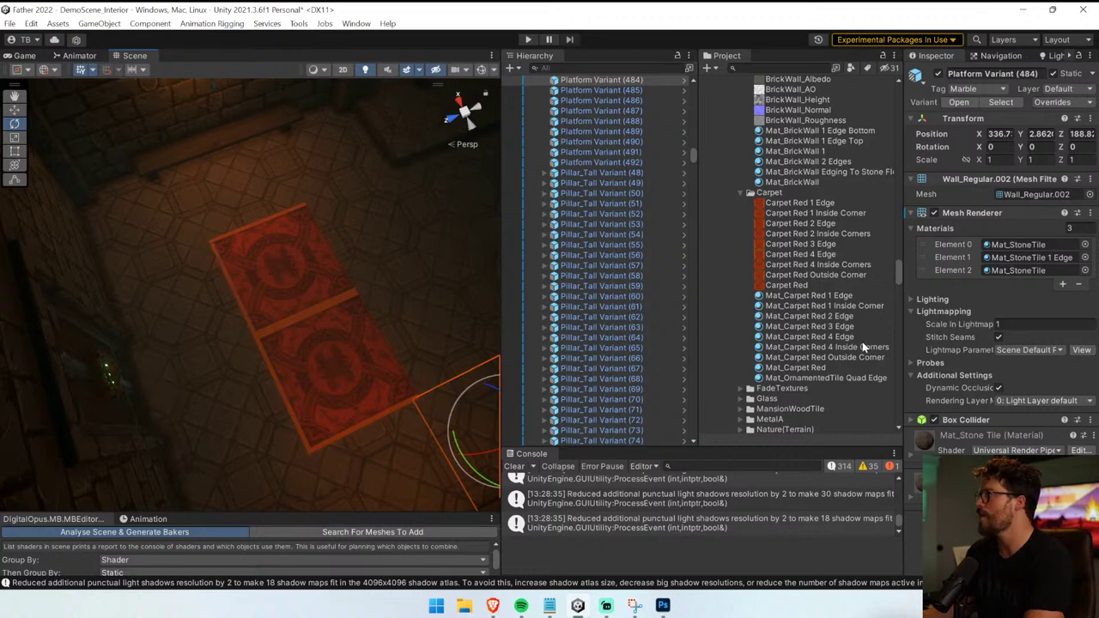
- Apply the Mat_Carpet Red Outside Corner material to both carpeted floor tiles and rotate Platform Variant (486) so its border forms the carpet's corner
left_click_drag(860, 356, 366, 313)
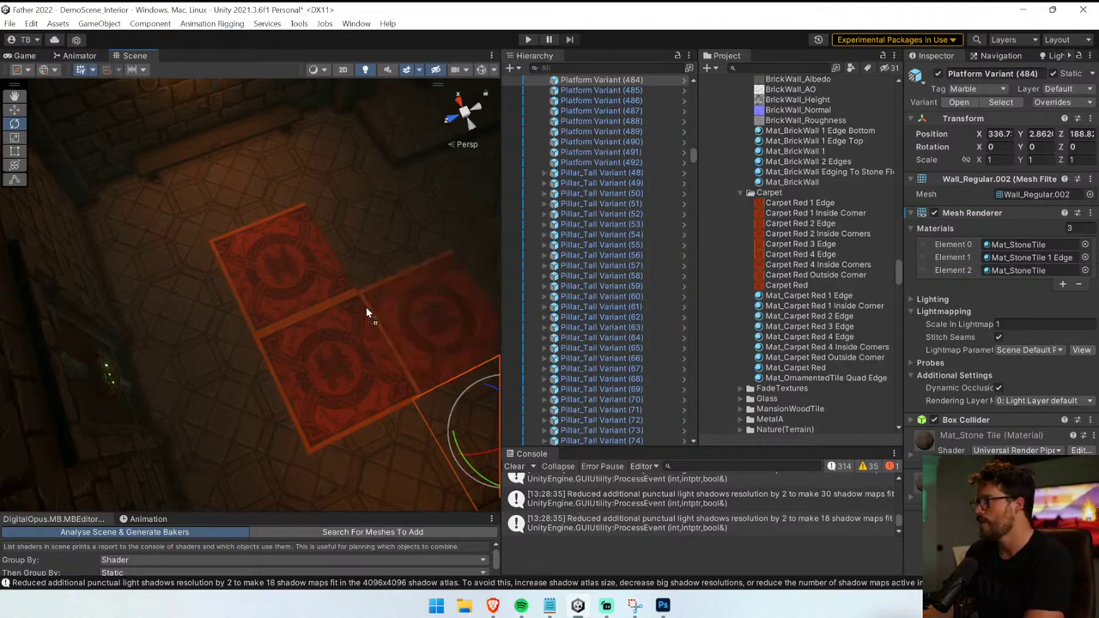
left_click_drag(817, 354, 297, 306)
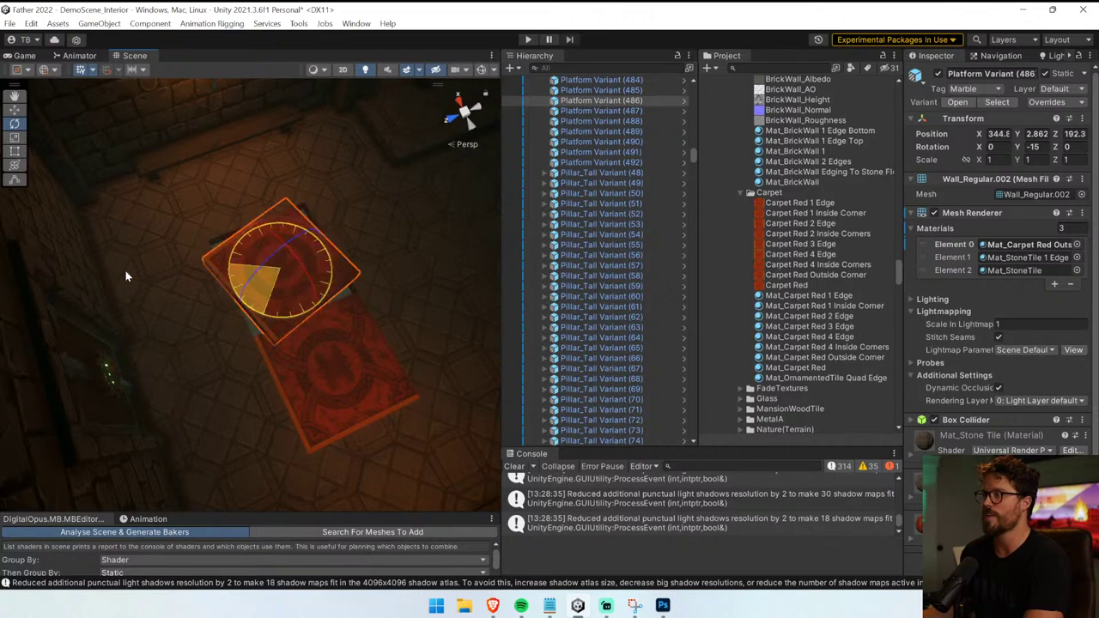
left_click_drag(126, 277, 308, 322)
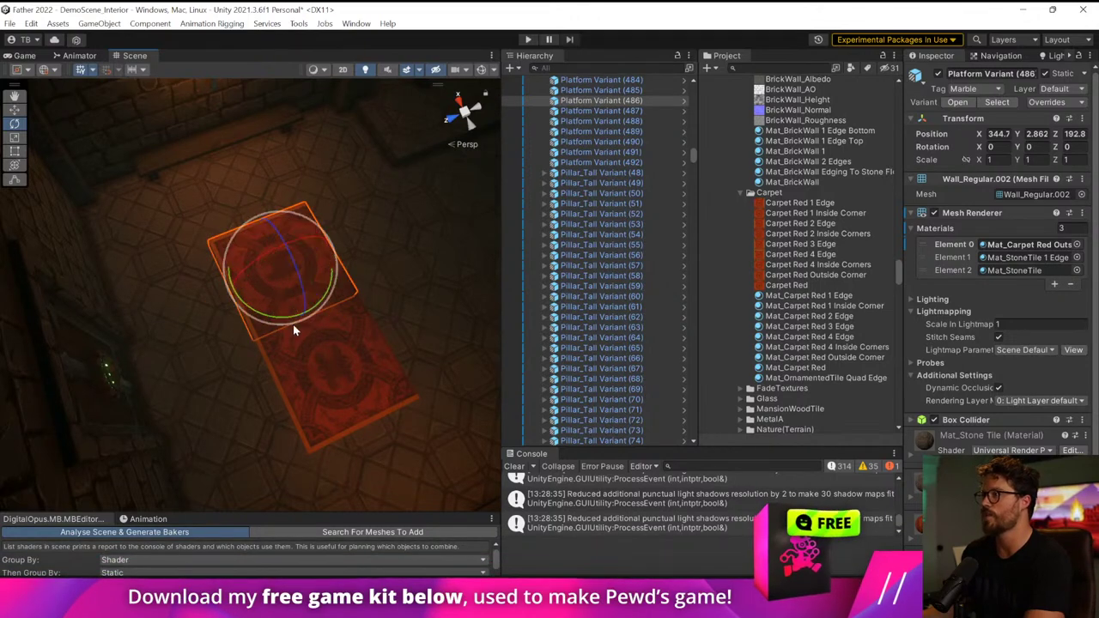
- Select the two columns of stone floor tiles running from the carpet's corner tiles down the middle of the hall
right_click_drag(355, 355, 446, 336)
middle_click_drag(287, 327, 229, 417)
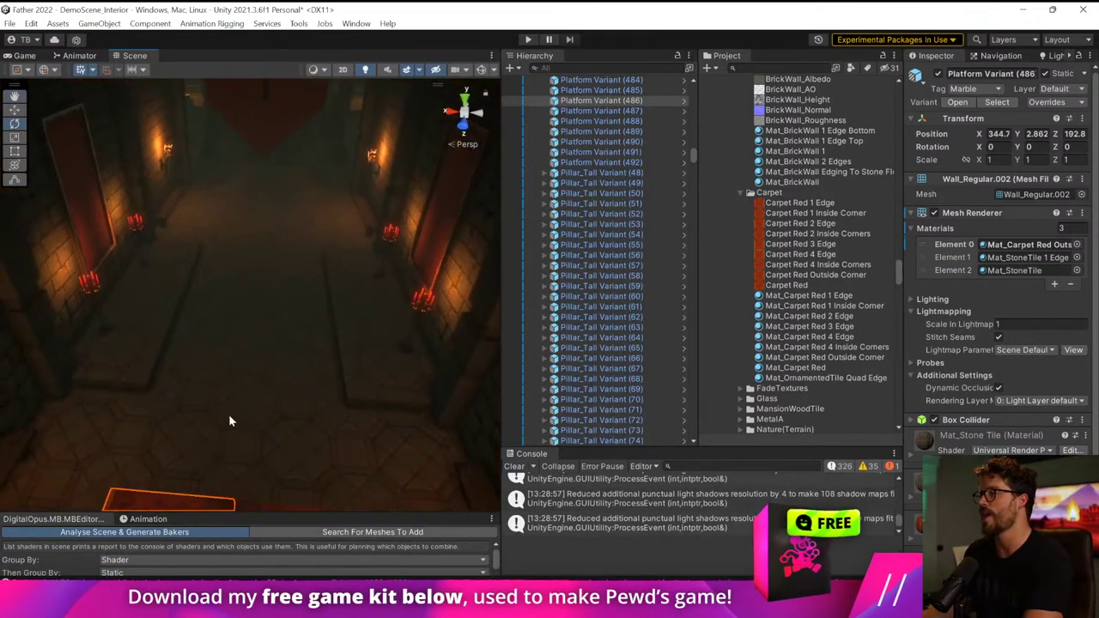
left_click(230, 421)
left_click(273, 445, "shift")
left_click(294, 376, "shift")
left_click(214, 333, "shift")
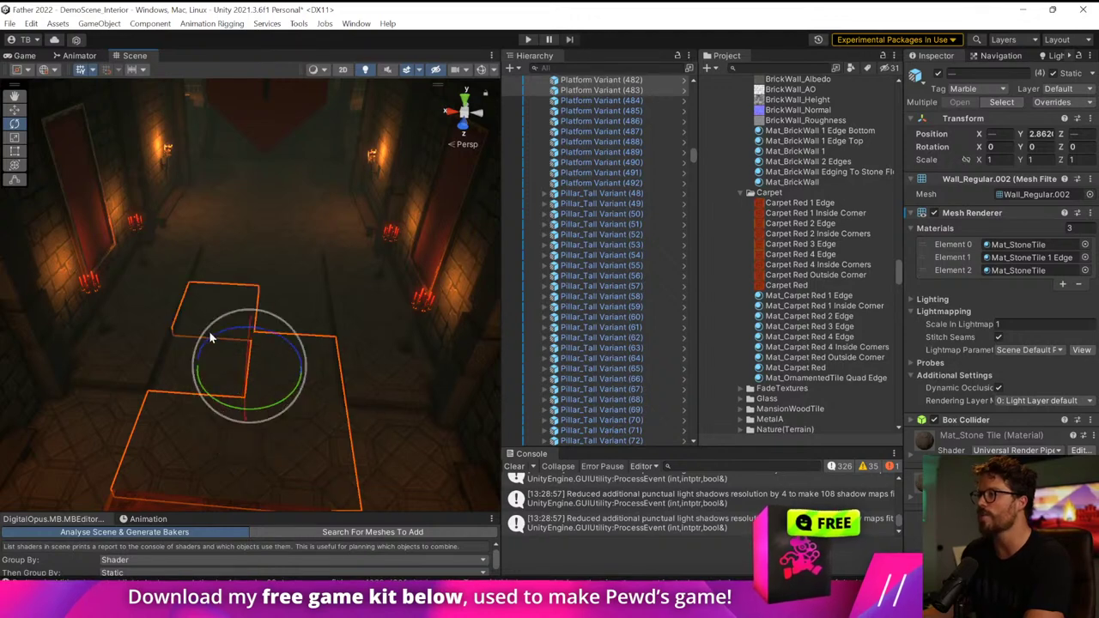
left_click(187, 366, "shift")
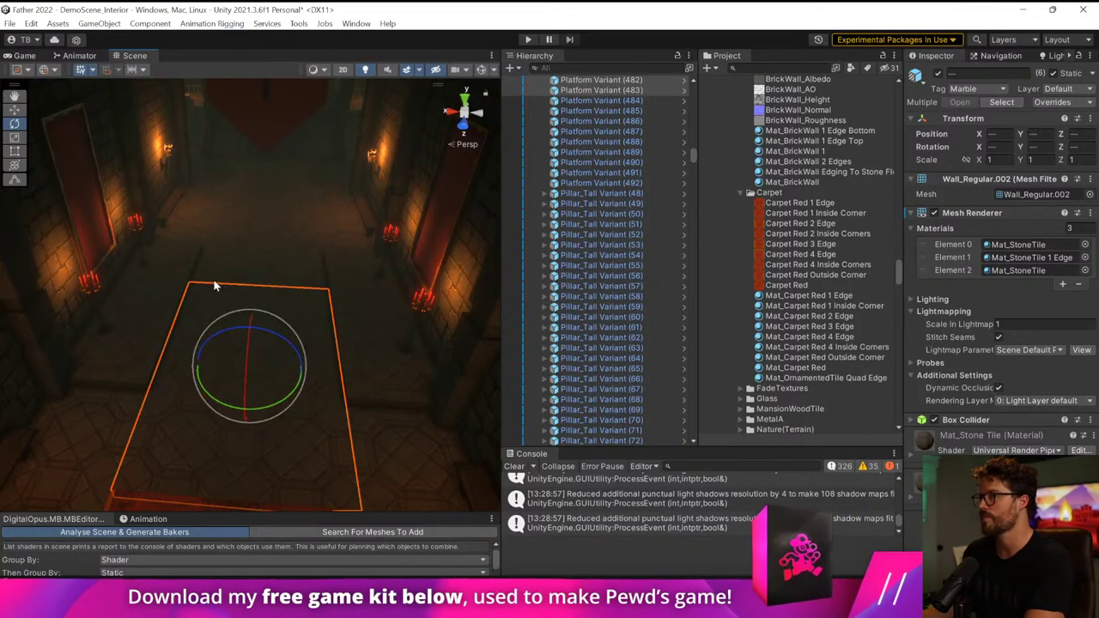
left_click(225, 269, "shift")
left_click(291, 275, "shift")
left_click(294, 230, "shift")
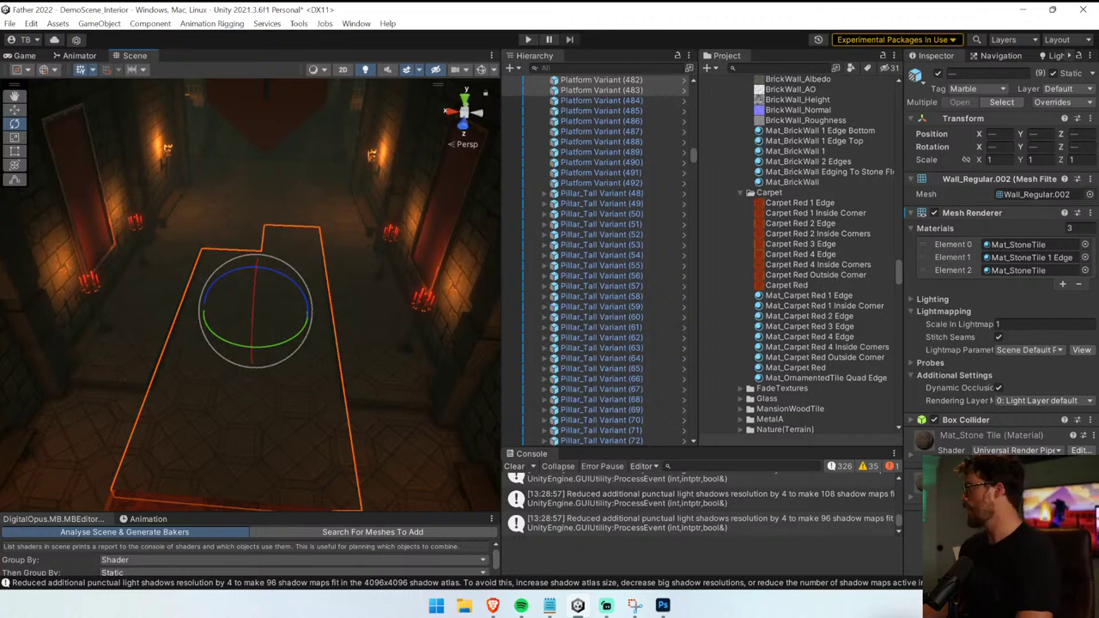
right_click_drag(343, 198, 296, 232)
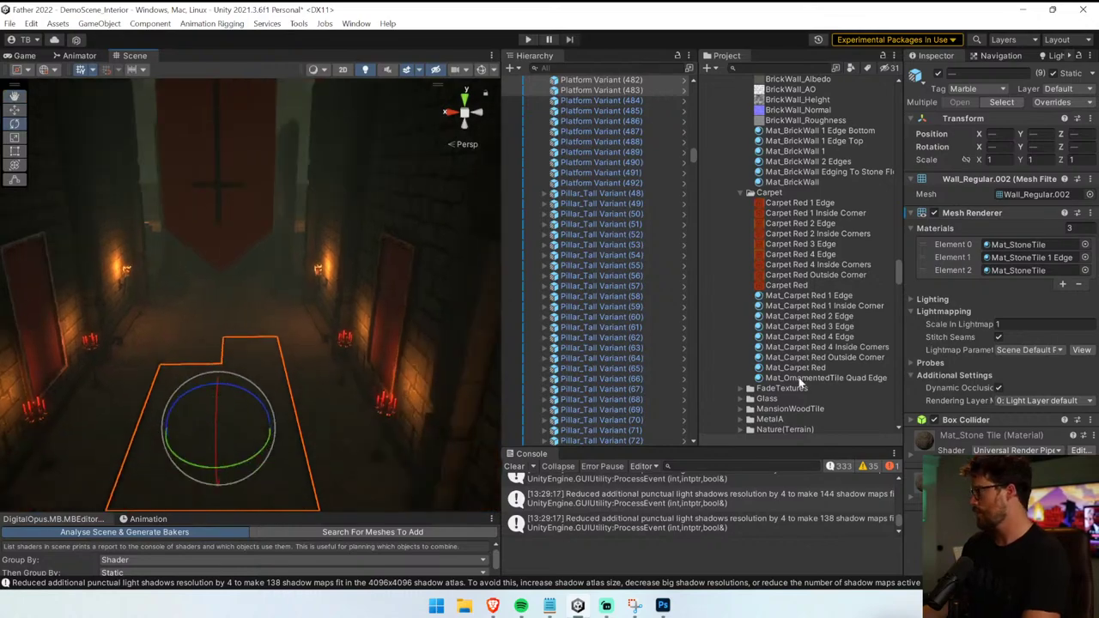
- Switch from Photoshop back to Unity and delete the duplicate BannerLarge_Albedo texture from the BannerWall folder
left_click(524, 467)
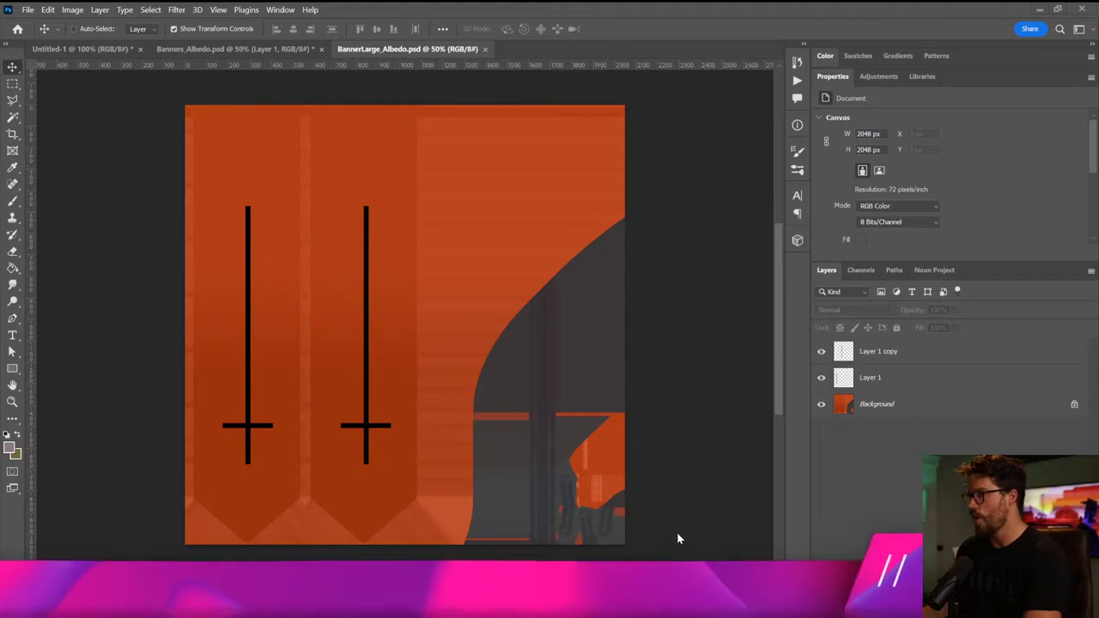
key("alt+Tab")
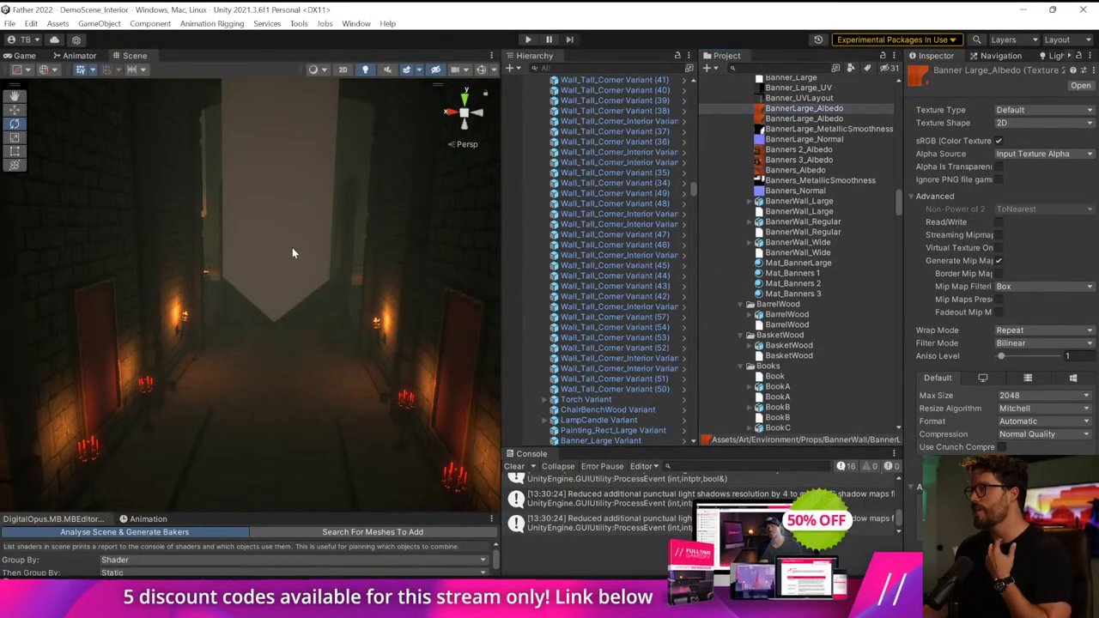
left_click(292, 247)
scroll(858, 157, "up", 2)
left_click(849, 148)
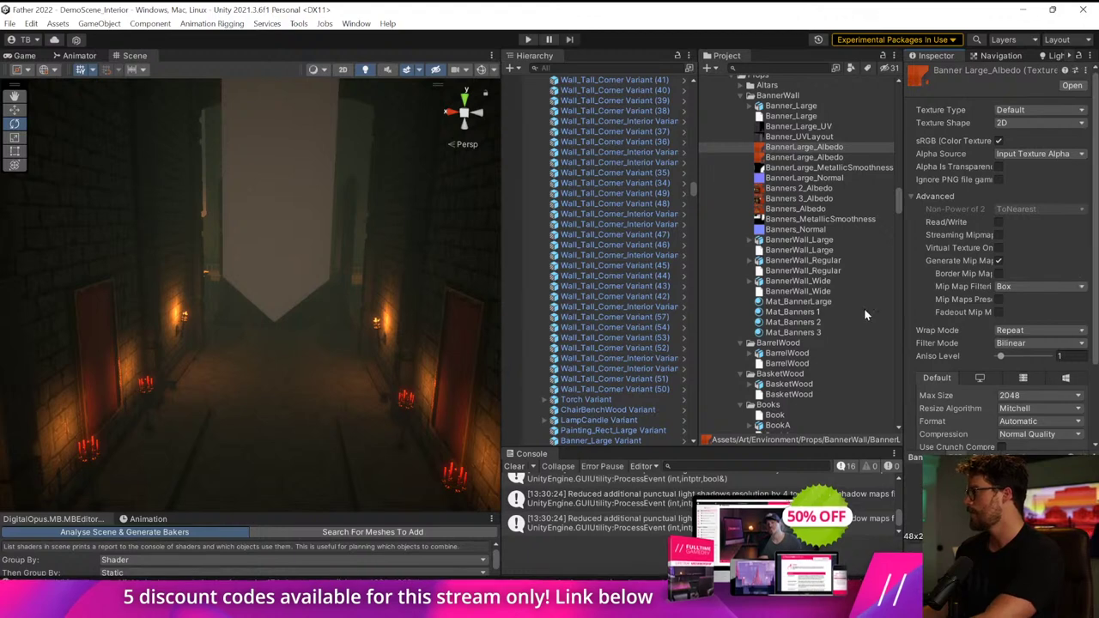
left_click(804, 157)
key("Delete")
key("Return")
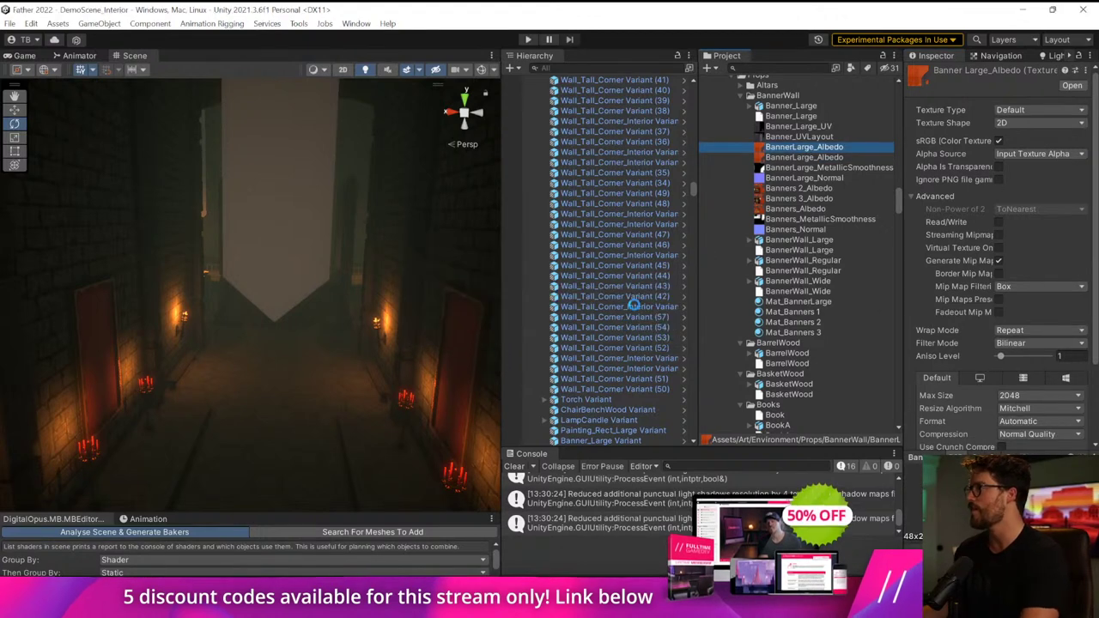
- Assign the remaining BannerLarge_Albedo texture as the base map of the large hanging banner's Mat_BannerLarge material
scroll(815, 404, "down", 5)
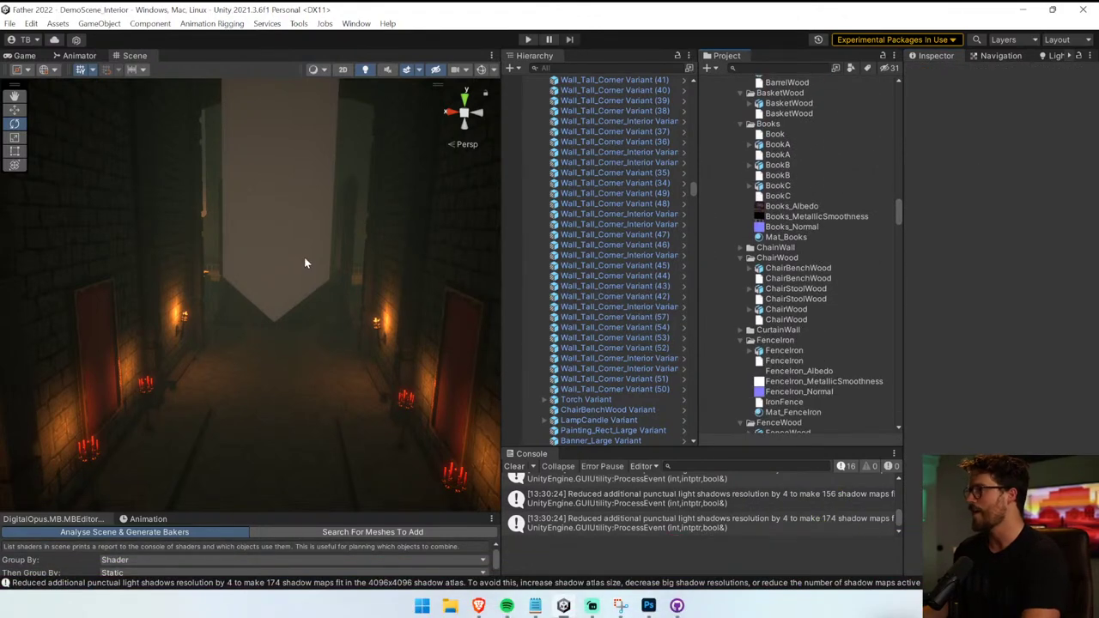
left_click(270, 239)
scroll(798, 163, "up", 5)
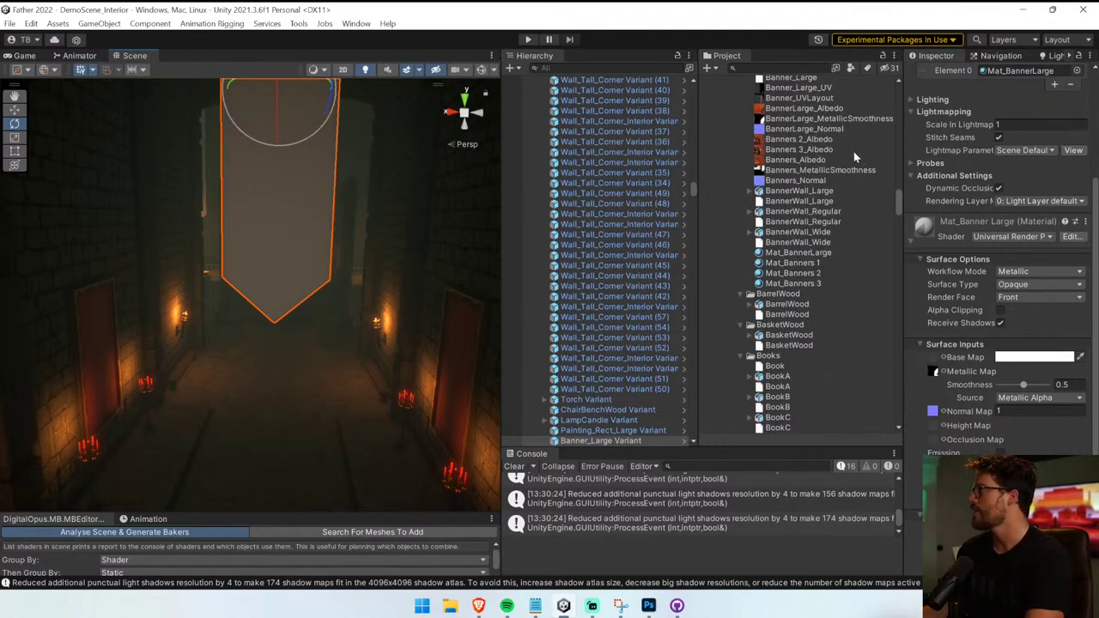
left_click(803, 162)
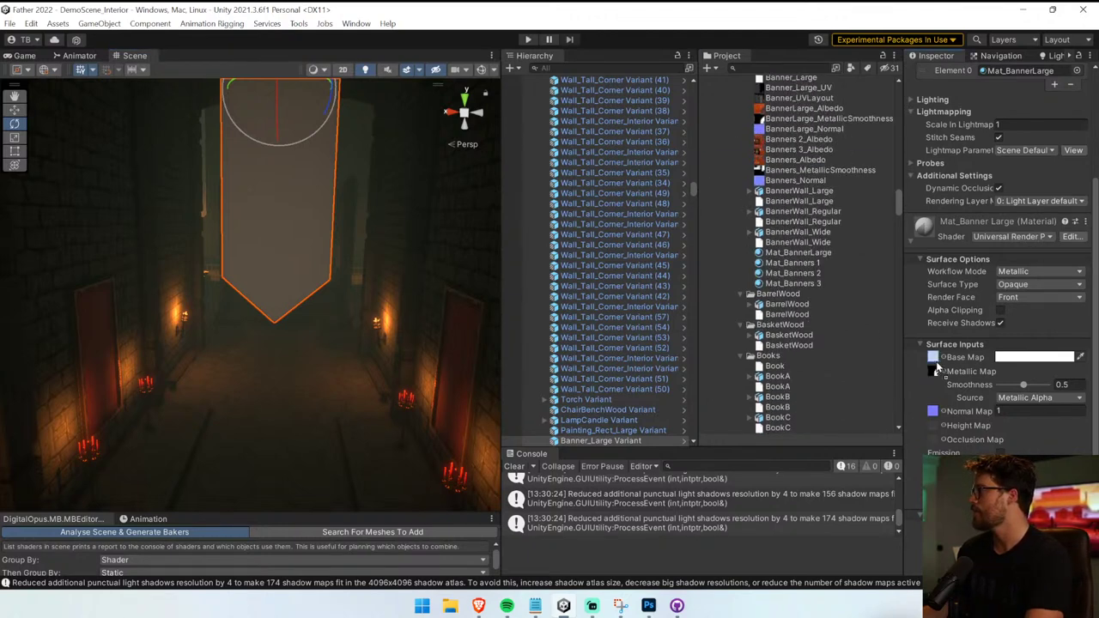
left_click_drag(937, 365, 937, 364)
key("ctrl+z")
scroll(795, 226, "up", 2)
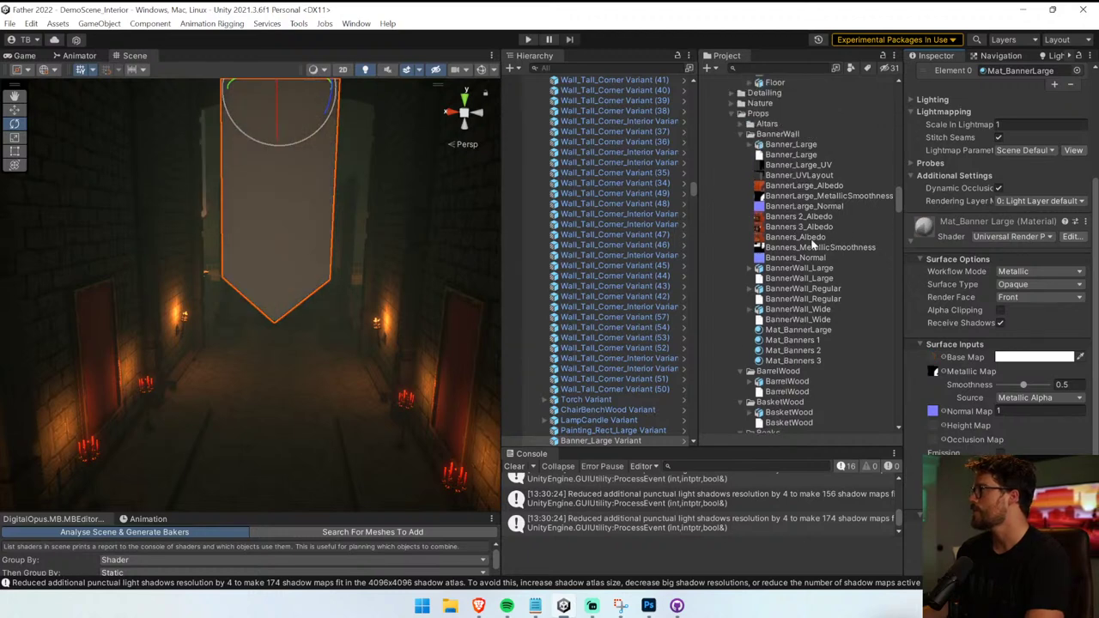
scroll(811, 243, "down", 3)
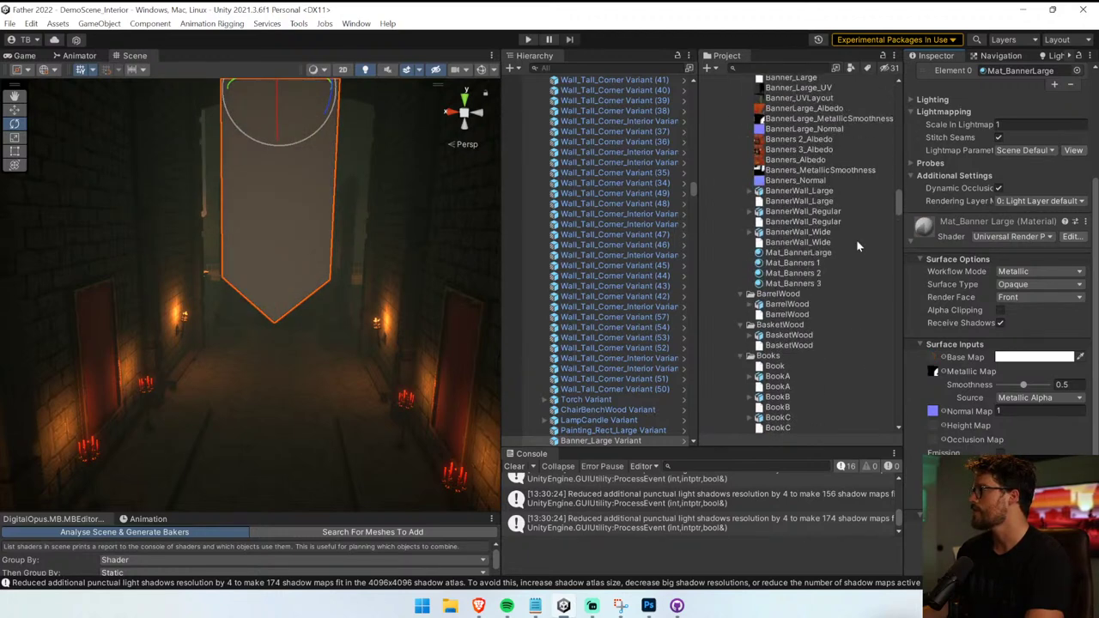
scroll(943, 227, "up", 4)
left_click(939, 412)
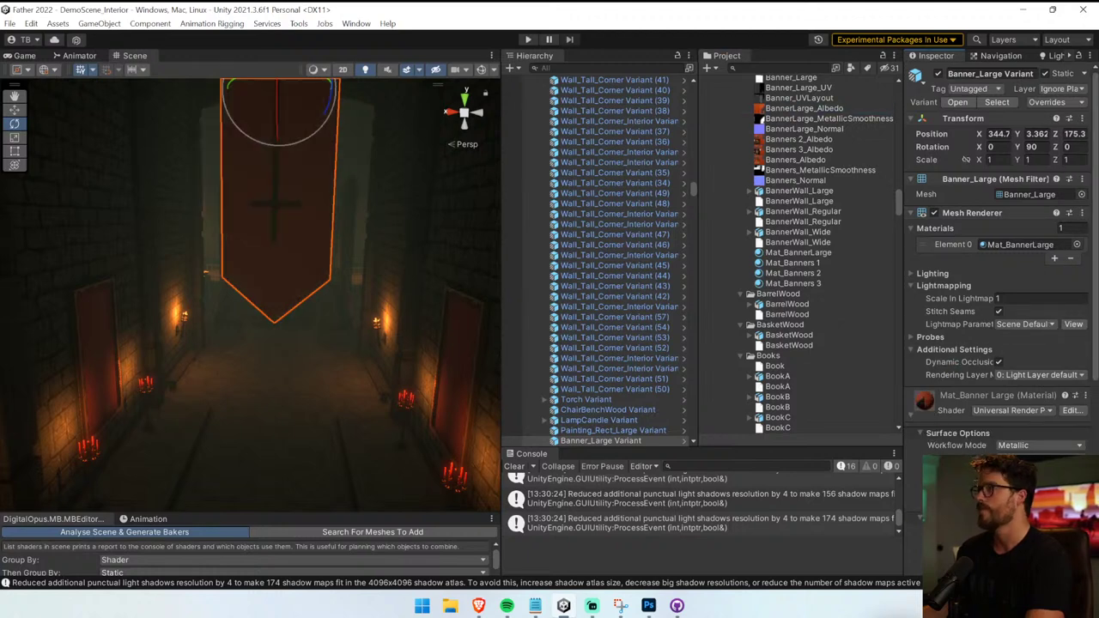
- Search the project for "carpet" and reveal the Carpet Red Outside Corner texture in its Carpet folder
right_click_drag(260, 308, 285, 412)
key("w")
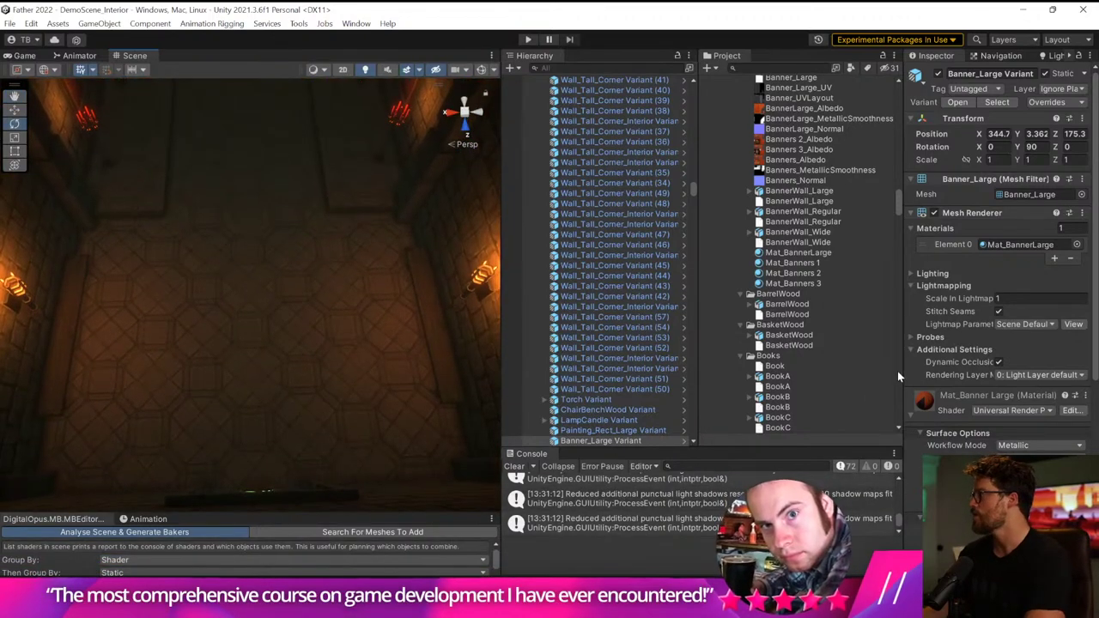
left_click(1033, 244)
left_click(773, 68)
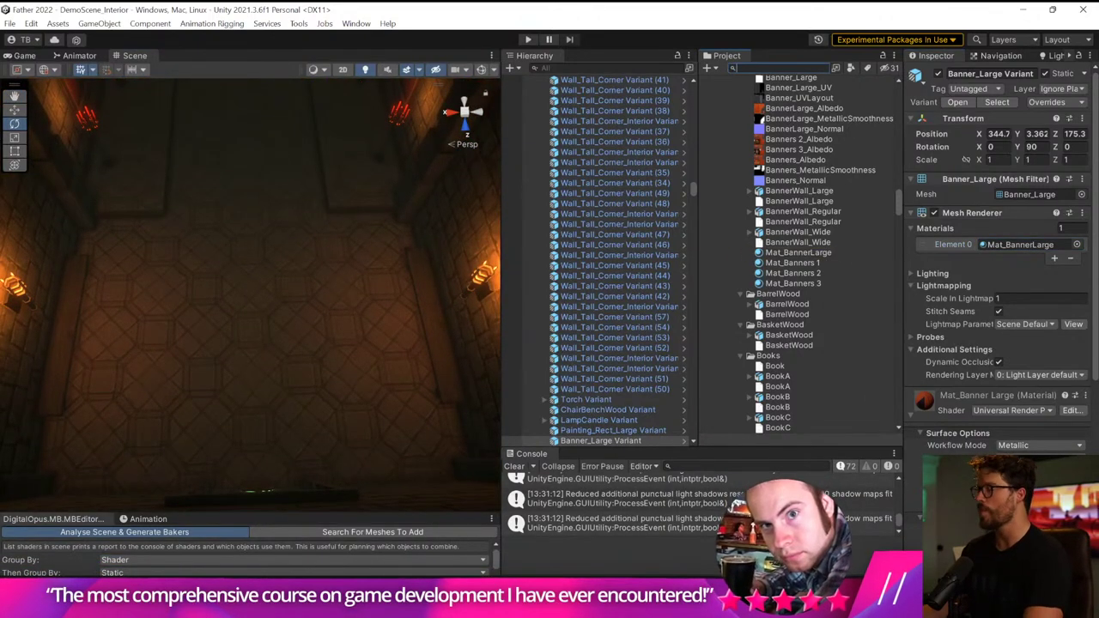
type("carpet")
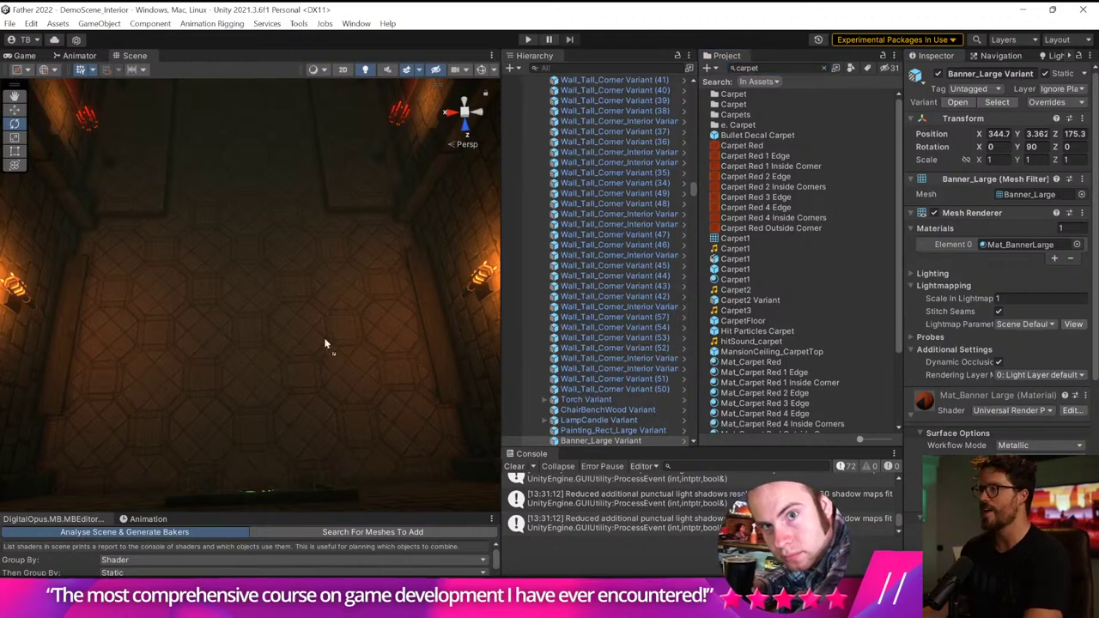
left_click(783, 228)
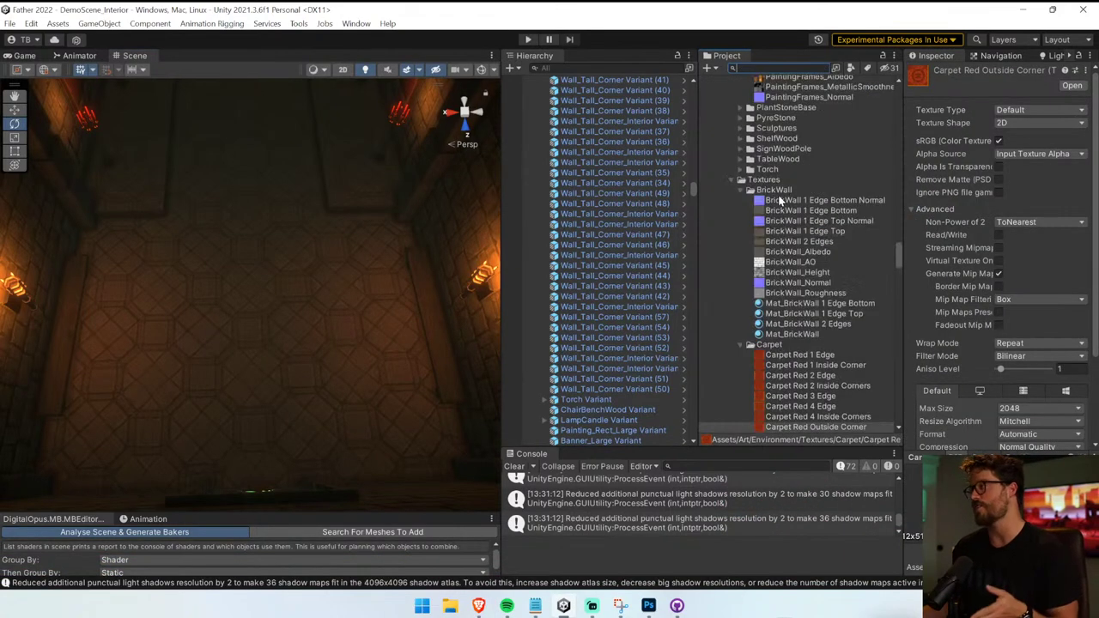
- Apply Mat_Carpet Red Outside Corner to two adjacent floor tiles in the torch-lit room and rotate Platform Variant (487) to -90 degrees about Y
scroll(781, 203, "down", 5)
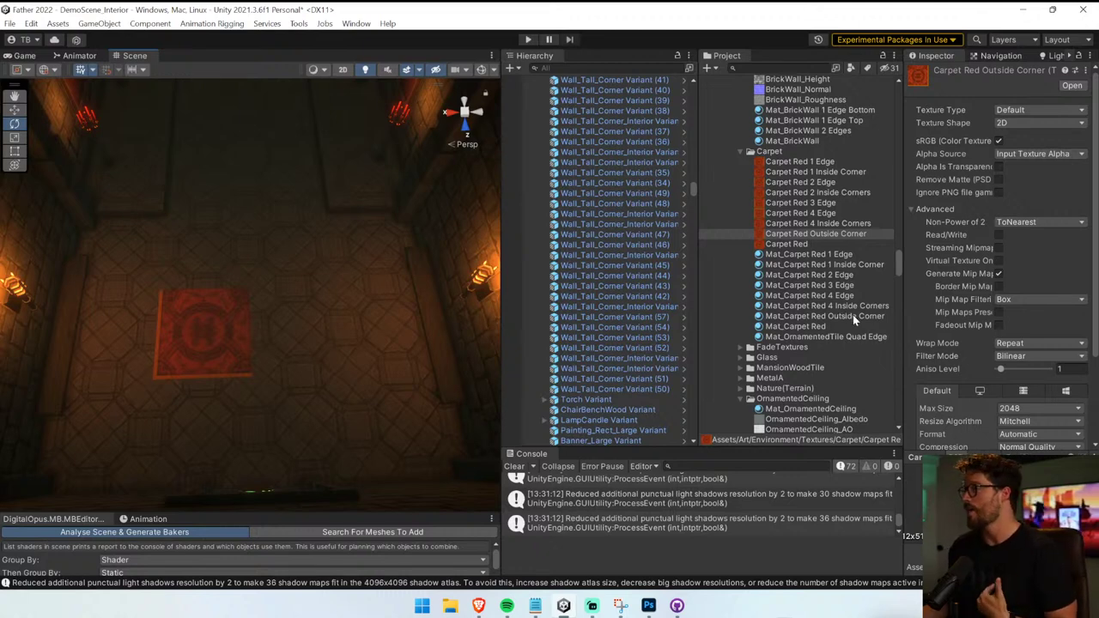
left_click(287, 335)
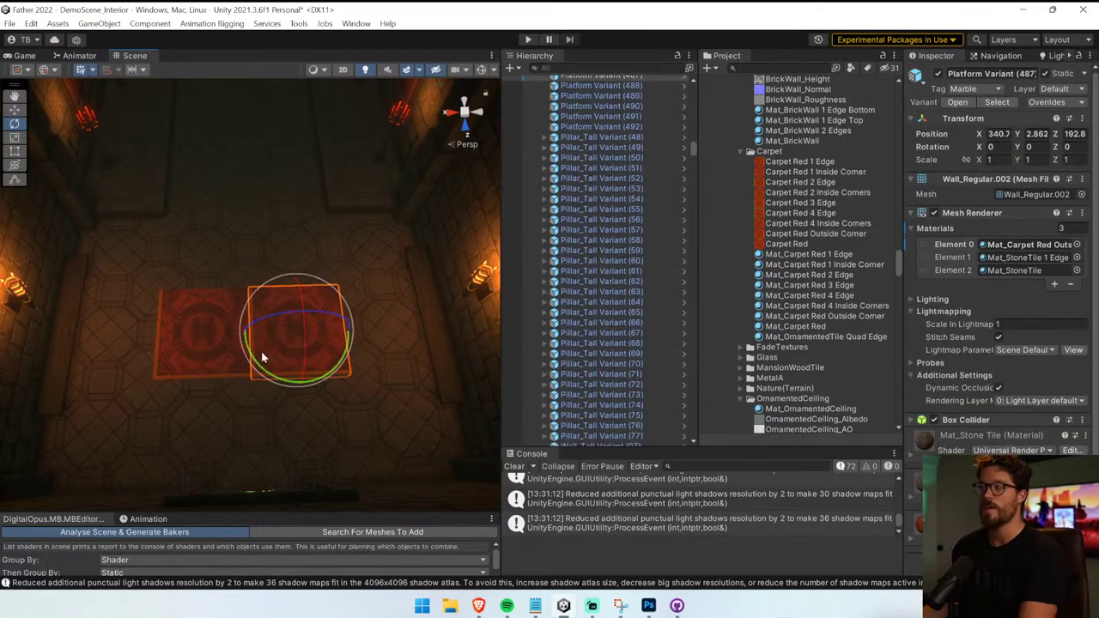
right_click_drag(400, 367, 362, 307)
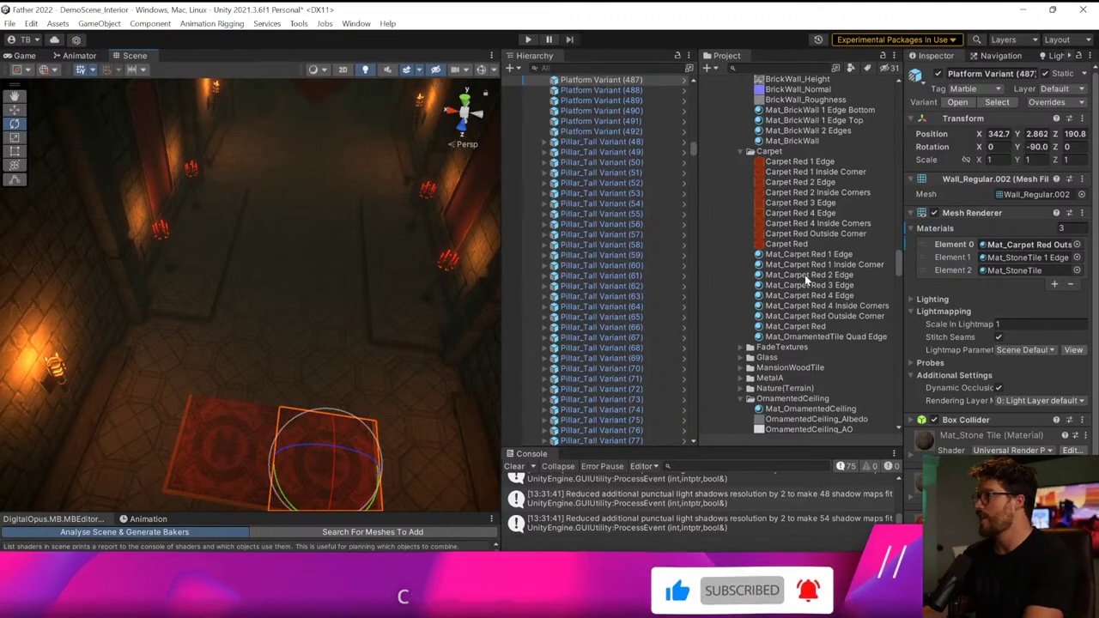
- Apply Mat_Carpet Red 1 Edge to Platform Variant (482), behind one corner tile, and rotate it so its border continues the carpet's outer edge
left_click(788, 255)
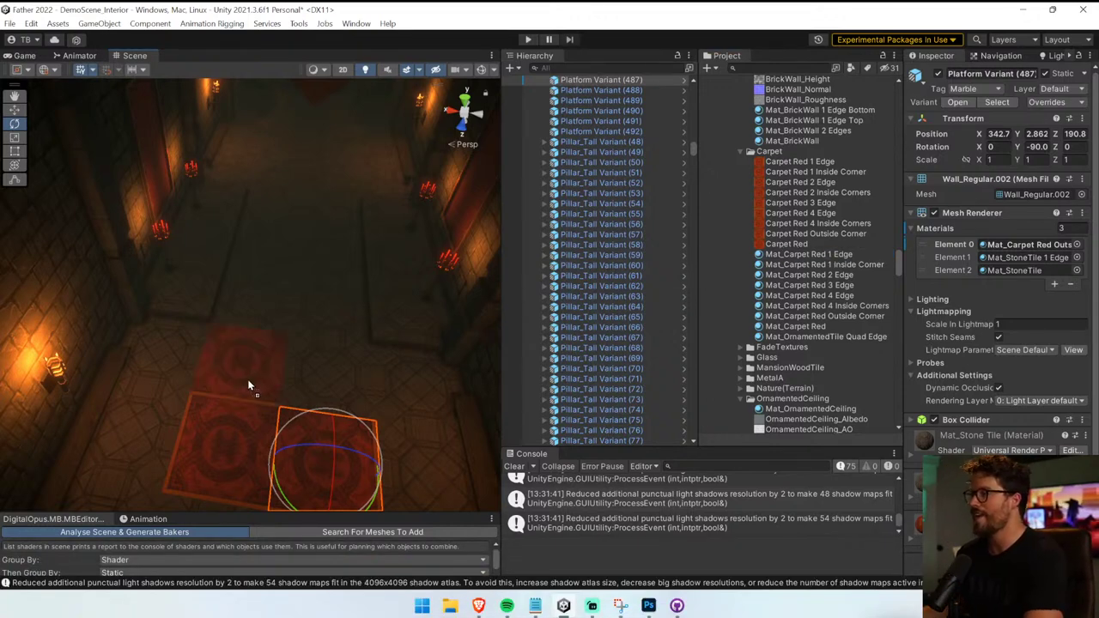
left_click(247, 386)
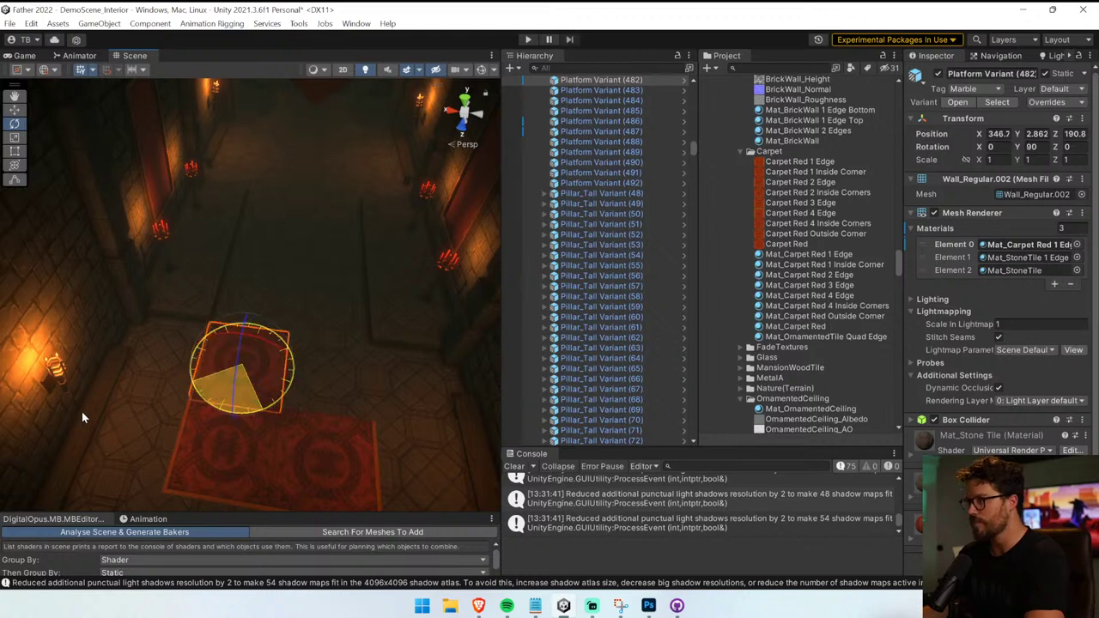
right_click_drag(350, 395, 391, 467)
- Select the remaining two columns of floor tiles down the middle of the hall and apply Mat_Carpet Red 1 Edge to them
left_click(292, 317)
left_click_drag(497, 308, 559, 307)
left_click(322, 267)
left_click(245, 237, "shift")
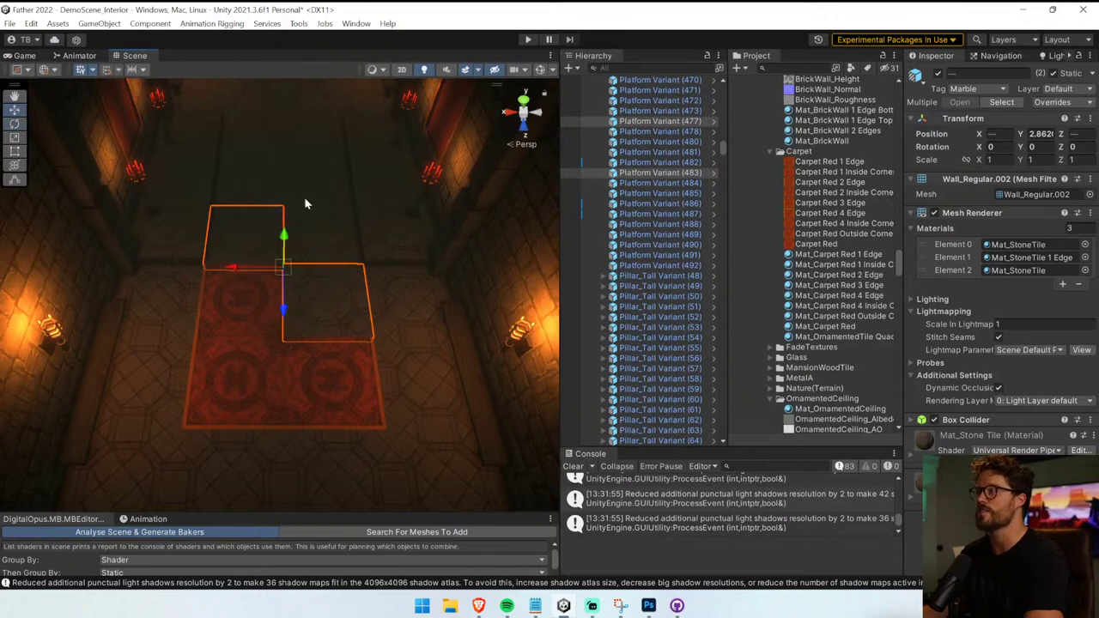
right_click_drag(270, 150, 254, 343)
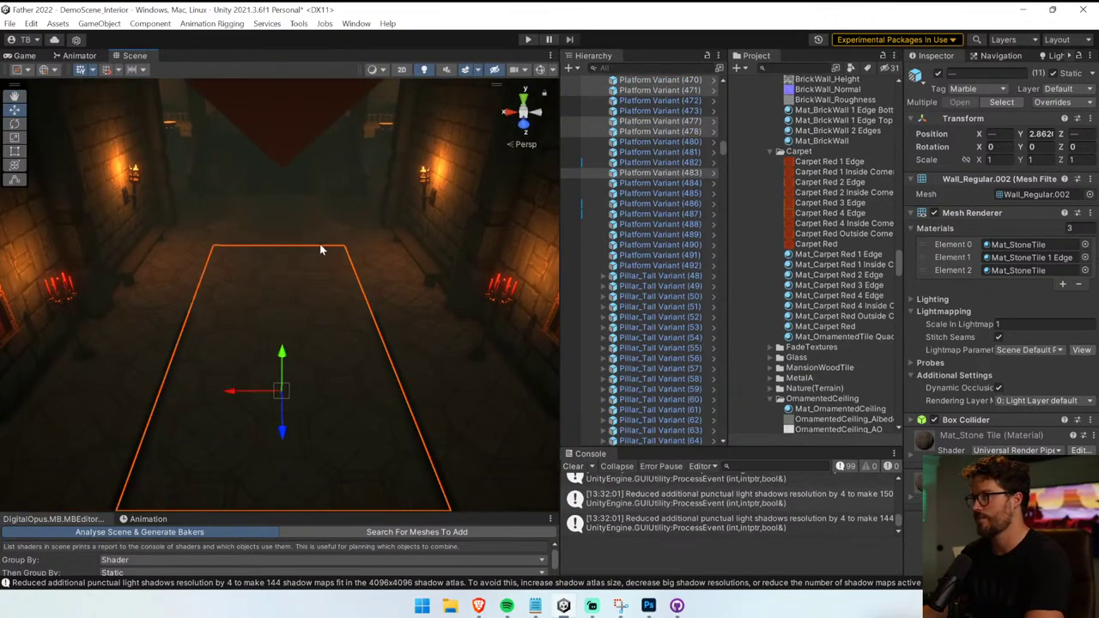
right_click_drag(275, 213, 287, 376)
key("s")
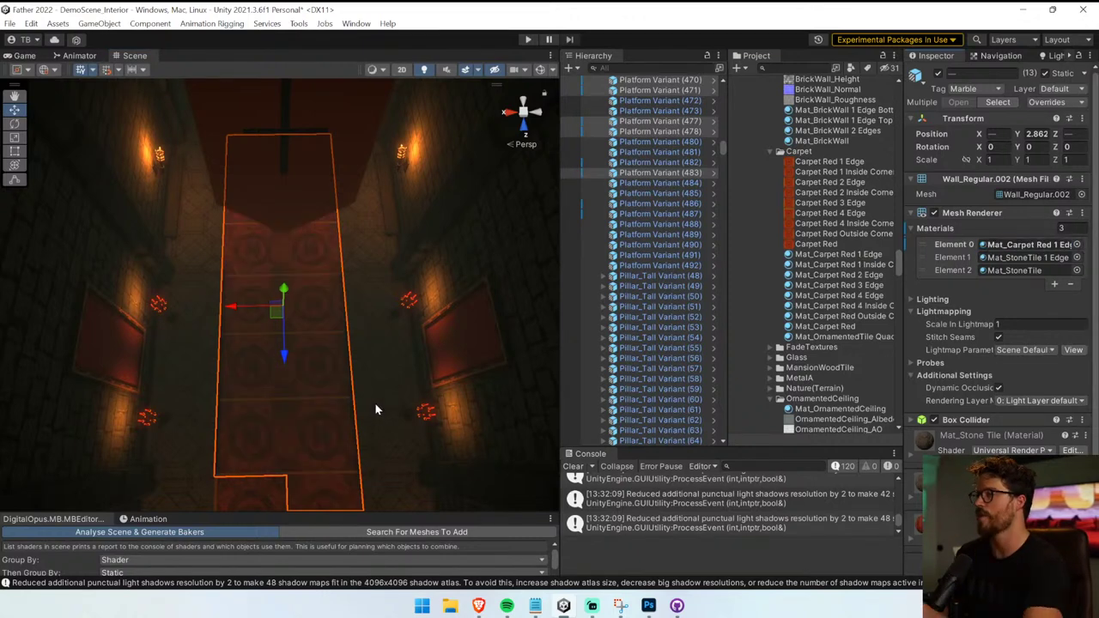
mouse_move(375, 405)
left_mouse_down("alt")
mouse_move(449, 375)
mouse_move(669, 530)
left_mouse_up("alt")
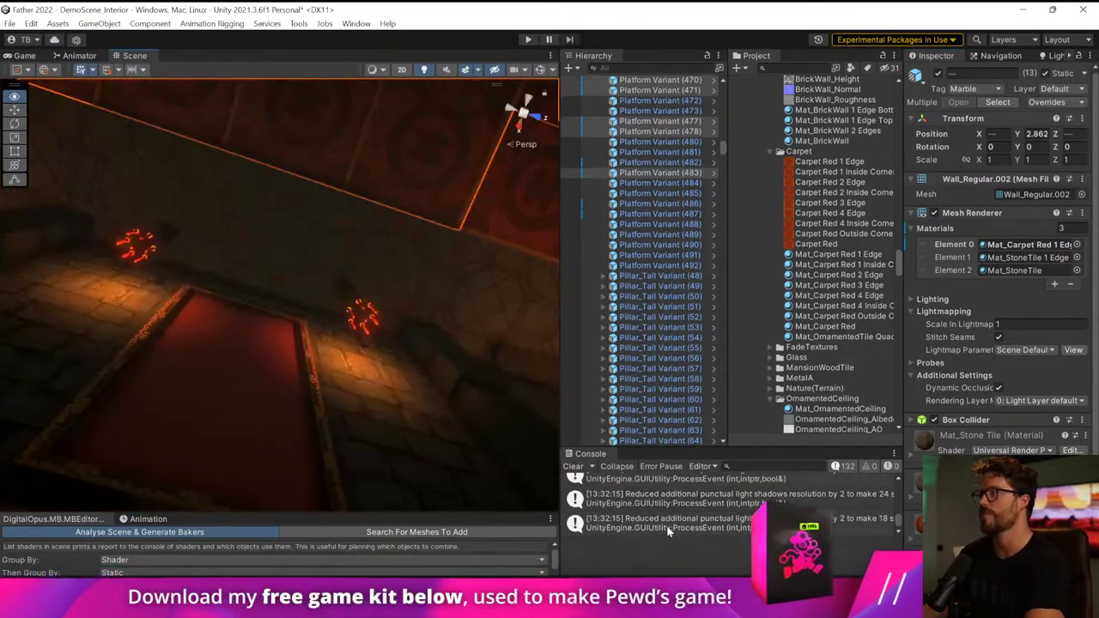
- Select the six carpet tiles forming the row along one side of the hall
right_click_drag(669, 530, 700, 380)
left_click(403, 383)
left_click(268, 374, "shift")
left_click(184, 368)
right_click_drag(184, 368, 242, 364)
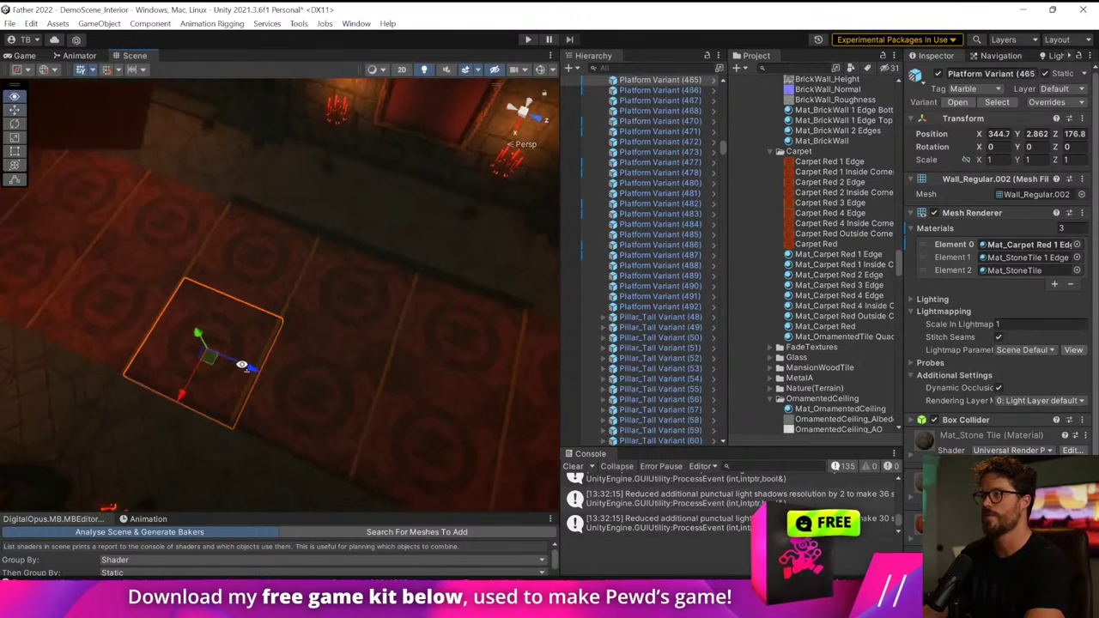
left_click(331, 388, "shift")
left_click(434, 412, "shift")
left_click_drag(434, 412, 324, 359, "alt")
left_click(233, 316, "shift")
left_click(177, 268, "shift")
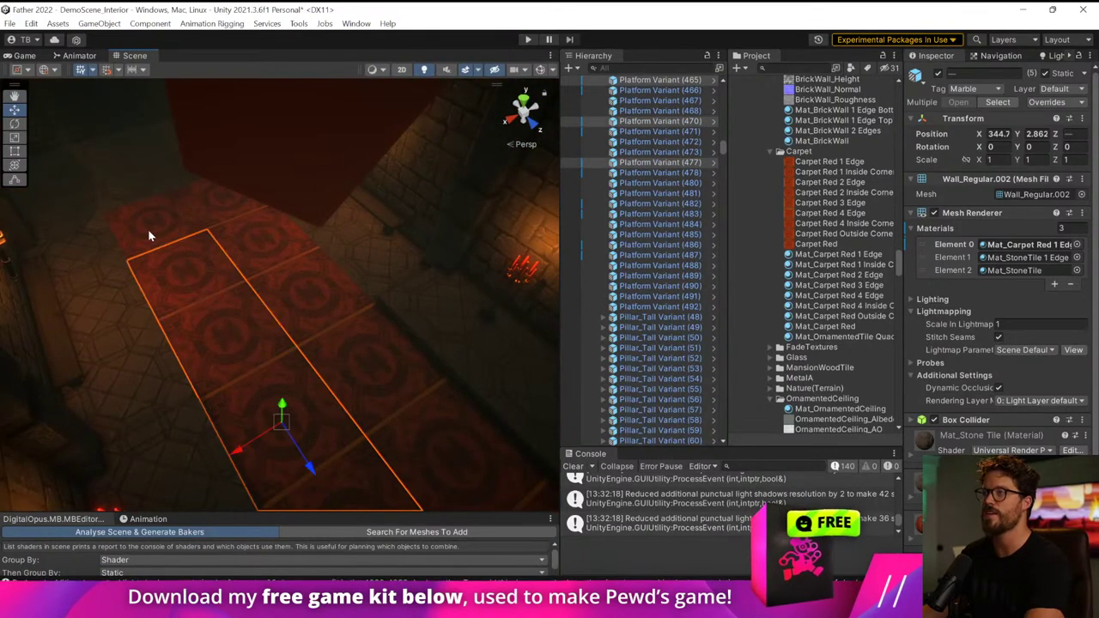
left_click(149, 235, "shift")
- Rotate the six selected tiles about their pivots to about -270 degrees in Y and move them to X 346.7 to close the gap
key("e")
left_click(25, 71)
left_click(43, 100)
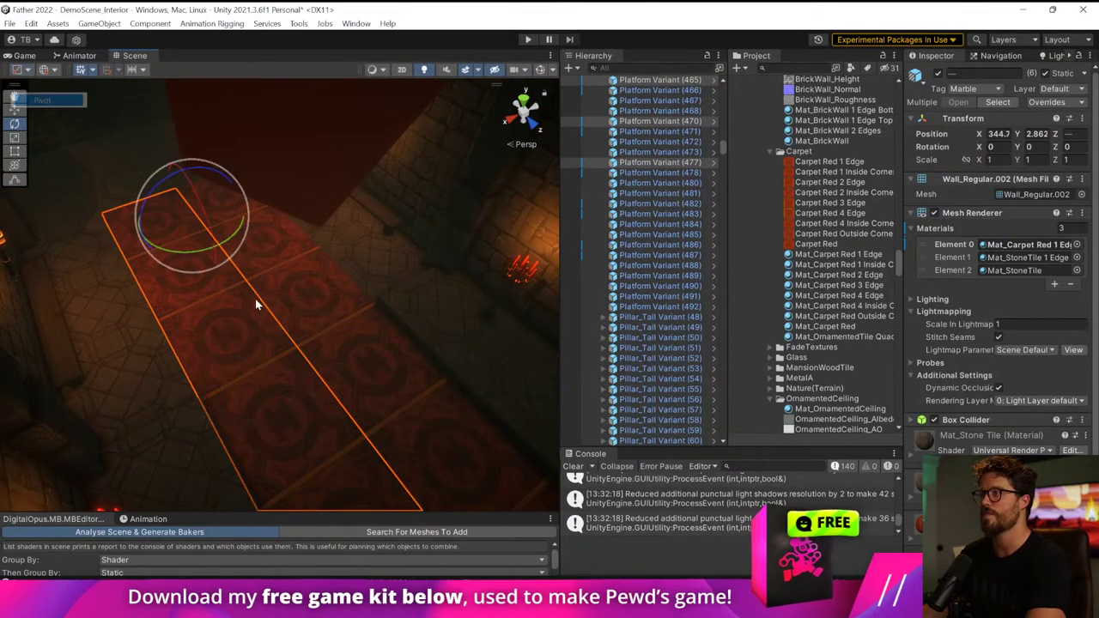
left_click_drag(197, 251, 384, 255)
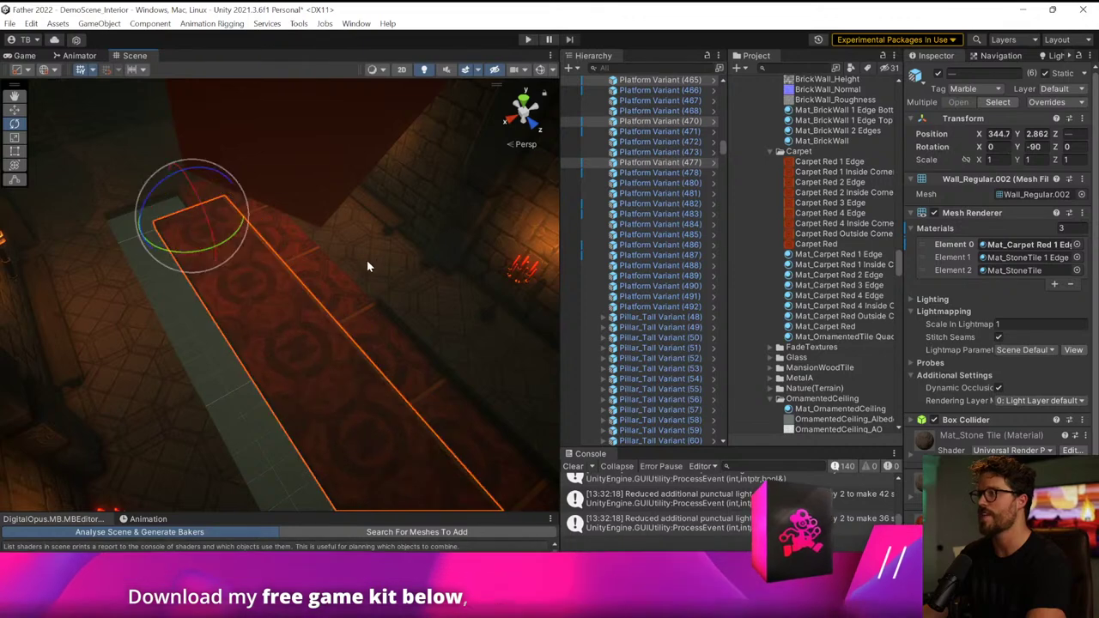
left_click_drag(176, 249, 463, 274)
left_click(14, 110)
left_click_drag(326, 236, 374, 247, "alt")
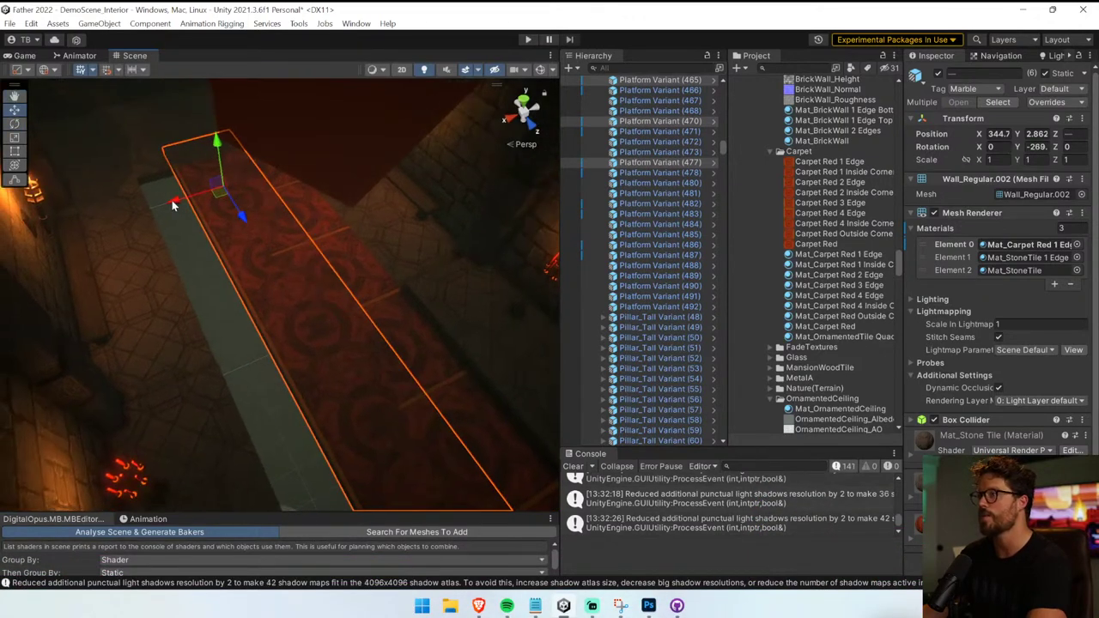
left_click_drag(172, 203, 225, 268)
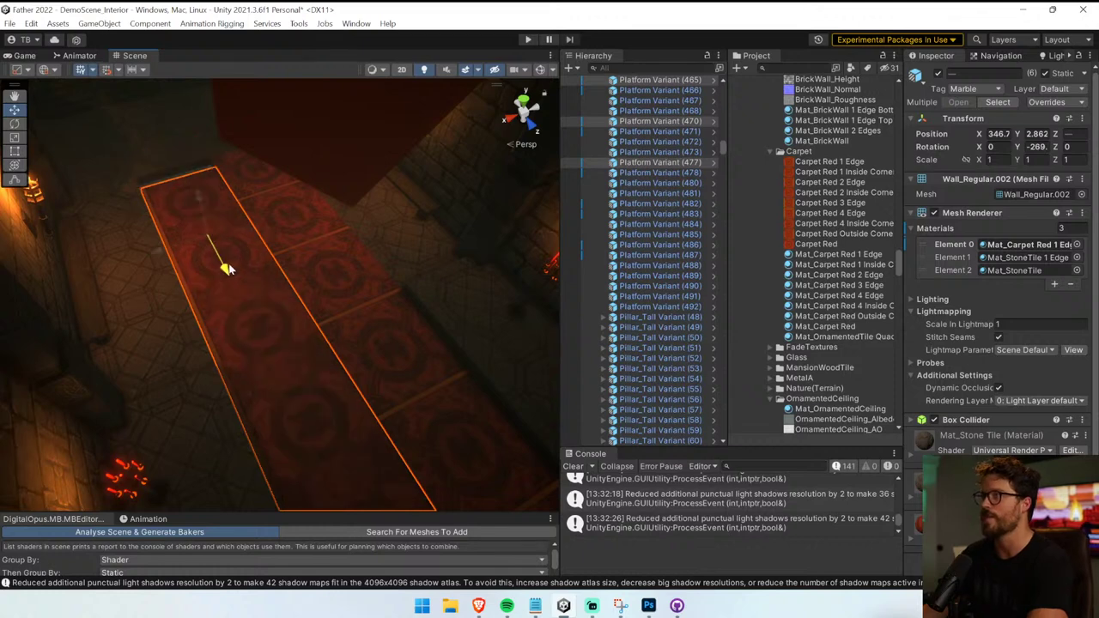
- Select three tiles in the realigned row and reapply their Mat_Carpet Red 1 Edge material to the row
left_click(326, 257)
right_click_drag(326, 258, 228, 295)
left_click(230, 297)
left_click(261, 352, "shift")
left_click(319, 427, "shift")
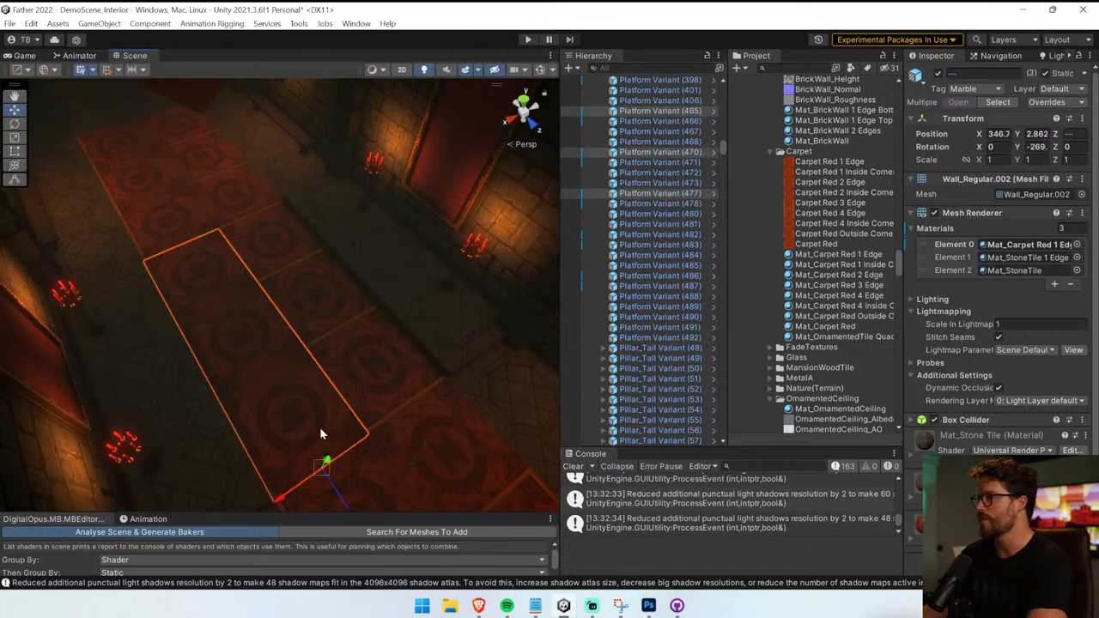
right_click_drag(395, 455, 422, 429)
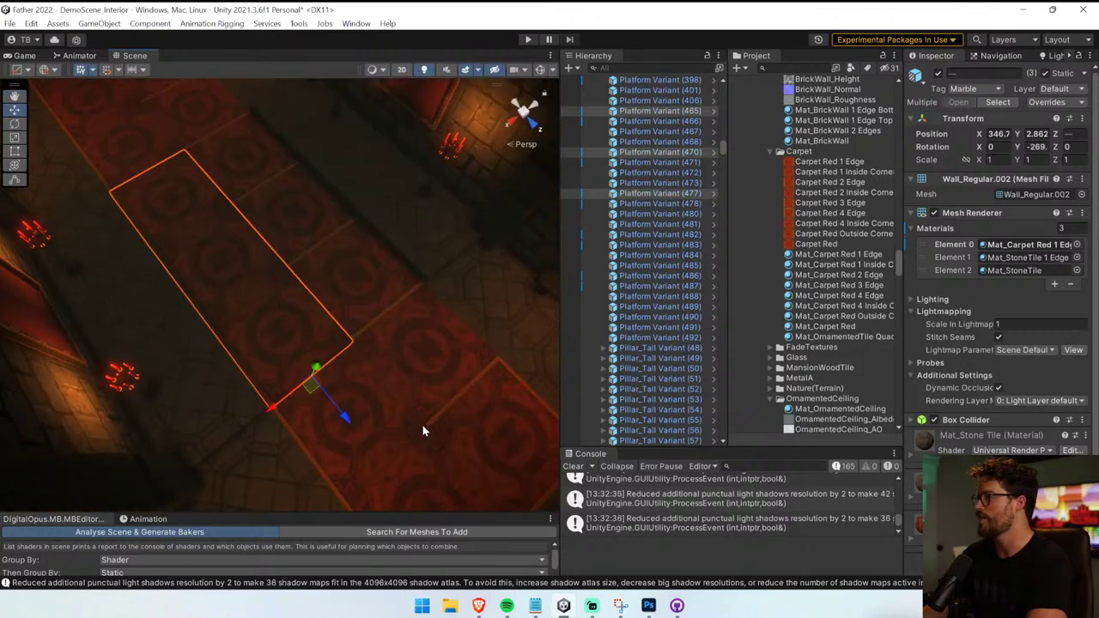
left_click(1013, 246)
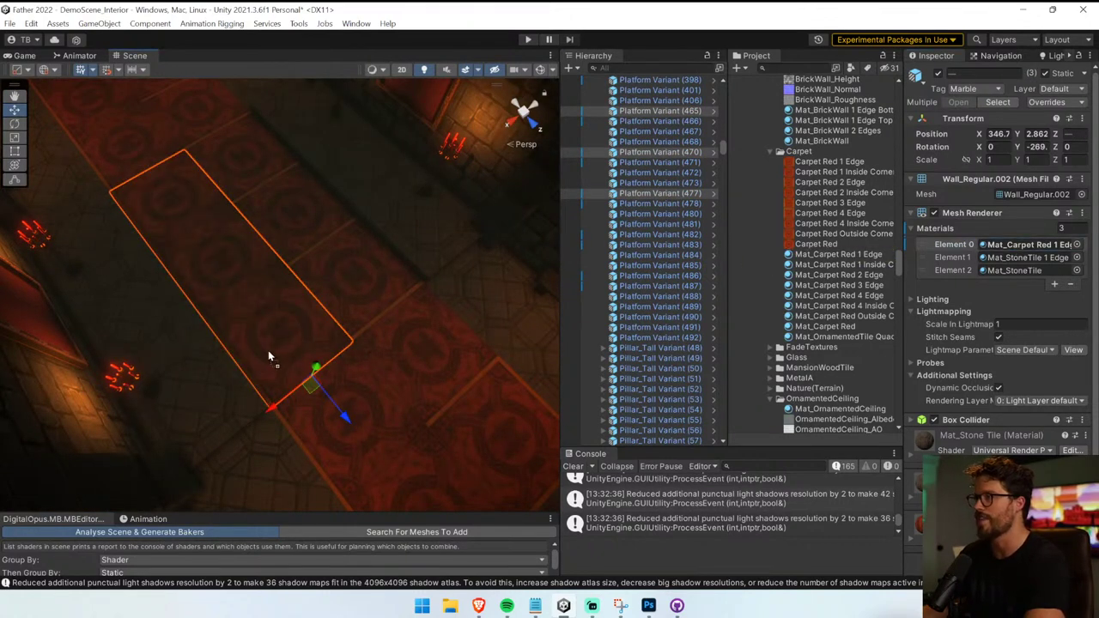
left_click(419, 292)
- Select the row of carpet tiles along the hall's opposite edge, ready for rotation
mouse_move(430, 287)
right_mouse_down()
mouse_move(358, 270)
mouse_move(302, 275)
mouse_move(228, 241)
mouse_move(130, 319)
mouse_move(220, 249)
mouse_move(480, 363)
mouse_move(576, 352)
mouse_move(436, 289)
right_mouse_up()
left_click(350, 304)
left_click(435, 289, "shift")
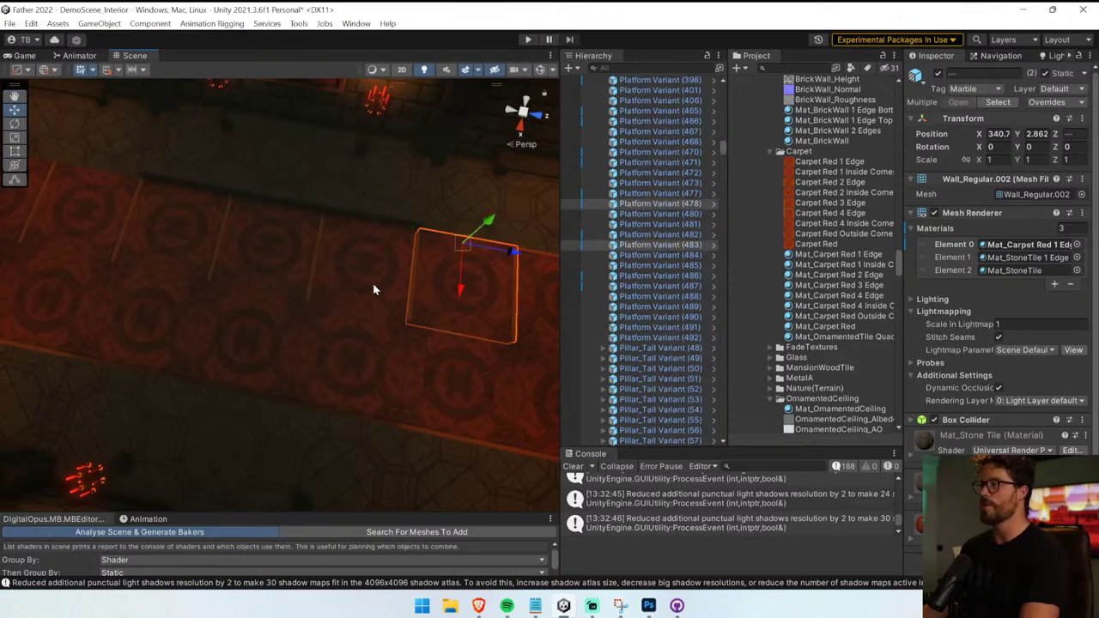
left_click(373, 286, "shift")
left_click(273, 264, "shift")
right_click_drag(194, 255, 448, 277)
left_click(176, 250, "shift")
left_click(229, 243, "shift")
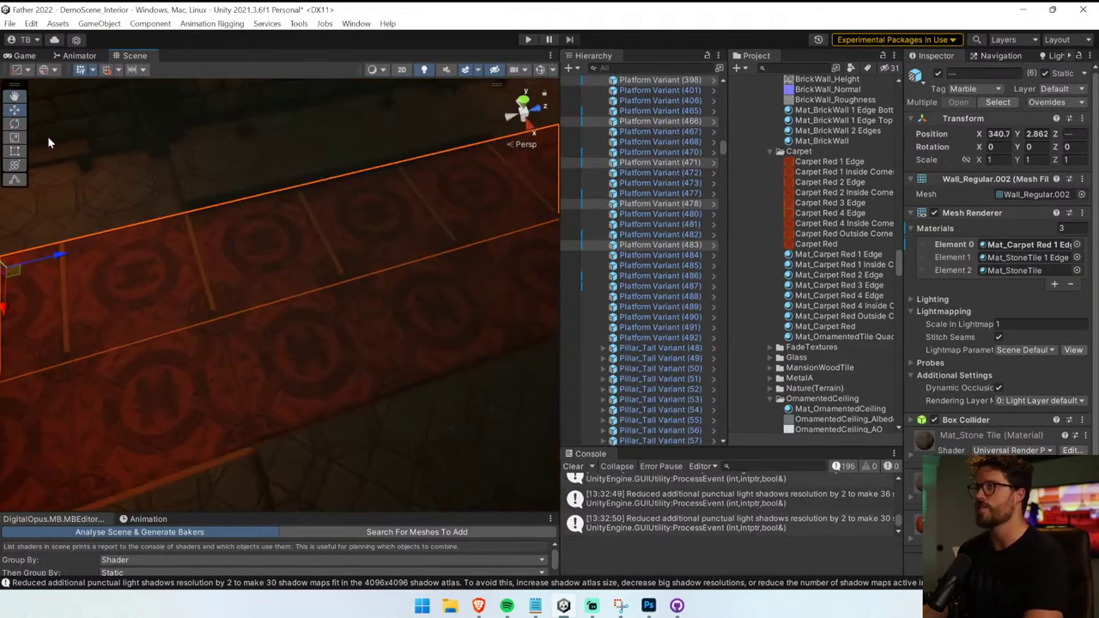
right_click_drag(8, 129, 331, 301)
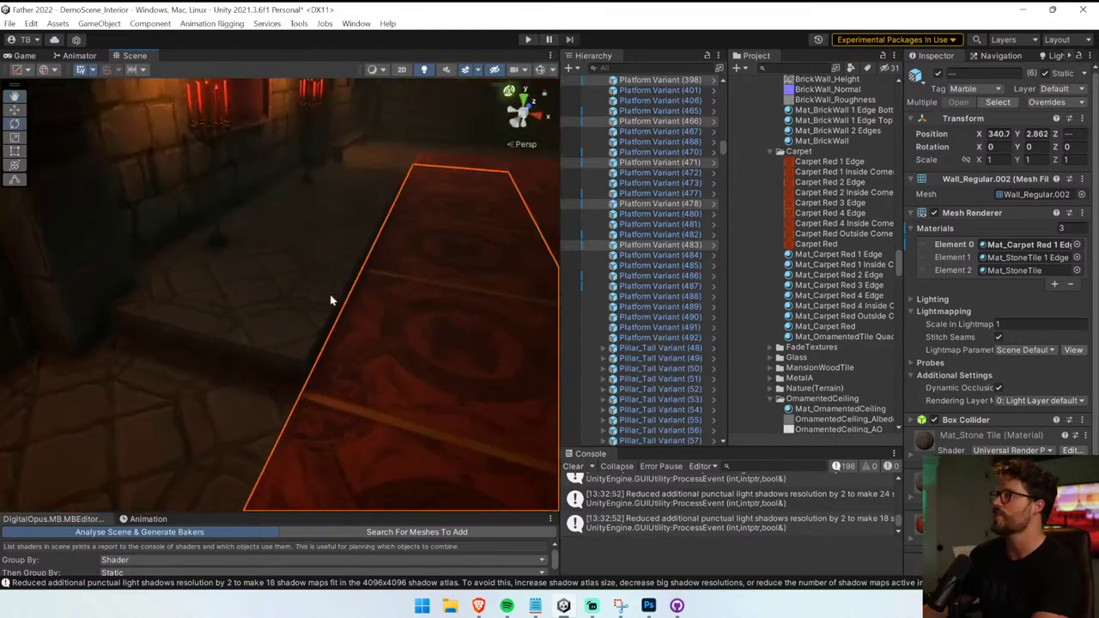
right_click_drag(382, 215, 240, 240)
left_click(235, 244)
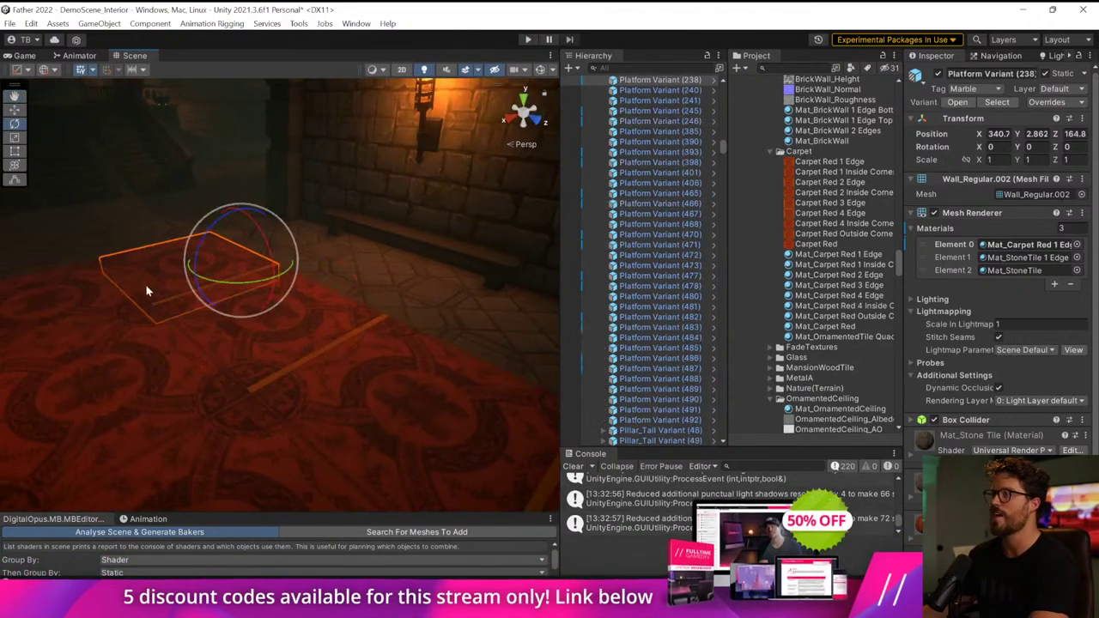
left_click(147, 287, "shift")
right_click_drag(206, 320, 3, 122)
key("w")
left_click_drag(178, 343, 173, 321, "ctrl")
left_click(384, 375)
right_click_drag(384, 375, 583, 459)
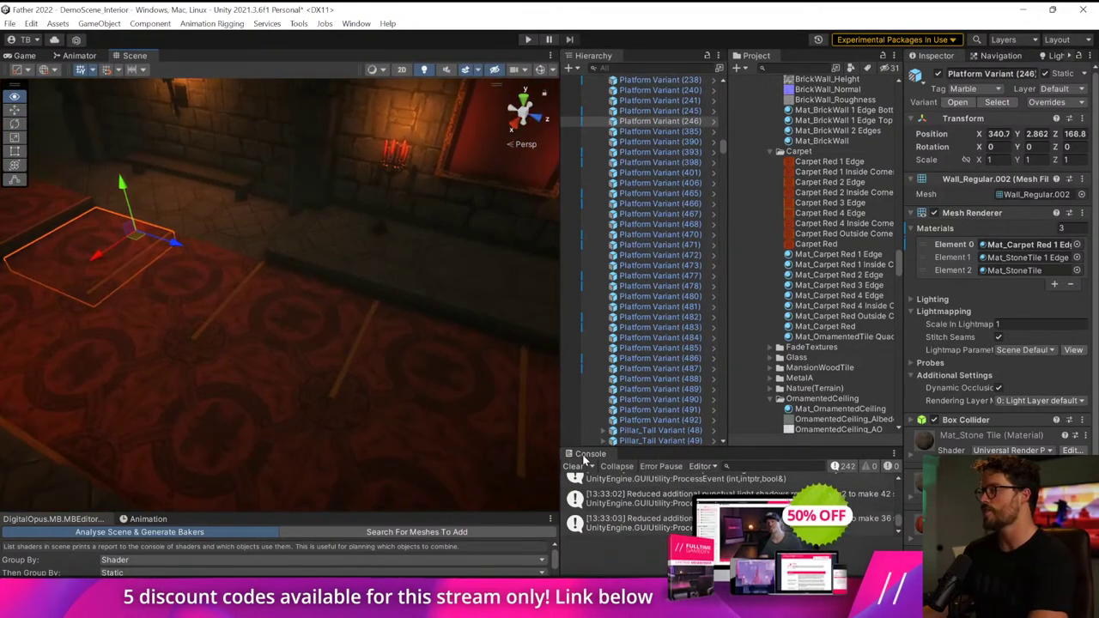
key("ctrl+z")
key("ctrl+z")
- Enlarge the scene view and select the six tiles along the carpet's opposite edge, starting with Platform Variant (483)
right_click_drag(312, 358, 558, 322)
left_click_drag(558, 322, 656, 316)
left_click(549, 277)
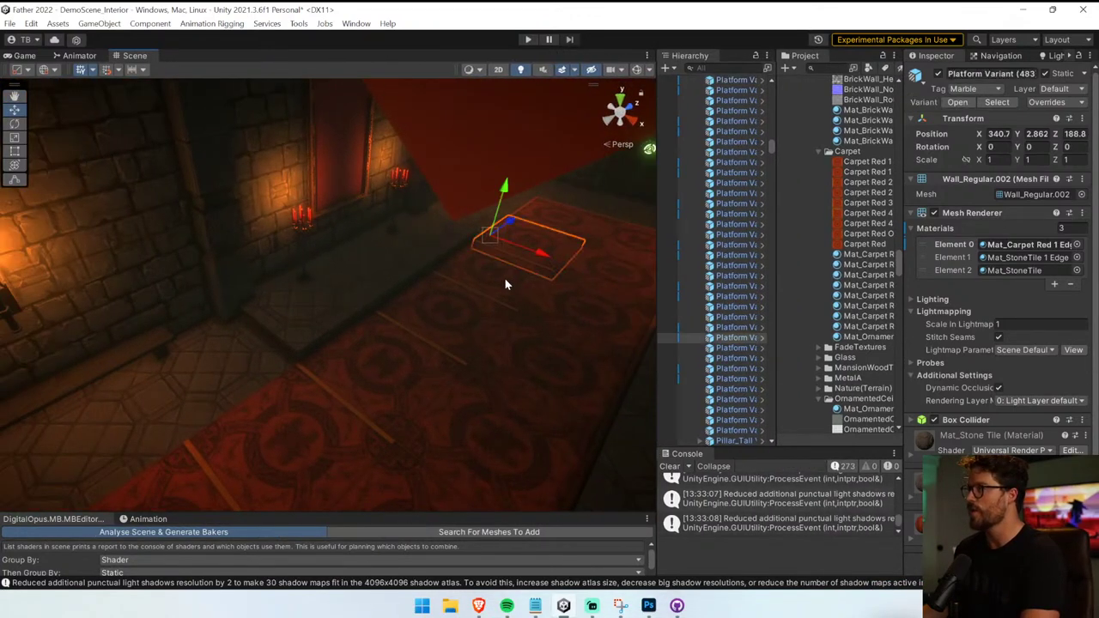
left_click(503, 277, "shift")
left_click(455, 312, "shift")
right_click_drag(463, 362, 435, 364)
left_click(405, 383, "shift")
left_click(371, 405, "shift")
right_click_drag(464, 420, 266, 420)
left_click(262, 419, "shift")
right_click_drag(326, 404, 354, 438)
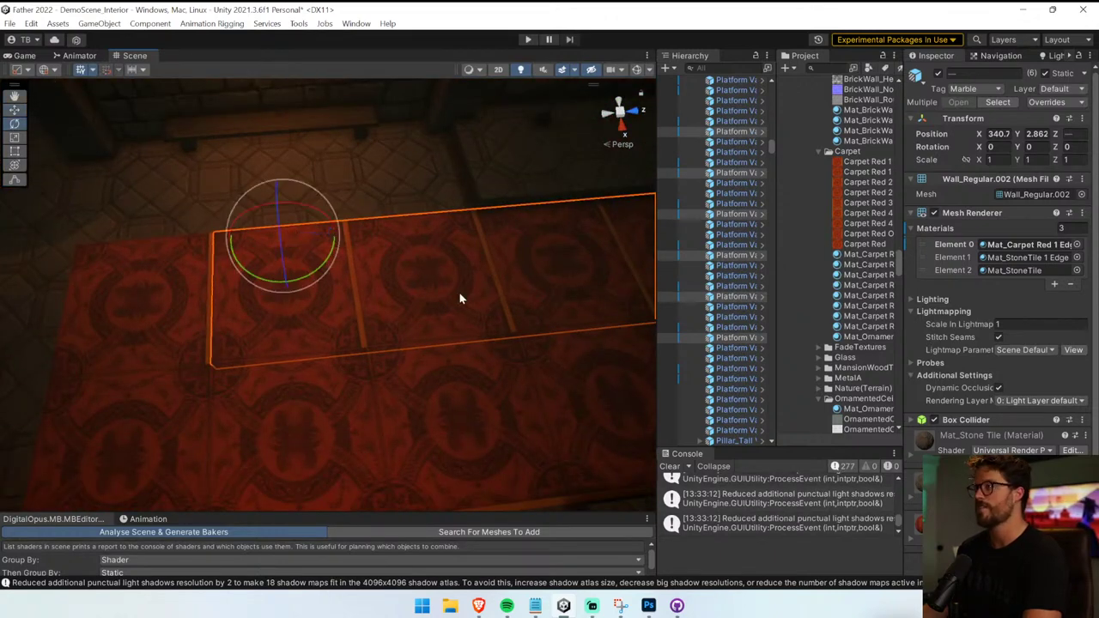
- Rotate the six selected tiles to -90 degrees about Y and shift them to X 342.7, aligning the row along the carpet
left_click_drag(319, 274, 538, 316)
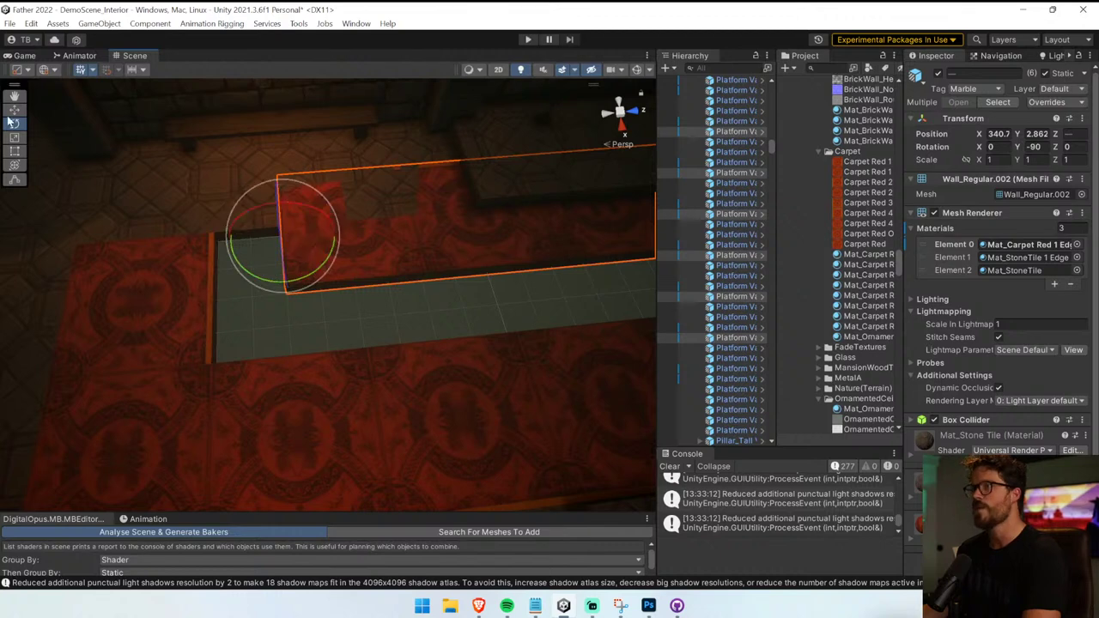
left_click(11, 113)
right_click_drag(266, 157, 346, 164)
left_click_drag(346, 163, 135, 316, "alt")
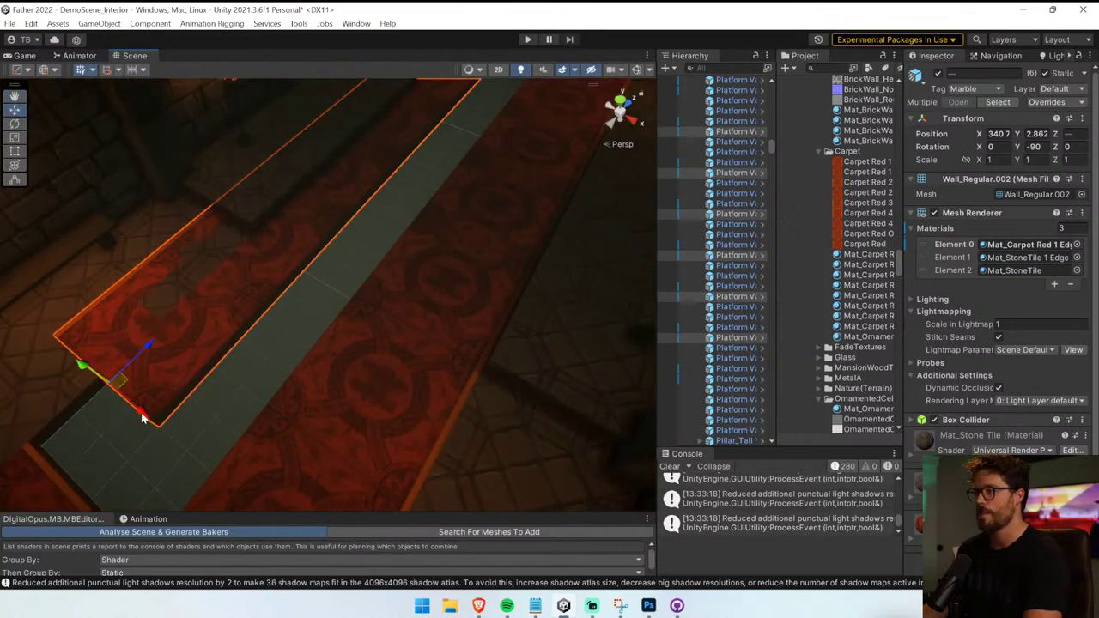
left_click_drag(143, 418, 208, 444)
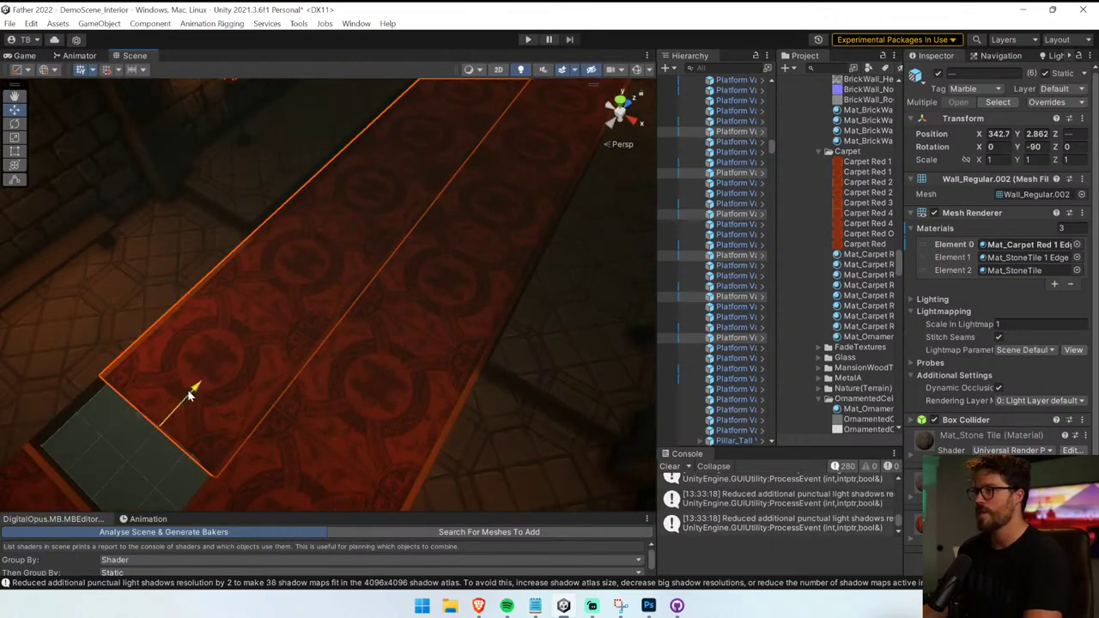
left_click_drag(192, 394, 132, 461)
left_click_drag(266, 391, 557, 462, "alt")
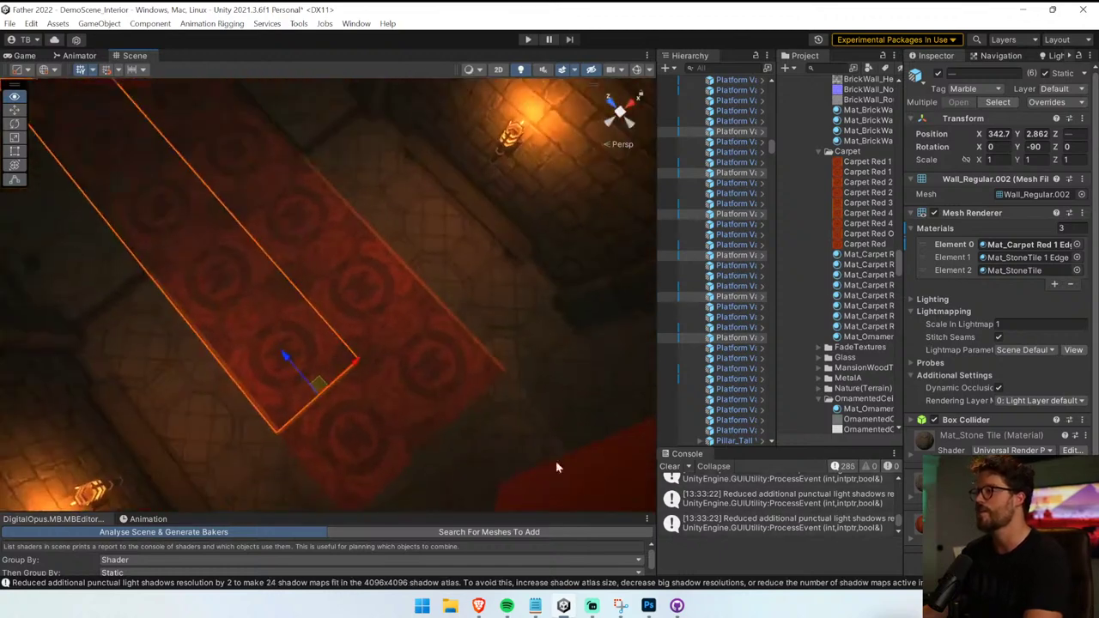
- Rotate the end tile, Platform Variant (238), around its centre to -90 degrees about Y so its border follows the carpet edge
left_click(395, 422)
left_click_drag(488, 388, 785, 361, "alt")
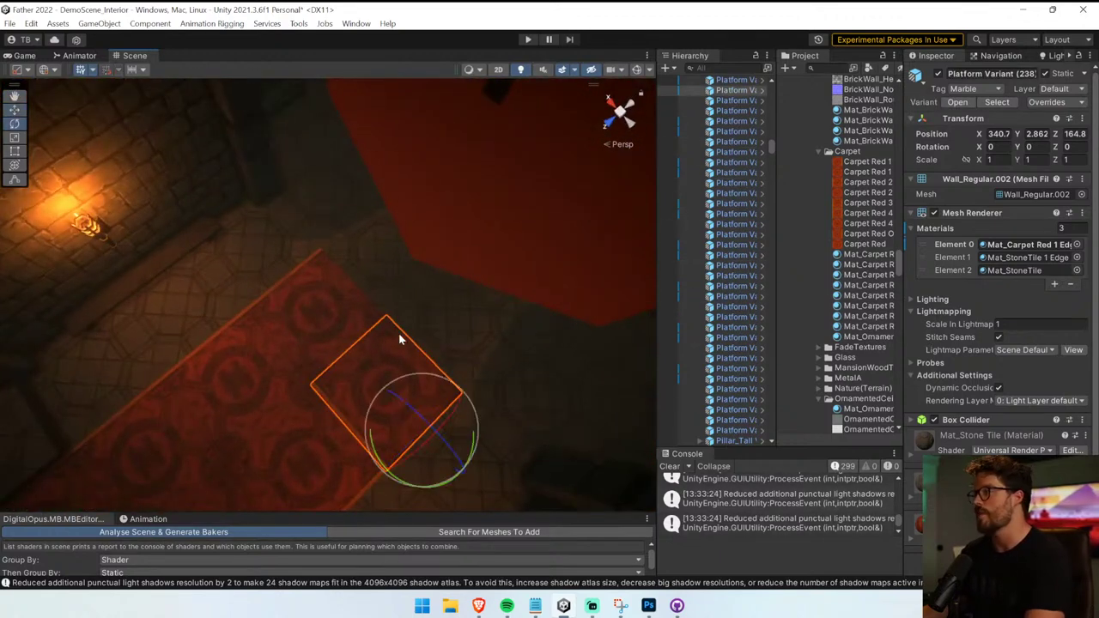
left_click(24, 70)
left_click(34, 86)
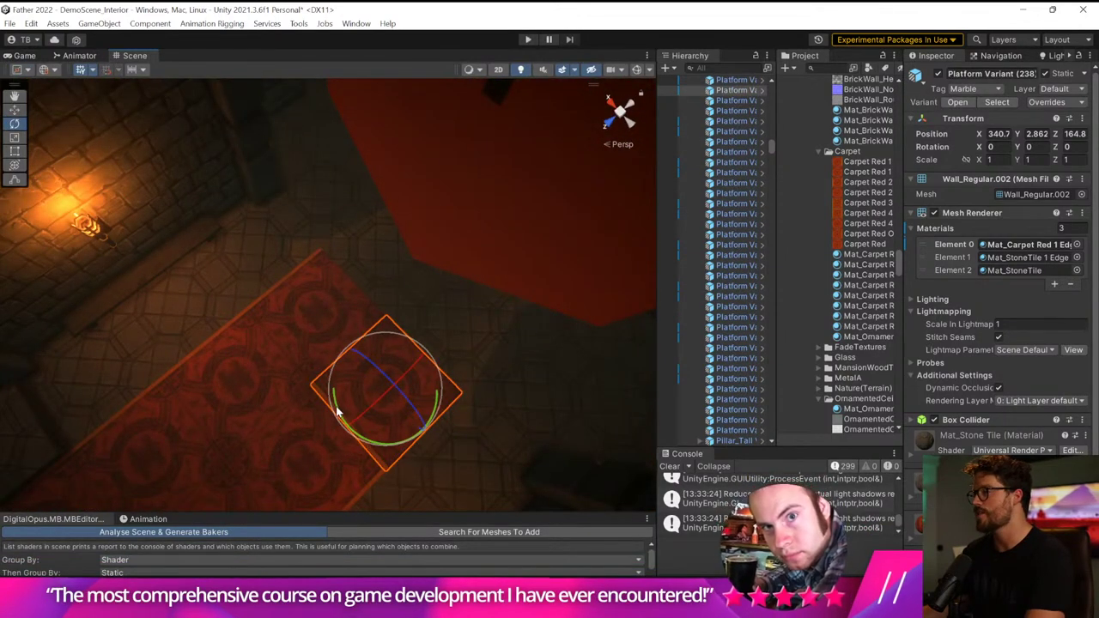
left_click_drag(338, 412, 261, 373)
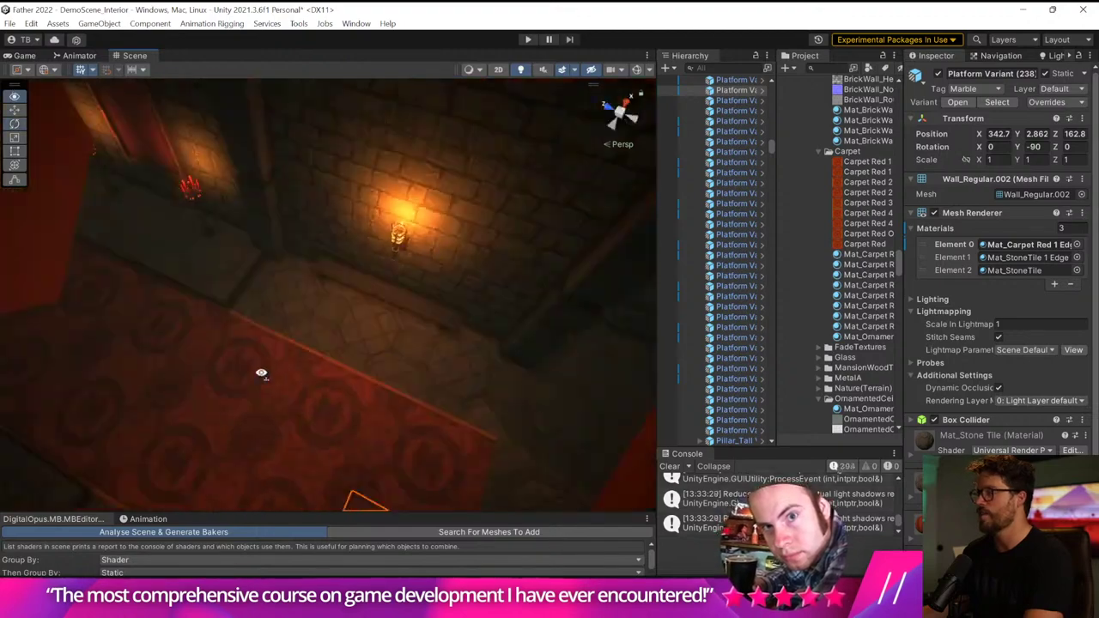
right_click_drag(261, 373, 512, 50)
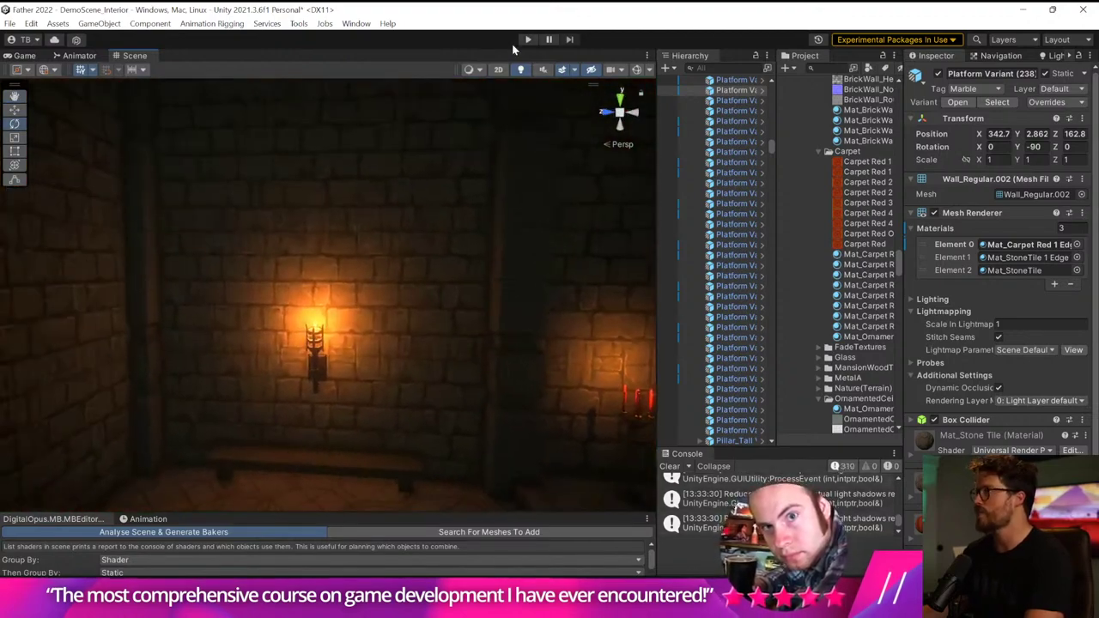
- Play-test the dungeon to view the carpet and performance statistics in game, and stop play mode
left_click(527, 40)
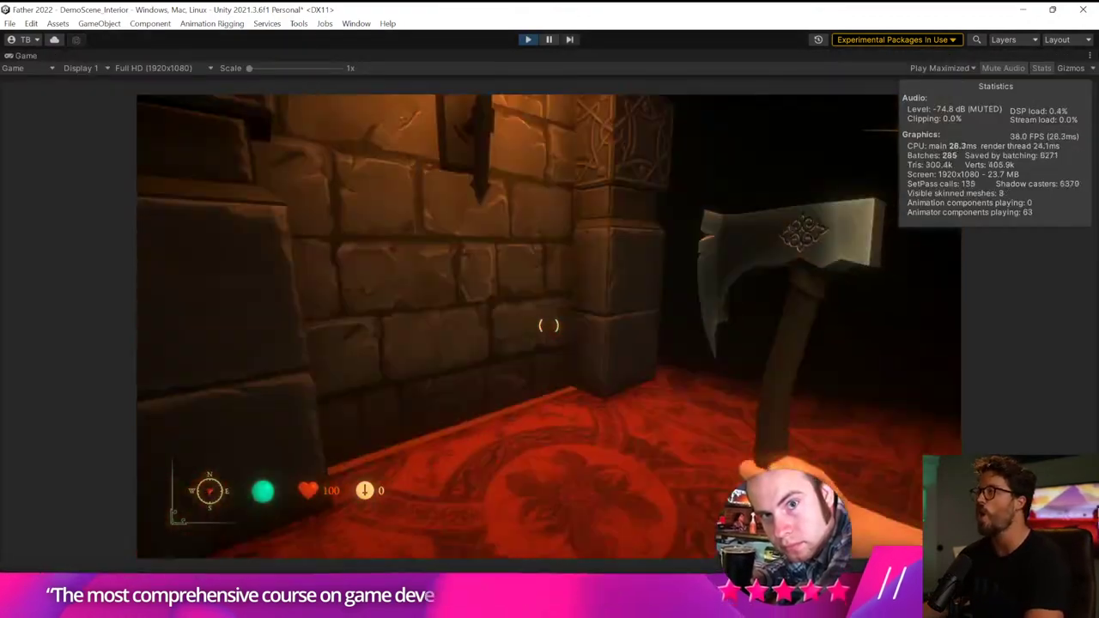
key("w")
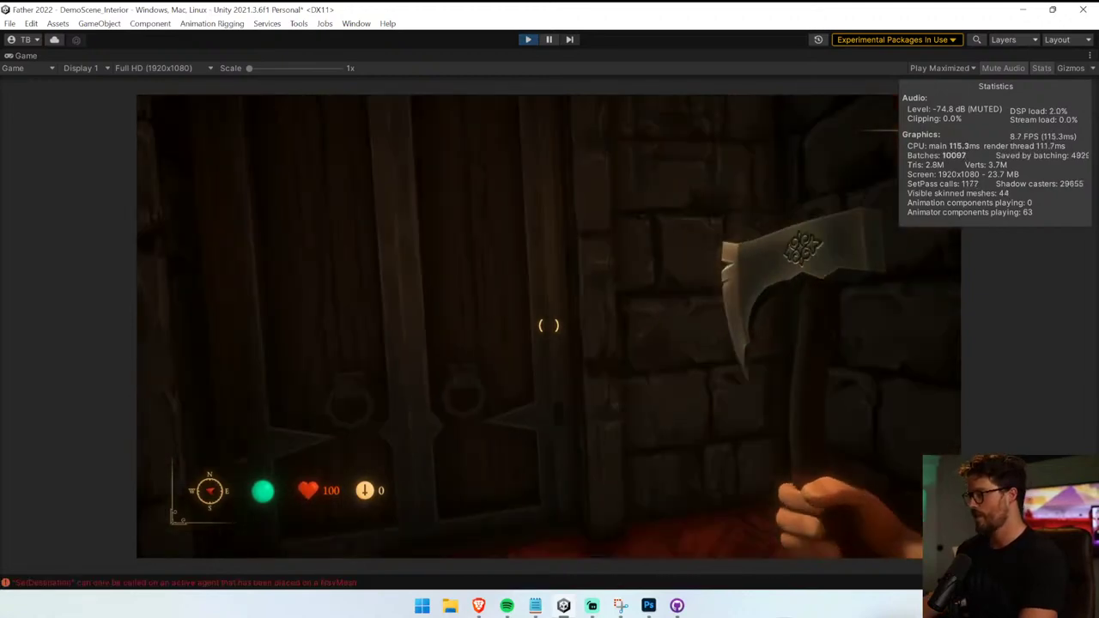
key("ctrl+p")
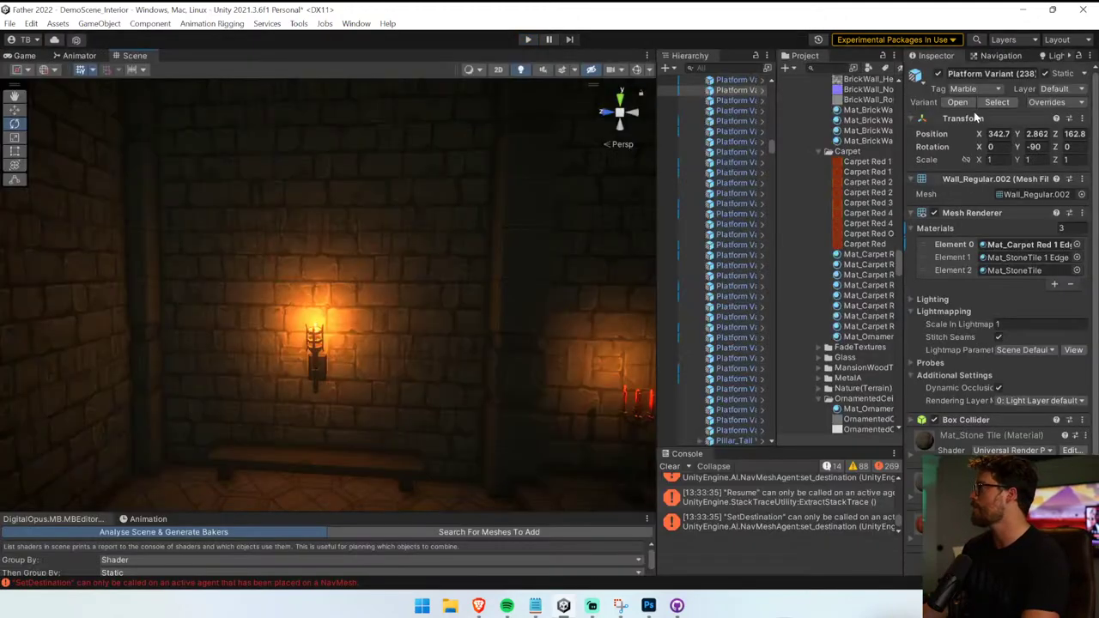
- Rebake the scene's occlusion culling data, enlarge the Hierarchy and Project areas, and return to the tile's properties
left_click_drag(900, 97, 736, 97)
left_click(956, 55)
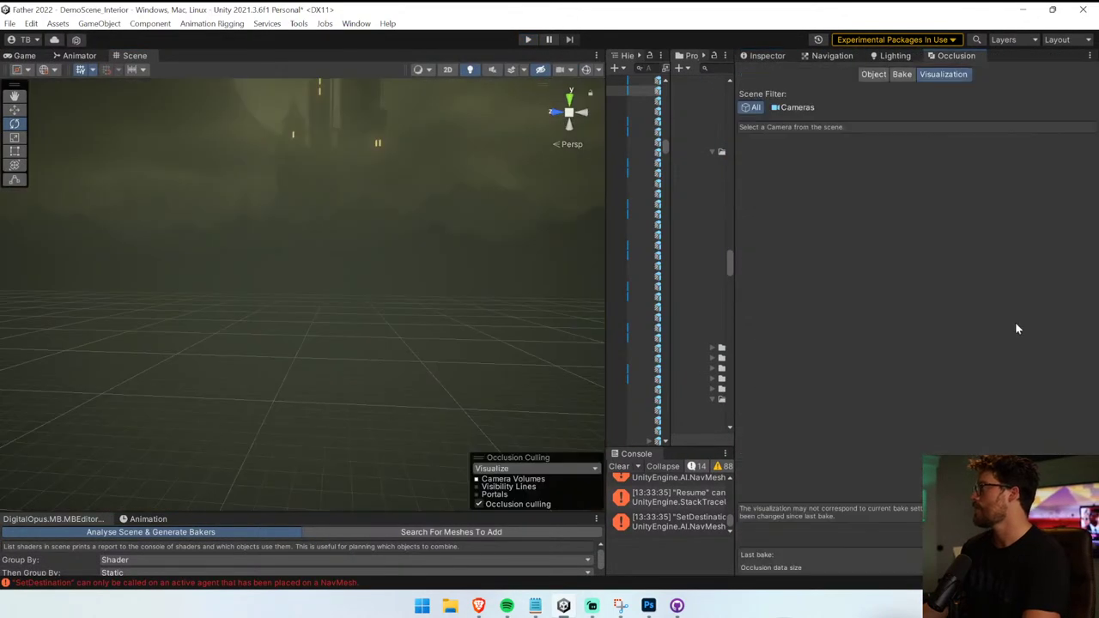
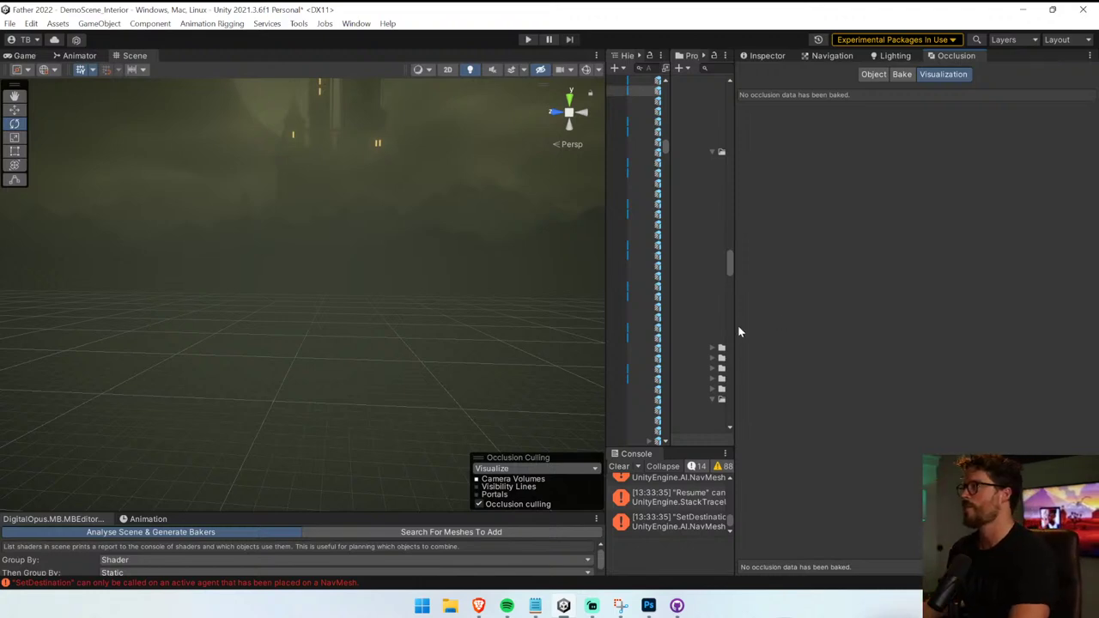
left_click_drag(607, 298, 431, 298)
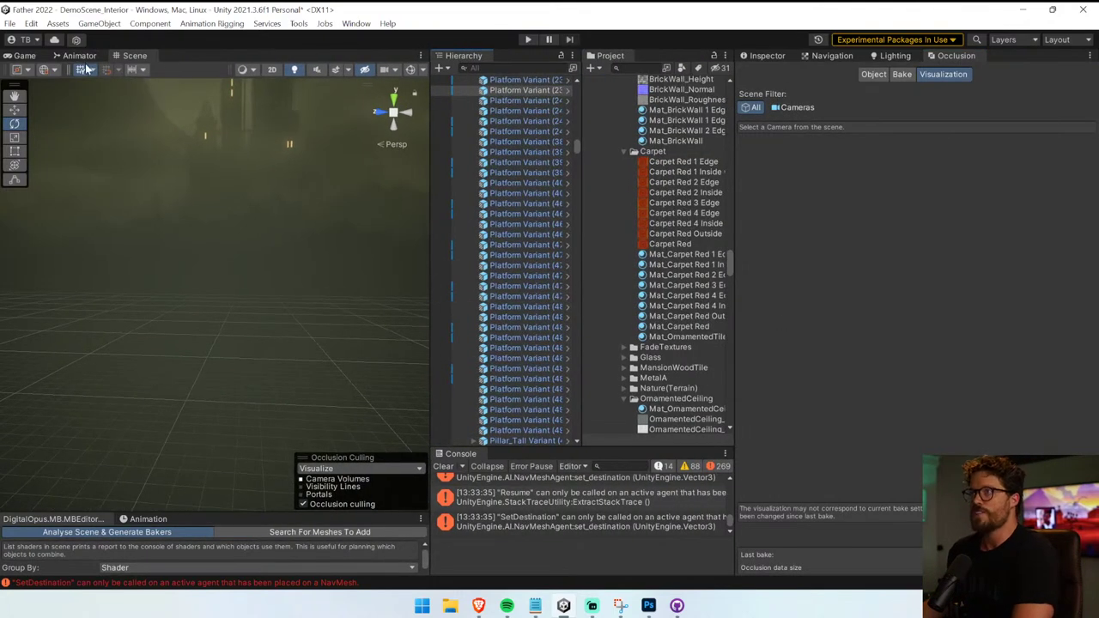
left_click(764, 56)
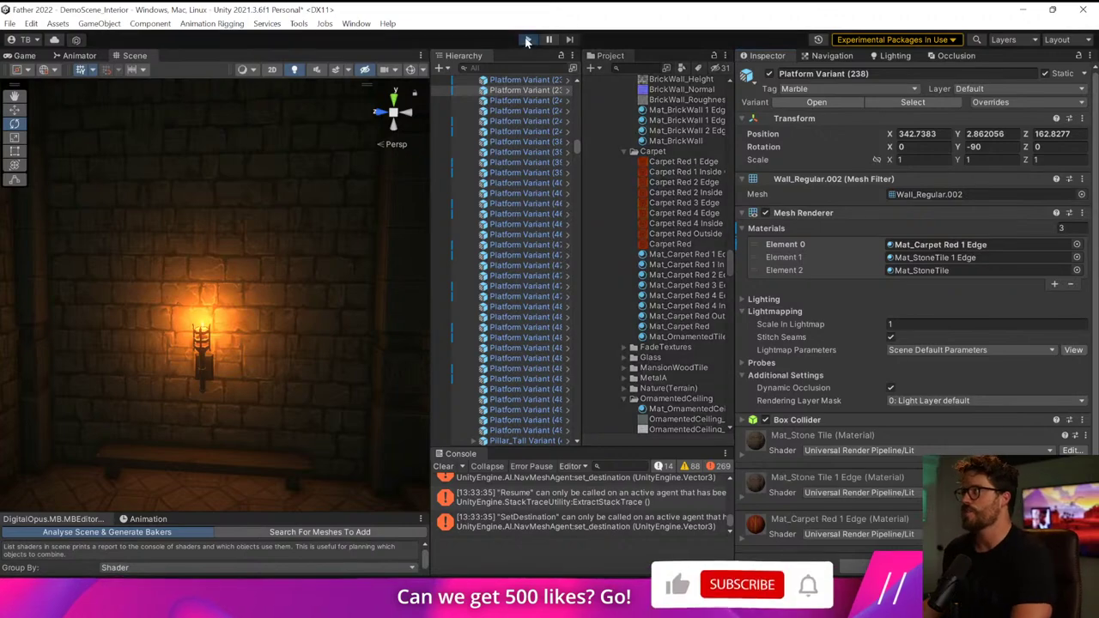
- Play-test the level again, walking into the hall to examine the carpet and statistics, and return to the scene's carpet edge
key("ctrl+p")
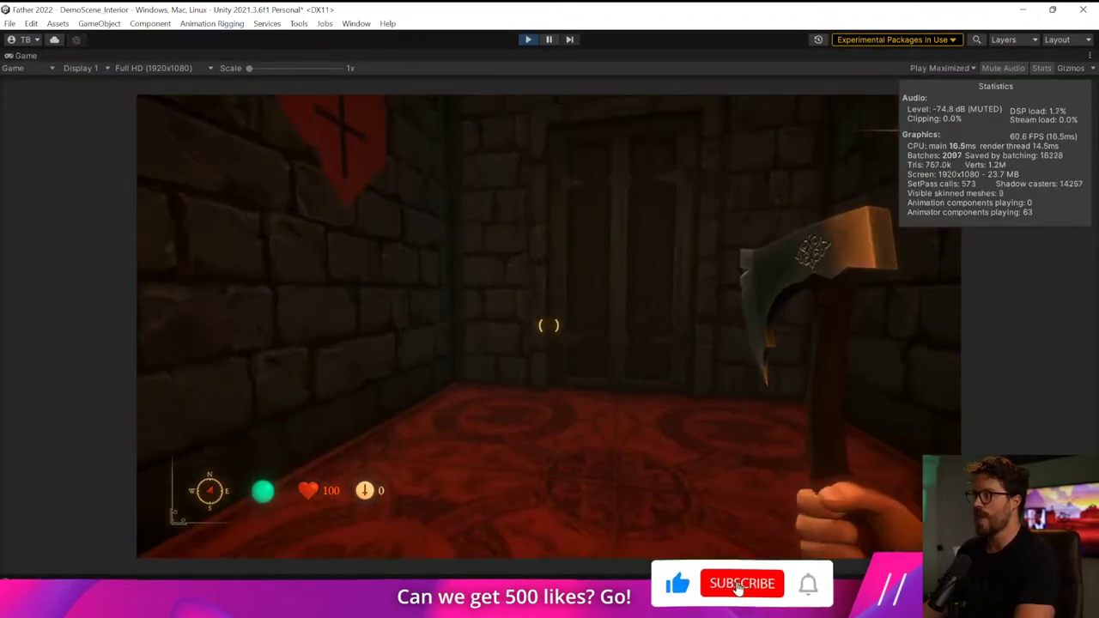
key("w")
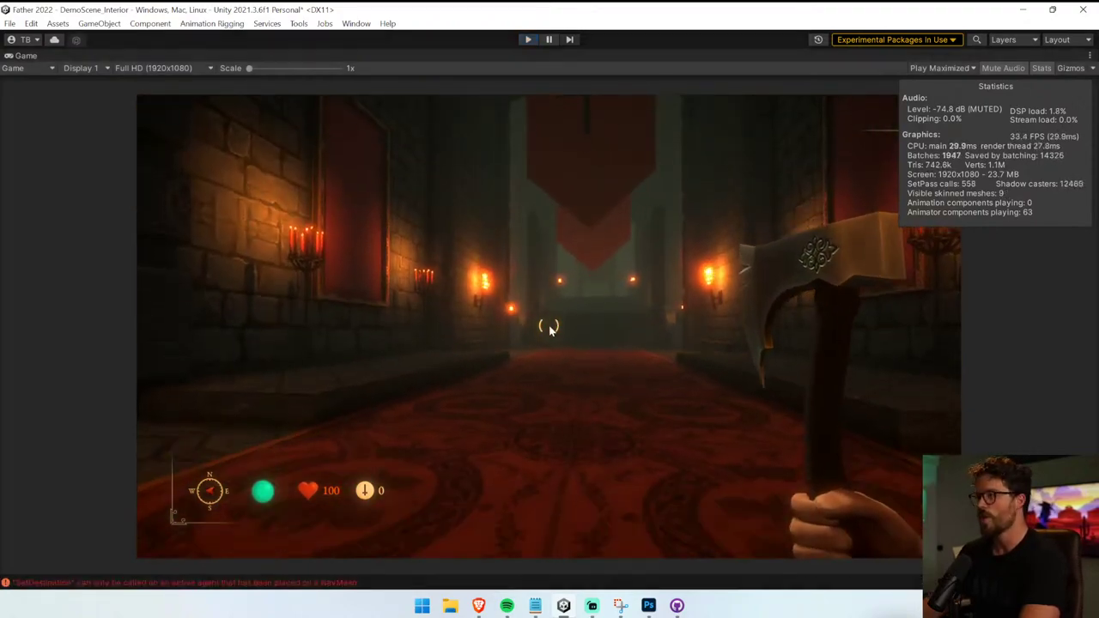
key("ctrl+p")
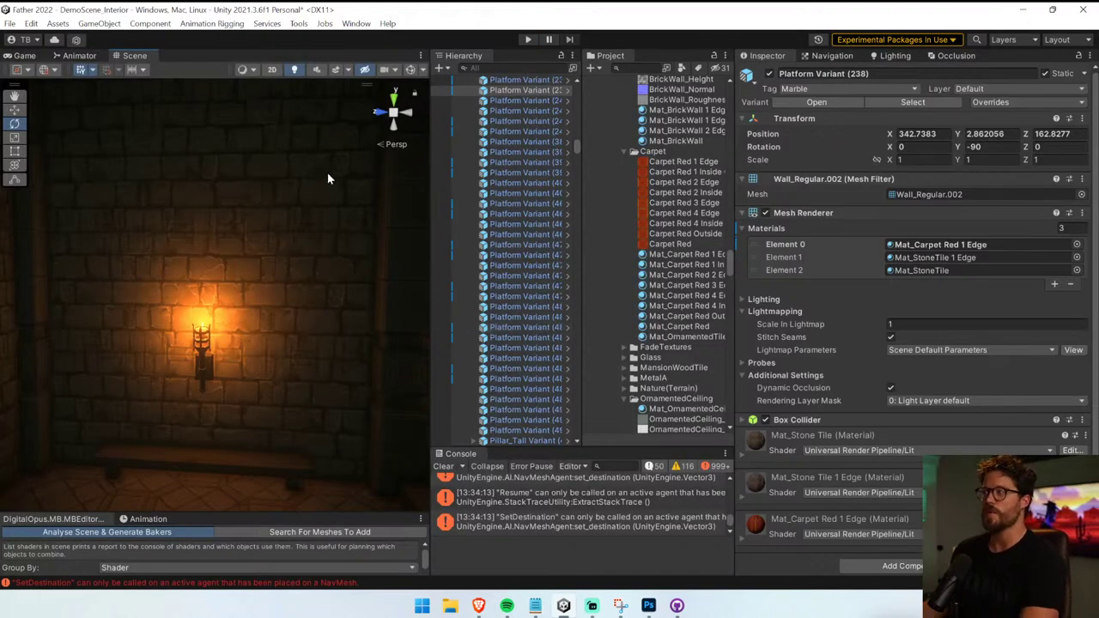
right_click_drag(328, 178, 452, 290)
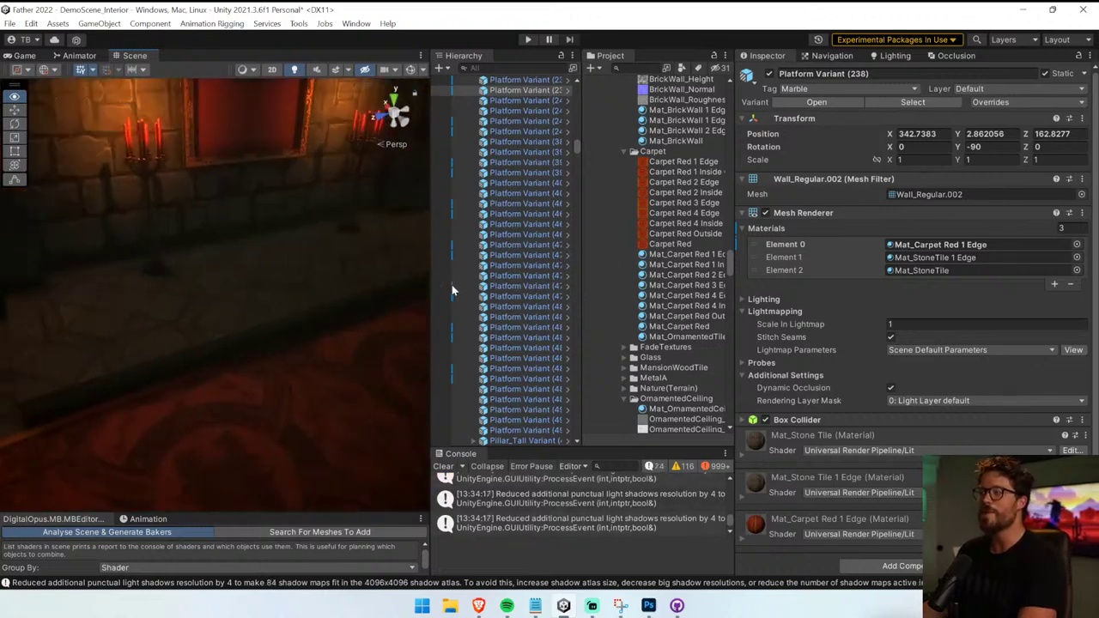
- Try the Mat_StoneTile 1 Corner material on the raised platform tiles beside the carpet, and undo it
left_click_drag(429, 300, 756, 292)
right_click_drag(567, 269, 675, 319)
left_click(238, 317)
left_click(268, 244, "shift")
left_click(283, 193, "shift")
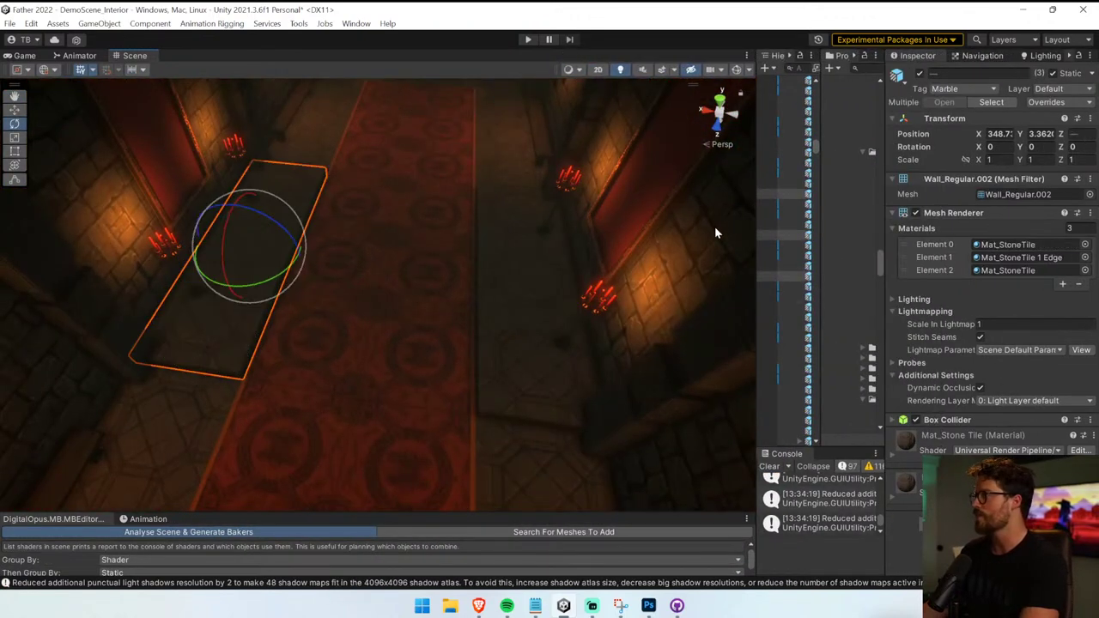
left_click_drag(754, 217, 536, 212)
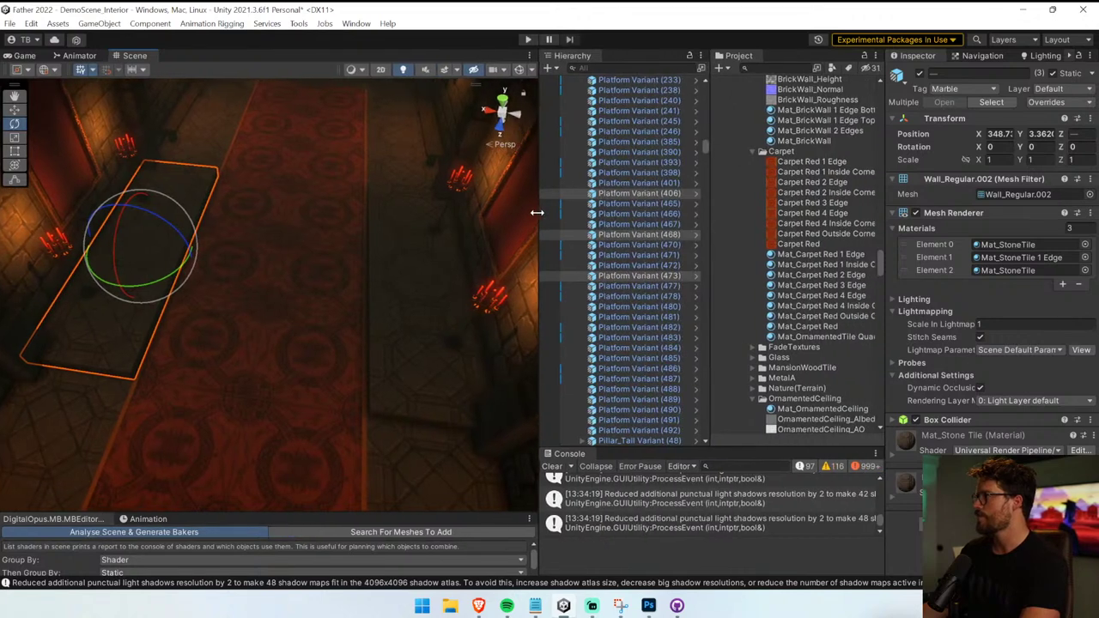
left_click(1021, 257)
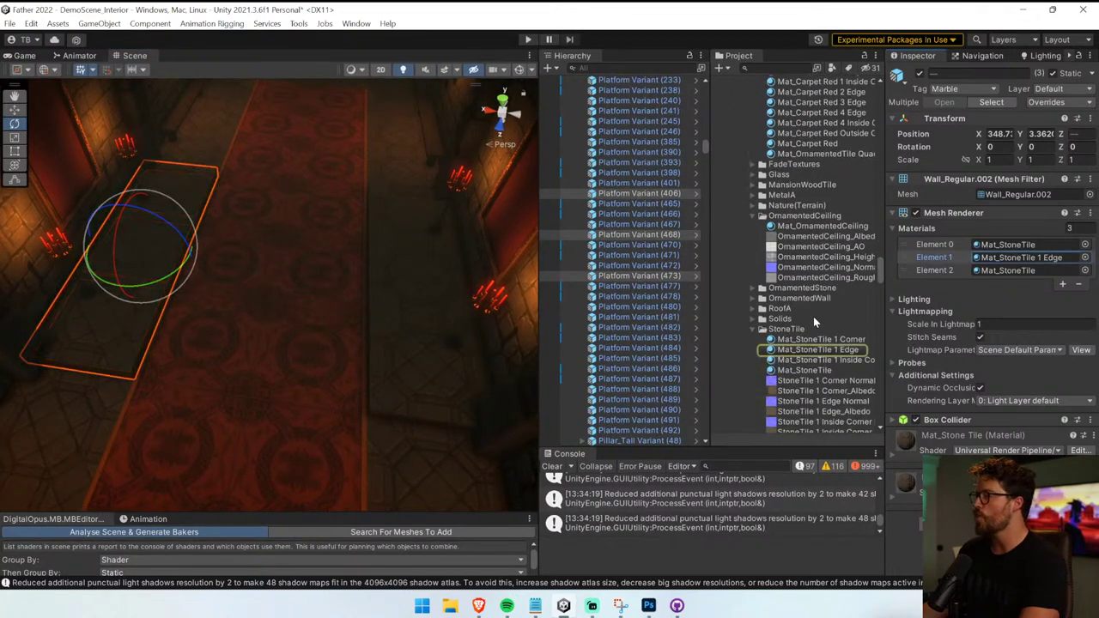
scroll(820, 352, "down", 3)
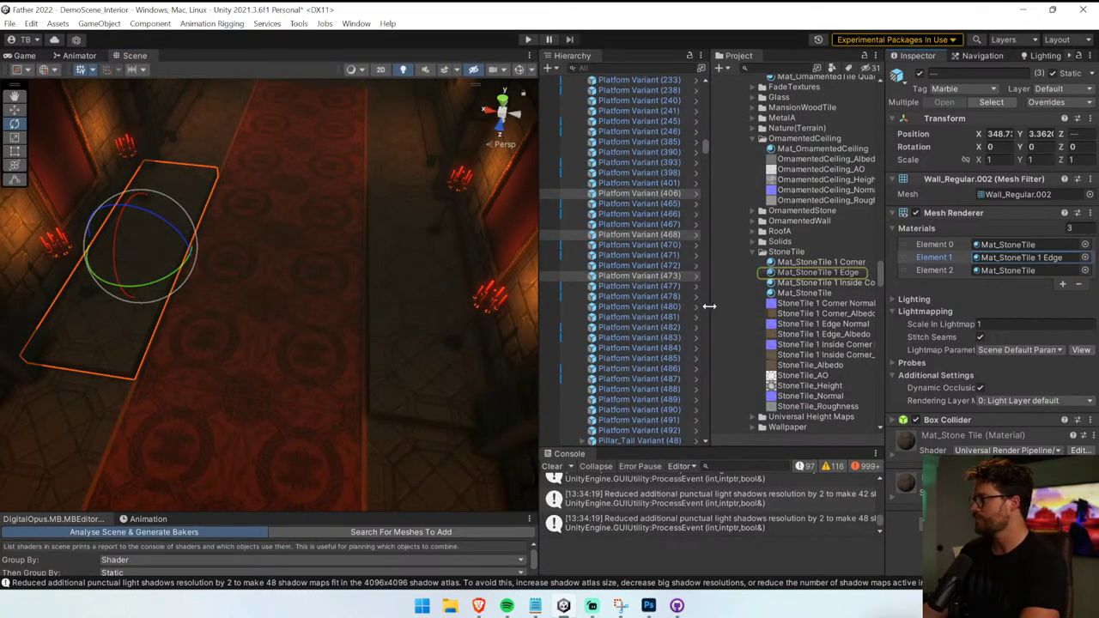
left_click_drag(709, 305, 661, 313)
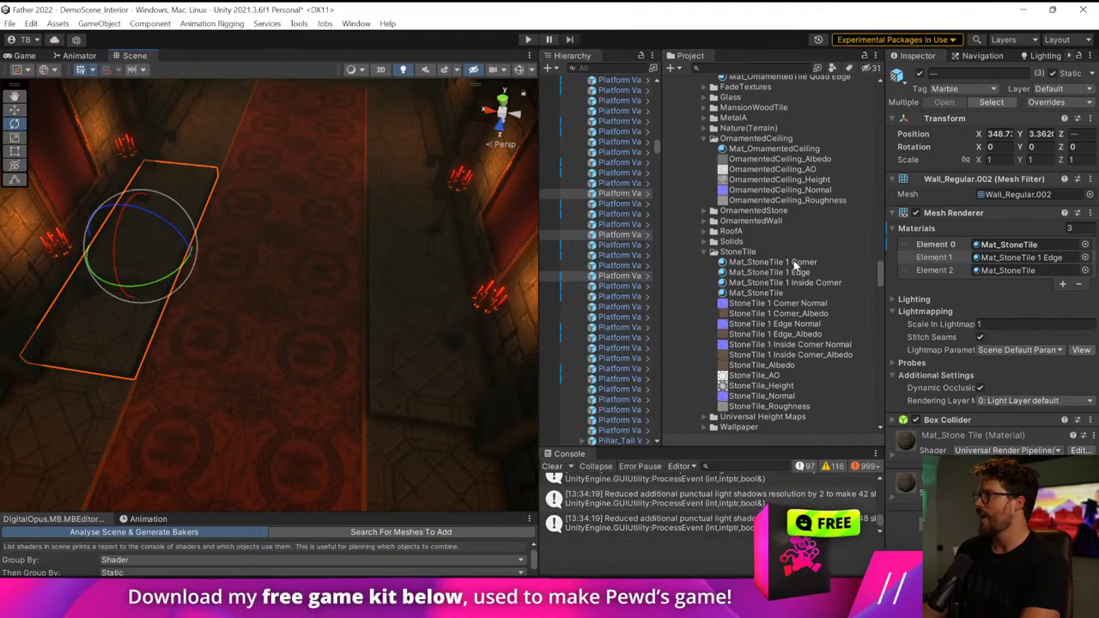
left_click_drag(793, 260, 203, 193)
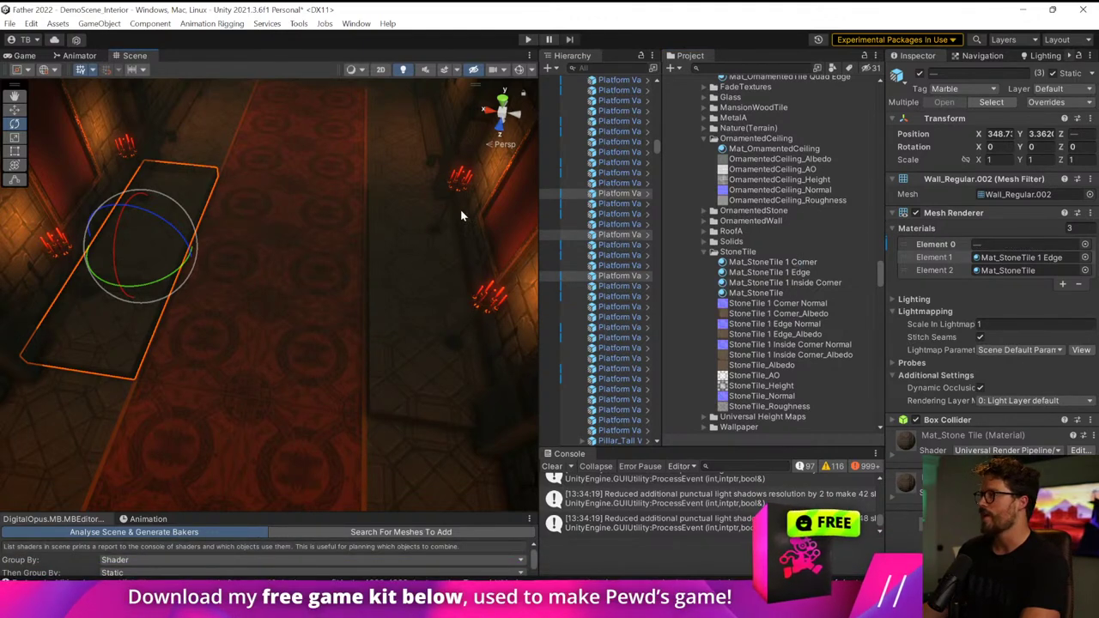
key("ctrl+z")
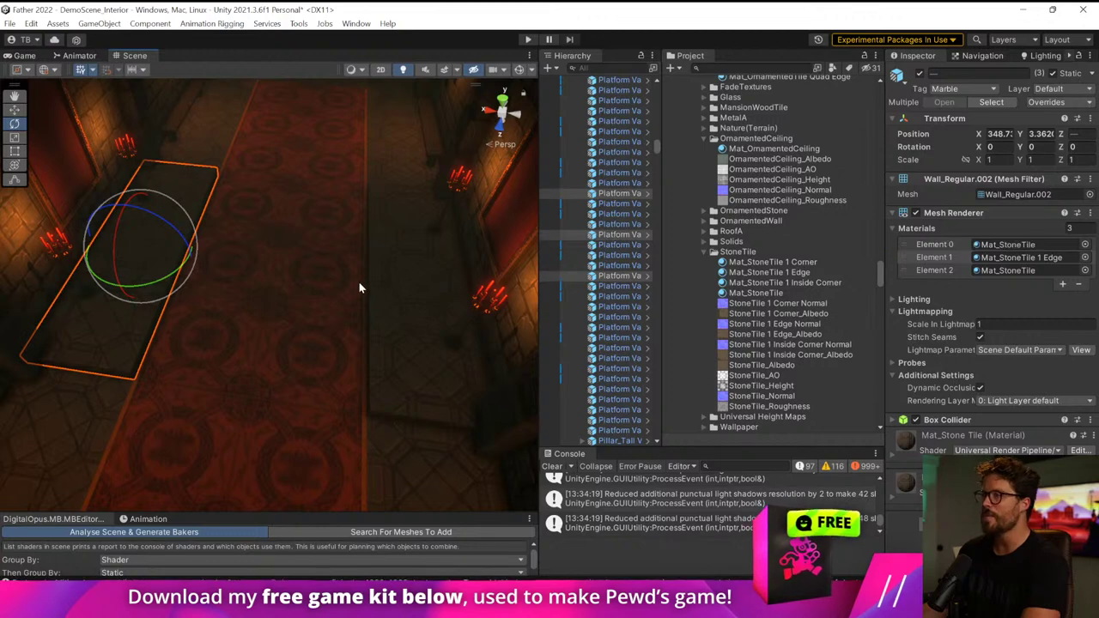
- Locate the Mat_Carpet Red 1 Edge material from a carpet tile and apply the red carpet edge materials to the raised side platforms
right_click_drag(358, 281, 292, 278)
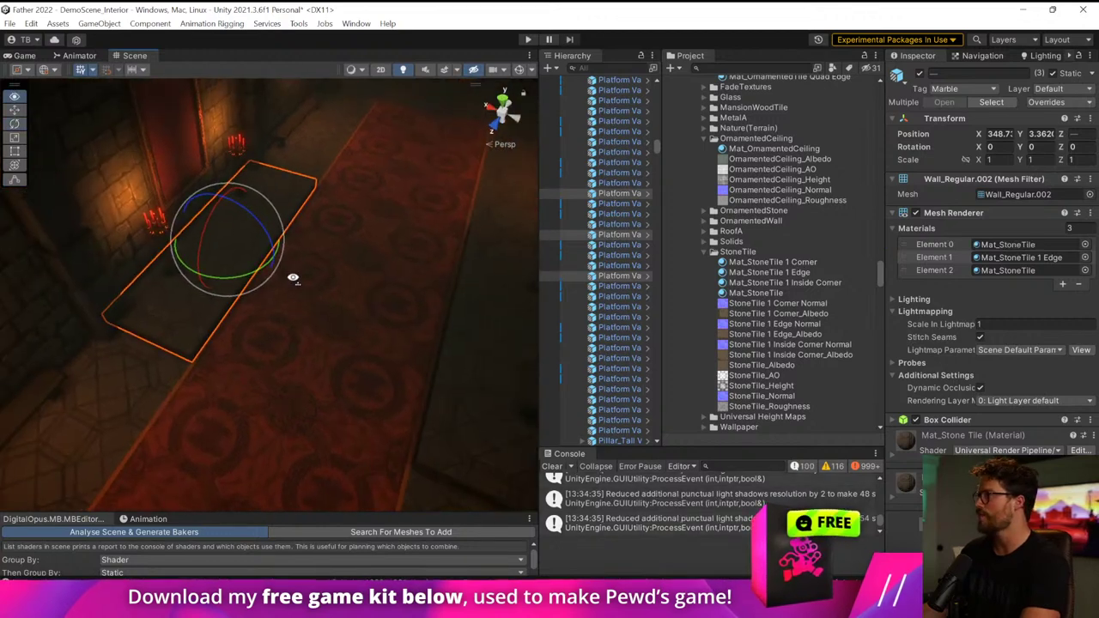
left_click(377, 315)
left_click(1012, 245)
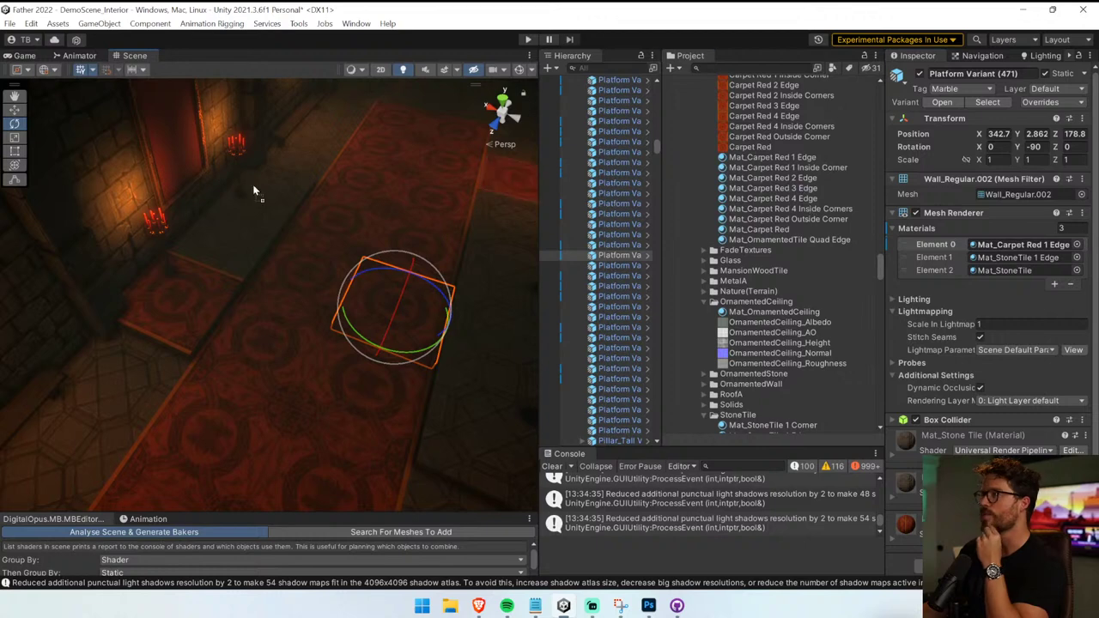
right_click_drag(277, 201, 335, 210)
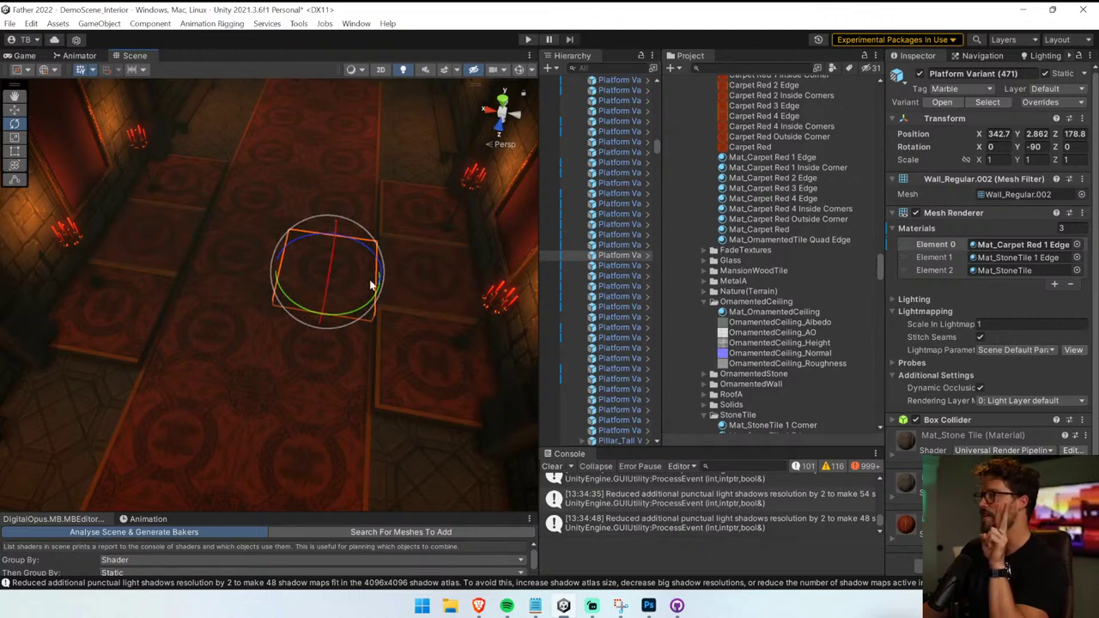
- Rotate the three raised carpet tiles on the first side of the hall about Y so their gold borders follow the platform's outer edges
right_click_drag(369, 280, 258, 286)
left_click(256, 287)
left_click_drag(206, 317, 290, 327)
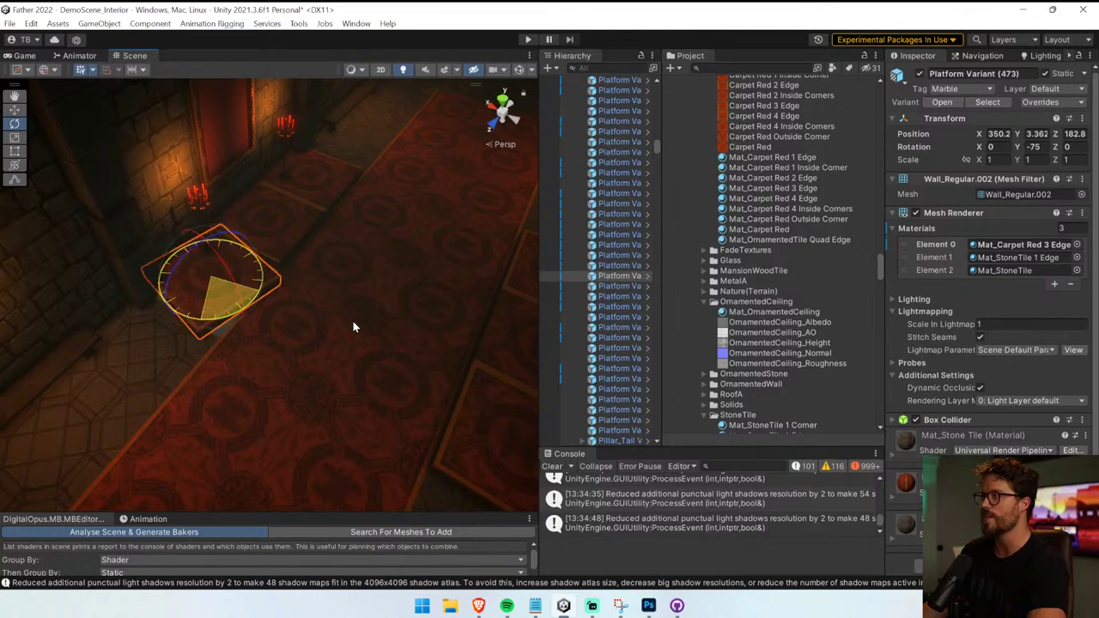
left_click(311, 227)
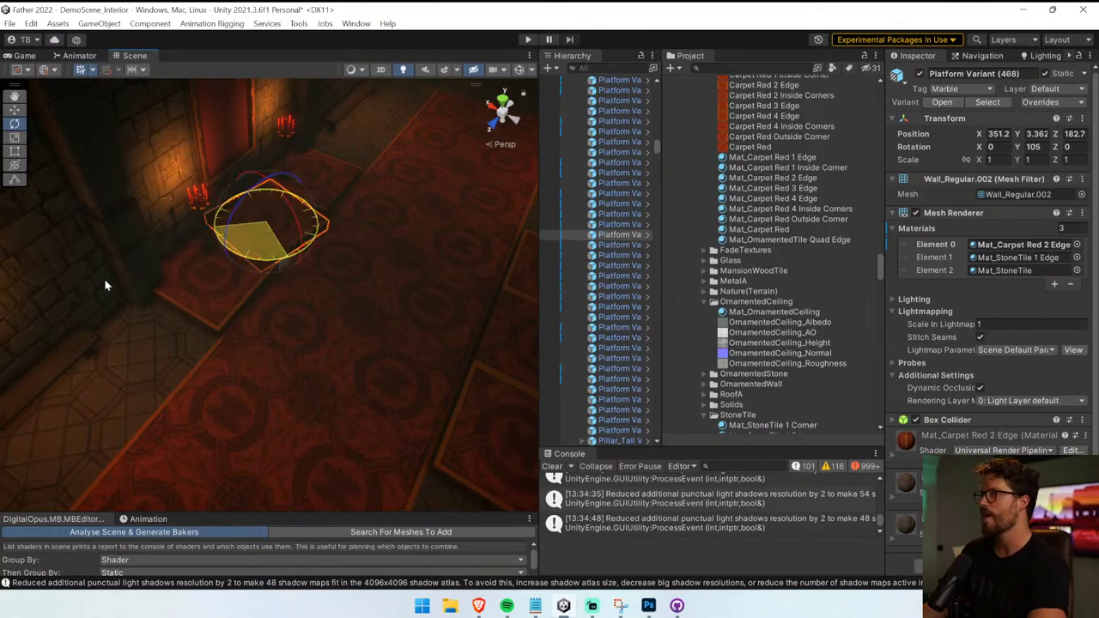
left_click(331, 171)
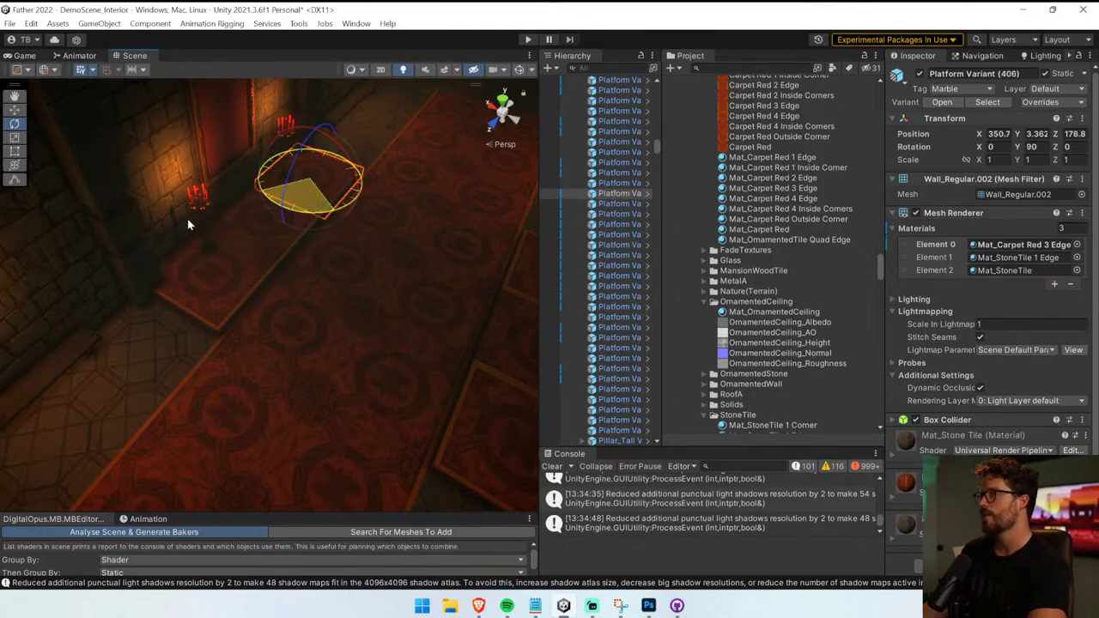
- Rotate the raised carpet tiles on the opposite side of the hall about Y to align their borders with the platform edges
right_click_drag(194, 223, 399, 323)
left_click(343, 299)
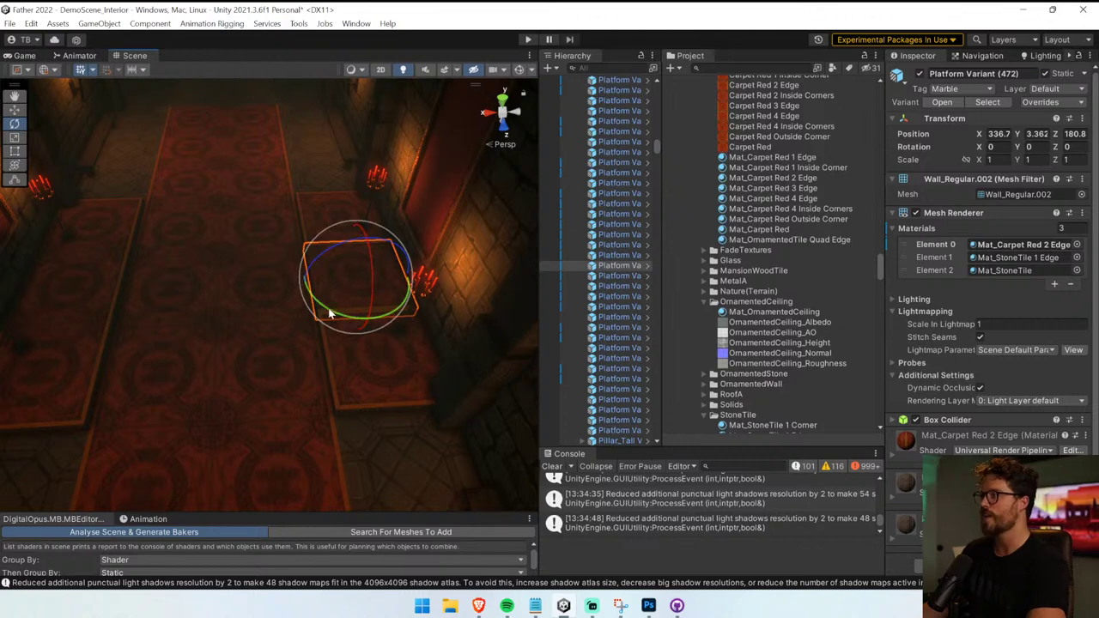
left_click_drag(330, 314, 176, 258)
left_click(346, 255)
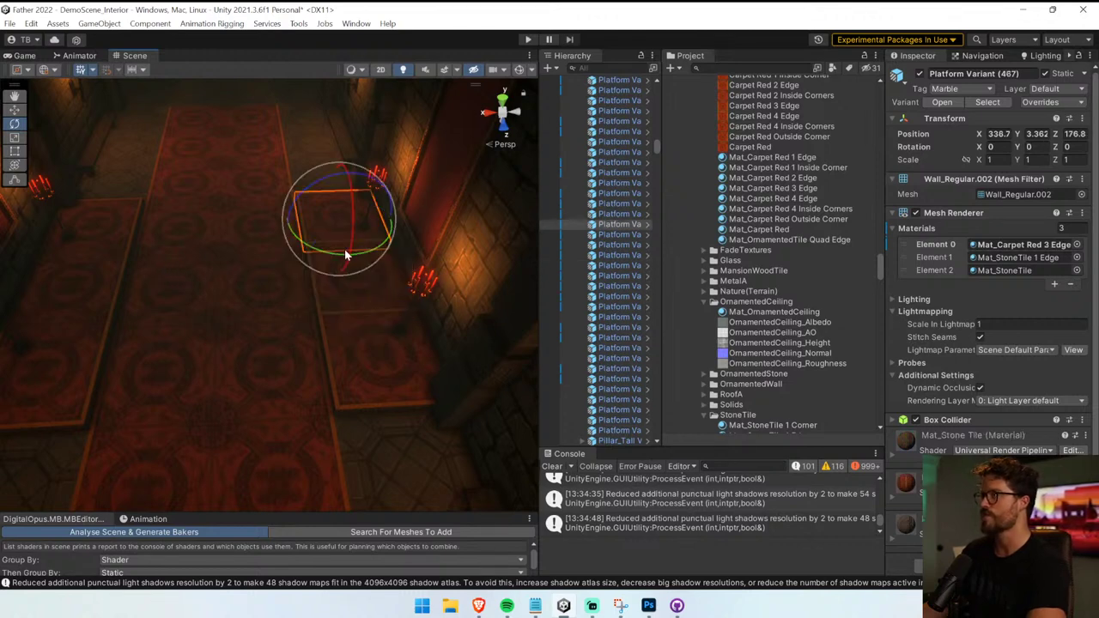
left_click(380, 353)
left_click_drag(348, 384, 400, 374)
- Duplicate the middle raised carpet tile on the first side of the hall and move the copy up as an upper step
right_click_drag(401, 373, 199, 385)
left_click(295, 355)
right_click_drag(295, 356, 400, 293)
mouse_move(400, 293)
left_mouse_down("alt")
mouse_move(283, 285)
mouse_move(372, 369)
mouse_move(587, 427)
mouse_move(507, 351)
mouse_move(275, 270)
mouse_move(370, 98)
mouse_move(407, 92)
left_mouse_up("alt")
left_click(14, 110)
key("ctrl+d")
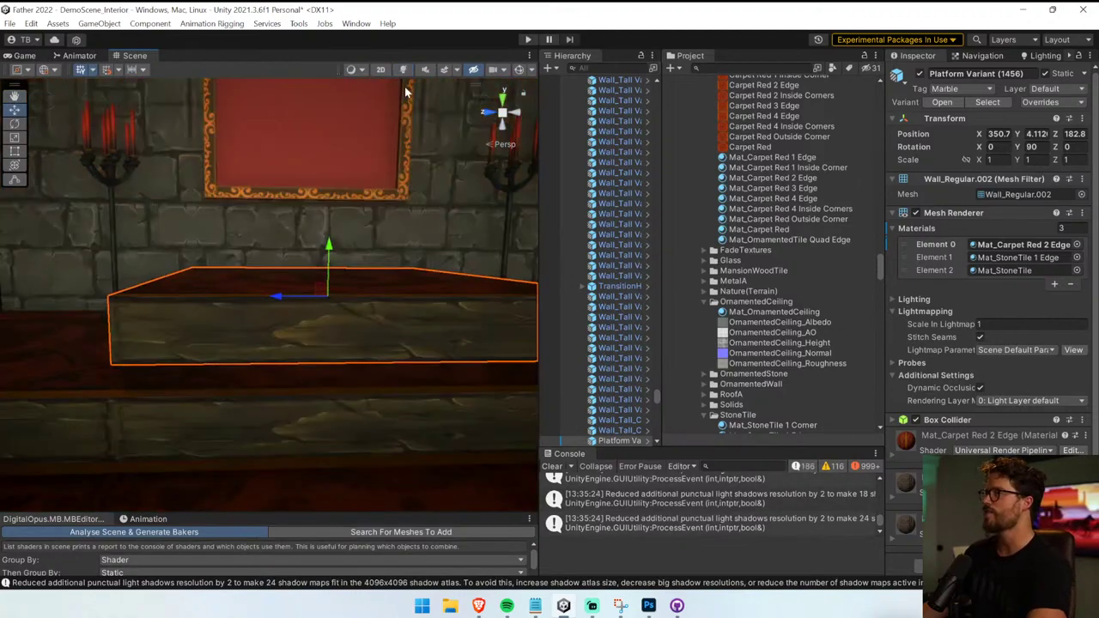
left_click_drag(330, 249, 536, 314)
- Duplicate the middle raised tile on the opposite side and place the copy above it at about Y 3.862
right_click_drag(537, 314, 614, 401)
left_click_drag(534, 306, 426, 308, "alt")
left_click(426, 307)
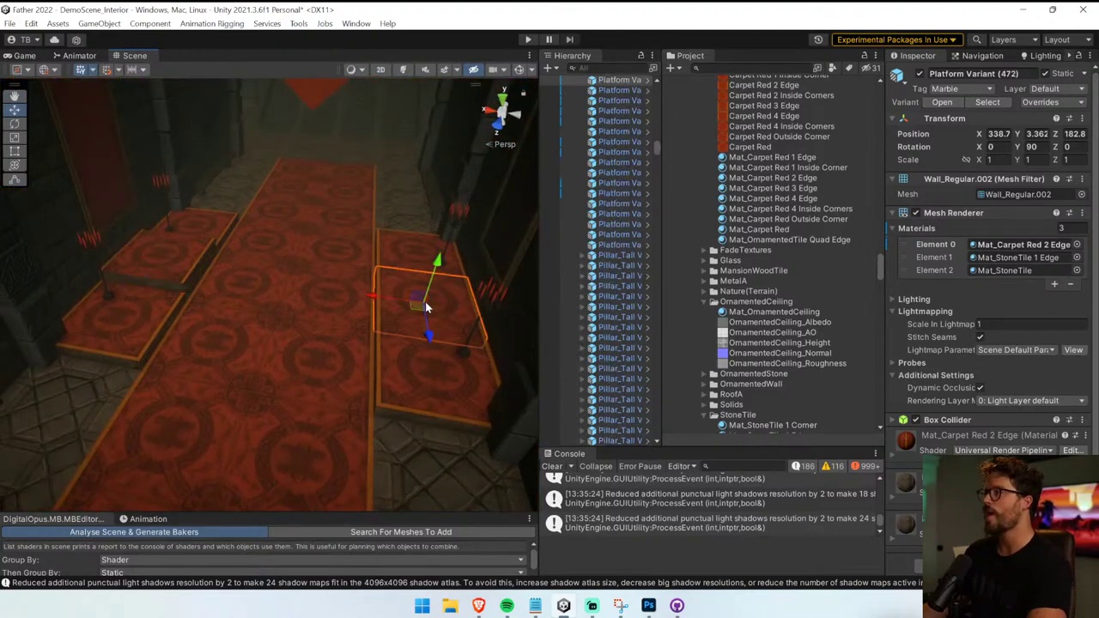
left_click(441, 250)
right_click_drag(329, 294, 614, 255)
key("a")
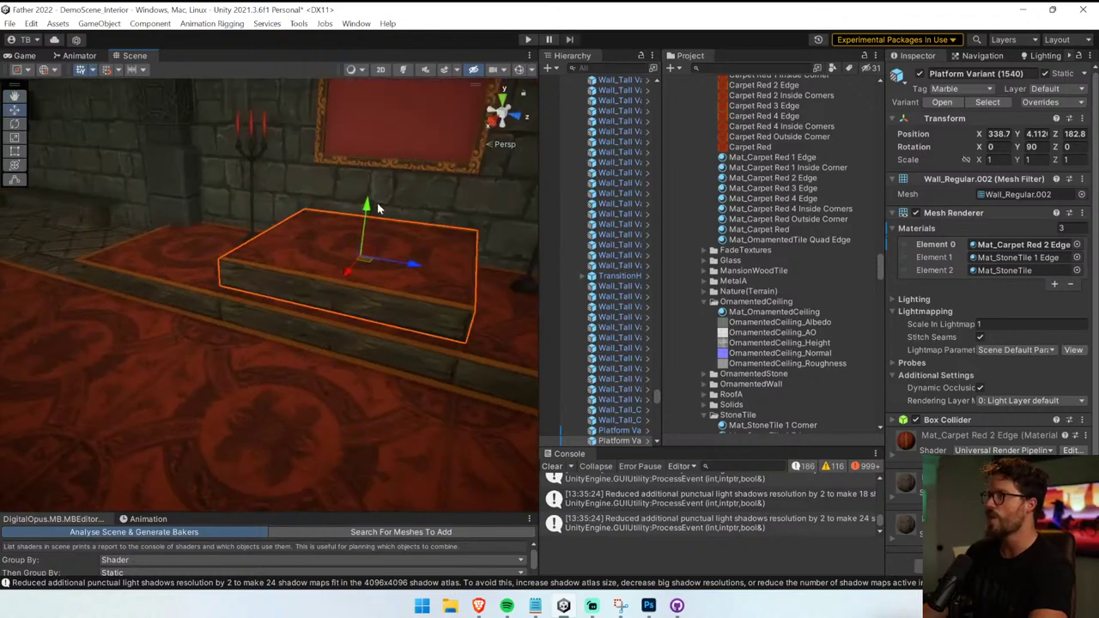
left_click_drag(375, 204, 367, 221, "ctrl")
- Play-test the level, walking through the hall to examine the carpeted platforms and statistics, and stop play mode
left_click(527, 39)
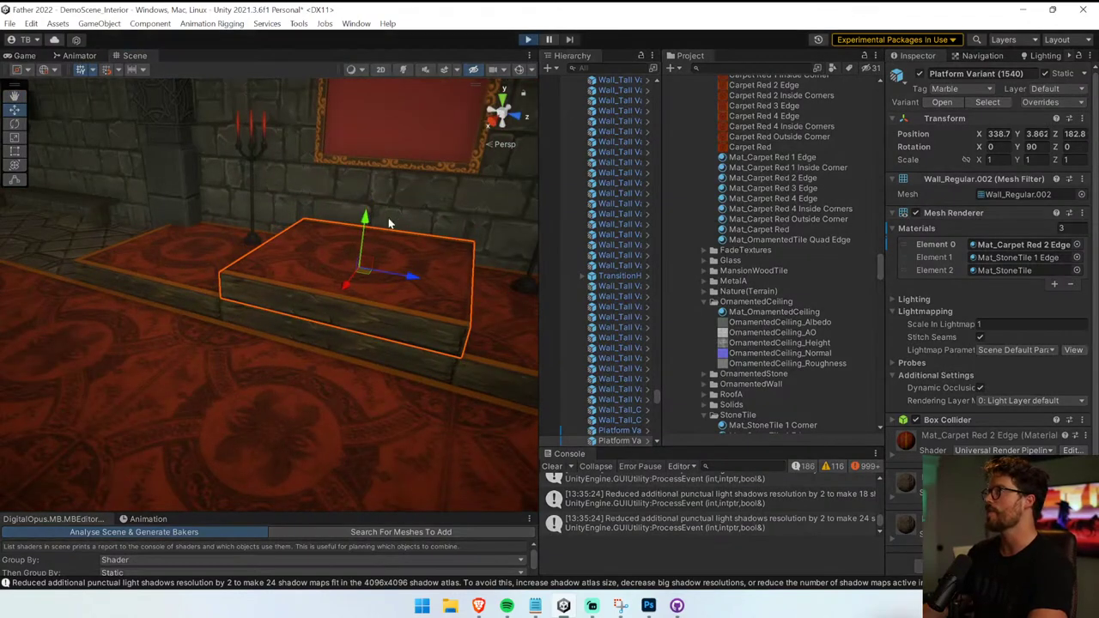
key("w")
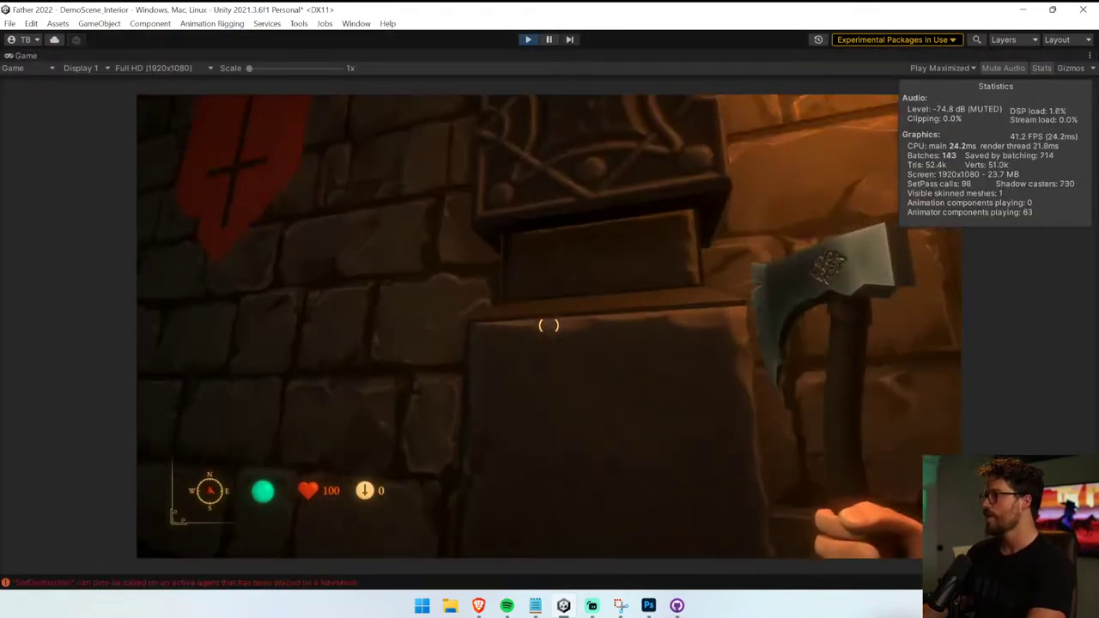
key("e")
key("w")
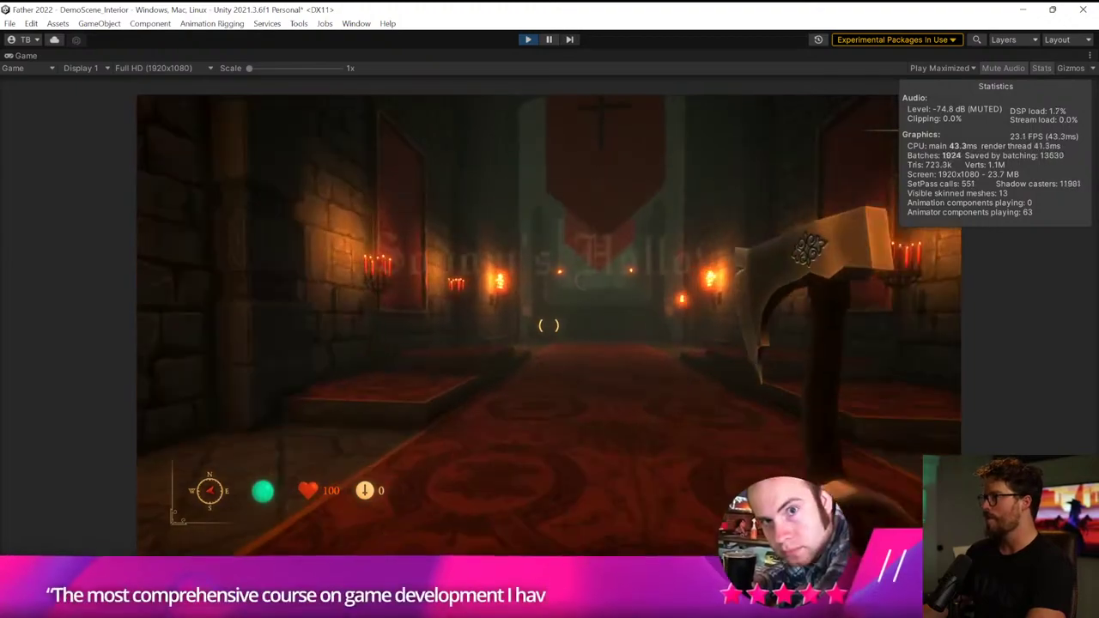
key("w")
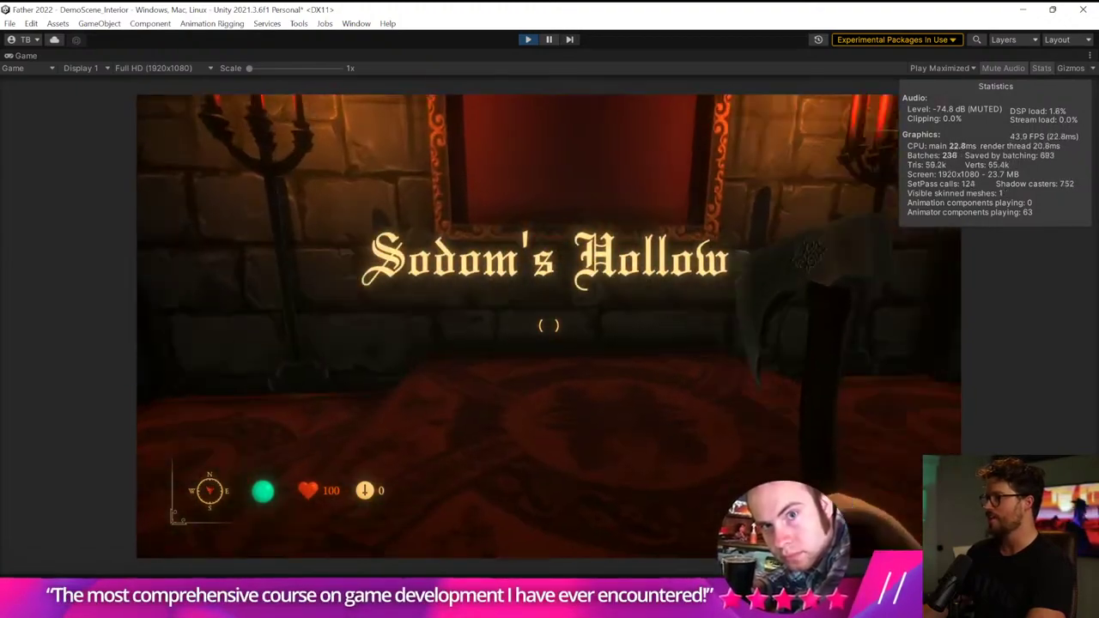
key("w")
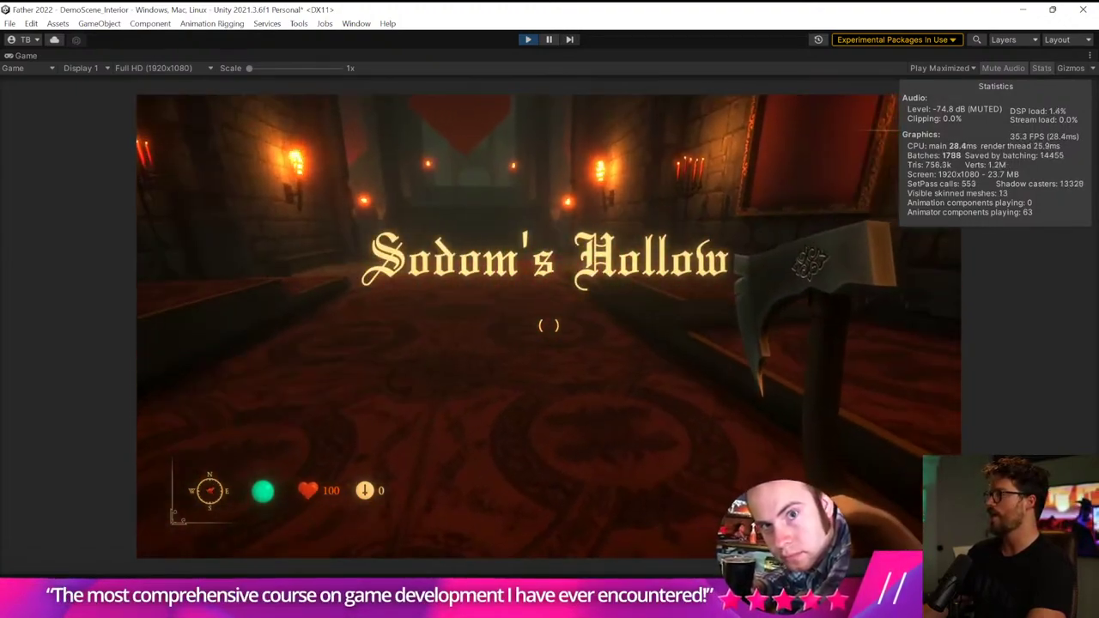
key("d")
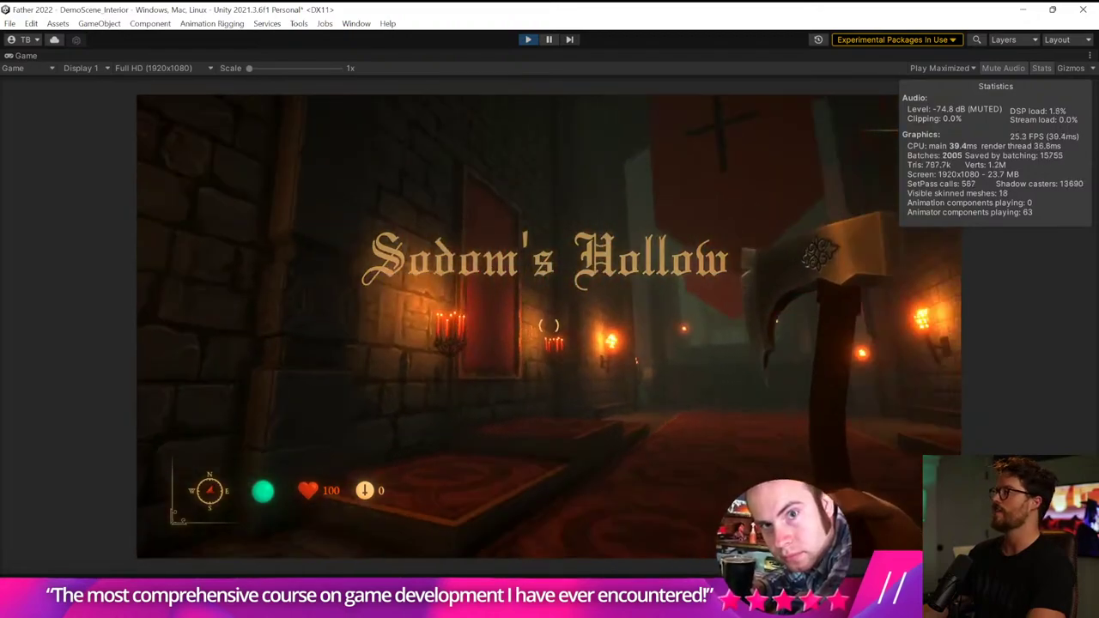
key("w")
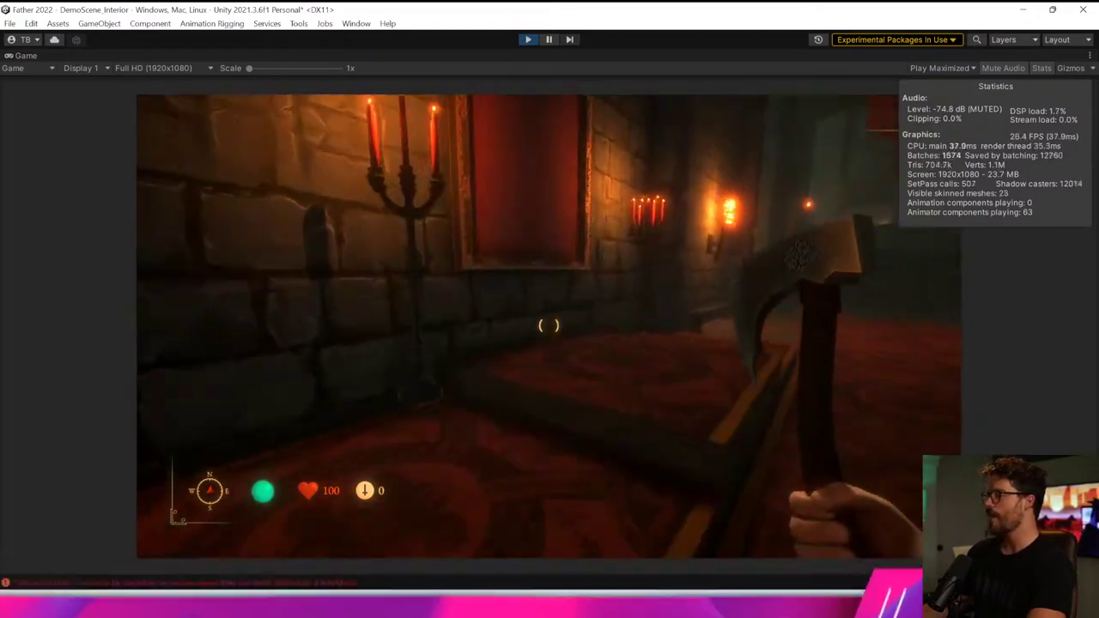
key("ctrl+p")
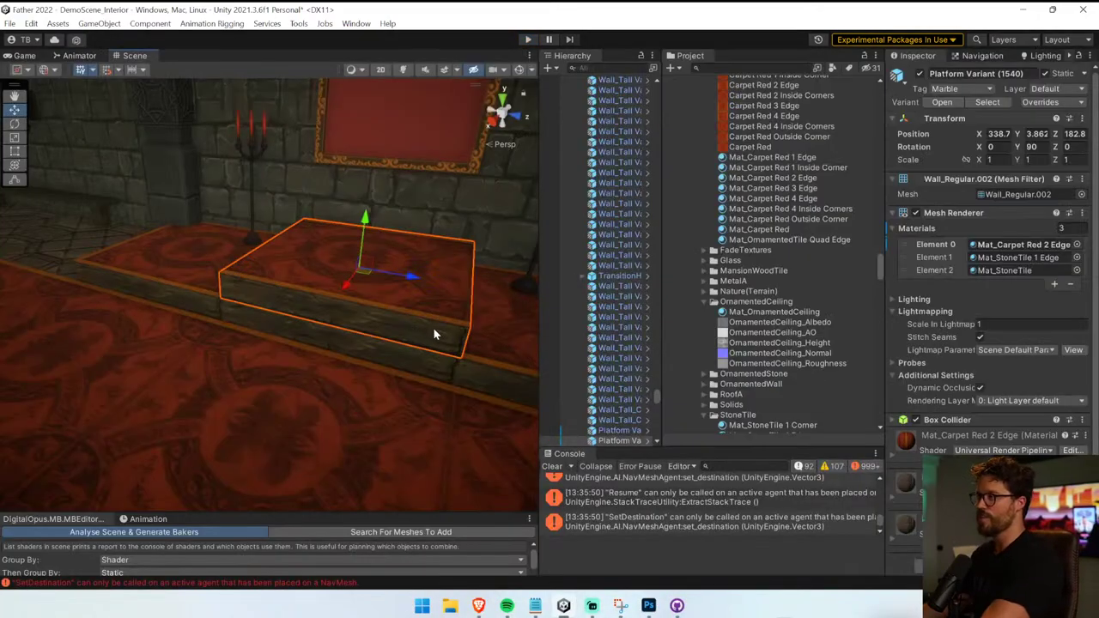
- Delete the duplicated upper carpet tiles from the raised platforms on both sides of the hall
key("Delete")
right_click_drag(433, 327, 935, 371)
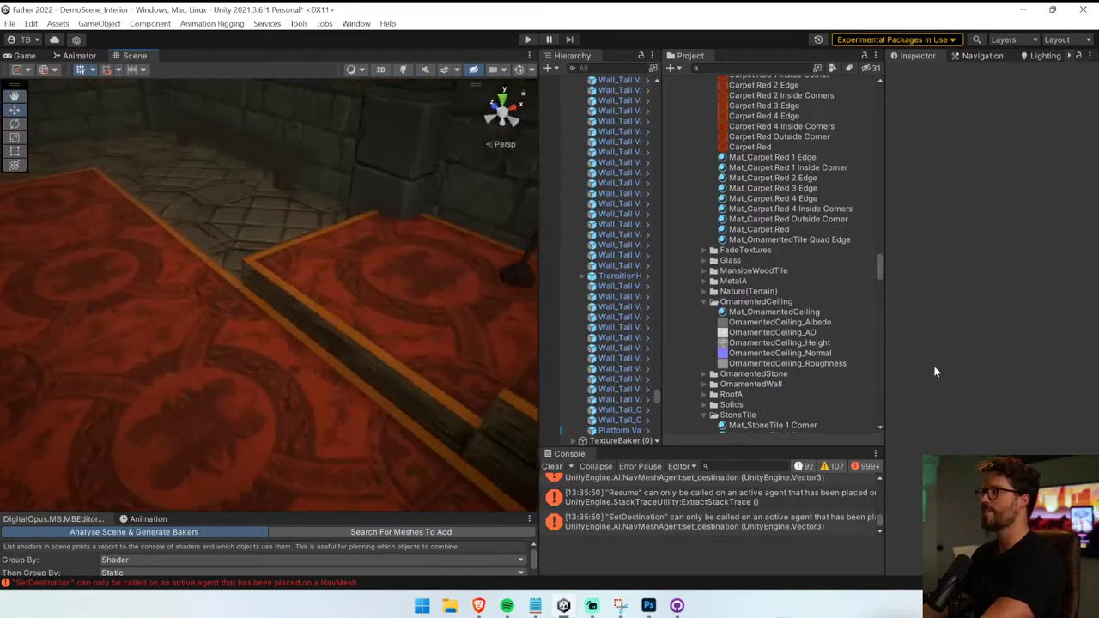
right_click_drag(423, 358, 635, 339)
left_click(420, 343)
key("Delete")
- Select the large rectangular wall painting, locate its Mat_PaintingFrames material in the Paintings folder, and collapse the Painting_Oval_Large asset
left_click_drag(539, 363, 702, 343)
mouse_move(653, 335)
right_mouse_down()
mouse_move(439, 269)
mouse_move(332, 312)
mouse_move(196, 301)
mouse_move(74, 258)
mouse_move(24, 267)
right_mouse_up()
left_click(195, 234)
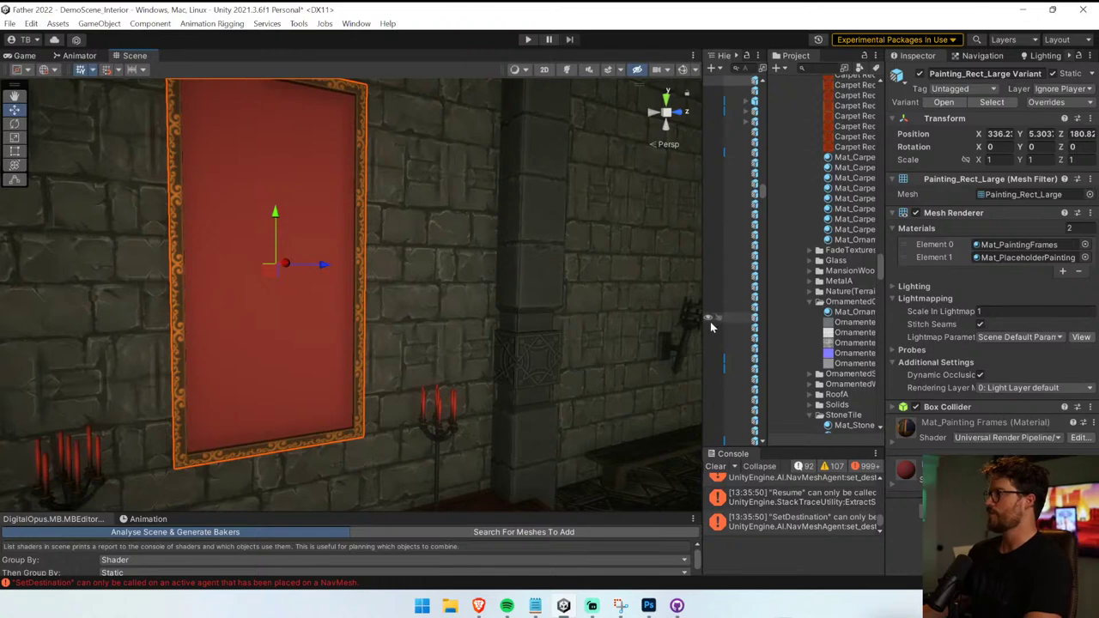
left_click_drag(700, 321, 477, 321)
left_click(1020, 245)
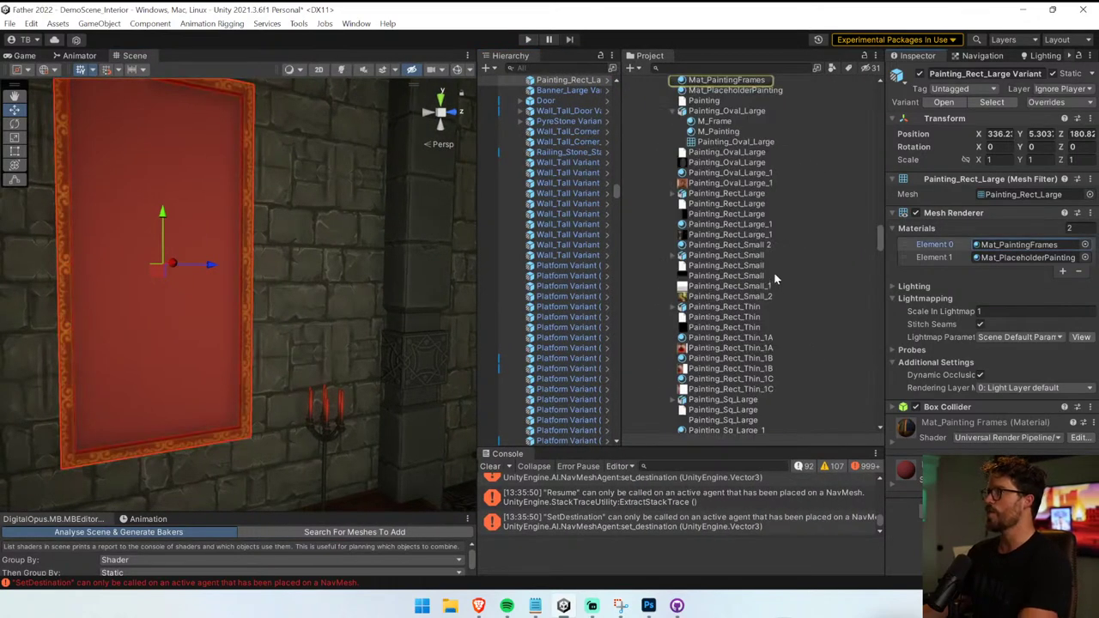
scroll(774, 272, "up", 3)
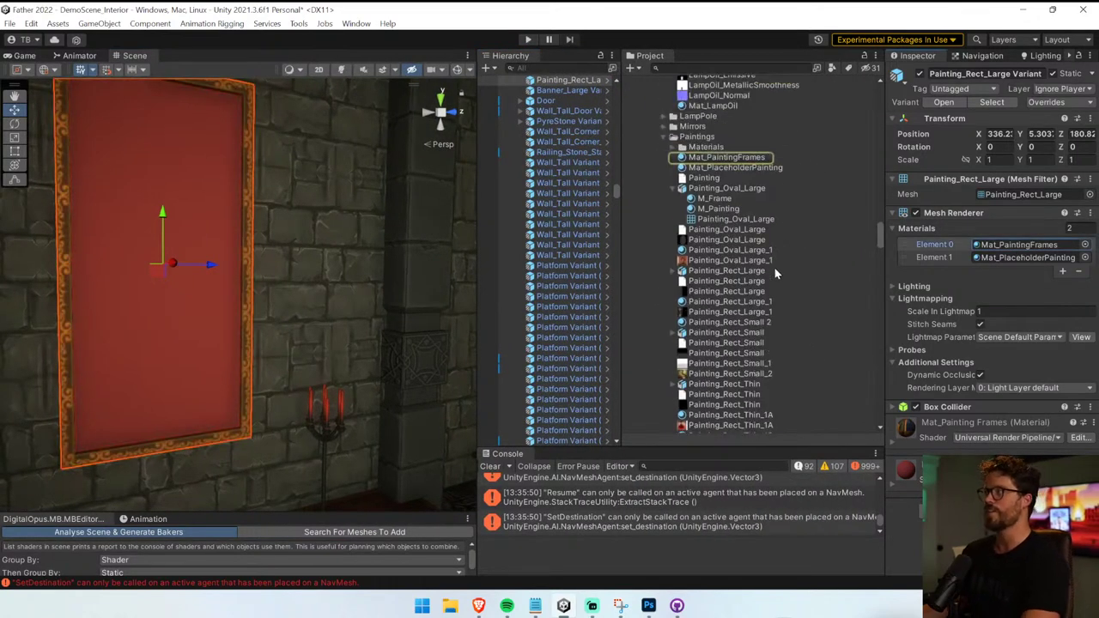
left_click(676, 190)
left_click(671, 188)
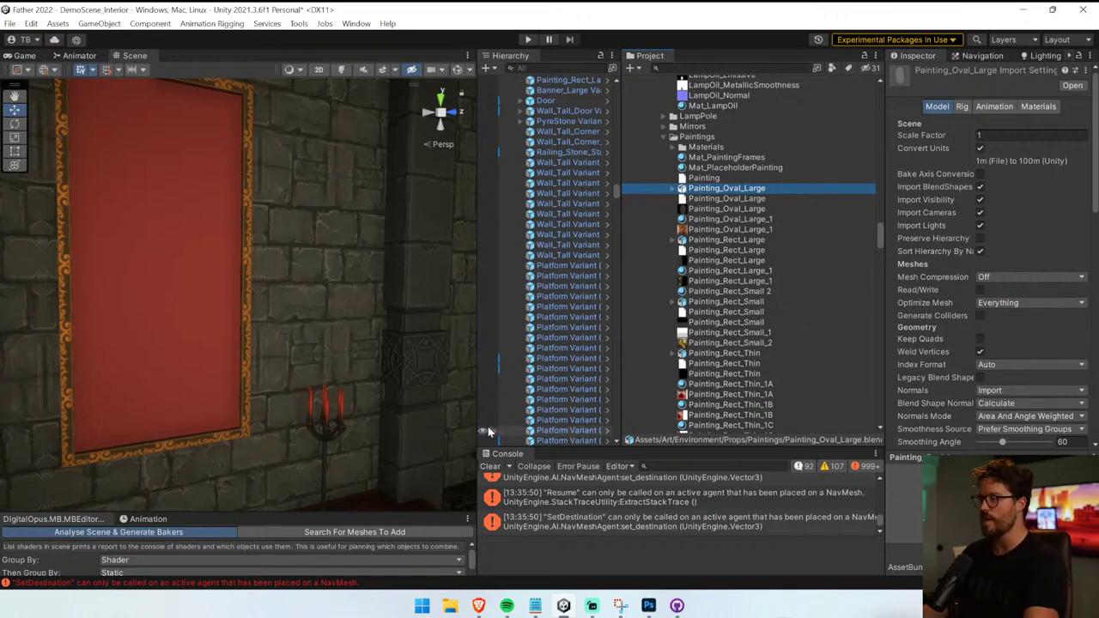
- Clear the console messages and apply the Painting_Rect_Large_1 material to the large wall painting
left_click(491, 466)
left_click_drag(434, 513, 447, 447)
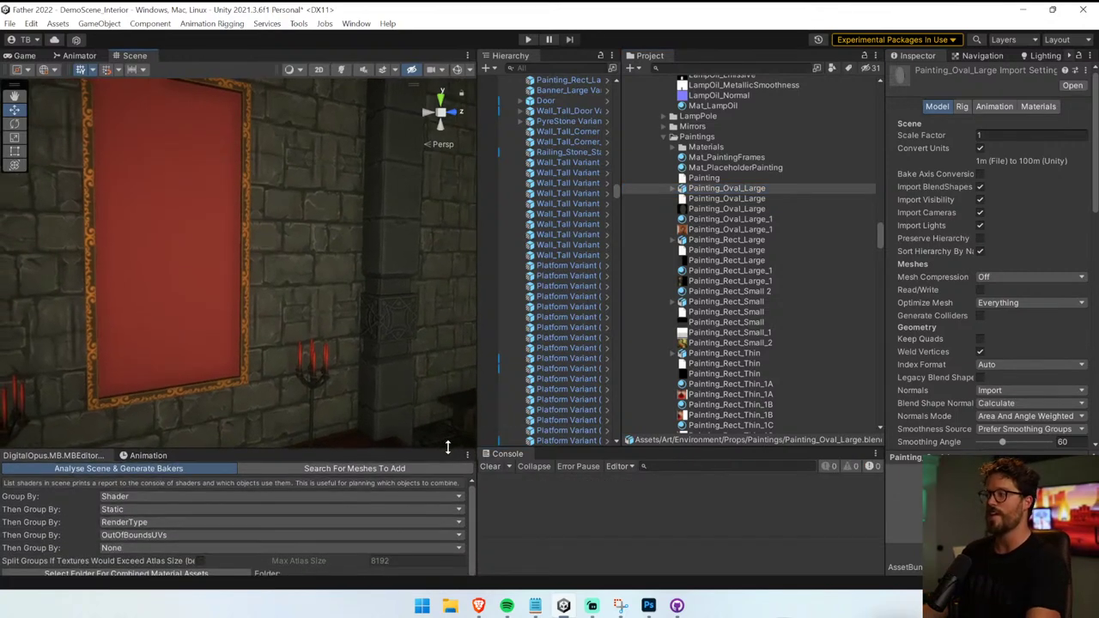
right_click_drag(412, 343, 361, 299)
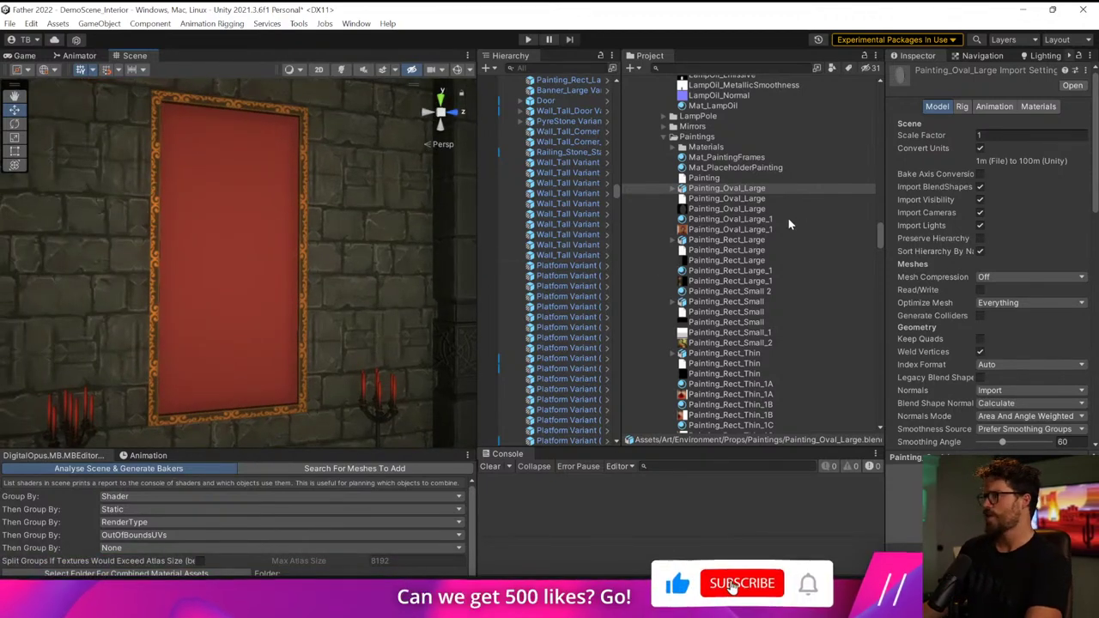
scroll(788, 219, "down", 2)
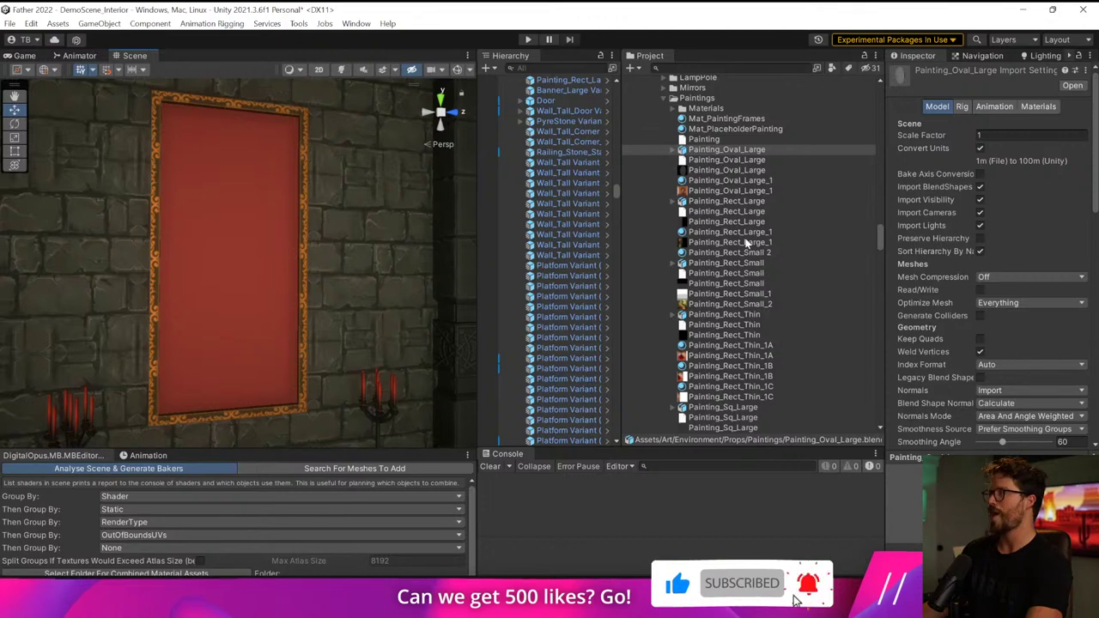
left_click_drag(743, 231, 273, 267)
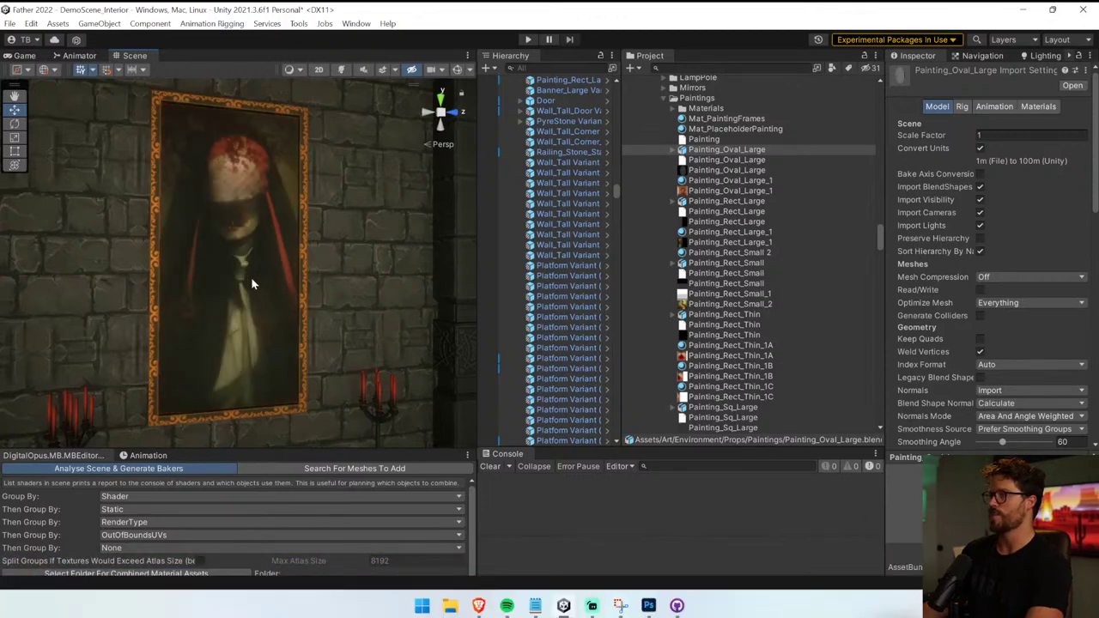
- Apply the Painting_Rect_Large_1 material to the blank red wall painting on the hall's opposite side
right_click_drag(252, 284, 233, 201)
key("s")
mouse_move(363, 320)
right_mouse_down()
mouse_move(302, 362)
mouse_move(382, 347)
right_mouse_up()
key("w")
right_click_drag(184, 345, 819, 240)
key("w")
mouse_move(726, 149)
left_mouse_down()
mouse_move(619, 189)
mouse_move(308, 240)
mouse_move(774, 272)
left_mouse_up()
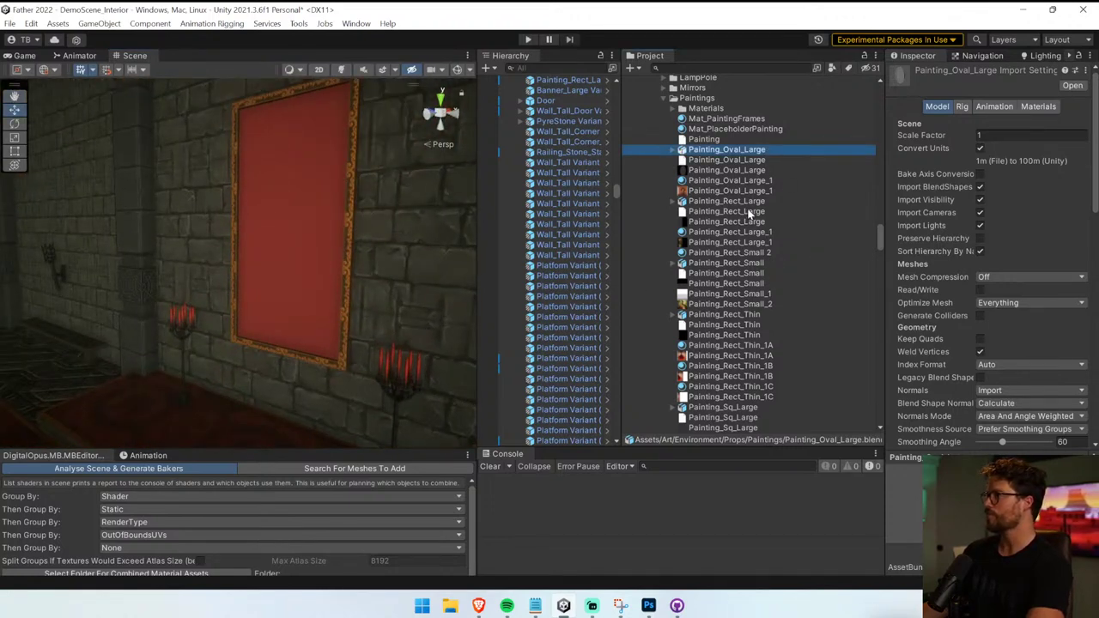
left_click_drag(745, 233, 271, 275)
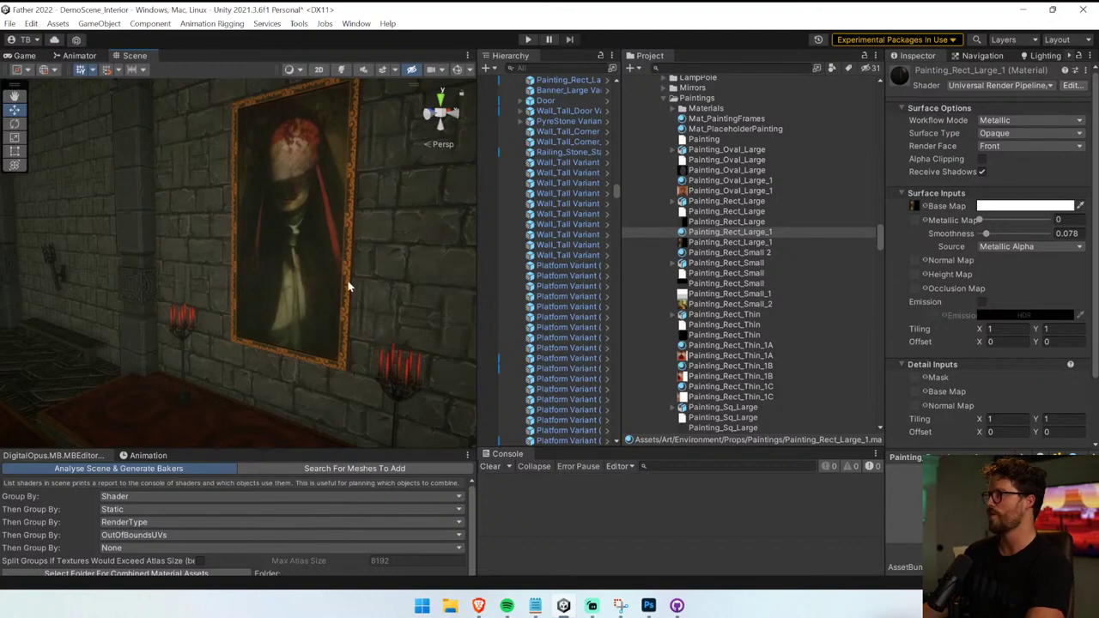
- Locate the stone tile materials from the floor tile in the hall's corner and apply Mat_StoneTile 1 Corner to it
right_click_drag(348, 287, 435, 463)
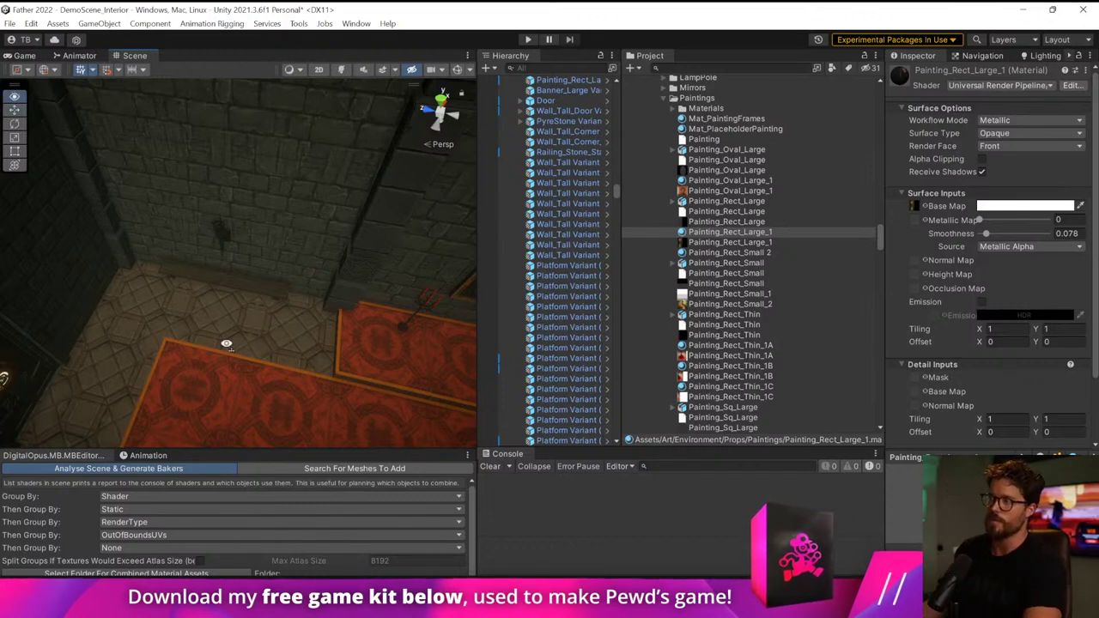
key("w")
right_click_drag(226, 343, 249, 292)
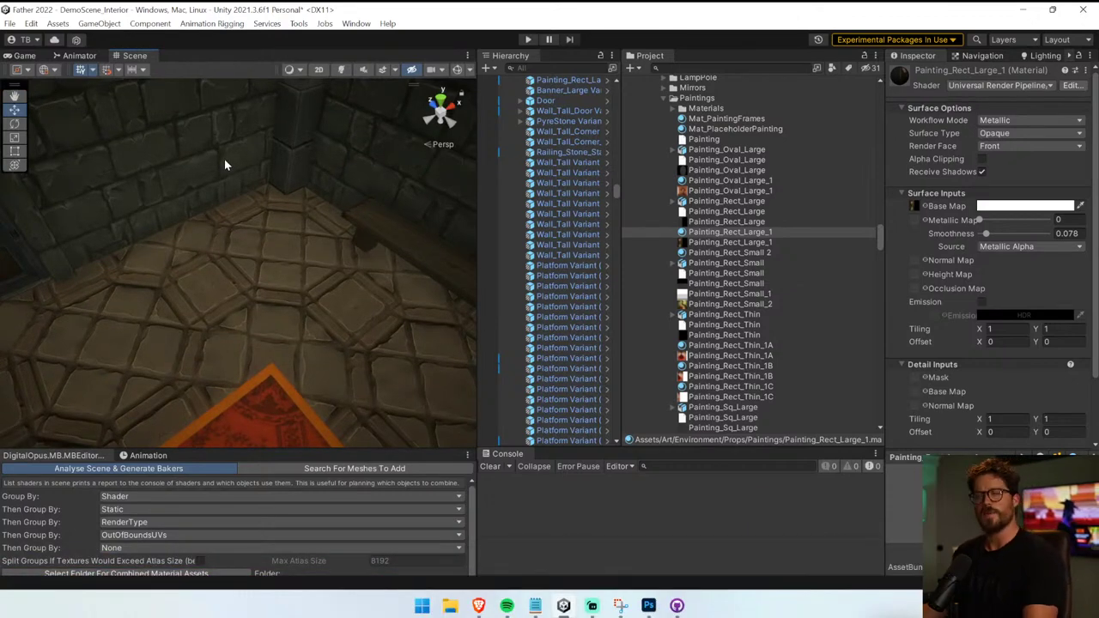
left_click(273, 270)
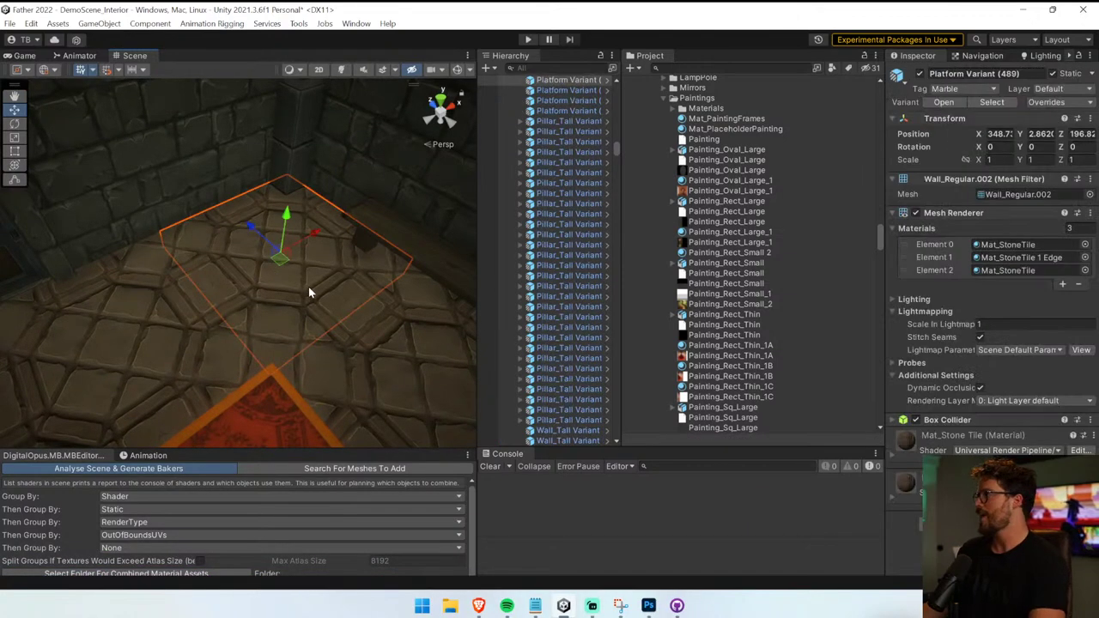
left_click(1029, 258)
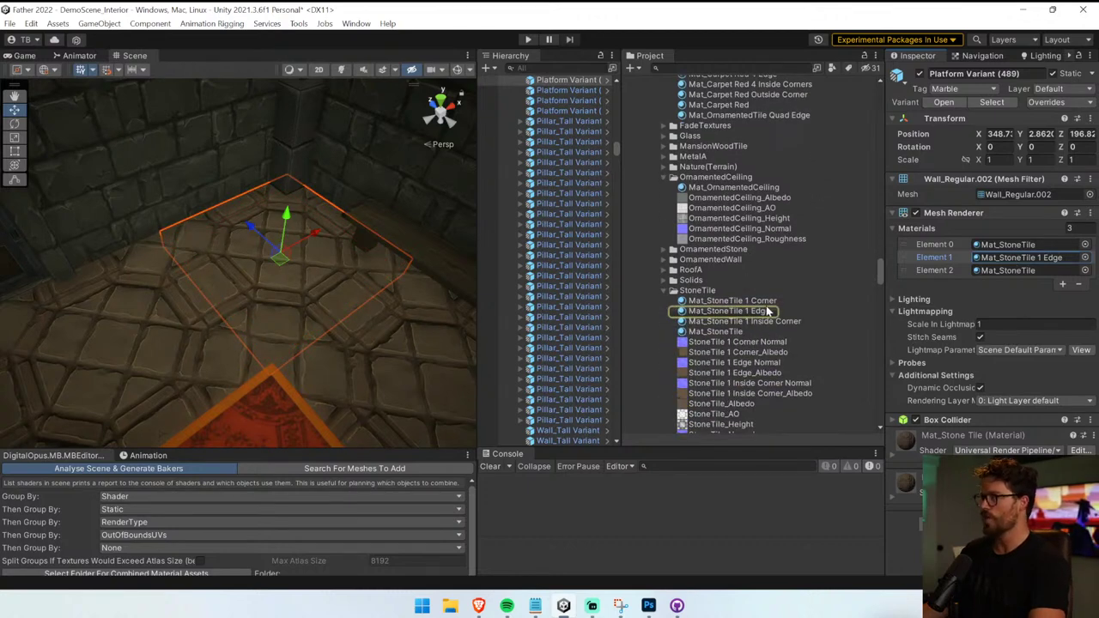
left_click_drag(366, 266, 310, 280)
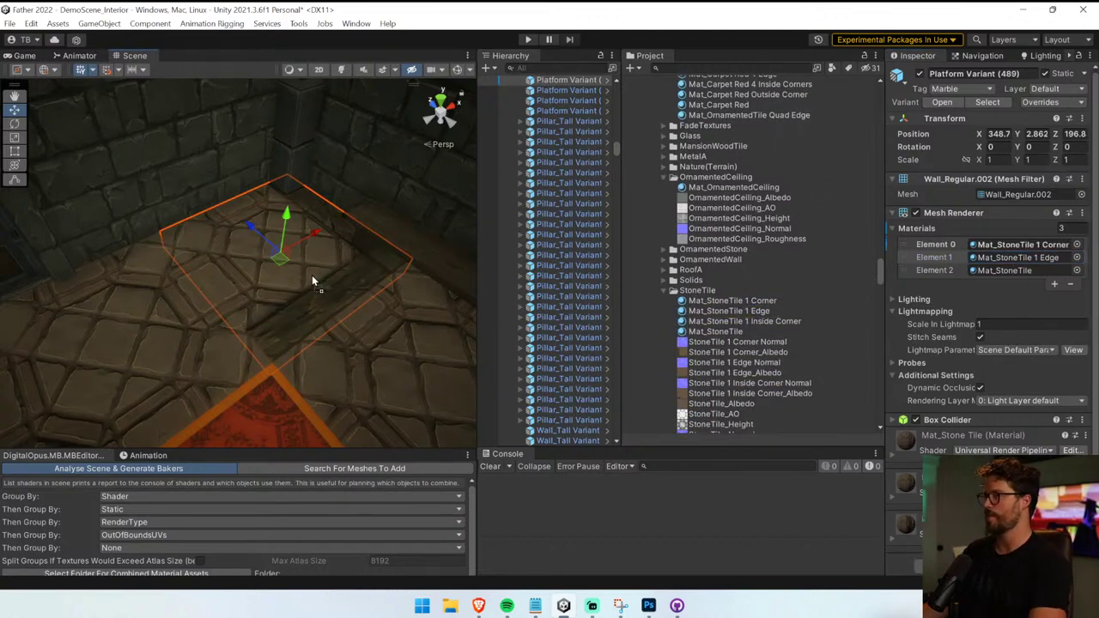
left_click_drag(265, 290, 417, 311)
- Locate the brick wall materials from the tall corner wall beside the door and apply Mat_BrickWall 1 Edge Bottom to it
right_click_drag(416, 311, 306, 279)
key("s")
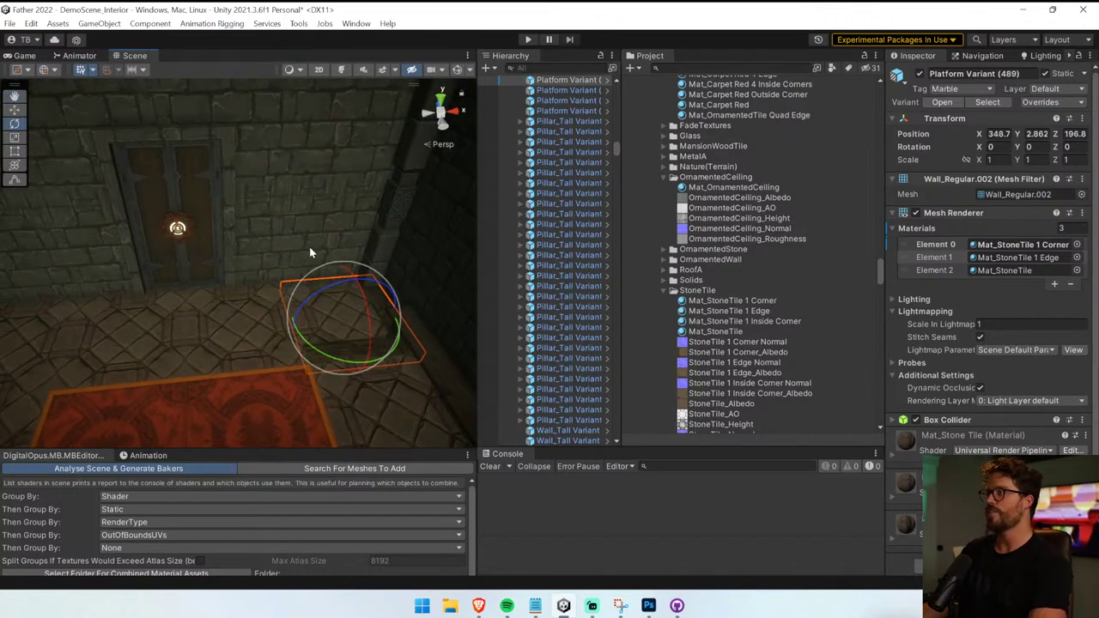
left_click(312, 240)
left_click(1043, 245)
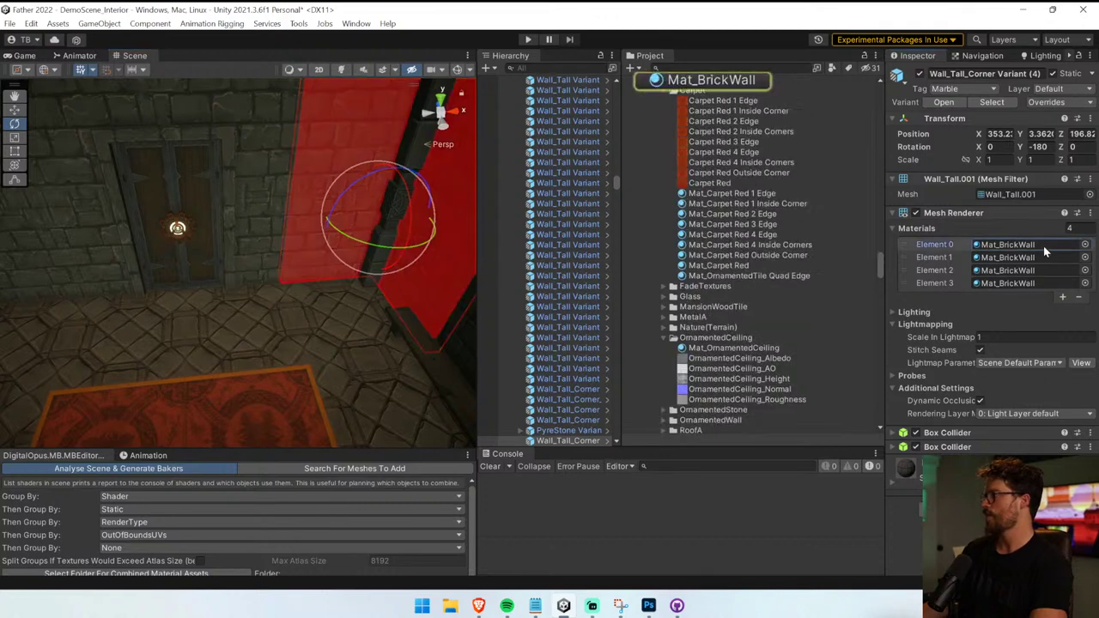
scroll(775, 228, "up", 4)
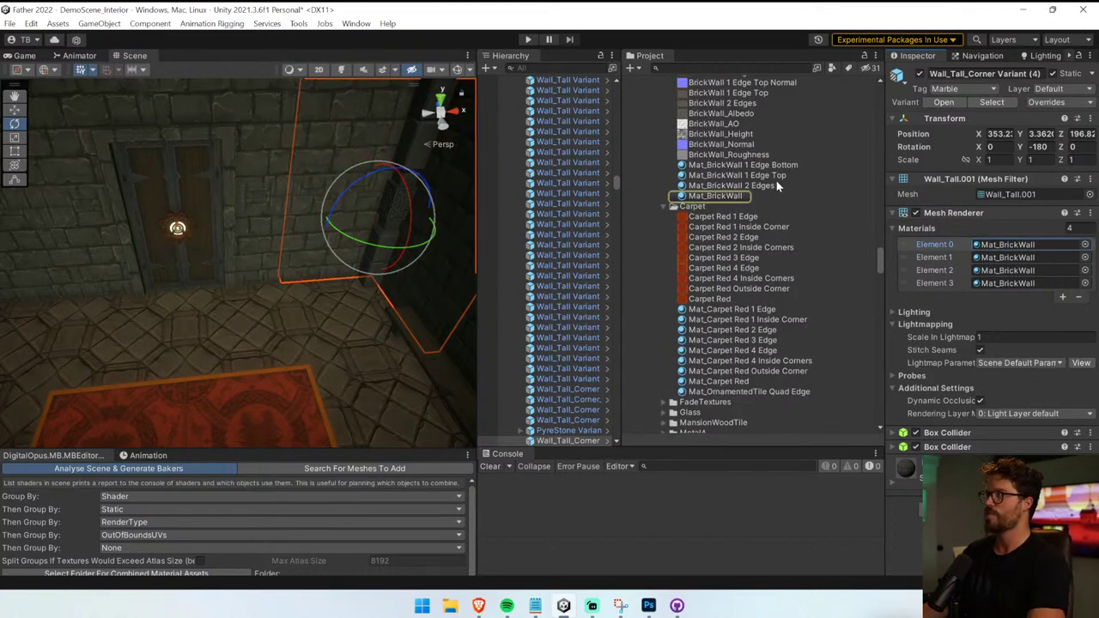
left_click_drag(311, 233, 309, 249)
right_click_drag(370, 282, 319, 259)
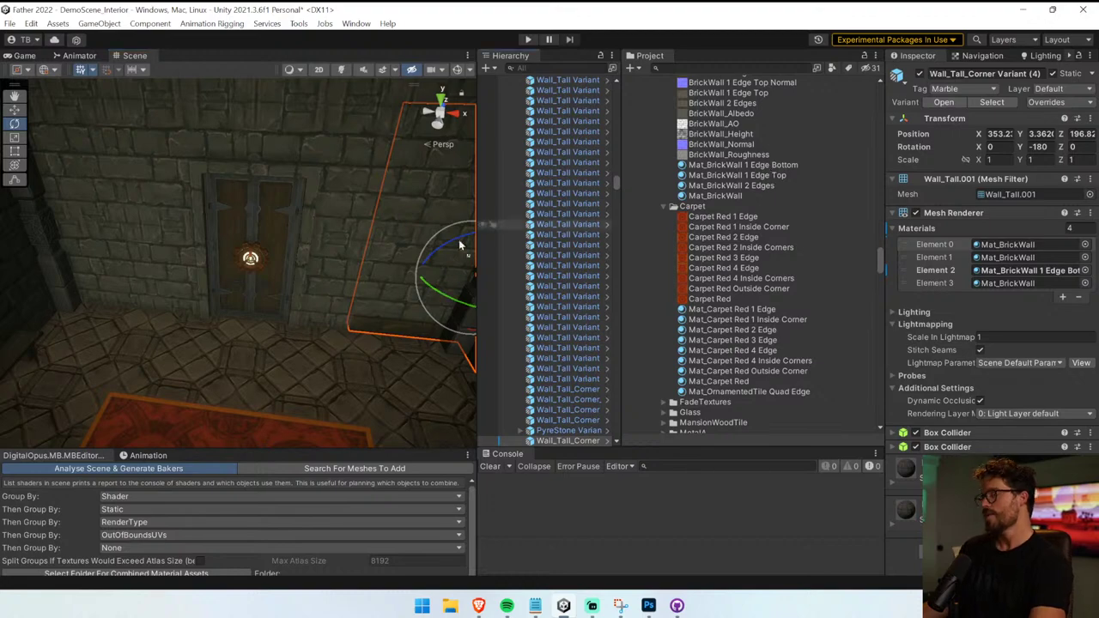
- Multi-select the lower tall wall segments along the hall, including those beside and behind the large painting
right_click_drag(337, 298, 184, 269)
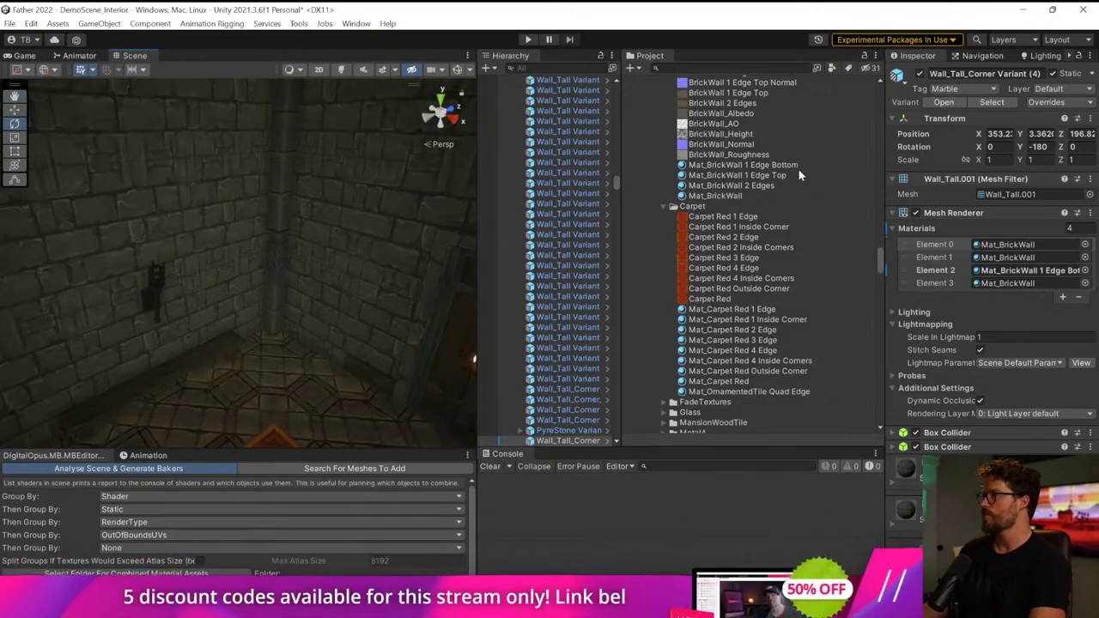
right_click_drag(310, 309, 202, 353)
left_click(257, 345)
left_click(307, 368, "shift")
mouse_move(307, 367)
right_mouse_down()
mouse_move(224, 339)
mouse_move(258, 366)
mouse_move(322, 364)
right_mouse_up()
left_click(229, 344, "shift")
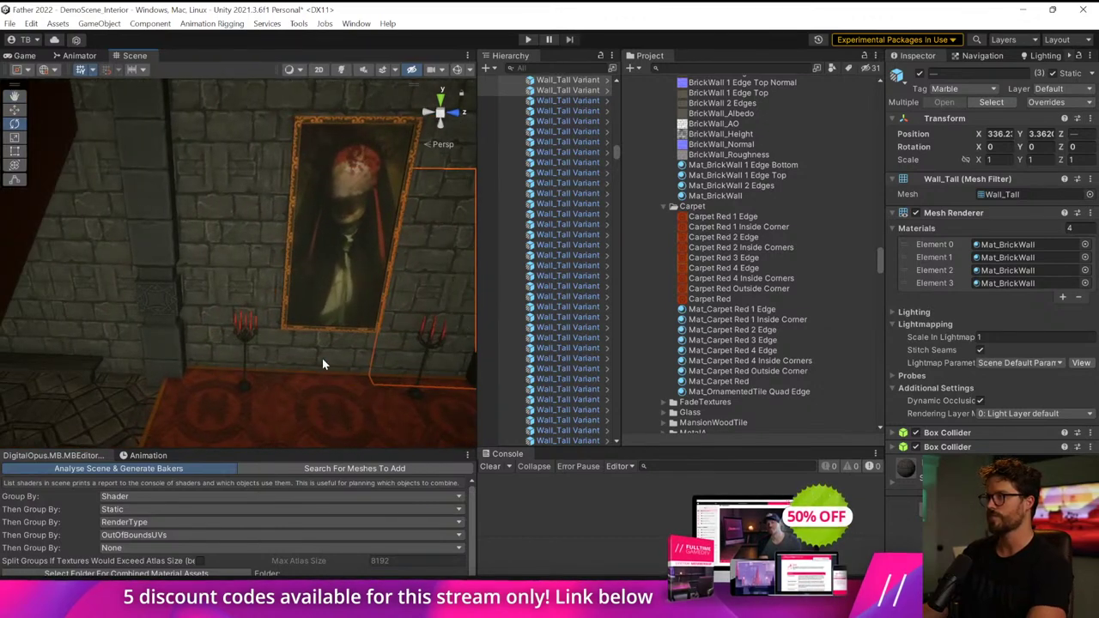
left_click(109, 347, "shift")
key("a")
right_click_drag(109, 348, 843, 399)
left_click(242, 341, "shift")
left_click(181, 345, "shift")
- Add the remaining lower wall segments to the selection and assign Mat_BrickWall 1 Edge Bottom to their Element 2 material
left_click_drag(475, 326, 756, 320)
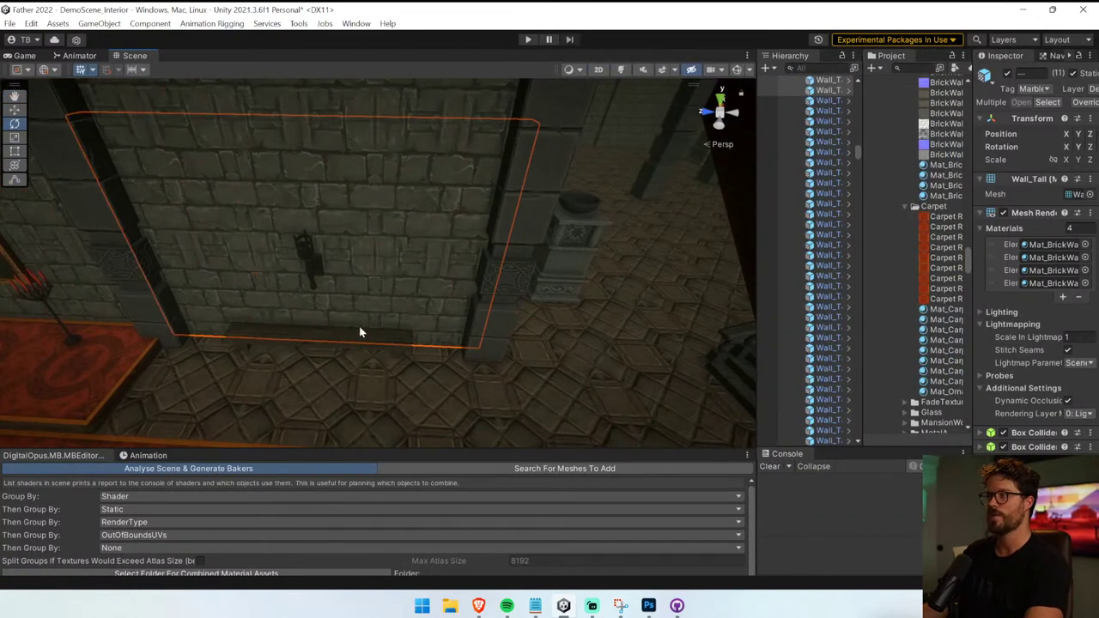
right_click_drag(359, 332, 406, 327)
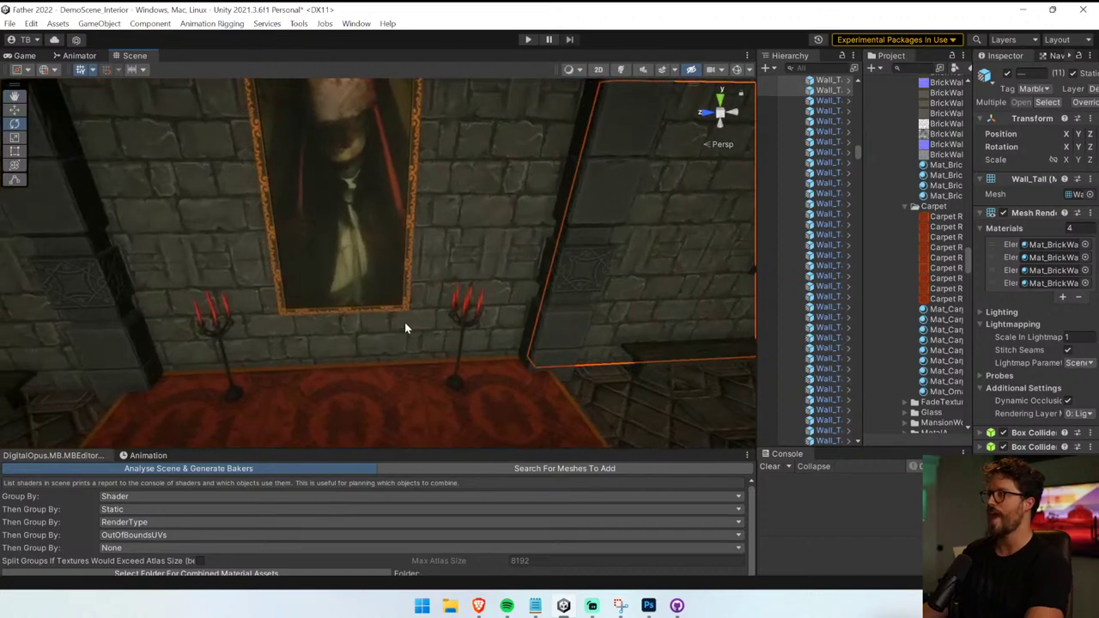
left_click(406, 323, "shift")
left_click(472, 273, "shift")
right_click_drag(472, 273, 429, 286)
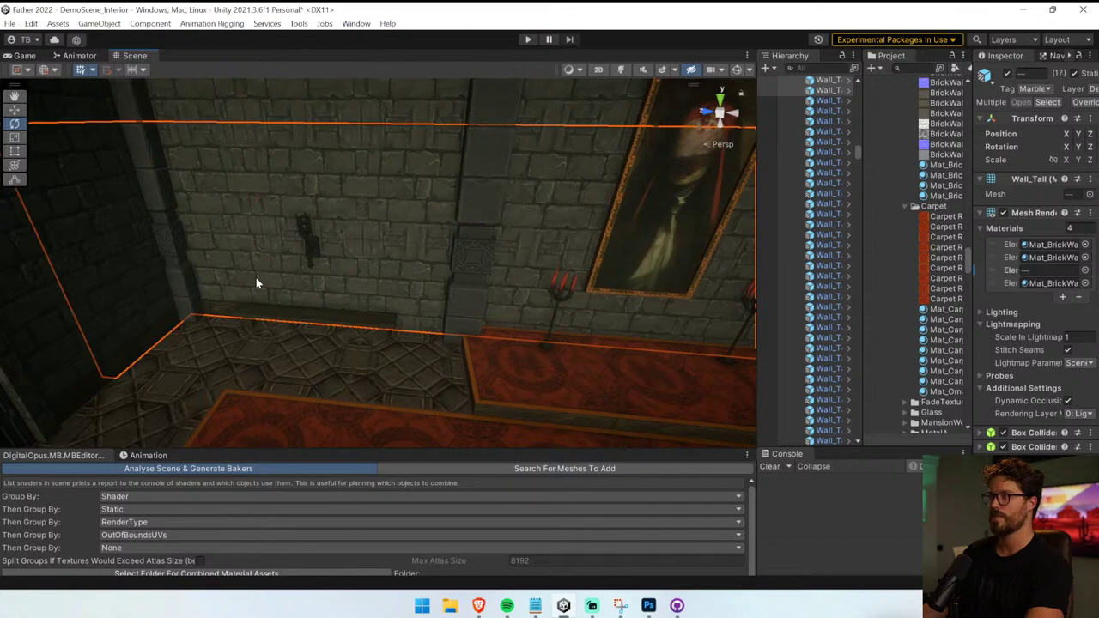
left_click_drag(759, 259, 548, 269)
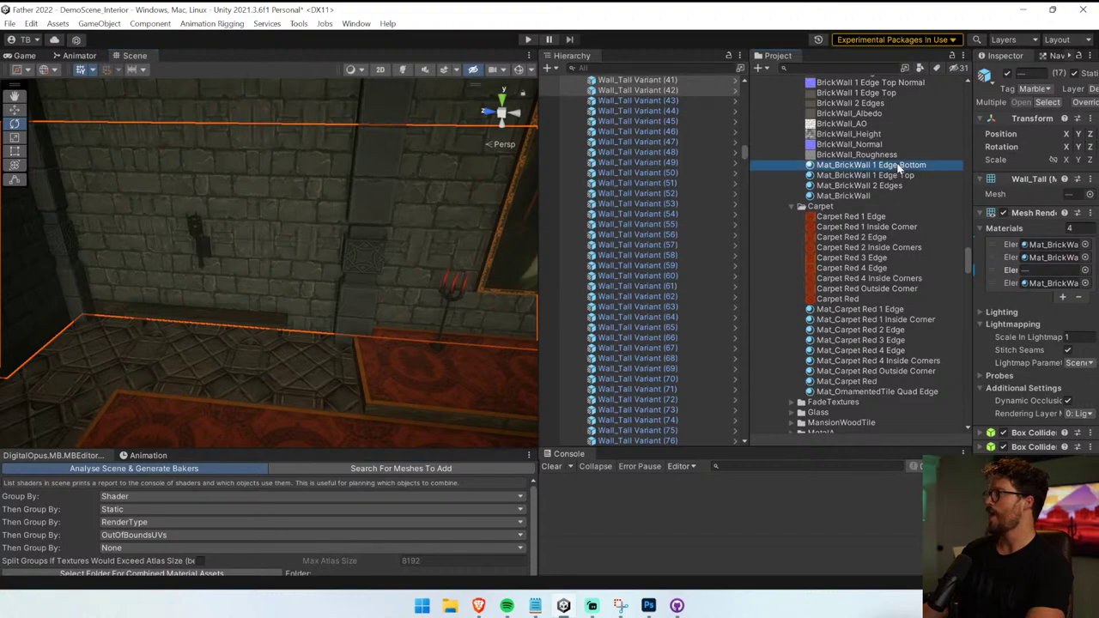
mouse_move(412, 356)
right_mouse_down()
mouse_move(694, 339)
mouse_move(456, 318)
mouse_move(394, 286)
mouse_move(1008, 321)
mouse_move(921, 324)
mouse_move(828, 309)
mouse_move(1024, 304)
mouse_move(167, 320)
mouse_move(177, 297)
mouse_move(969, 288)
mouse_move(827, 285)
right_mouse_up()
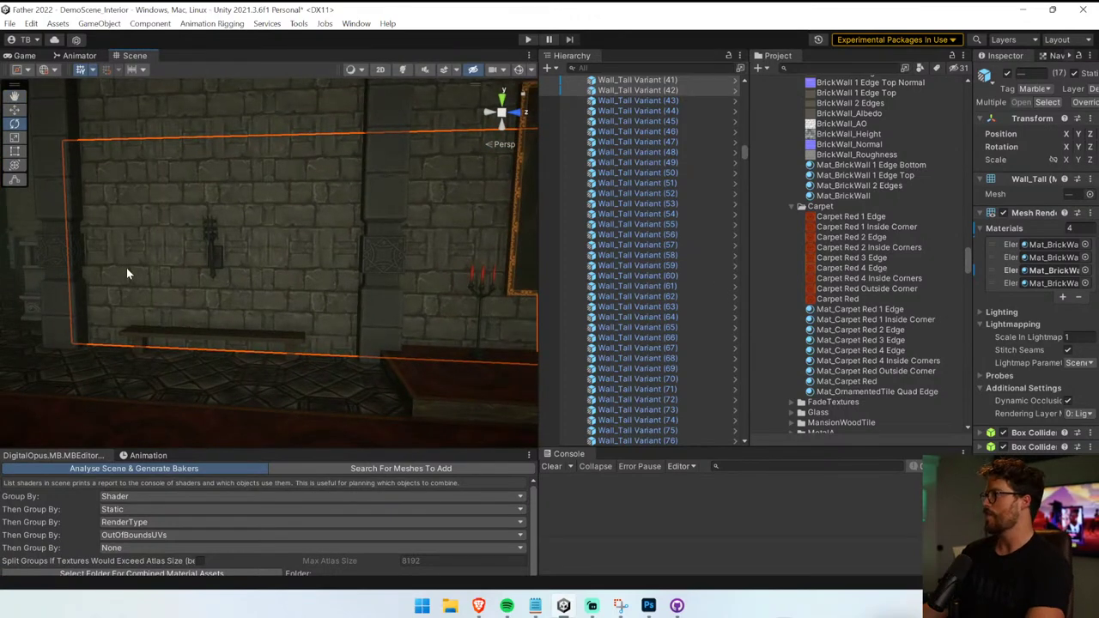
- Select the lower wall segments along one painting wall and assign Mat_BrickWall 1 Edge Bottom to Element 3 instead of Element 1
left_click(129, 272)
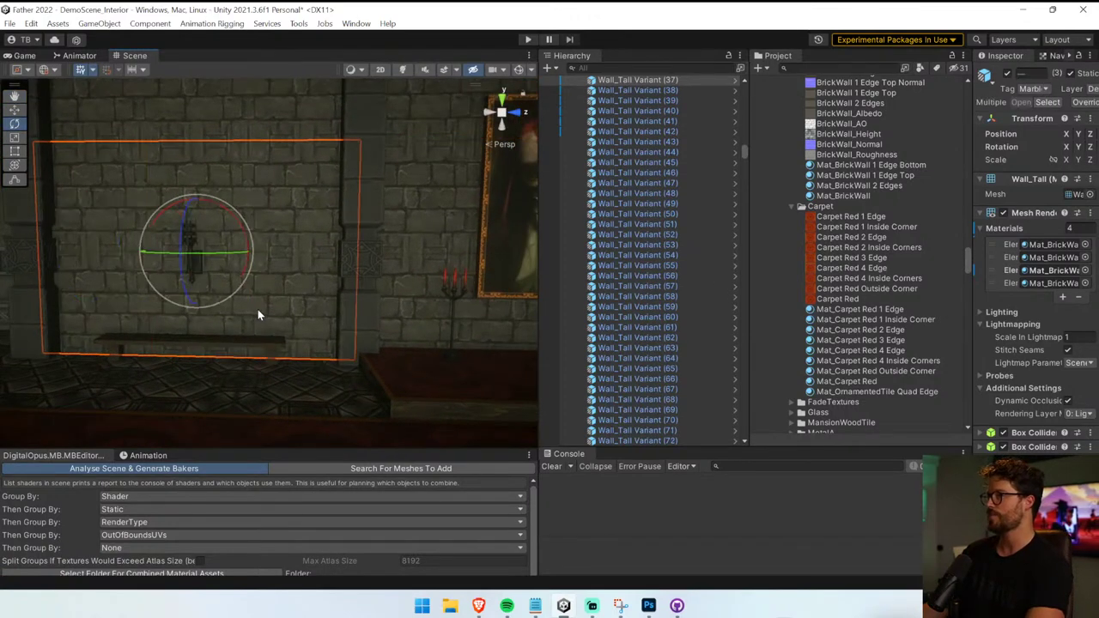
mouse_move(258, 315)
right_mouse_down()
mouse_move(384, 327)
mouse_move(449, 306)
mouse_move(404, 300)
right_mouse_up()
left_click(404, 300, "shift")
left_click(385, 273, "shift")
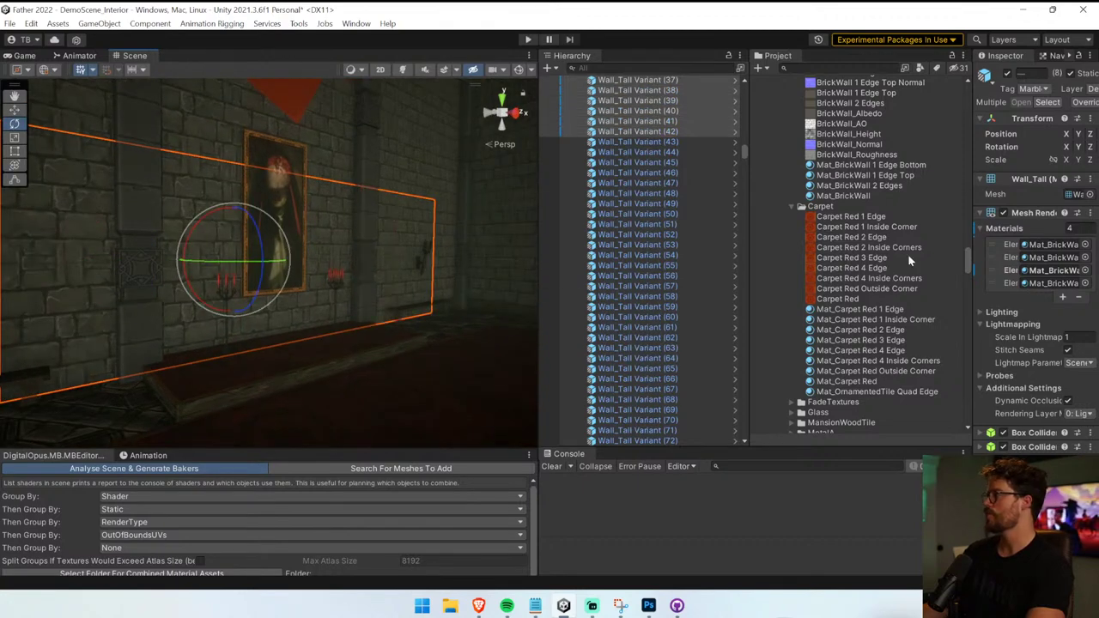
left_click_drag(969, 280, 870, 285)
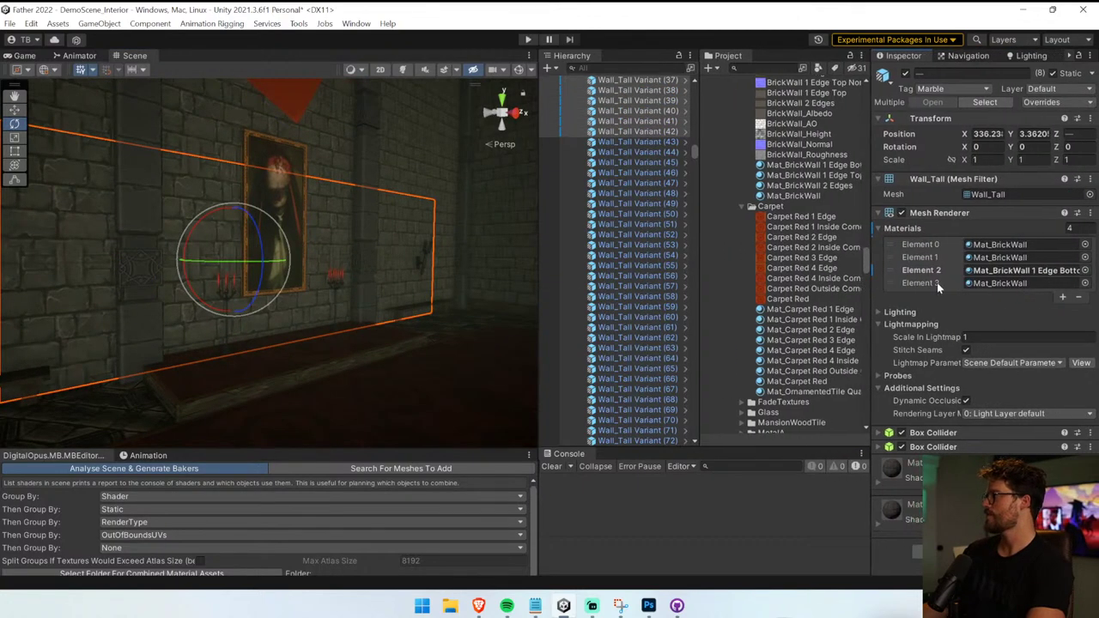
left_click(987, 271)
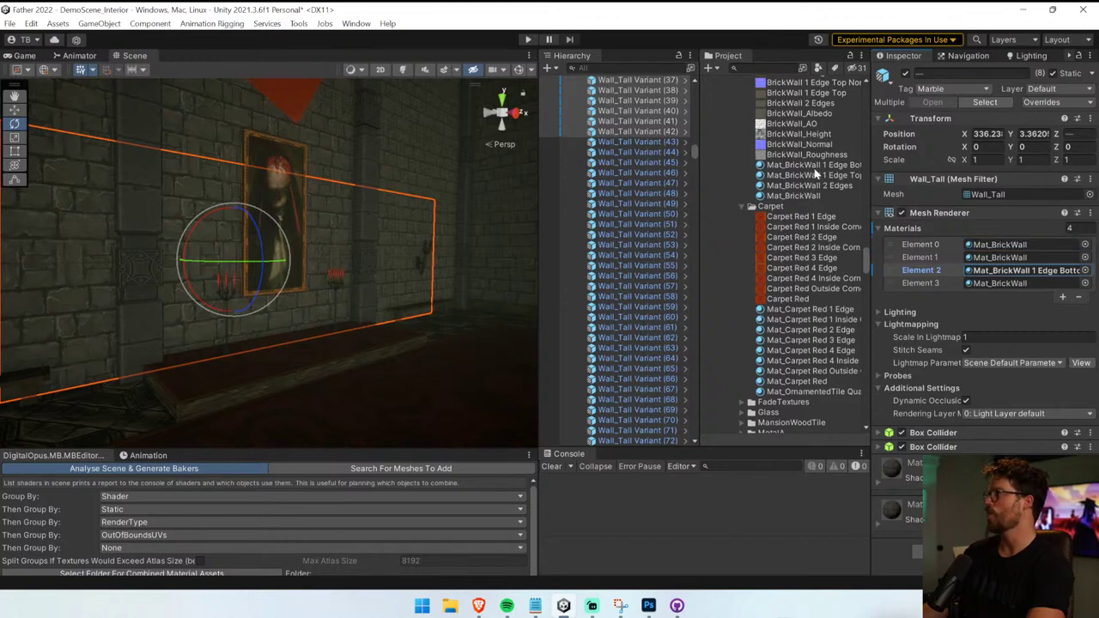
left_click_drag(1002, 260, 1008, 262)
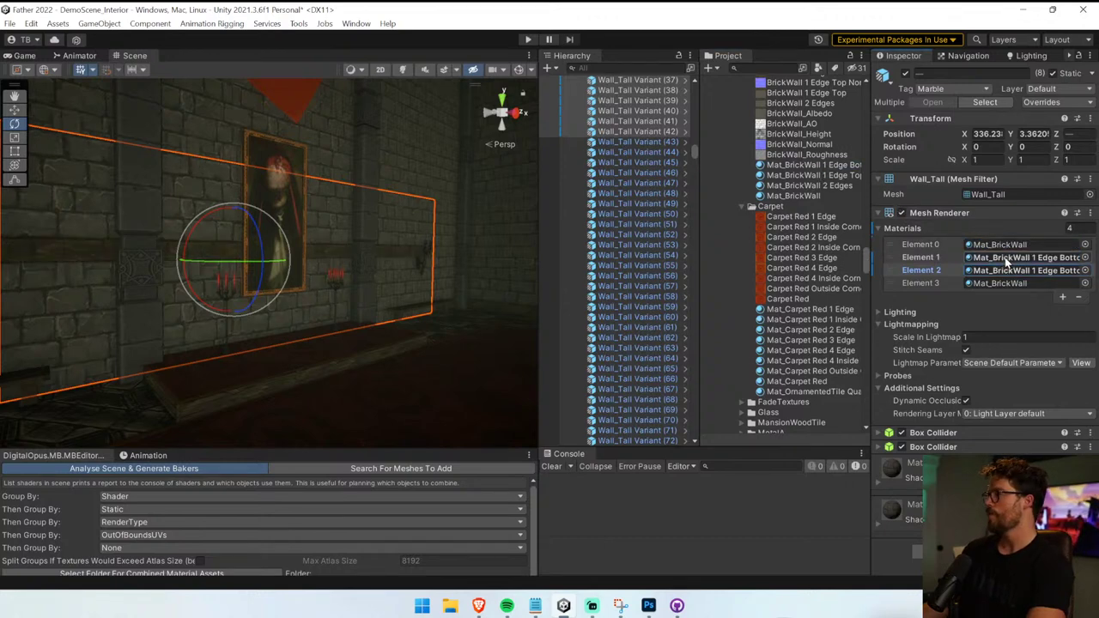
key("ctrl+z")
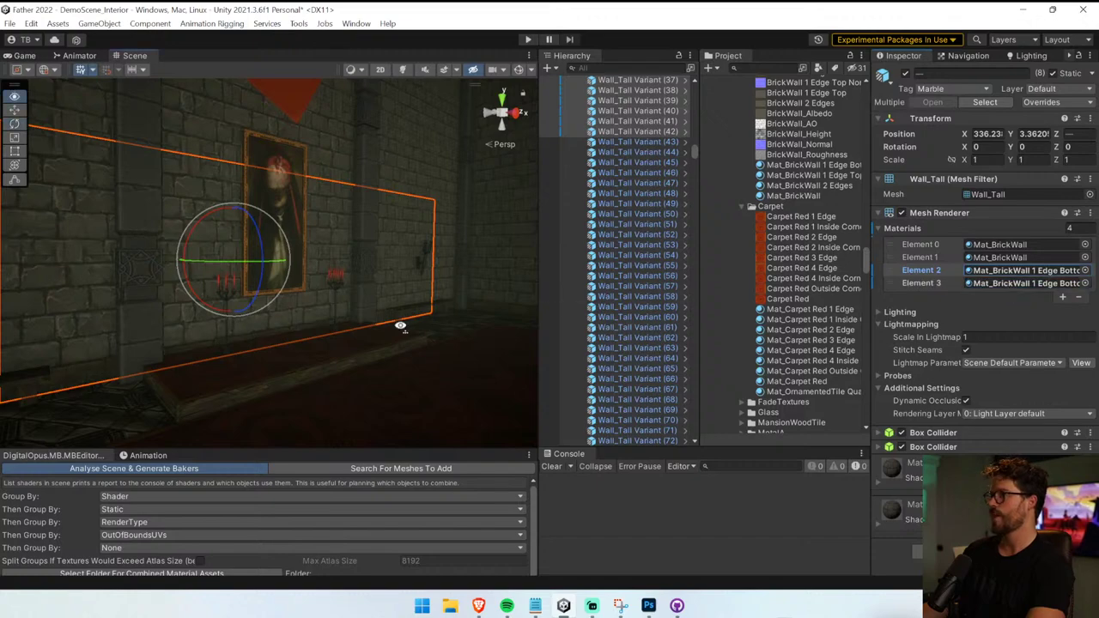
- Examine the edged lower walls, play-test the level by walking down the hall, and stop play mode
right_click_drag(400, 325, 934, 361)
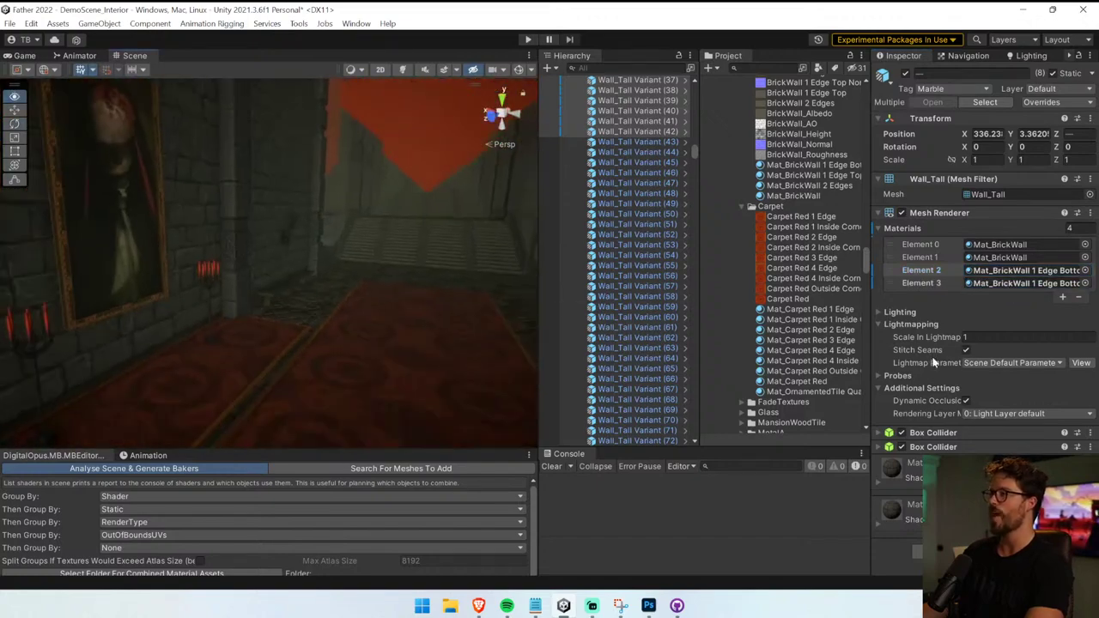
left_click_drag(403, 208, 217, 194, "alt")
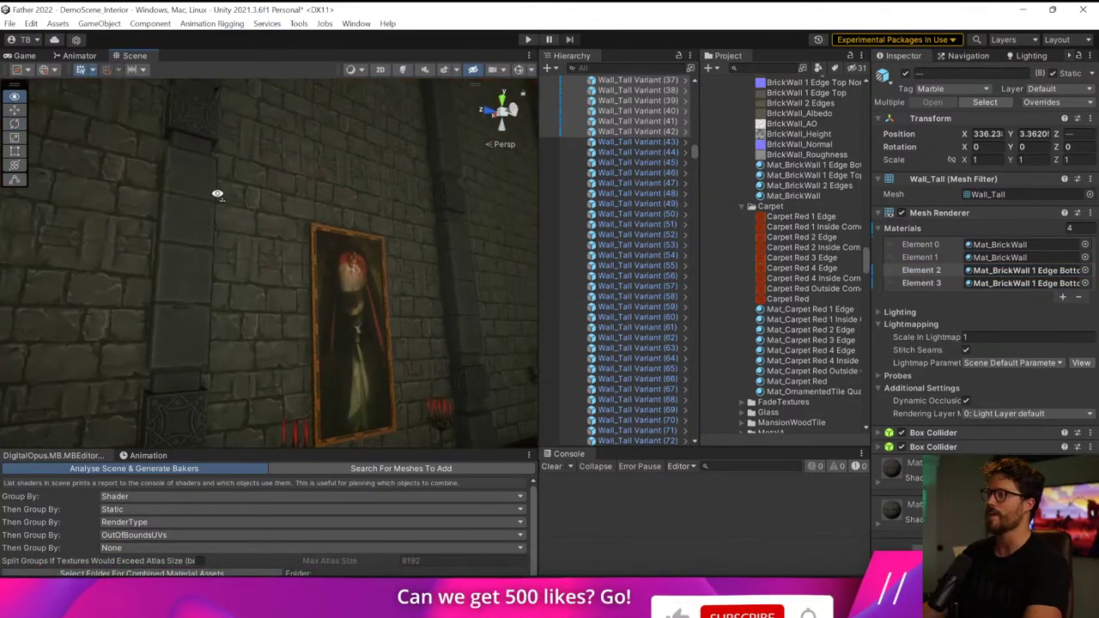
mouse_move(218, 194)
right_mouse_down()
mouse_move(214, 109)
mouse_move(260, 89)
mouse_move(326, 294)
mouse_move(339, 212)
right_mouse_up()
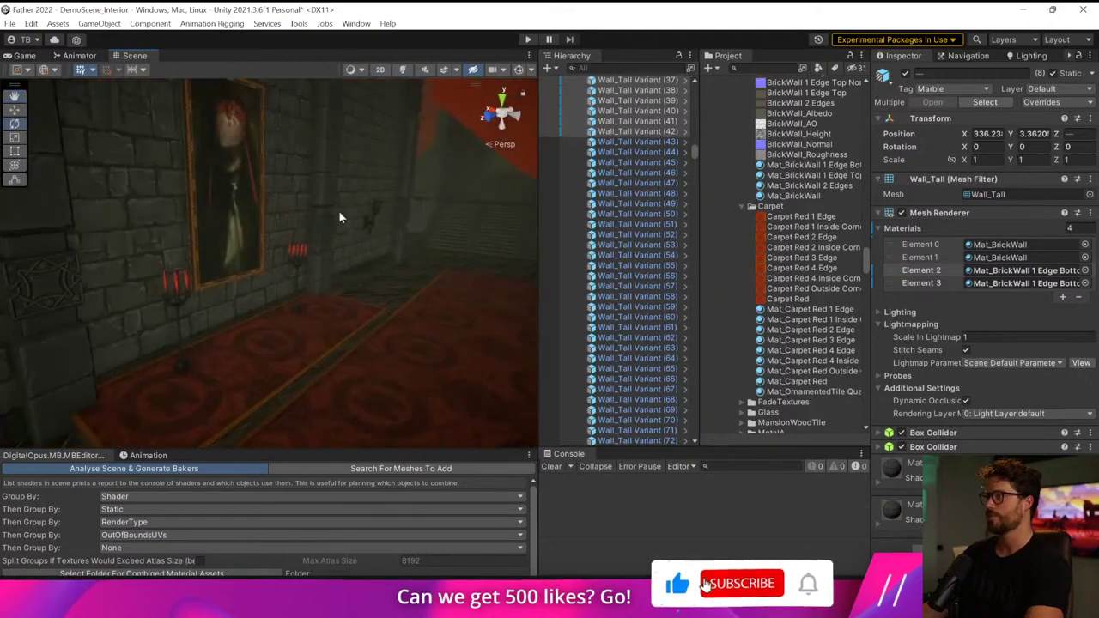
left_click(528, 40)
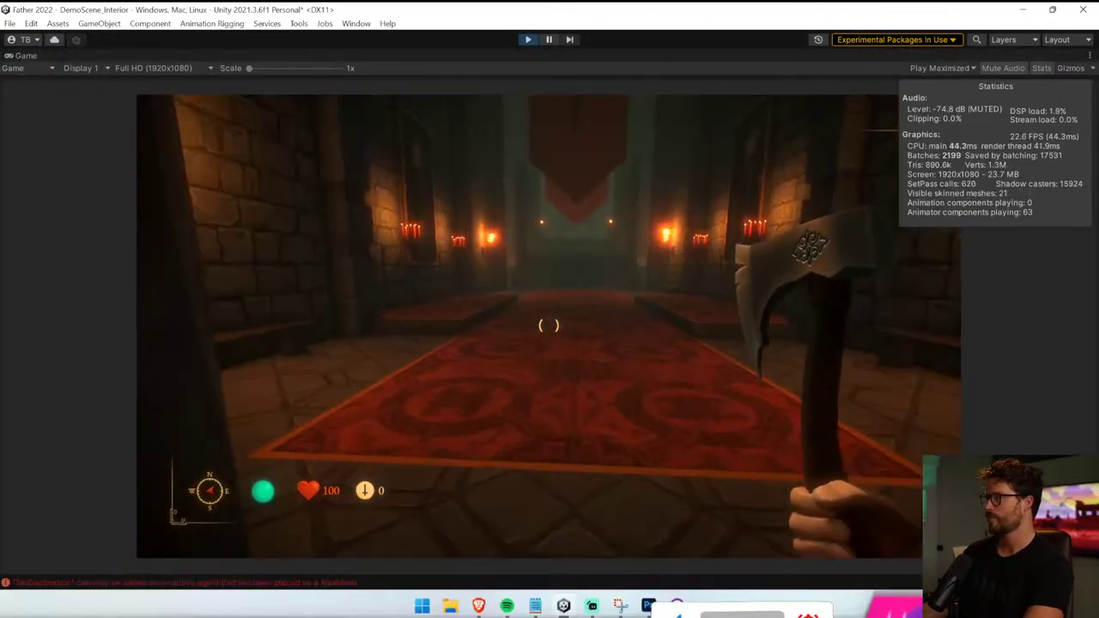
key("w")
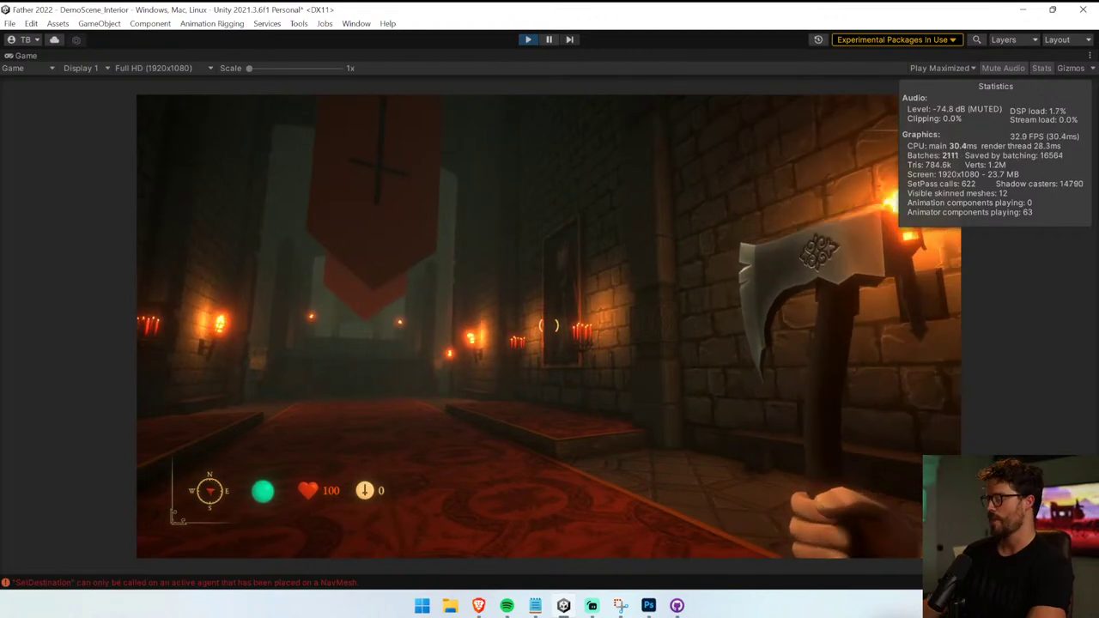
key("ctrl+p")
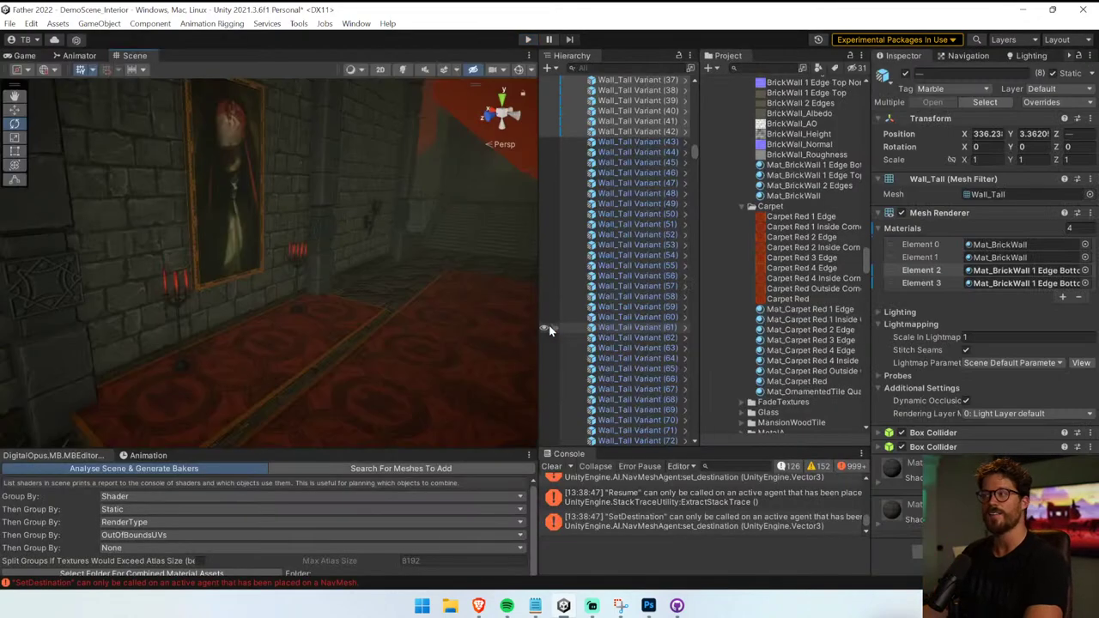
- Enlarge the scene view and multi-select the upper tall wall segments around the hall's door-end corners
left_click_drag(538, 252, 647, 253)
mouse_move(515, 254)
right_mouse_down()
mouse_move(456, 255)
mouse_move(309, 226)
mouse_move(259, 242)
right_mouse_up()
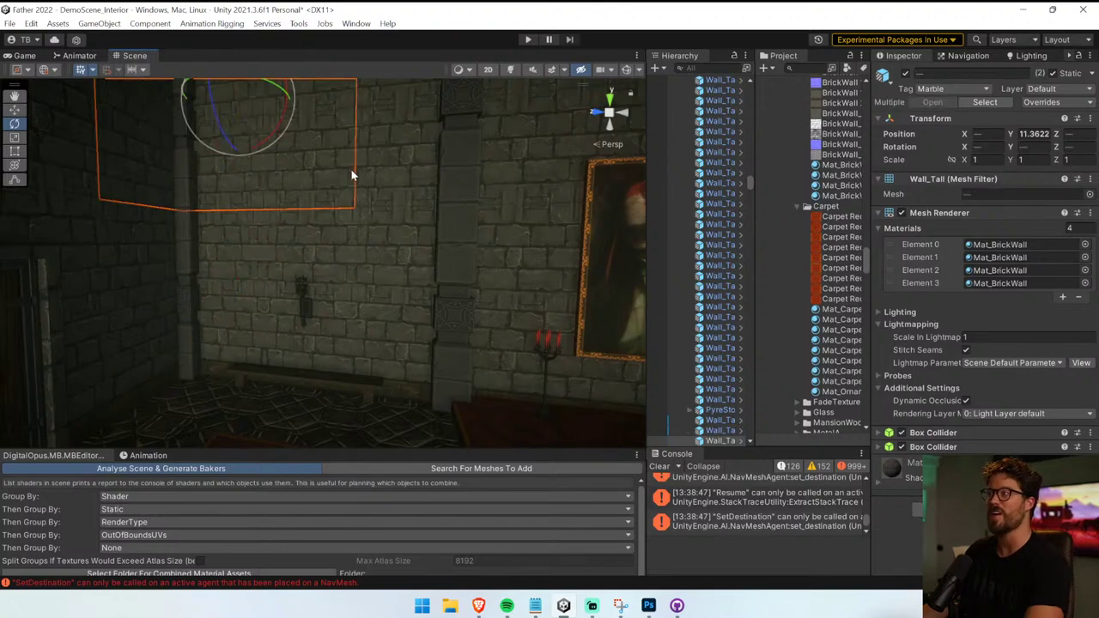
right_click_drag(410, 179, 95, 198)
key("s")
left_click(339, 200, "shift")
left_click(261, 200, "shift")
left_click(206, 195, "shift")
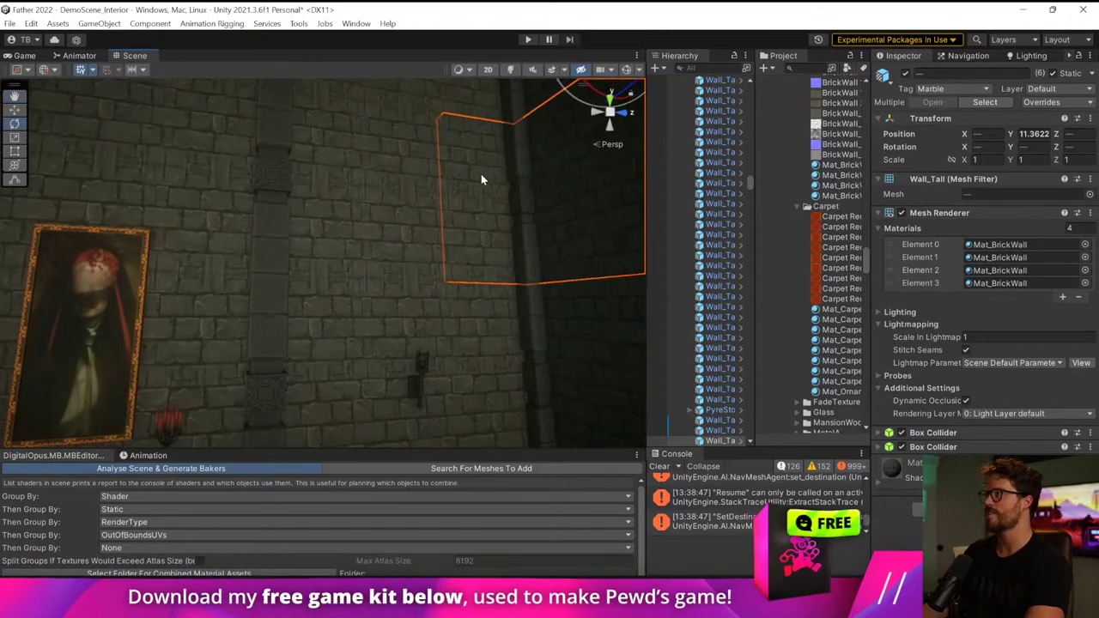
- Add the remaining upper tall wall segments around the hall and above the paintings to the selection
mouse_move(381, 185)
right_mouse_down()
mouse_move(408, 206)
mouse_move(237, 210)
mouse_move(264, 230)
mouse_move(263, 245)
mouse_move(321, 238)
mouse_move(354, 251)
right_mouse_up()
left_click(353, 252, "shift")
left_click(277, 251, "shift")
left_click(216, 250, "shift")
right_click_drag(216, 251, 893, 252)
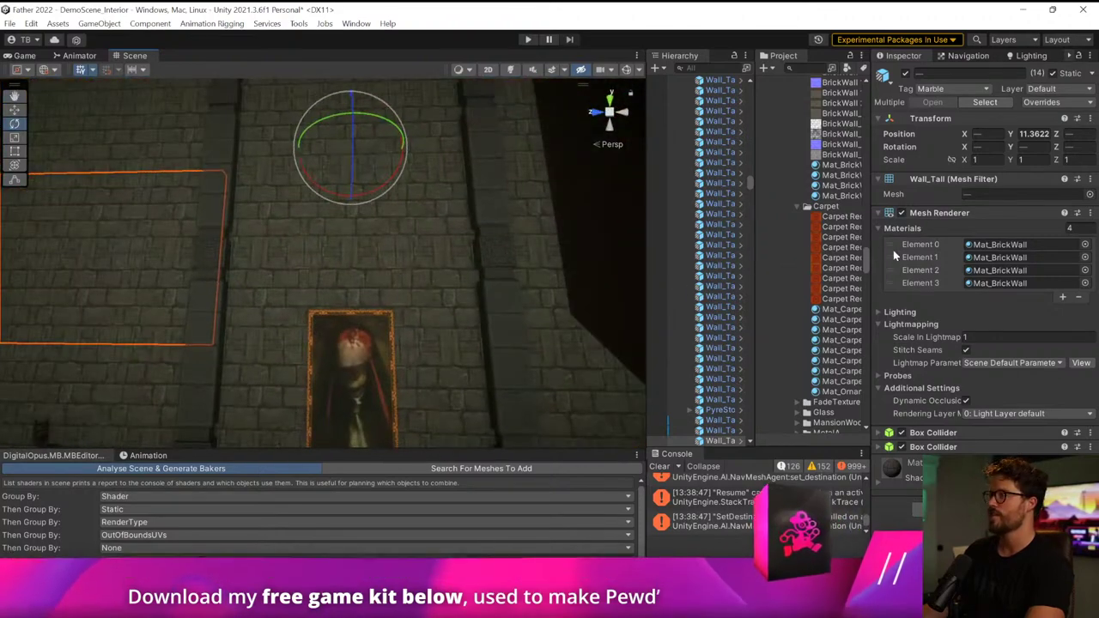
left_click(277, 262, "shift")
right_click_drag(431, 273, 315, 308)
left_click(458, 305, "shift")
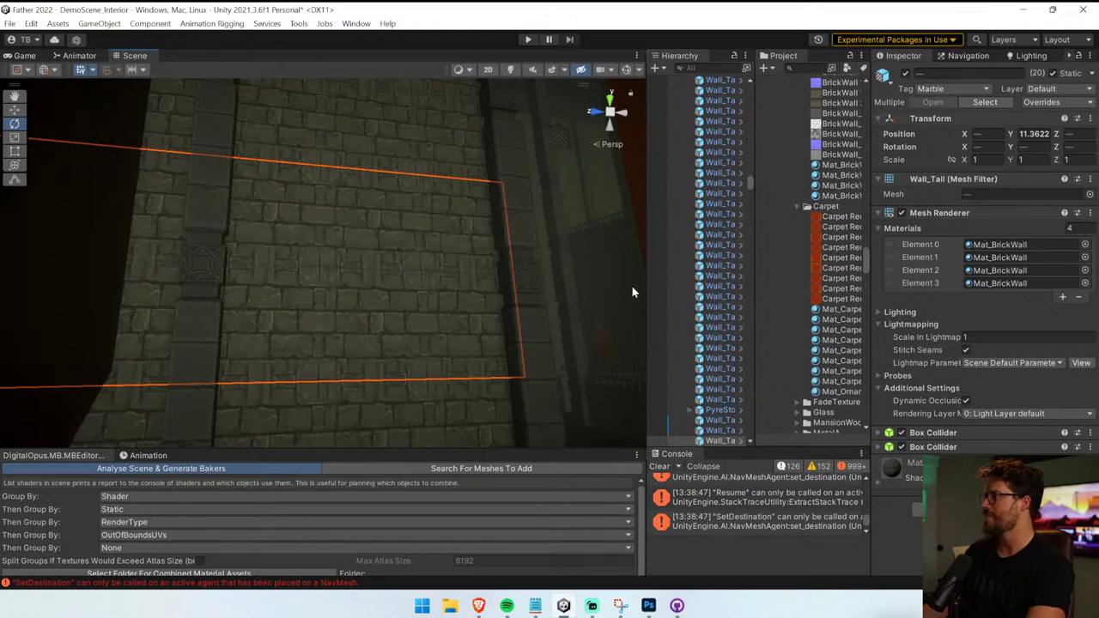
- Widen the project list, find the Wood Paneling folder and assign Mat_Wood Paneling to Elements 0 to 3 of the selected upper walls
left_click_drag(647, 292, 438, 303)
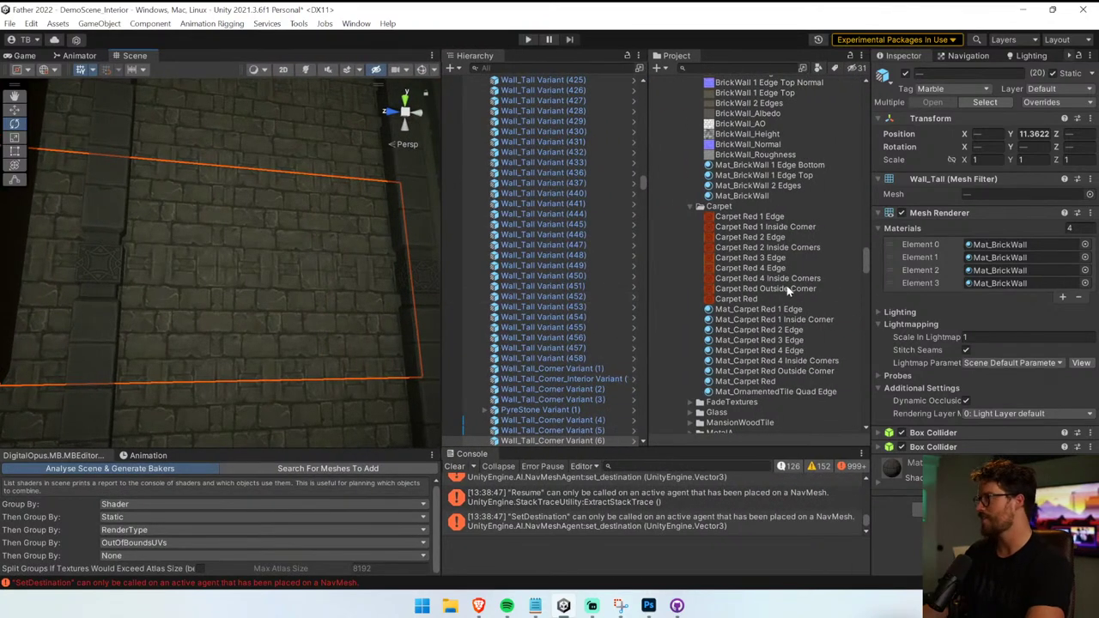
scroll(827, 279, "down", 10)
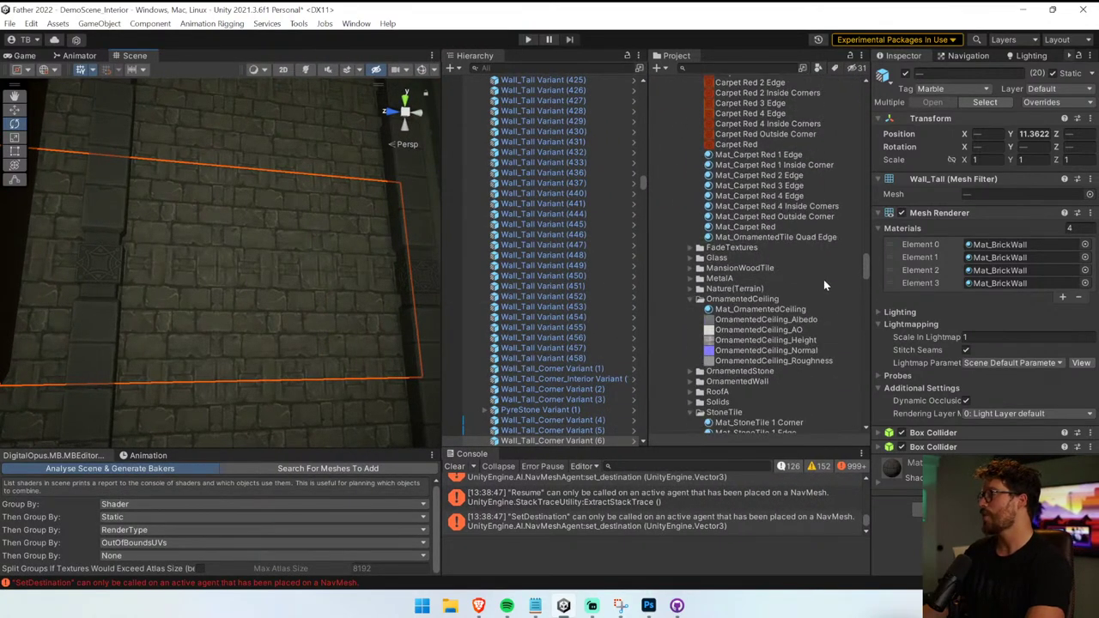
left_click(697, 220)
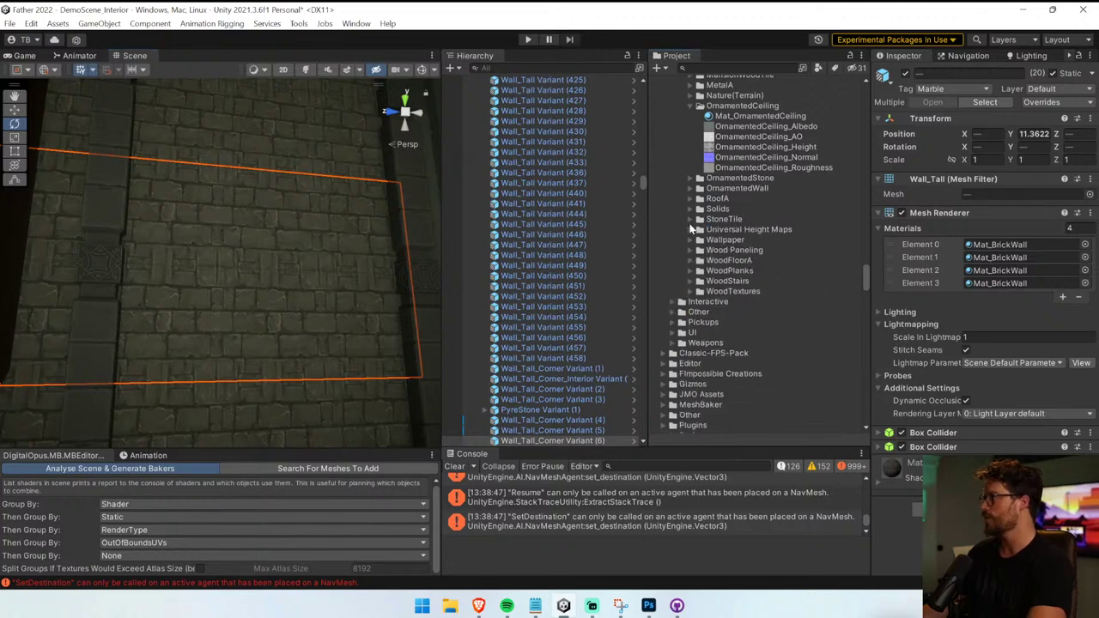
left_click(690, 249)
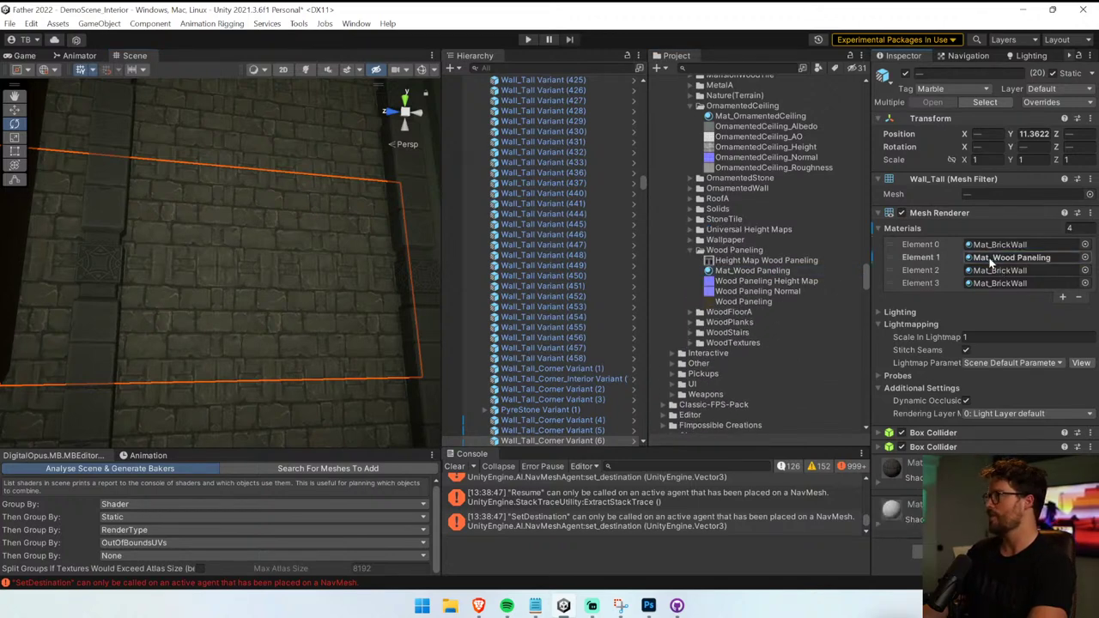
left_click_drag(987, 268, 993, 268)
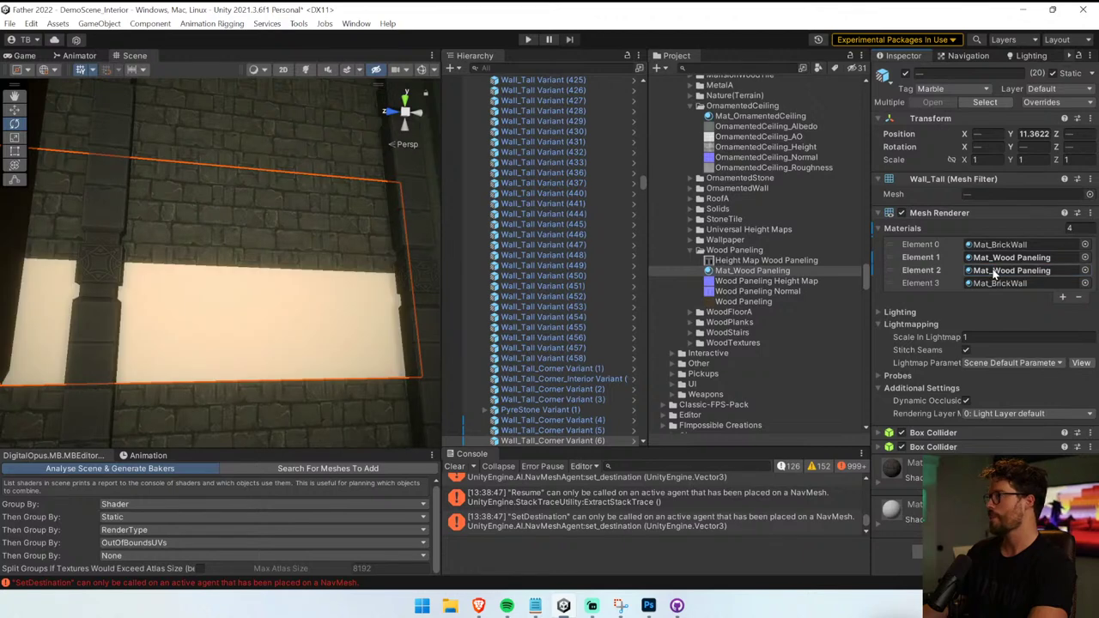
left_click_drag(777, 269, 1042, 286)
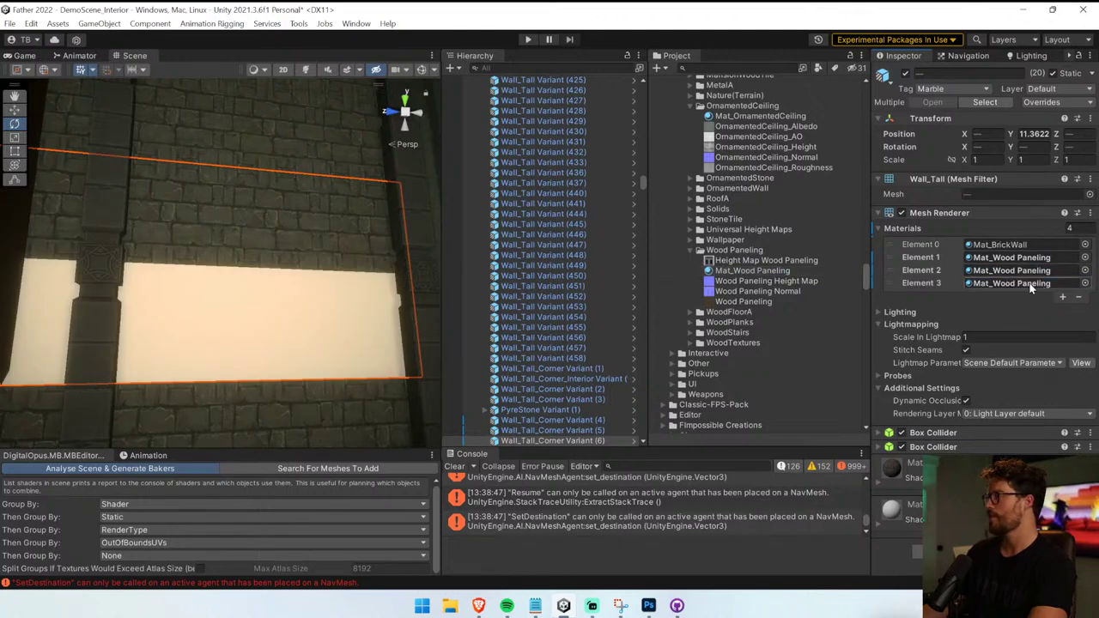
left_click_drag(988, 244, 988, 244)
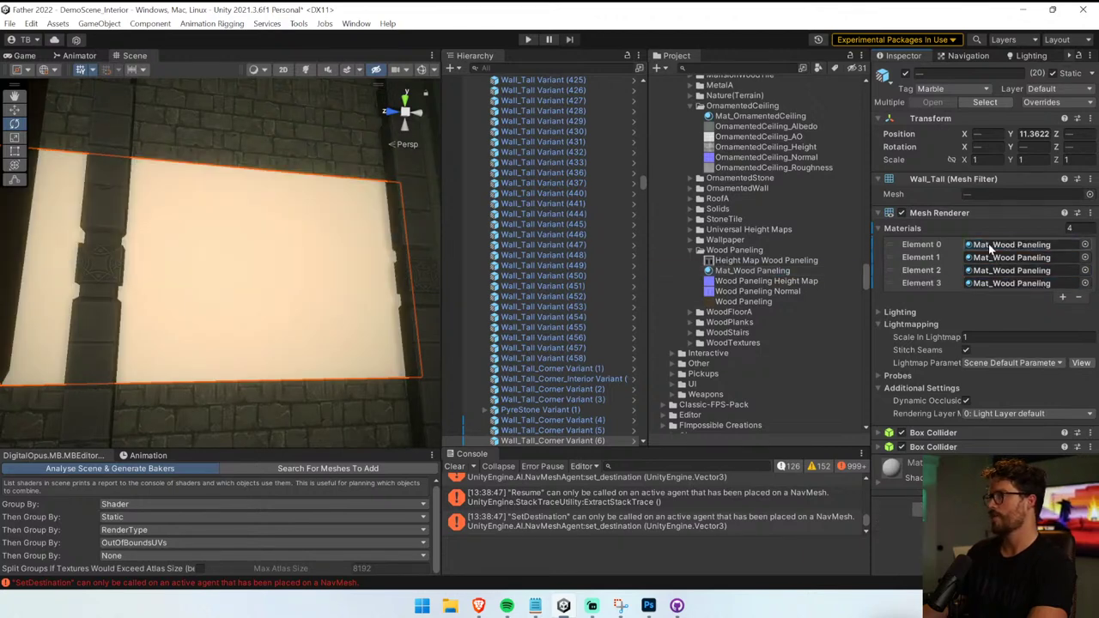
left_click(988, 244)
- Give Mat_Wood Paneling the Wood Paneling base map, Wood Paneling Normal marked as normal map, and Height Map Wood Paneling as height map
left_click(766, 272)
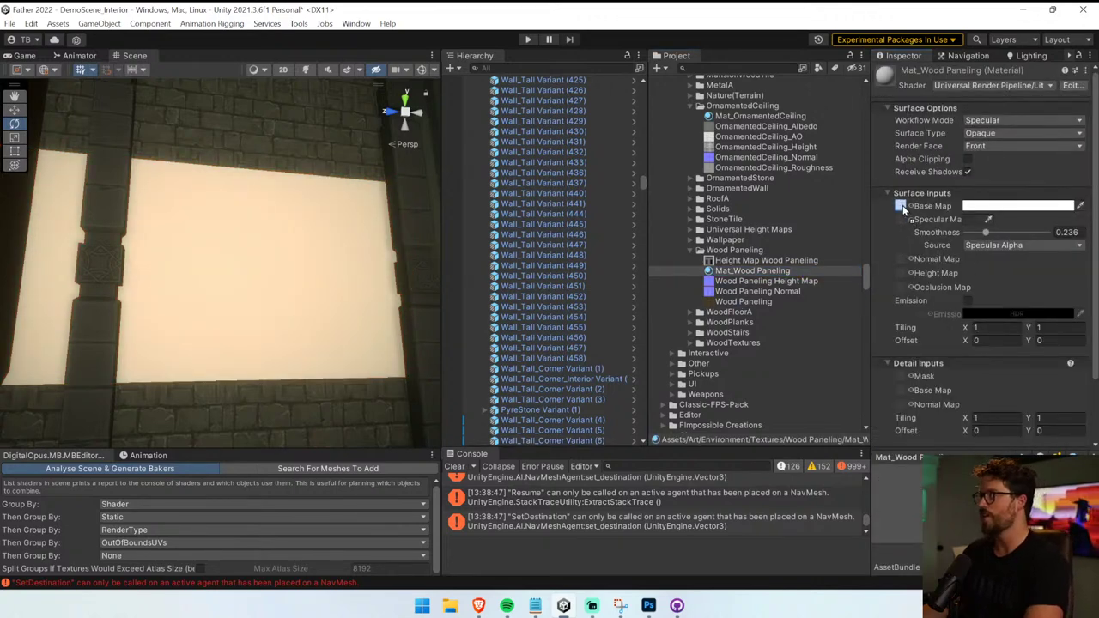
left_click(789, 283)
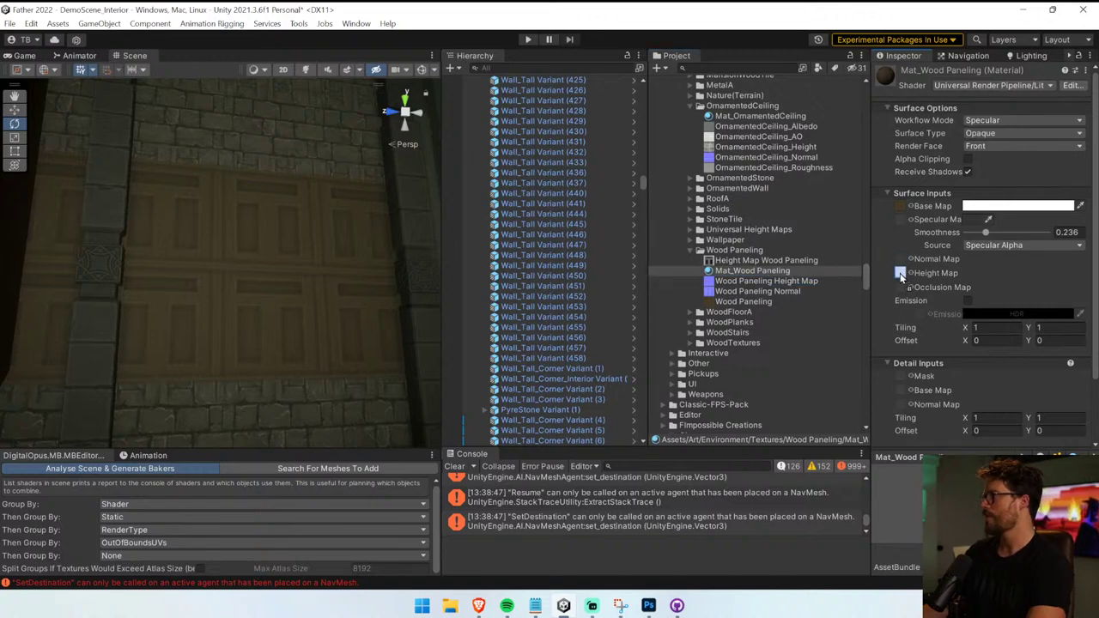
left_click_drag(899, 274, 900, 277)
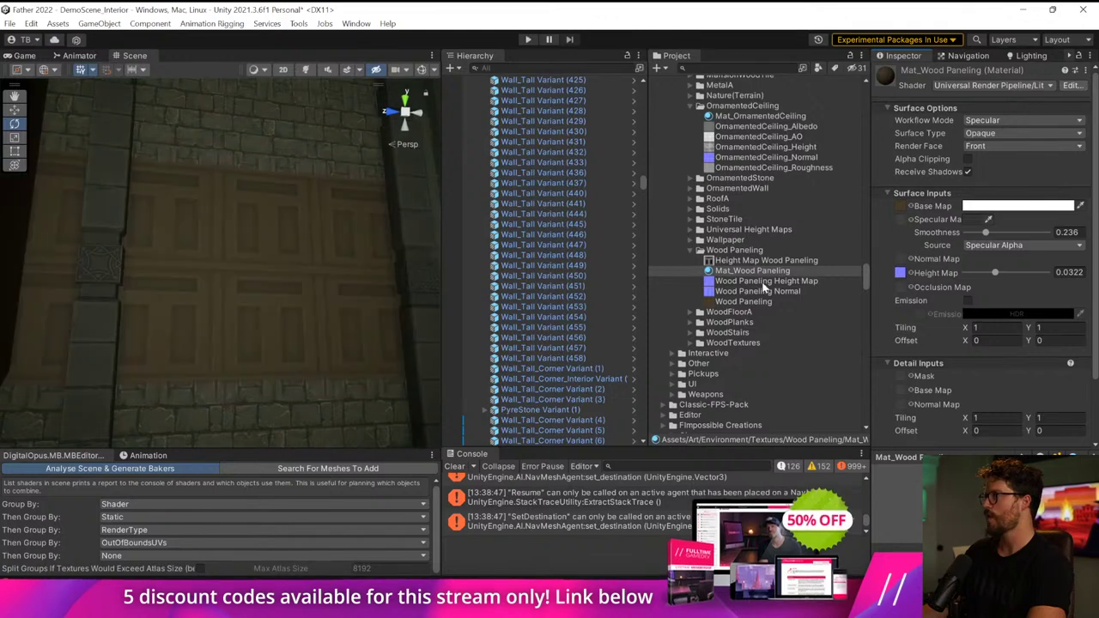
mouse_move(751, 289)
left_mouse_down()
mouse_move(889, 274)
mouse_move(899, 260)
left_mouse_up()
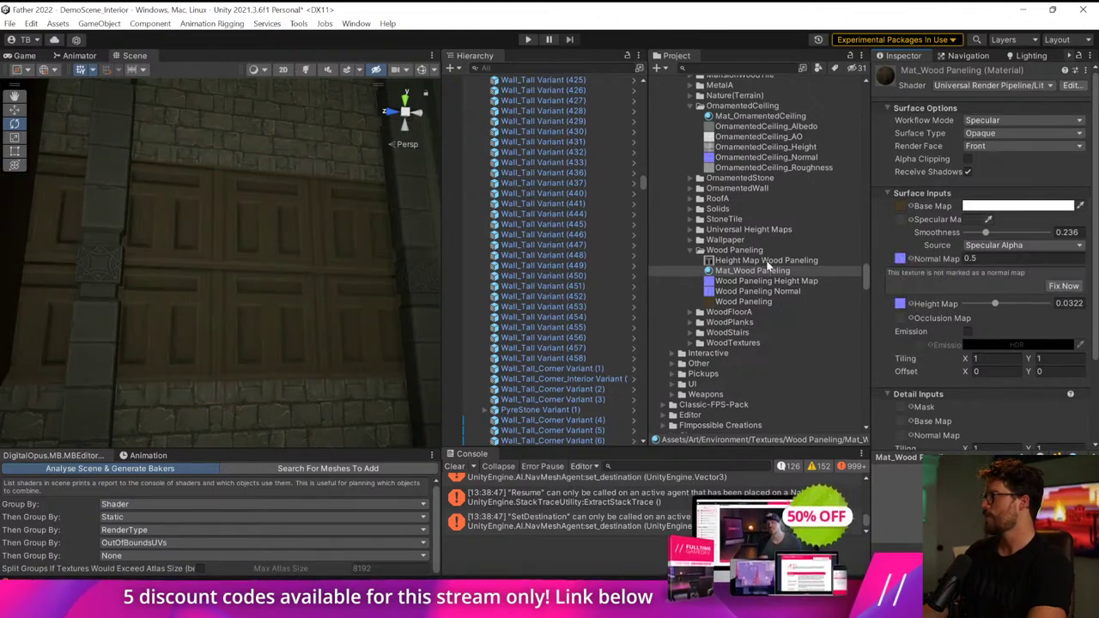
left_click_drag(767, 261, 906, 305)
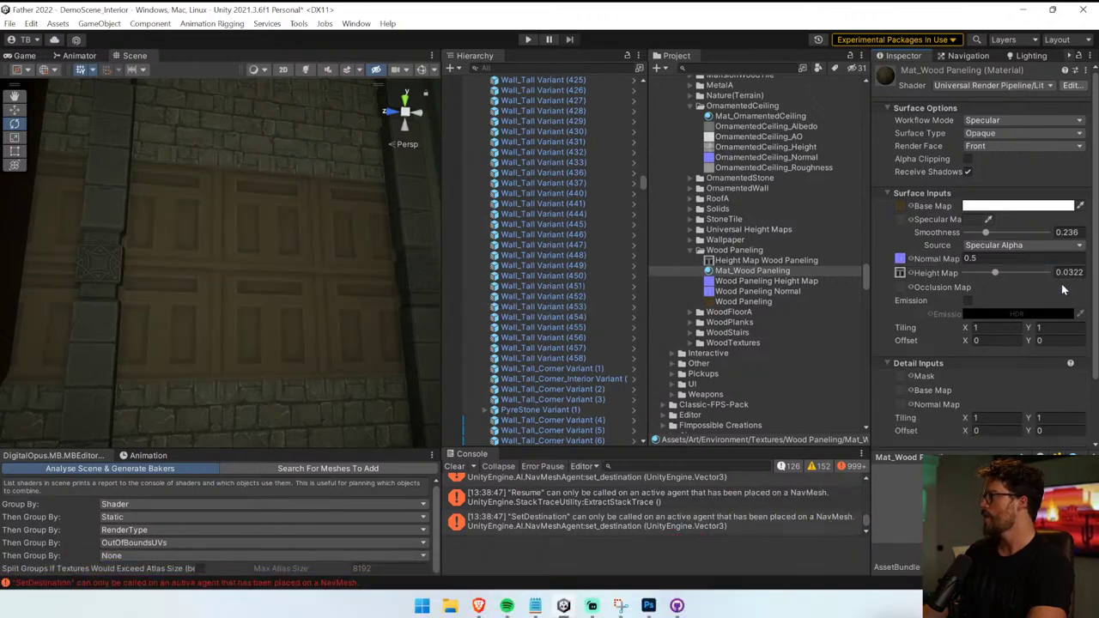
- Select a lower wall segment beneath the wood paneling and identify the faces its Element 2 and Element 1 materials cover
right_click_drag(390, 360, 19, 424)
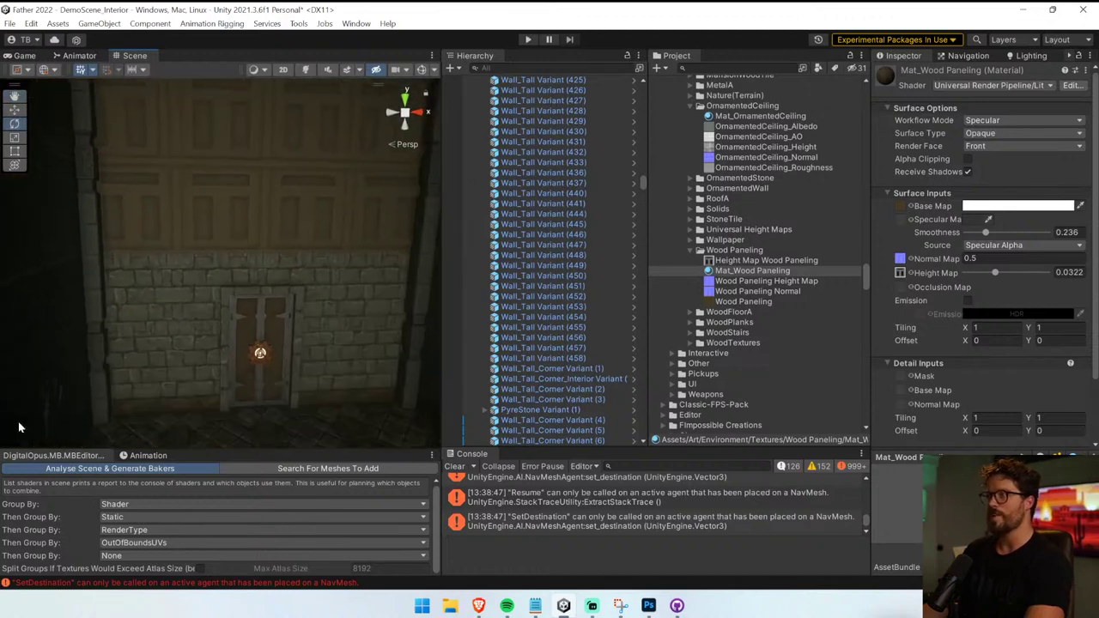
right_click_drag(373, 261, 1072, 251)
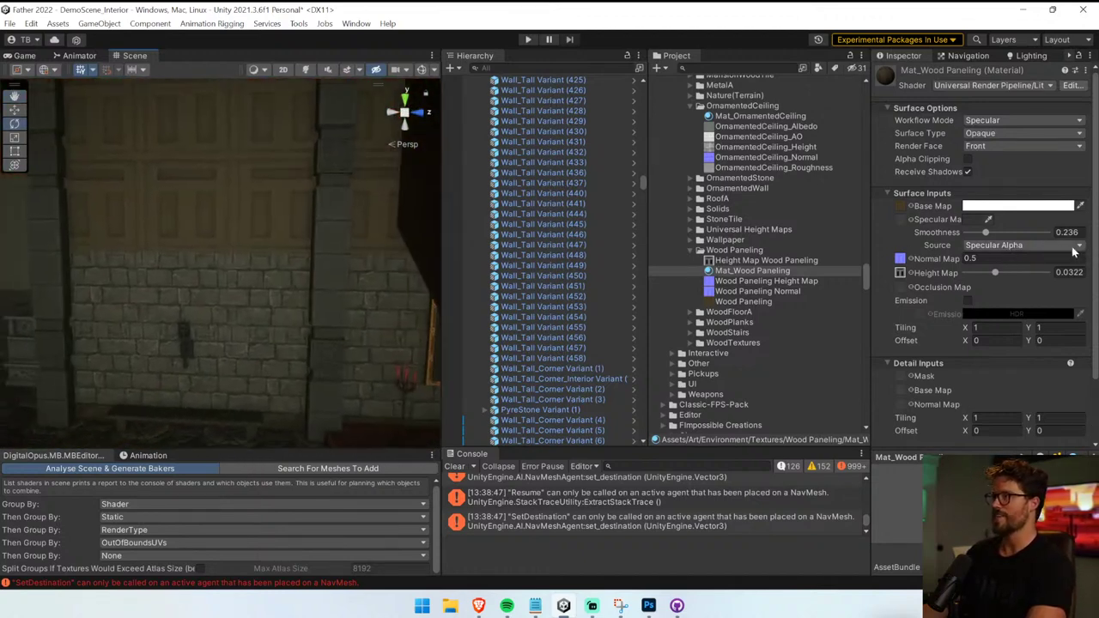
left_click(110, 284)
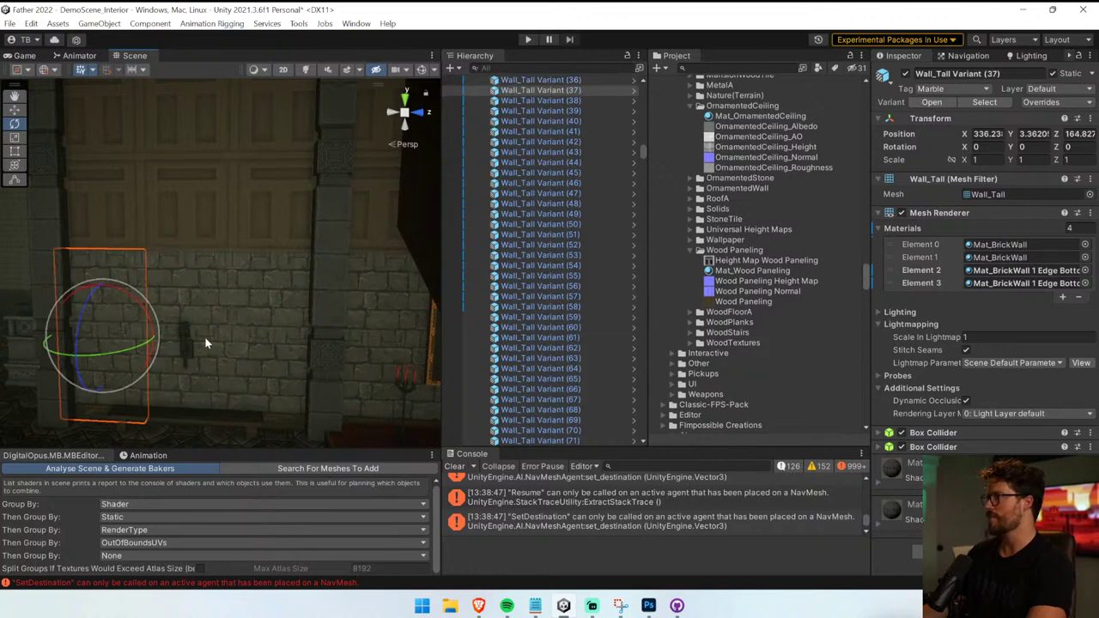
left_click(1011, 271)
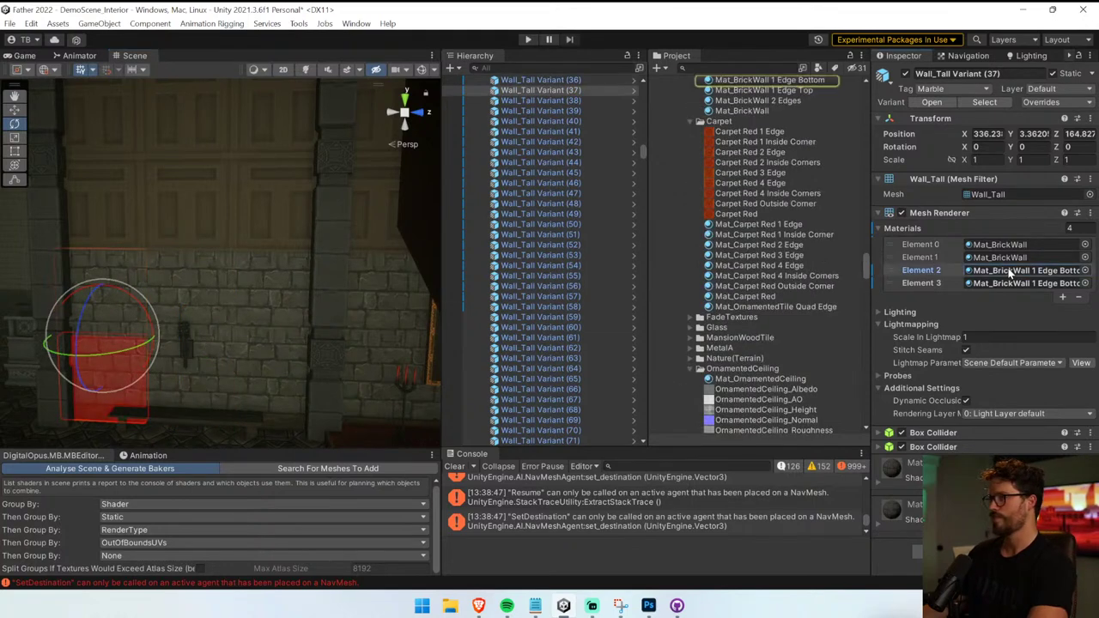
left_click(1011, 258)
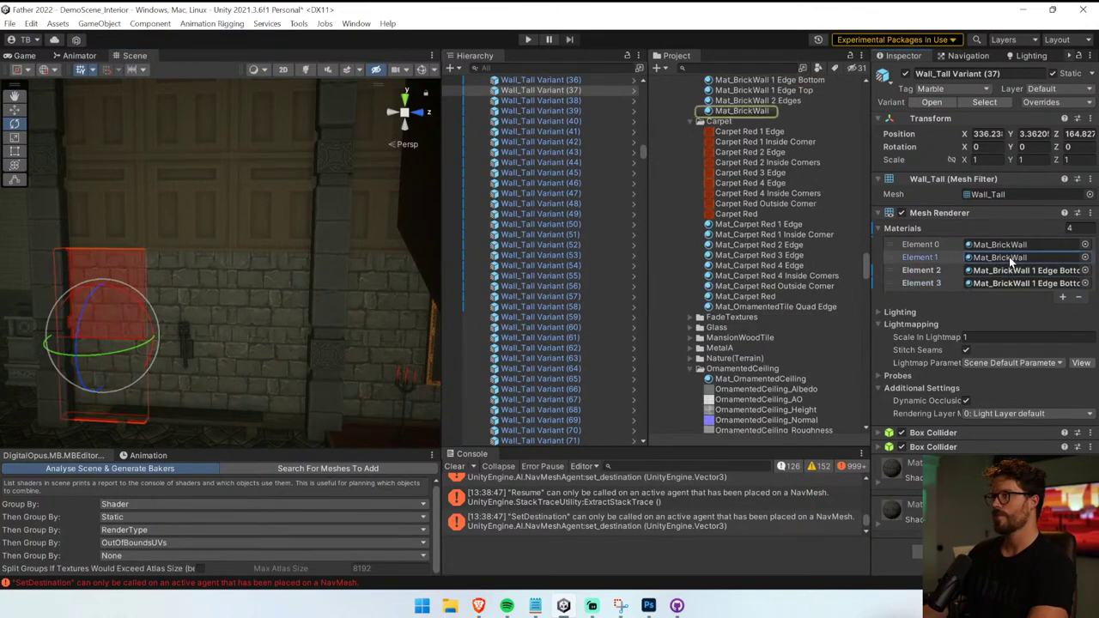
- Add the other lower wall segments along the same side of the hall, past the painting, to the selection
left_click(226, 297, "shift")
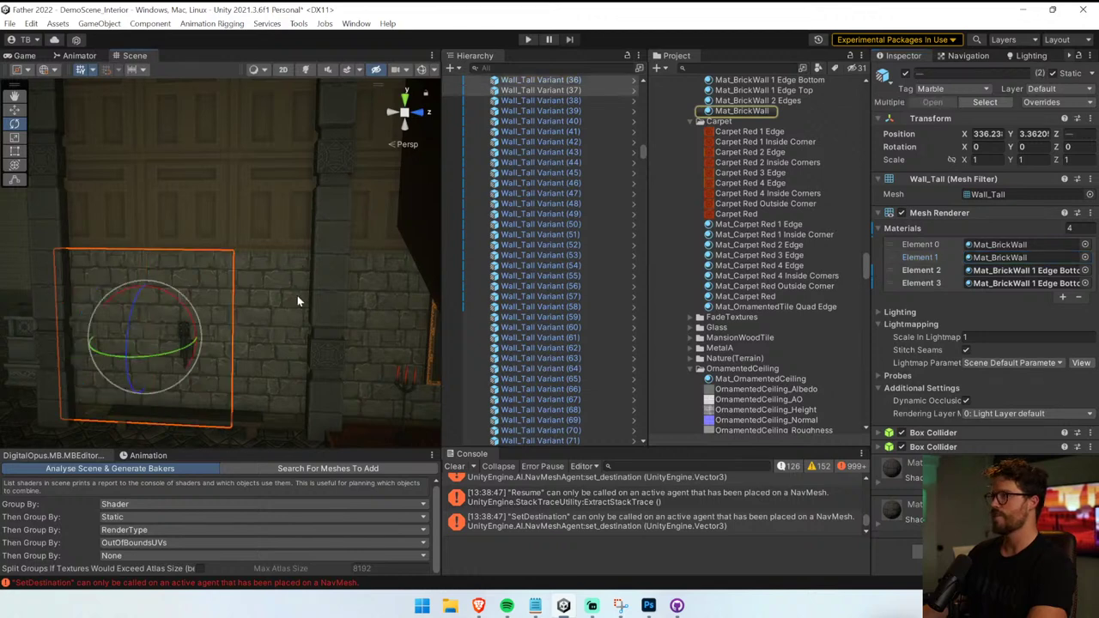
left_click(297, 295, "shift")
key("d")
mouse_move(297, 295)
right_mouse_down()
mouse_move(324, 309)
mouse_move(286, 321)
mouse_move(289, 386)
right_mouse_up()
left_click(293, 319, "shift")
key("d")
key("d")
key("w")
left_click(290, 386, "shift")
left_click(344, 310, "shift")
mouse_move(344, 310)
right_mouse_down()
mouse_move(413, 286)
mouse_move(219, 295)
right_mouse_up()
key("d")
left_click(199, 291, "shift")
left_click(236, 279, "shift")
left_click(305, 265, "shift")
key("d")
- Assign Mat_BrickWall 1 Edge Top to the Element 1 material of the selected lower wall segments
mouse_move(305, 265)
right_mouse_down()
mouse_move(319, 278)
mouse_move(1070, 320)
right_mouse_up()
key("s")
key("w")
left_click(1020, 270)
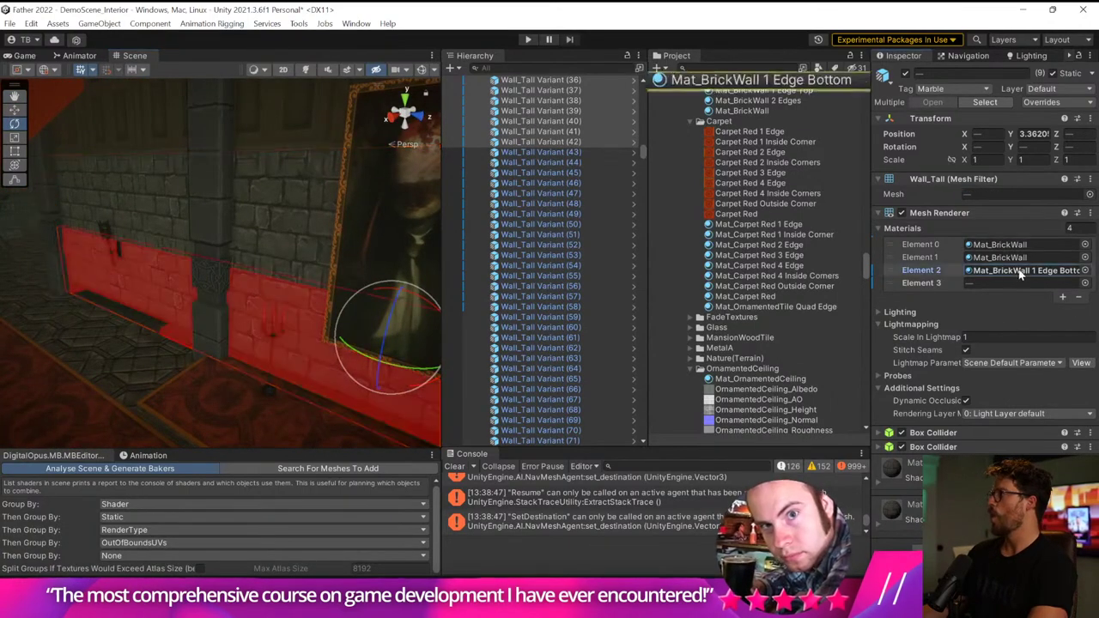
left_click_drag(795, 136, 999, 258)
right_click_drag(257, 312, 229, 299)
mouse_move(229, 299)
left_mouse_down("alt")
mouse_move(422, 248)
mouse_move(622, 262)
left_mouse_up("alt")
right_click_drag(622, 262, 731, 266)
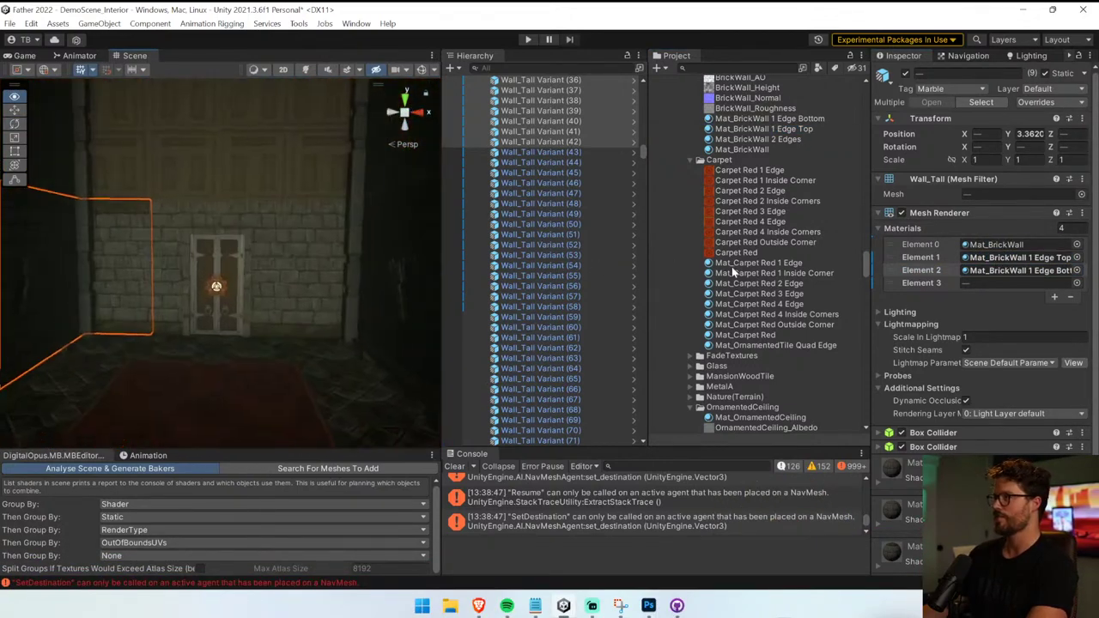
left_click(158, 195)
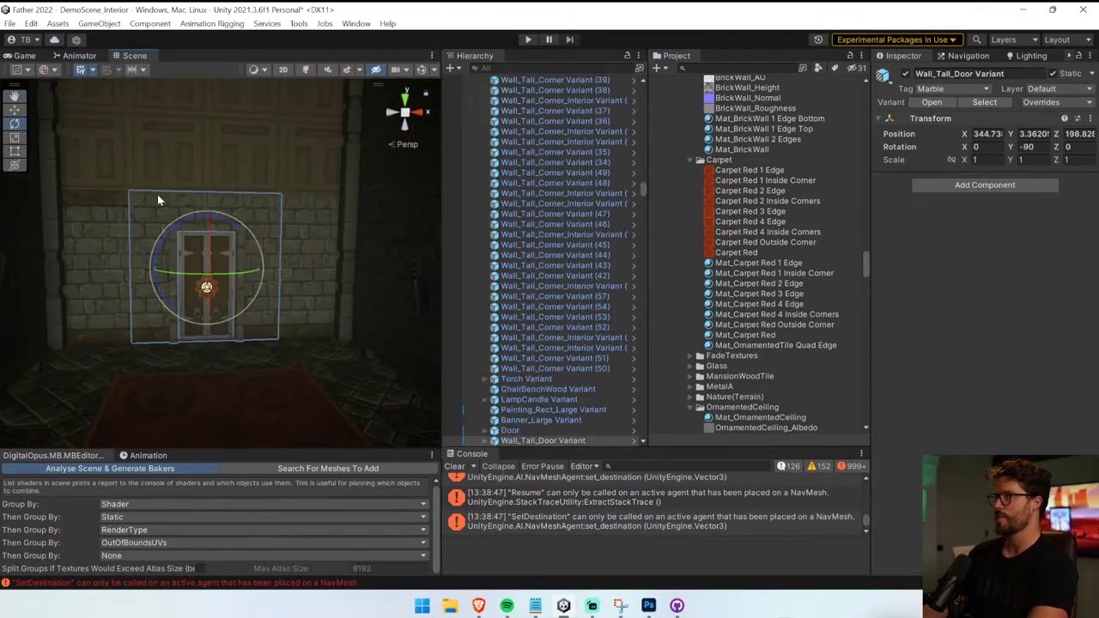
left_click(322, 225, "shift")
right_click_drag(255, 255, 321, 247)
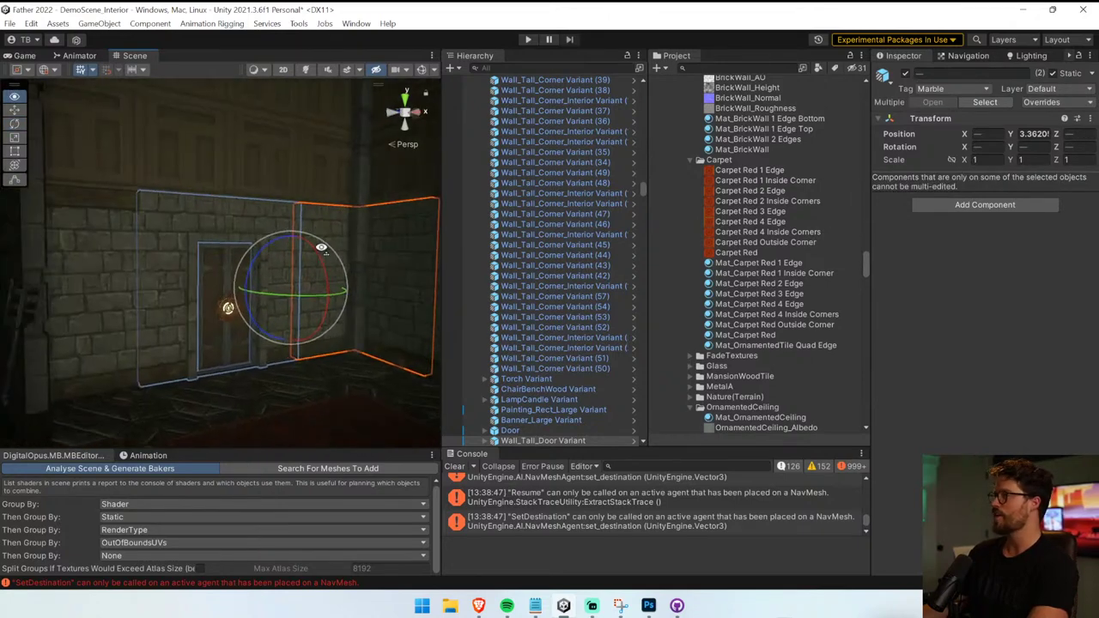
- Select the Wall_Tall mesh around the door and assign Mat_BrickWall 1 Edge Top to its Element 1 material
left_click(229, 225)
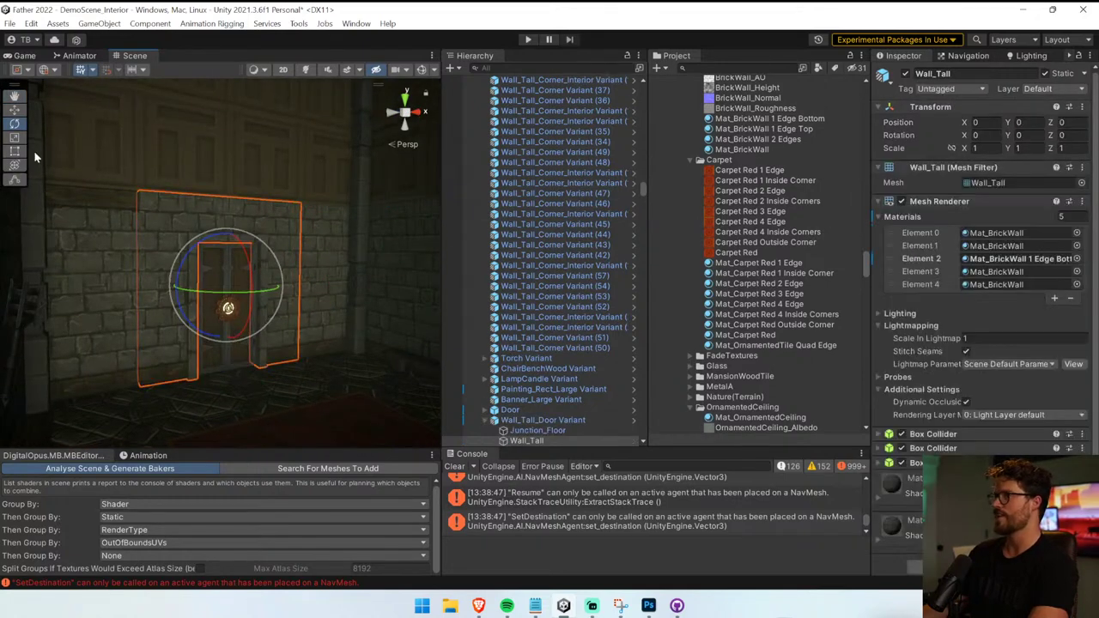
left_click(1032, 246)
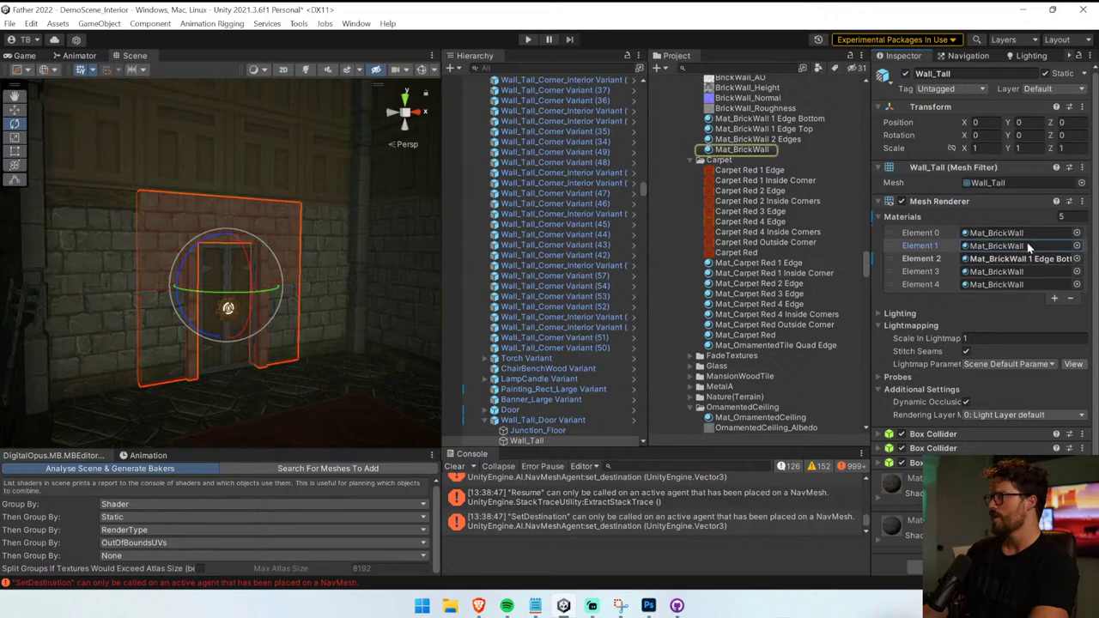
double_click(1026, 242)
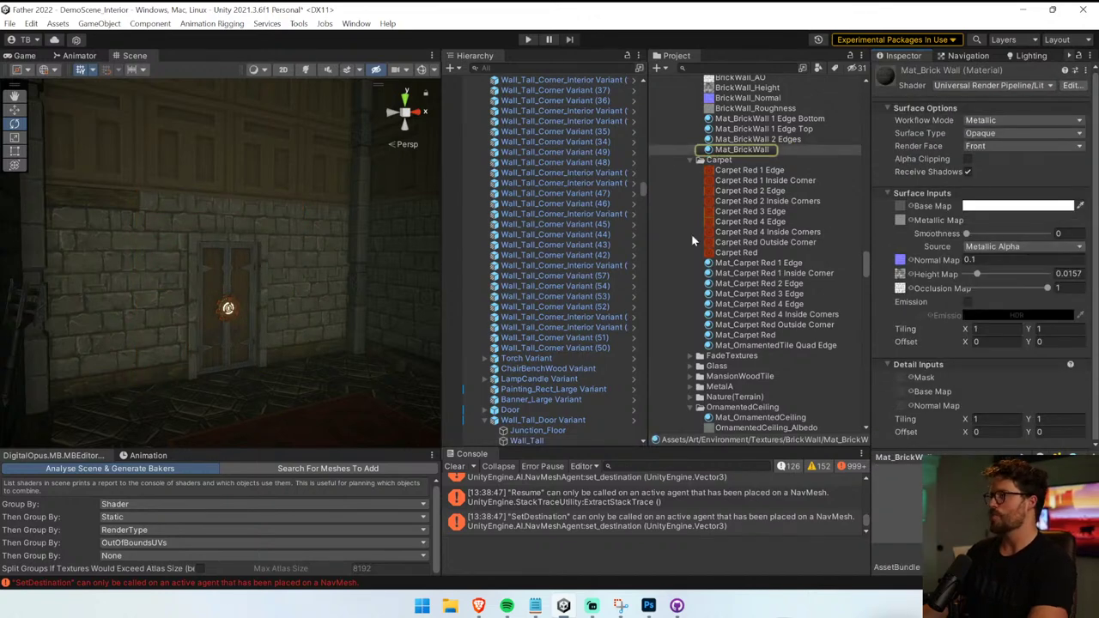
left_click(238, 262)
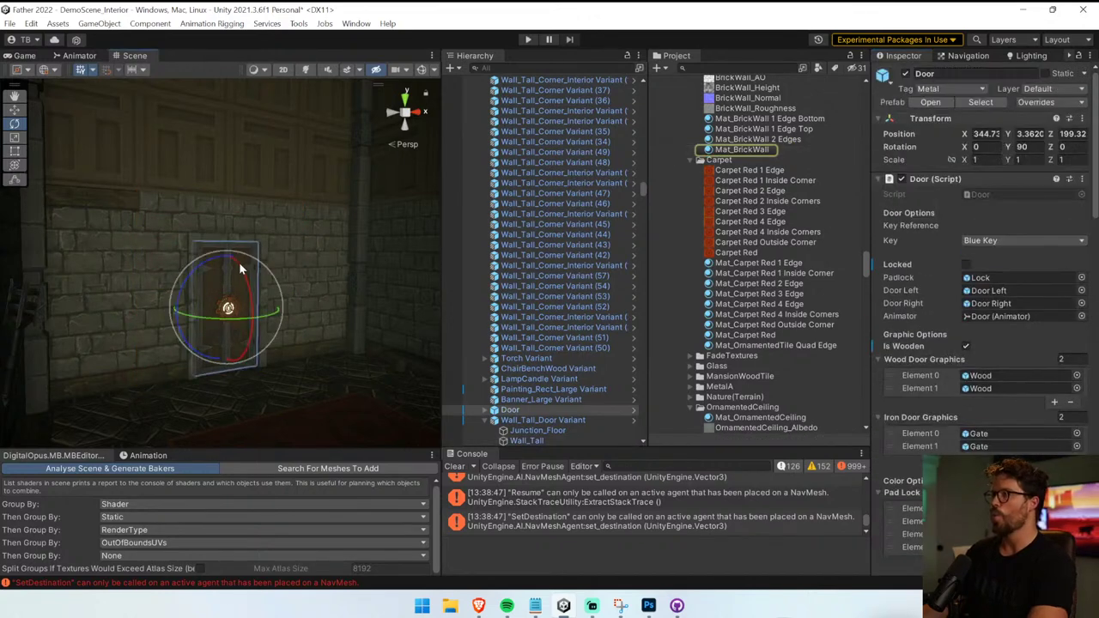
left_click(735, 151)
left_click(242, 218)
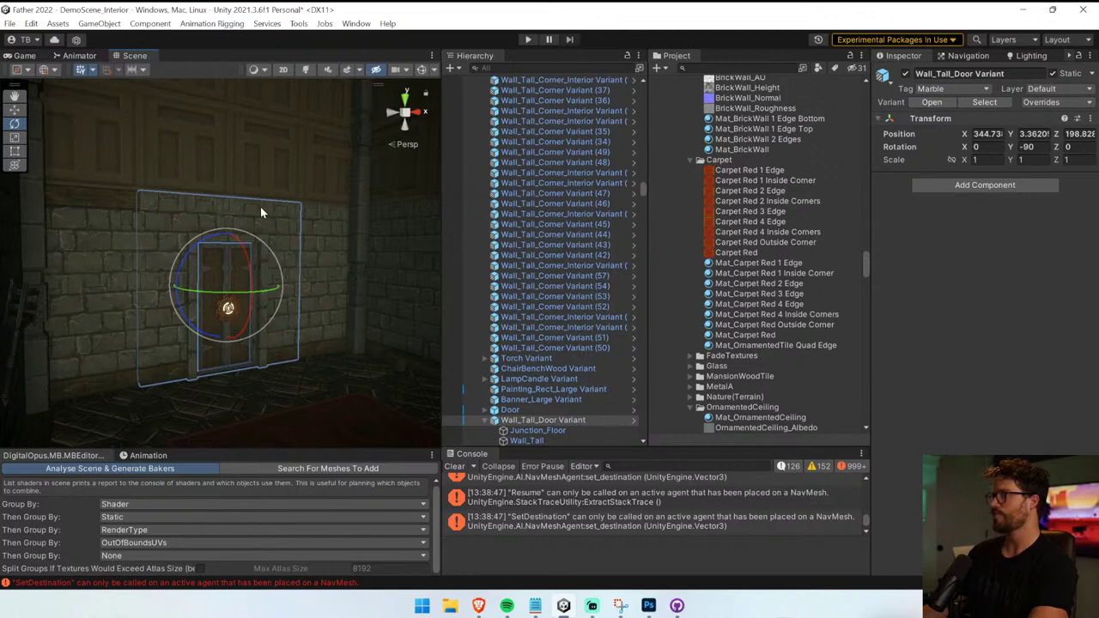
left_click(261, 212)
left_click(1017, 246)
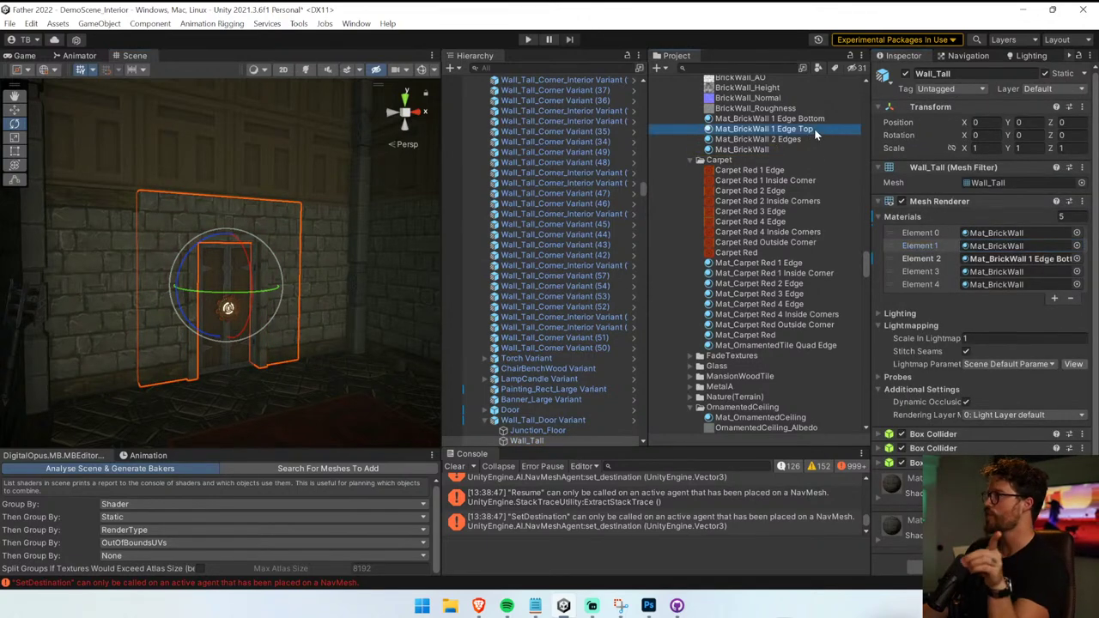
left_click_drag(815, 132, 995, 249)
- Select the lower corner wall next to the door and assign Mat_BrickWall 1 Edge Top to its Element 1 material
mouse_move(296, 278)
right_mouse_down()
mouse_move(274, 278)
mouse_move(313, 275)
right_mouse_up()
left_click(387, 276)
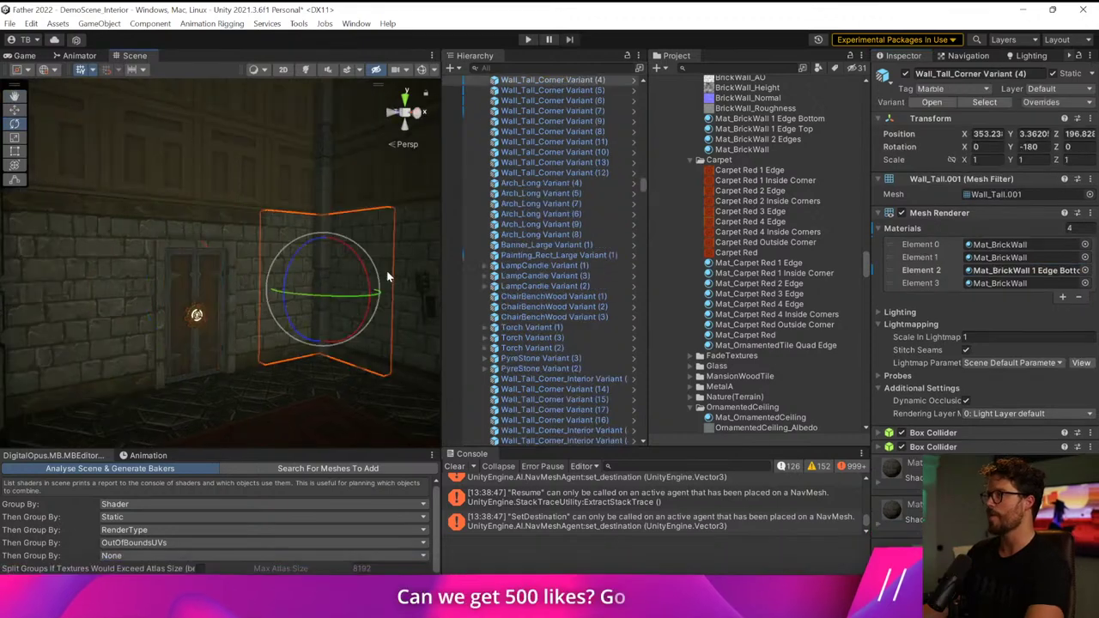
left_click(1000, 257)
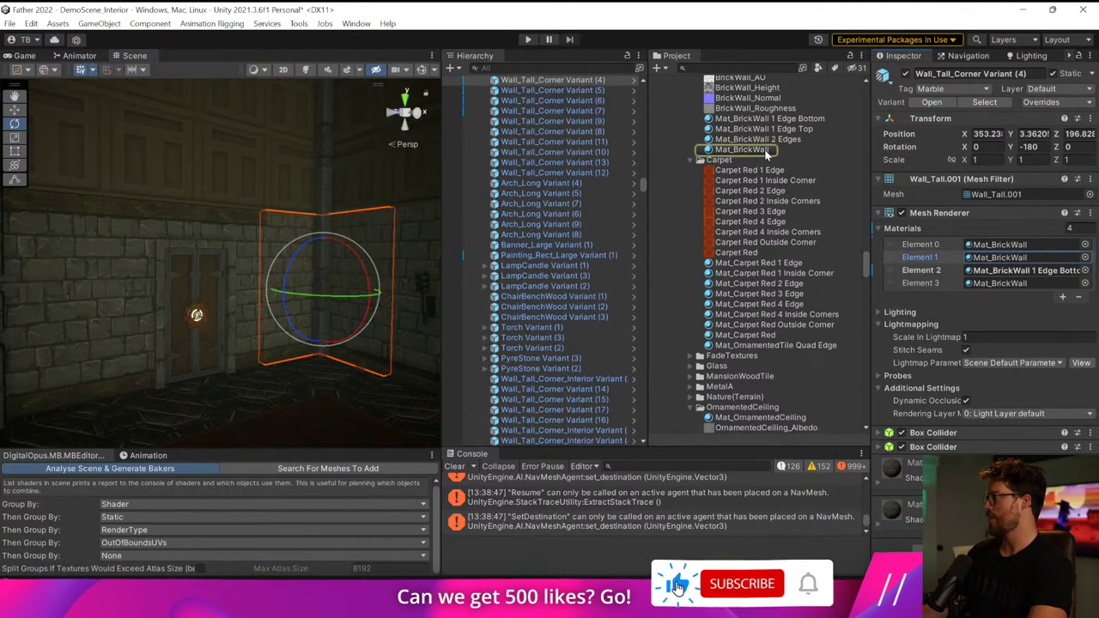
left_click_drag(781, 135, 1000, 257)
- Select the lower brick wall segments just before the painting on the opposite side of the hall
right_click_drag(360, 343, 549, 355)
left_click(192, 204, "shift")
left_click(244, 206)
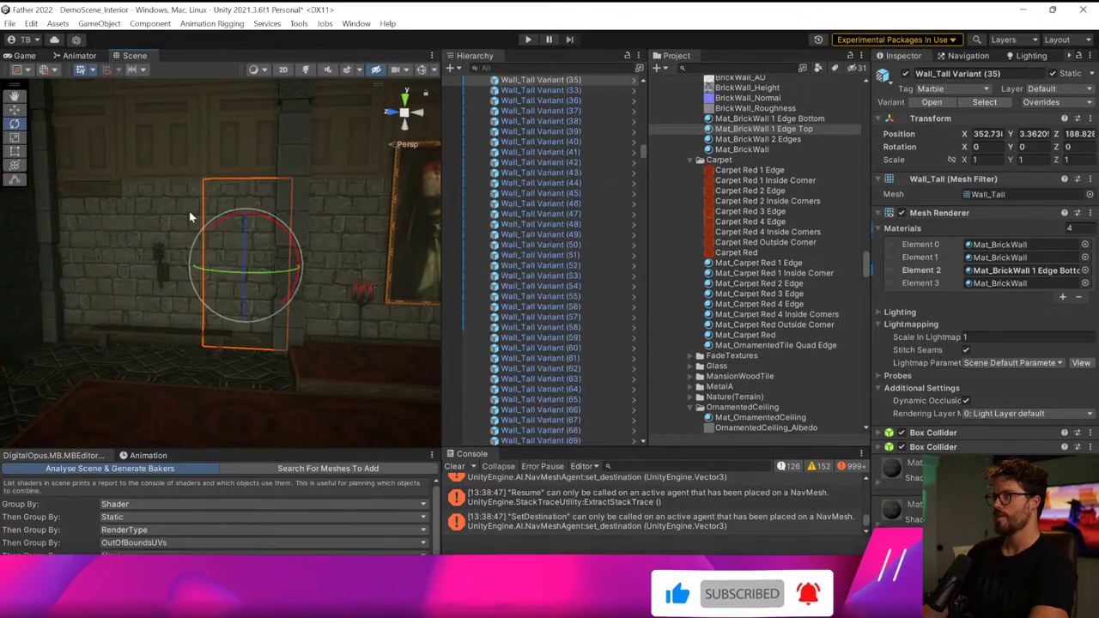
left_click(191, 215)
left_click(243, 215, "shift")
right_click_drag(243, 216, 297, 249)
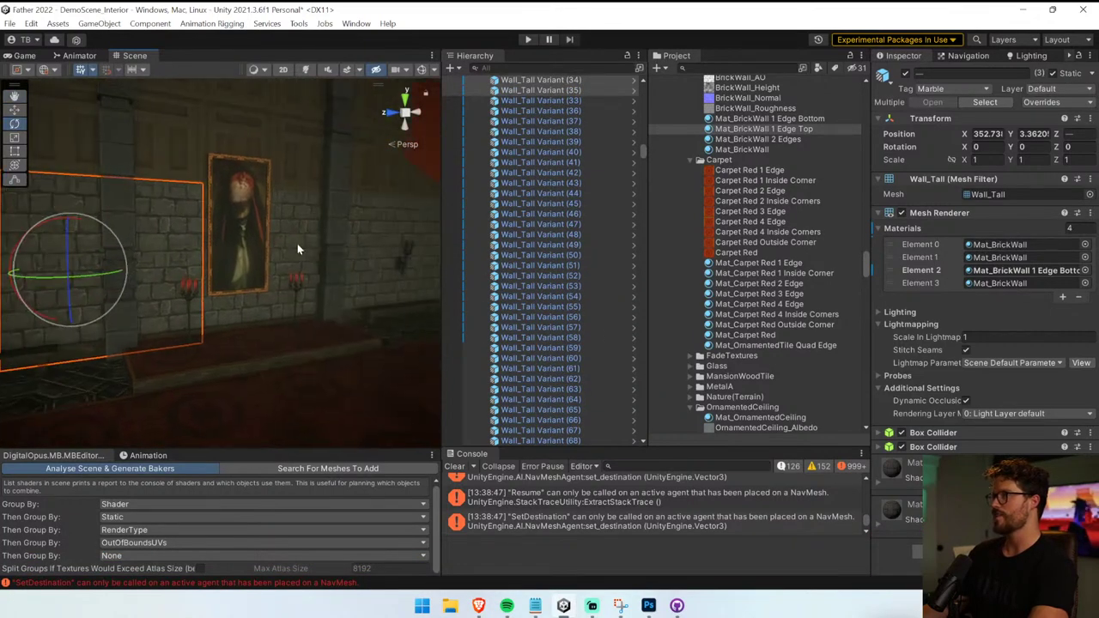
left_click(1024, 259)
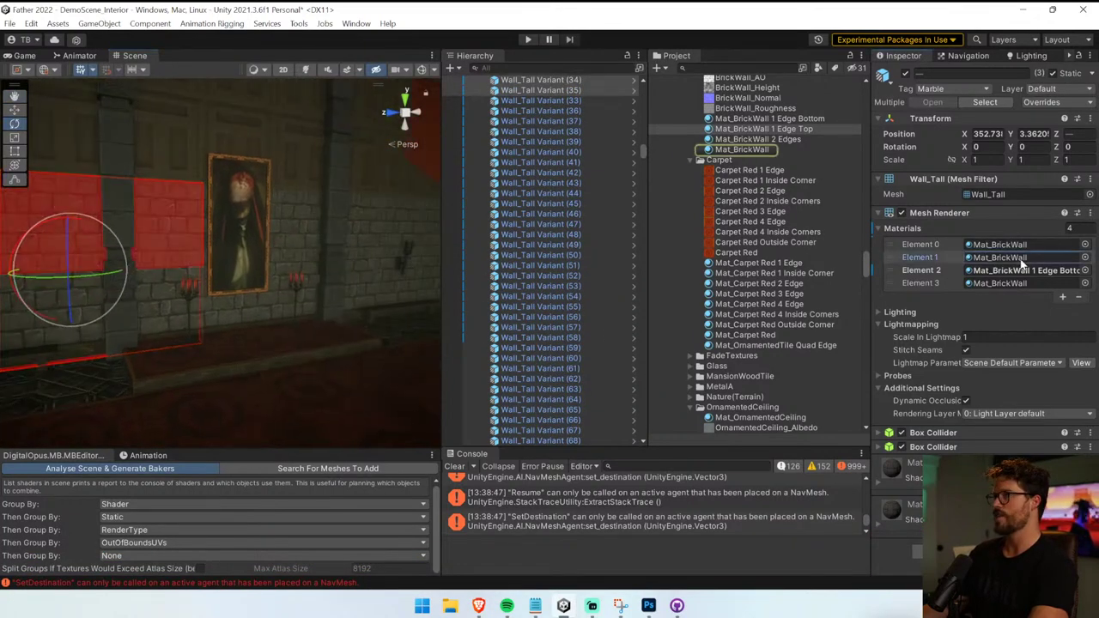
- Extend the selection with the lower wall segments behind the painting and farther along that side of the hall
left_click(252, 314, "shift")
left_click(300, 243, "shift")
right_click_drag(300, 243, 402, 241)
key("w")
left_click(248, 228, "shift")
left_click(303, 228, "shift")
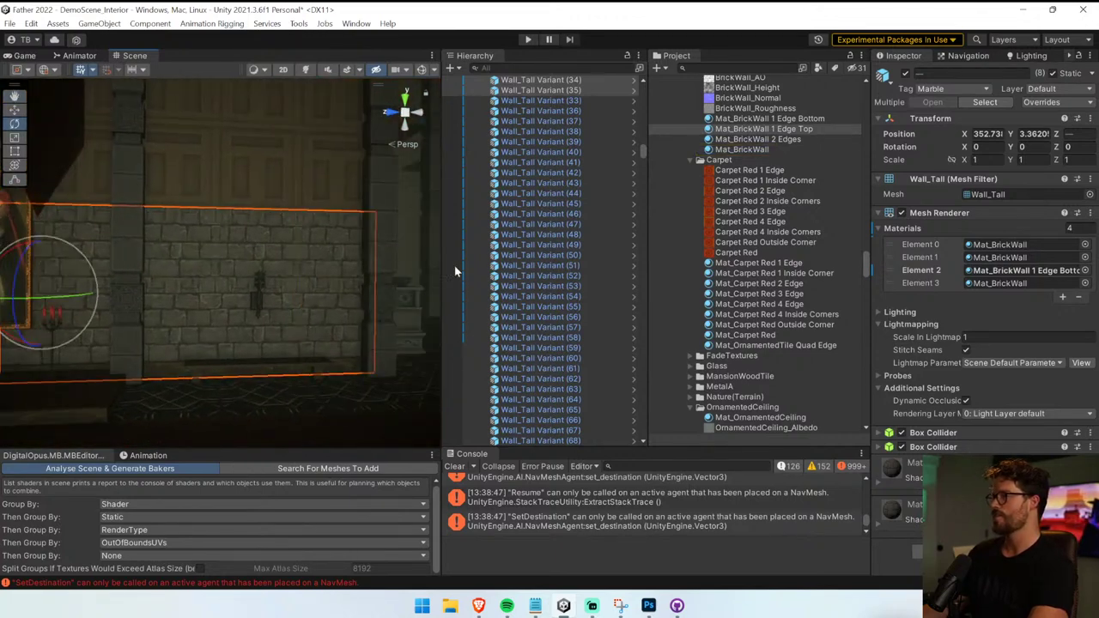
- Assign Mat_BrickWall 1 Edge Top to the Element 0 material of the selected lower wall segments
left_click_drag(1030, 245, 1030, 262)
key("ctrl+z")
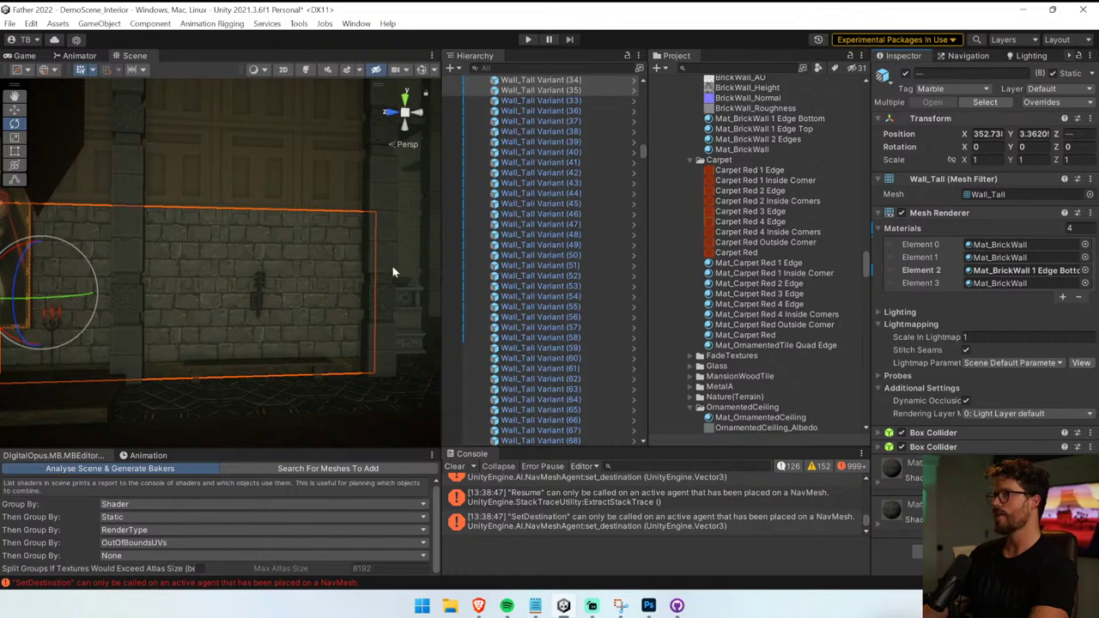
right_click_drag(393, 272, 252, 267)
left_click(1040, 257)
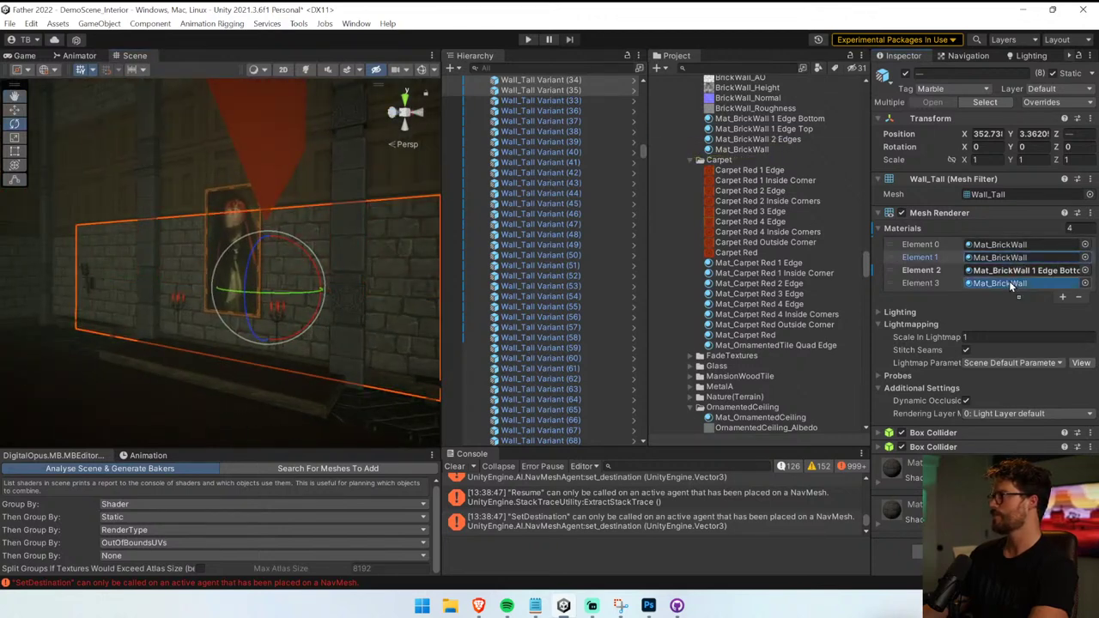
left_click_drag(1009, 283, 1016, 246)
key("ctrl+z")
right_click_drag(202, 271, 403, 319)
- Play-test the scene by walking through the hall to inspect its walls, and end play mode
left_click(526, 40)
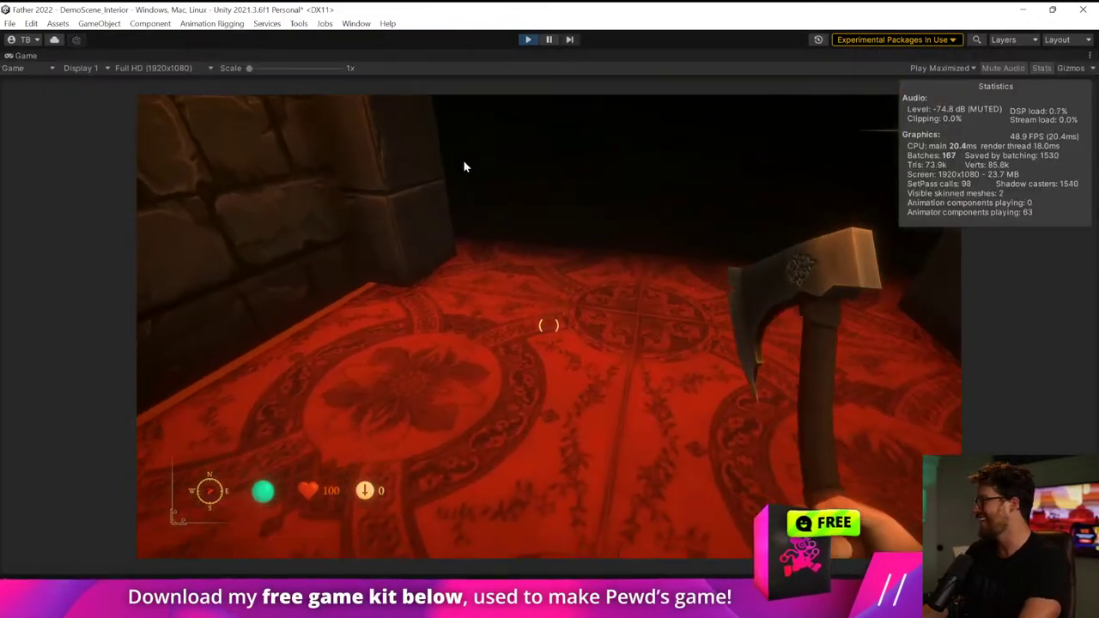
left_click(463, 161)
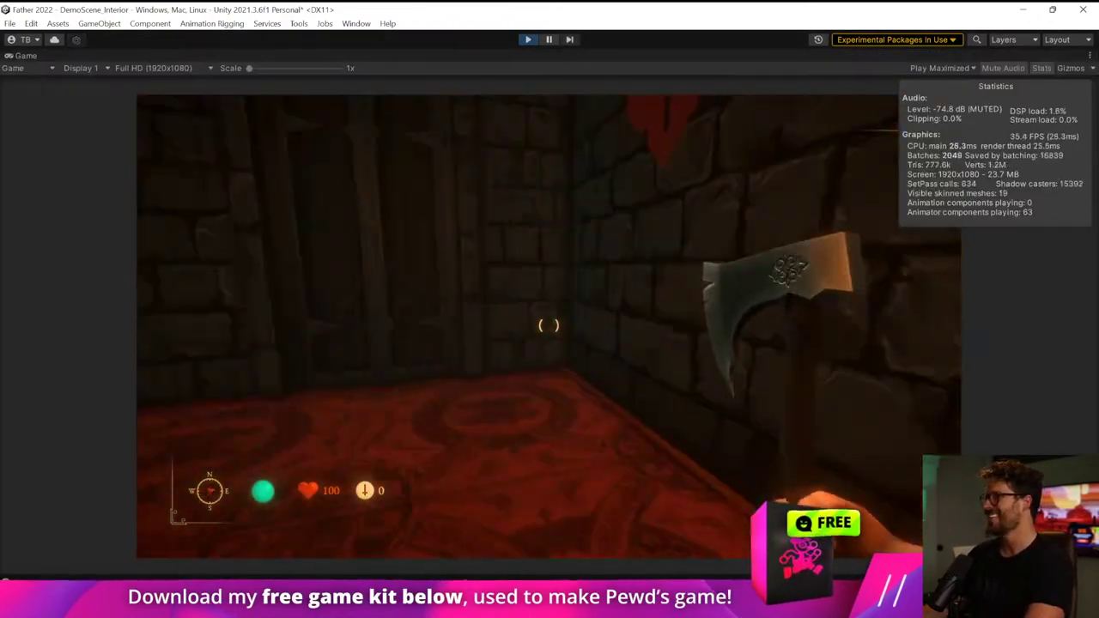
key("w")
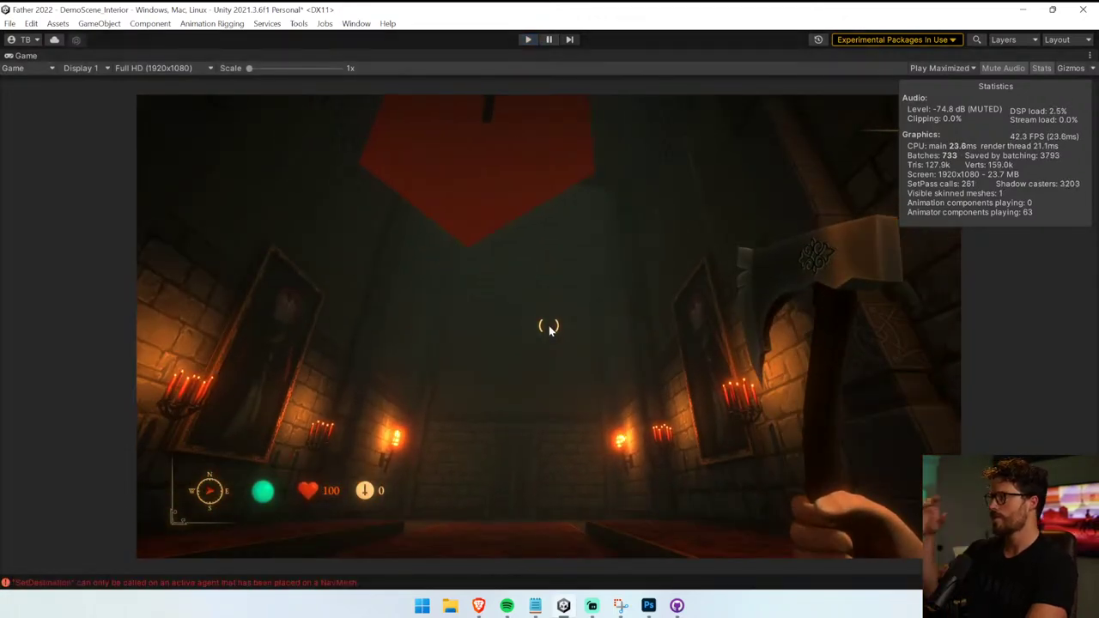
key("ctrl+p")
- Select an upper brick wall segment above the wood paneling and check which area each of its material elements covers
left_click_drag(441, 295, 745, 300)
right_click_drag(515, 326, 895, 249)
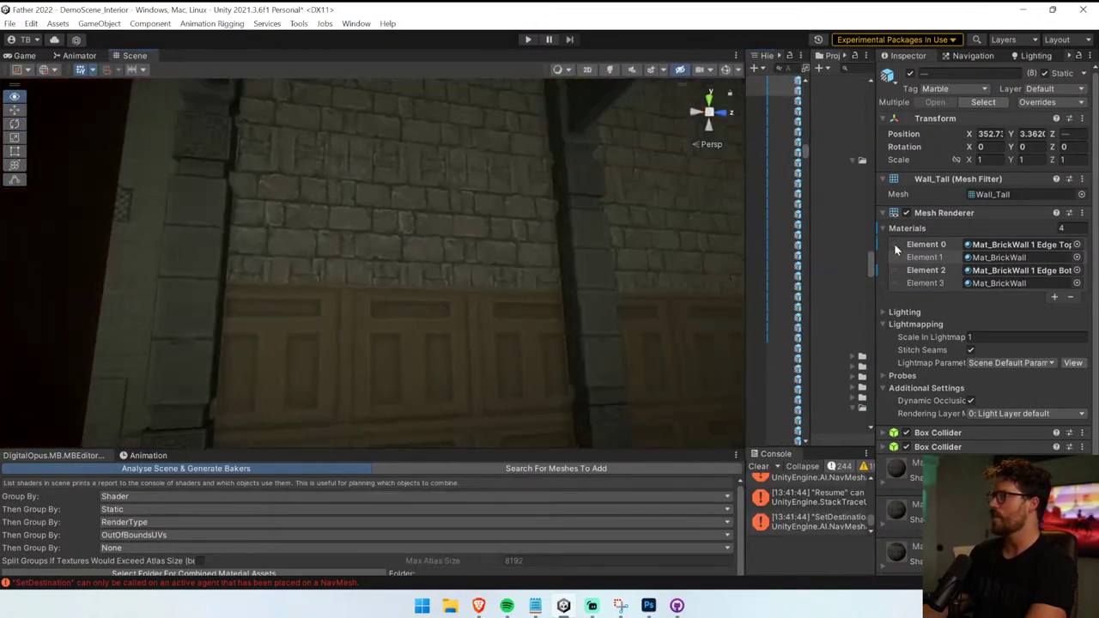
left_click(302, 246)
key("e")
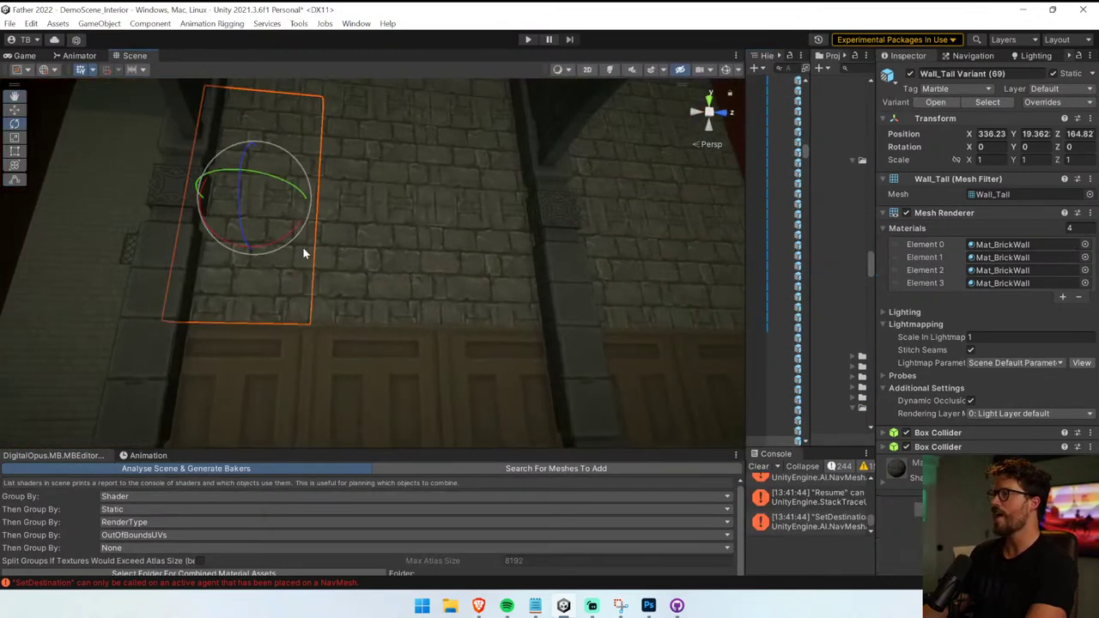
left_click(1010, 256)
left_click(1013, 269)
left_click(1015, 282)
left_click(1000, 257)
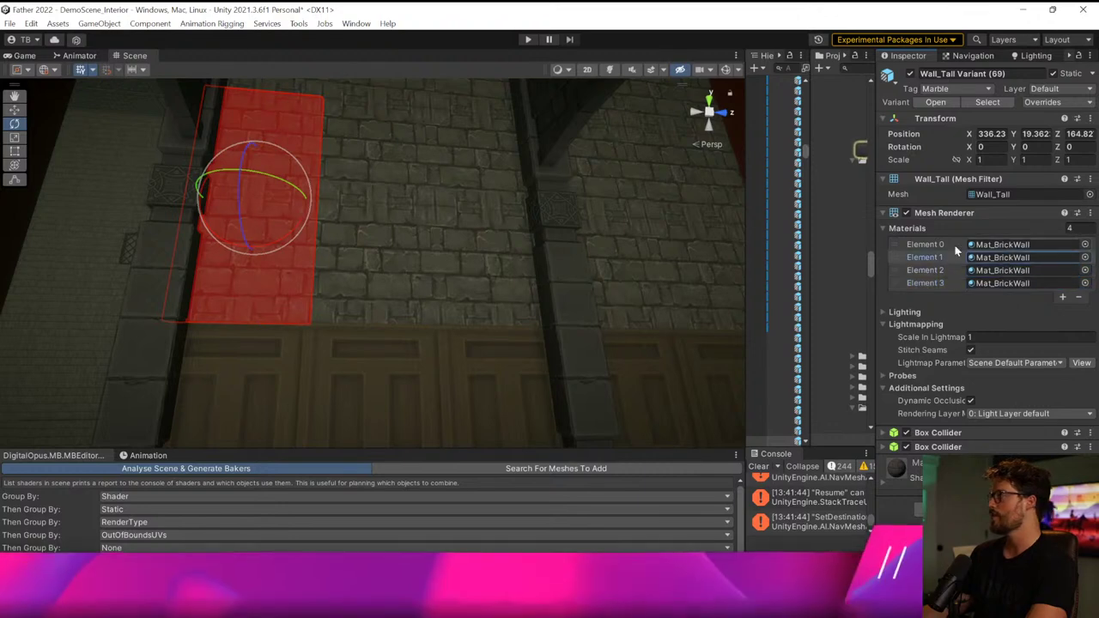
- Assign Mat_BrickWall 1 Edge Bottom to the Element 3 material of the selected upper wall segment
left_click_drag(748, 237, 517, 247)
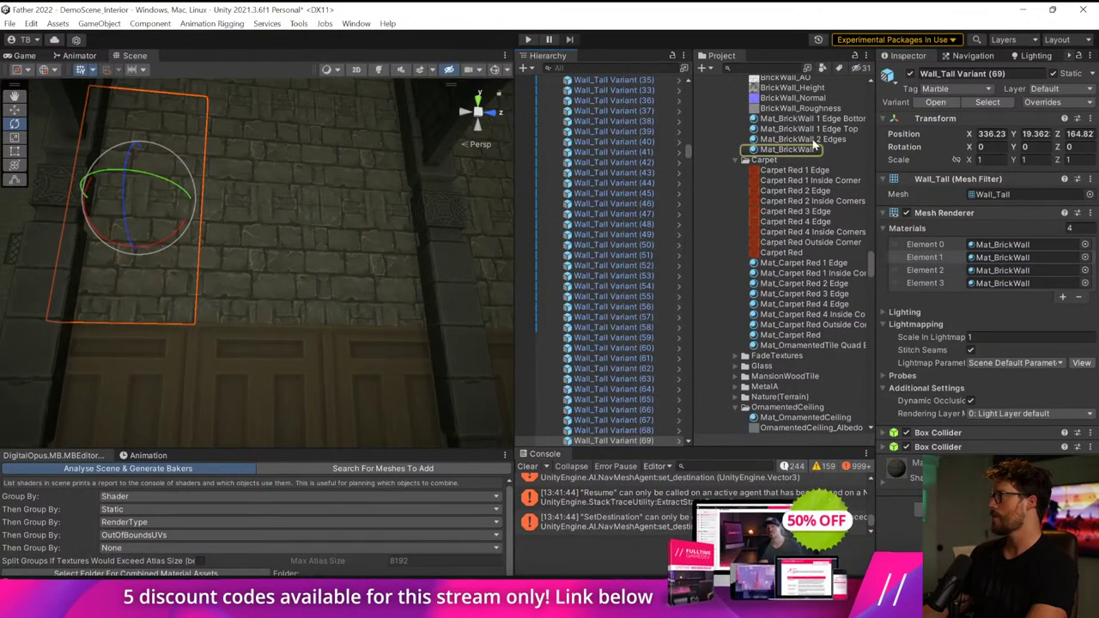
left_click_drag(822, 121, 1020, 259)
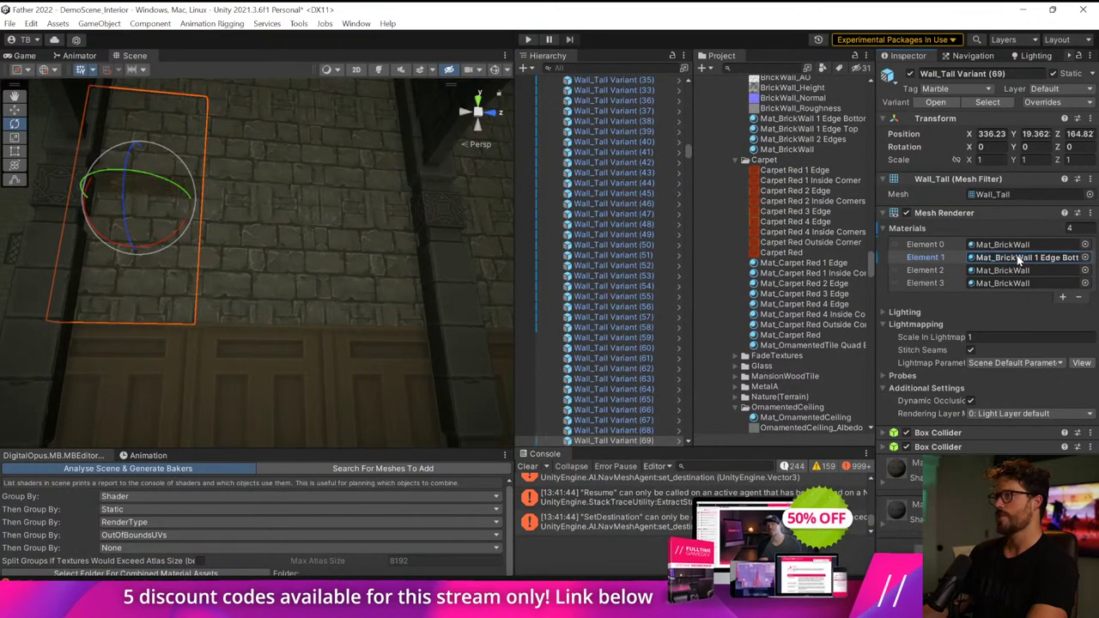
key("ctrl+z")
left_click(1033, 247)
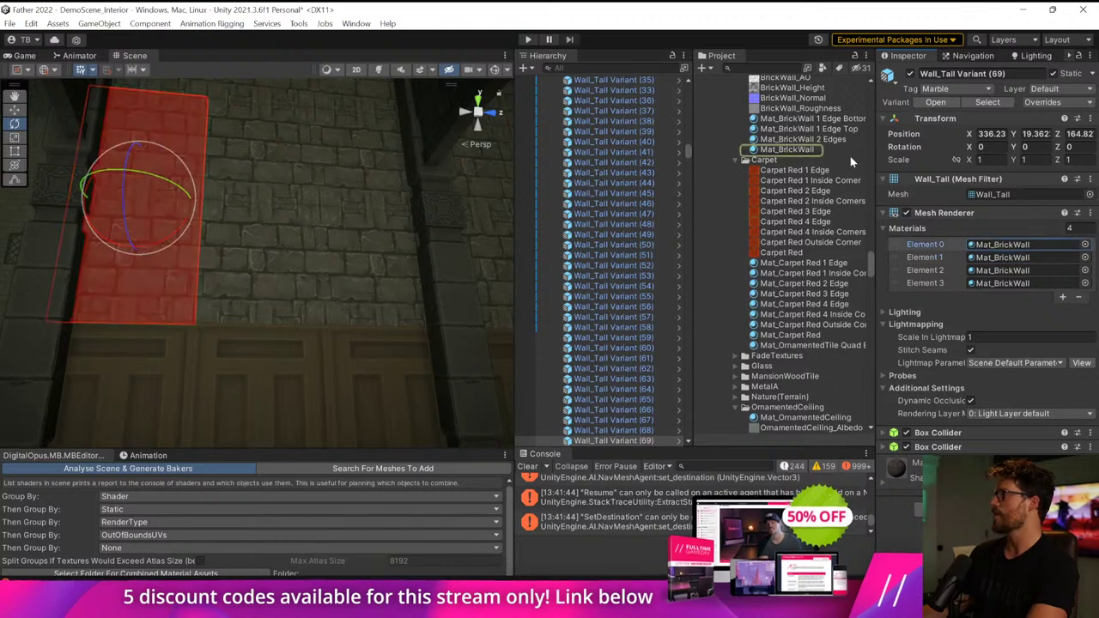
left_click_drag(893, 160, 1026, 270)
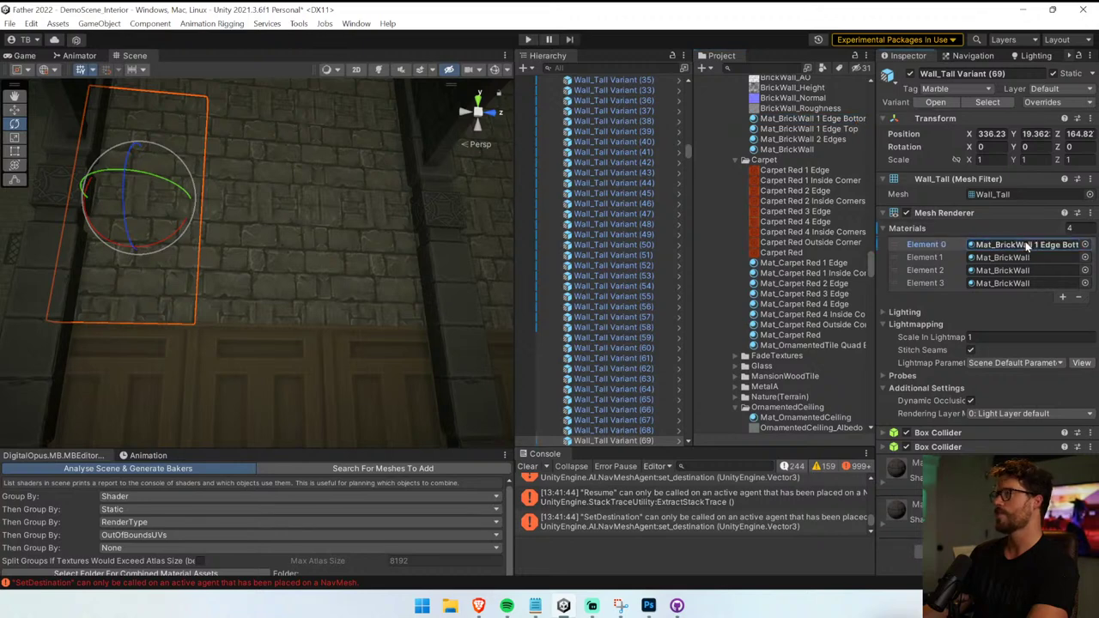
left_click_drag(977, 297, 994, 284)
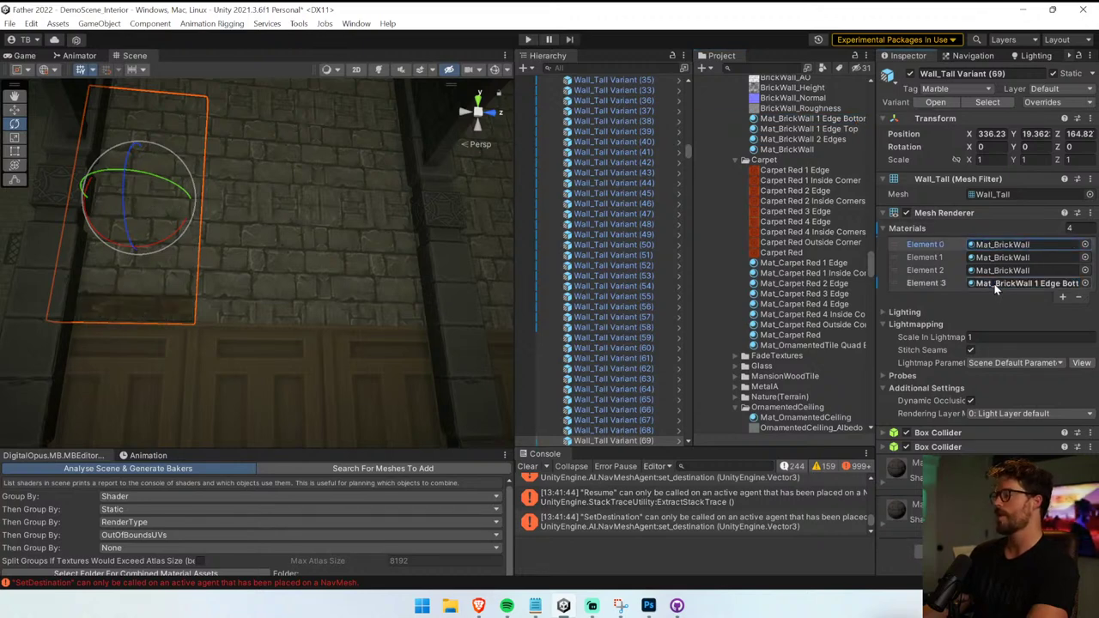
- Select the remaining upper brick wall segments above the wood paneling around the hall, including the corners
left_click(260, 282)
left_click(386, 285, "shift")
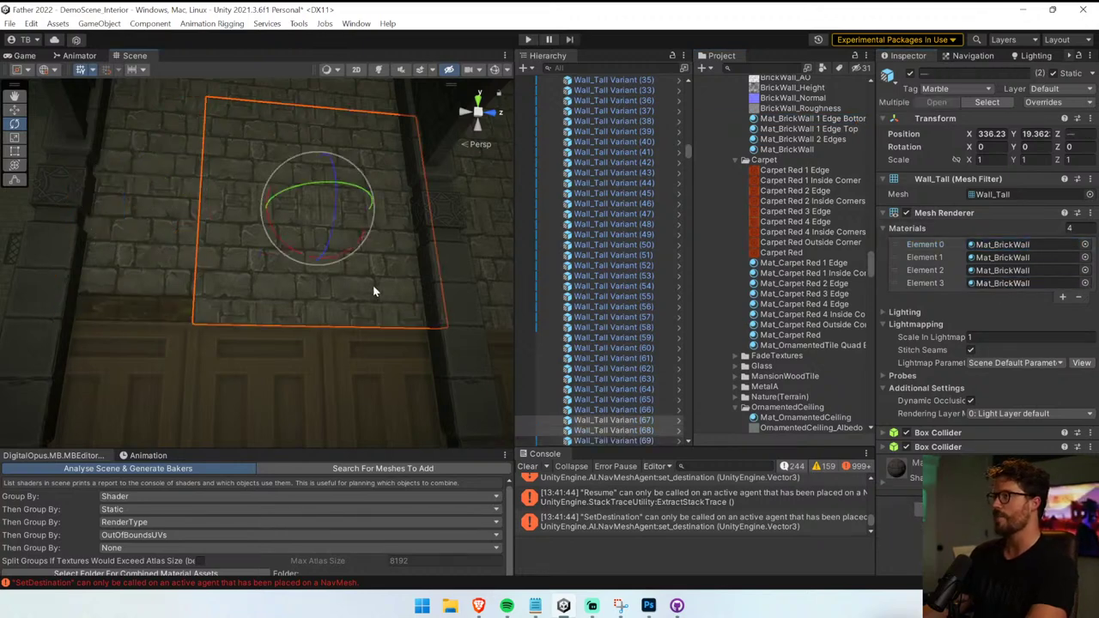
right_click_drag(387, 285, 456, 295)
left_click_drag(457, 295, 311, 302, "alt")
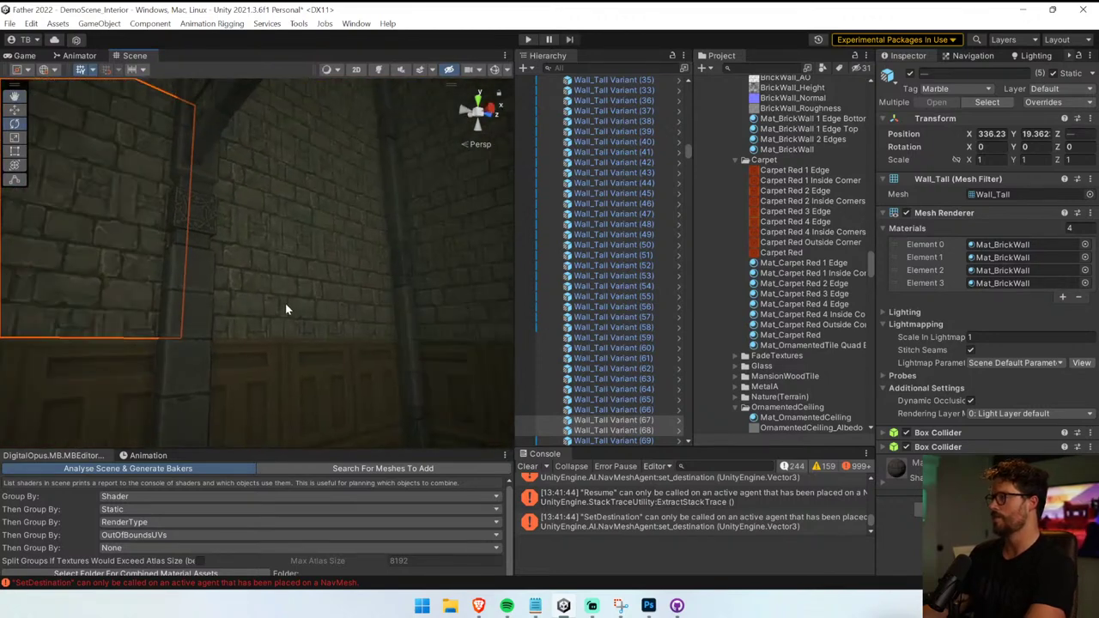
right_click_drag(397, 302, 632, 317)
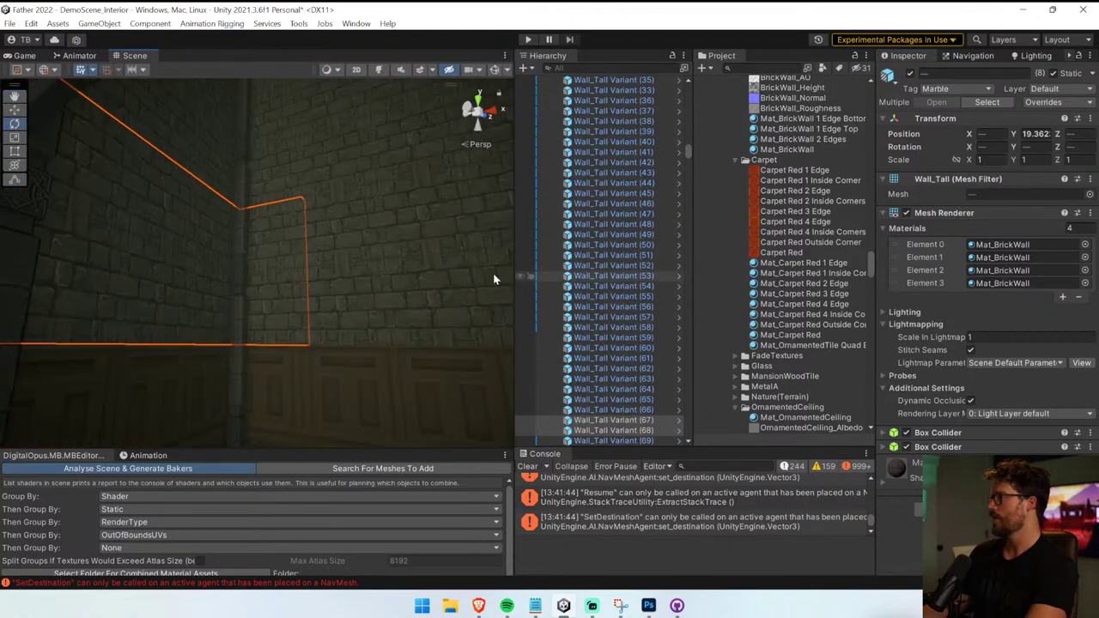
right_click_drag(432, 279, 219, 308)
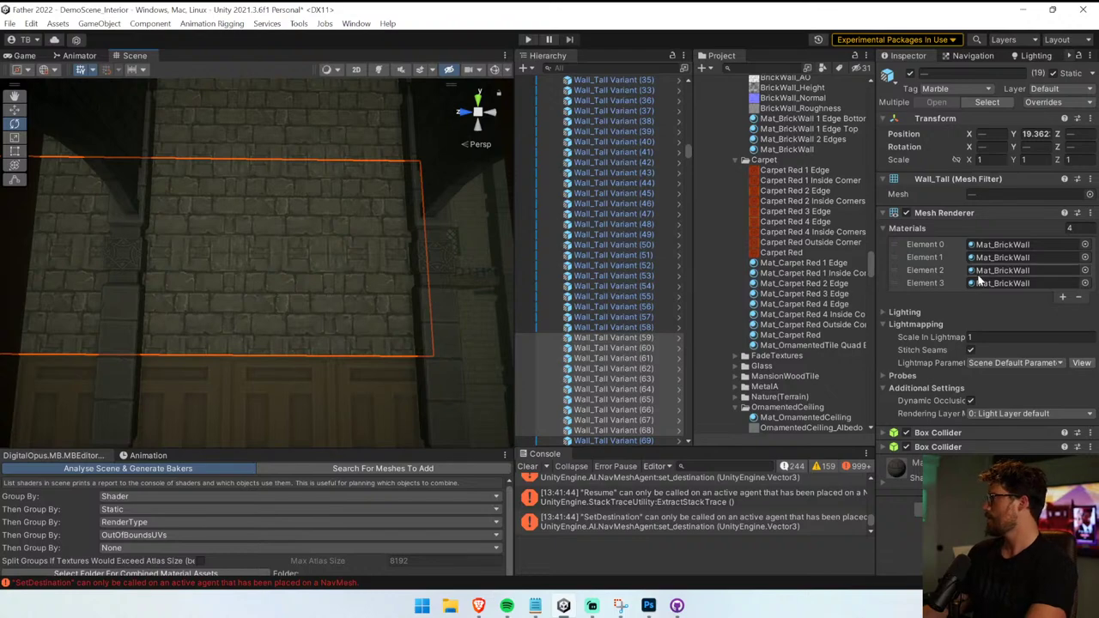
- Assign Mat_BrickWall 1 Edge Bottom to the Element 3 material of all selected upper wall segments
left_click_drag(811, 119, 986, 292)
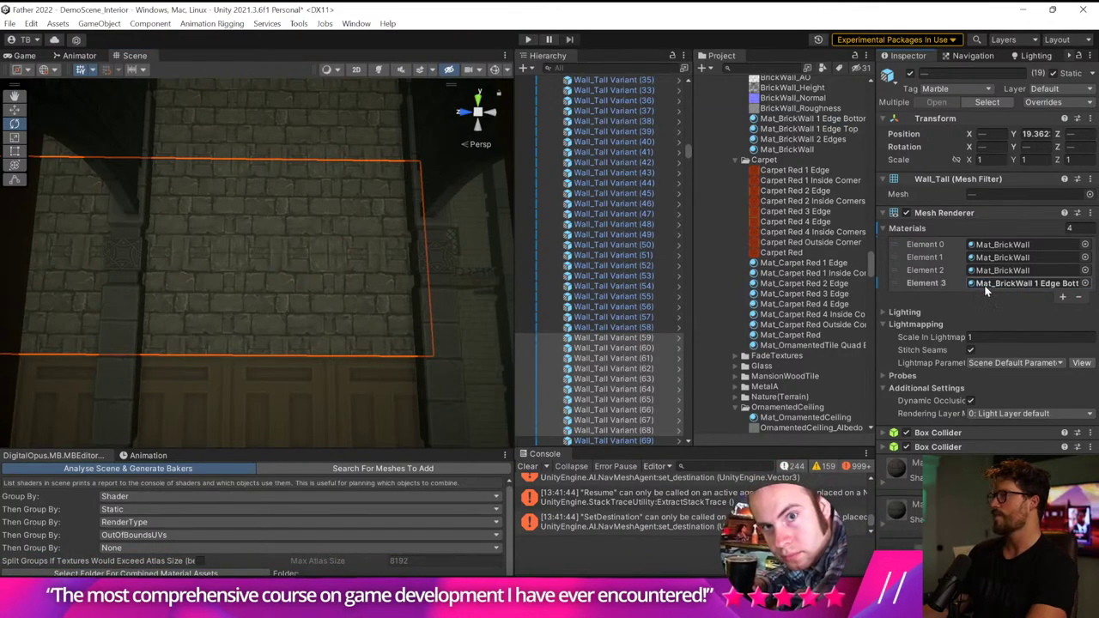
right_click_drag(399, 322, 1007, 335)
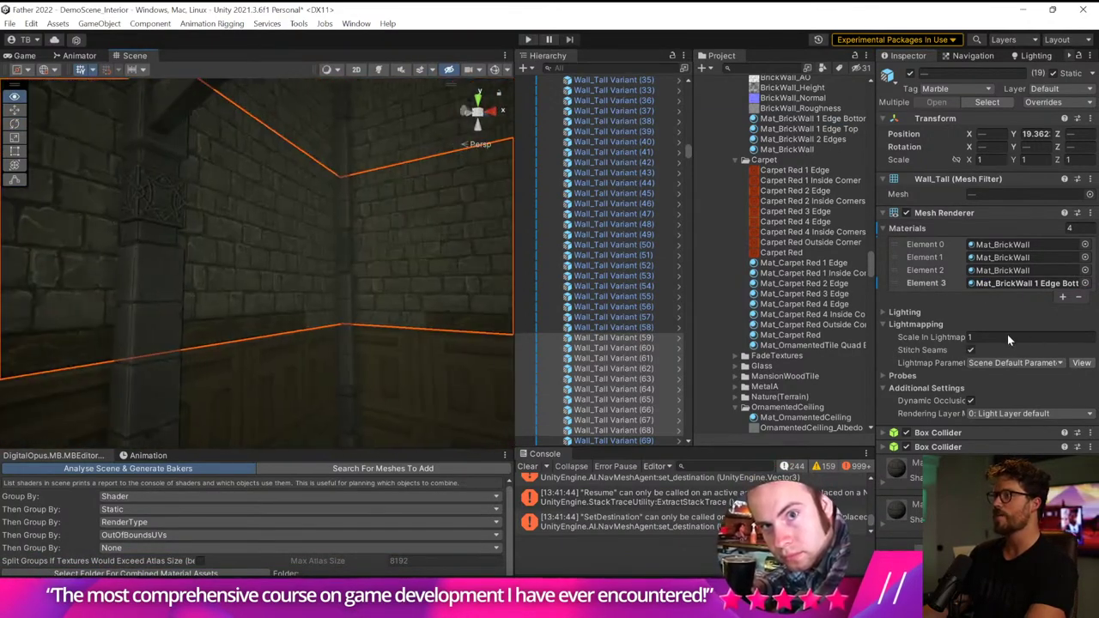
left_click(1021, 284)
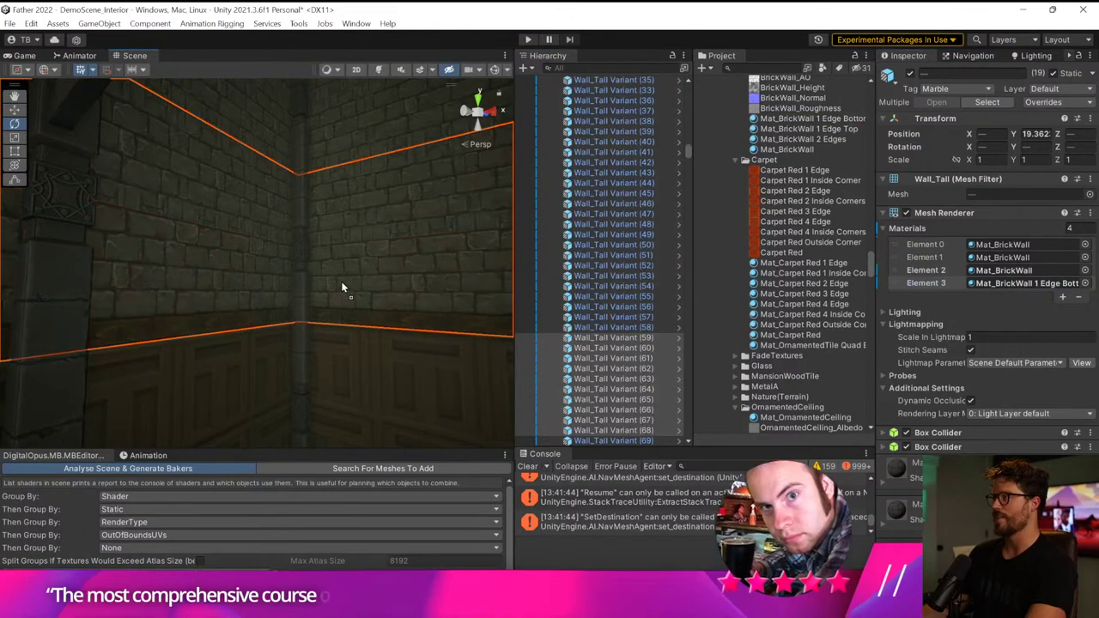
- Apply Mat_BrickWall 1 Edge Bottom directly to the lowest brick strips on the upper walls beside the corner
right_click_drag(342, 288, 794, 273)
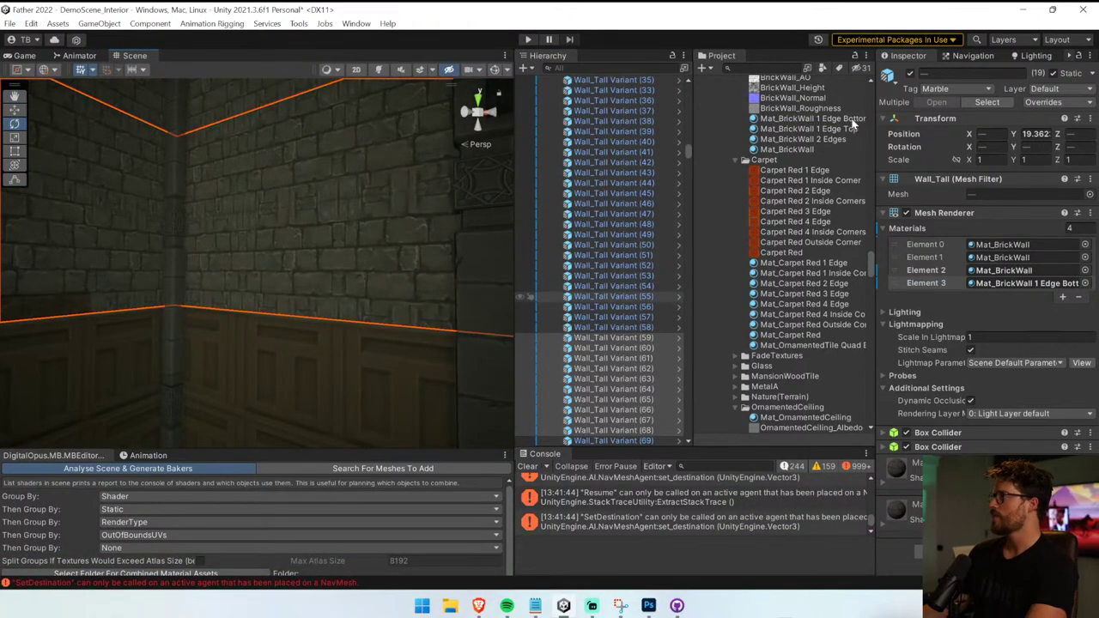
left_click_drag(853, 125, 123, 291)
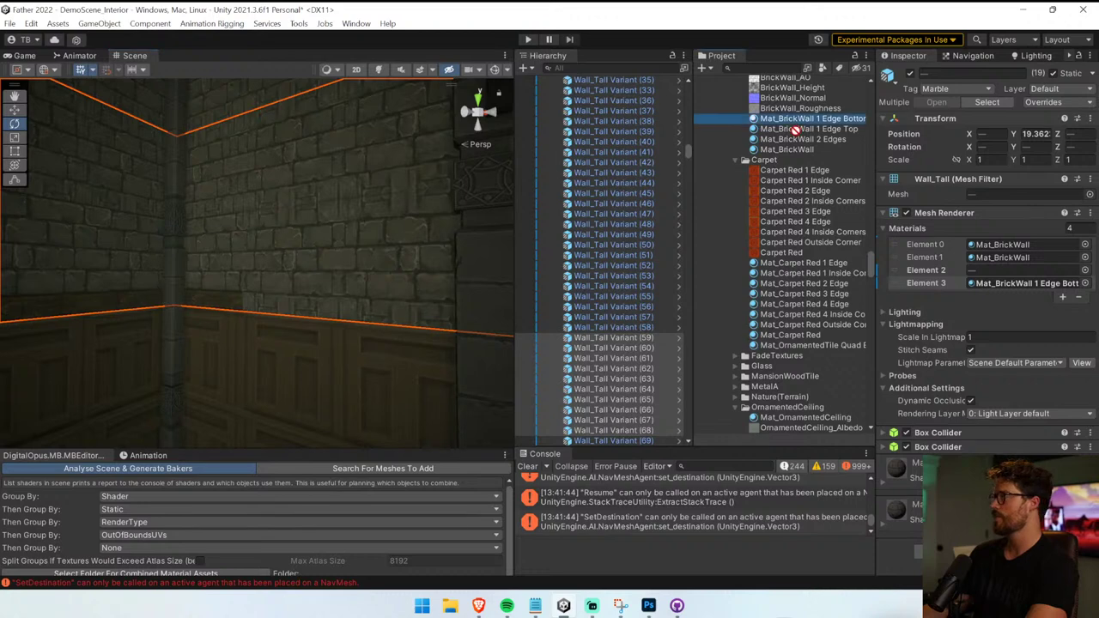
left_click_drag(794, 129, 279, 261)
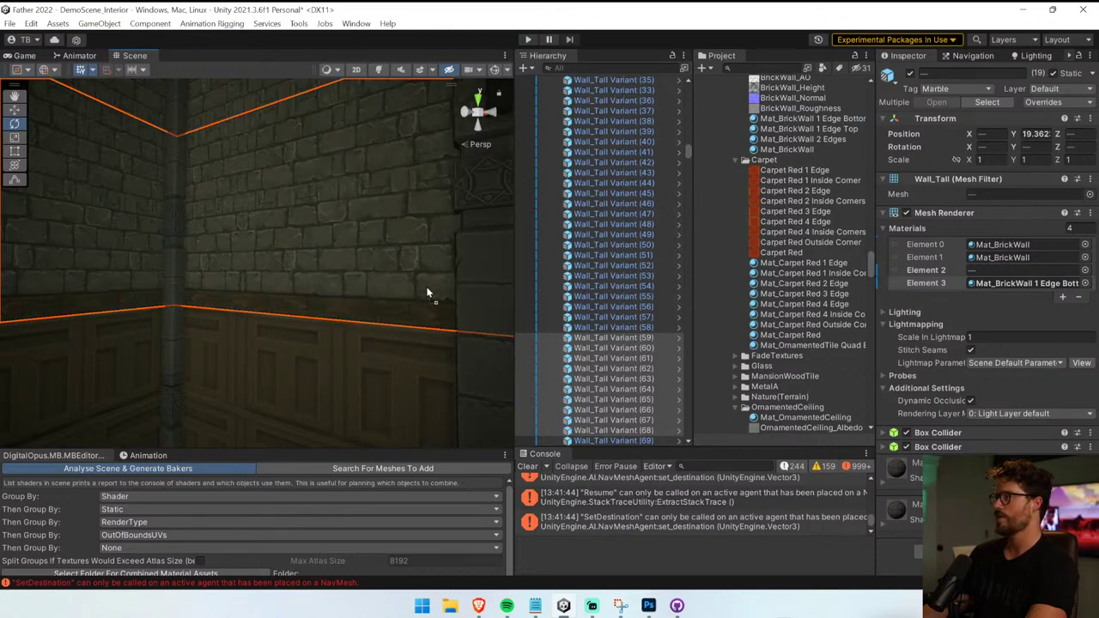
right_click_drag(429, 295, 781, 138)
- Apply Mat_BrickWall 1 Edge Bottom to the remaining plain bottom strips of the upper wall segments between the pillars
left_click_drag(356, 232, 221, 278)
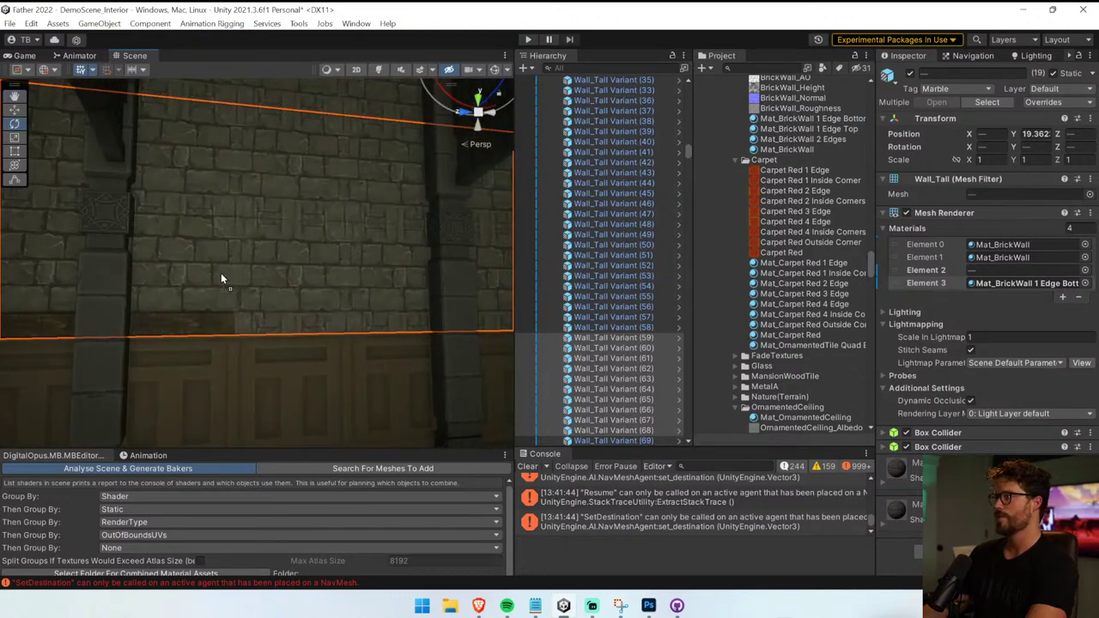
left_click_drag(538, 194, 369, 280)
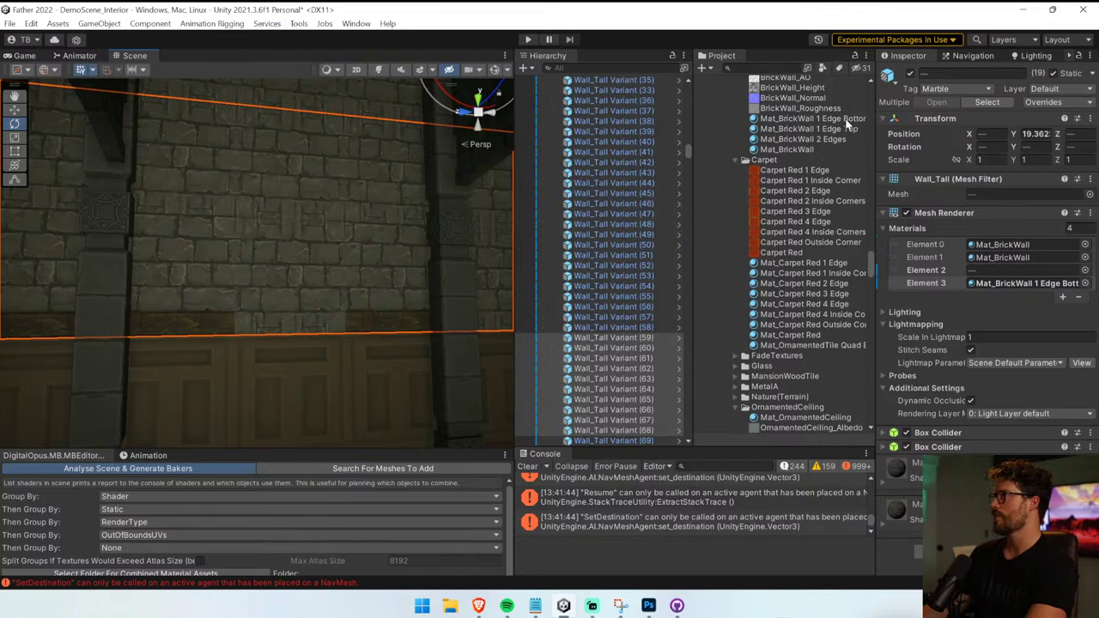
left_click_drag(846, 120, 265, 295)
right_click_drag(264, 295, 324, 303)
left_click_drag(543, 180, 211, 307)
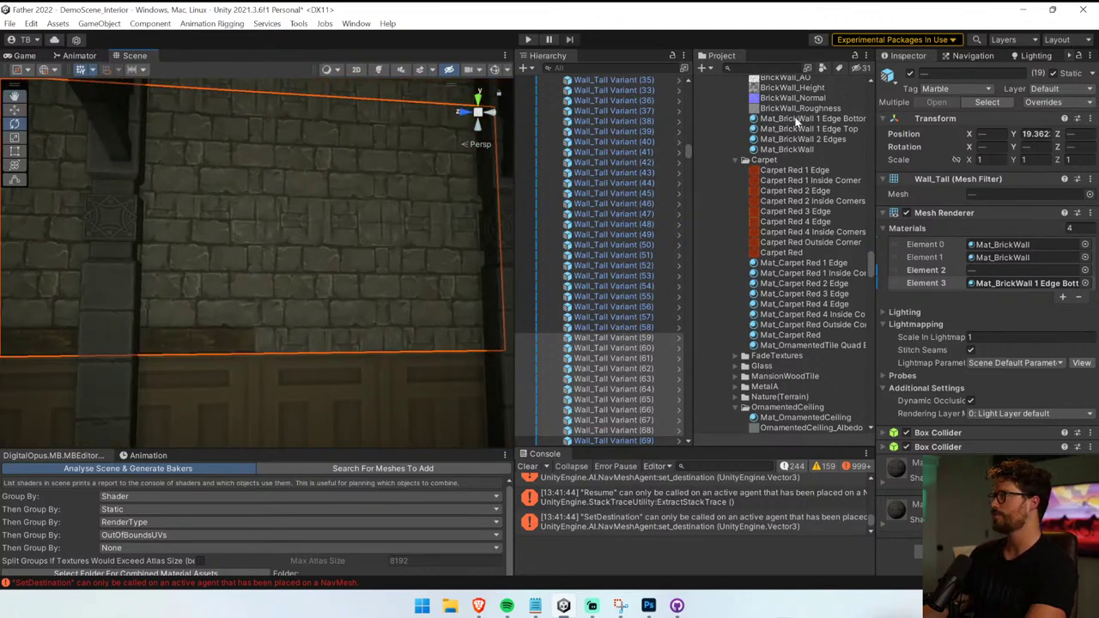
right_click_drag(376, 302, 464, 306)
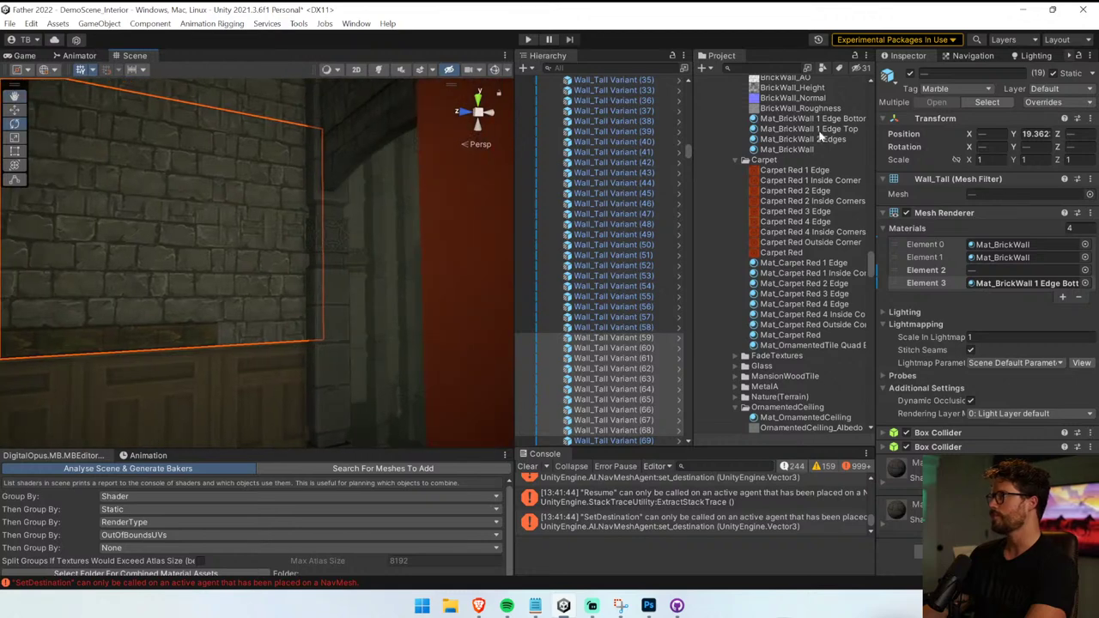
left_click_drag(674, 167, 300, 305)
right_click_drag(300, 304, 395, 365)
key("w")
- Run the scene in play mode and walk through the hall to examine the carpets, paintings and brick walls
left_click(527, 40)
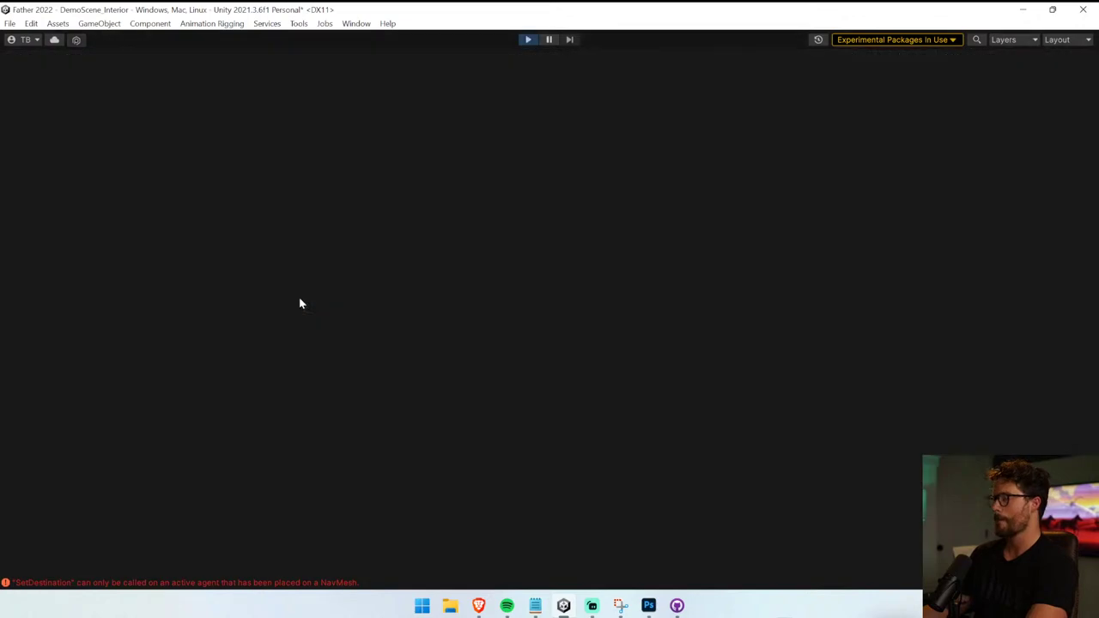
key("w")
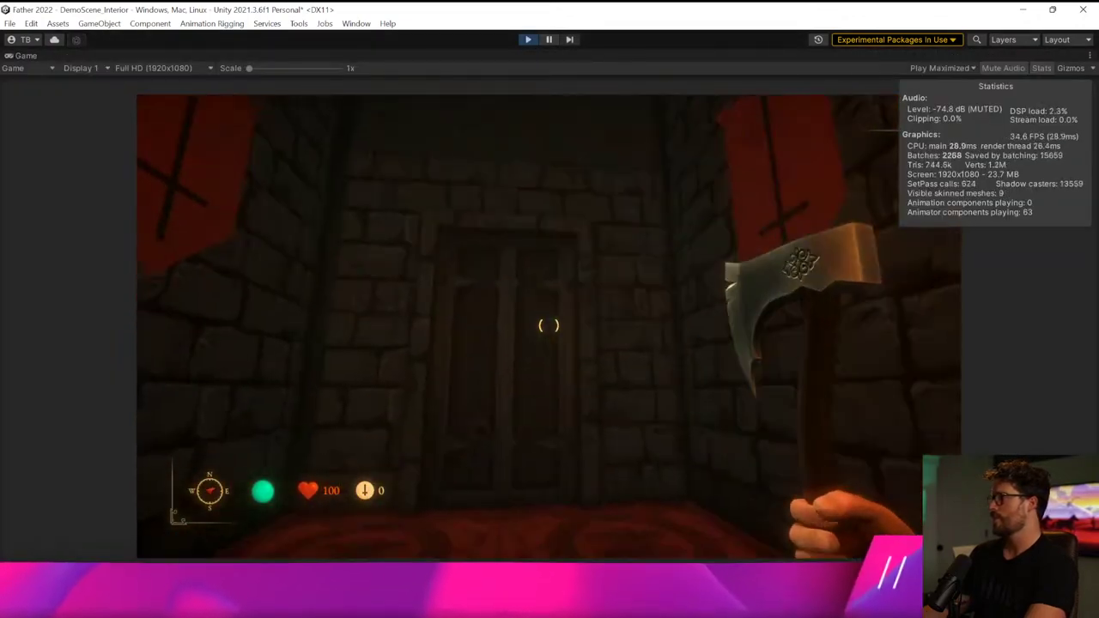
key("e")
key("w")
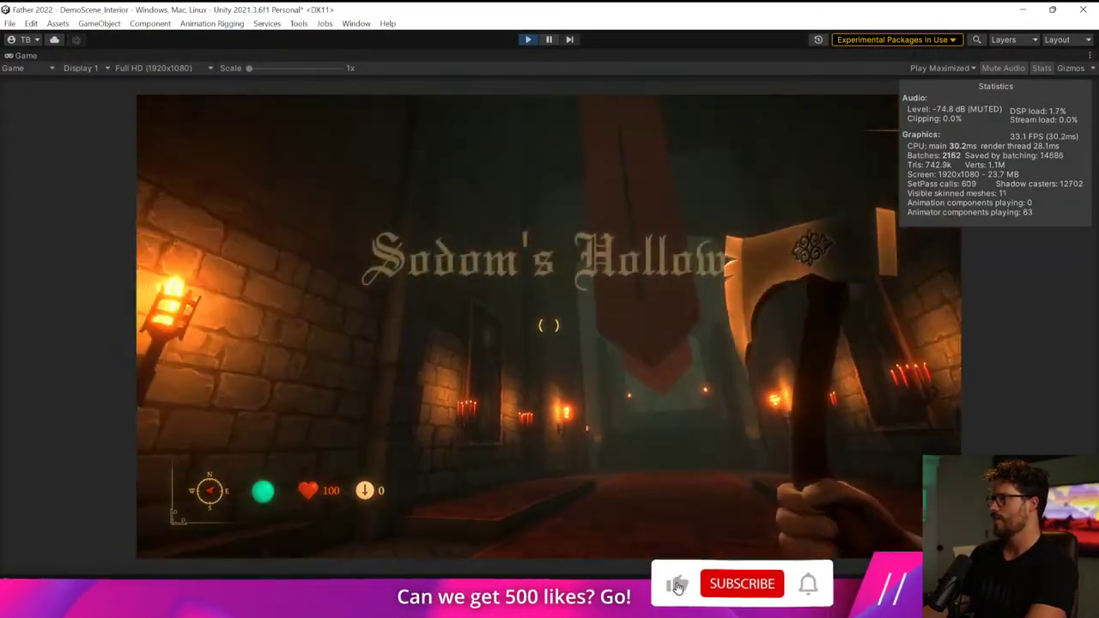
key("w")
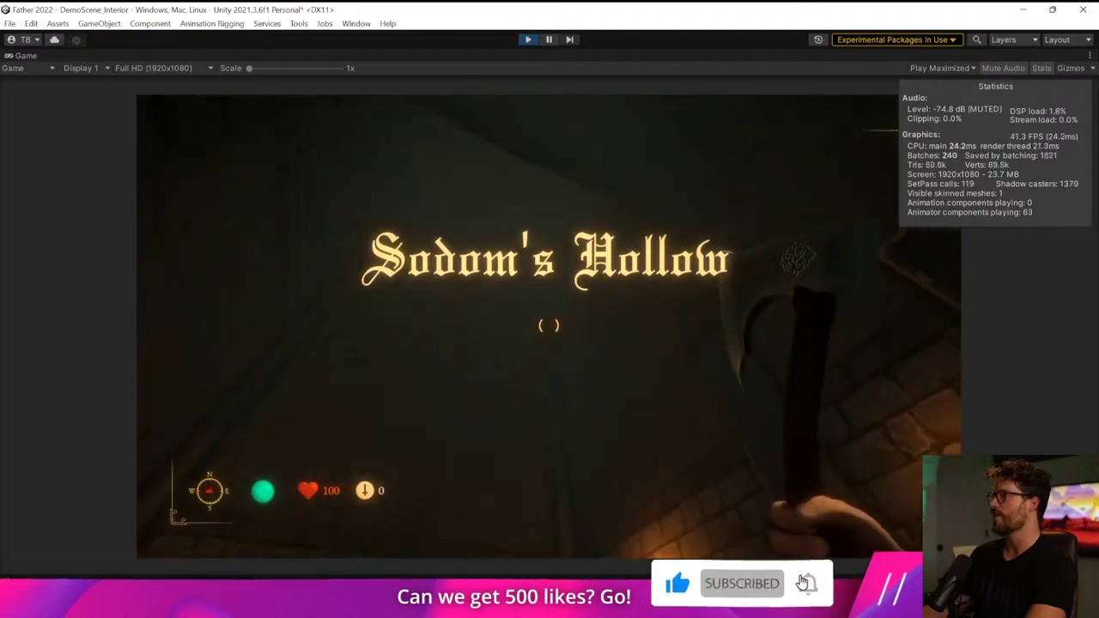
key("w")
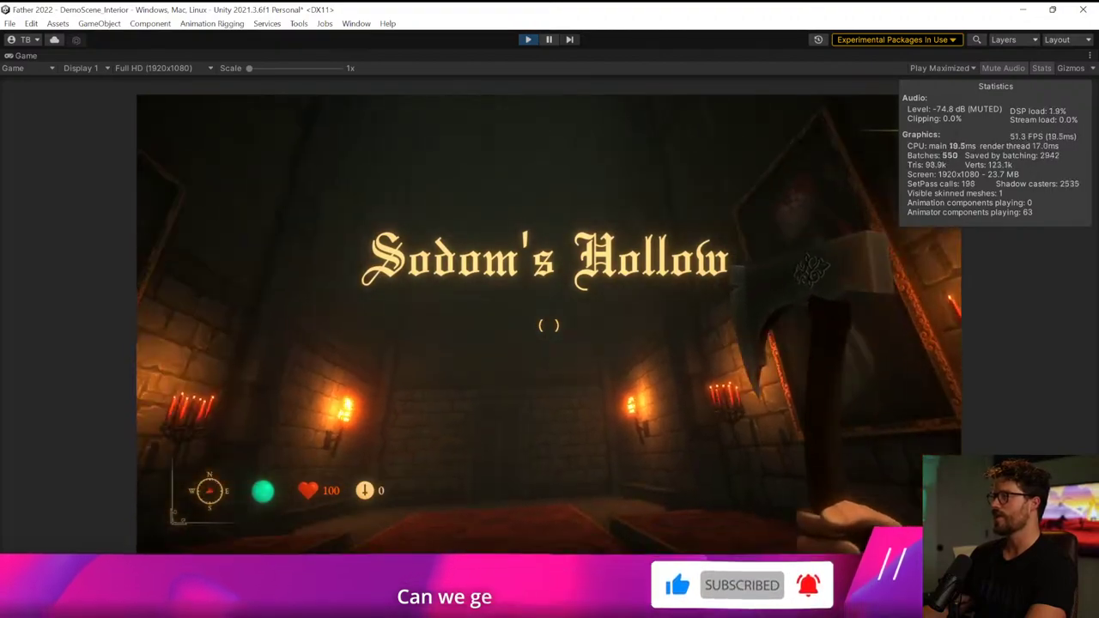
key("w")
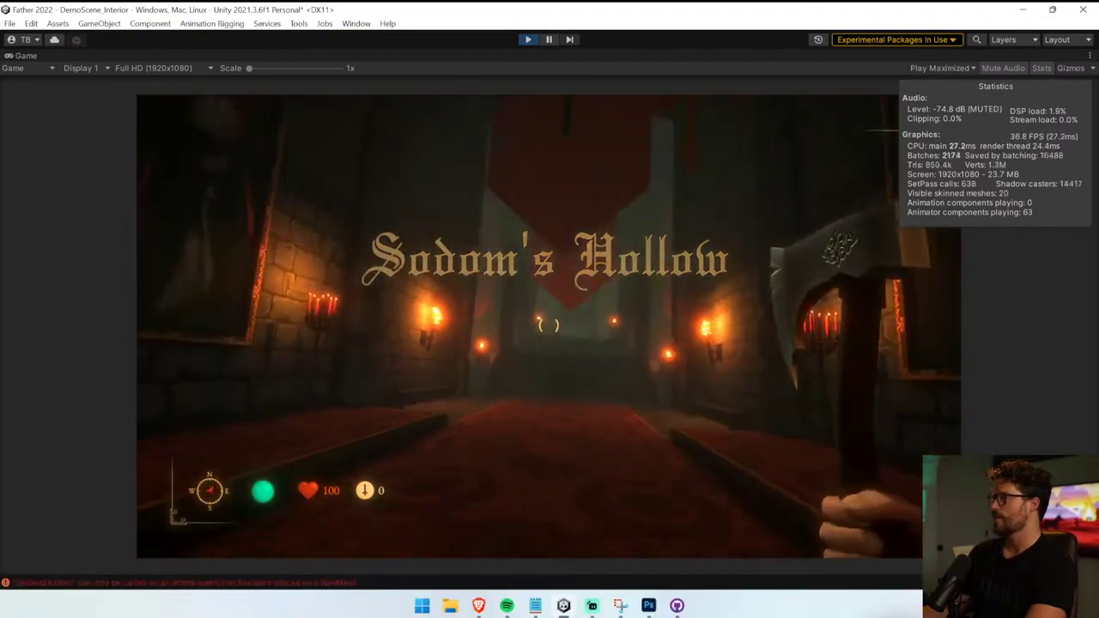
key("s")
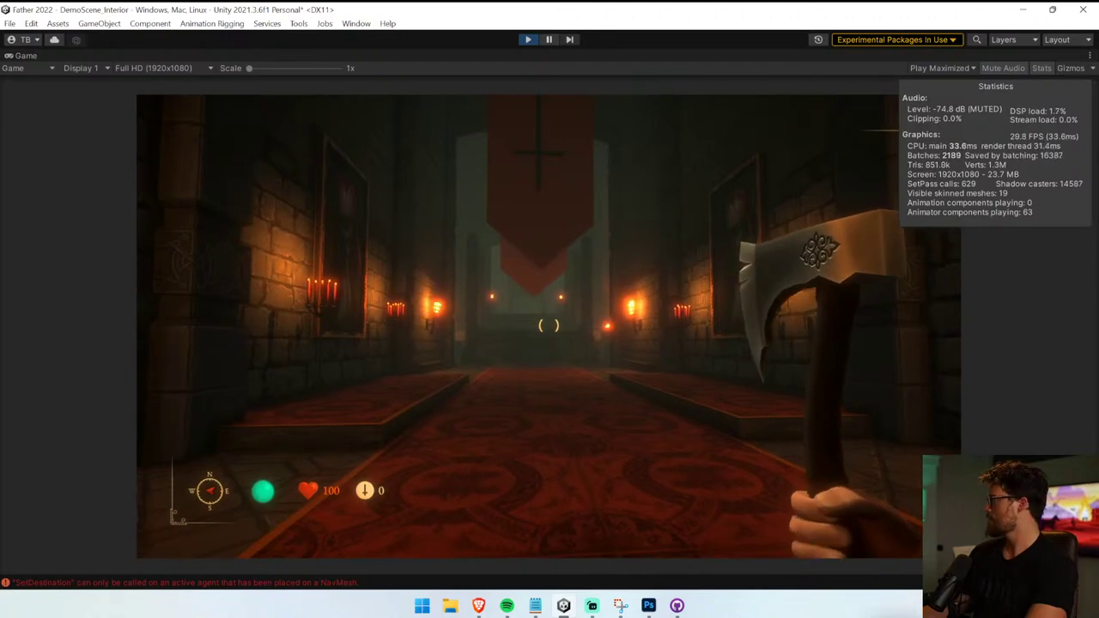
- Take a rectangular screen snip of the game view looking down the torch-lit hall, and stop play mode
key("super")
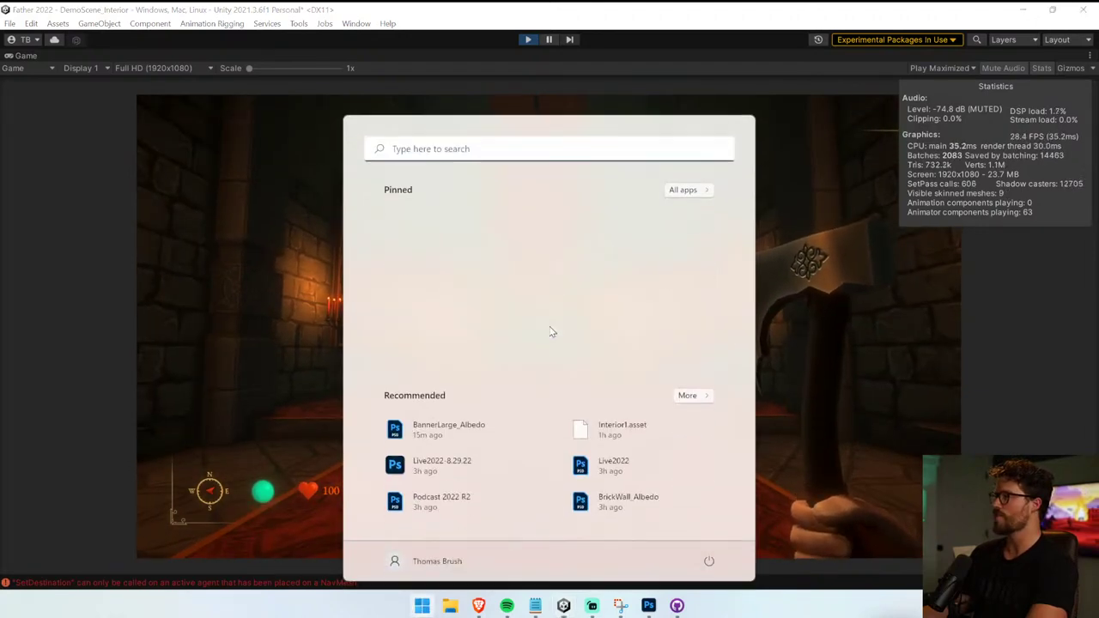
type("scre")
left_click(487, 268)
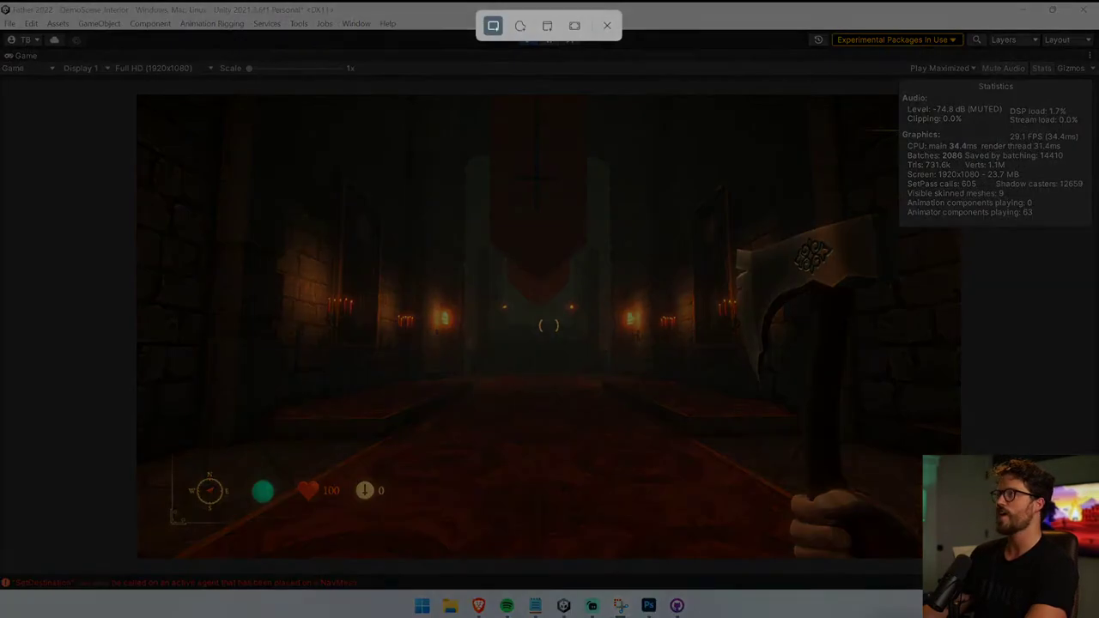
left_click_drag(143, 97, 956, 555)
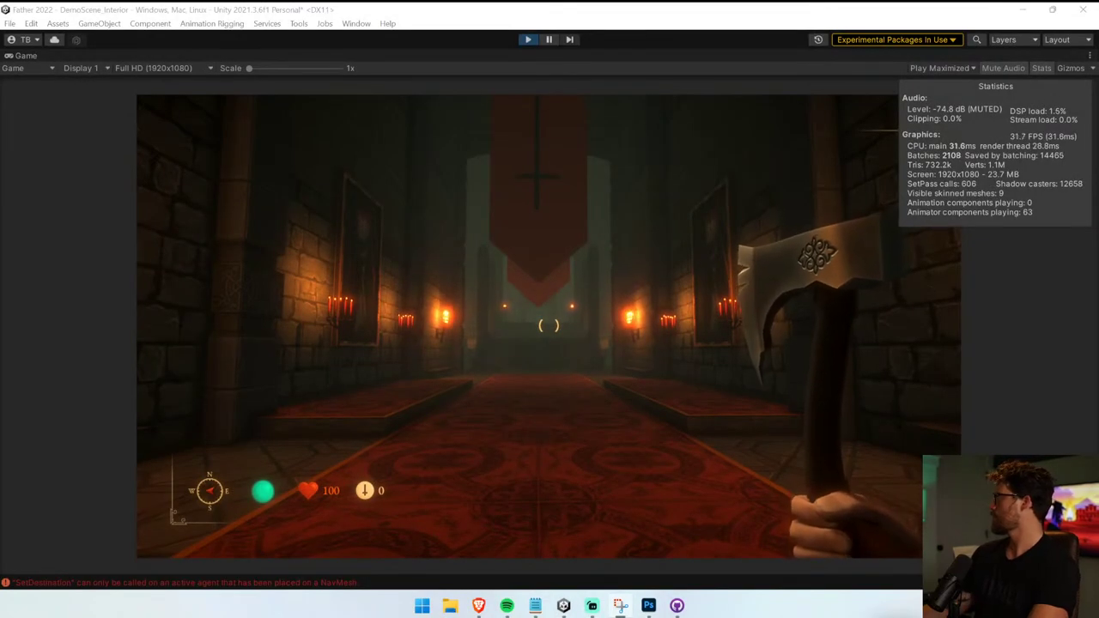
left_click(528, 40)
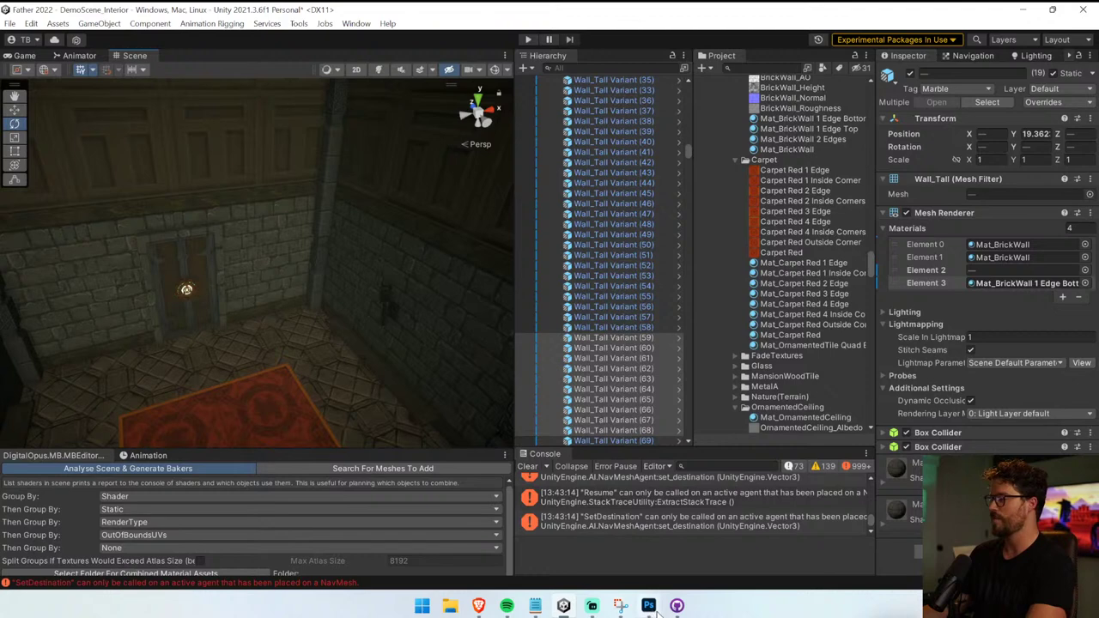
- Switch to Photoshop and paste the captured hall screenshot into the Untitled-1 document as a new layer
left_click(654, 610)
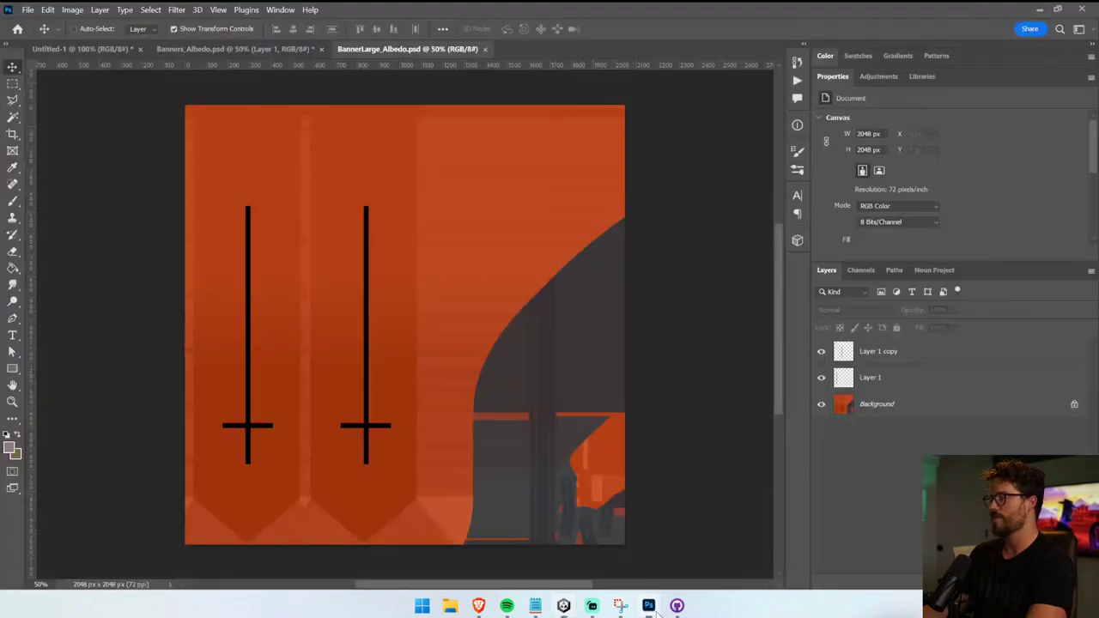
left_click(123, 50)
key("ctrl+v")
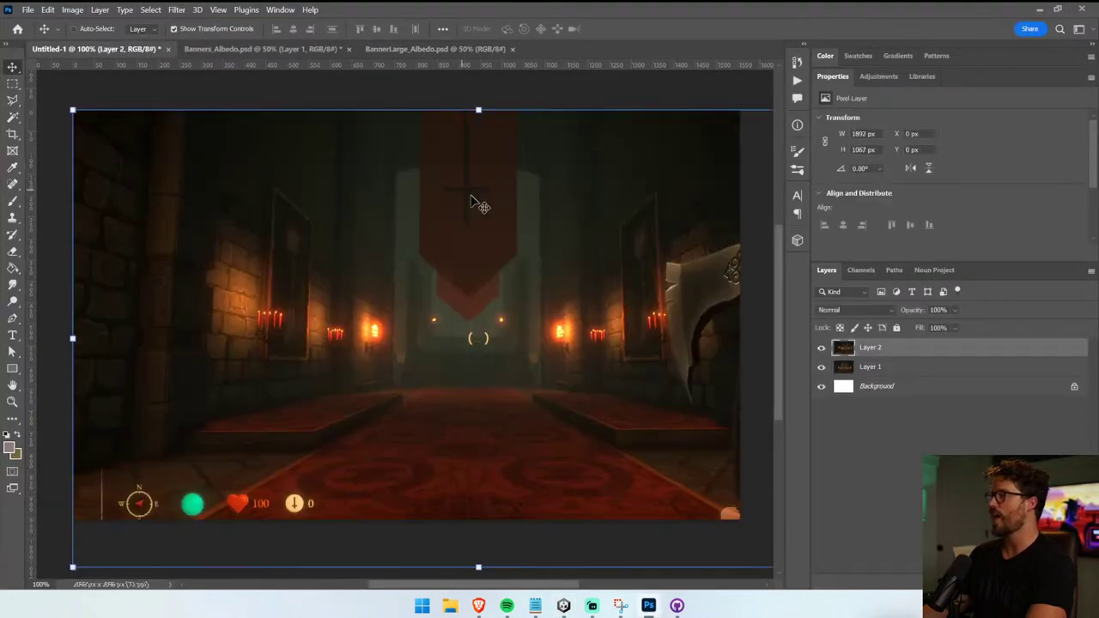
- Scale Layer 2 down to about 1700 × 959 px and shift it to line up with the hall in Layer 1
left_click_drag(483, 564, 483, 520)
key("Return")
left_click_drag(504, 480, 483, 459)
- Toggle Layer 2's visibility repeatedly to compare its hall screenshot with the one on Layer 1
left_click(820, 347)
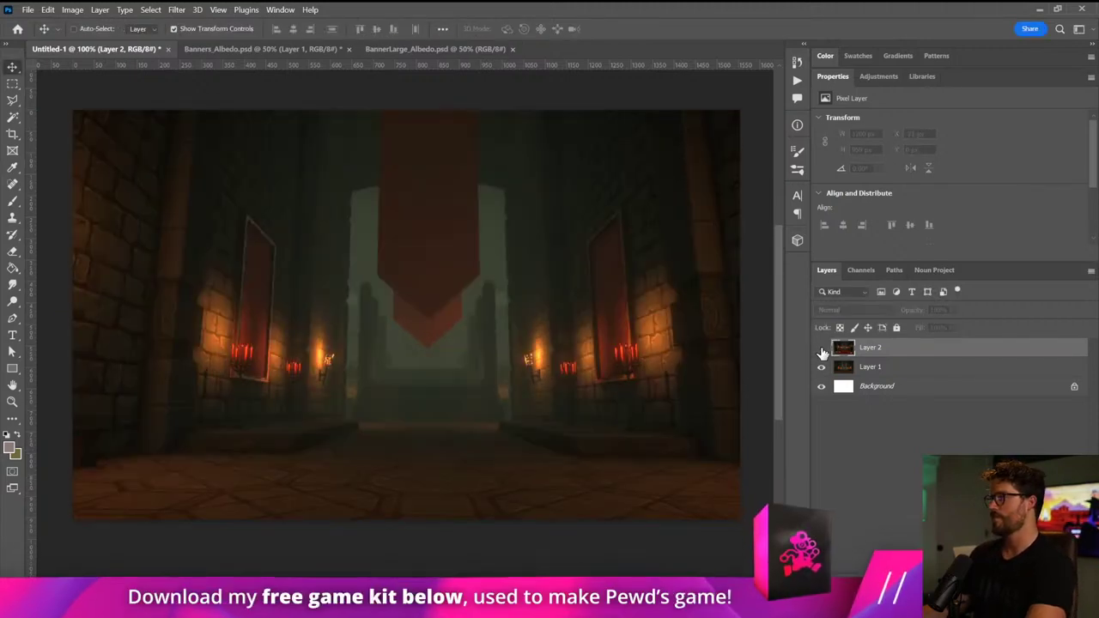
left_click(821, 348)
left_click(821, 348)
left_click(821, 348)
left_click(820, 348)
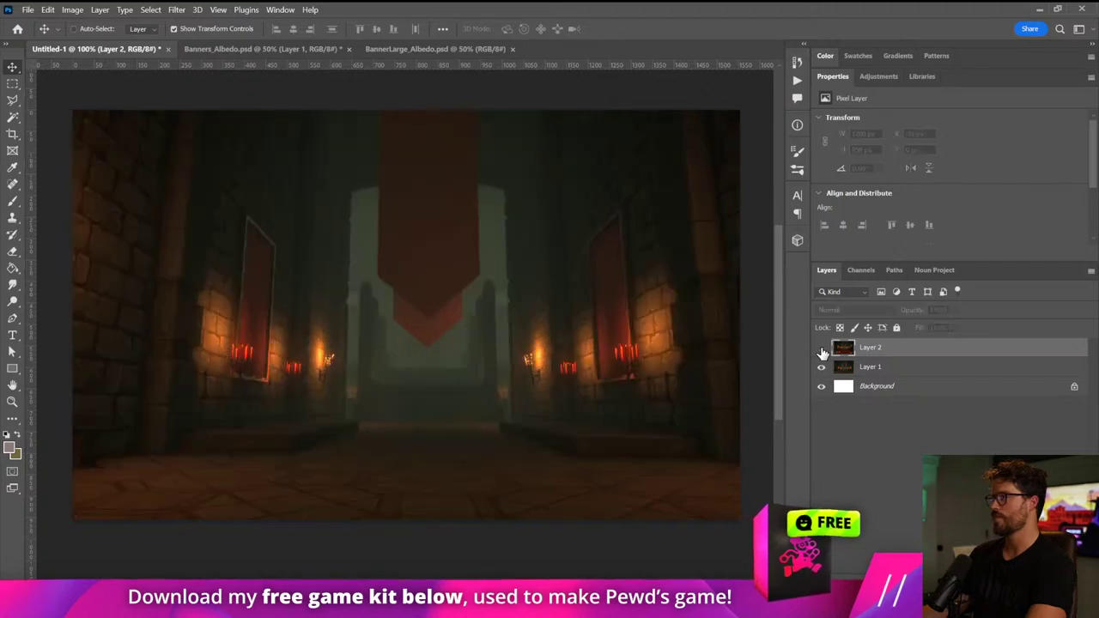
left_click(821, 348)
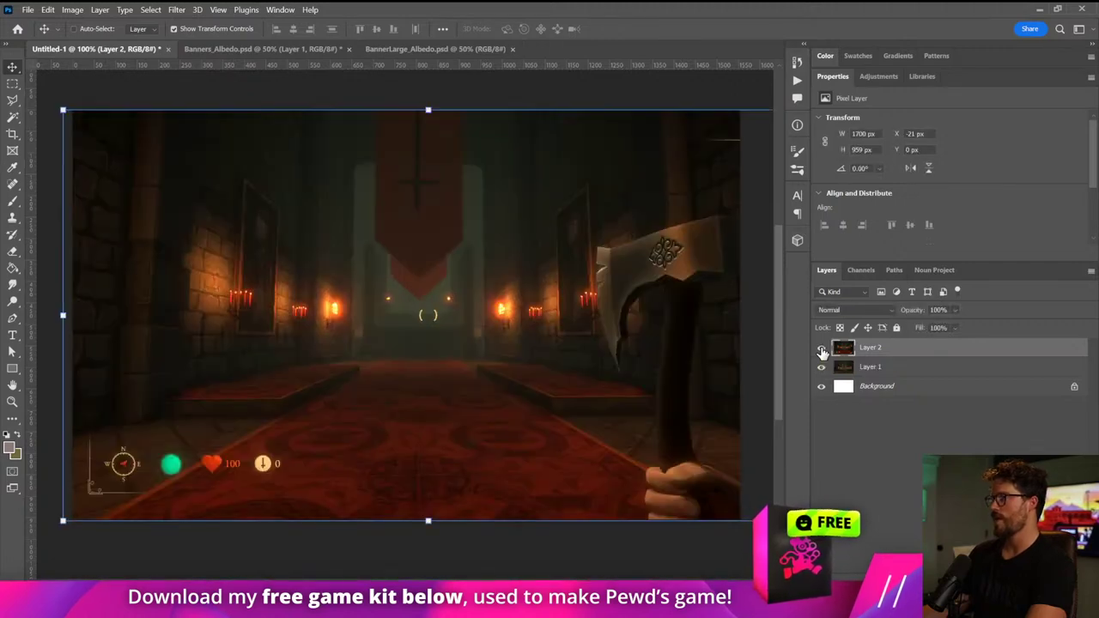
left_click(820, 348)
left_click(821, 348)
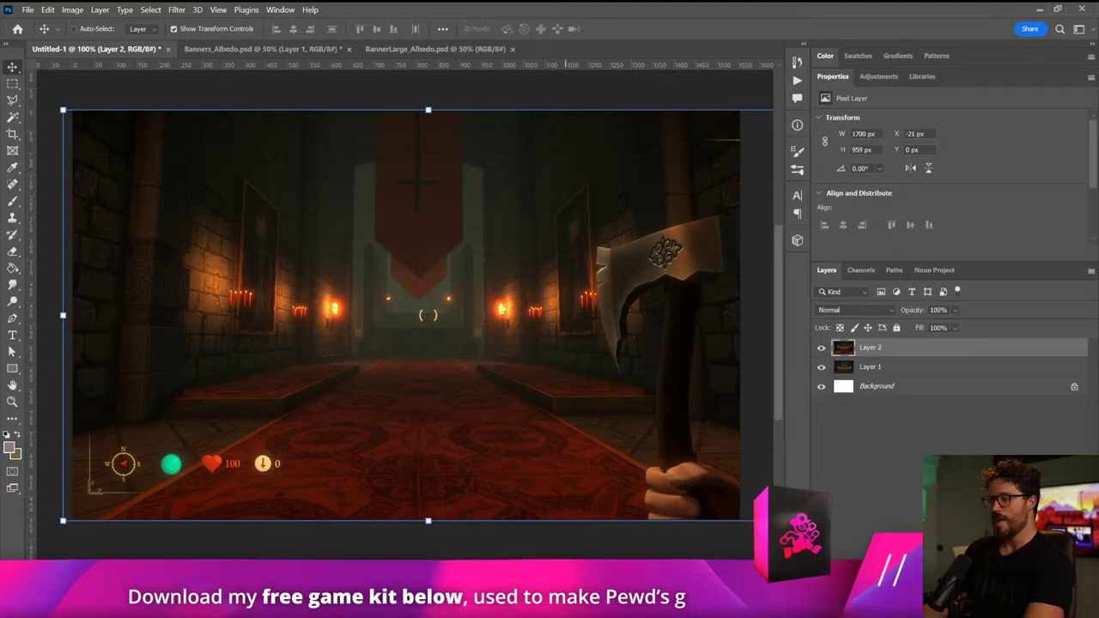
- Switch to Unity, bring the red-carpeted hall into view and search the project assets for "crate"
left_click(566, 606)
right_click_drag(395, 338, 409, 390)
right_click_drag(361, 257, 773, 275)
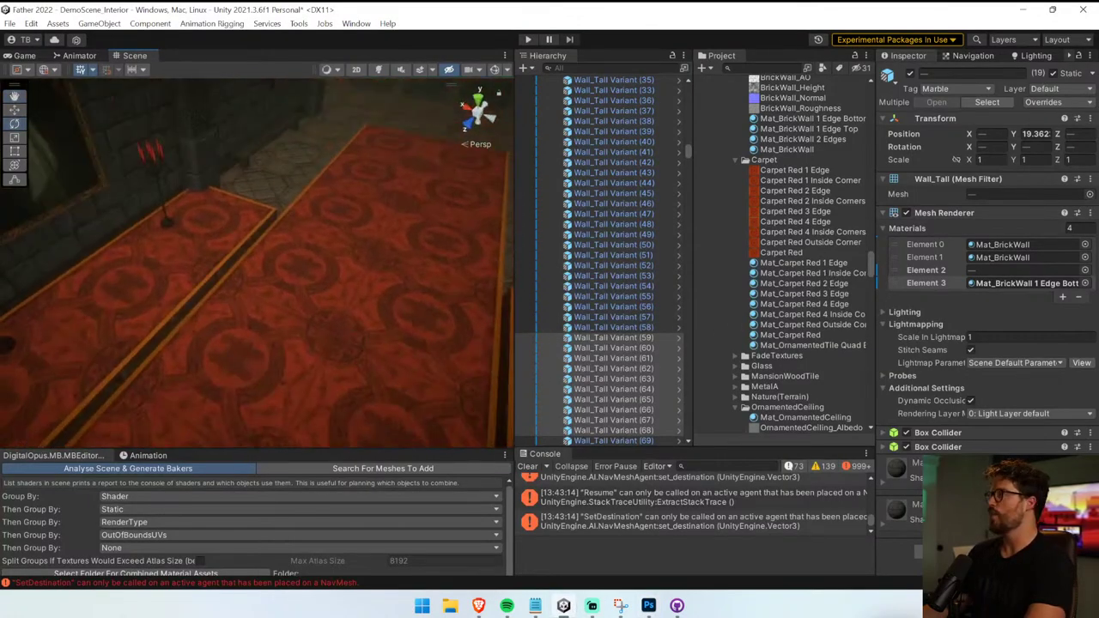
type("crate")
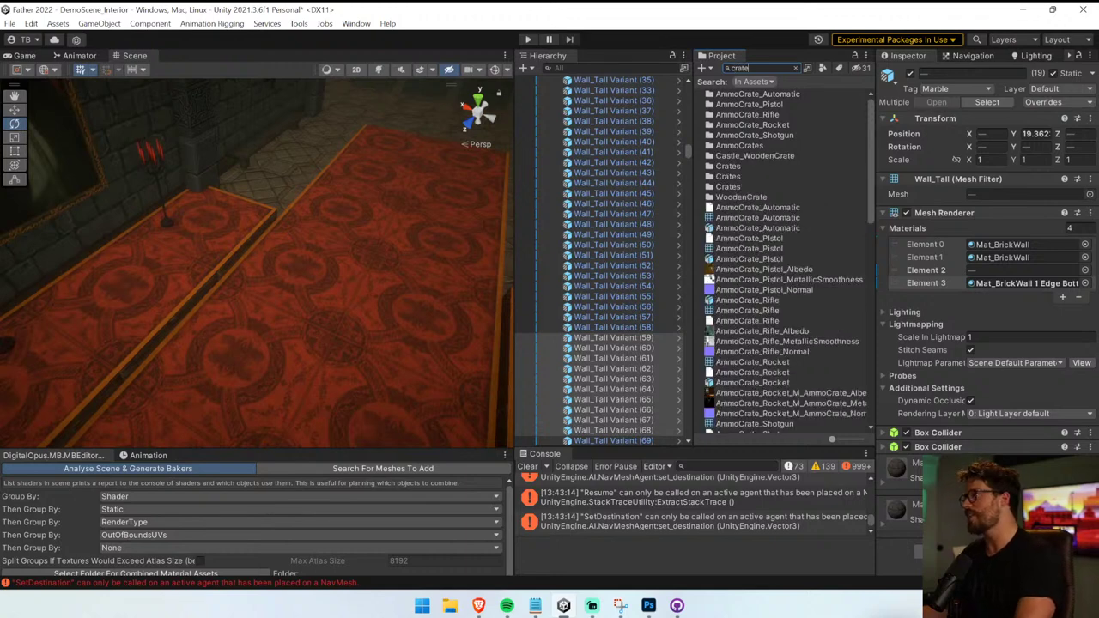
- Compare the WoodenCrate assets and place the WoodenCrate prefab on the carpet beside the candle stand
scroll(755, 323, "down", 5)
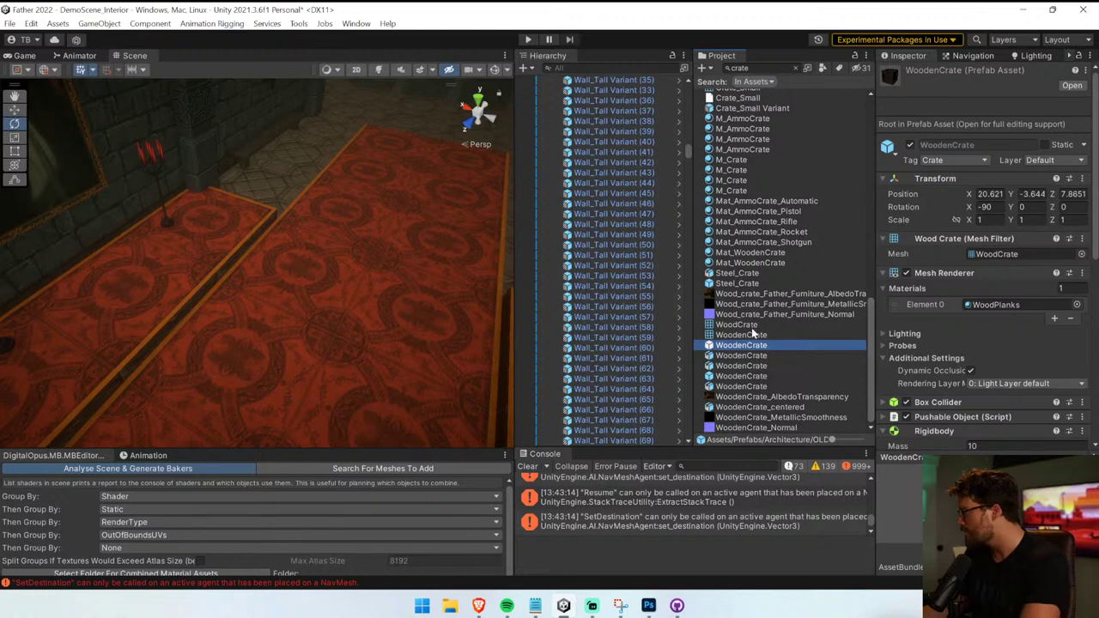
left_click(763, 366)
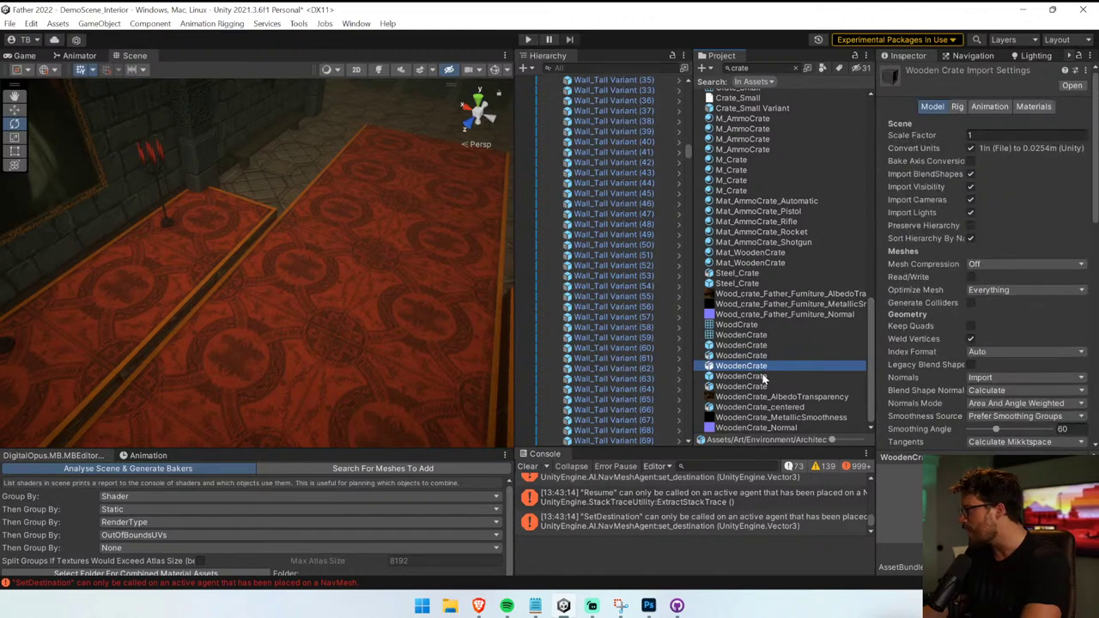
left_click(762, 386)
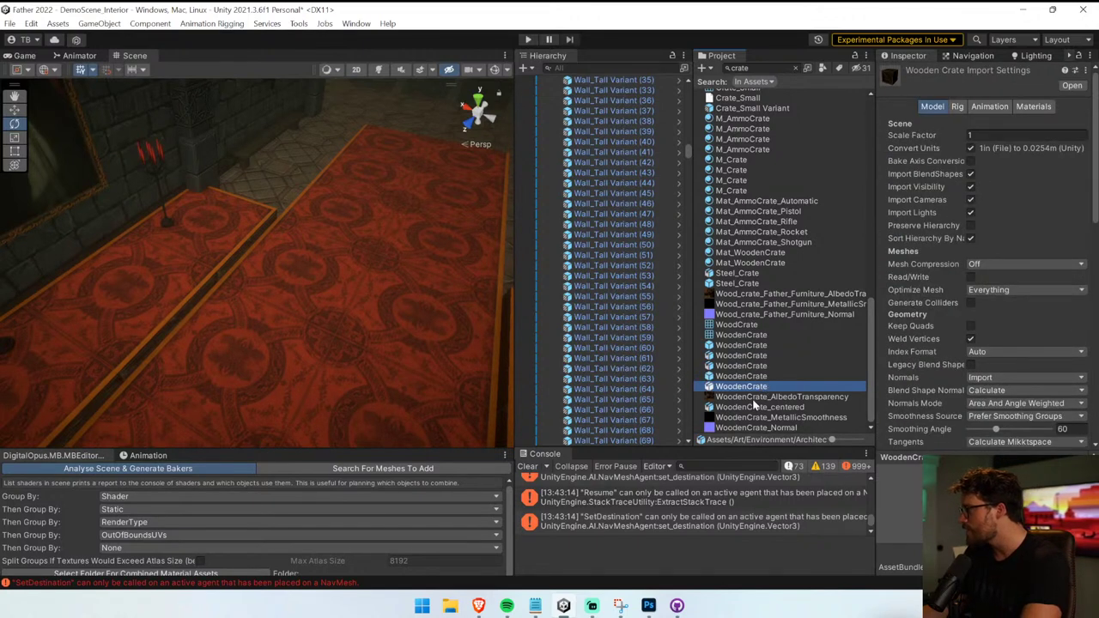
left_click(754, 406)
left_click(752, 348)
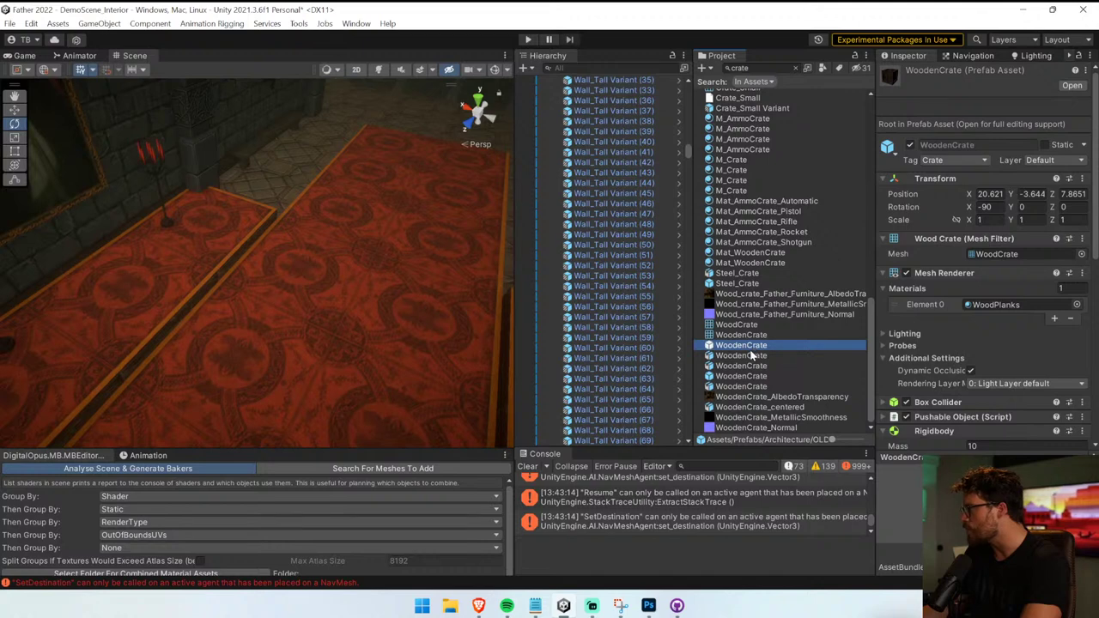
left_click_drag(749, 354, 341, 292)
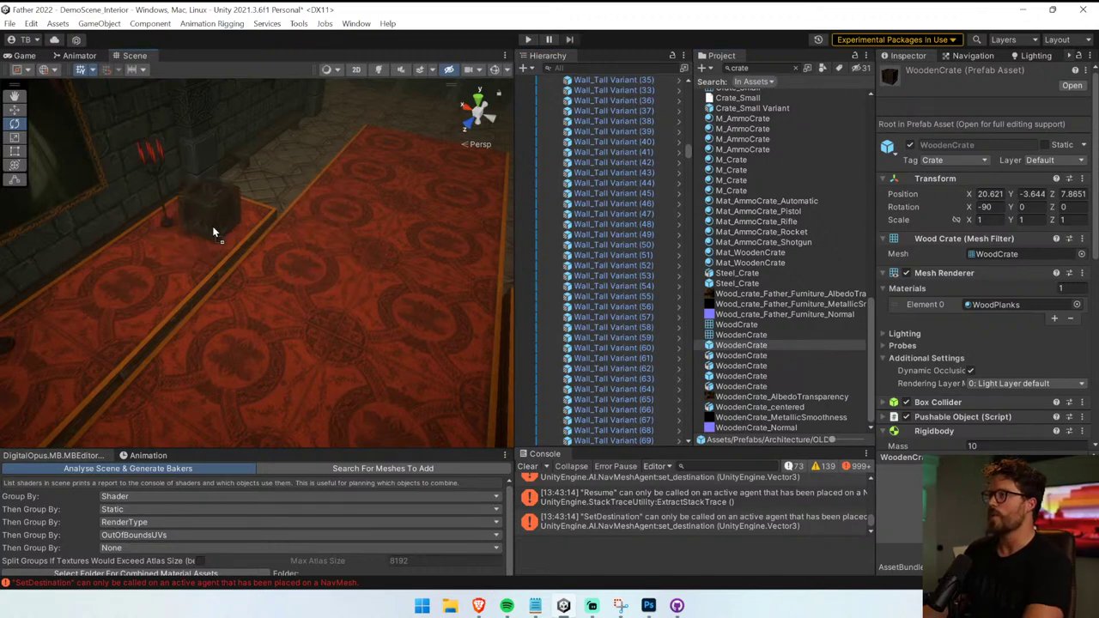
left_click(213, 228)
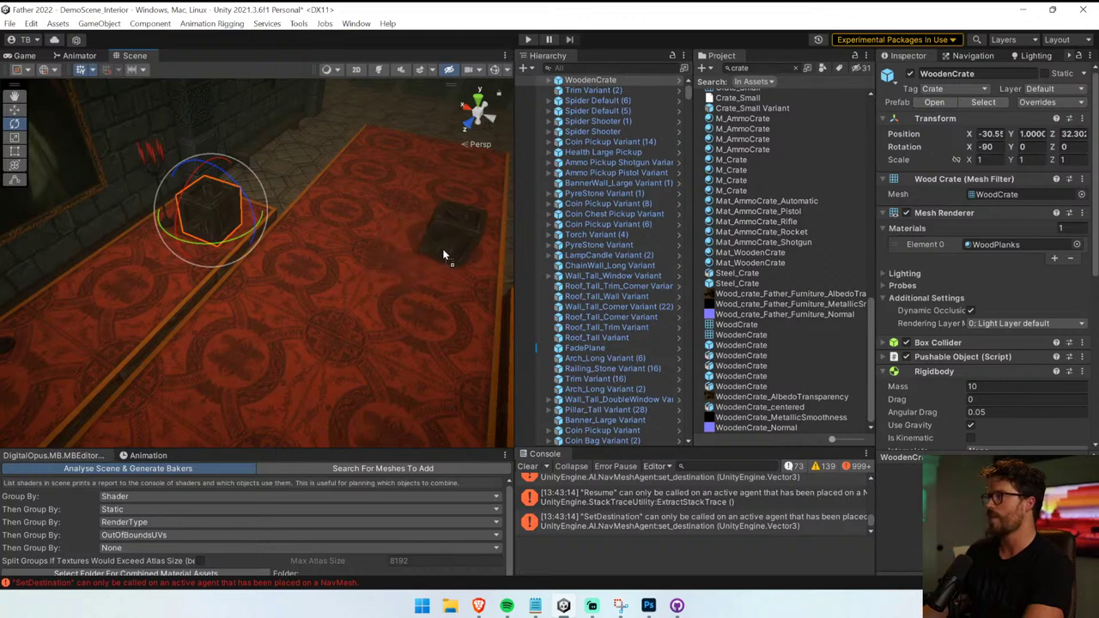
- Place a second WoodenCrate on the central carpet, away from the first one
left_click_drag(443, 254, 443, 255)
left_click_drag(443, 254, 492, 201, "alt")
middle_click_drag(363, 281, 383, 204)
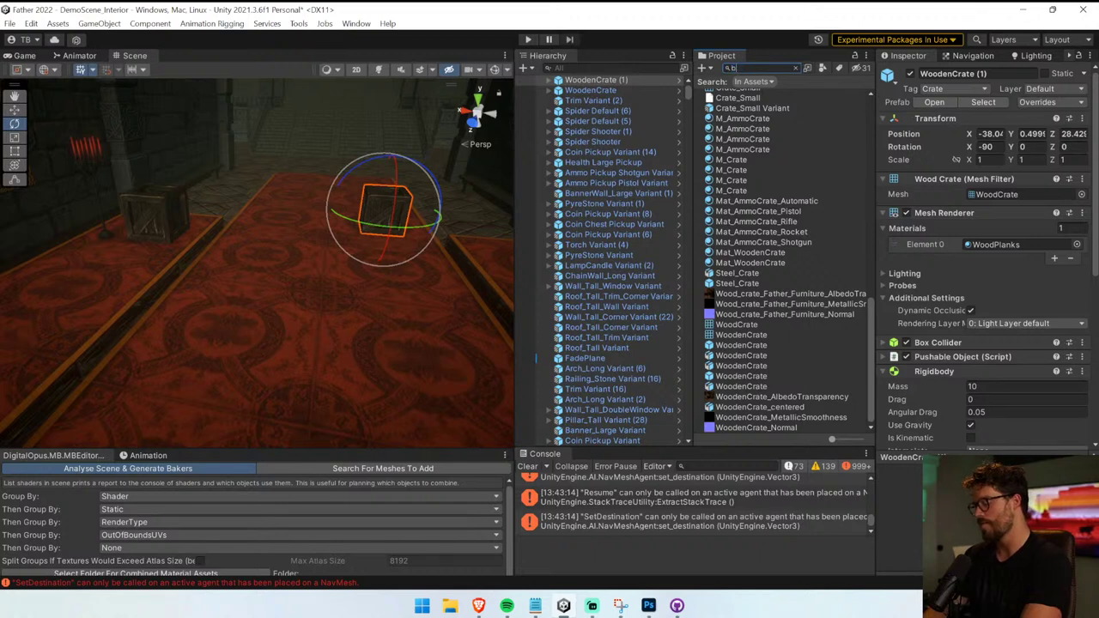
- Search the project assets for "barrel", then clear the search
type("arre")
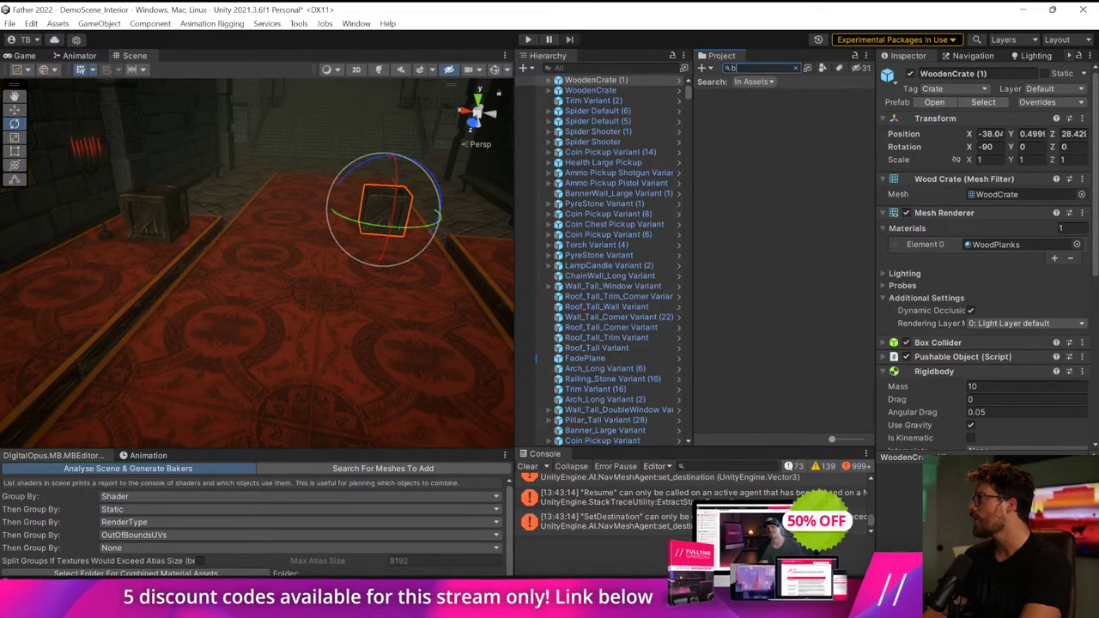
type("l")
key("Escape")
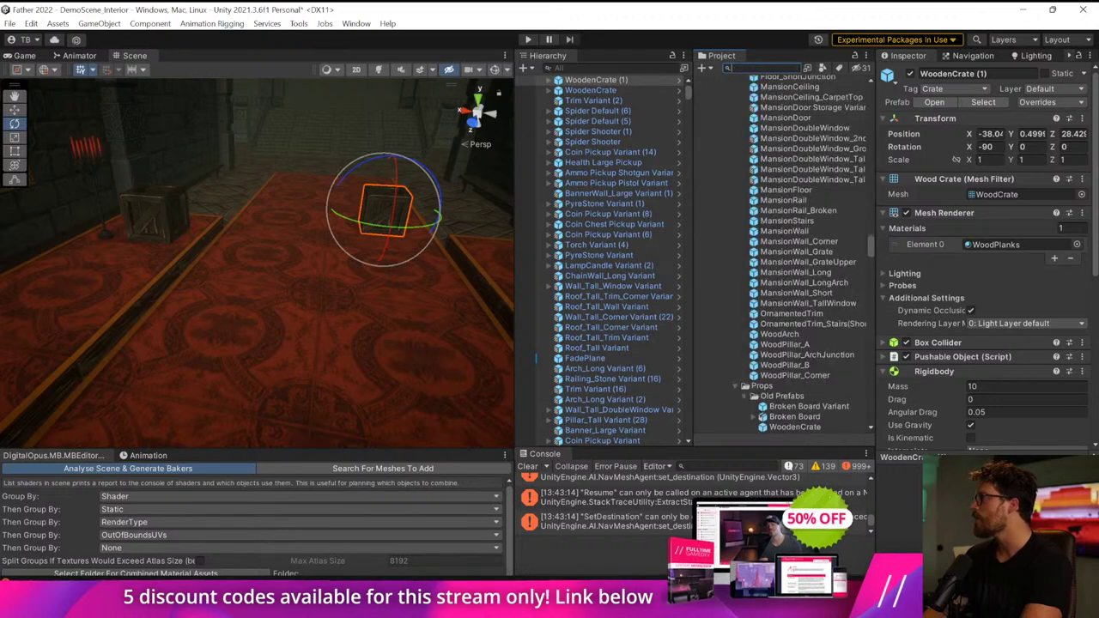
- Locate the crate's source prefab, inspect the neighbouring Broken Board and WoodenTable prefabs, and collapse the Old Prefabs folder
left_click(992, 103)
left_click(807, 301)
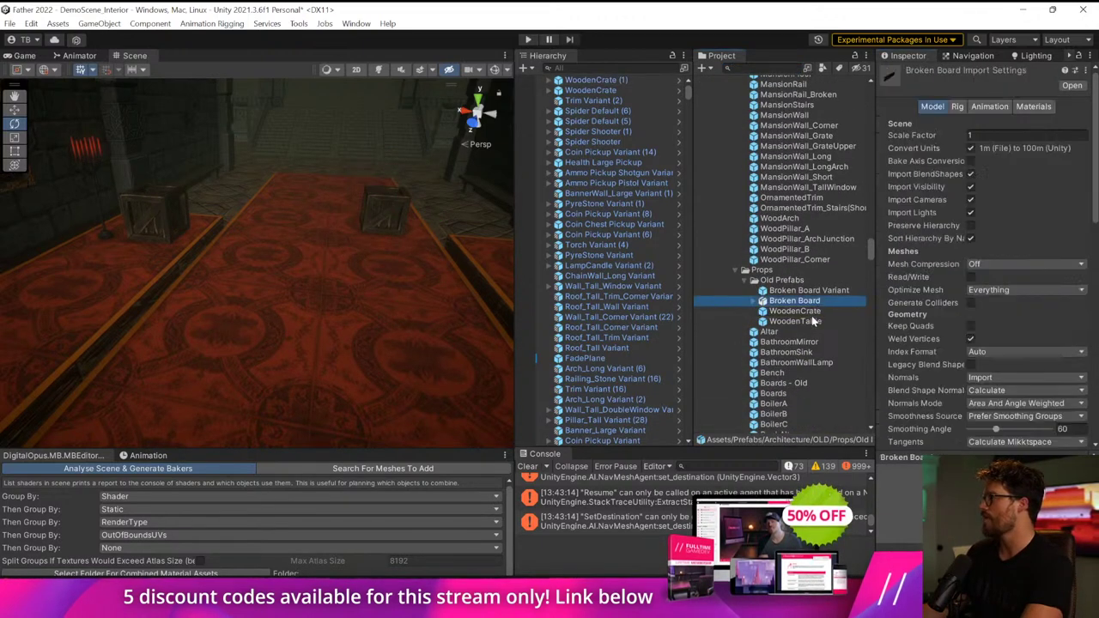
left_click(804, 322)
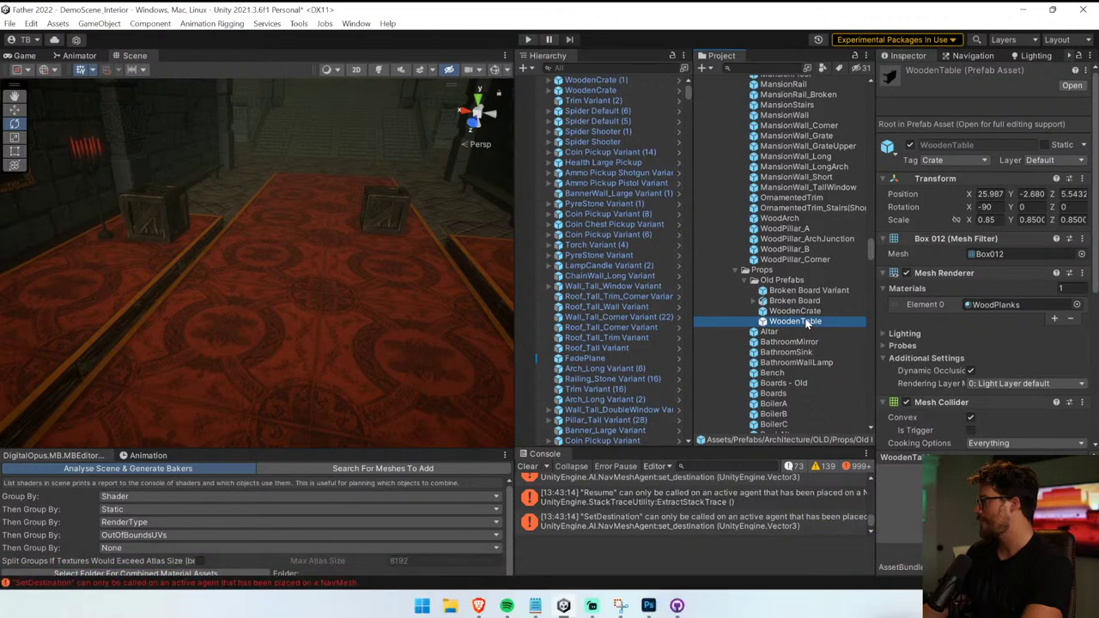
key("Up")
key("Up")
key("Up")
left_click(744, 281)
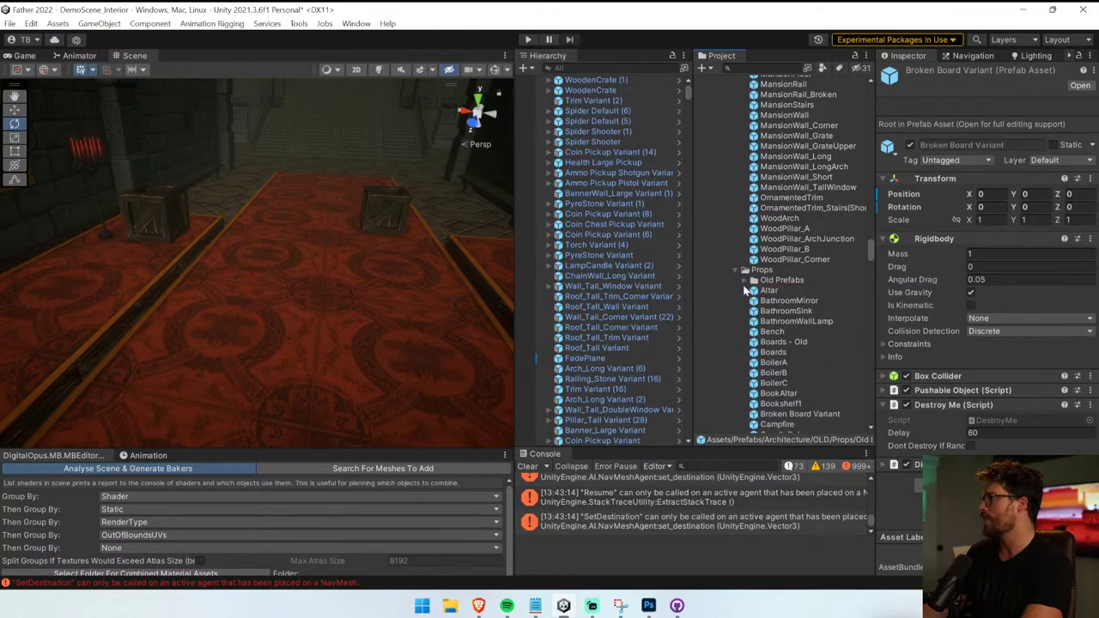
- Look through the old Props prefabs, including Office_Desk and OilLamp, and collapse that folder
scroll(801, 324, "down", 5)
scroll(801, 324, "down", 5)
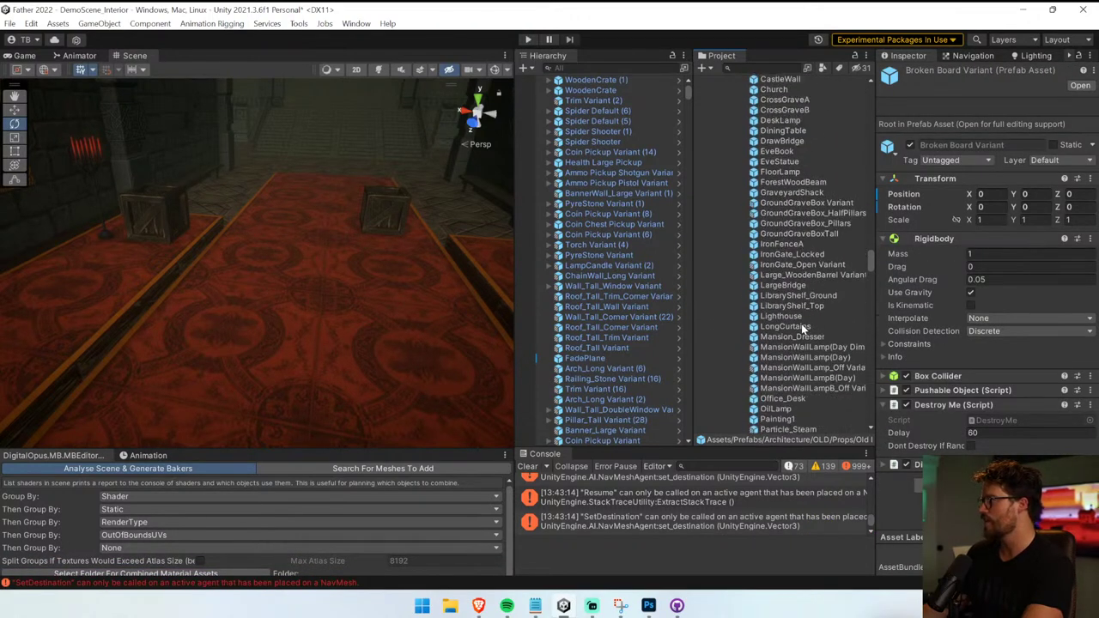
left_click(801, 324)
scroll(801, 324, "down", 2)
left_click(800, 324)
key("Down")
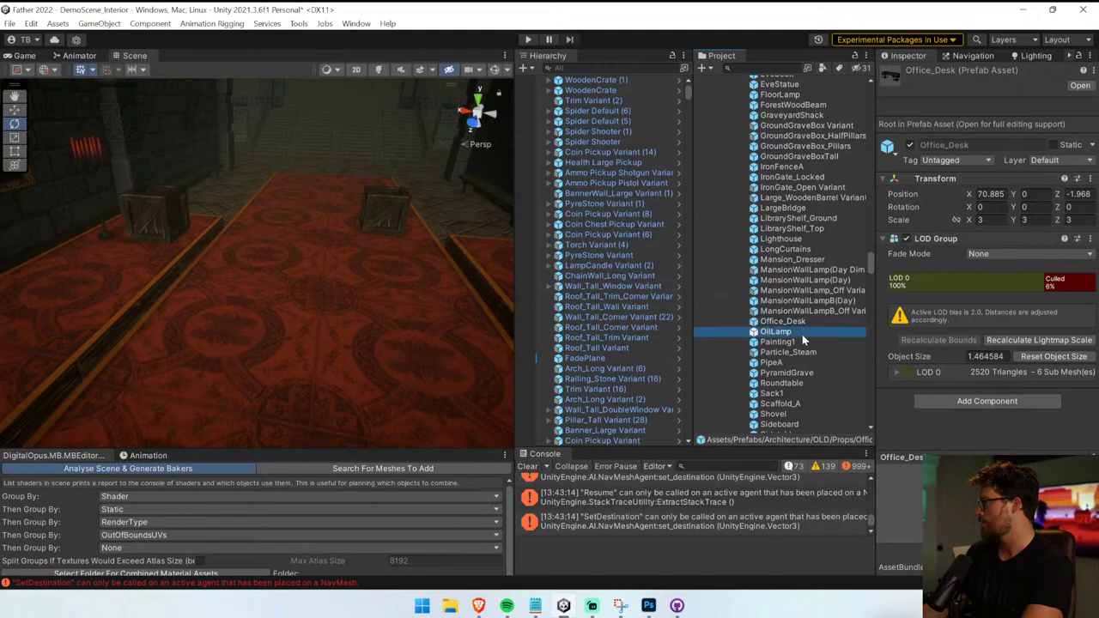
scroll(796, 312, "up", 8)
left_click(737, 270)
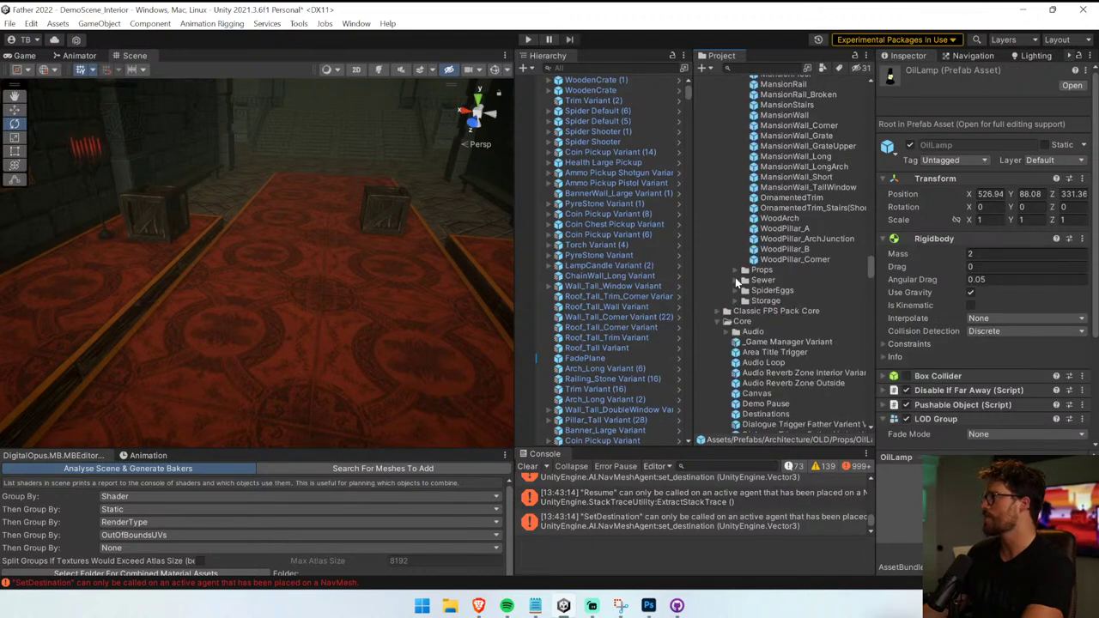
- Preview the MansionWall prefabs in the Mansion folder, including the Corner, GrateUpper, Short and Grate pieces
scroll(774, 302, "up", 6)
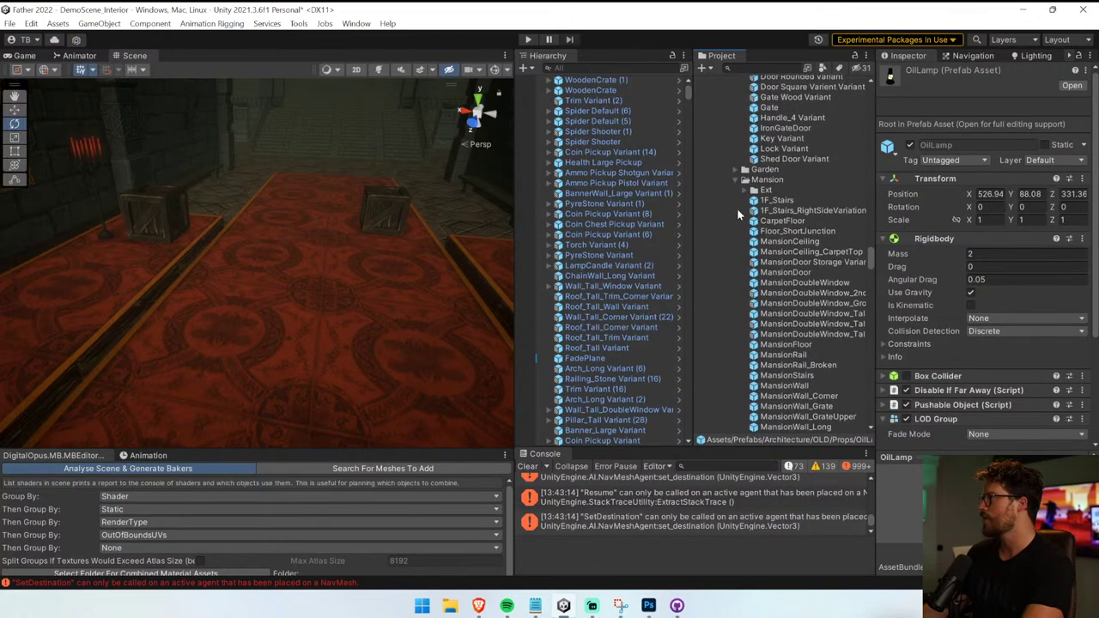
scroll(789, 283, "down", 3)
left_click(798, 319)
left_click(806, 339)
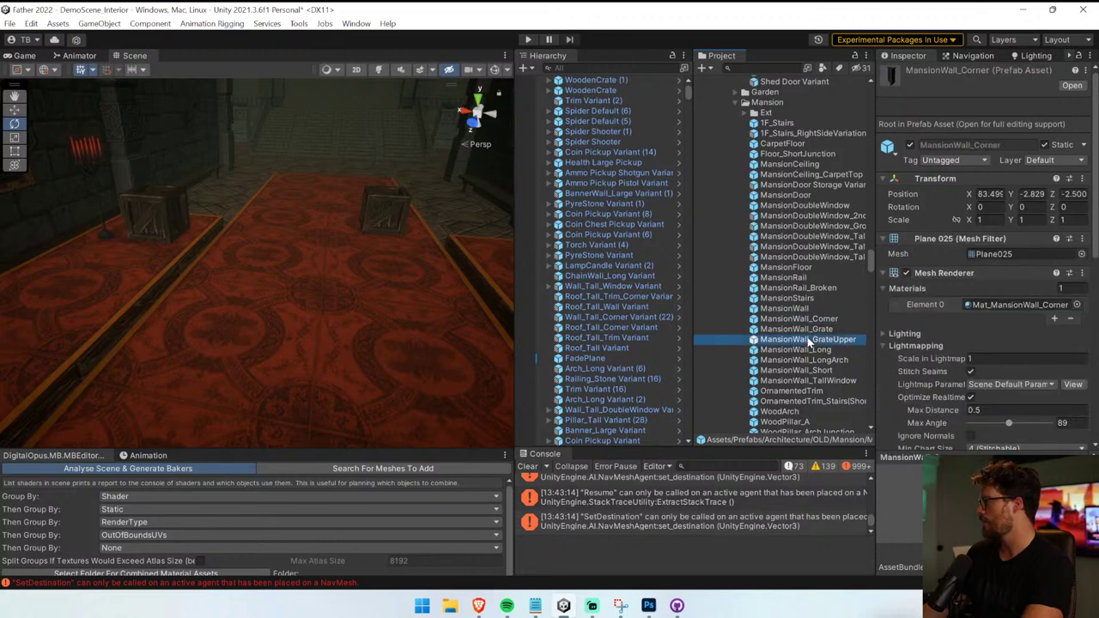
left_click(804, 370)
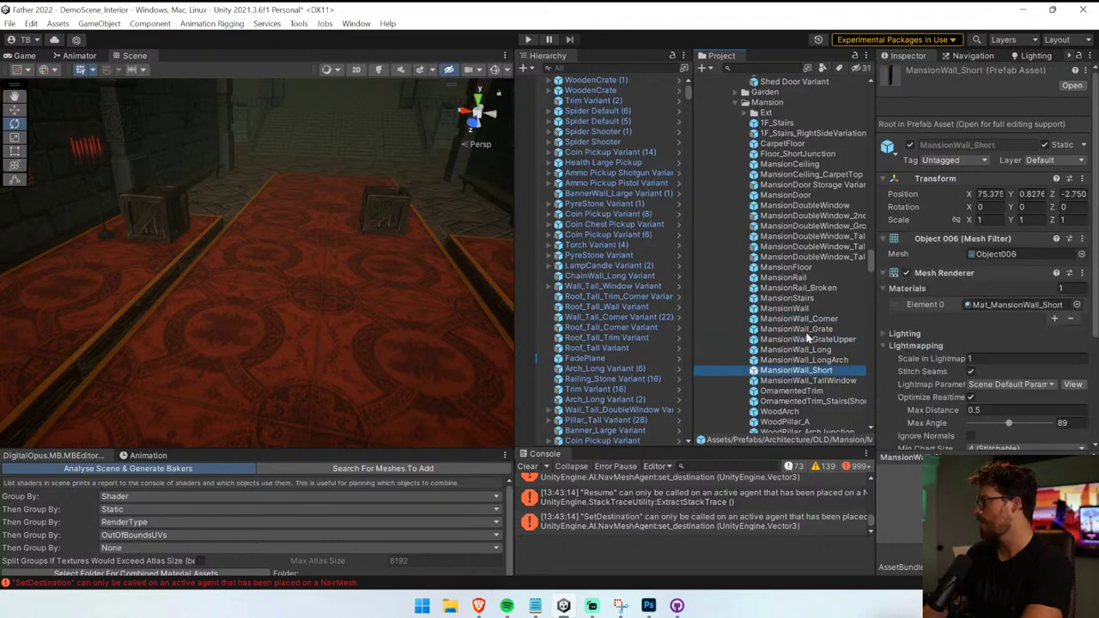
left_click(797, 329)
- Select the wooden bench beside the hall wall and locate its ChairBenchWood Variant source prefab
right_click_drag(225, 262, 295, 251)
left_click(295, 255)
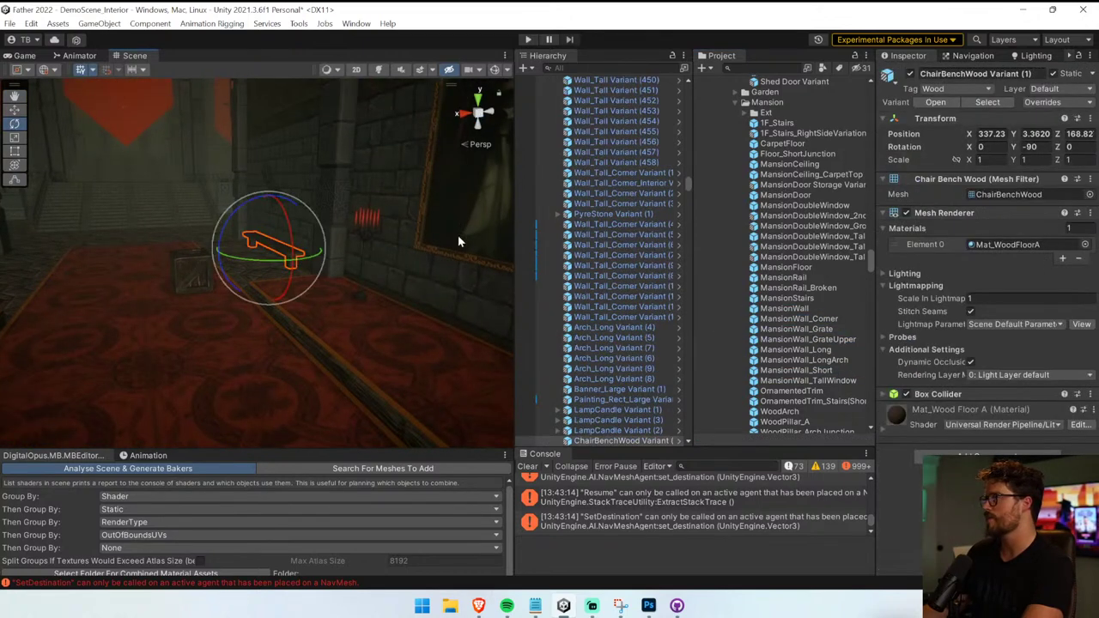
left_click(987, 102)
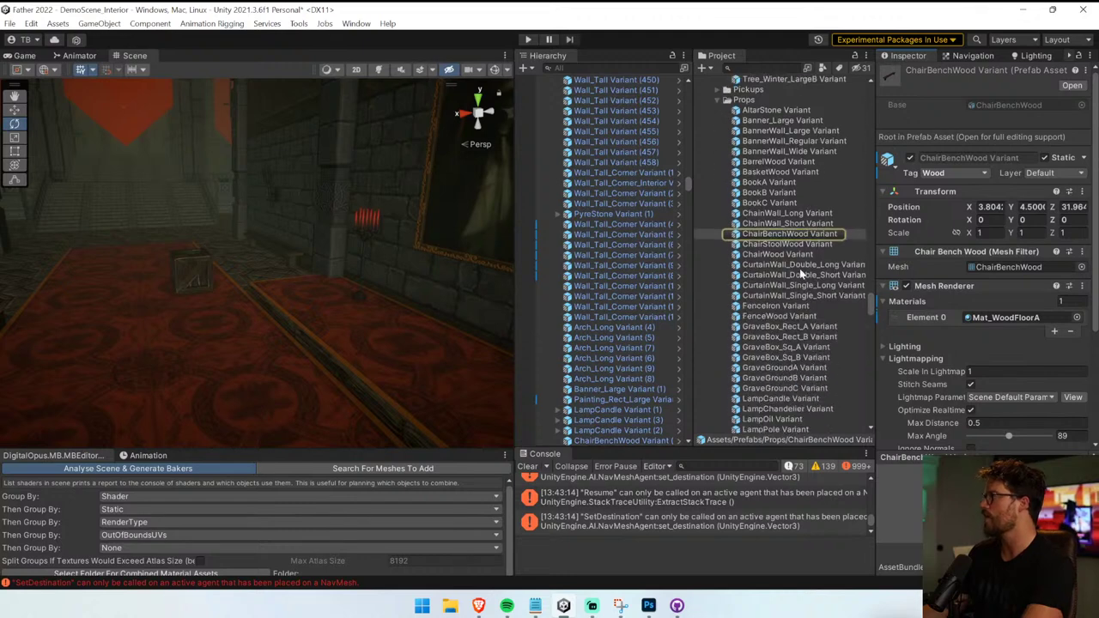
- Look through the Props prefab variants and the neighbouring Nature folder for objects to decorate the hall
scroll(797, 288, "down", 6)
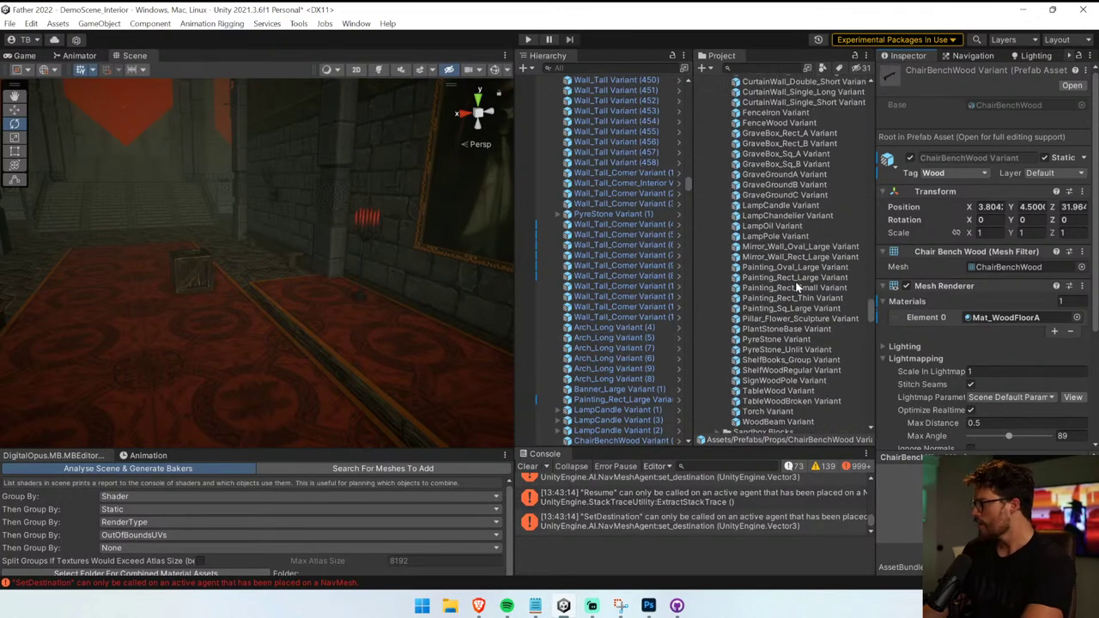
scroll(797, 287, "down", 2)
scroll(796, 327, "up", 2)
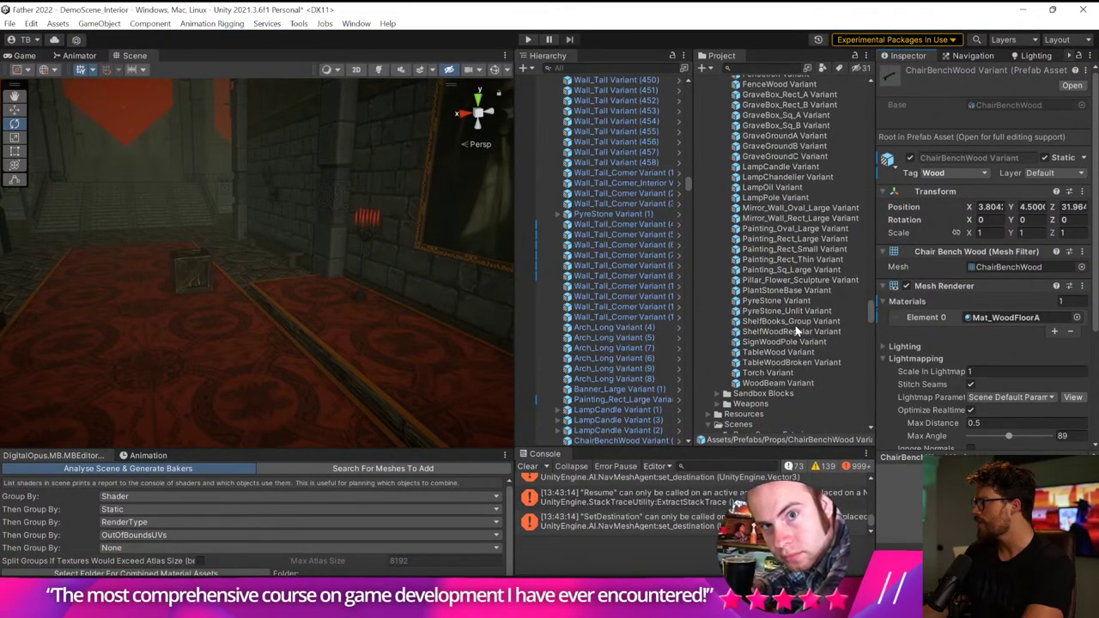
scroll(797, 329, "up", 10)
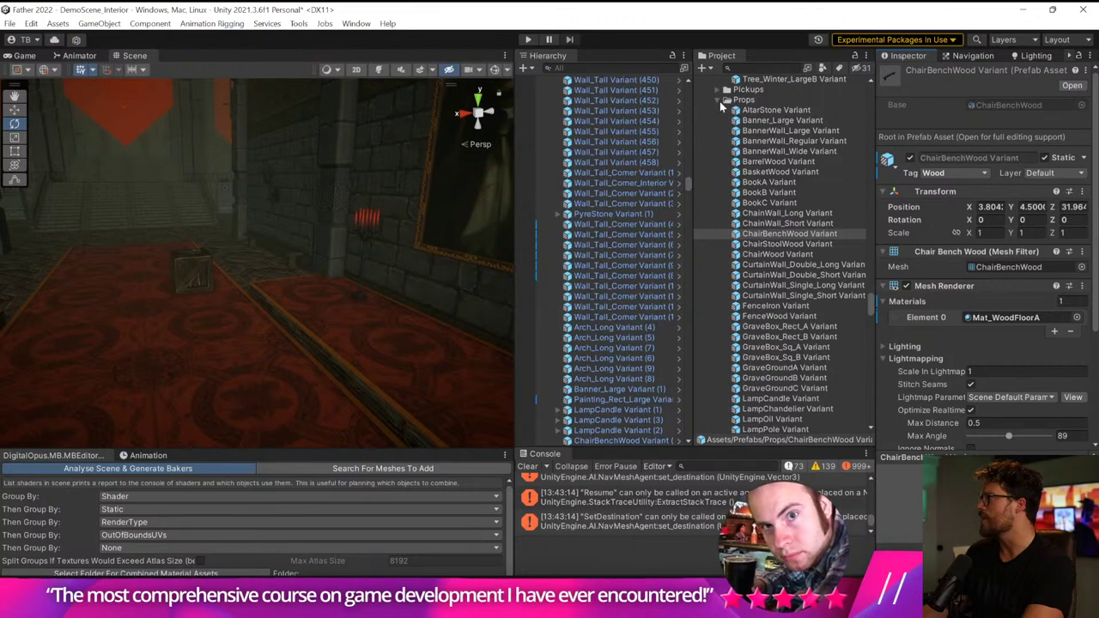
left_click(717, 99)
left_click(717, 99)
scroll(718, 121, "down", 10)
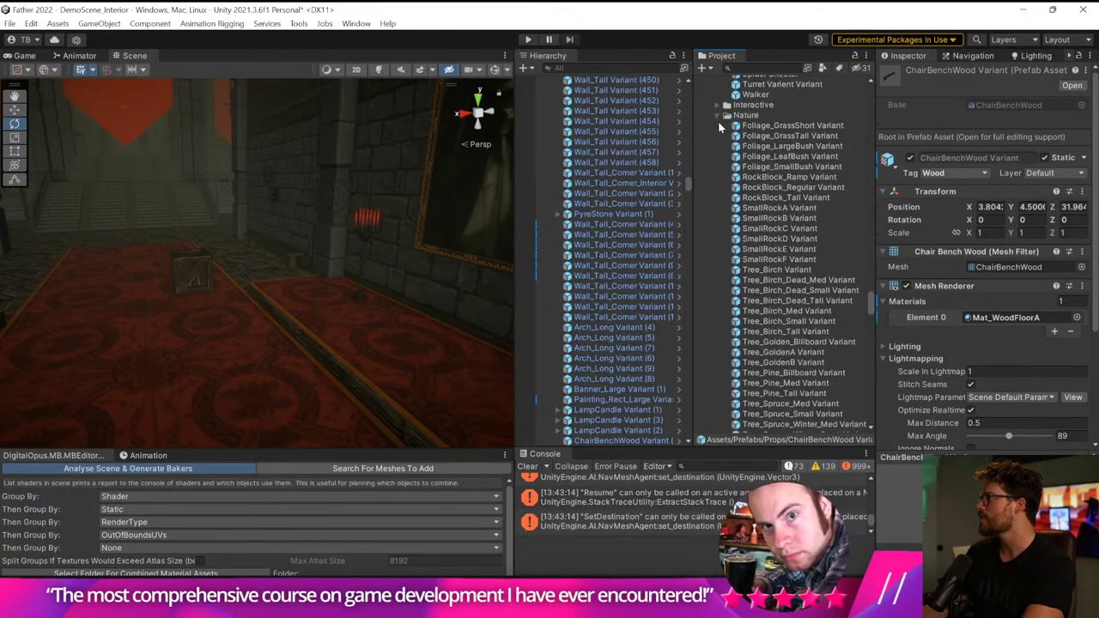
- Look through the Interactive prefab folder and collapse the Lighting folder under Effects
left_click(726, 259)
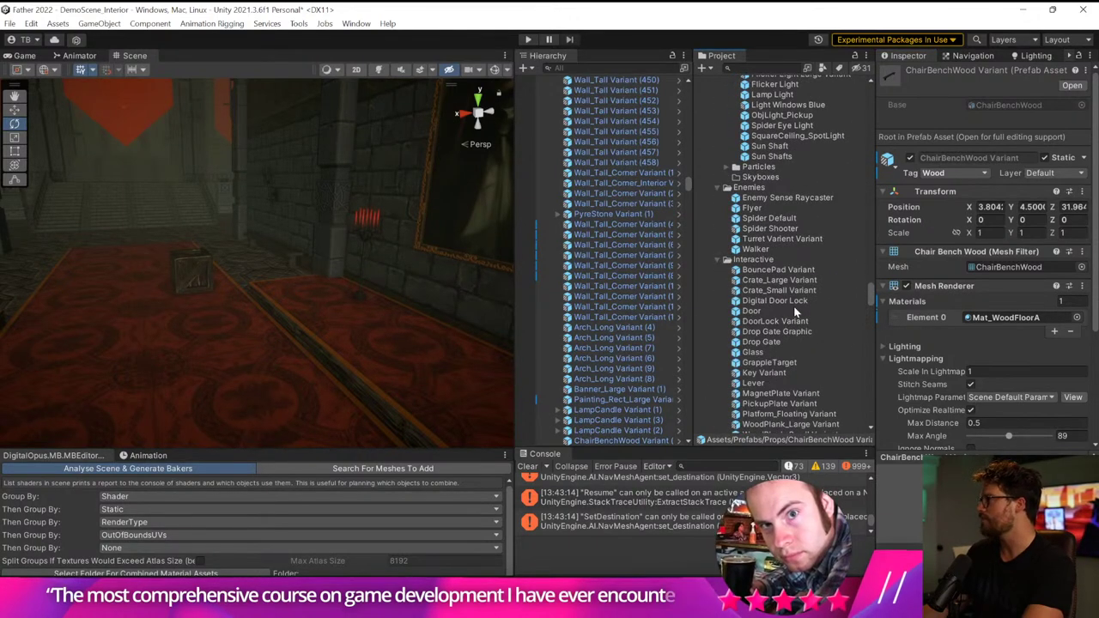
scroll(794, 313, "down", 3)
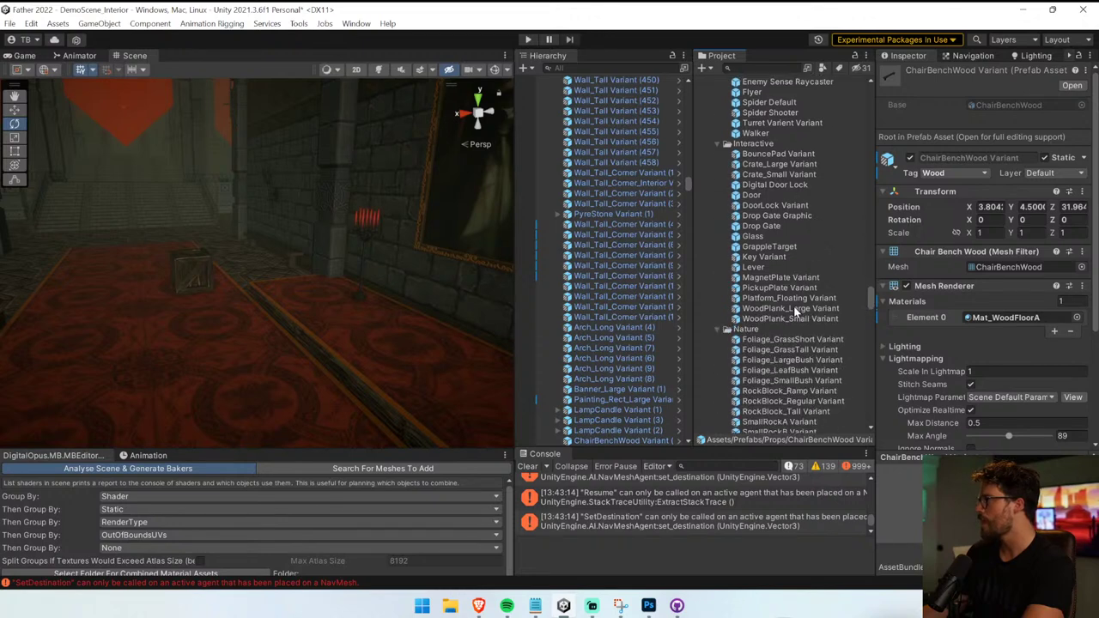
scroll(793, 306, "up", 5)
scroll(718, 267, "up", 6)
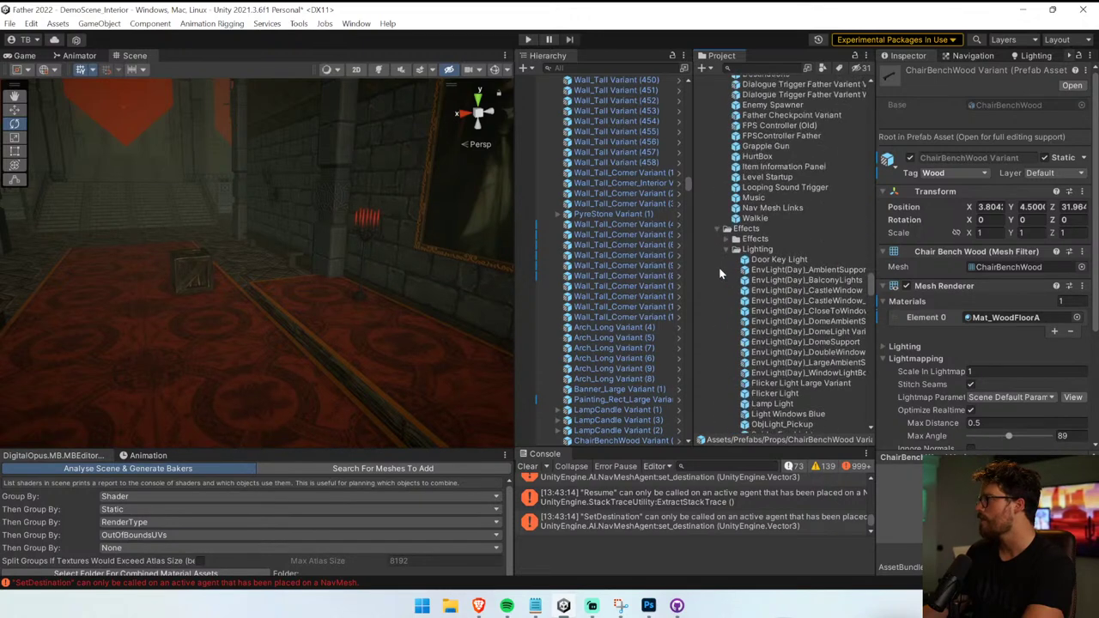
left_click(726, 249)
scroll(726, 254, "down", 1)
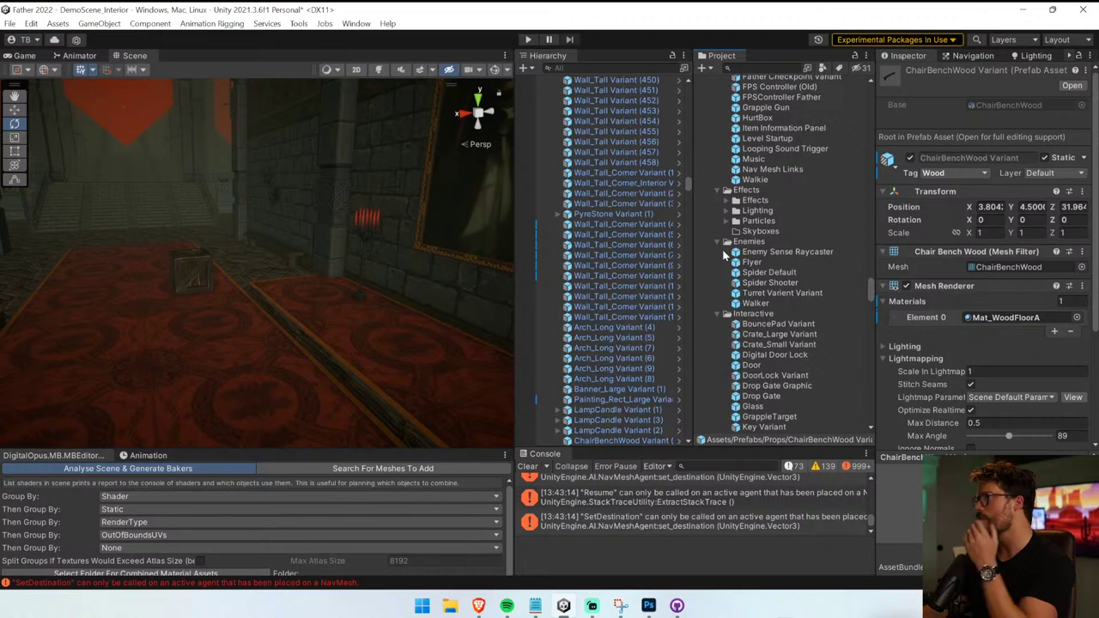
- Look through the Core, Nature and Pickups prefab folders for objects suited to the hall
scroll(716, 242, "up", 5)
scroll(725, 160, "down", 10)
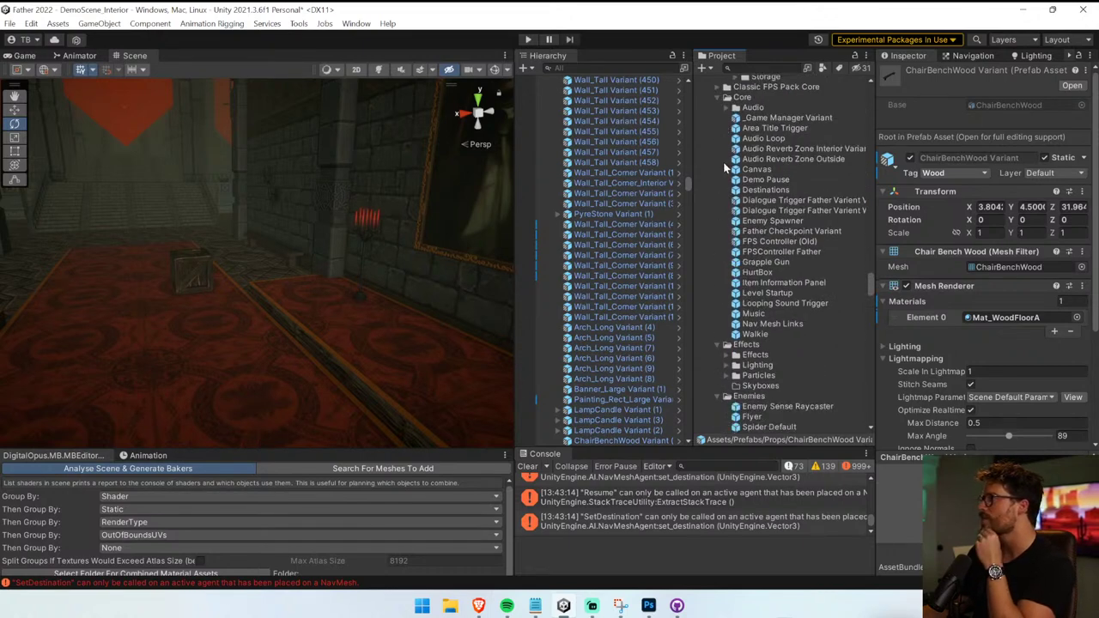
scroll(835, 307, "down", 12)
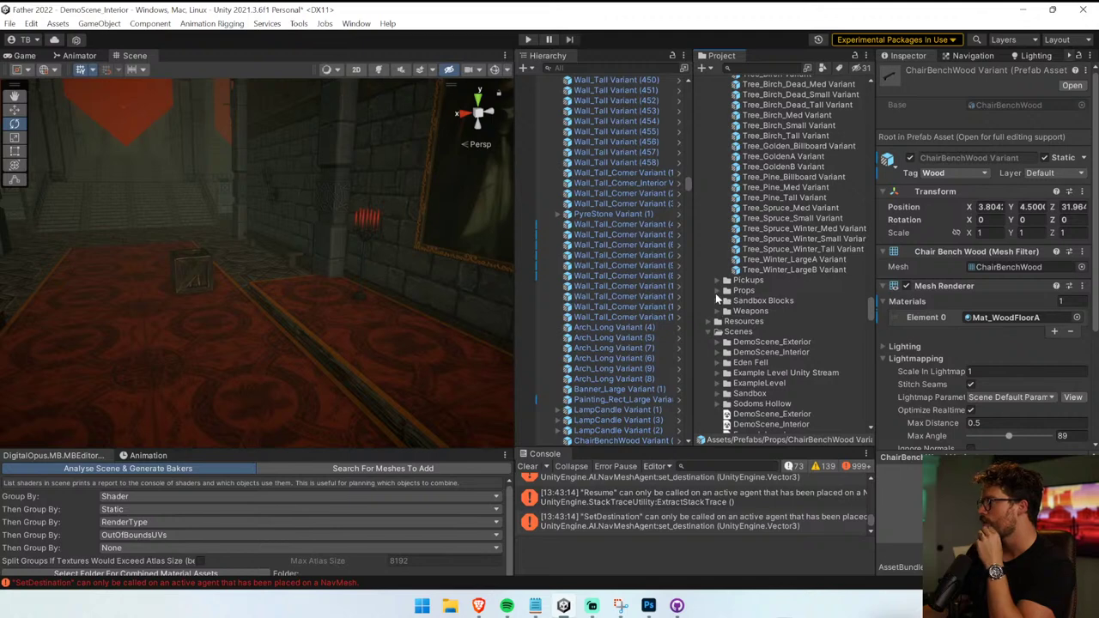
left_click(716, 281)
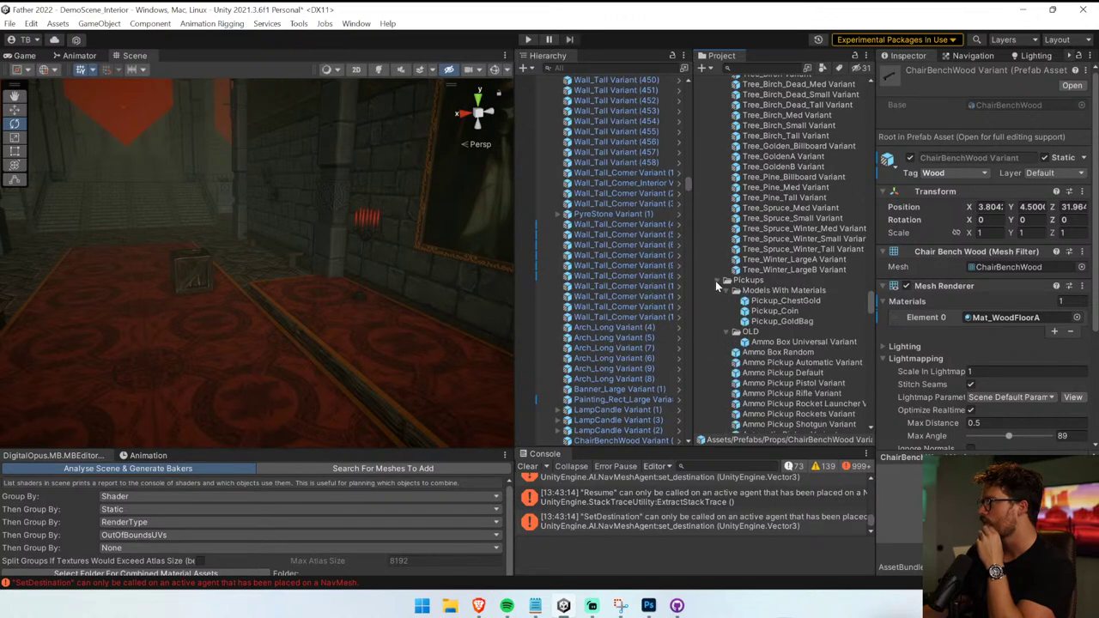
left_click(716, 281)
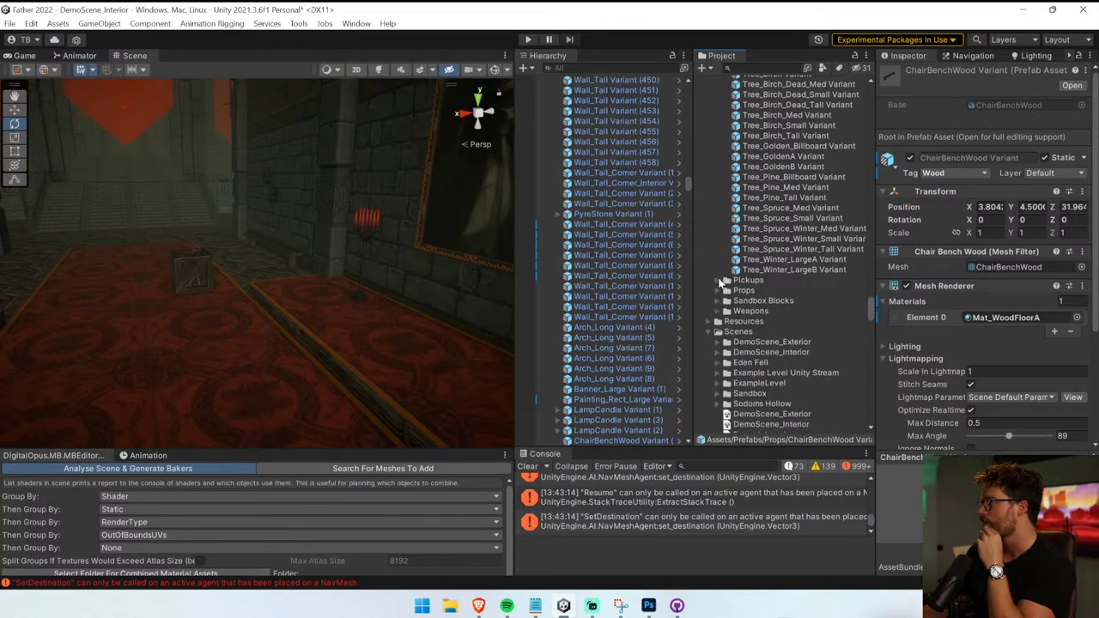
left_click(791, 270)
left_click(773, 279)
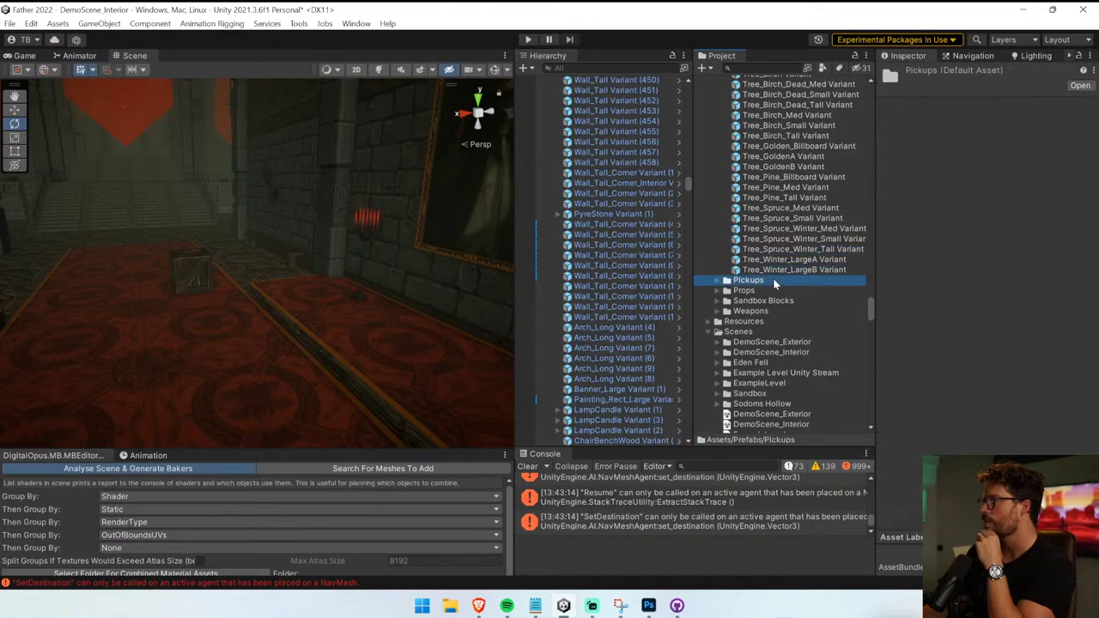
- Delete the wooden crate standing on the red hall carpet
left_click(171, 262)
scroll(794, 264, "up", 5)
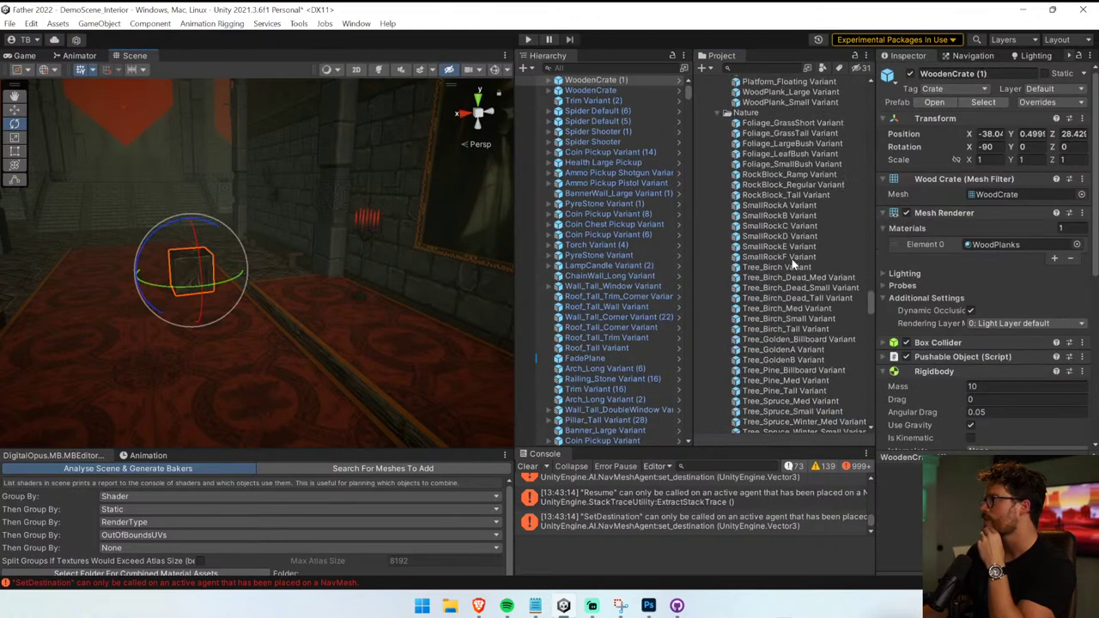
mouse_move(327, 291)
right_mouse_down()
mouse_move(152, 295)
mouse_move(209, 258)
mouse_move(407, 260)
mouse_move(421, 229)
mouse_move(25, 372)
mouse_move(1041, 374)
mouse_move(856, 380)
mouse_move(961, 402)
mouse_move(1082, 338)
mouse_move(44, 338)
mouse_move(1011, 351)
mouse_move(351, 314)
mouse_move(392, 284)
mouse_move(451, 266)
mouse_move(363, 260)
mouse_move(542, 275)
mouse_move(444, 246)
mouse_move(347, 291)
right_mouse_up()
left_click(226, 270)
key("Delete")
- Select the low stone wall block beneath the balcony railing and locate its Mat_BrickWall material in the project
key("w")
left_click(345, 294)
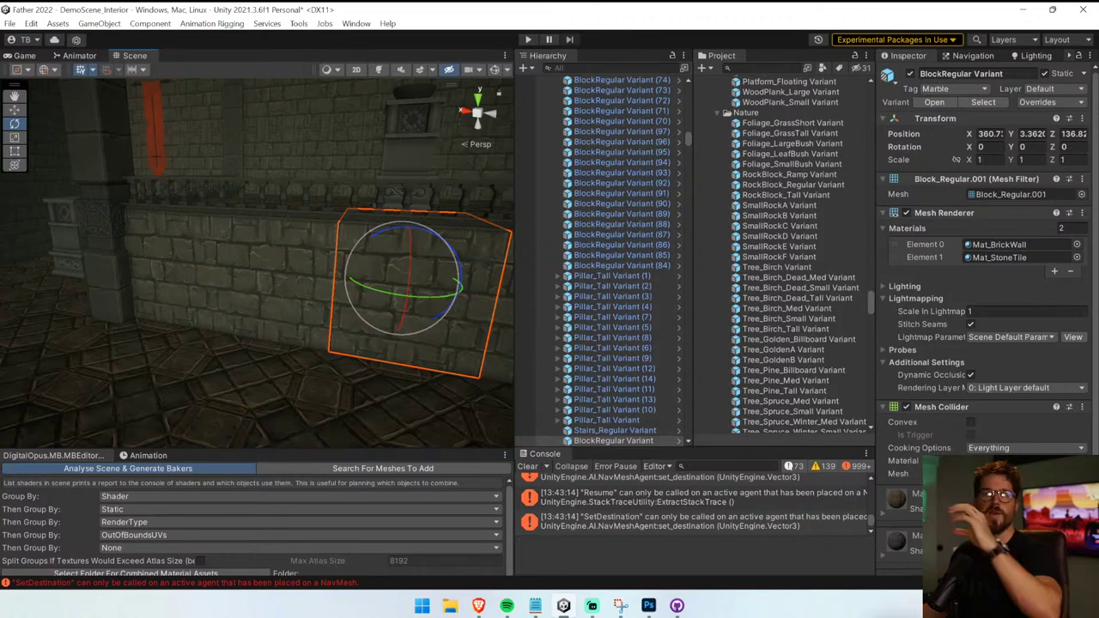
left_click(1009, 245)
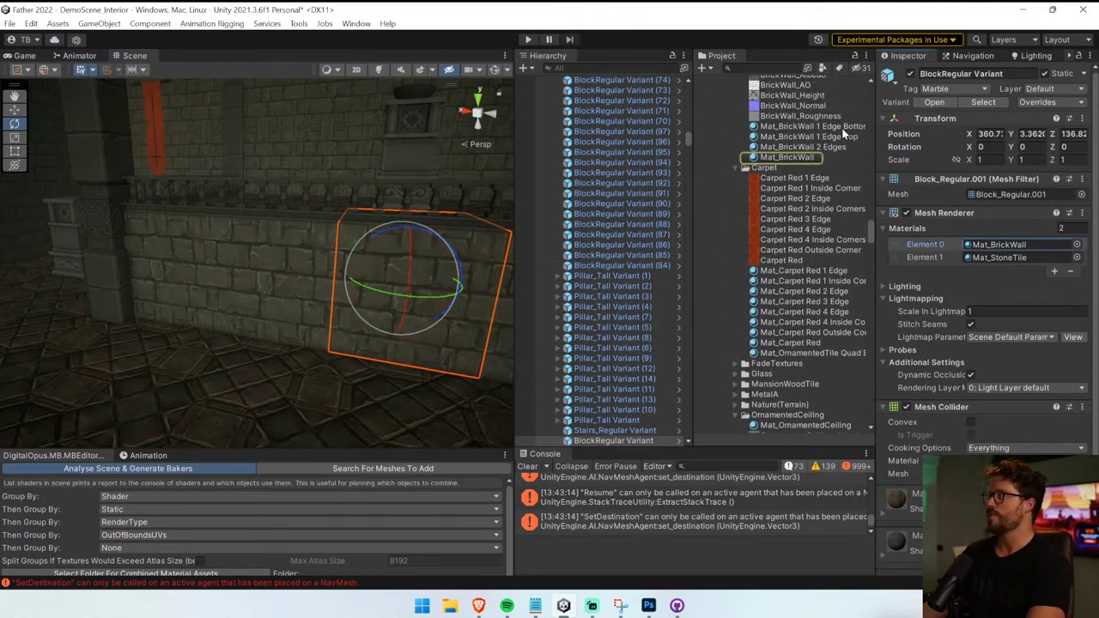
- Apply the Mat_BrickWall 2 Edges material to the low wall blocks beneath the balcony railing and around the staircase pillar
left_click_drag(842, 146, 226, 270)
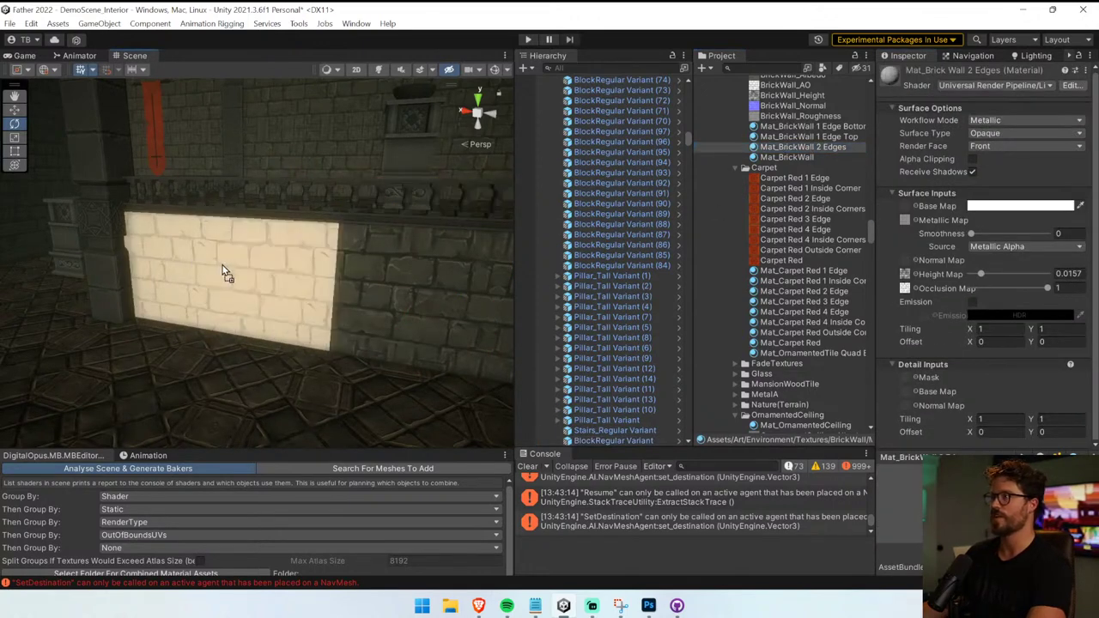
right_click_drag(225, 270, 354, 264)
left_click_drag(779, 151, 231, 275)
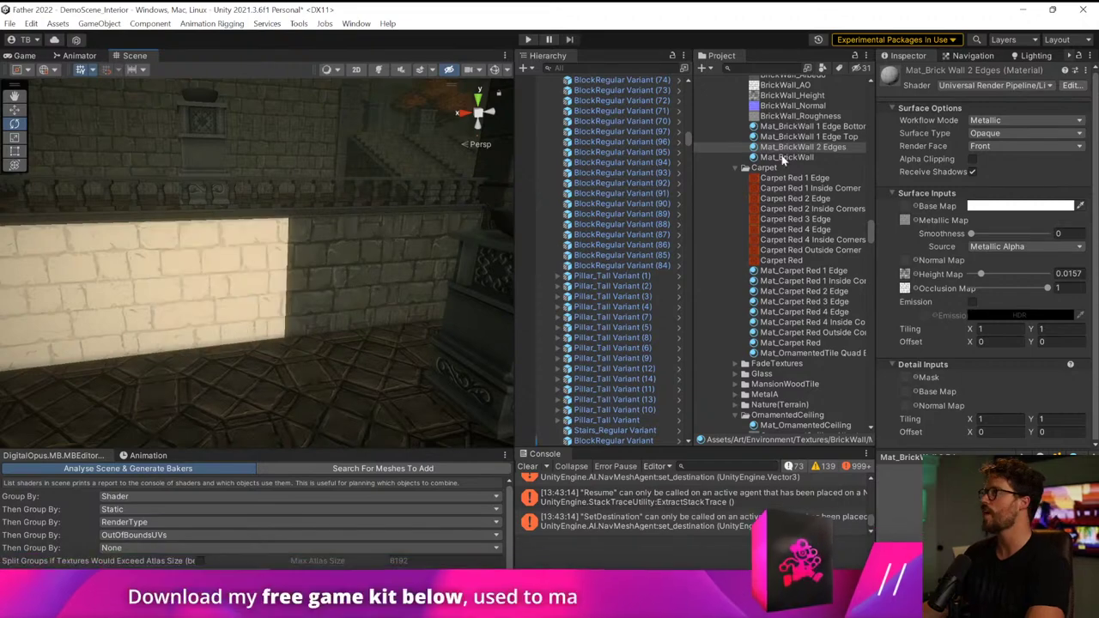
left_click_drag(337, 275, 341, 273)
right_click_drag(342, 274, 429, 266)
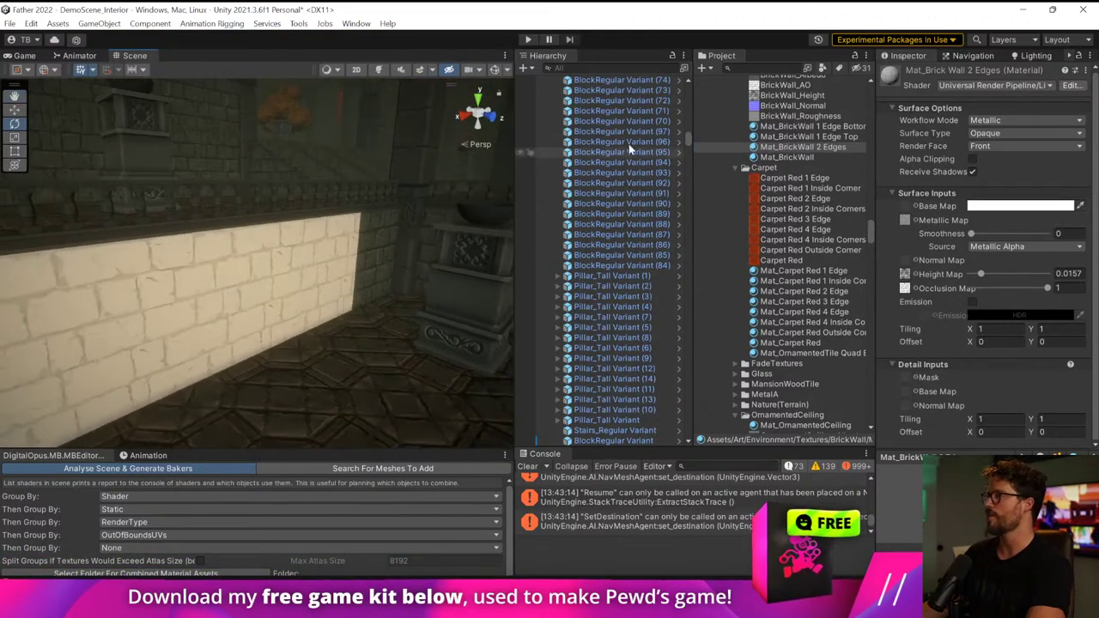
left_click_drag(383, 235, 386, 236)
right_click_drag(386, 236, 460, 235)
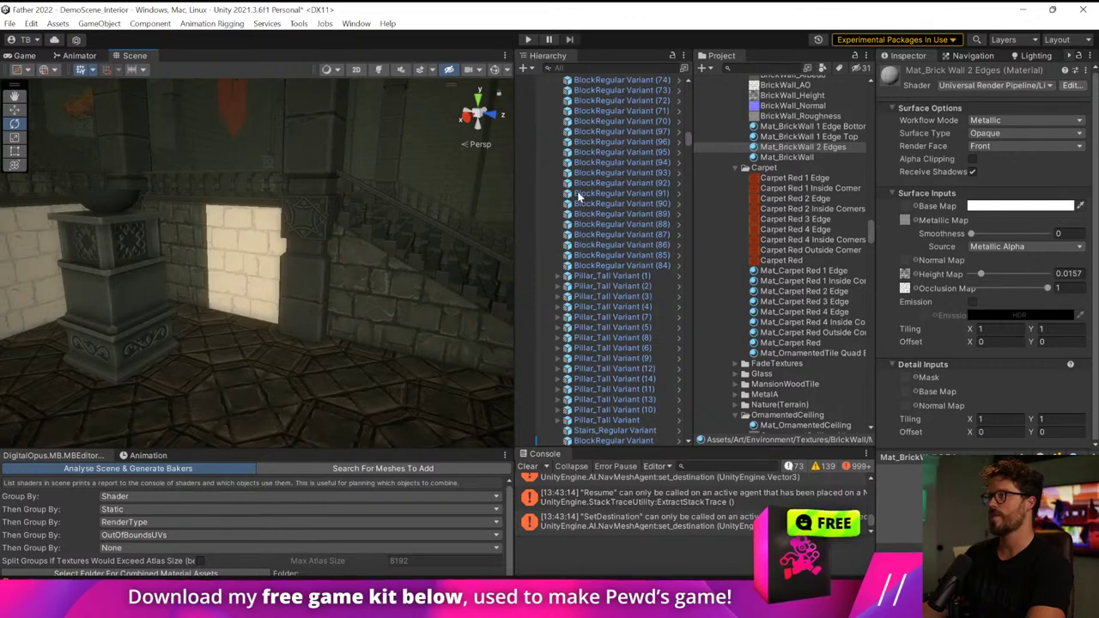
left_click_drag(147, 253, 222, 261)
- Assign the BrickWall 2 Edges texture as the base map of the Mat_BrickWall 2 Edges material
right_click_drag(222, 262, 235, 275)
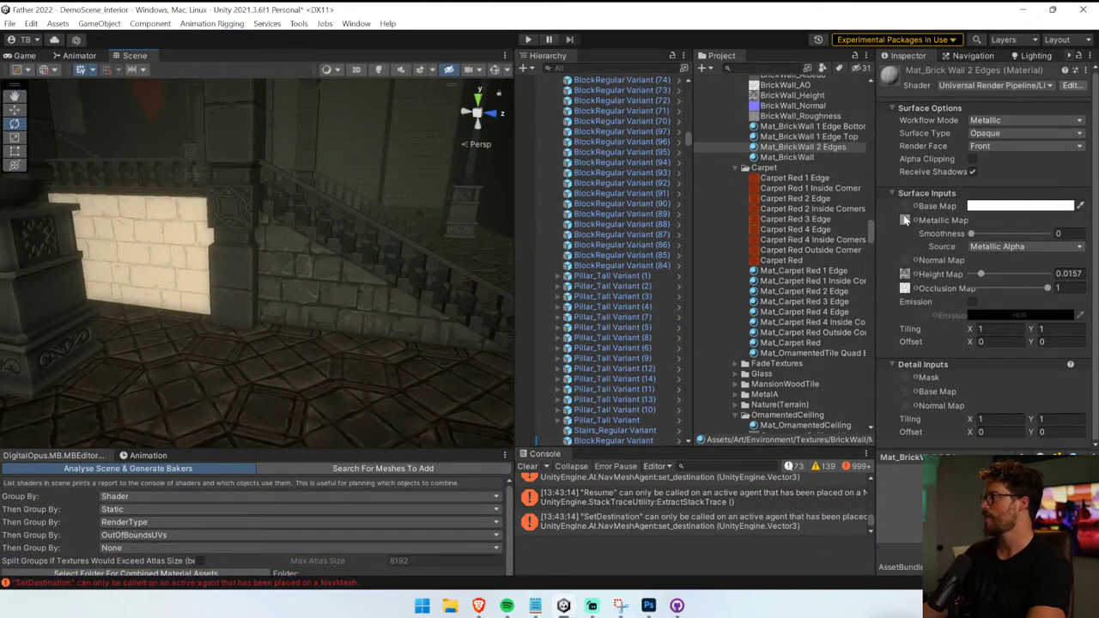
scroll(819, 177, "up", 3)
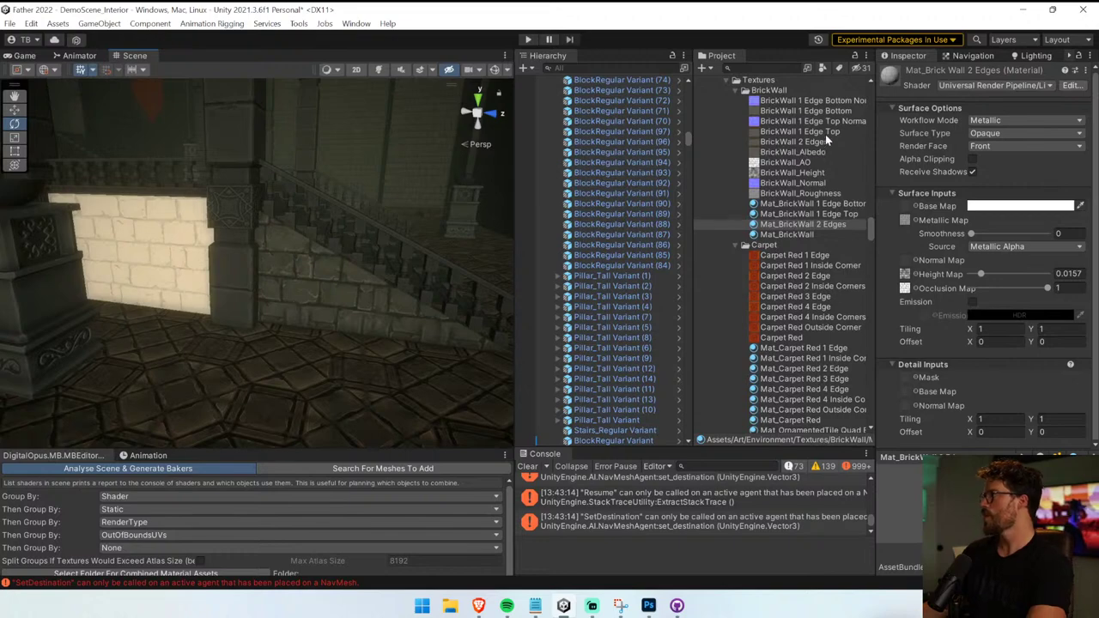
left_click_drag(774, 143, 904, 207)
- Apply Mat_BrickWall 2 Edges to the back wall segments below the red banner beyond the stone pedestal
right_click_drag(300, 334, 192, 268)
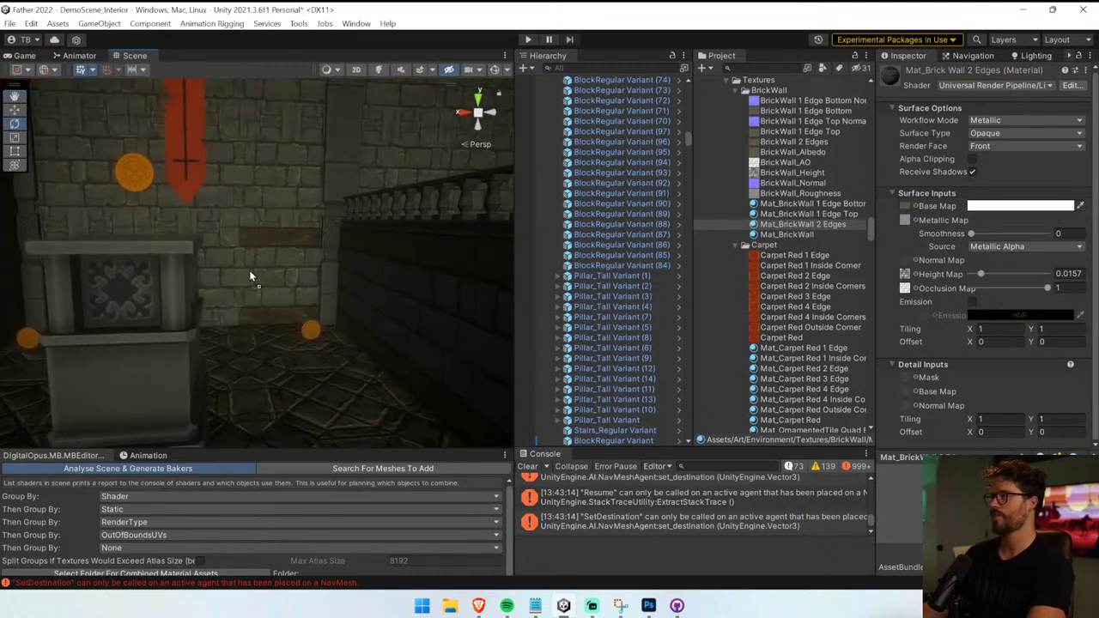
right_click_drag(320, 281, 408, 267)
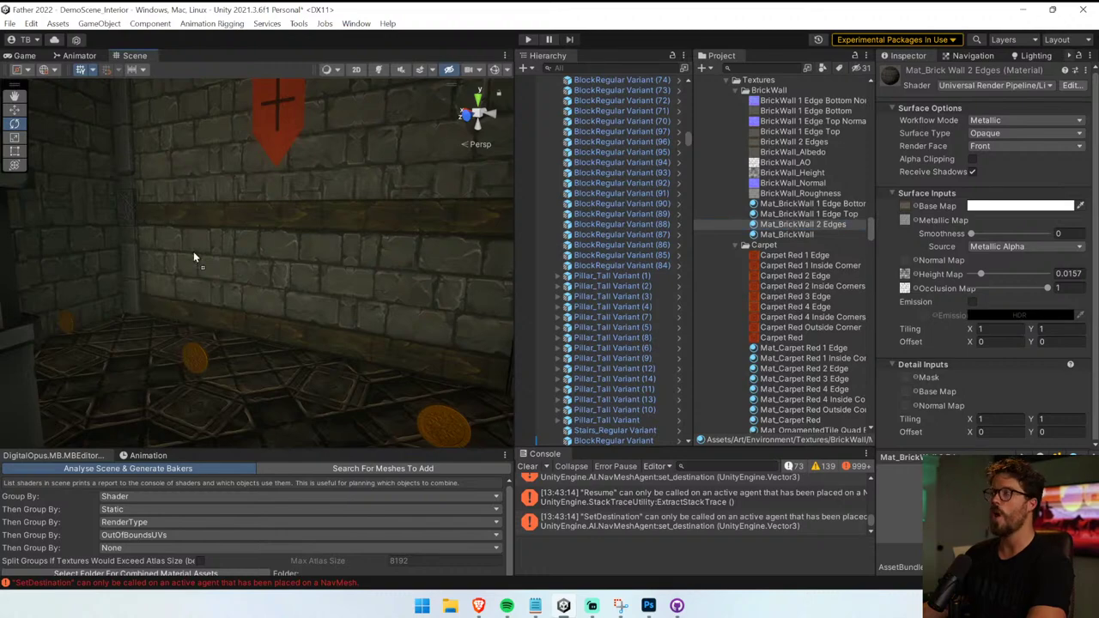
right_click_drag(194, 257, 890, 249)
key("s")
key("w")
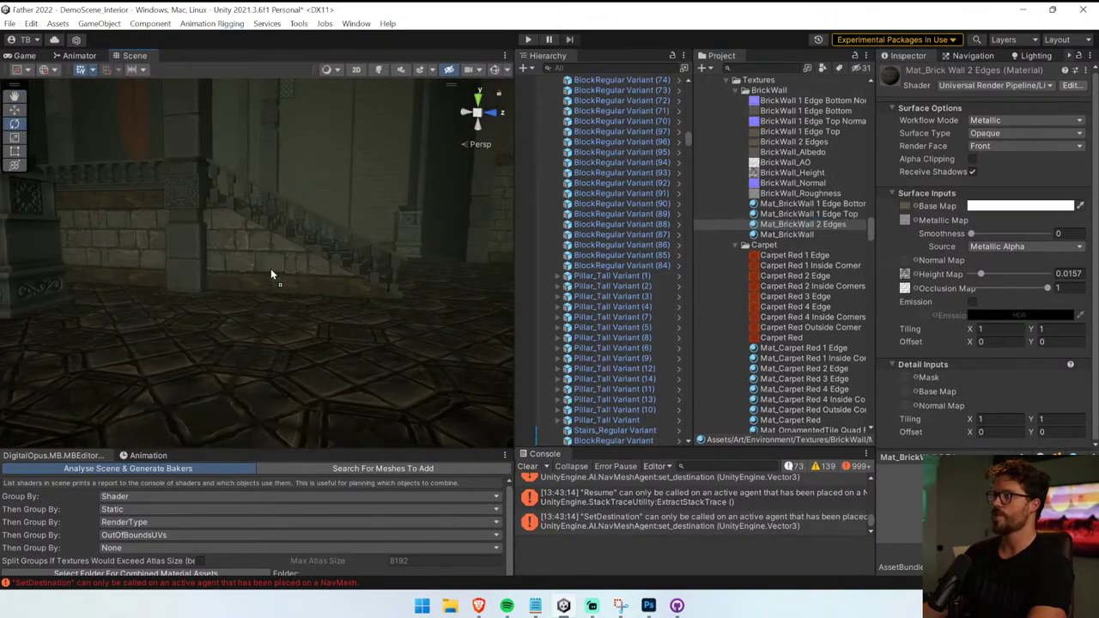
- Apply Mat_BrickWall 2 Edges to the low walls around the staircases and pedestals across the hall
mouse_move(348, 278)
right_mouse_down()
mouse_move(289, 267)
mouse_move(255, 238)
mouse_move(346, 297)
right_mouse_up()
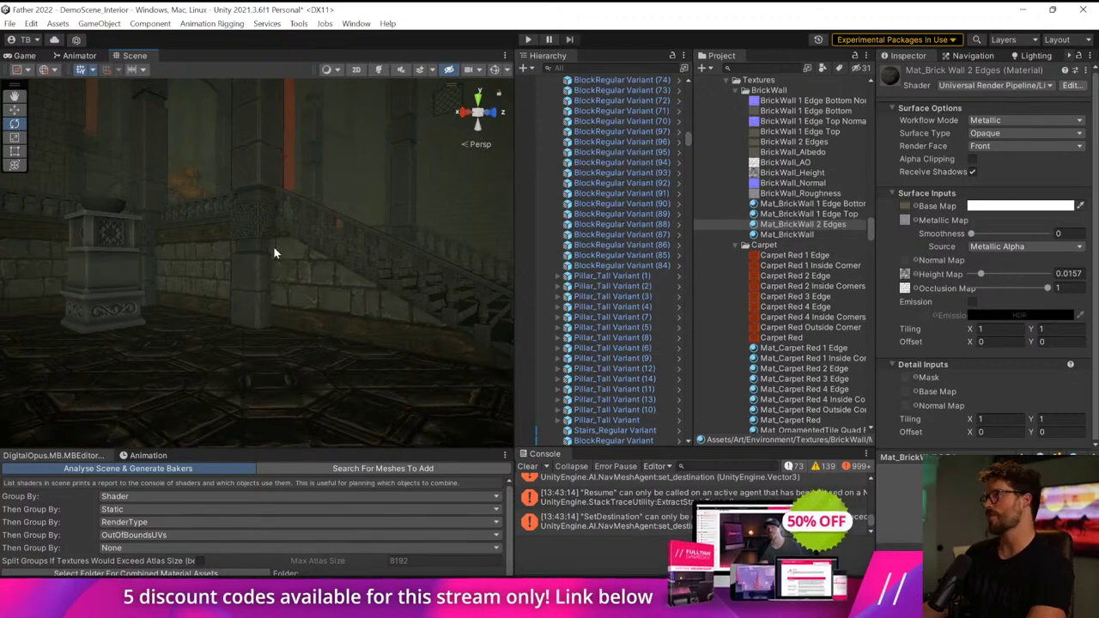
right_click_drag(396, 336, 5, 343)
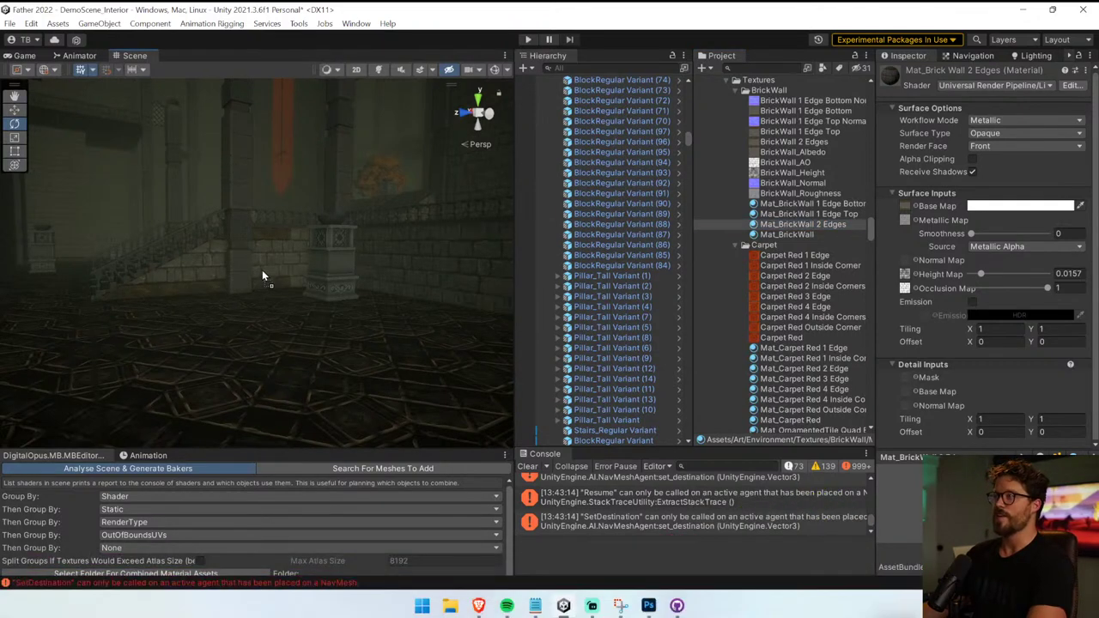
right_click_drag(262, 272, 815, 225)
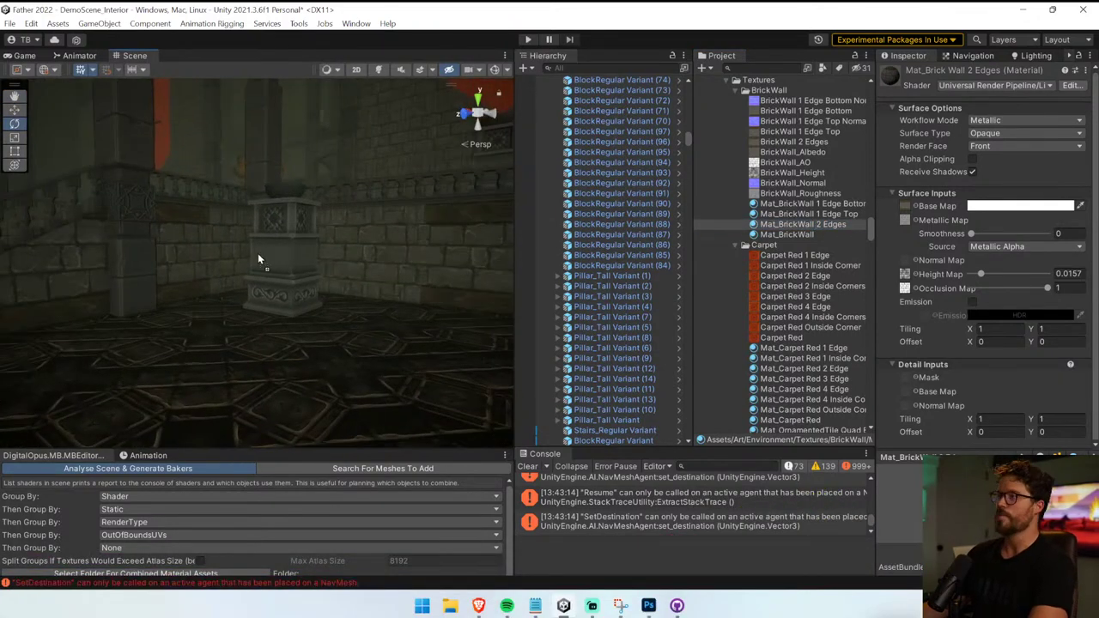
right_click_drag(237, 260, 644, 220)
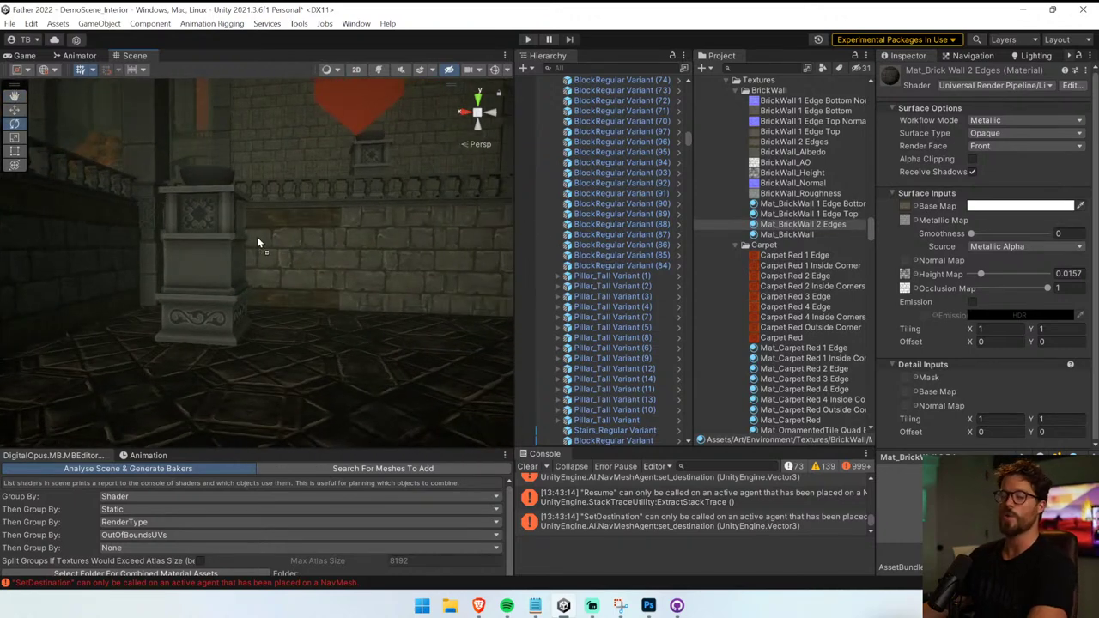
- Continue Mat_BrickWall 2 Edges along the long low wall beneath the balcony railing up to the pillar
right_click_drag(257, 243, 312, 268)
key("d")
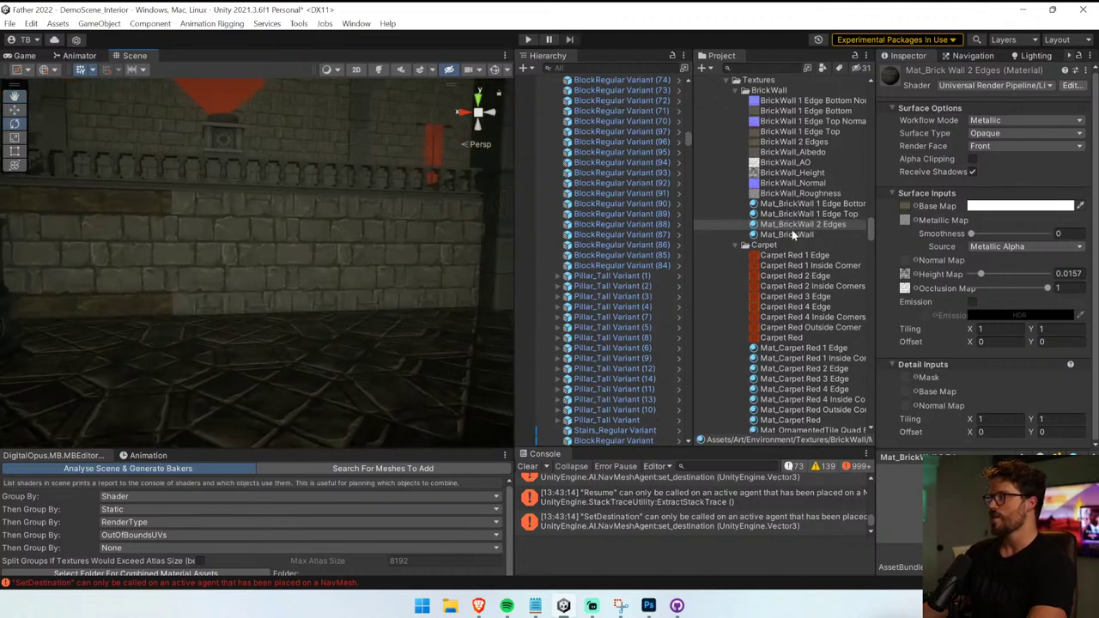
key("d")
right_click_drag(215, 270, 211, 260)
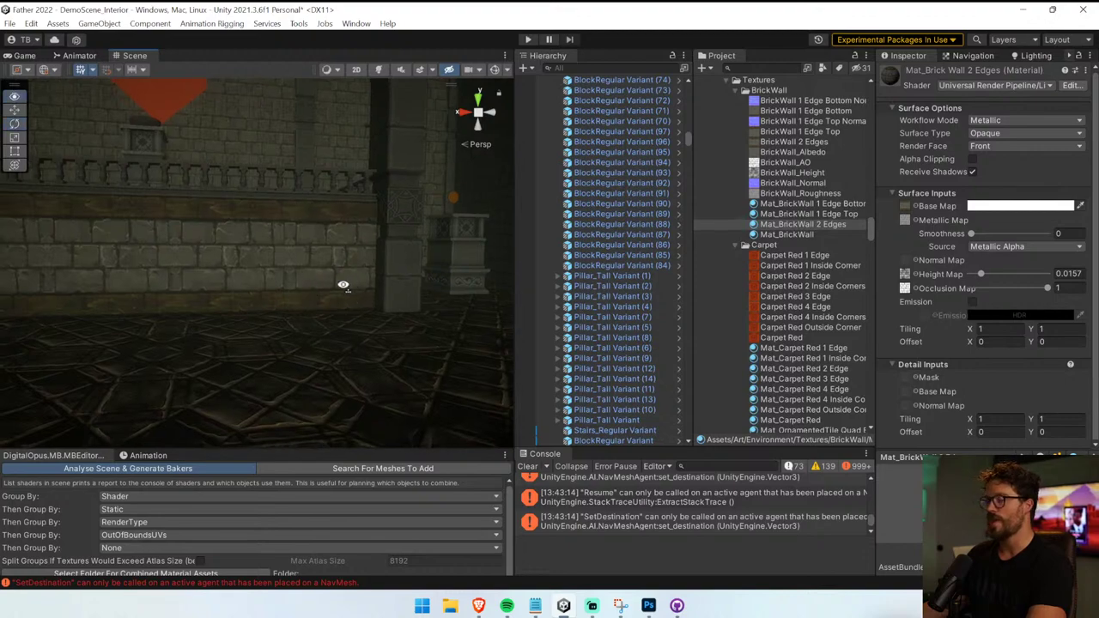
- Apply Mat_BrickWall 2 Edges to the wall segments at the entrance and inside the dark passage under the balcony
right_click_drag(343, 285, 245, 321)
key("w")
key("w")
key("w")
left_click_drag(657, 219, 230, 212)
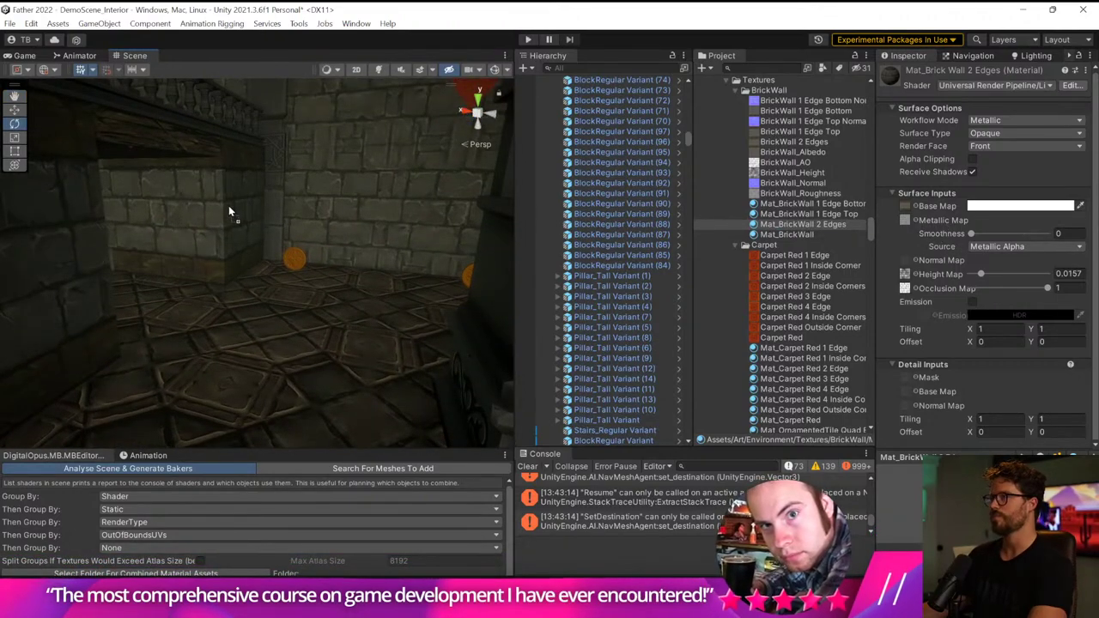
key("w")
right_click_drag(229, 211, 86, 190)
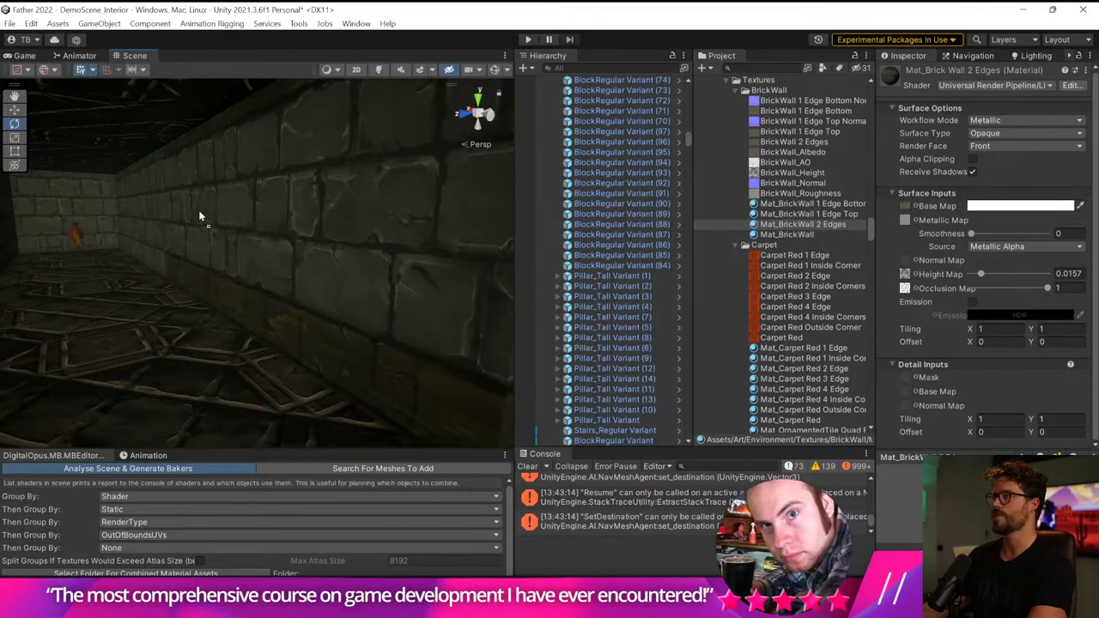
right_click_drag(200, 216, 239, 215)
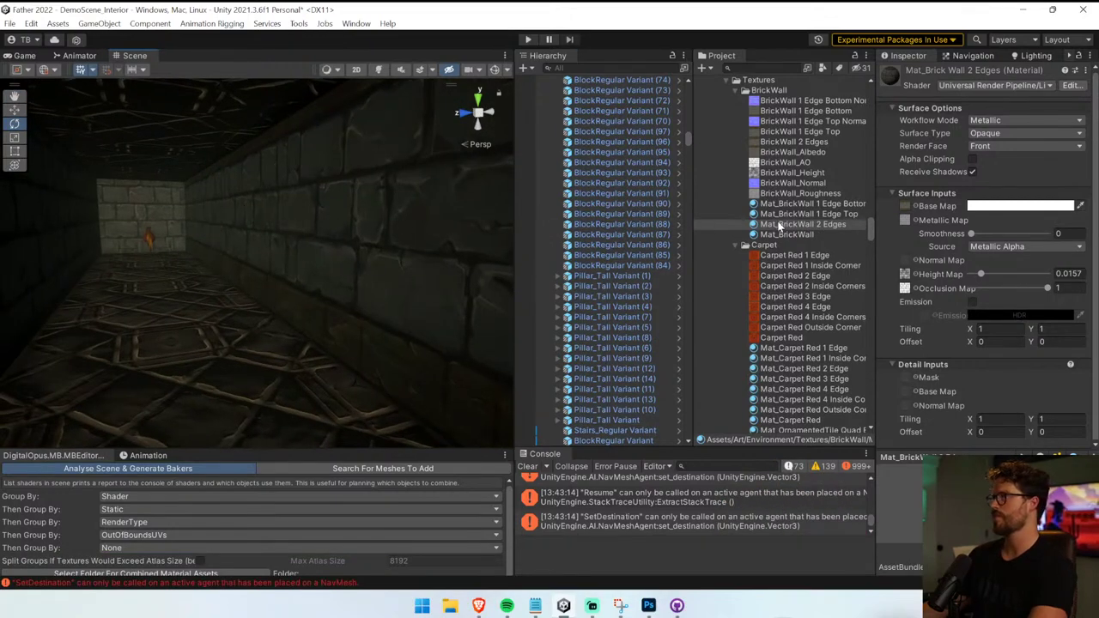
- Return to the back wall by the passage entrance and delete the brick wall piece beside the red banner
key("w")
right_click_drag(114, 223, 335, 228)
key("a")
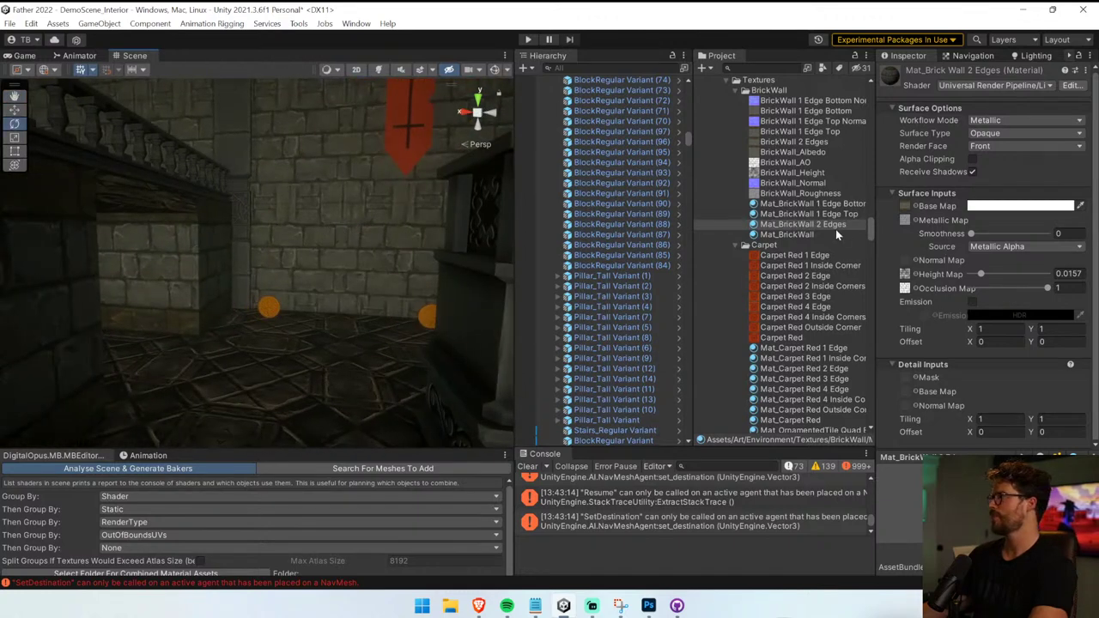
key("w")
right_click_drag(336, 220, 367, 211)
key("a")
left_click(286, 243)
key("Delete")
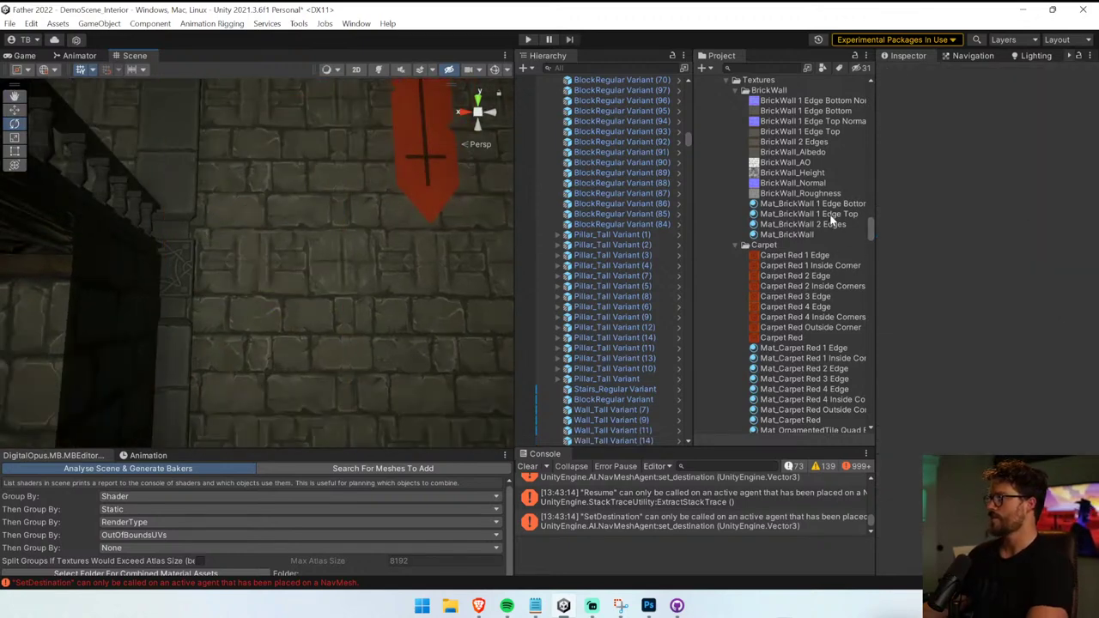
- Apply Mat_BrickWall 1 Edge Bottom to the duplicate tall wall piece in the corner beside the red banner, and delete that piece
right_click_drag(353, 294, 422, 344)
key("s")
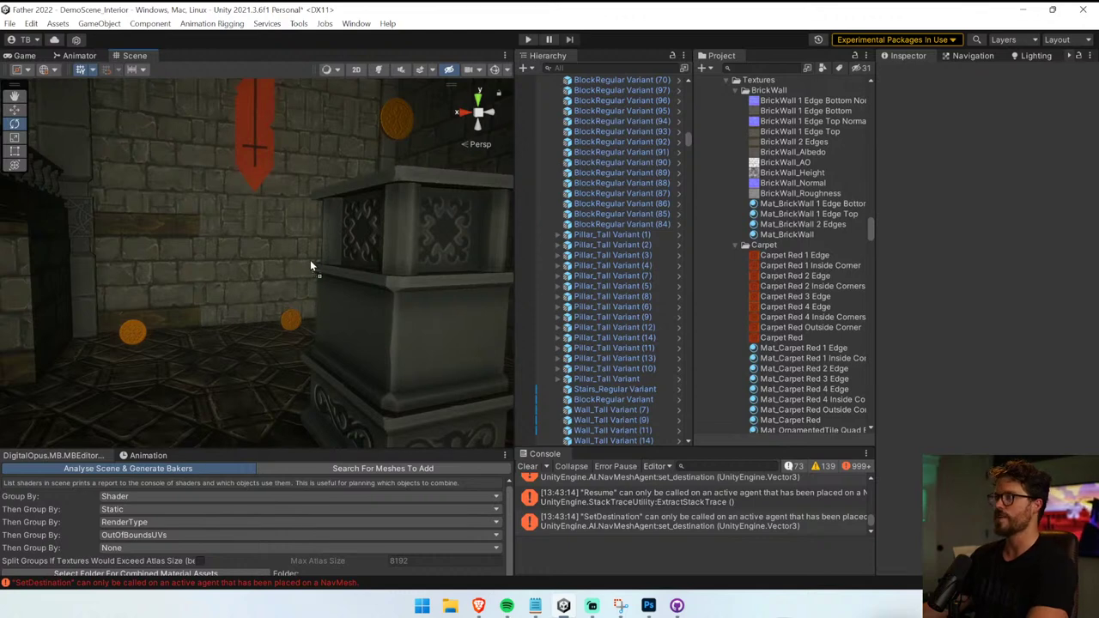
right_click_drag(218, 282, 272, 277)
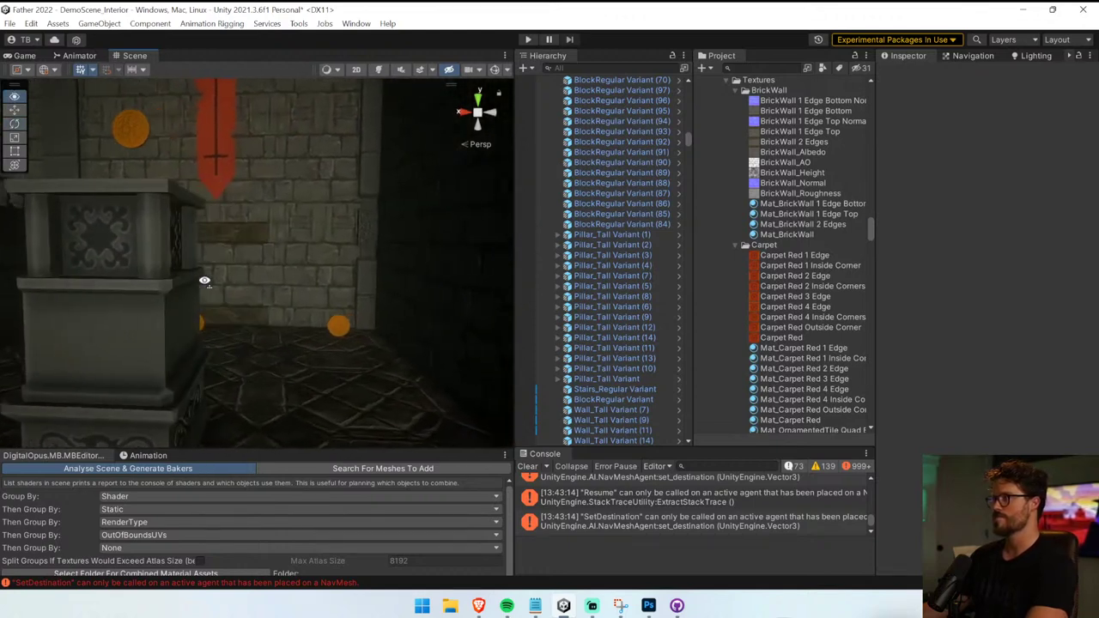
left_click(251, 264)
left_click(252, 264)
left_click(325, 269)
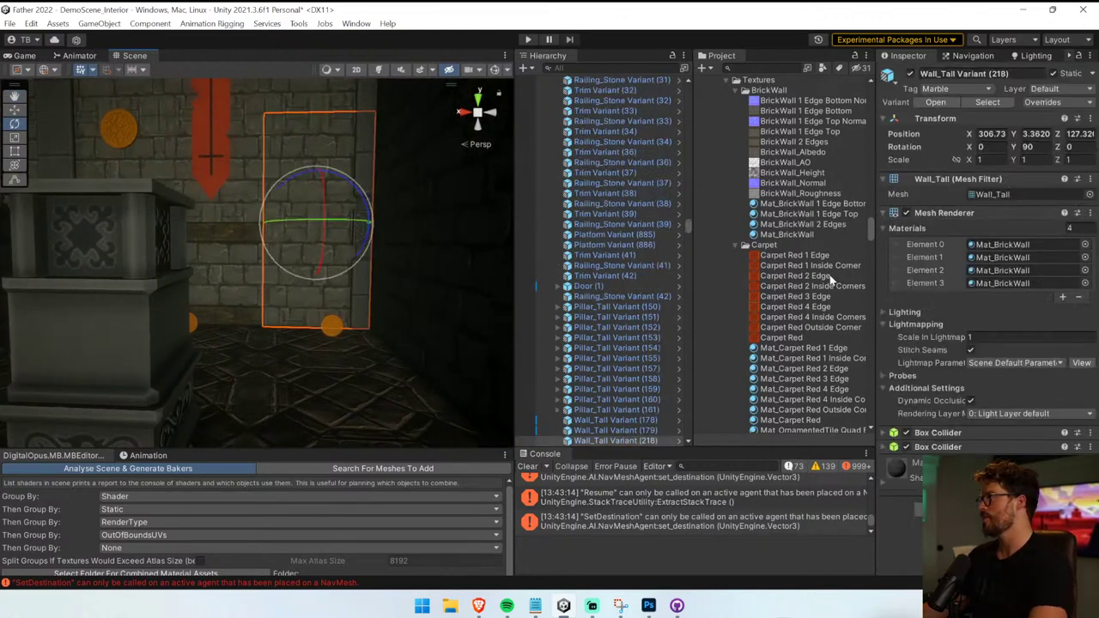
left_click_drag(278, 295, 829, 225)
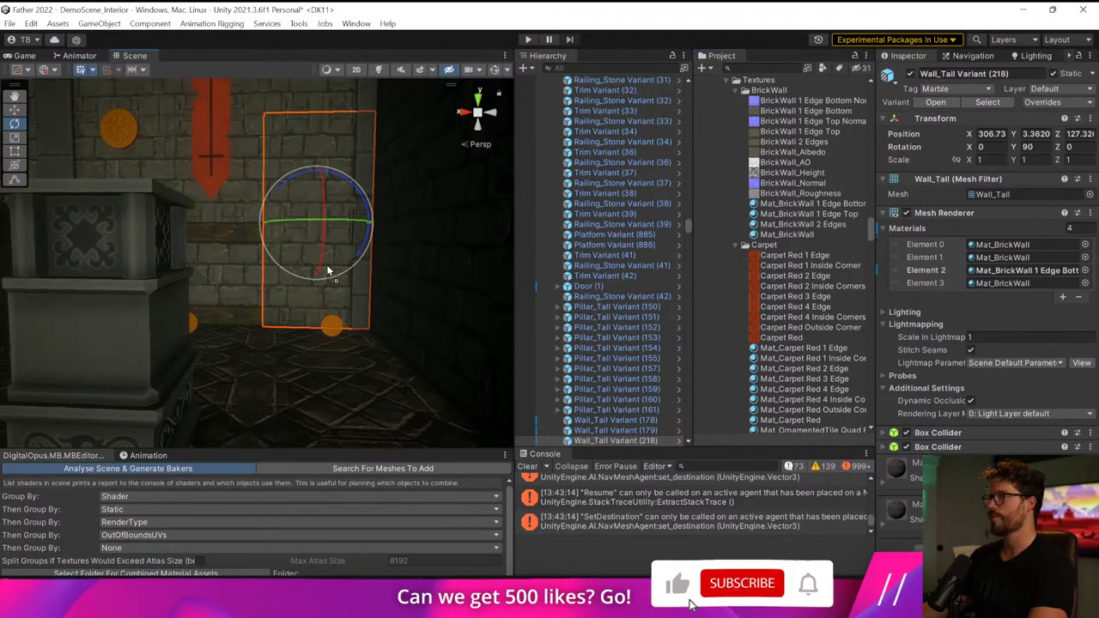
key("Delete")
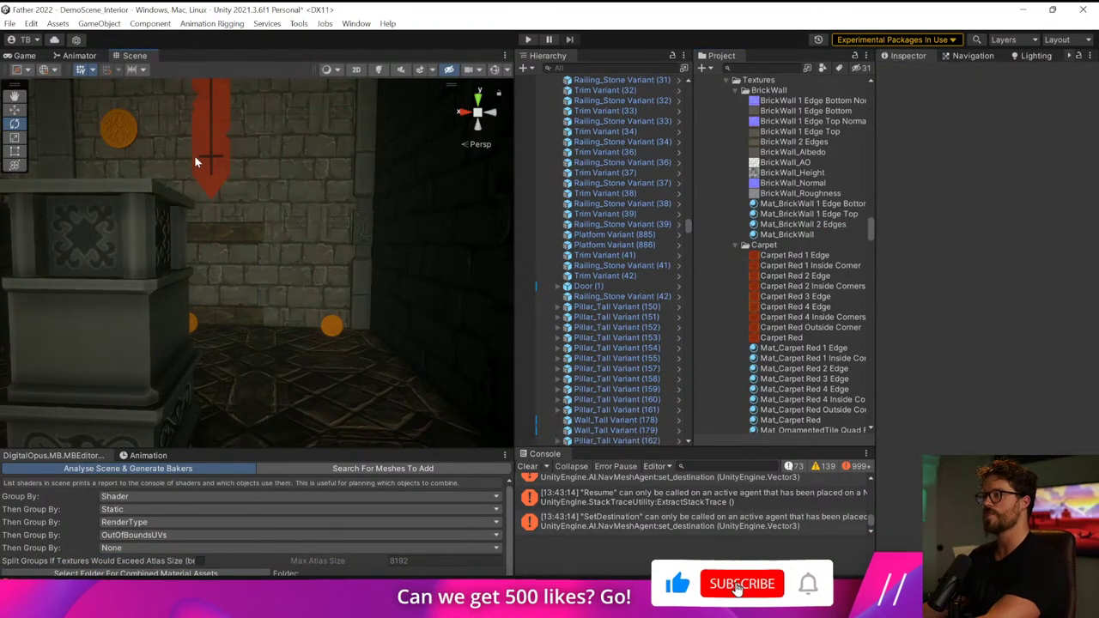
- Apply Mat_BrickWall 2 Edges to the remaining tall wall piece in the corner beside the red banner
left_click(326, 194)
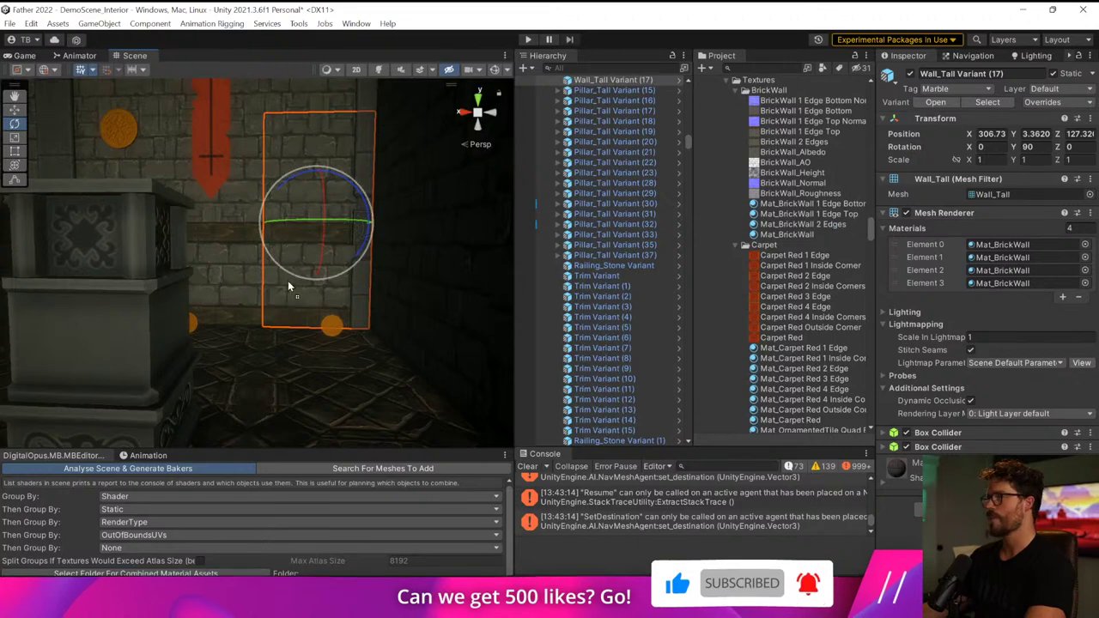
right_click_drag(280, 299, 507, 115)
- Play-test the scene, walking from the door along the carpet to the back corner to inspect the walls and collect coins
left_click(529, 40)
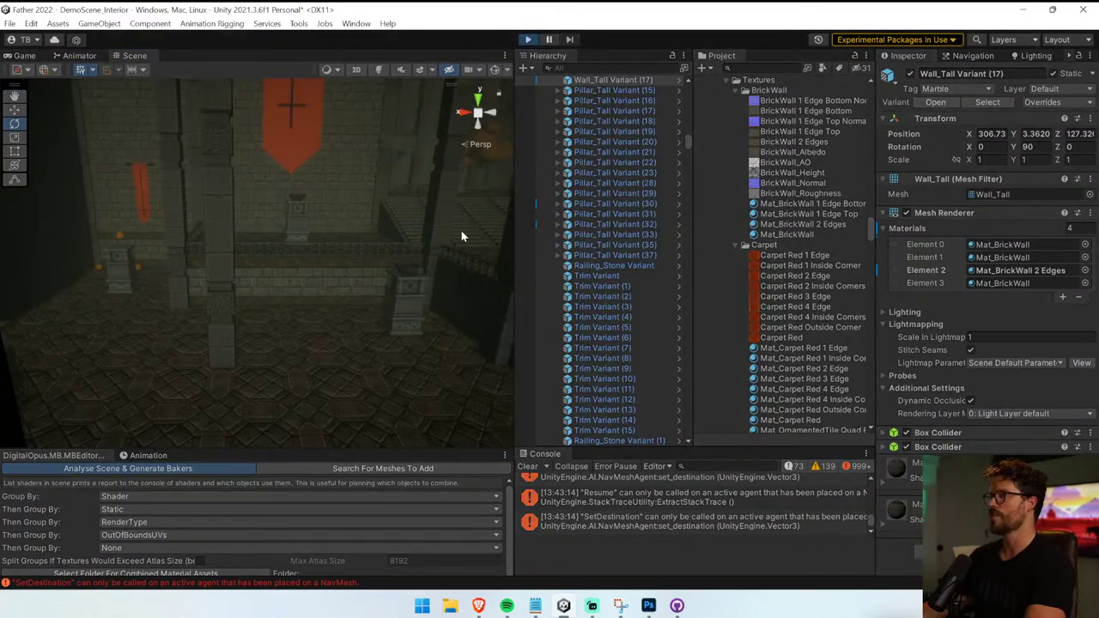
key("w")
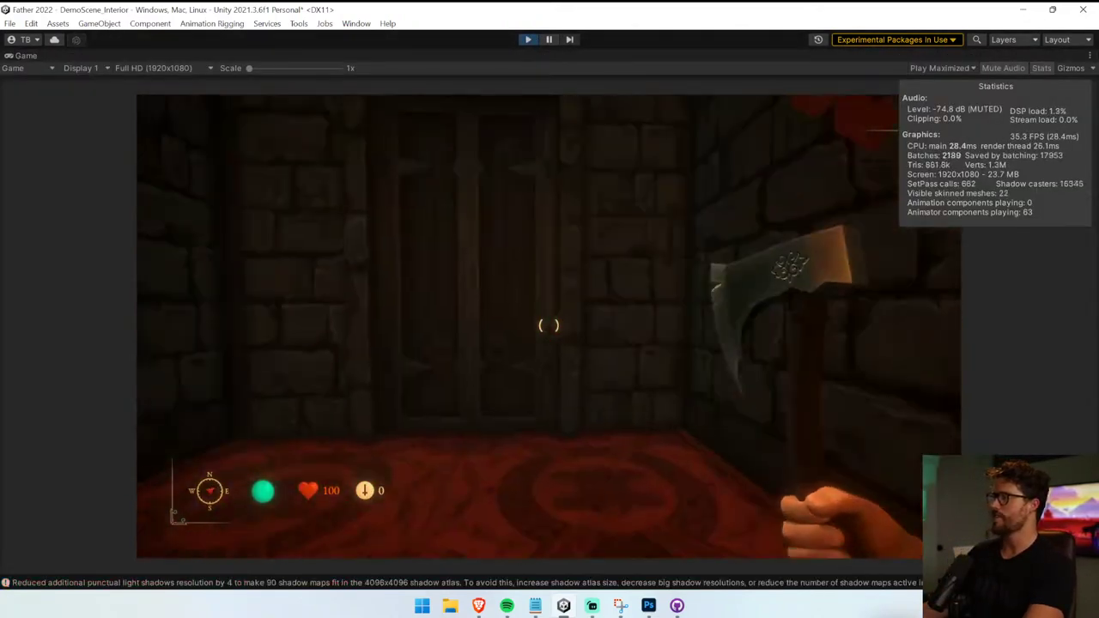
key("shift+w")
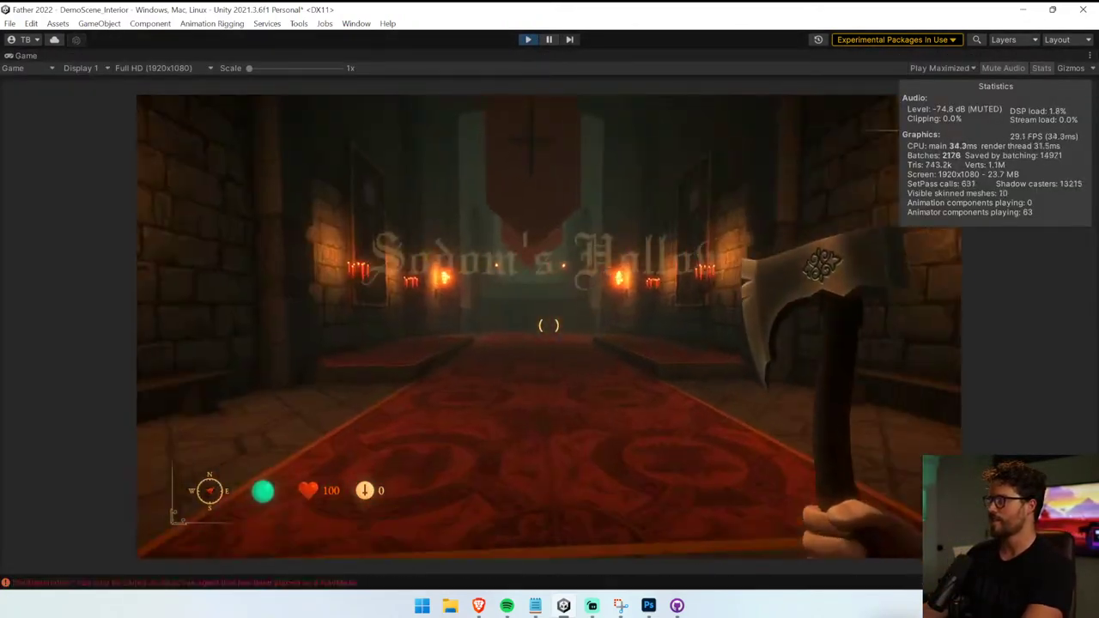
key("shift+w")
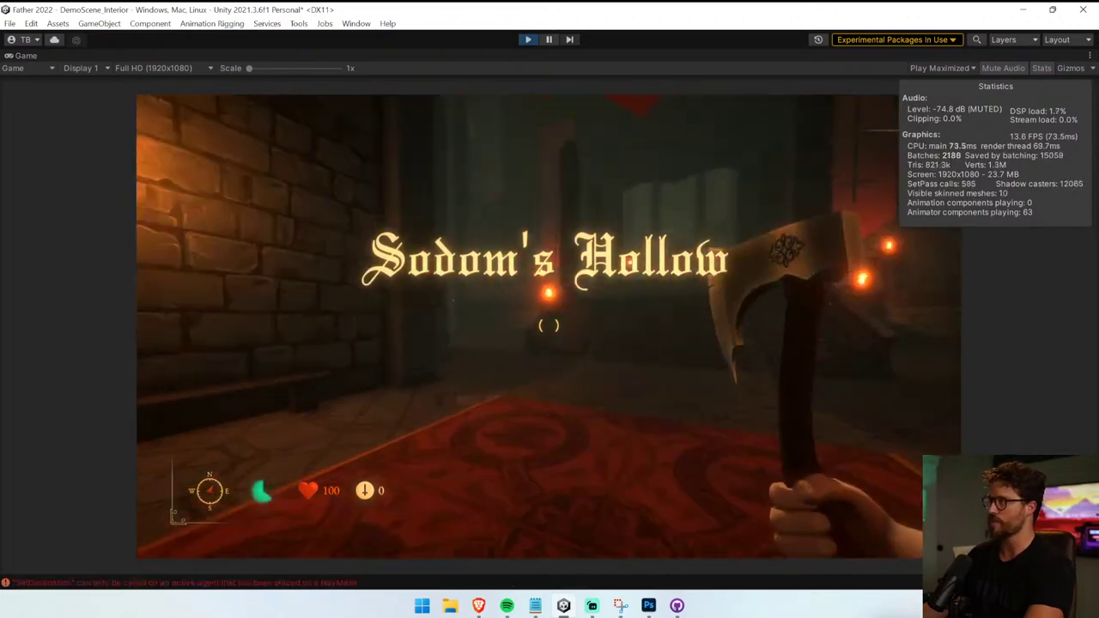
key("w")
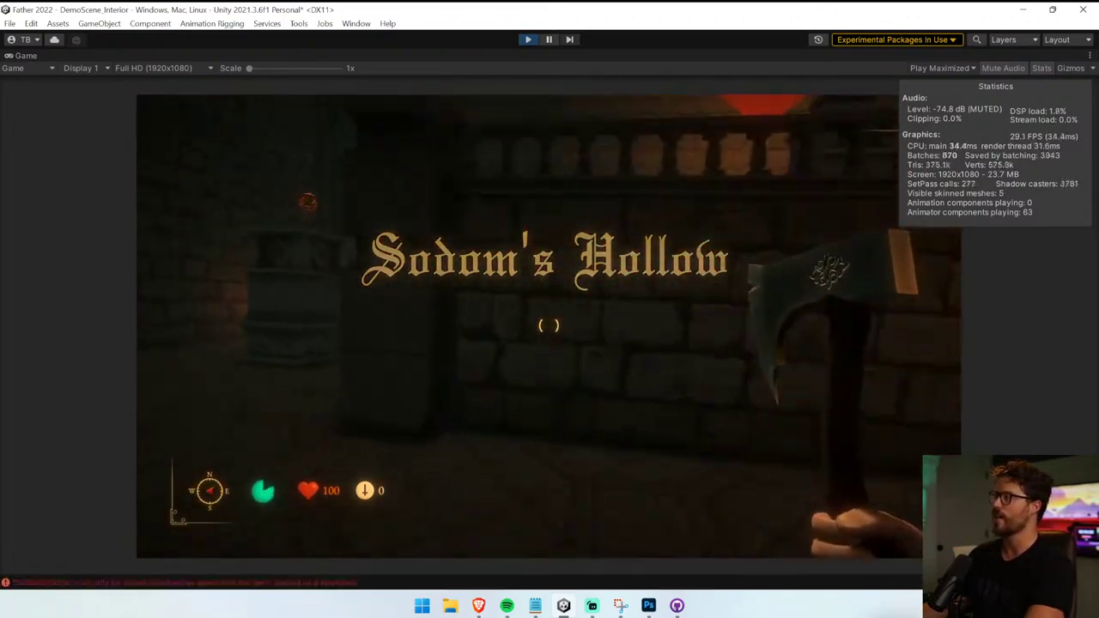
key("w")
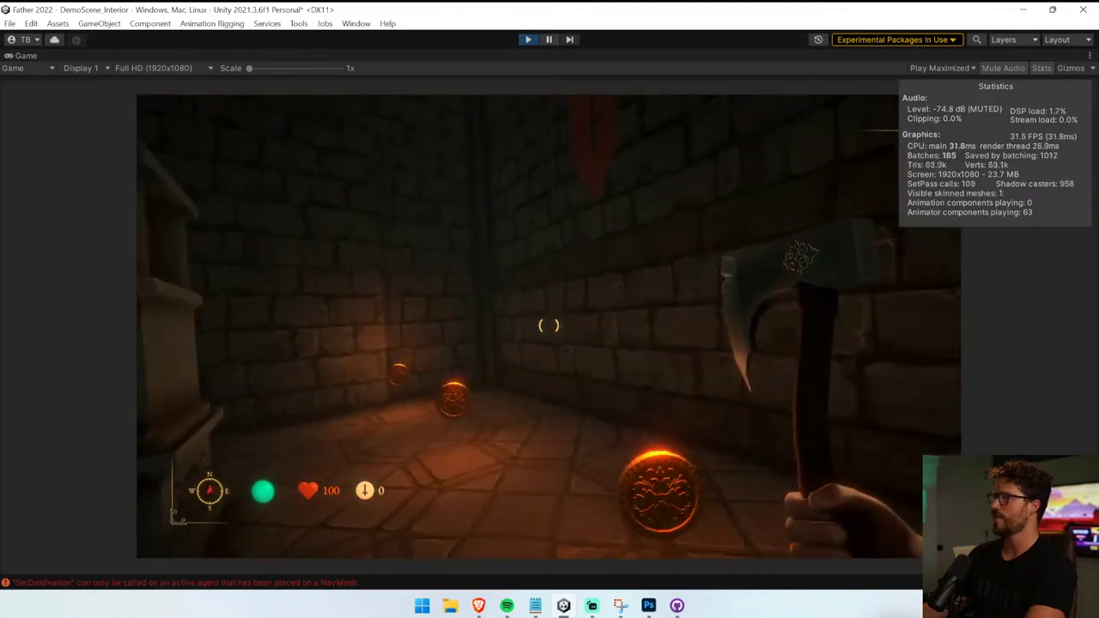
key("w")
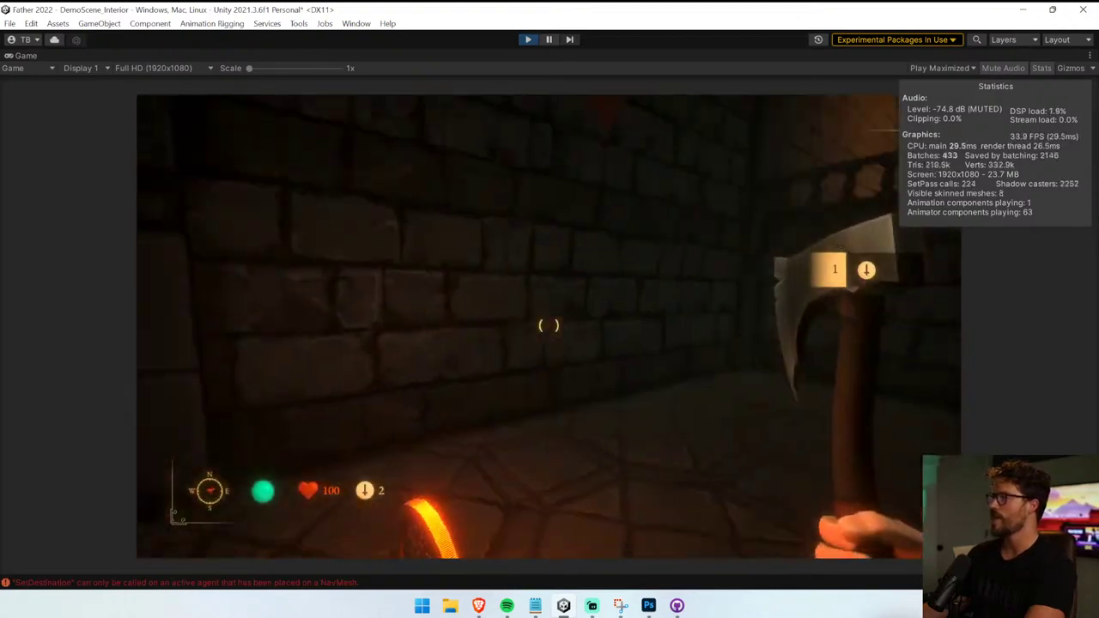
key("w")
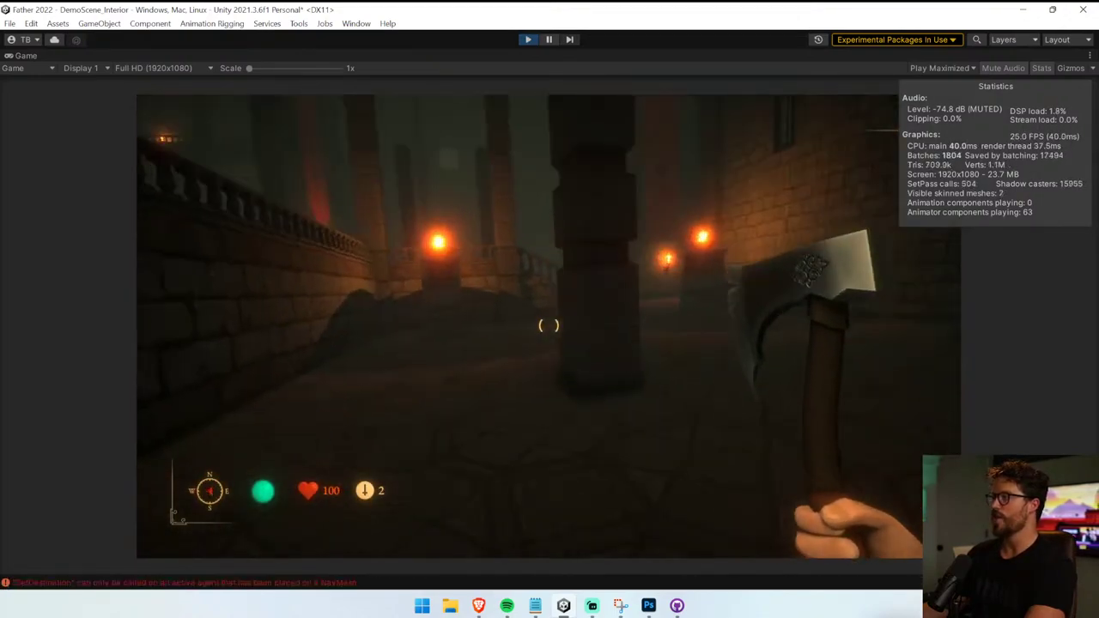
- Walk past the staircases, pedestals and torch-lit walls to check the wall materials in game, and stop the play test
key("w")
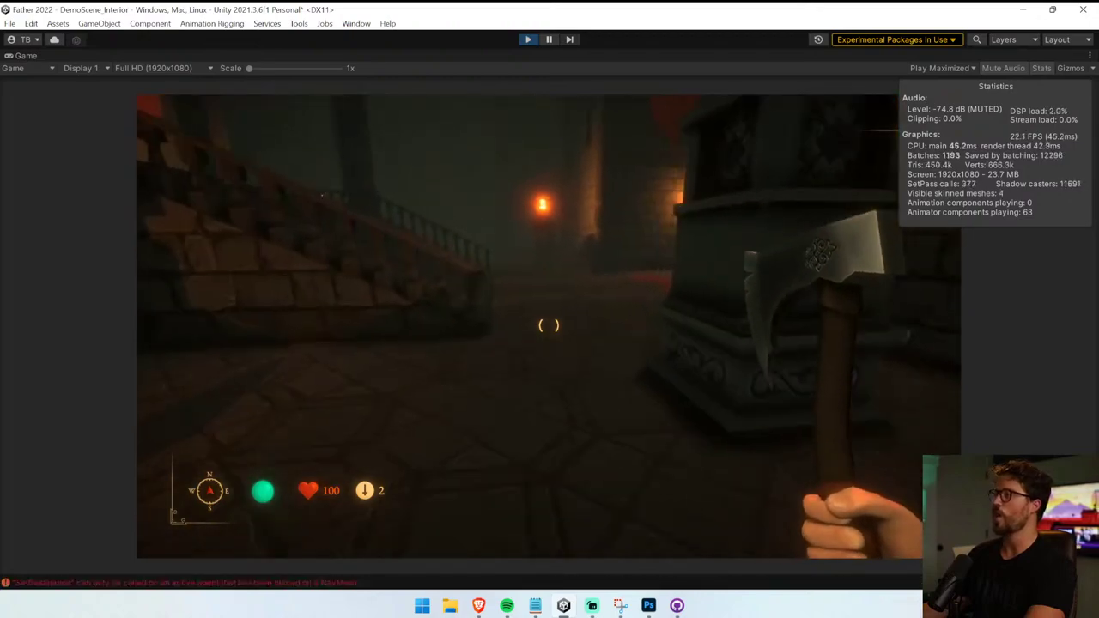
key("w")
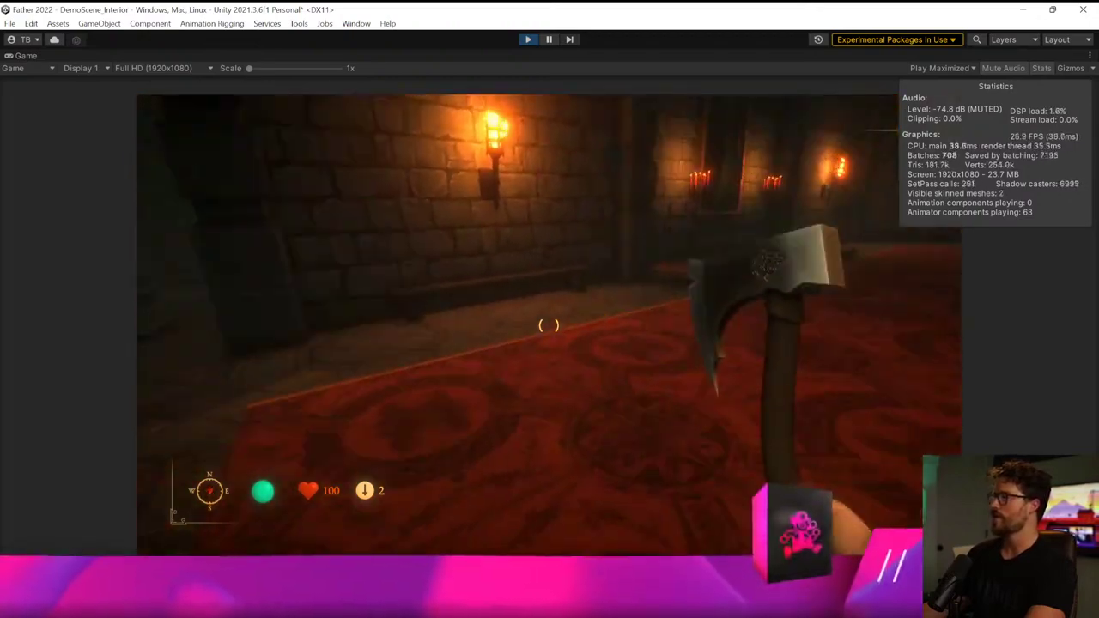
key("w")
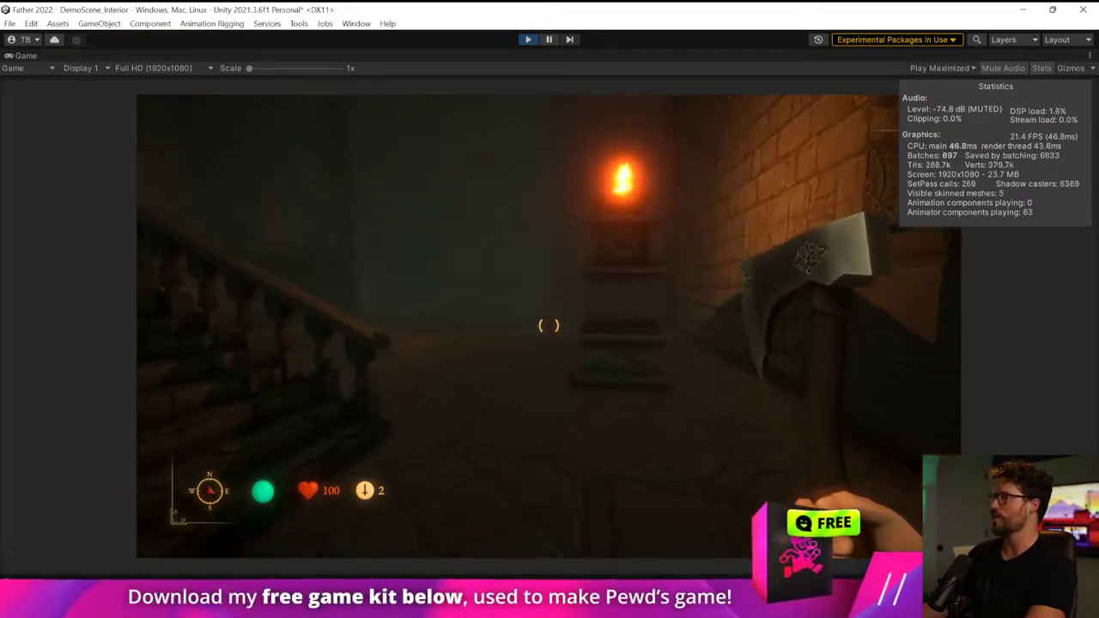
key("w")
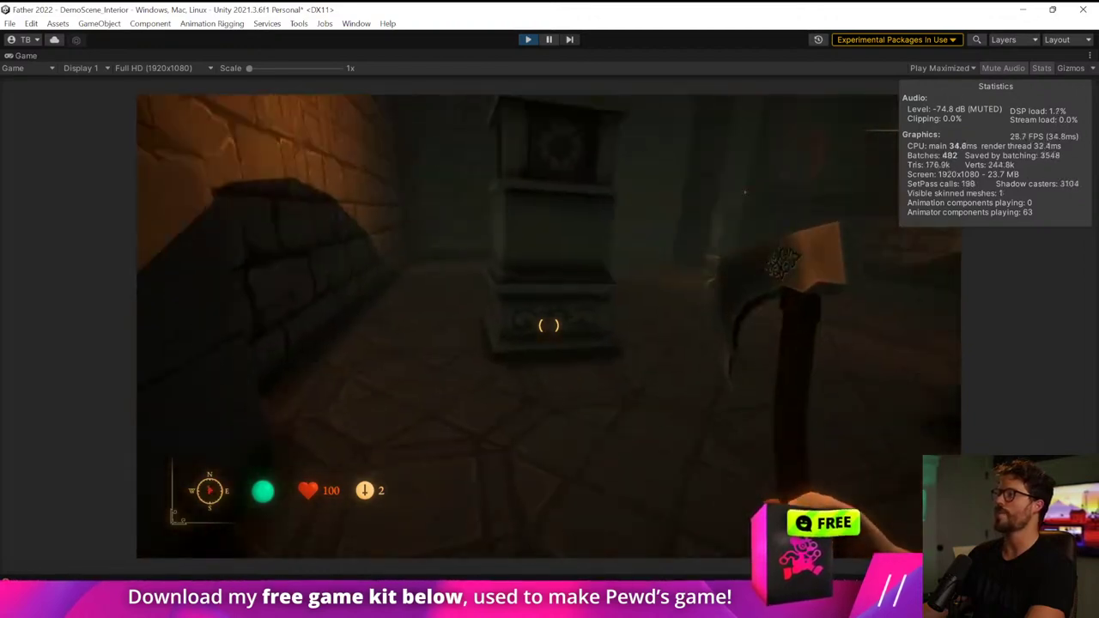
key("w")
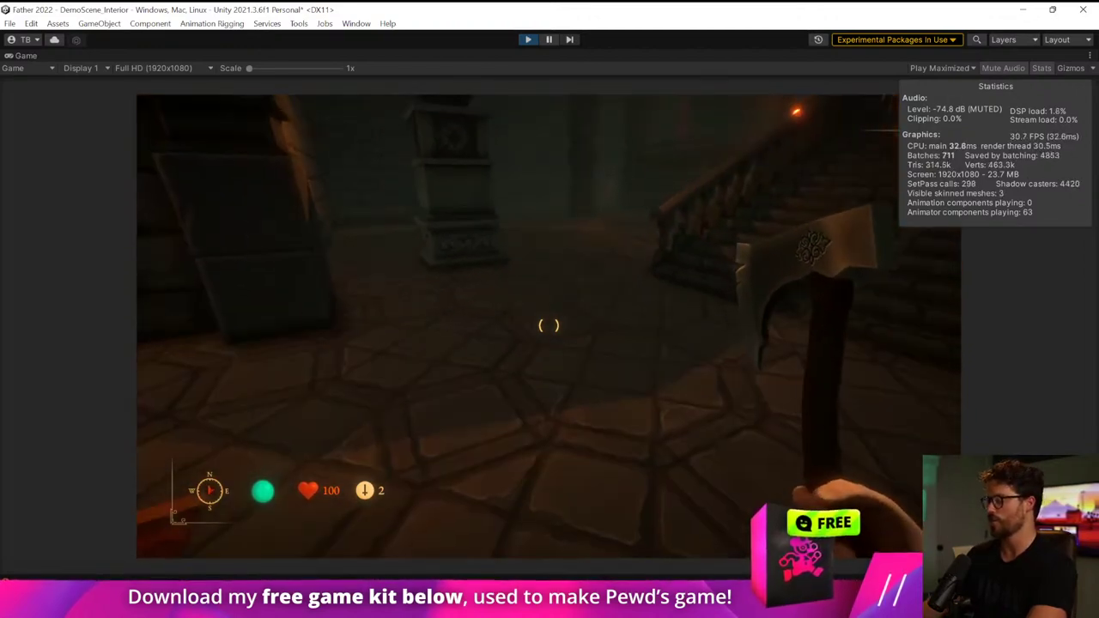
key("ctrl+p")
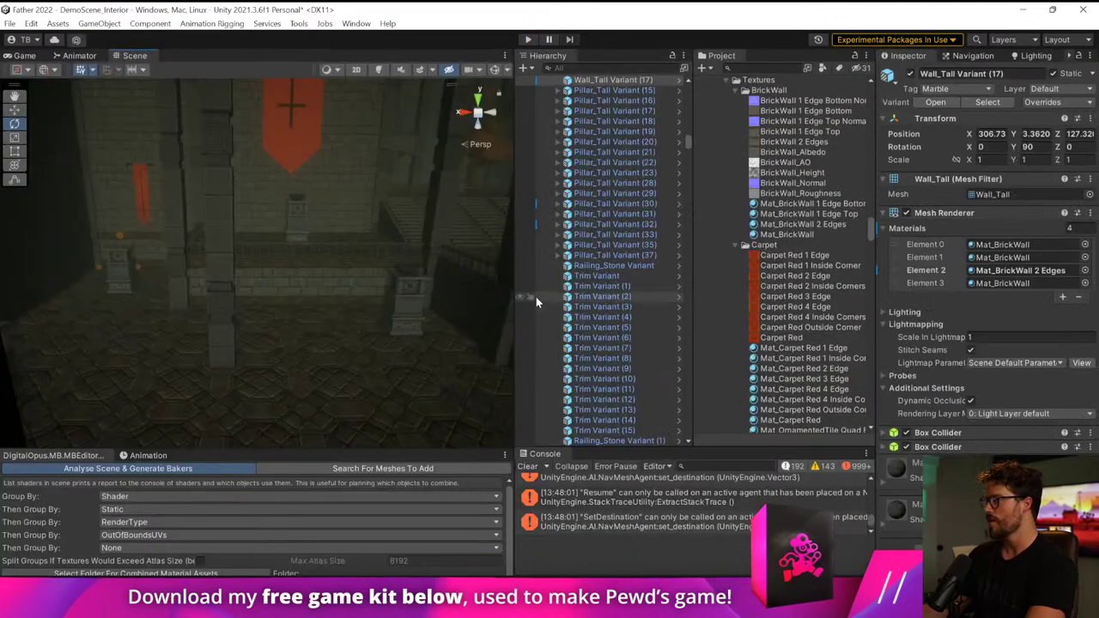
- Widen the Scene view moderately while looking down on the hall's tiled floor
left_click_drag(509, 327, 476, 373)
right_click_drag(475, 374, 936, 446)
left_click_drag(937, 447, 982, 447, "alt")
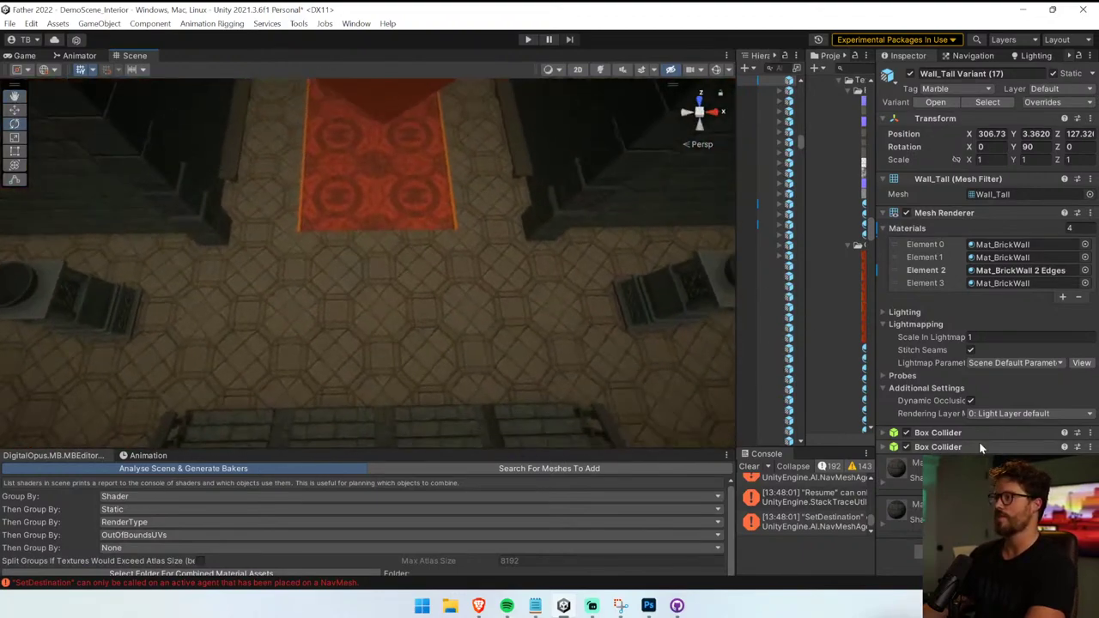
left_click_drag(734, 311, 581, 299)
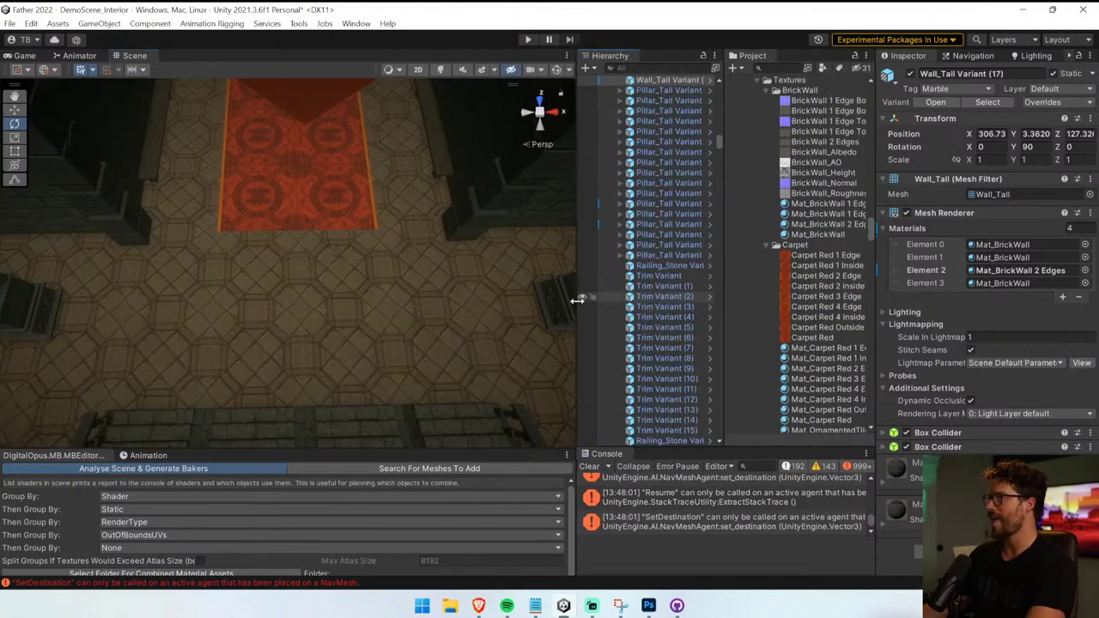
- Try deleting two adjacent stone floor tiles beside the barrel in the upper room
right_click_drag(340, 294, 12, 84)
right_click_drag(1089, 89, 678, 283)
key("w")
key("s")
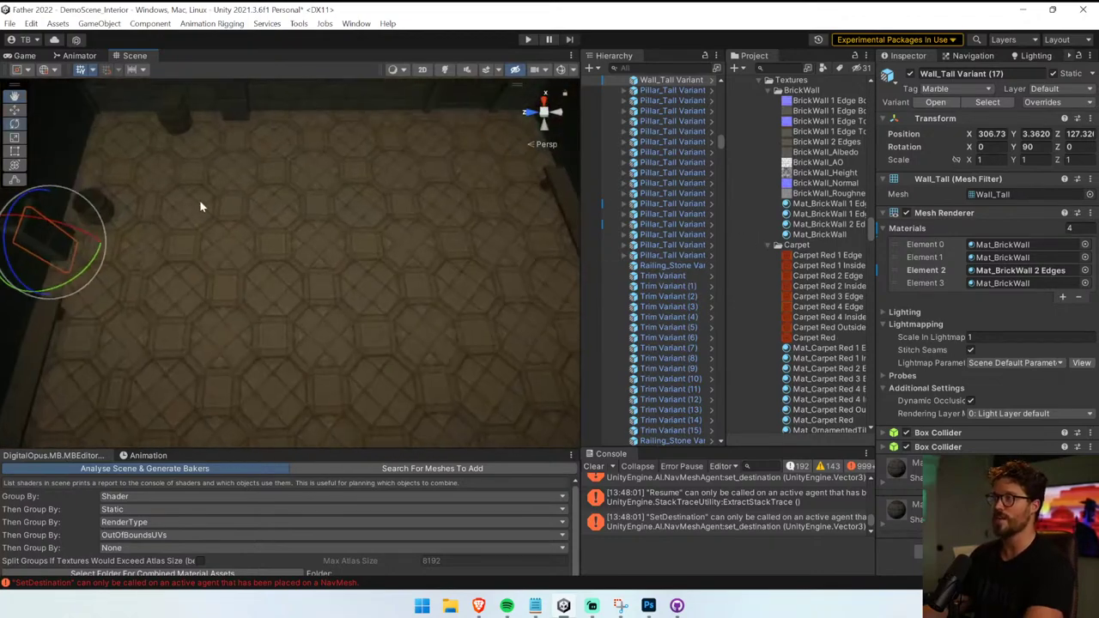
left_click(149, 160)
right_click_drag(302, 217, 217, 208)
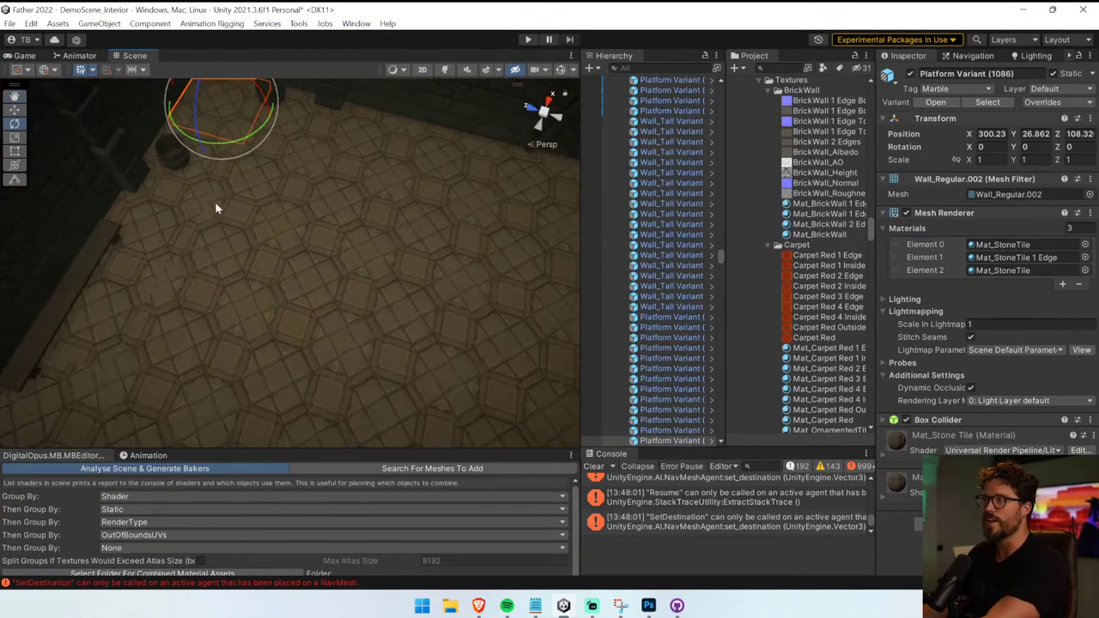
left_click(215, 203)
key("Delete")
left_click(211, 186)
key("Delete")
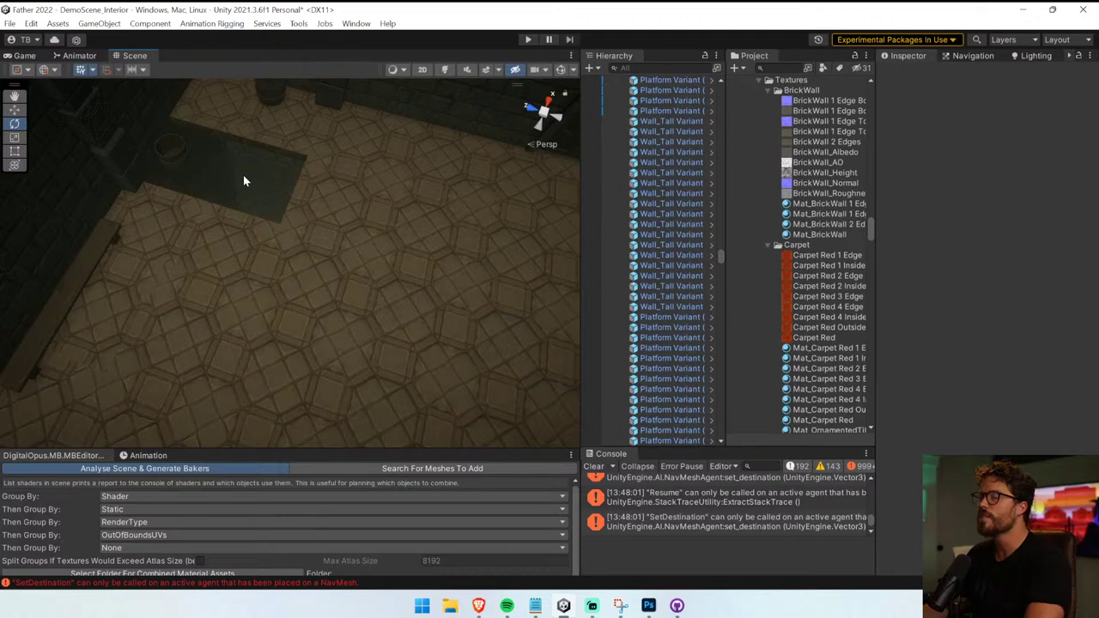
- Undo the deletions of the stone floor tiles beside the barrel
key("ctrl+z")
key("ctrl+z")
right_click_drag(372, 193, 277, 194)
key("ctrl+z")
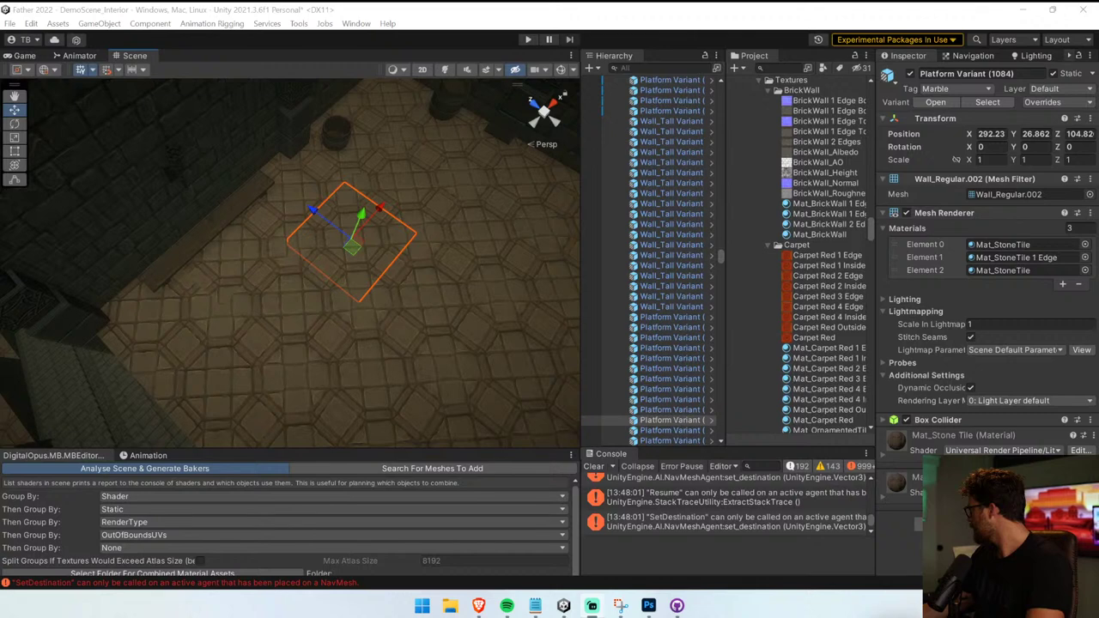
- Enlarge the Scene view again and select the two rows of stone floor tiles nearest the wall with the barrels and door
left_click_drag(386, 301, 215, 326, "alt")
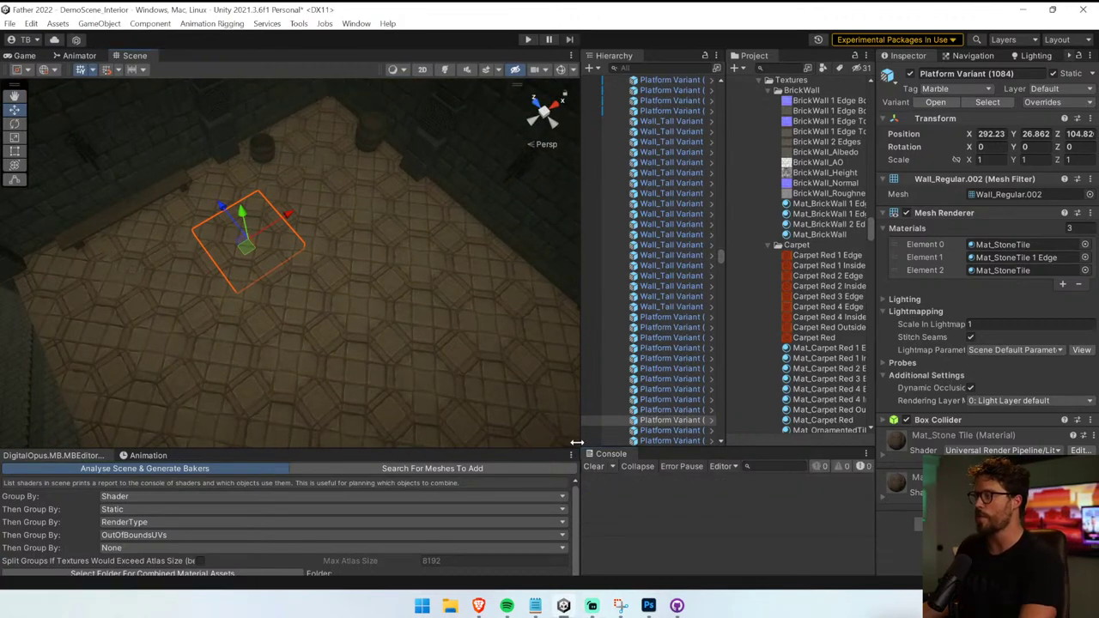
left_click_drag(577, 442, 672, 415)
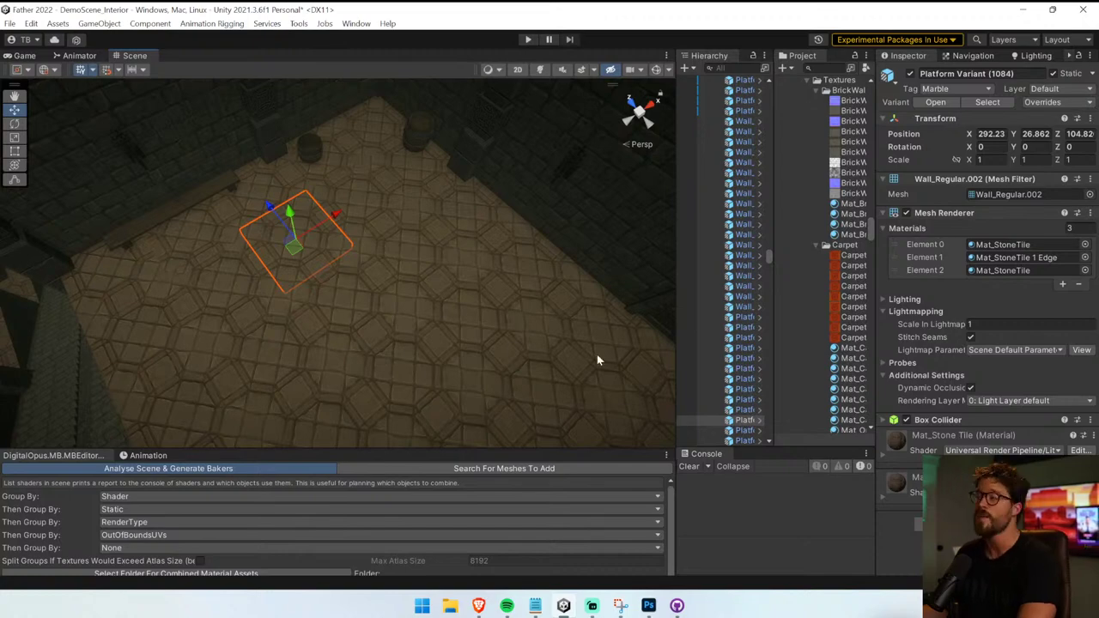
right_click_drag(206, 250, 375, 239)
left_click(570, 268)
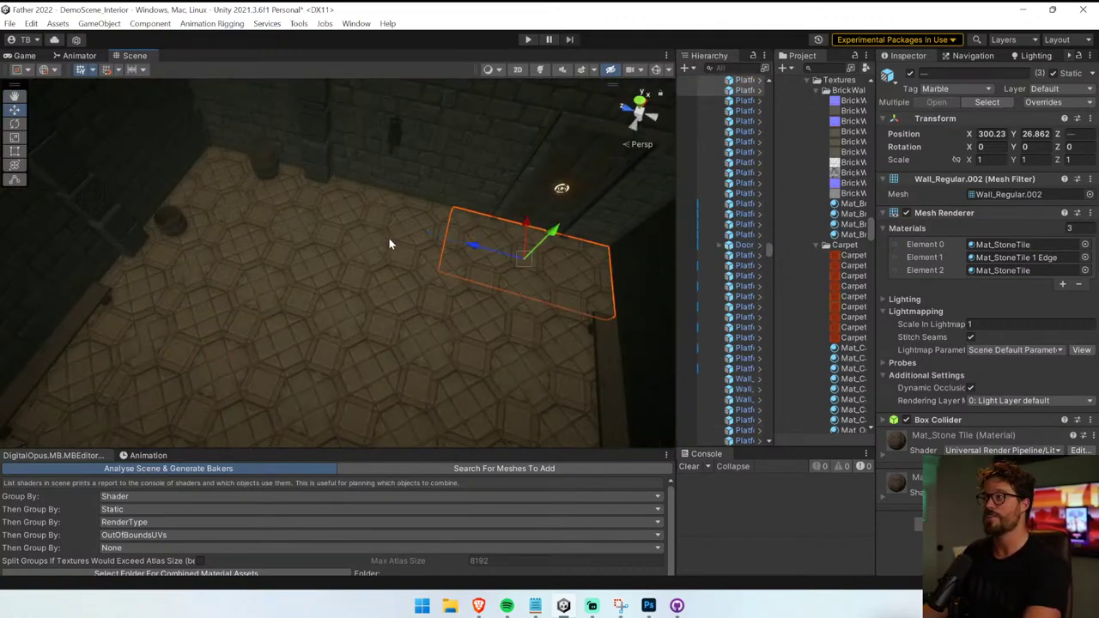
scroll(249, 210, "up", 3)
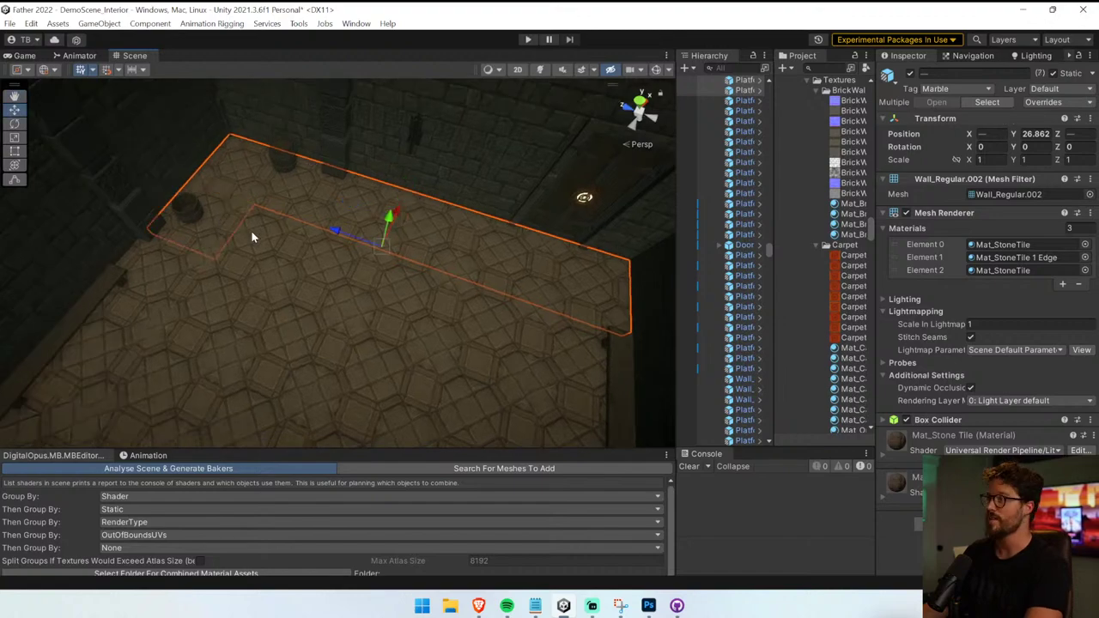
left_click_drag(252, 234, 555, 333)
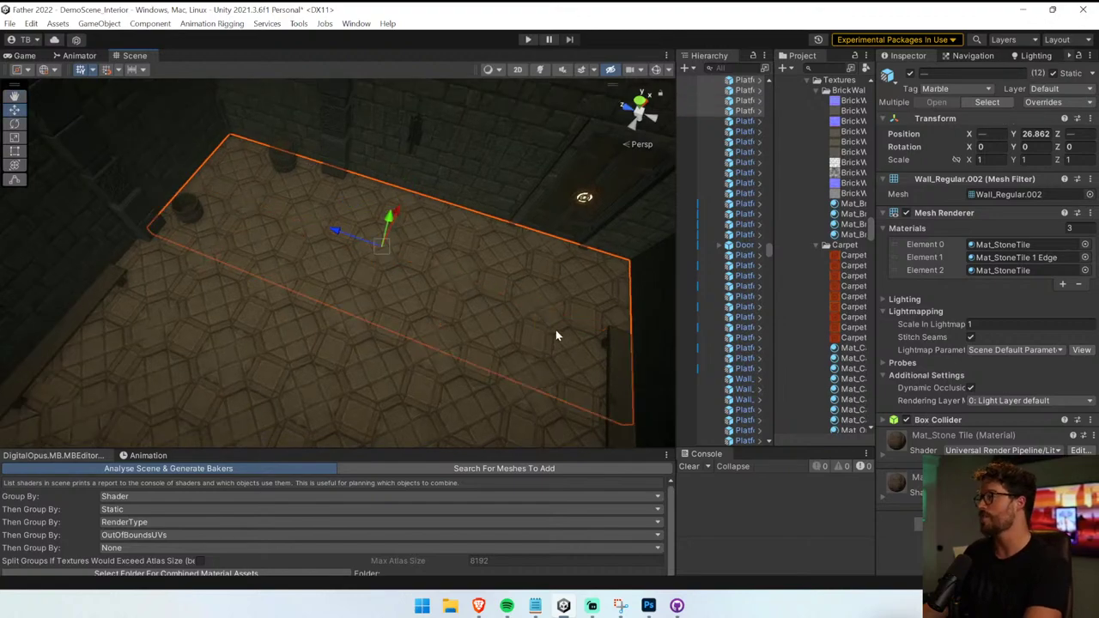
- Add the complete third row of stone floor tiles to the selection
right_click_drag(556, 335, 626, 382)
key("w")
key("s")
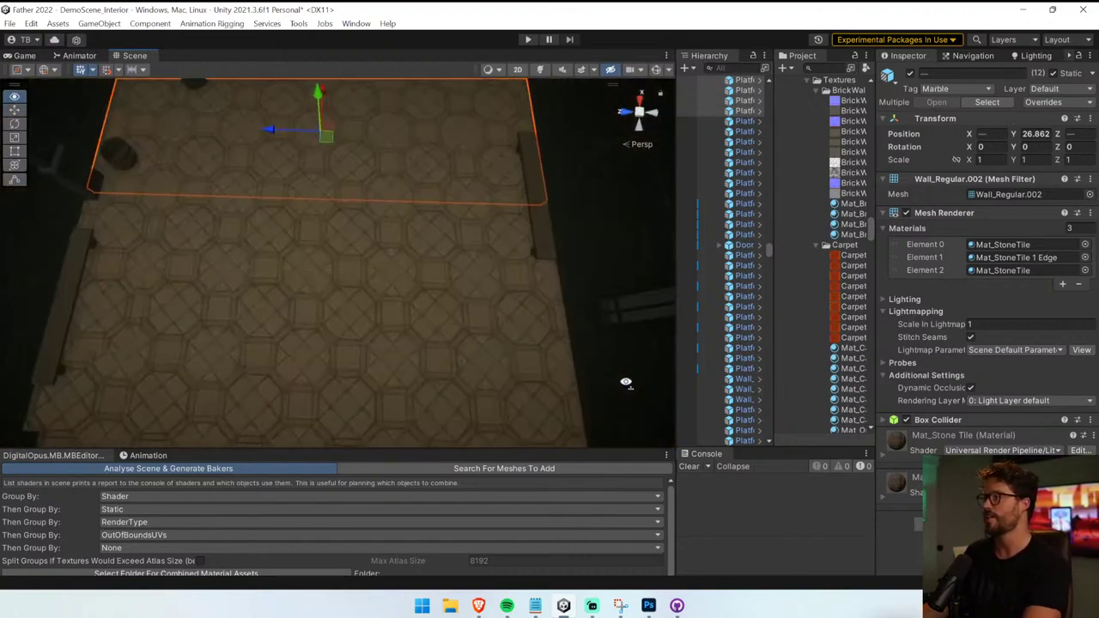
left_click(507, 273, "shift")
left_click(346, 247, "shift")
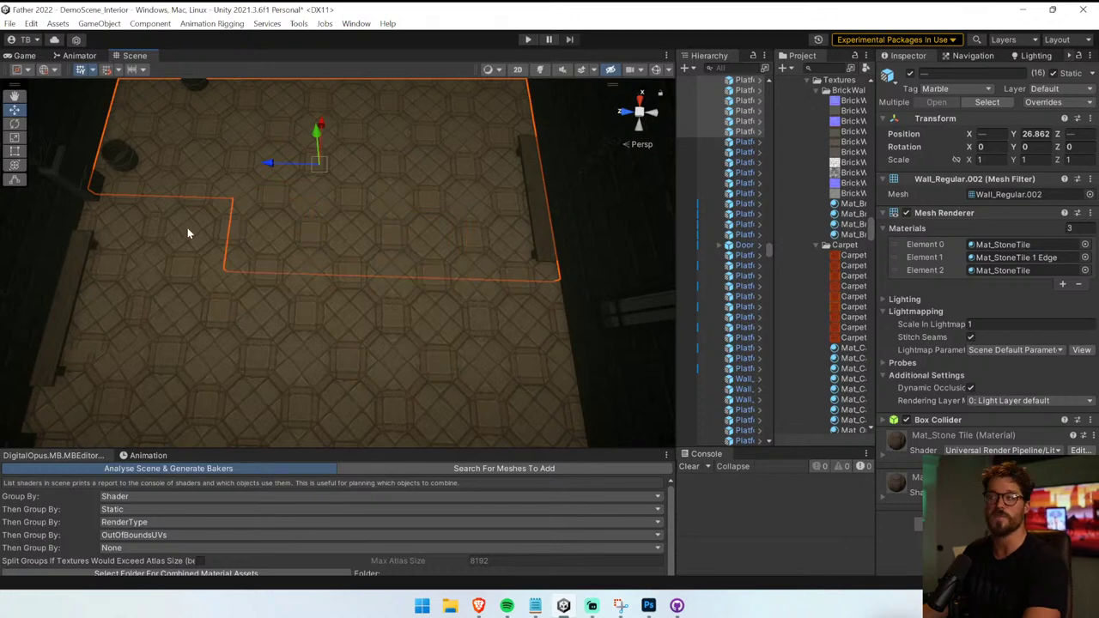
left_click(108, 240, "shift")
- Add the complete fourth row of stone floor tiles to the selection
right_click_drag(215, 241, 283, 251)
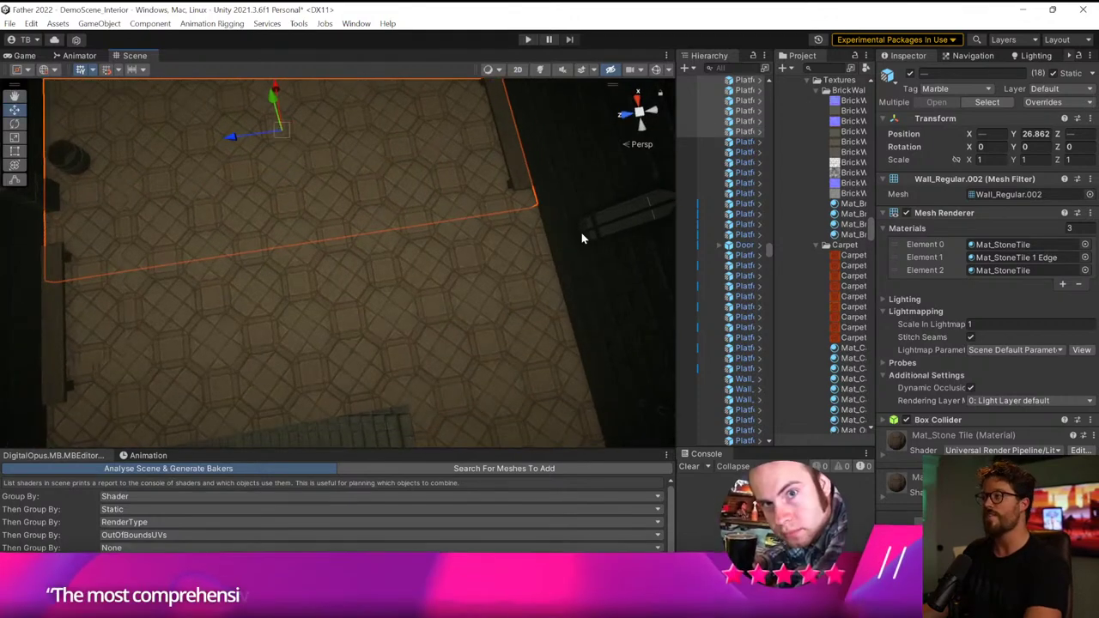
left_click(532, 249, "shift")
left_click(420, 265, "shift")
left_click(339, 274, "shift")
left_click(257, 289, "shift")
left_click(176, 302, "shift")
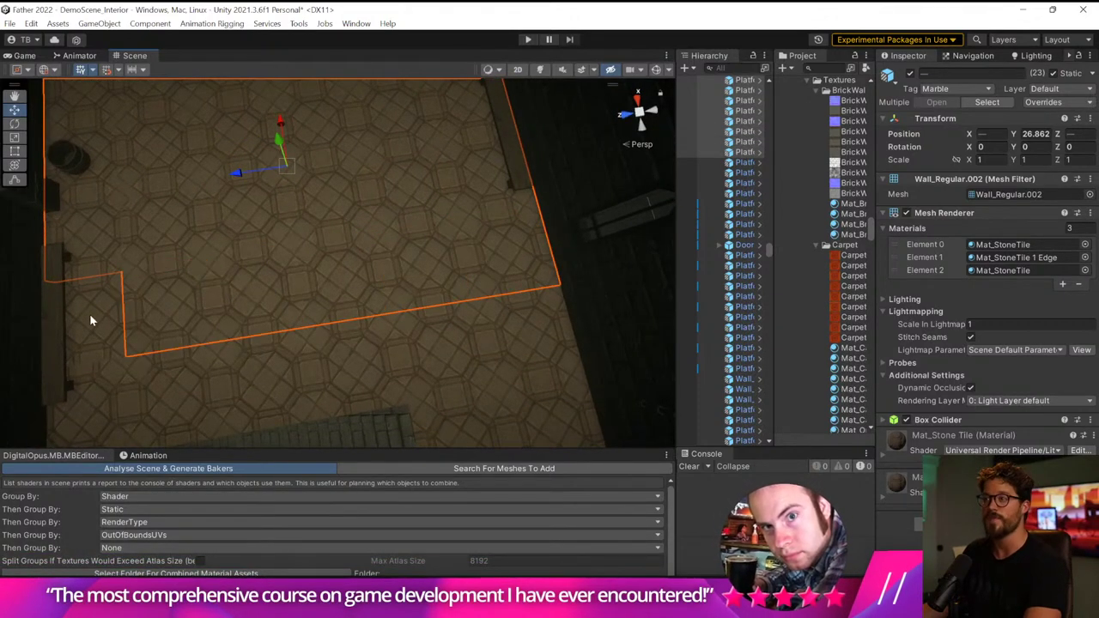
left_click(89, 318, "shift")
right_click_drag(89, 318, 143, 287)
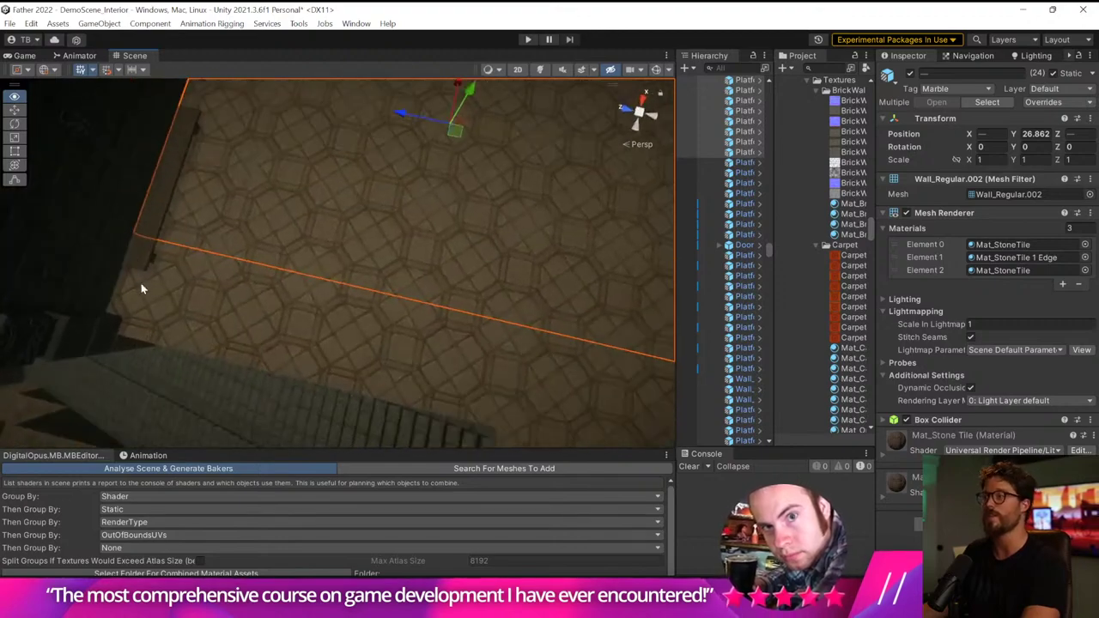
- Extend the selection with the stone floor tiles between the fourth row and the near edge of the stairwell
left_click(252, 304, "shift")
left_click(252, 305, "shift")
right_click_drag(268, 306, 549, 269)
left_click(417, 324, "shift")
left_click(471, 300, "shift")
left_click(465, 231, "shift")
left_click(468, 229, "shift")
left_click(489, 206, "shift")
left_click(455, 242, "shift")
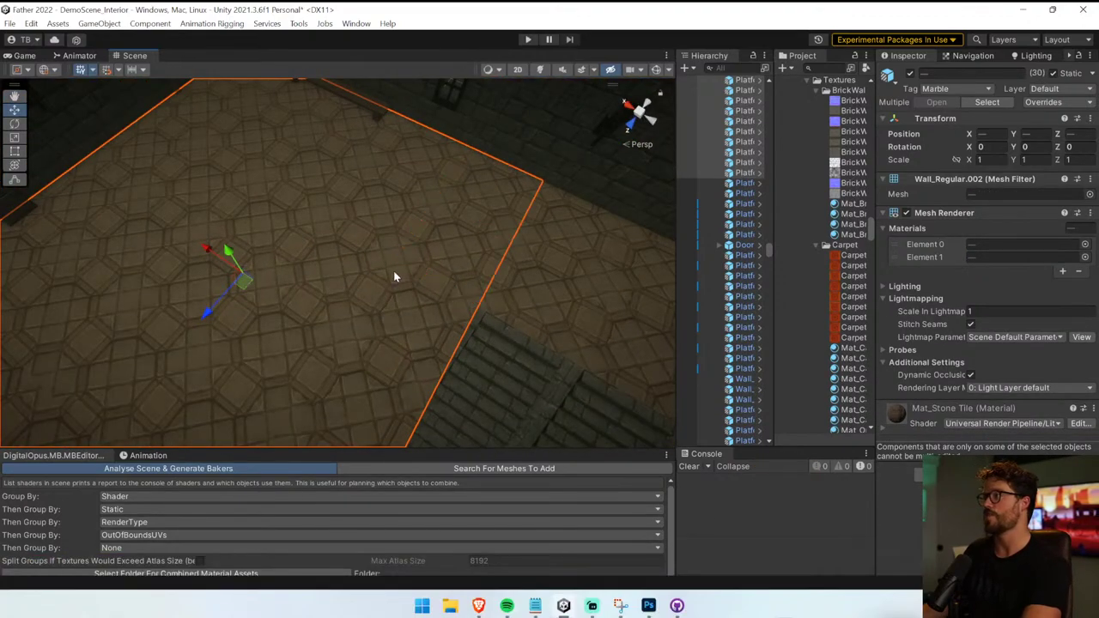
- Add the floor tiles at the head of the stairs and along the stairwell's curtained window side to the selection
right_click_drag(394, 271, 444, 248)
left_click(444, 249, "shift")
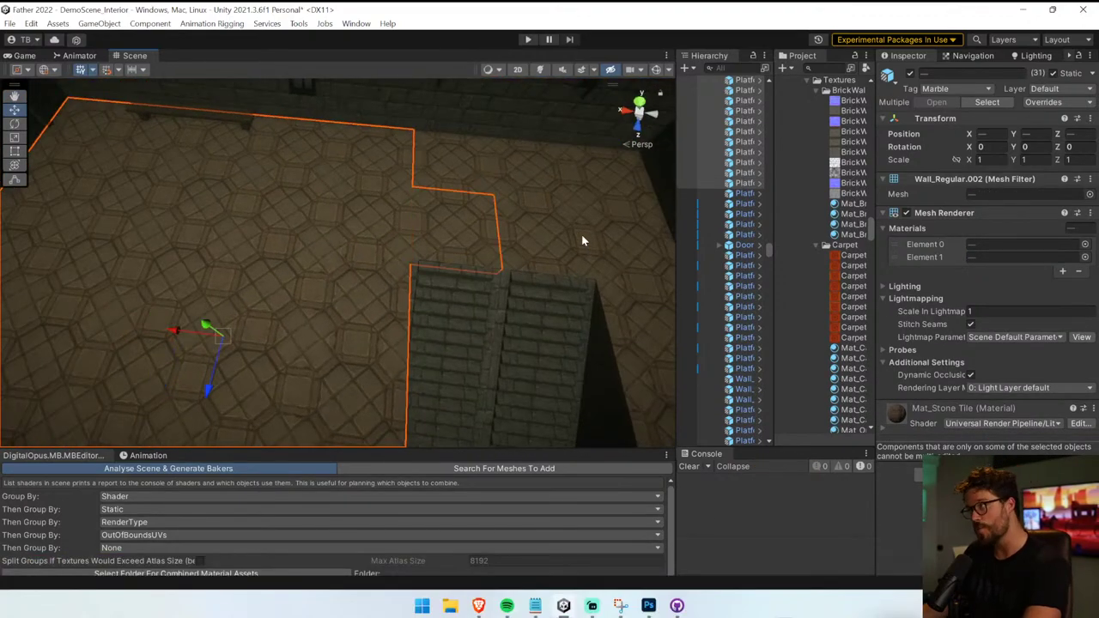
left_click(438, 174, "shift")
right_click_drag(437, 174, 412, 209)
left_click(444, 216, "shift")
right_click_drag(502, 225, 531, 228)
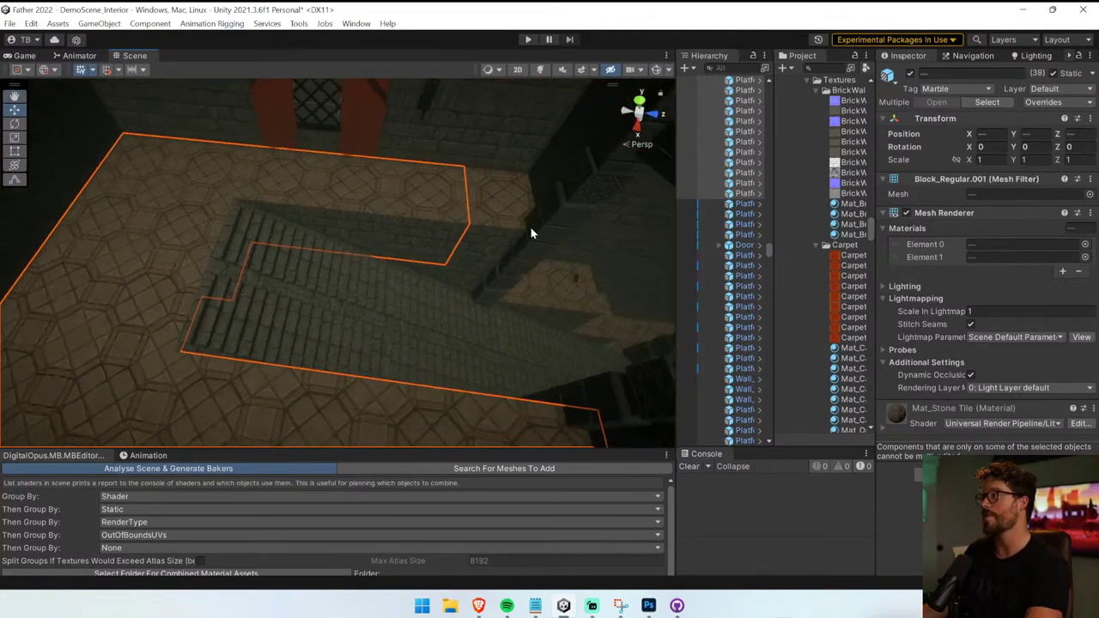
left_click(530, 229, "shift")
right_click_drag(429, 273, 700, 285)
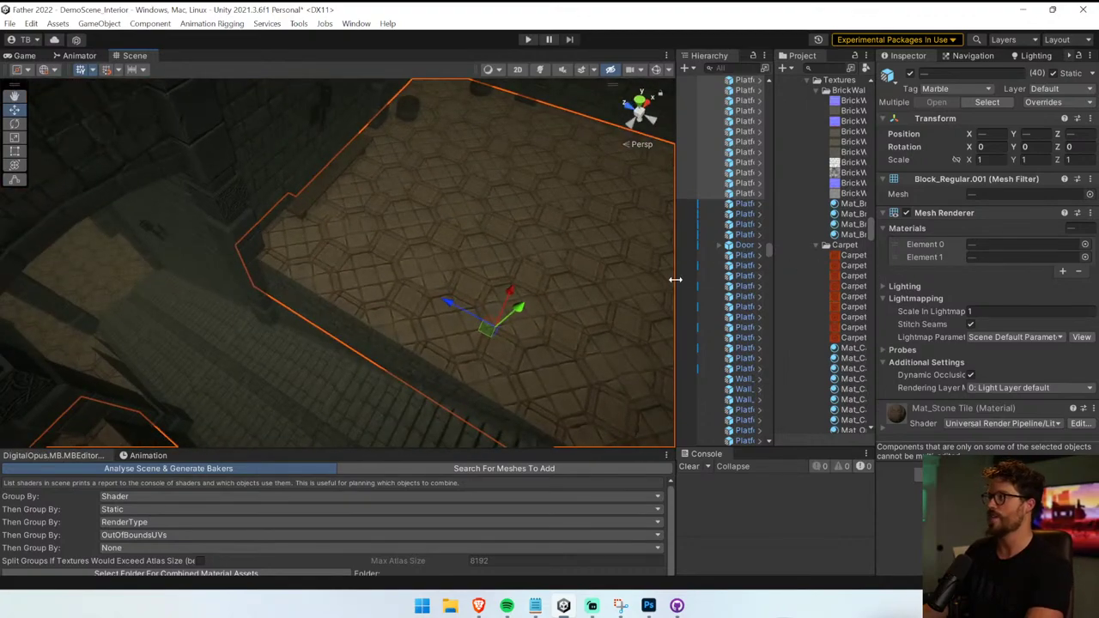
- Widen the Hierarchy and Project panels and bring the Carpet folder's materials into view
left_click_drag(675, 279, 535, 285)
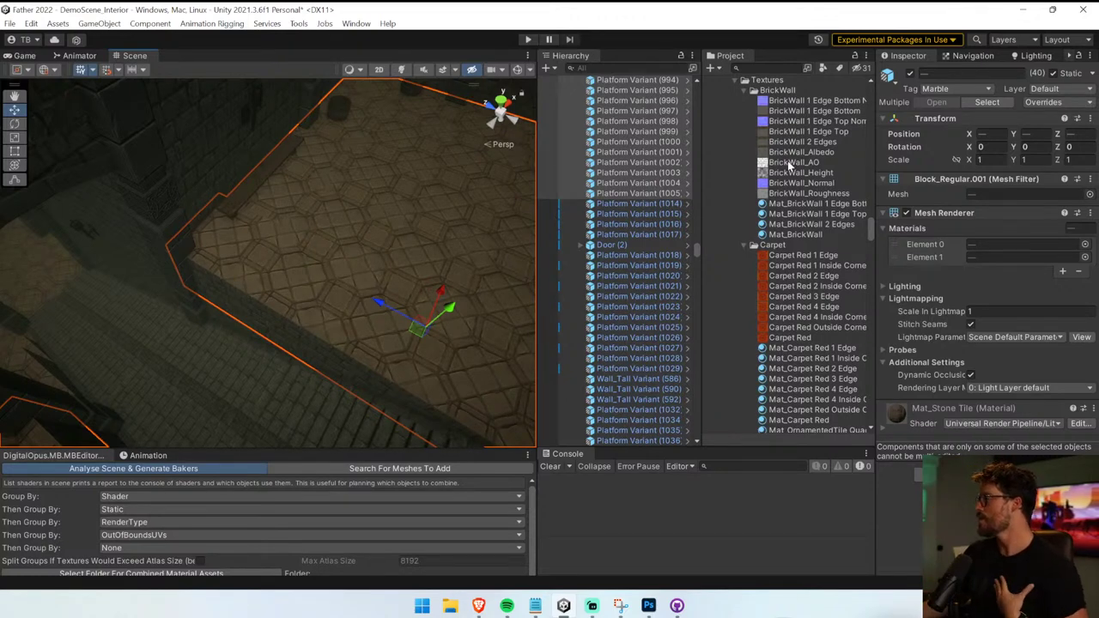
right_click_drag(361, 266, 538, 232)
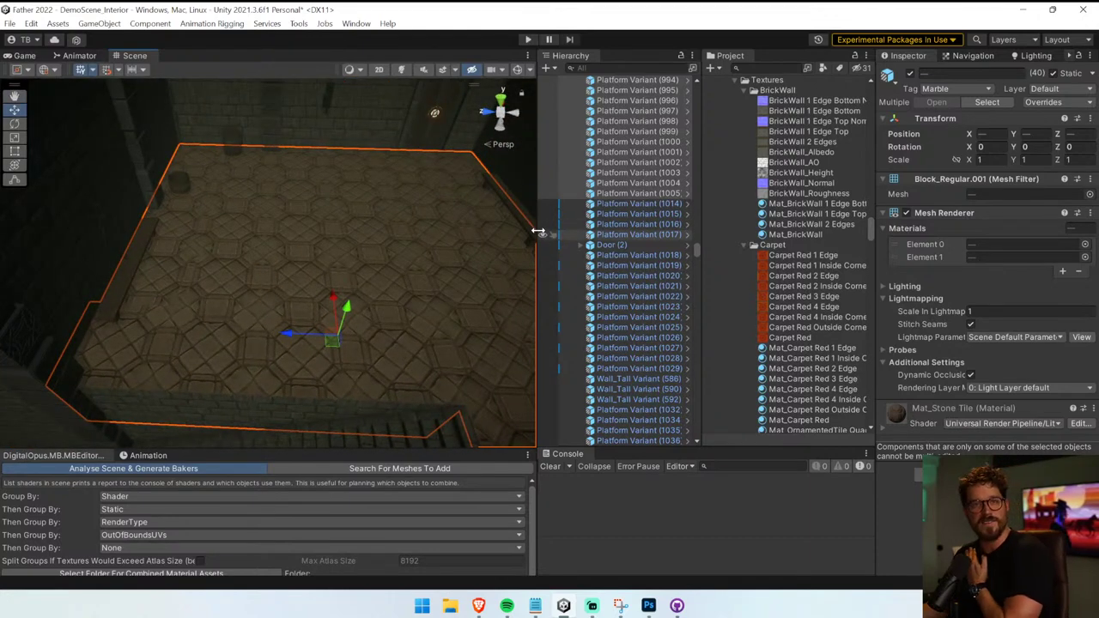
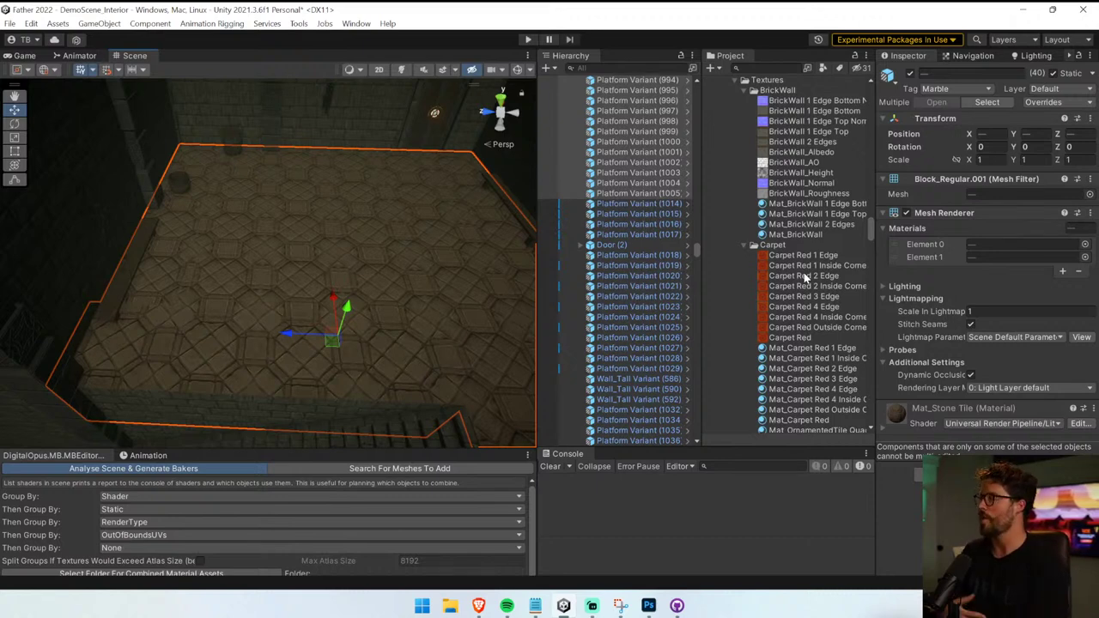
scroll(822, 371, "down", 3)
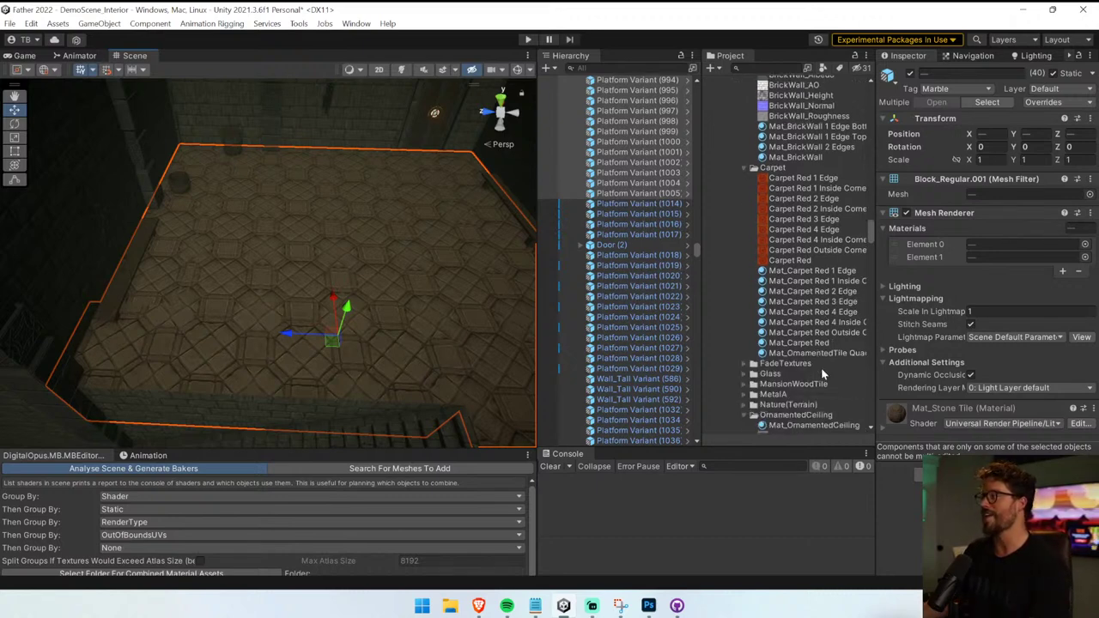
- Try assigning Mat_Carpet Red to material Element 0 of all selected floor tiles, and undo the assignment
left_click_drag(764, 345, 1028, 247)
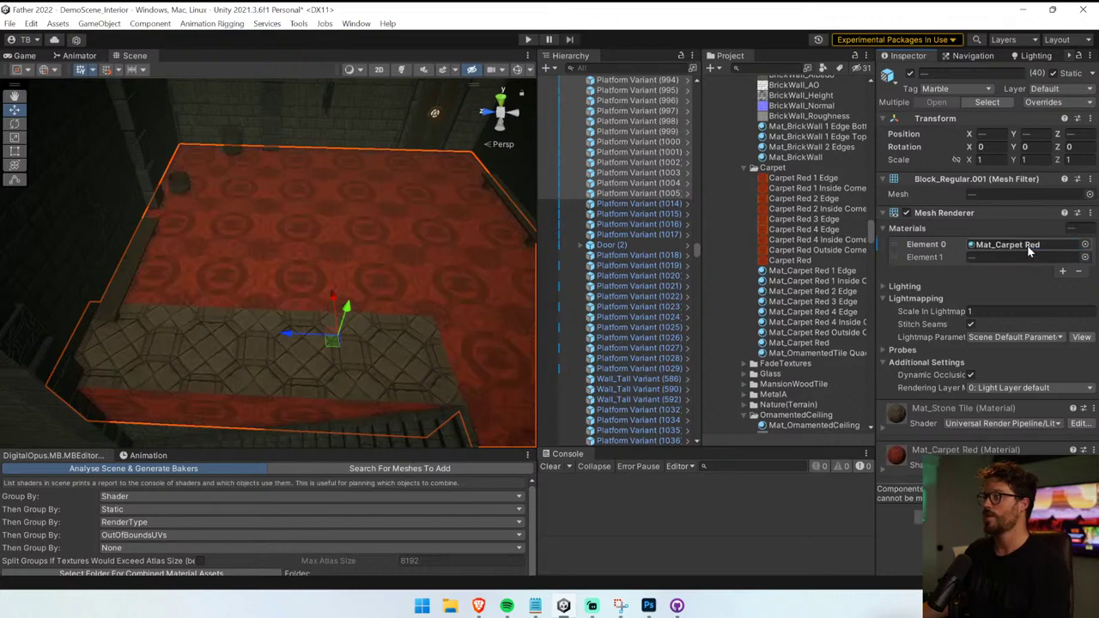
right_click_drag(301, 336, 695, 354)
left_click_drag(694, 353, 304, 356, "alt")
key("ctrl+z")
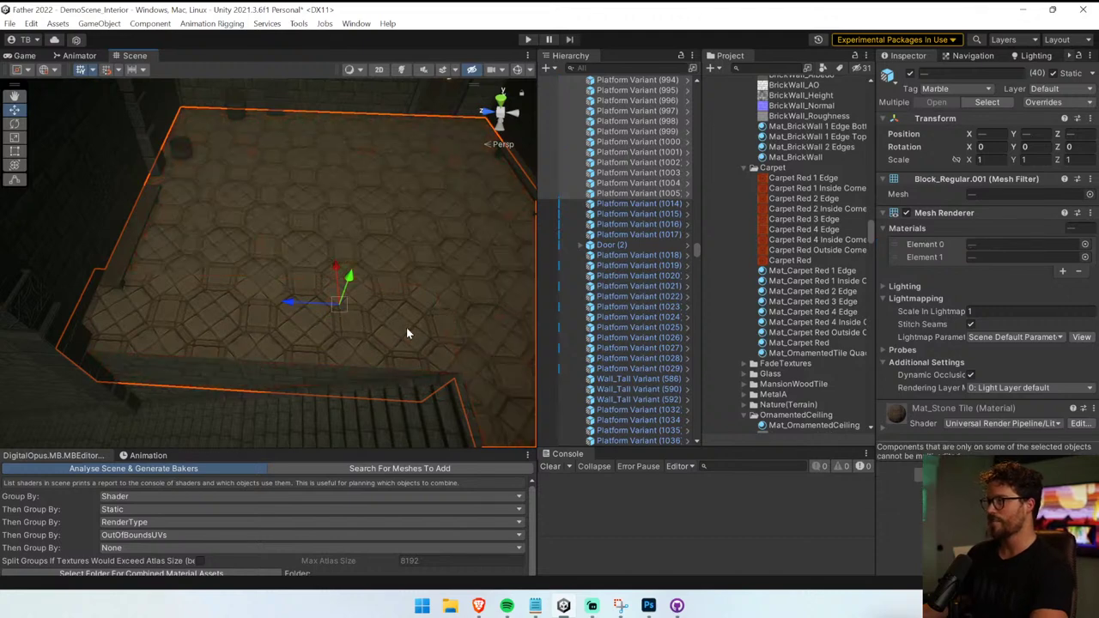
- Deselect the four block tiles along the near stairwell edge and assign Mat_Carpet Red to Element 0 of the remaining selection
left_click(394, 342, "ctrl")
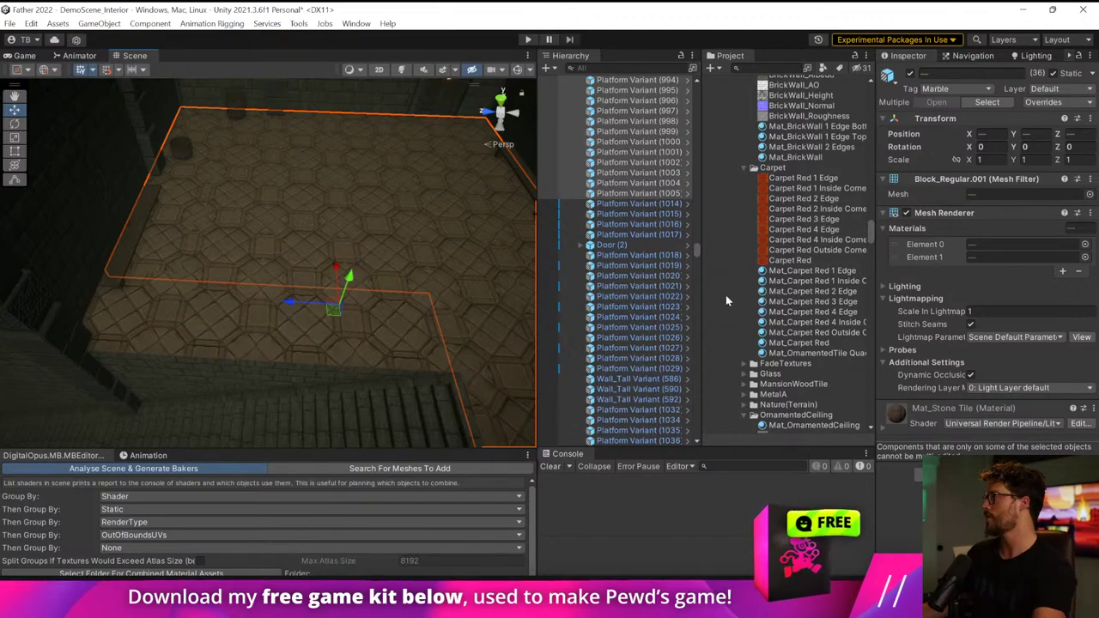
left_click_drag(806, 343, 1014, 249)
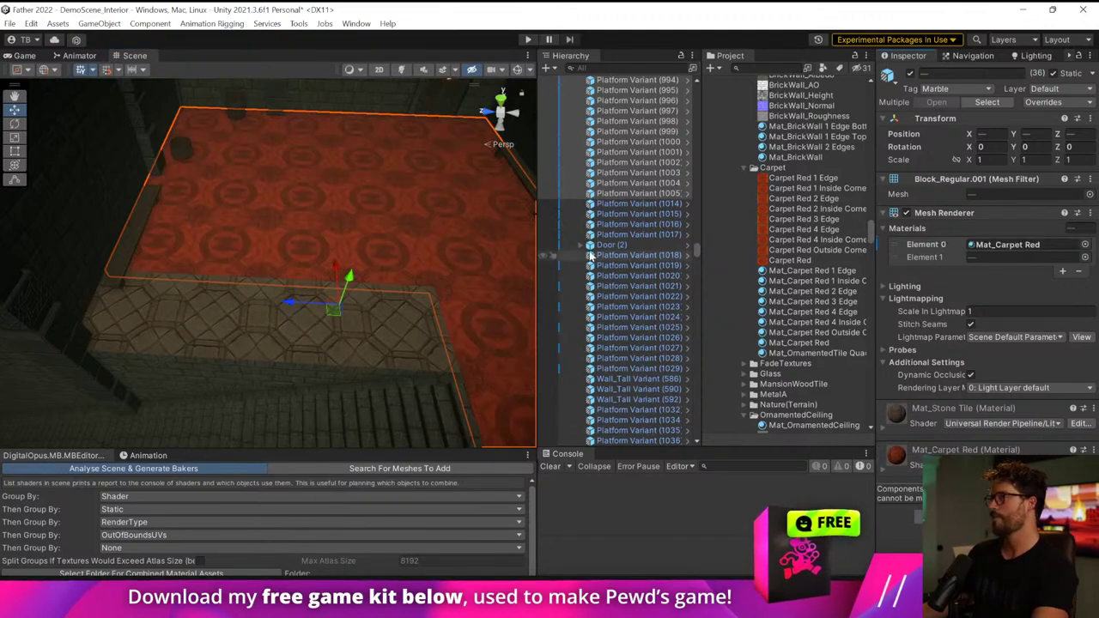
right_click_drag(420, 215, 991, 229)
left_click(1013, 245)
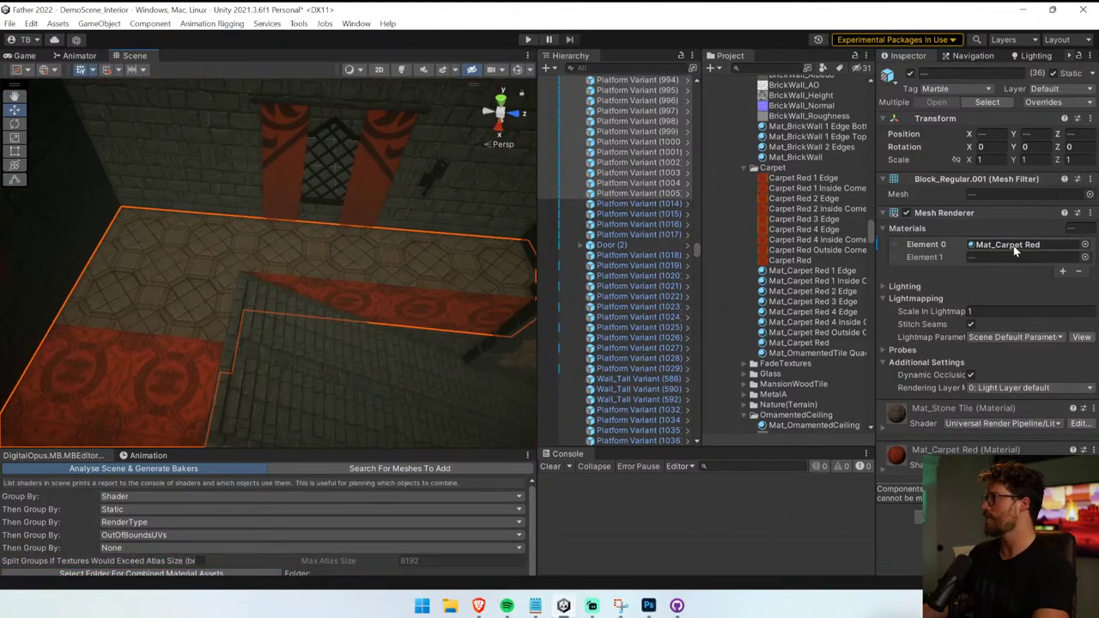
- Apply Mat_Carpet Red to the stone tops of the floor blocks around the stairwell below the curtained window
left_click(803, 343)
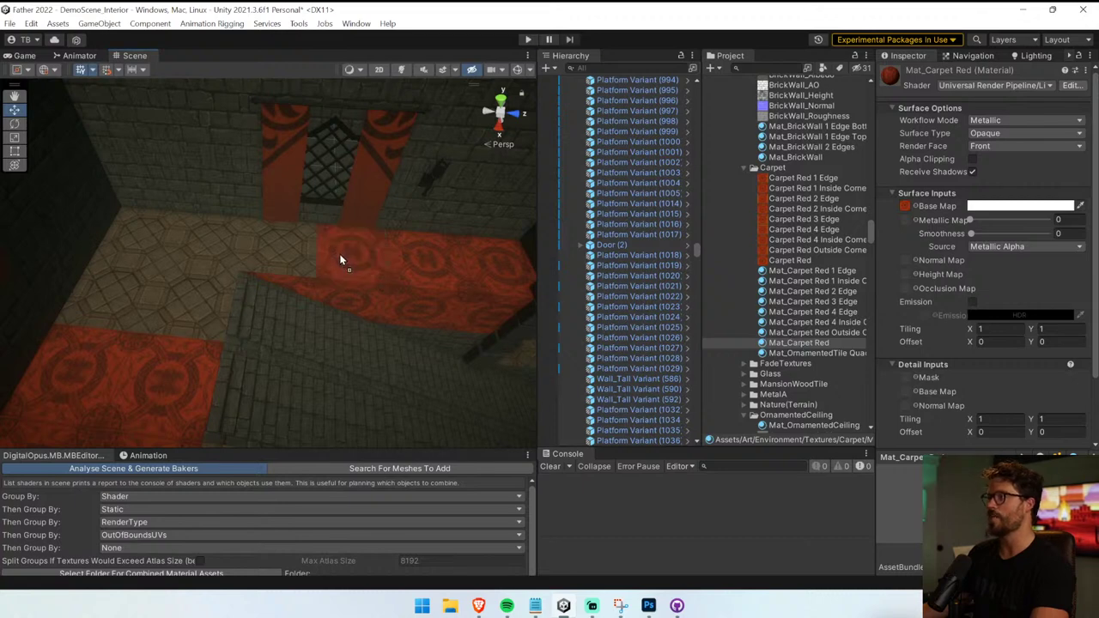
left_click_drag(415, 243, 714, 348, "alt")
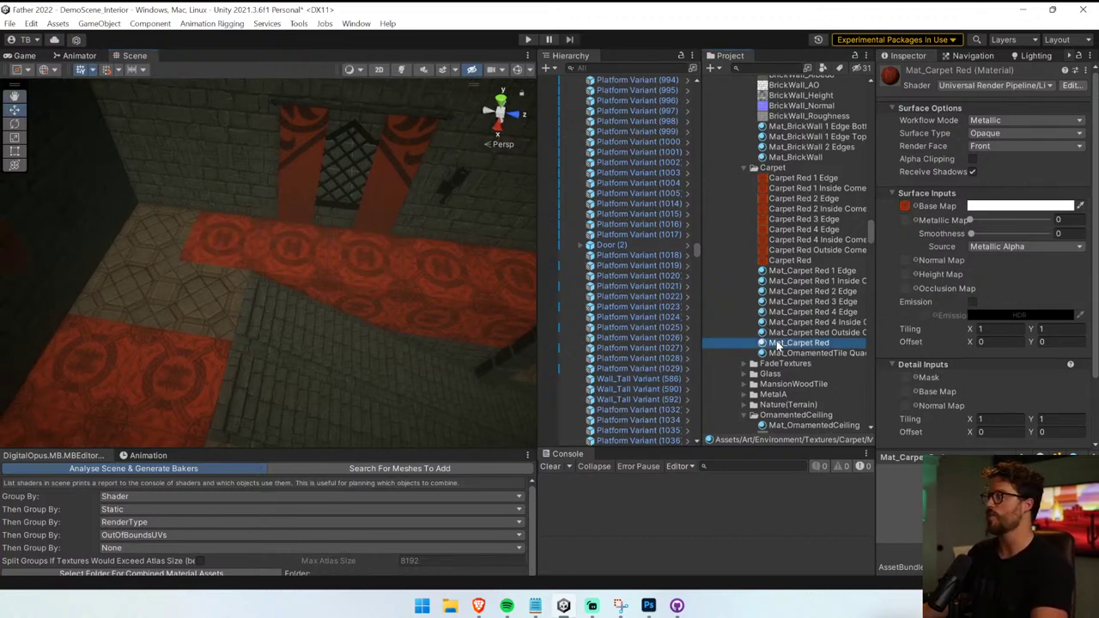
left_click_drag(803, 342, 363, 318)
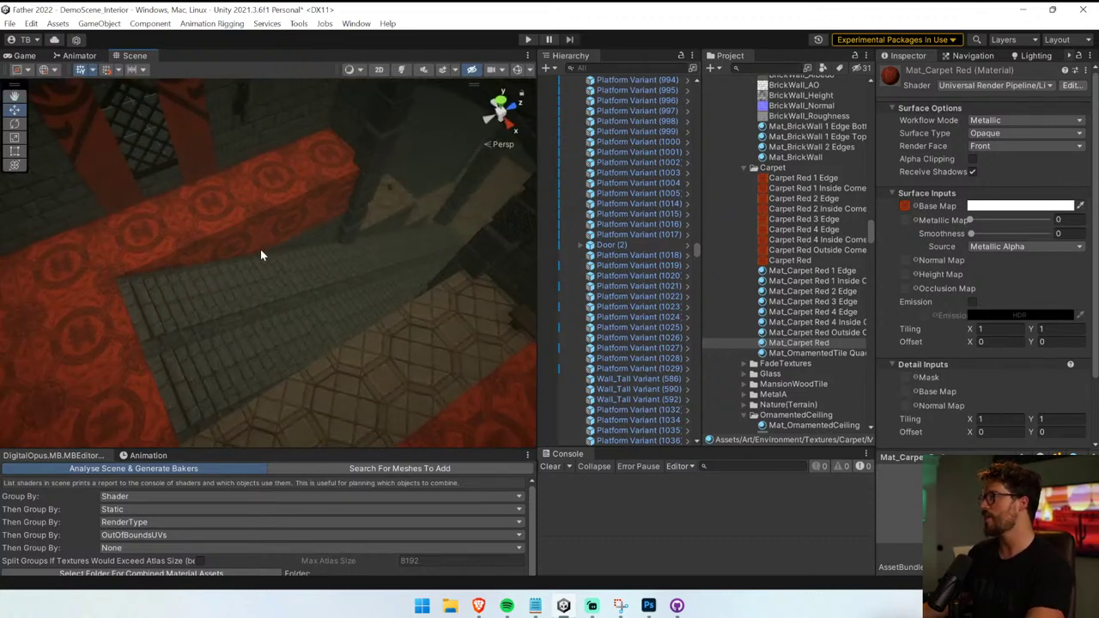
left_click_drag(410, 214, 245, 259, "alt")
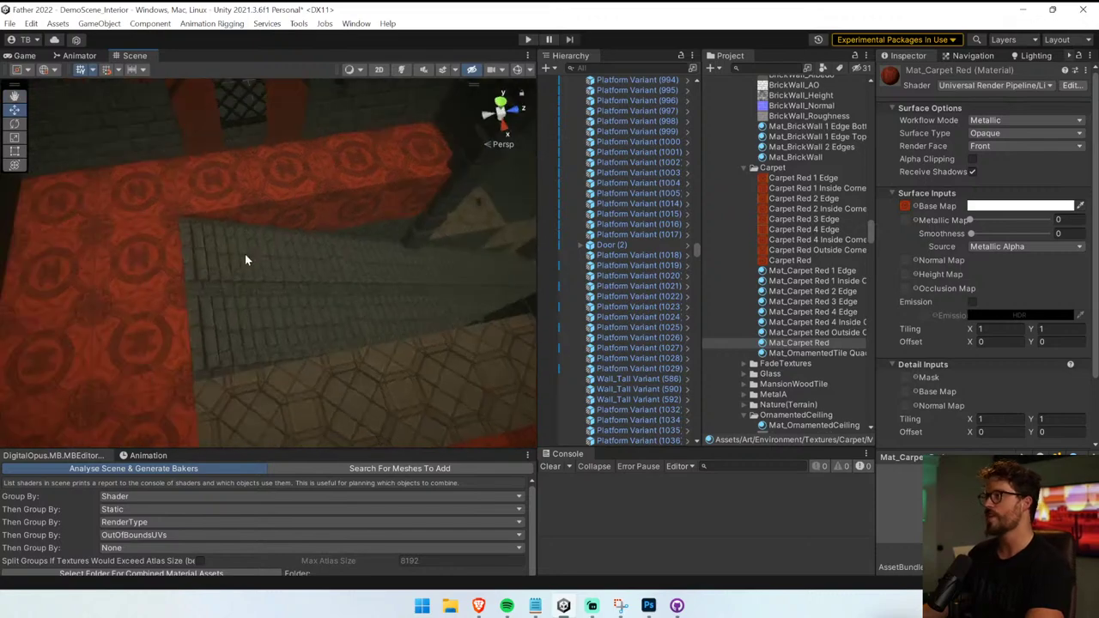
left_click_drag(357, 225, 395, 316, "alt")
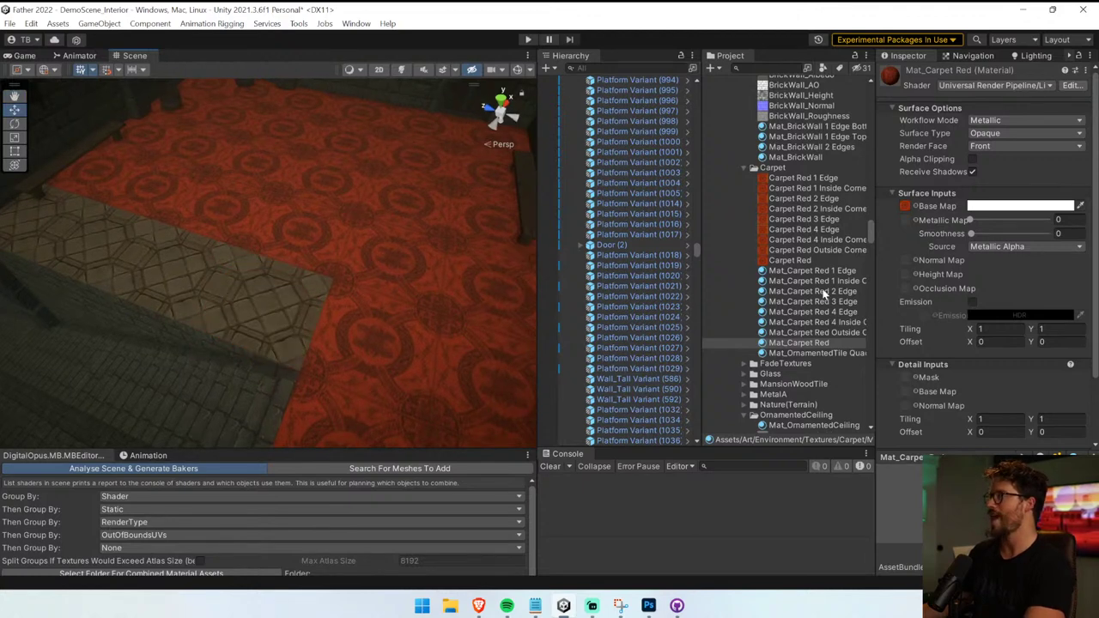
- Apply Mat_Carpet Red 1 Edge to the tops of the four stone blocks along the near stairwell edge
mouse_move(822, 291)
left_mouse_down()
mouse_move(276, 303)
mouse_move(830, 290)
left_mouse_up()
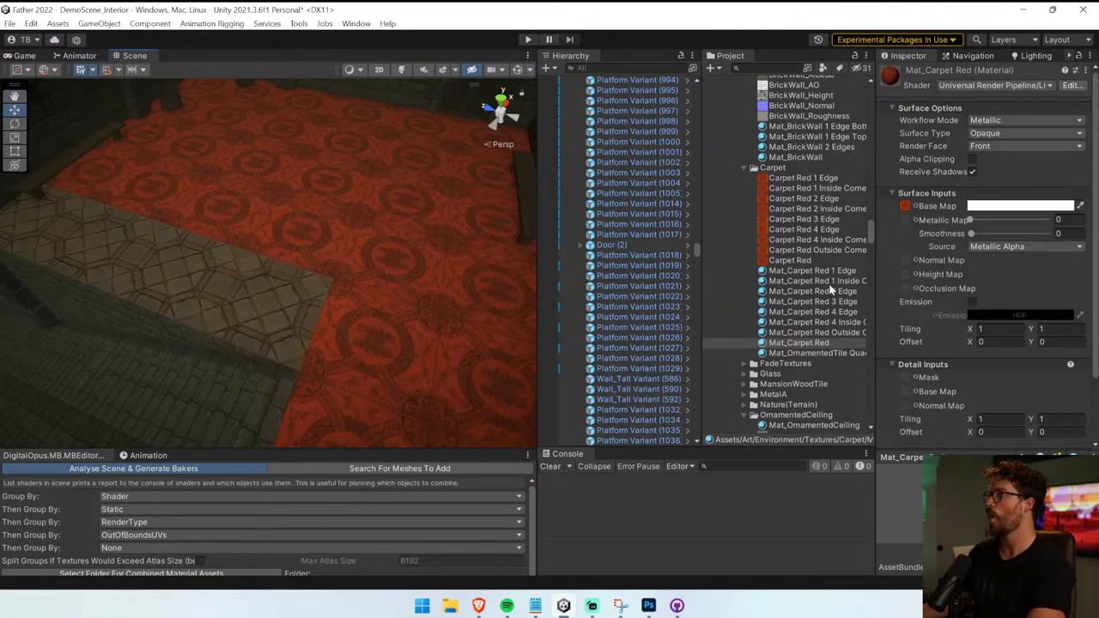
left_click_drag(313, 305, 255, 302)
left_click_drag(776, 327, 830, 327)
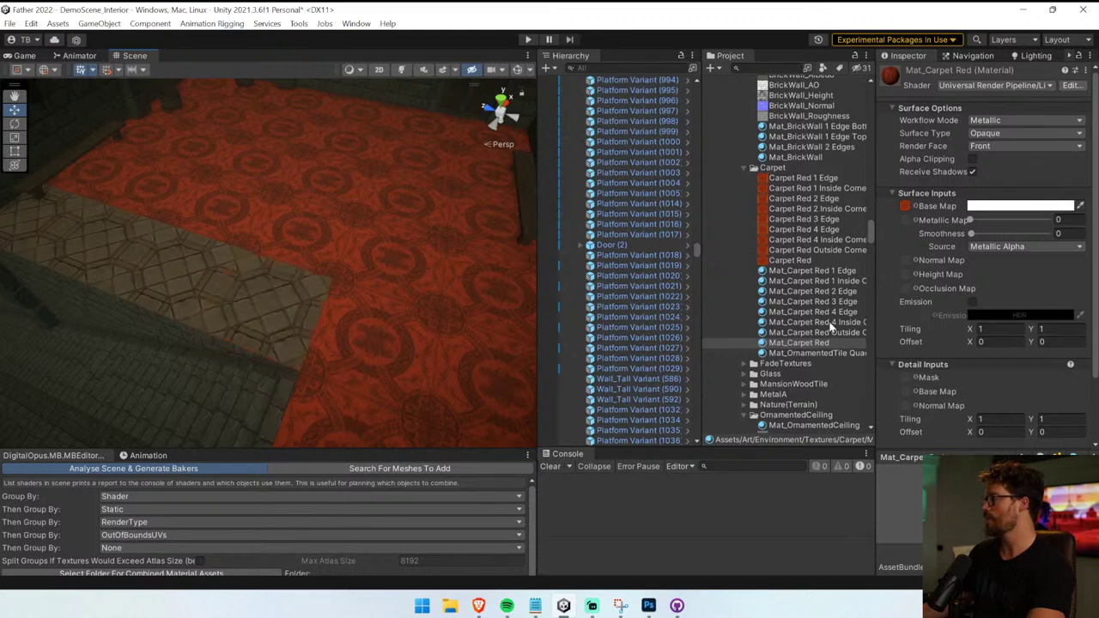
left_click_drag(249, 333, 232, 329)
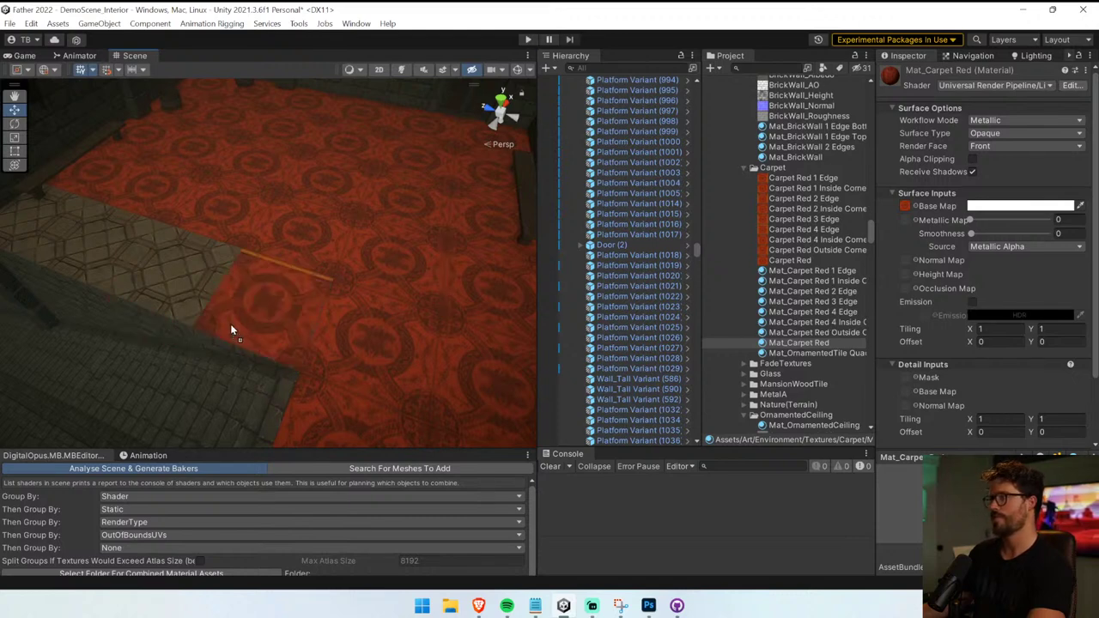
left_click_drag(829, 271, 203, 292)
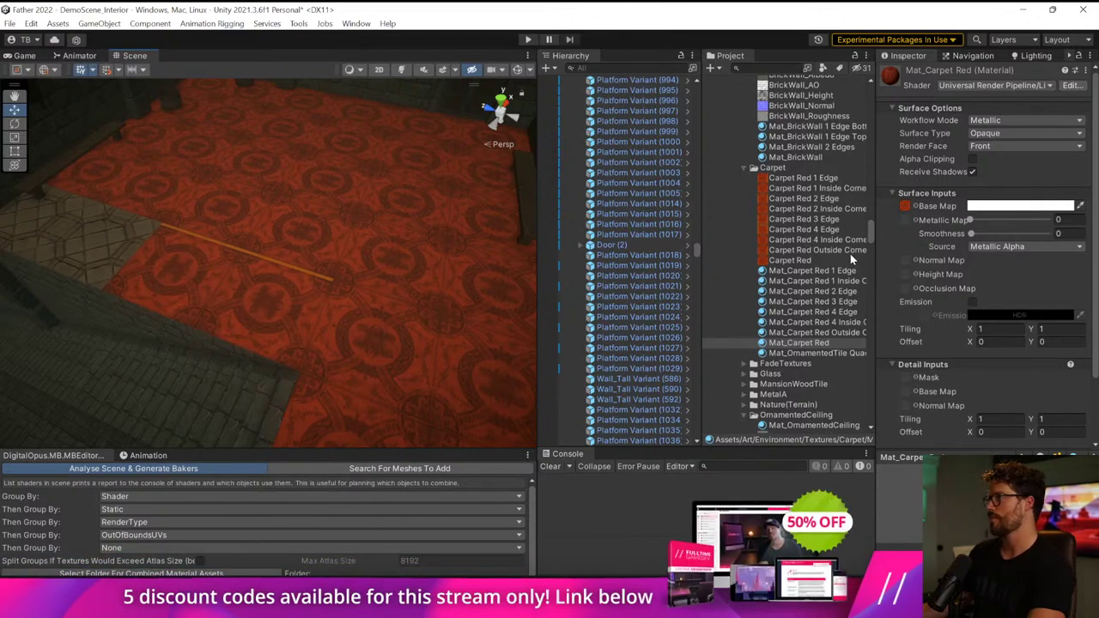
left_click_drag(815, 271, 775, 273)
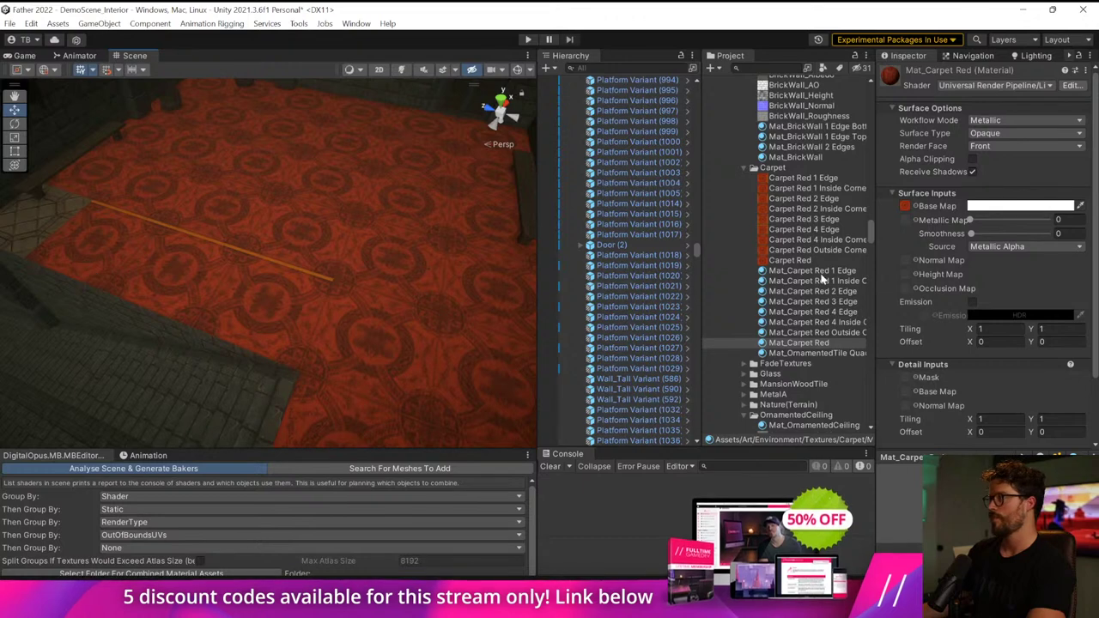
left_click_drag(73, 237, 74, 237)
- Rotate the four edge-carpet blocks 180° around Y so their gold trim runs along the stairwell edge
mouse_move(214, 237)
right_mouse_down()
mouse_move(243, 243)
mouse_move(216, 245)
right_mouse_up()
left_click(216, 246)
key("e")
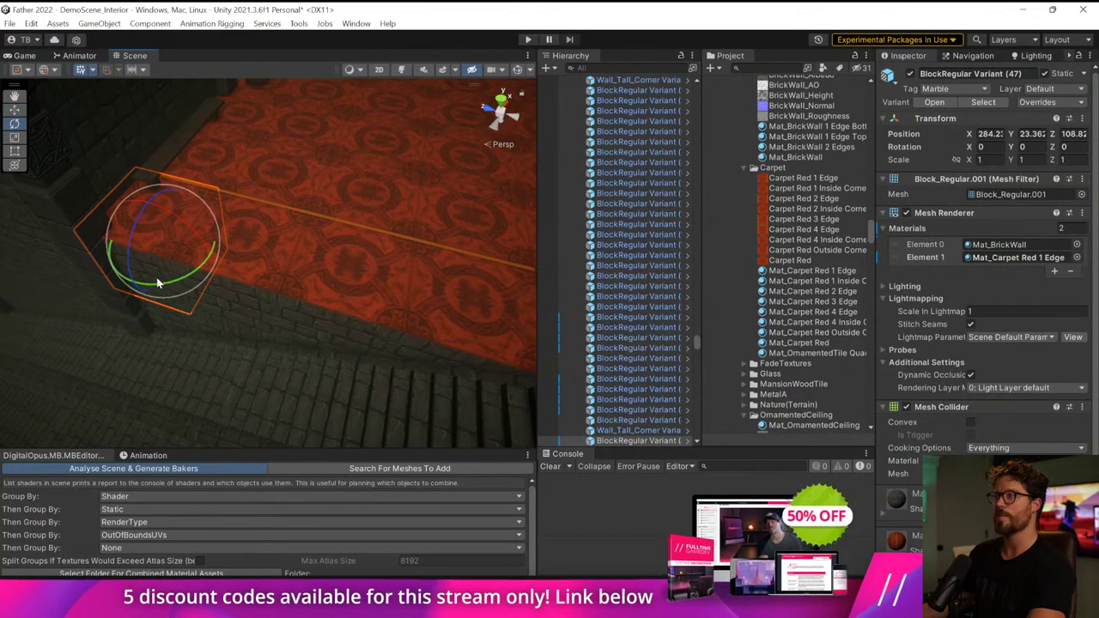
left_click_drag(162, 277, 522, 283)
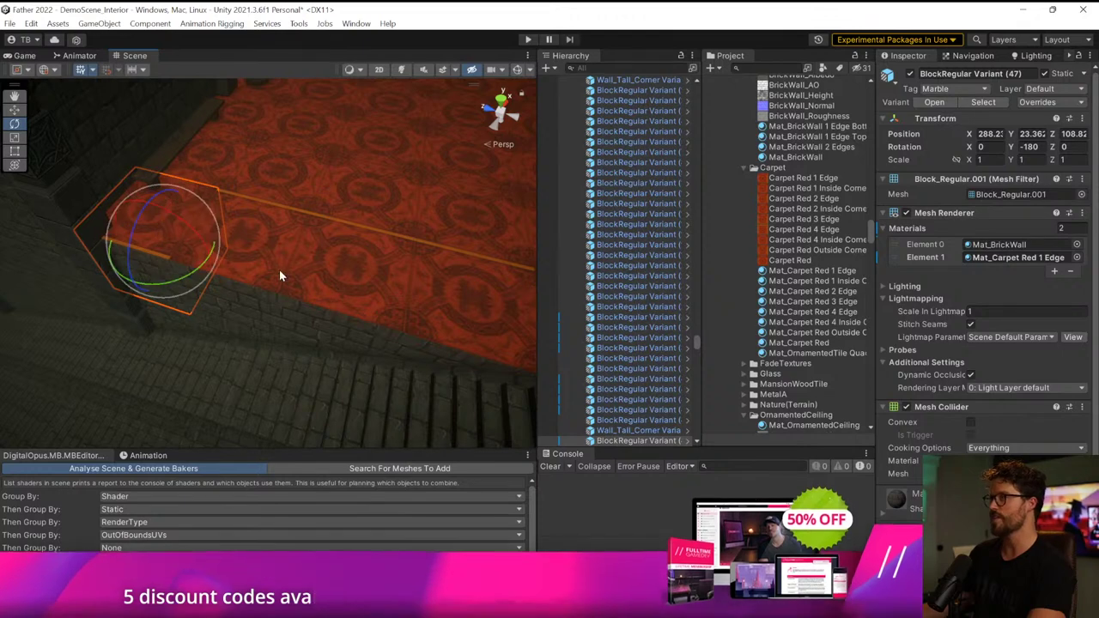
left_click(204, 302)
left_click_drag(203, 302, 567, 328)
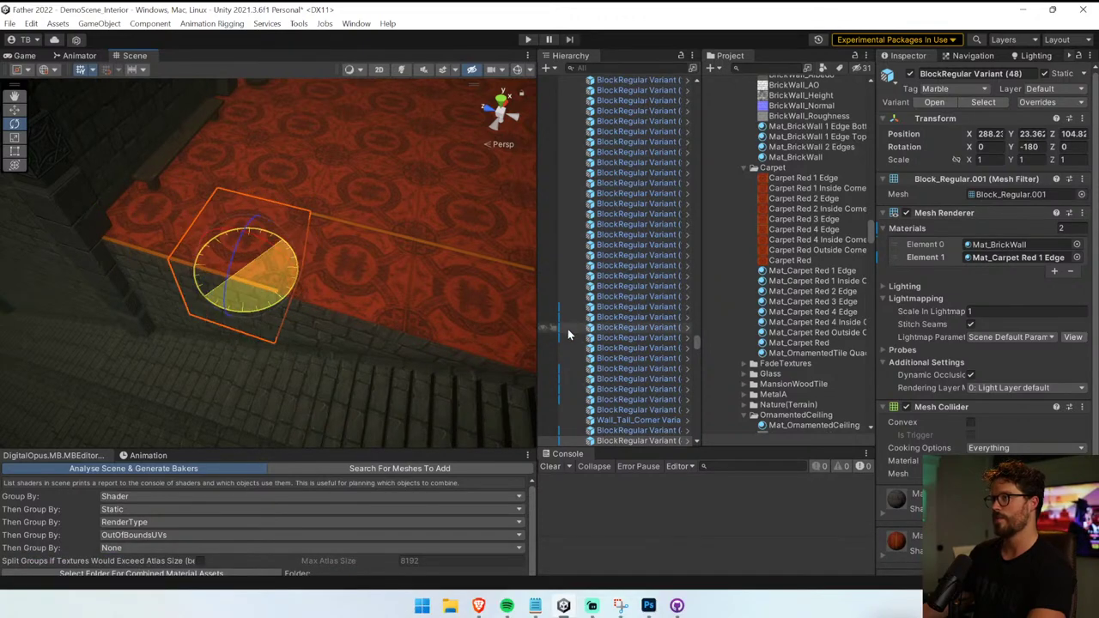
right_click_drag(266, 295, 353, 294)
left_click(304, 280)
left_click_drag(231, 312, 593, 335)
left_click(387, 285)
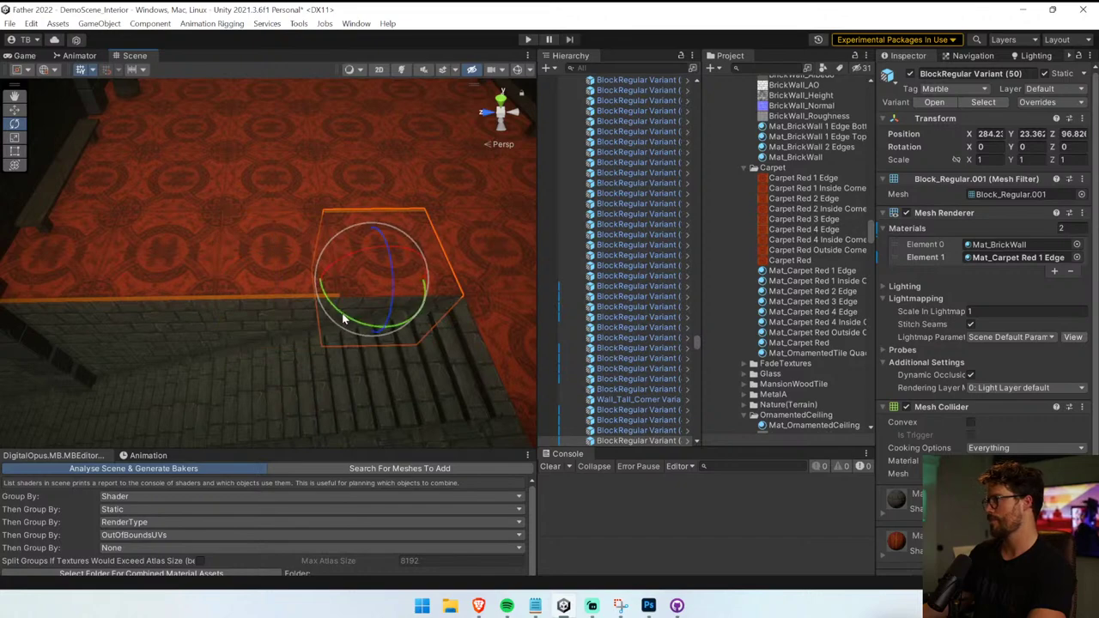
left_click_drag(341, 318, 1096, 283)
- Widen the Project panel for full material names and apply a gold-edged red carpet material to the floor tile at the head of the stairs
left_click(360, 251)
left_click(330, 338)
left_click_drag(331, 338, 503, 378, "alt")
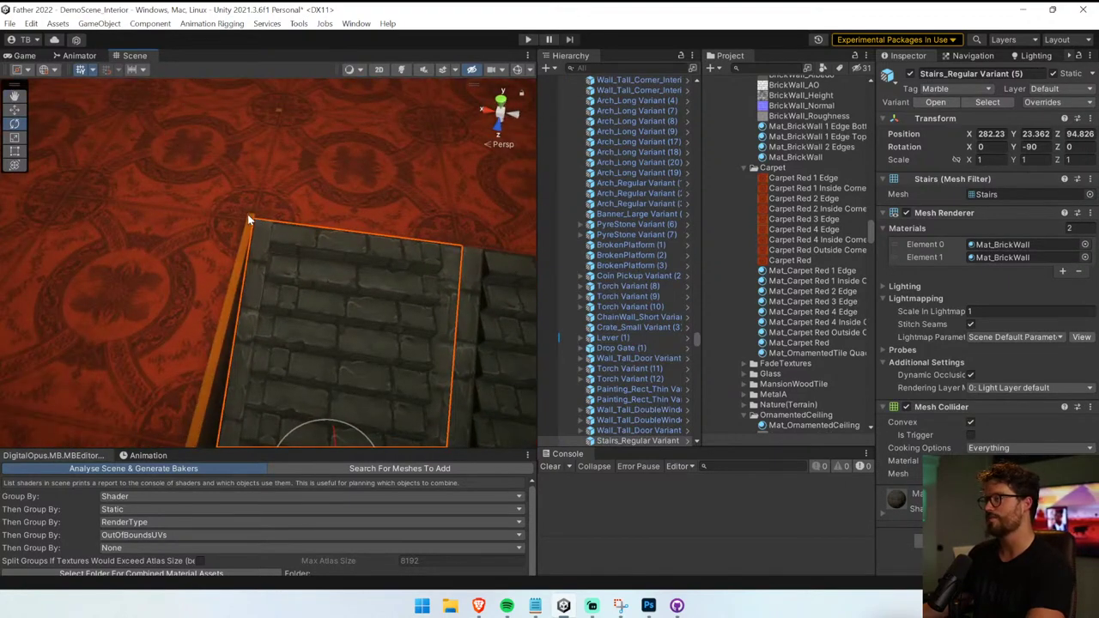
scroll(249, 220, "down", 6)
middle_click_drag(312, 208, 311, 232)
scroll(309, 222, "up", 5)
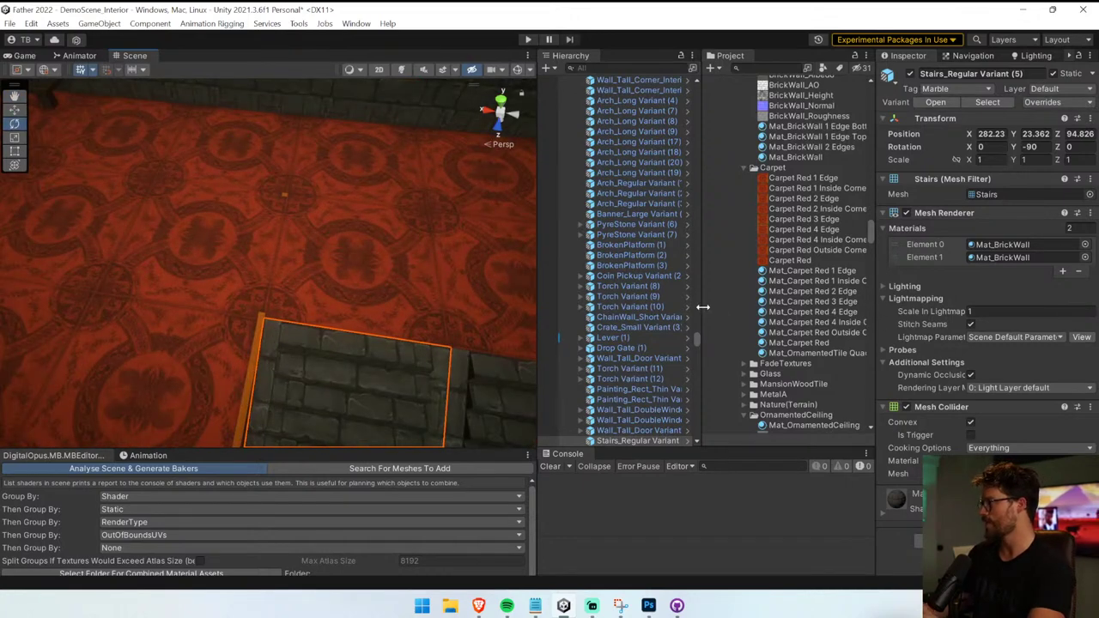
left_click_drag(703, 306, 656, 307)
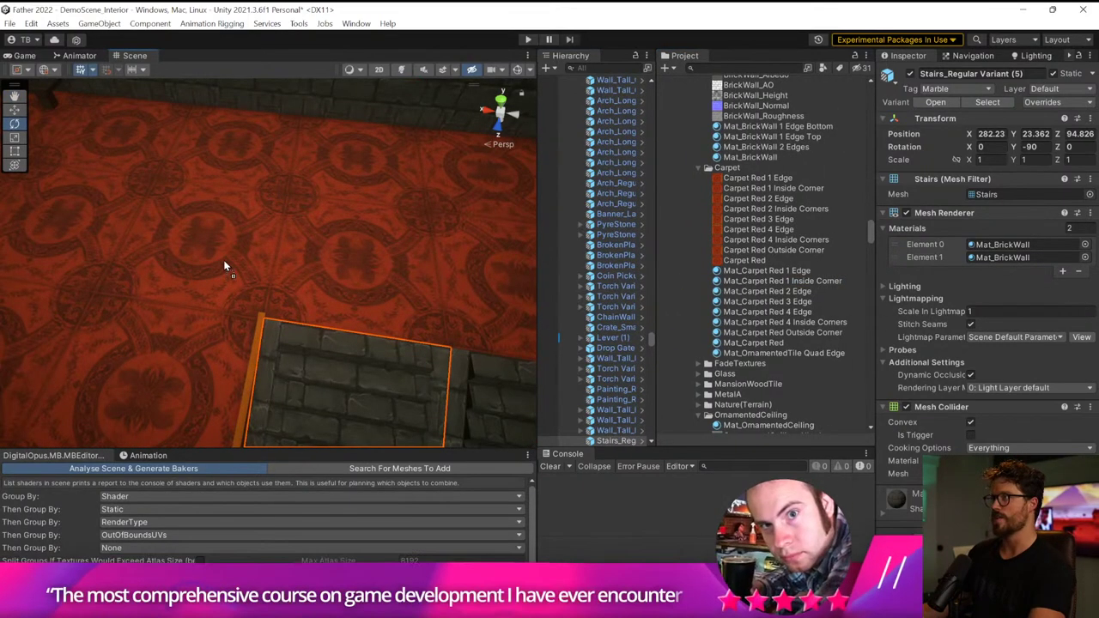
left_click_drag(224, 261, 412, 272)
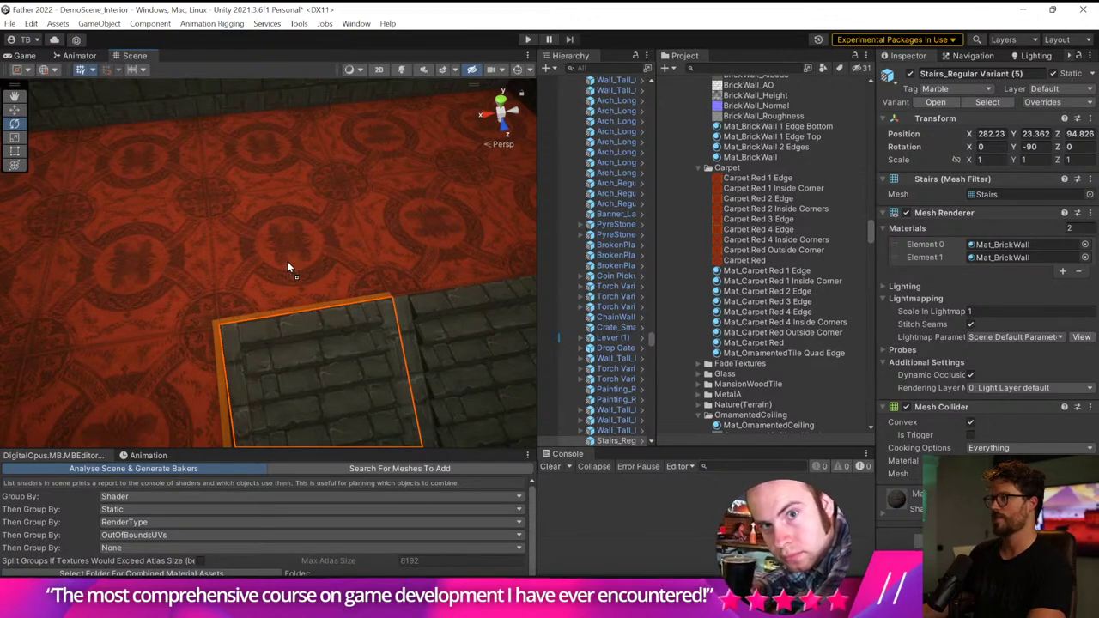
left_click_drag(287, 267, 226, 339)
right_click_drag(326, 316, 398, 309)
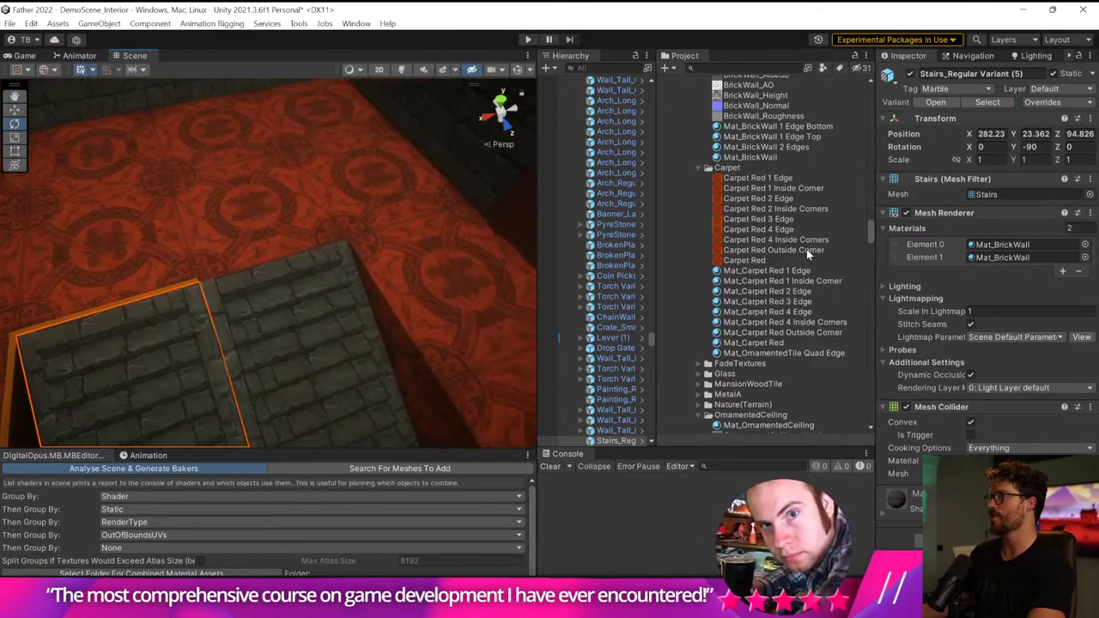
- Rotate the edge-carpet floor block at the head of the stairs to -90° around Y so its gold trim borders the stairs
left_click(248, 227)
left_click_drag(222, 271, 352, 342)
right_click_drag(353, 342, 671, 396)
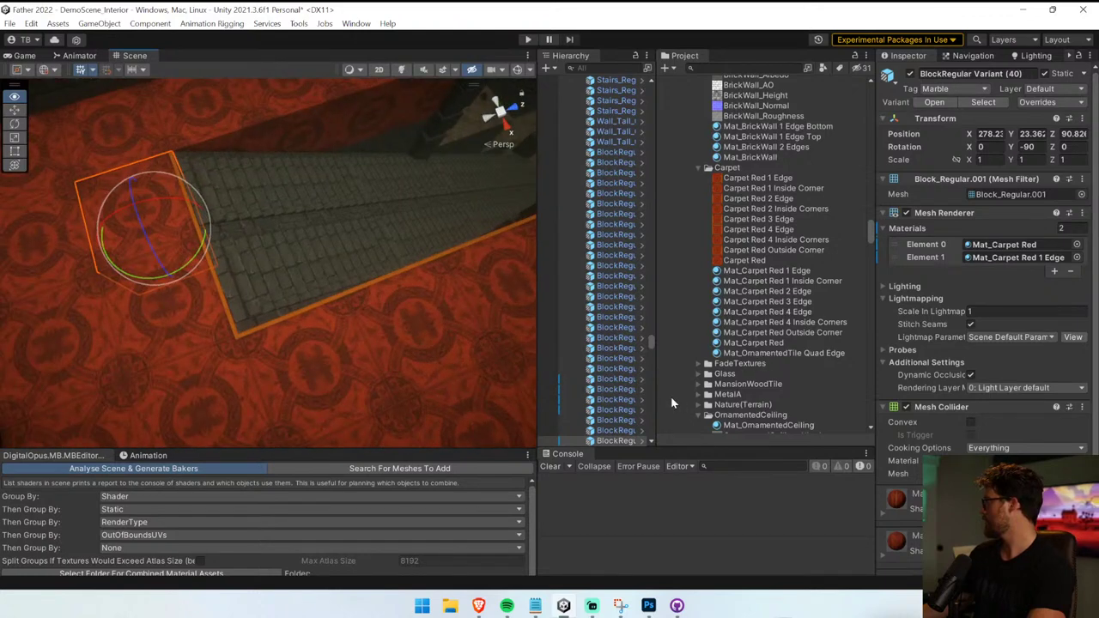
right_click_drag(670, 396, 696, 339)
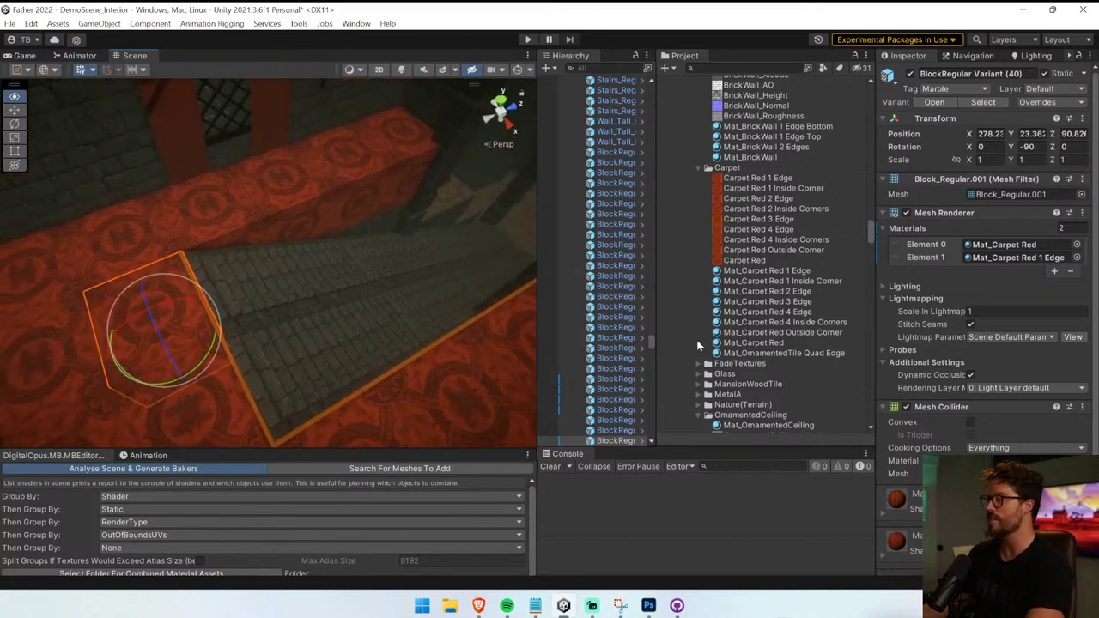
- Apply Mat_Carpet Red 1 Edge along the window-side stairwell blocks, and Mat_Carpet Red 2 Edge to the block nearest the stair head
left_click(826, 282)
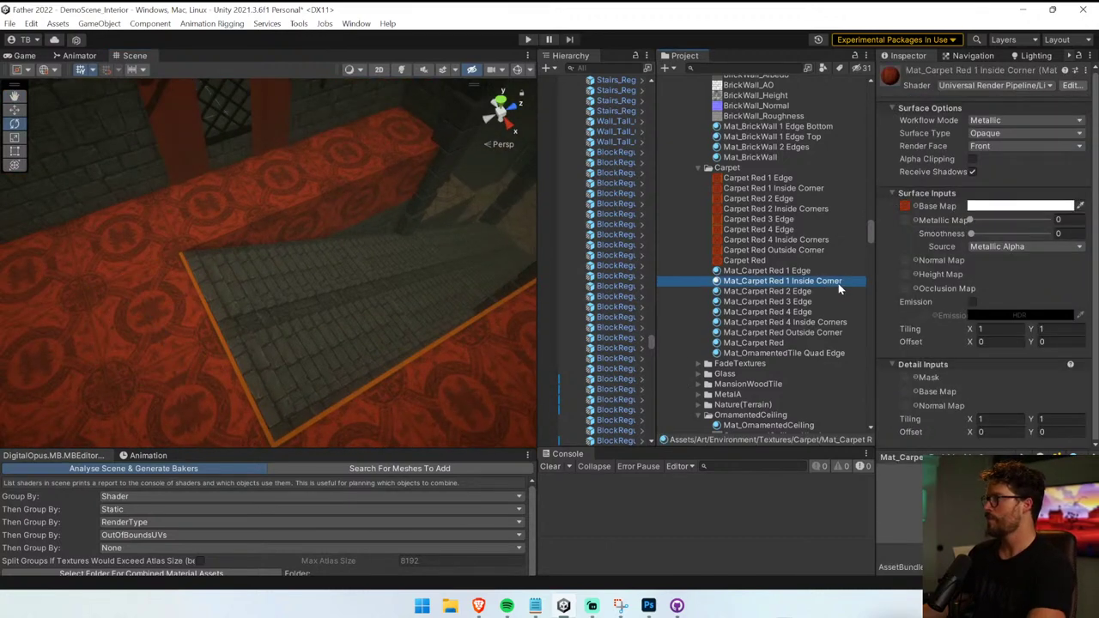
left_click(129, 245)
left_click_drag(118, 306, 457, 316)
right_click_drag(215, 293, 205, 263)
left_click(206, 264)
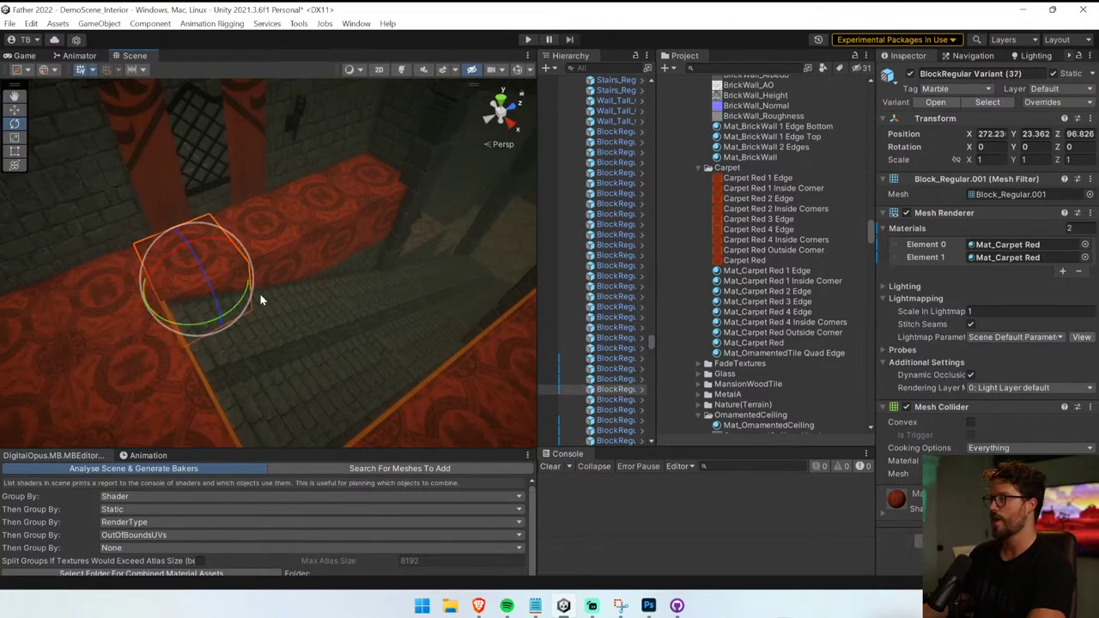
left_click_drag(817, 268, 182, 268)
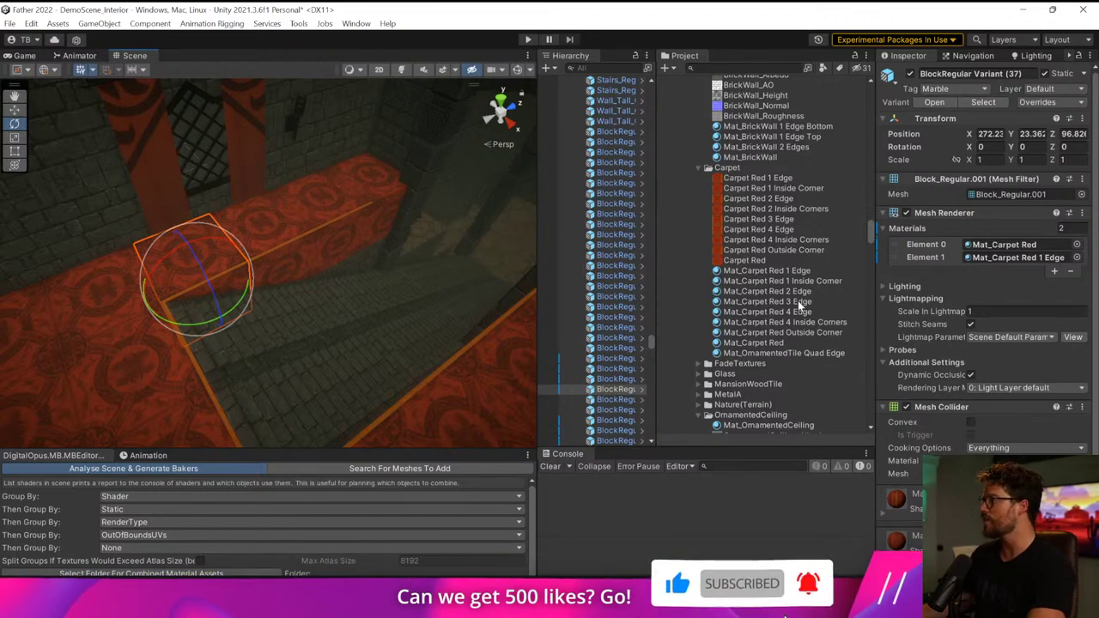
left_click_drag(798, 303, 218, 251)
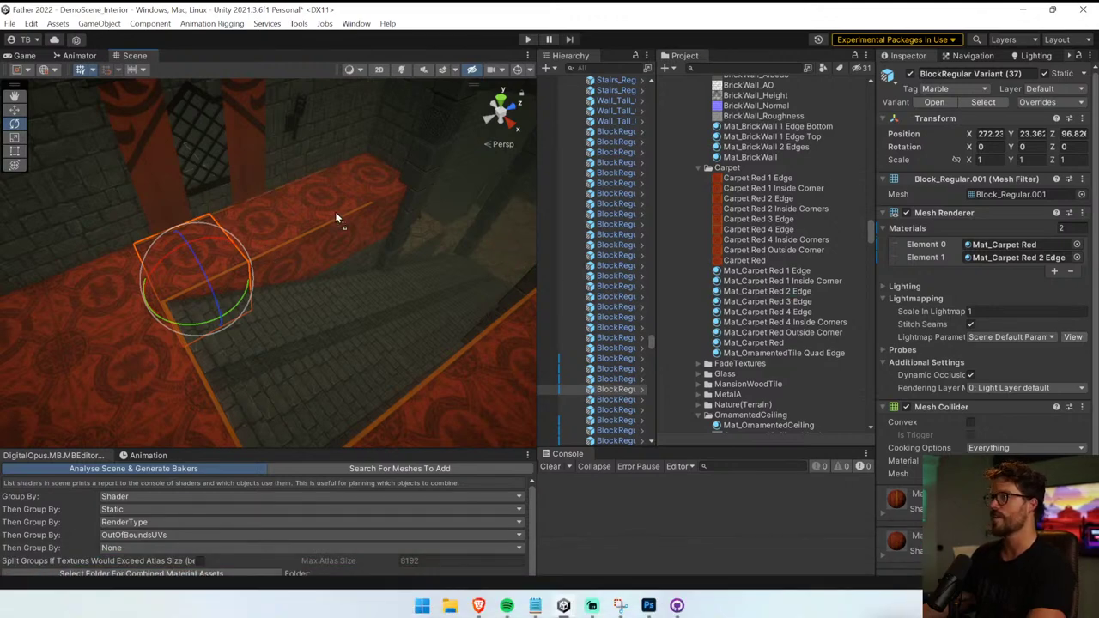
right_click_drag(392, 242, 424, 244)
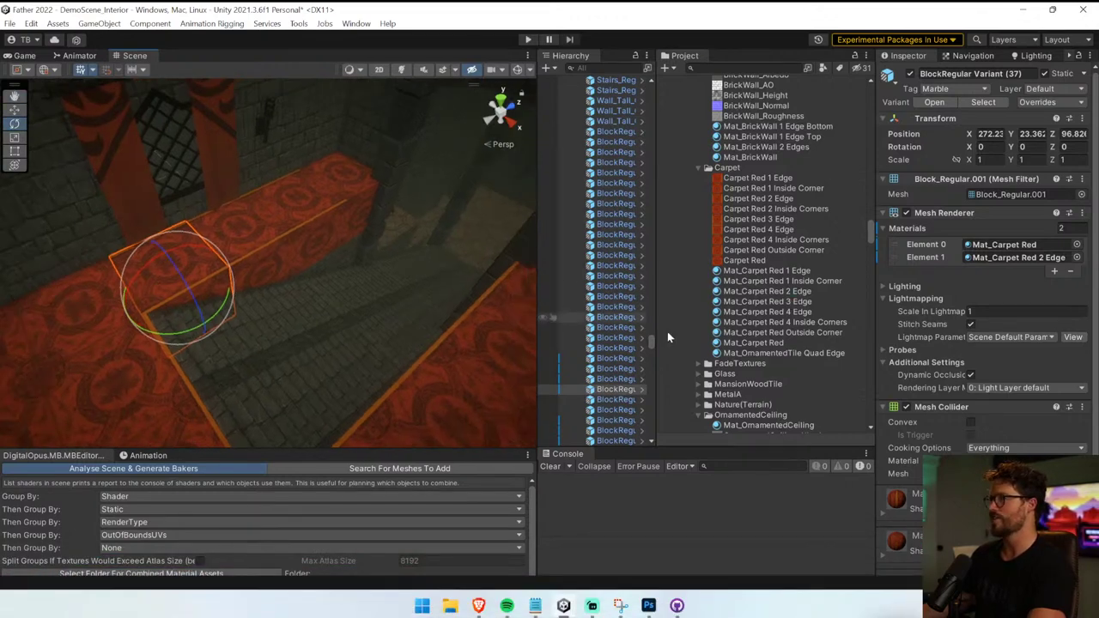
- Apply Mat_Carpet Red 3 Edge to the far end block of the window-side row and rotate it 180° around Y
left_click(341, 199)
left_click_drag(341, 199, 673, 243)
right_click_drag(429, 258, 379, 259)
right_click_drag(476, 290, 294, 255)
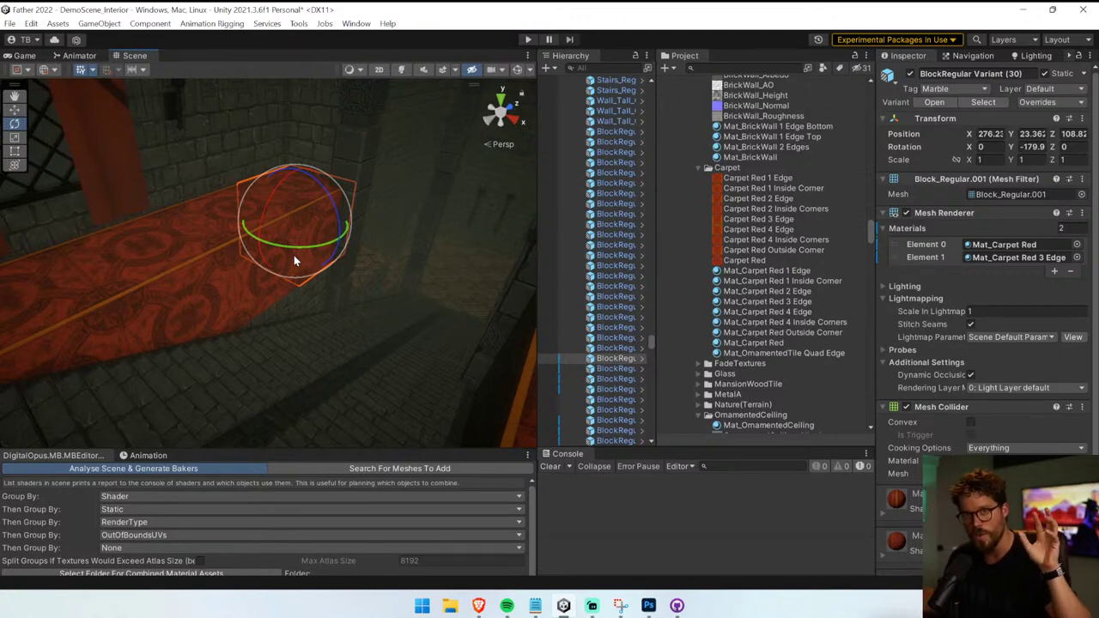
- Replace the carpet material on the floor tile beyond the stairwell corner to remove its stray gold trim
right_click_drag(293, 255, 94, 197)
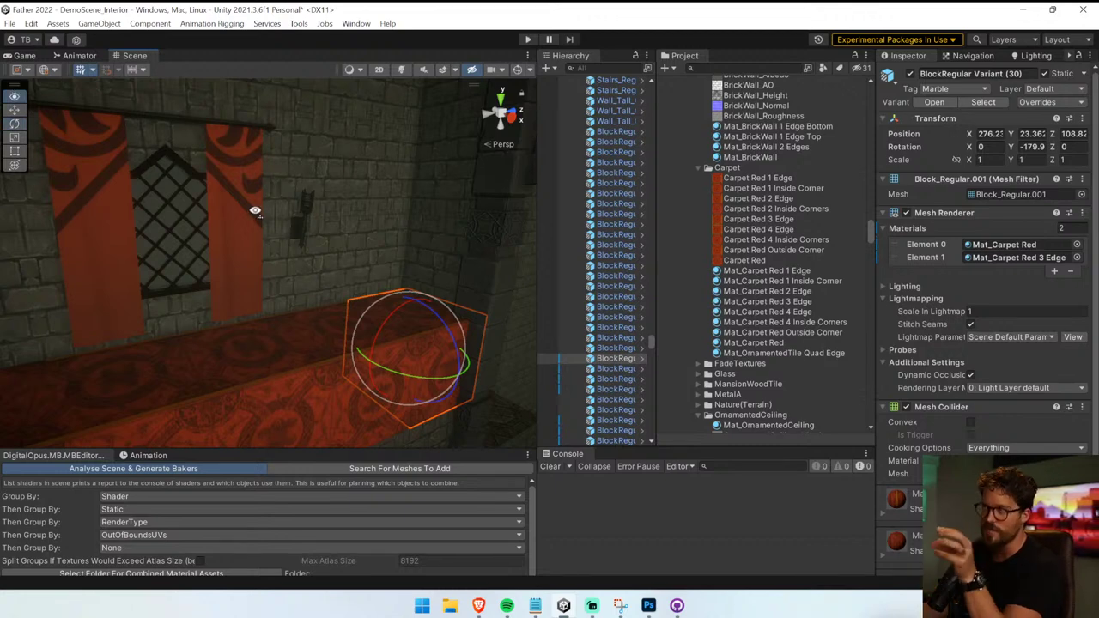
right_click_drag(255, 211, 88, 262)
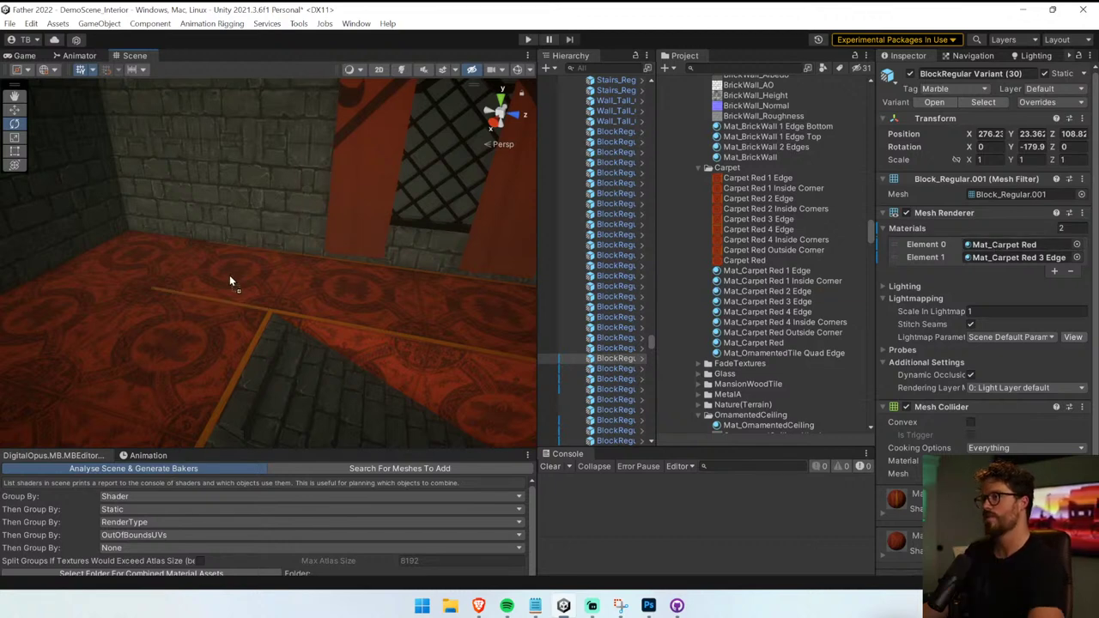
left_click_drag(229, 275, 791, 297)
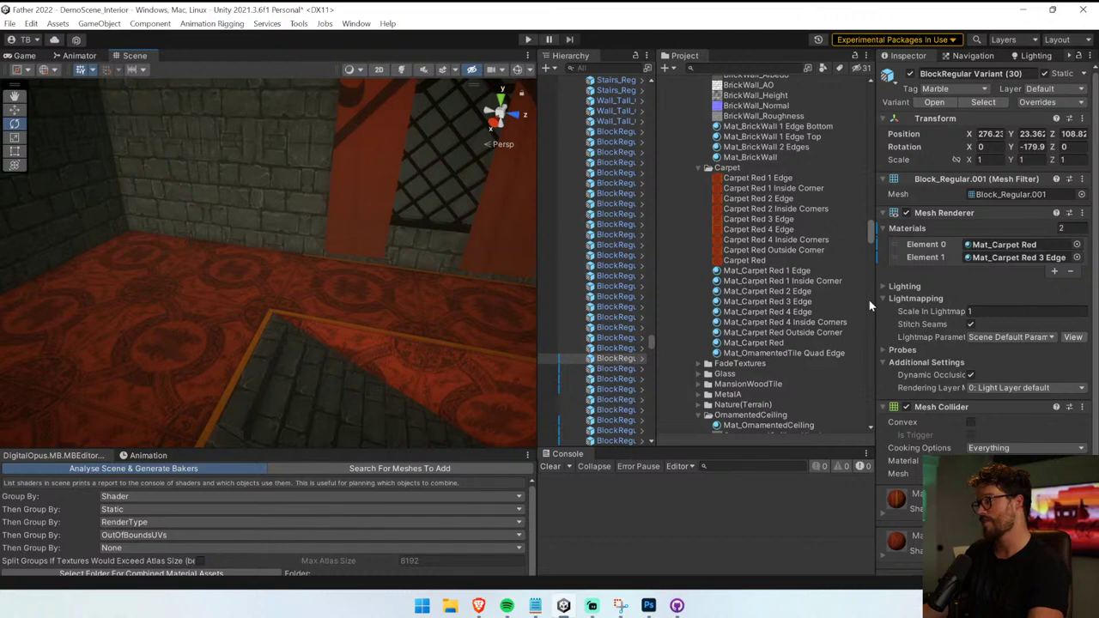
- Open the Carpet Red 1 Inside Corner and Carpet Red 1 Edge textures in Photoshop and bring the inside-corner document to the front
left_click(845, 272)
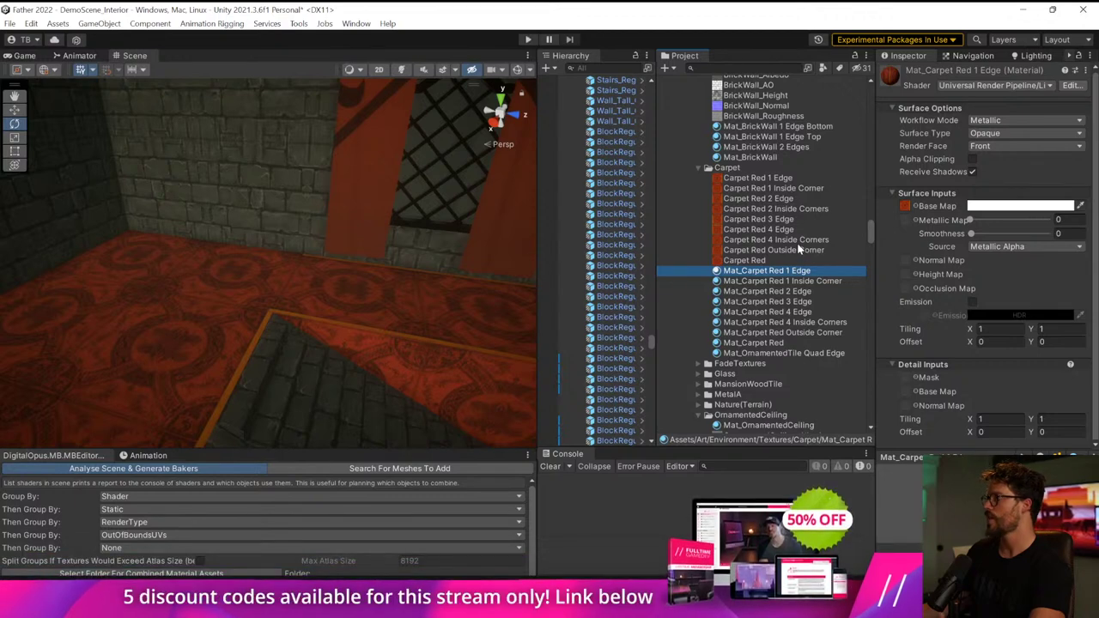
double_click(800, 189)
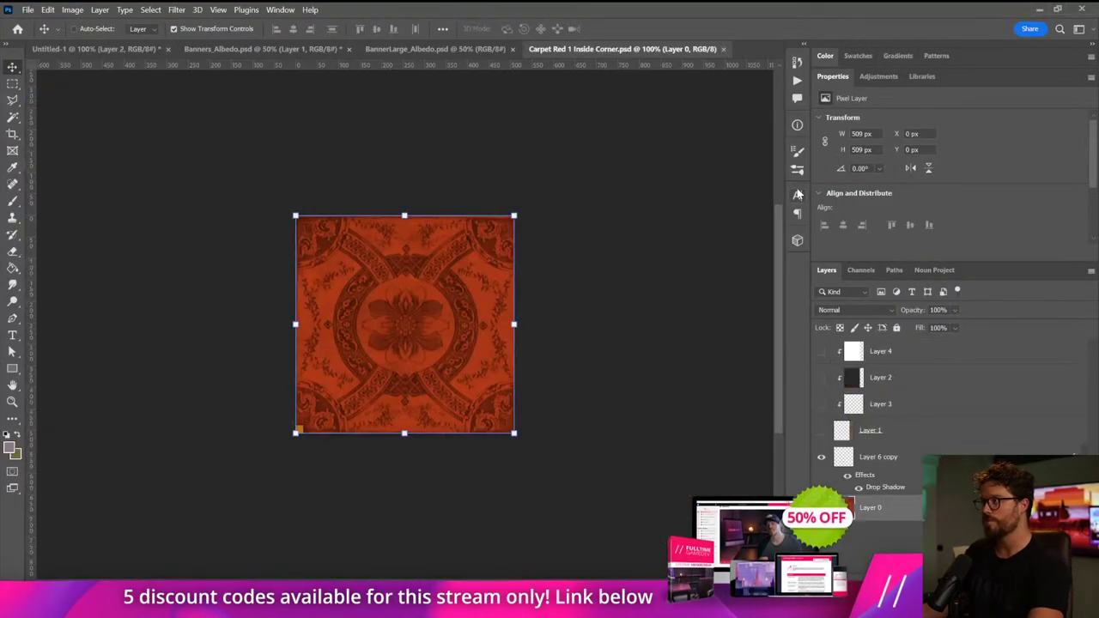
key("alt+Tab")
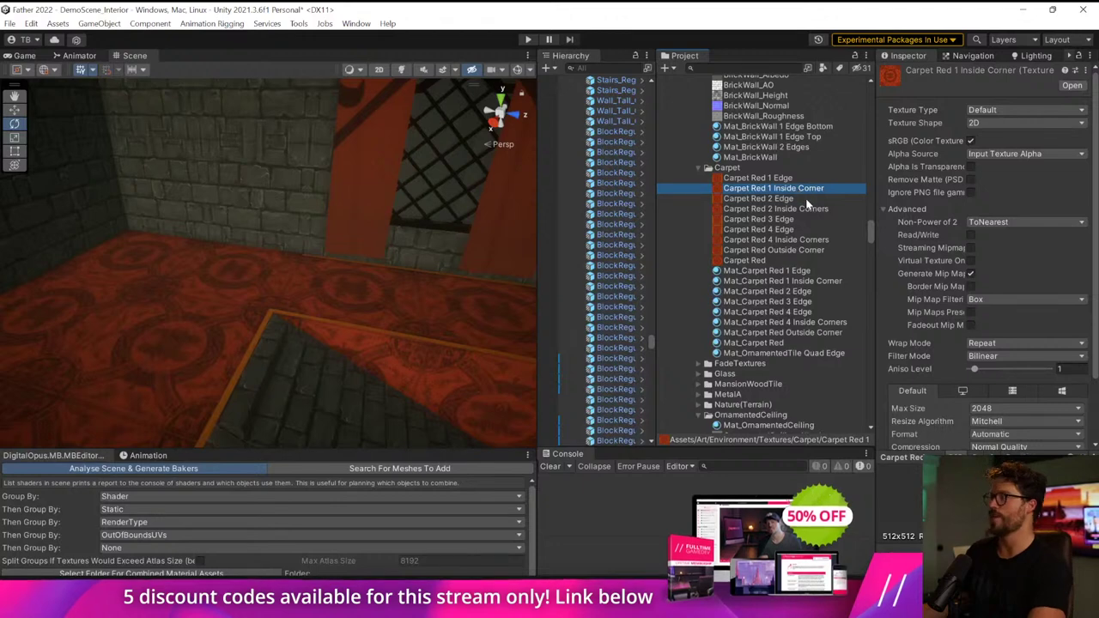
double_click(788, 179)
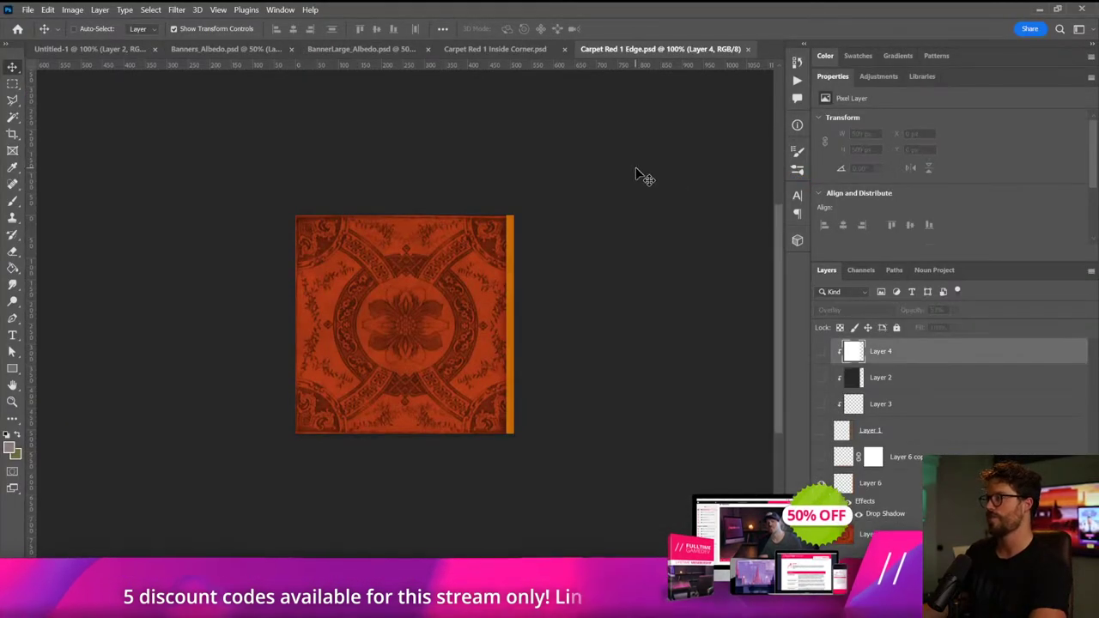
left_click(495, 49)
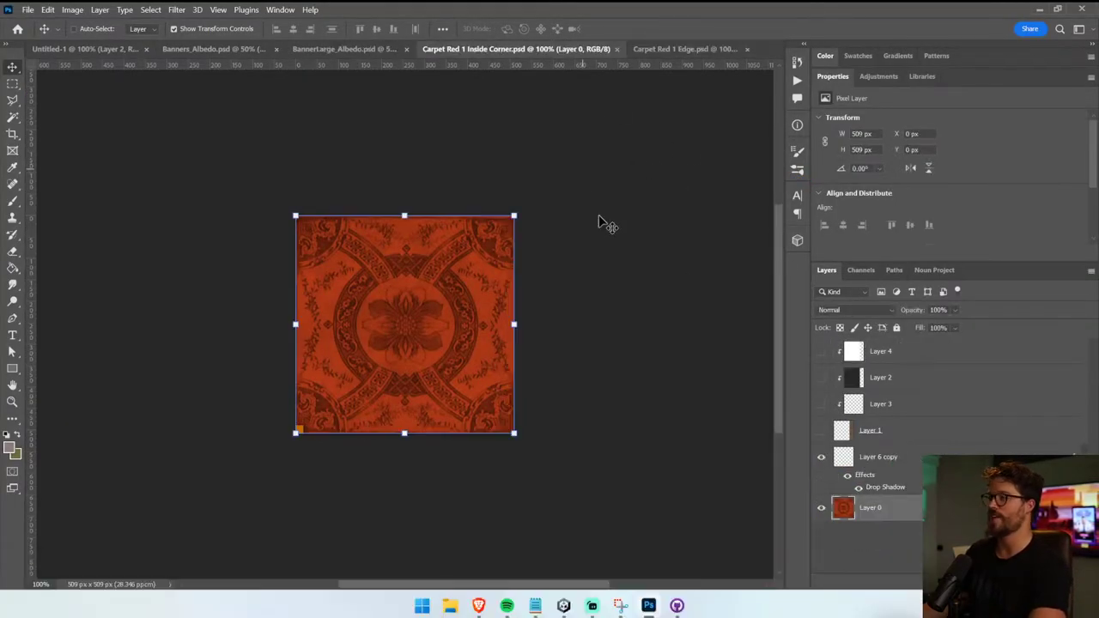
- Duplicate the gold corner layer, Layer 6 copy, into the Carpet Red 1 Edge.psd document
left_click(884, 457)
right_click(885, 457)
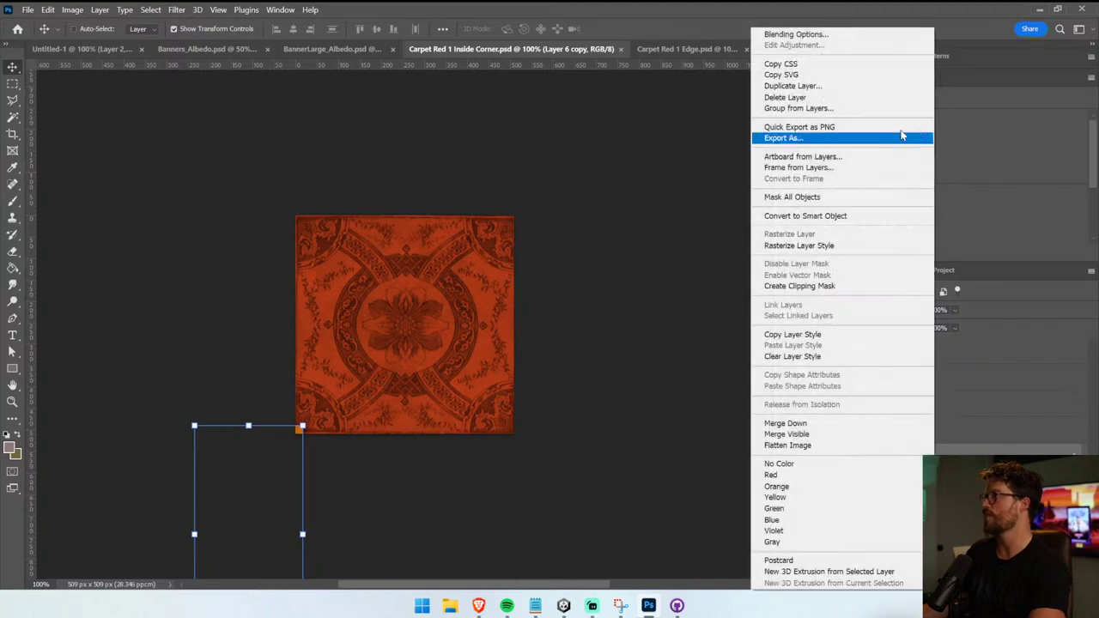
left_click(789, 86)
left_click(492, 216)
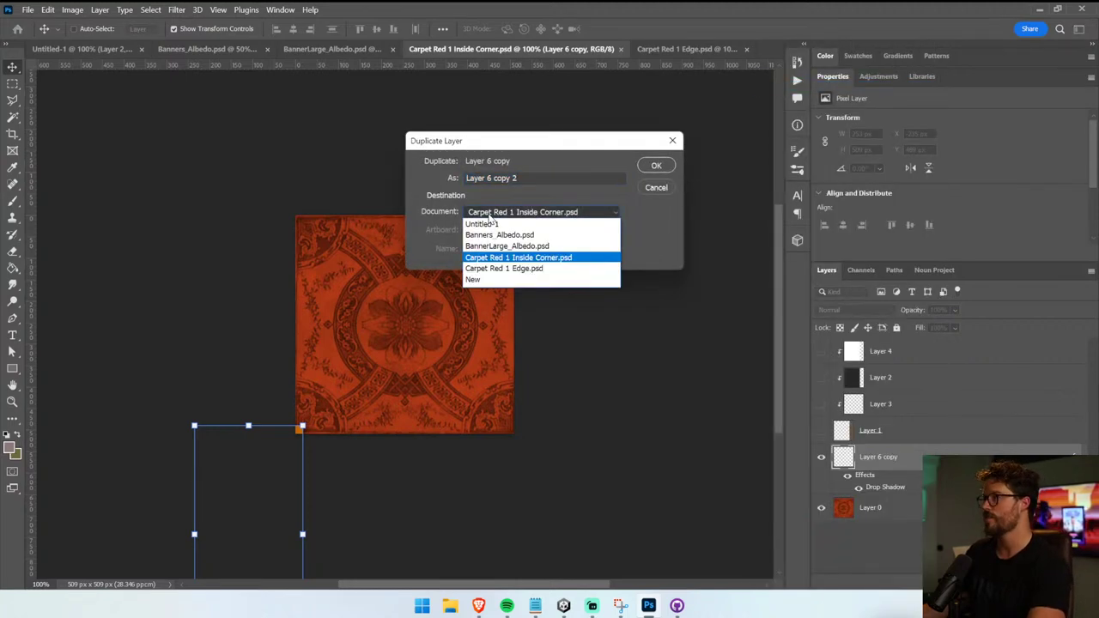
left_click(518, 273)
left_click(654, 165)
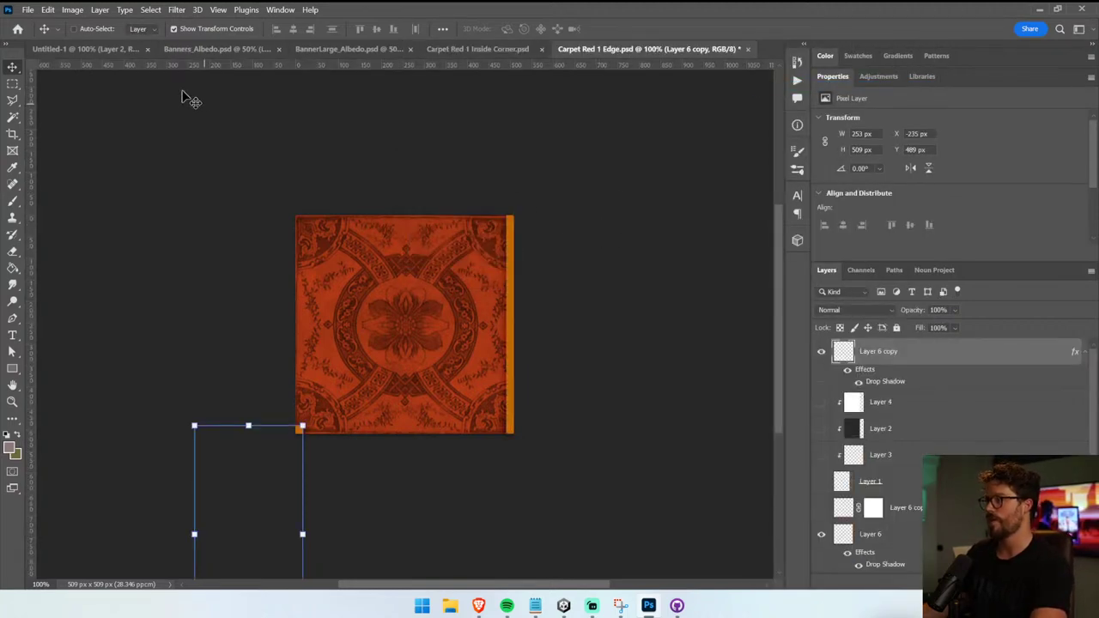
- Save the combined texture in the Carpet folder as a new PSD named Carpet Red 1 Edge 1 Inside Corner
left_click(34, 9)
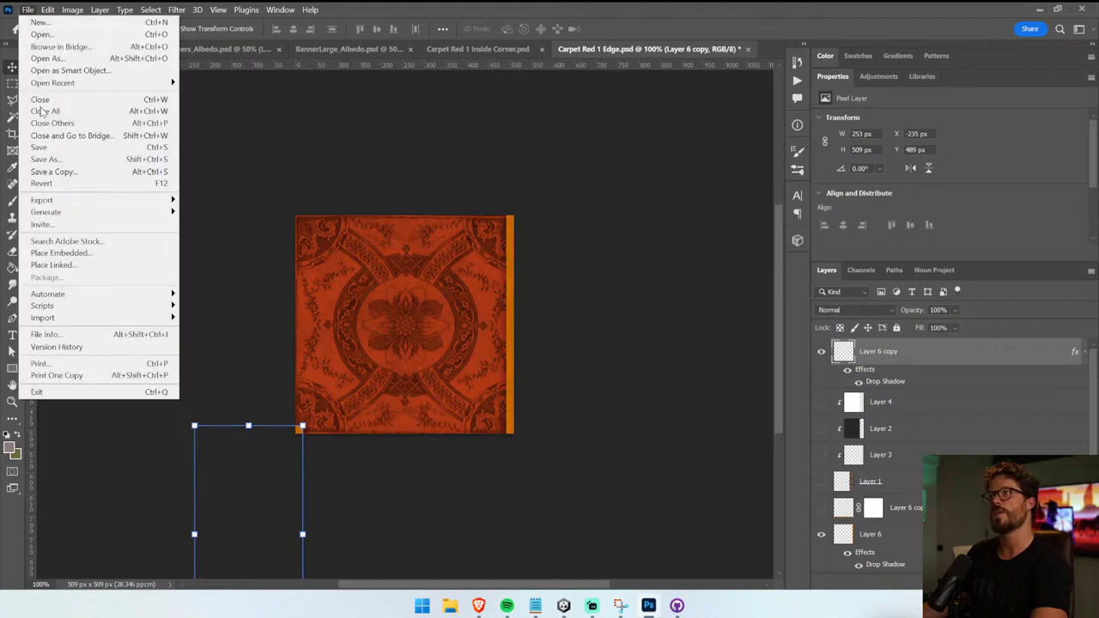
left_click(52, 158)
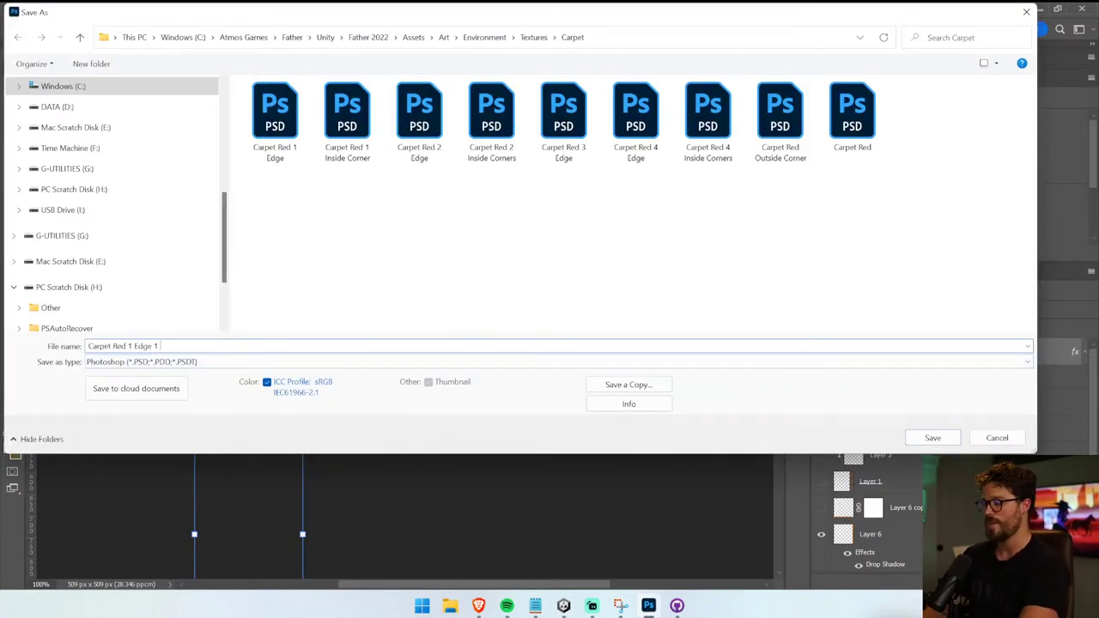
key("Return")
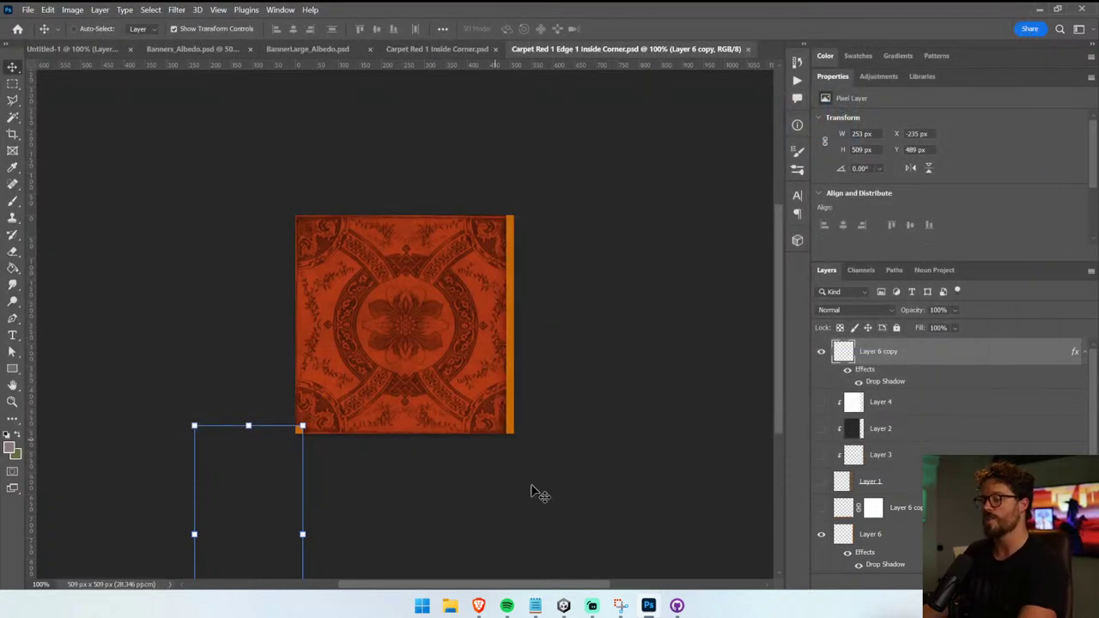
- Return to Unity, duplicate the Mat_Carpet Red 1 Edge material and rename the copy Mat_Carpet Red 1 Edge 1 Inside Corner
left_click(563, 606)
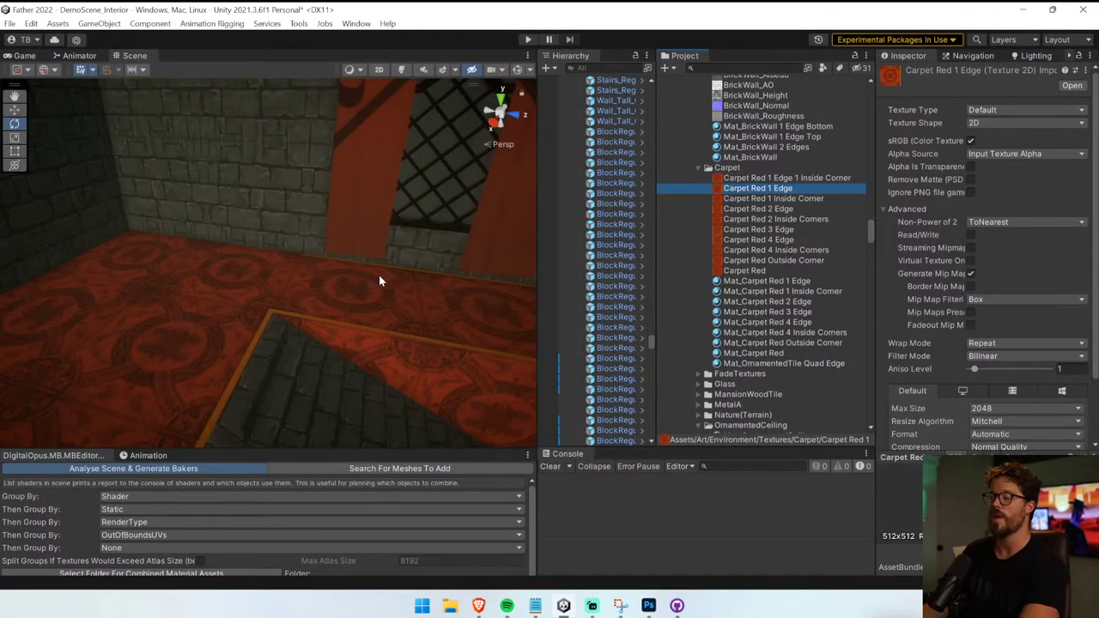
right_click_drag(380, 277, 443, 307)
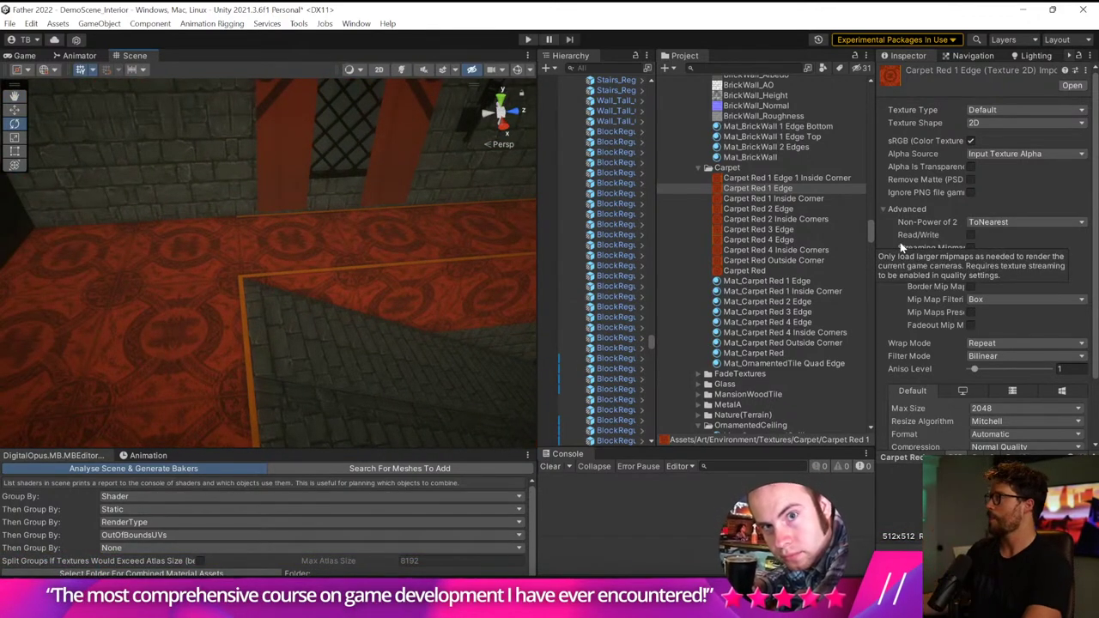
left_click(831, 282)
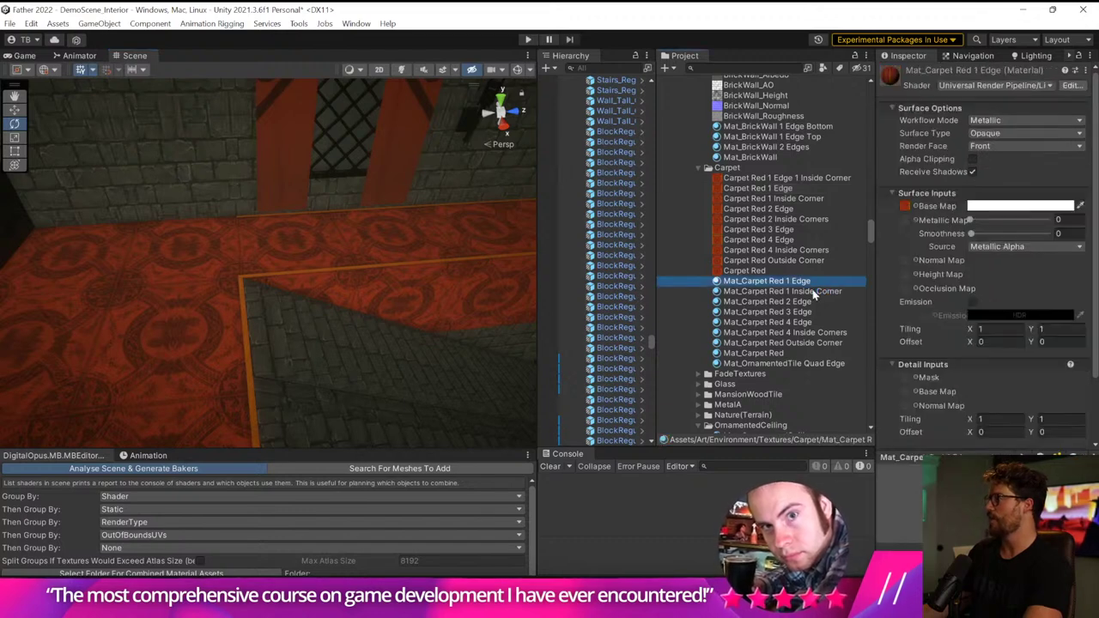
key("ctrl+d")
left_click(816, 281)
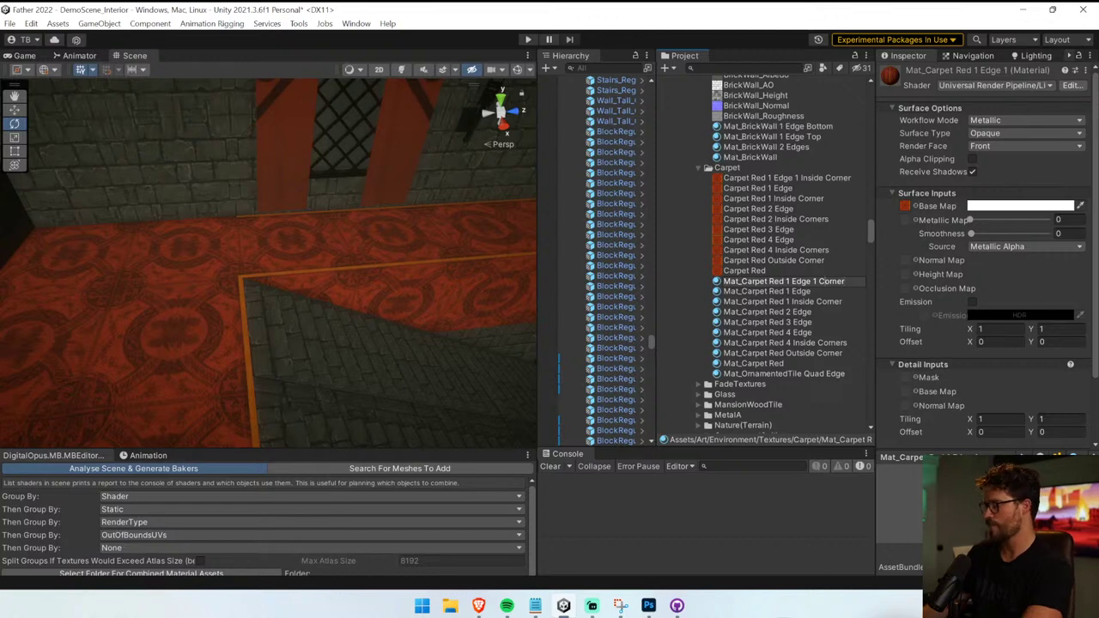
type("de")
key("Return")
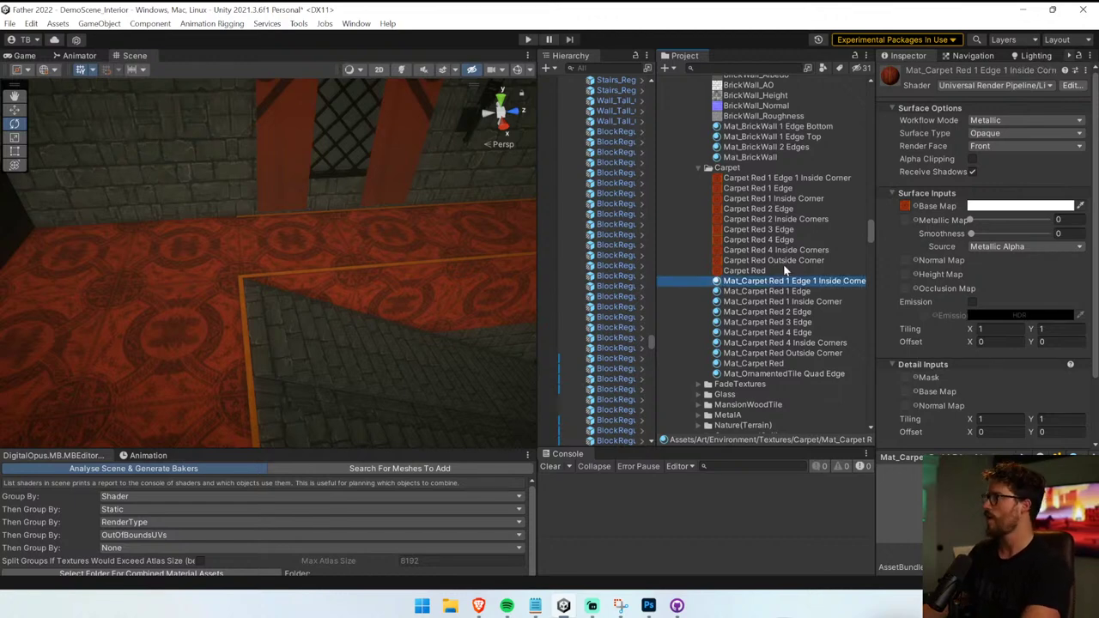
- Assign the Carpet Red 1 Edge 1 Inside Corner texture as the new material's base map and apply the material at the stairwell corner
left_click_drag(807, 178, 904, 209)
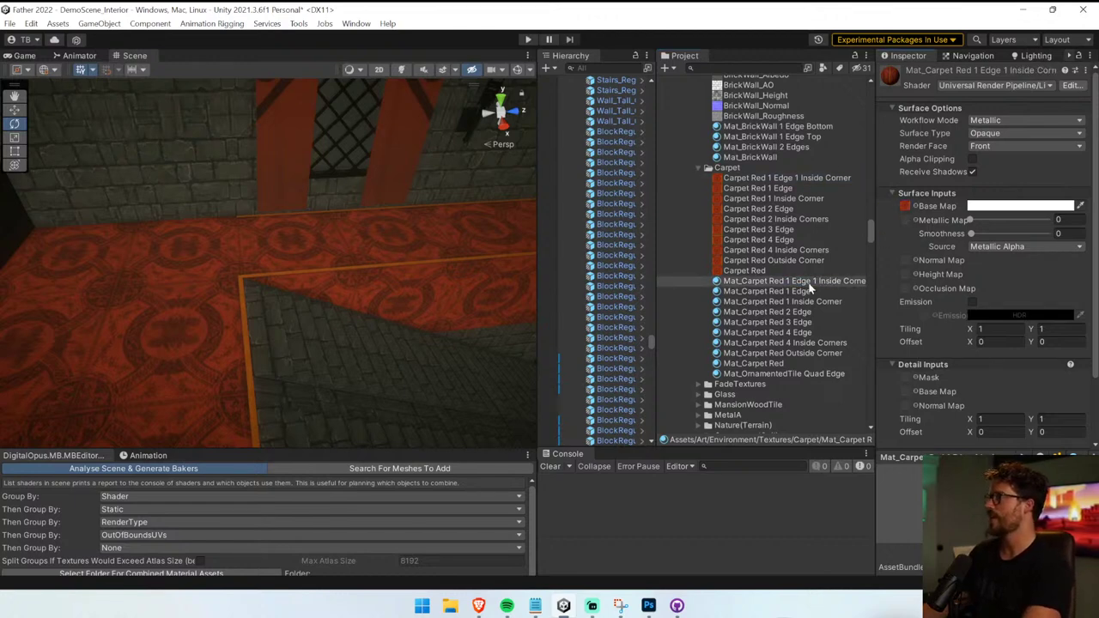
right_click_drag(253, 287, 509, 333)
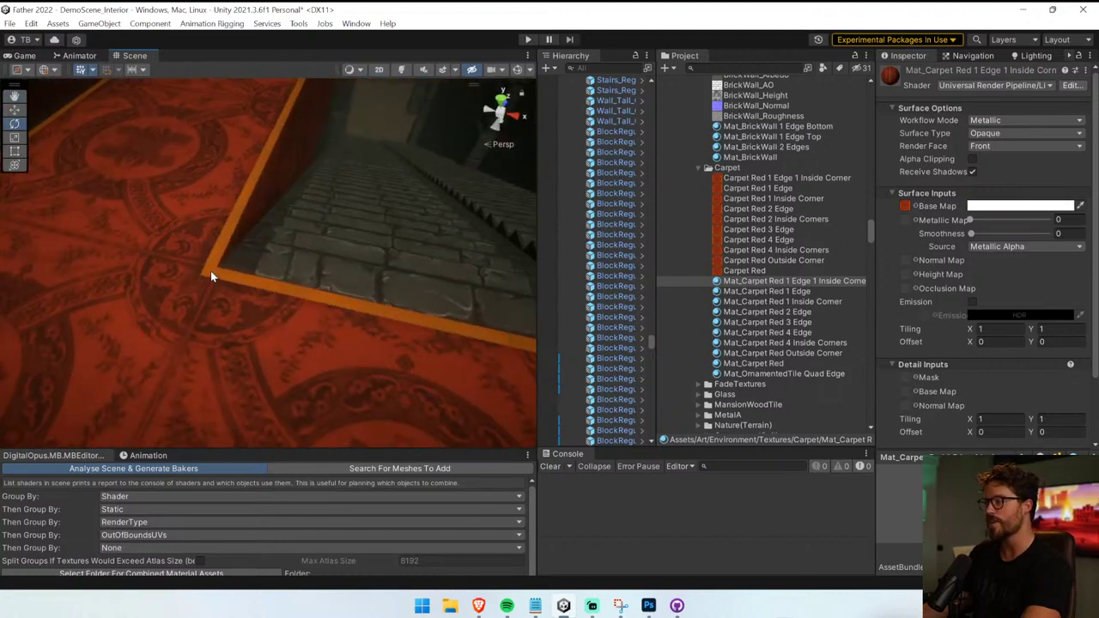
right_click_drag(211, 277, 1009, 329)
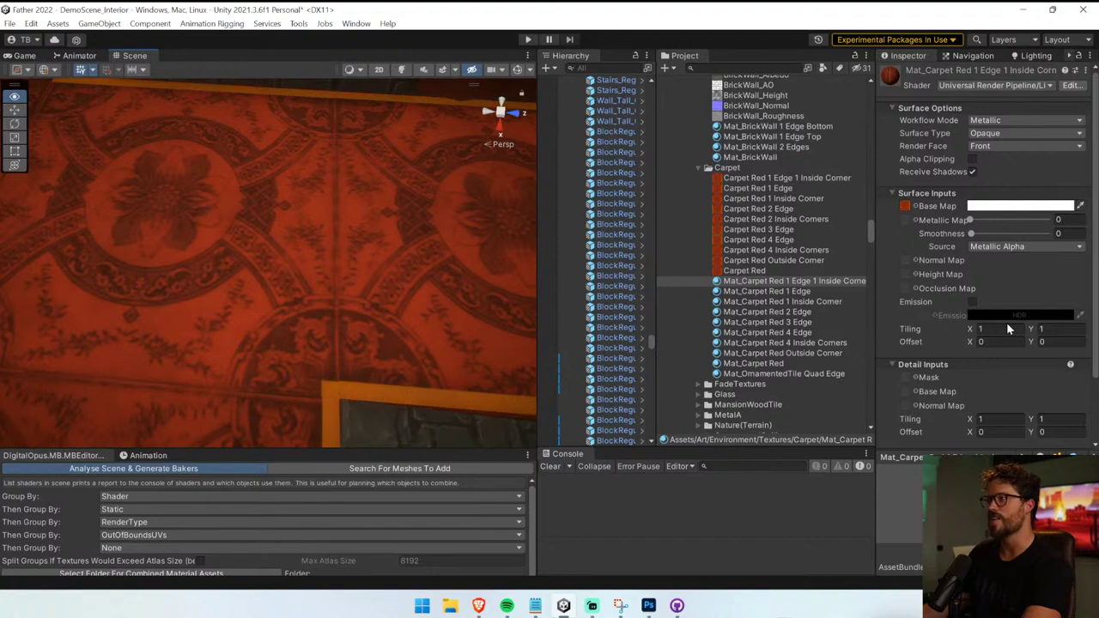
- In Photoshop, nudge Layer 6 copy to X -233 px, Y 488 px and save, checking the trim corner's alignment in Unity
key("alt+Tab")
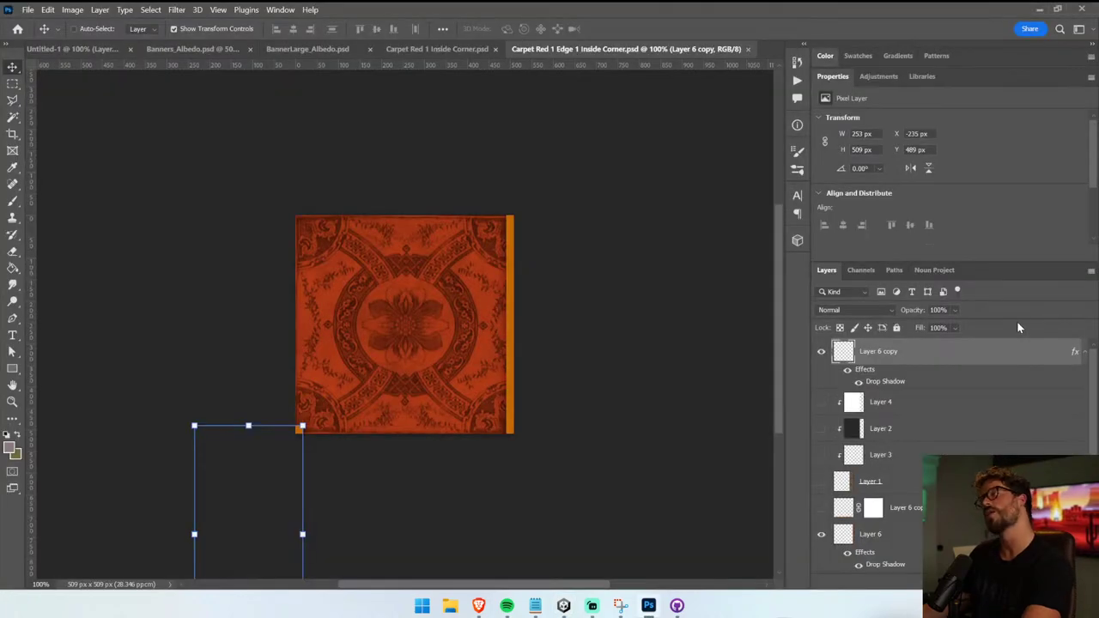
key("alt+Tab")
key("alt+Tab")
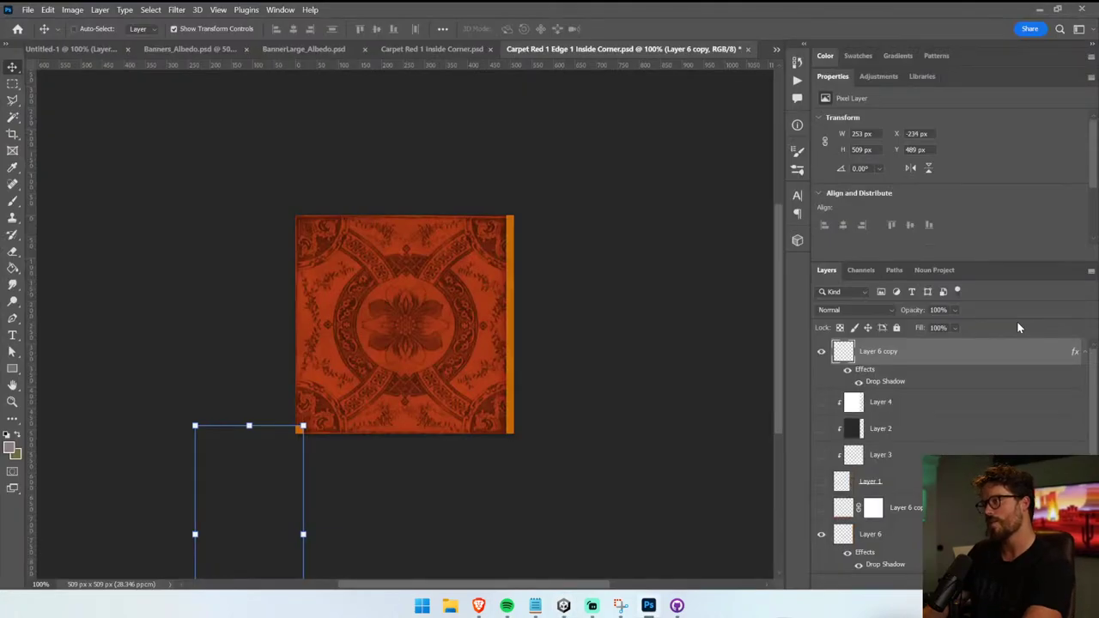
key("alt+Tab")
key("alt+Tab")
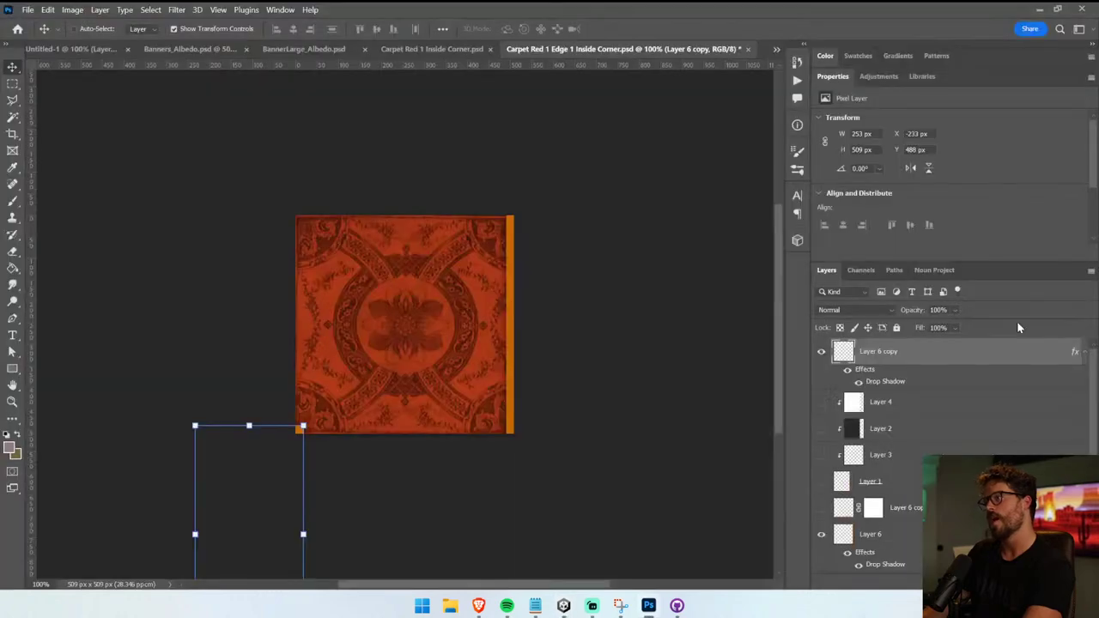
key("ctrl+s")
key("alt+Tab")
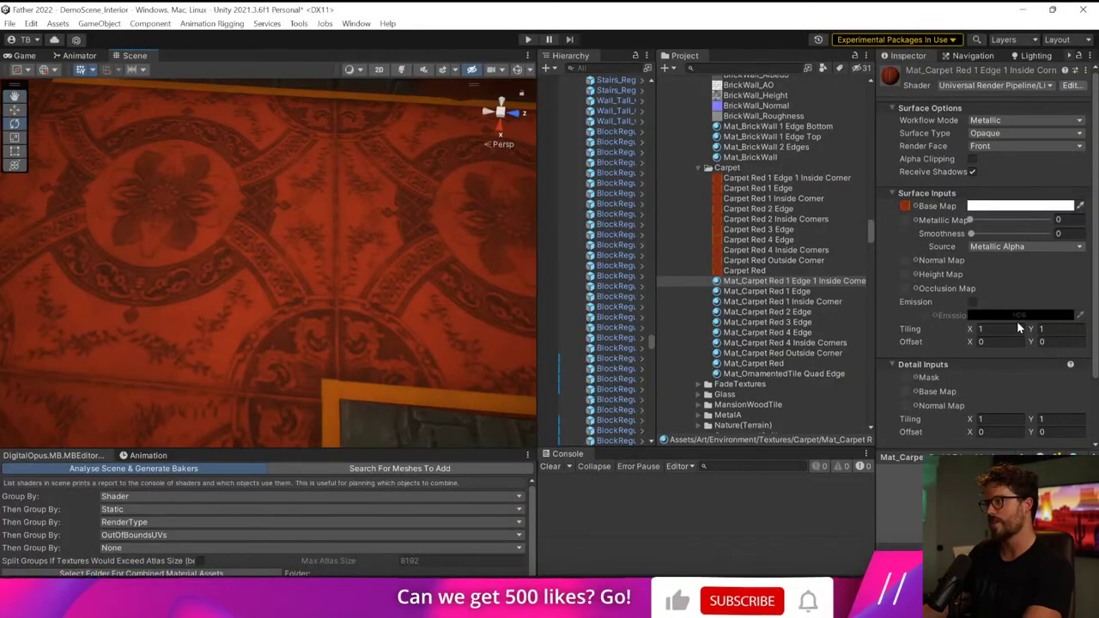
key("alt+Tab")
key("ctrl+s")
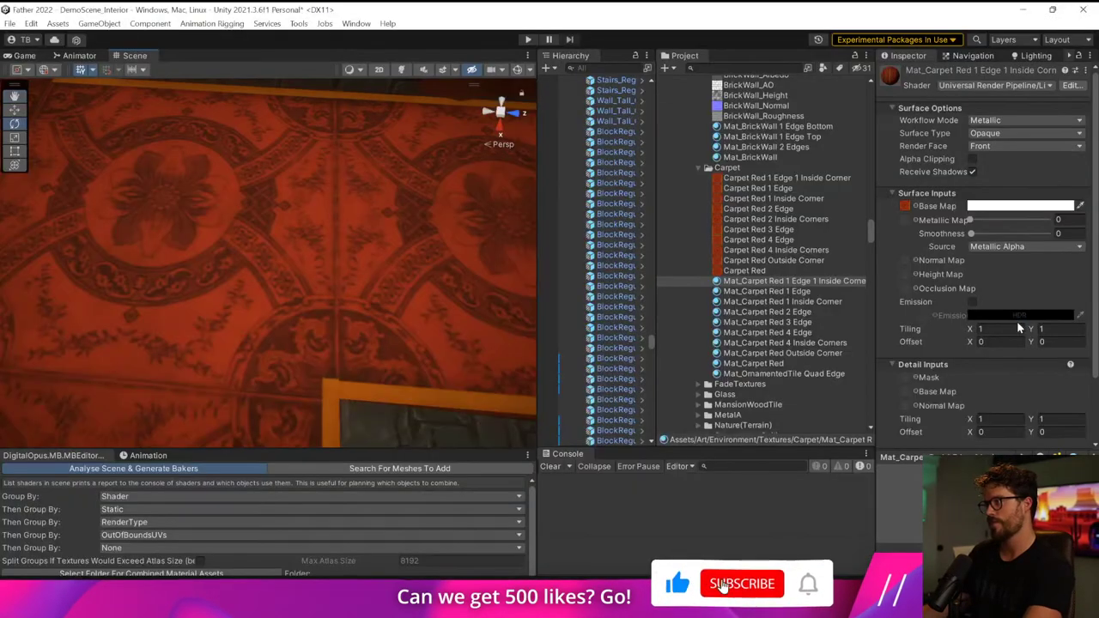
- In Photoshop, nudge Layer 6 copy to X -232 px, Y 490 px, saving the texture and checking the corner trim in Unity
key("alt+Tab")
key("alt+Tab")
key("ctrl+s")
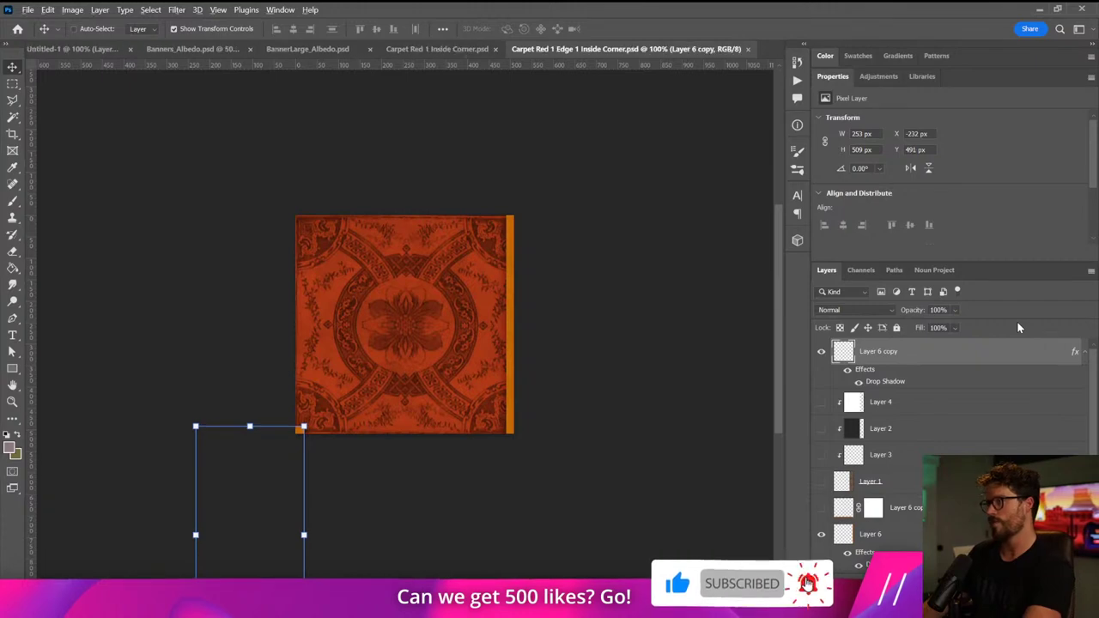
key("alt+Tab")
key("alt+Tab")
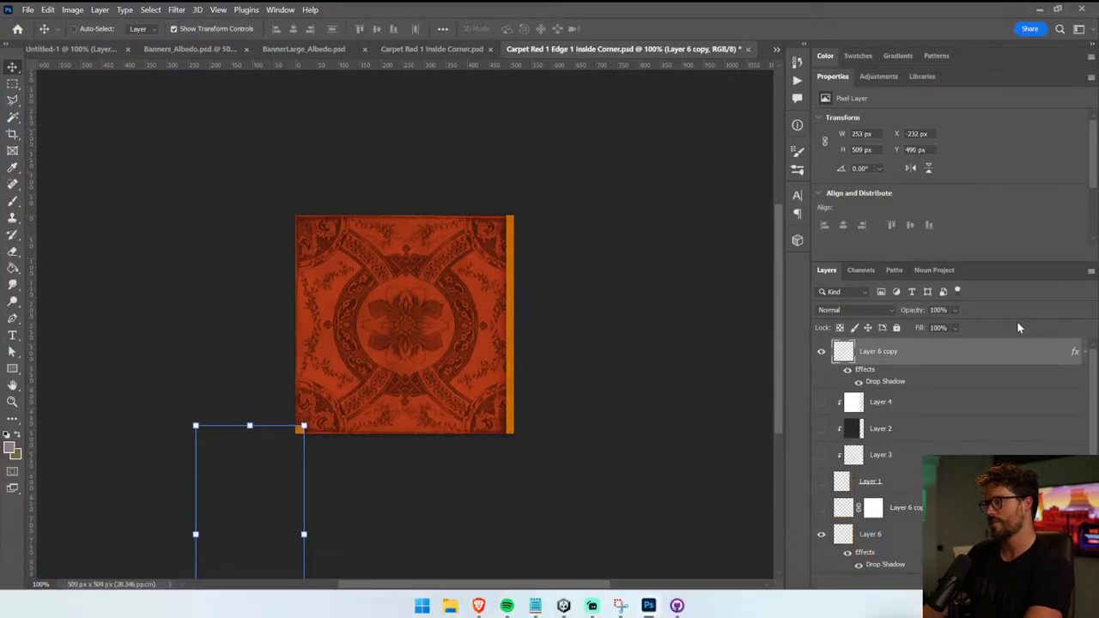
key("ctrl+s")
key("alt+Tab")
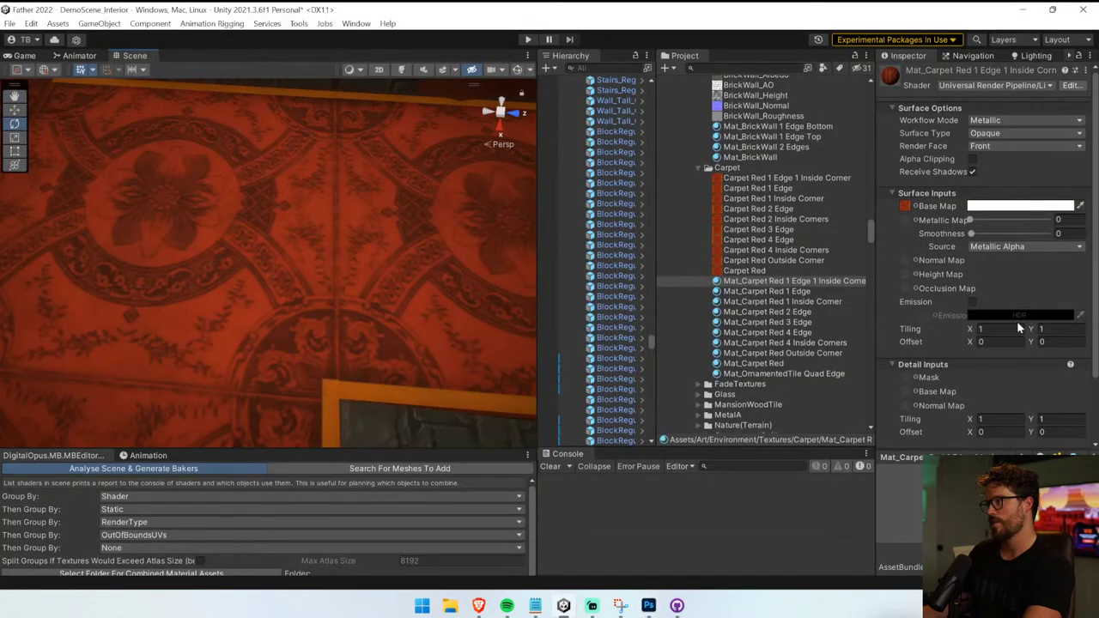
- Nudge Layer 6 copy one pixel to the left, save the texture and recheck the corner trim in Unity
key("alt+Tab")
key("Left")
key("ctrl+s")
key("alt+Tab")
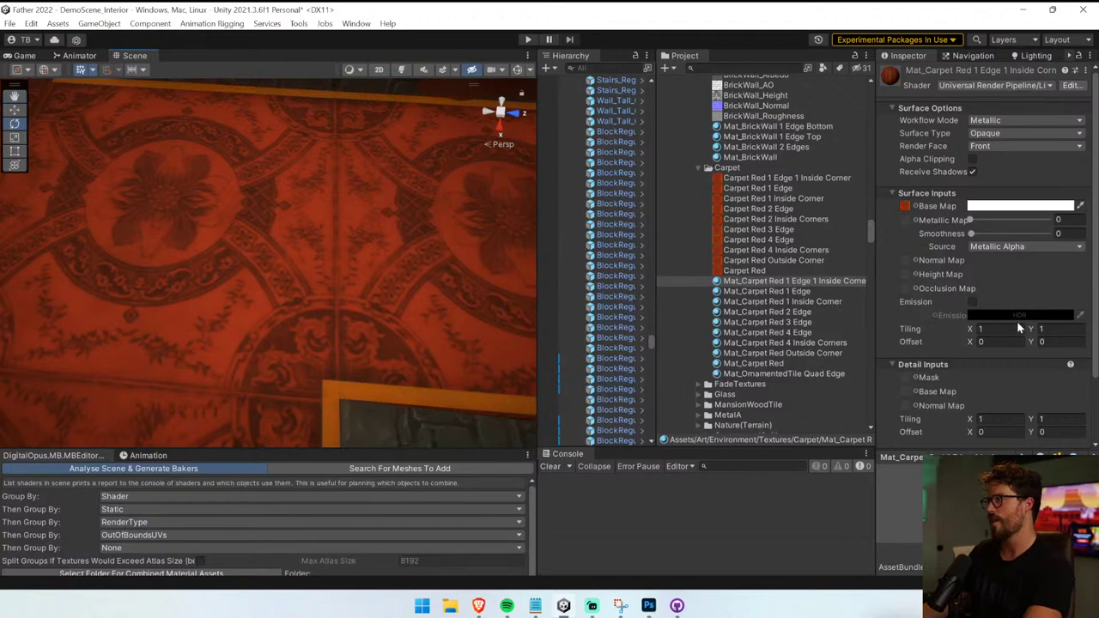
- Apply Mat_Carpet Red Outside Corner to the floor tile in the room's corner and rotate it to 90° on Y so the trim follows the walls
right_click_drag(197, 271, 316, 263)
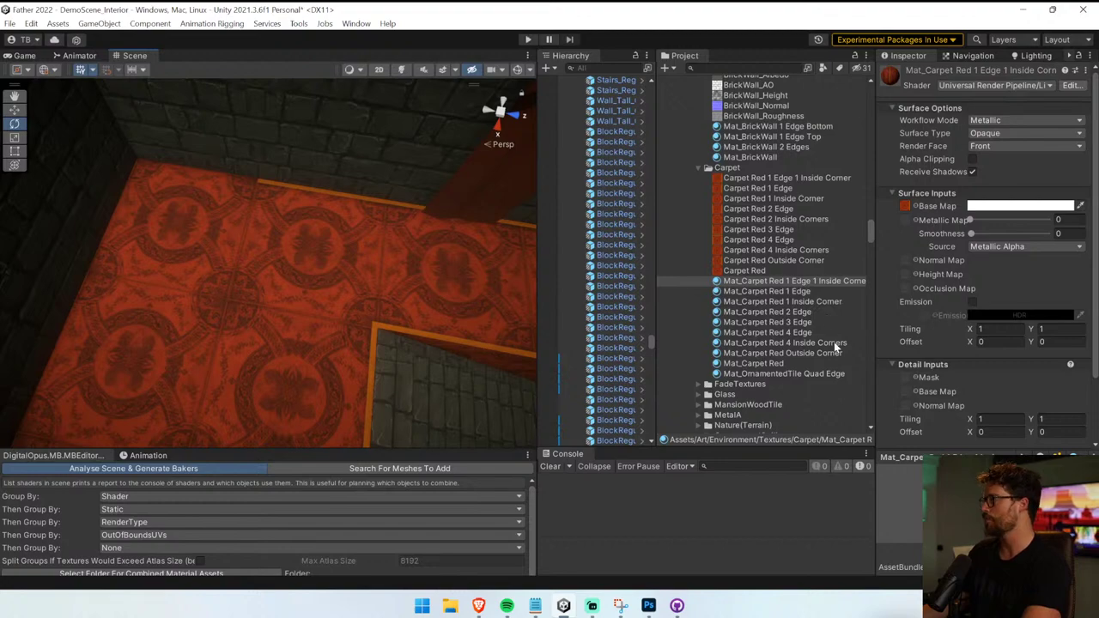
left_click_drag(835, 352, 184, 234)
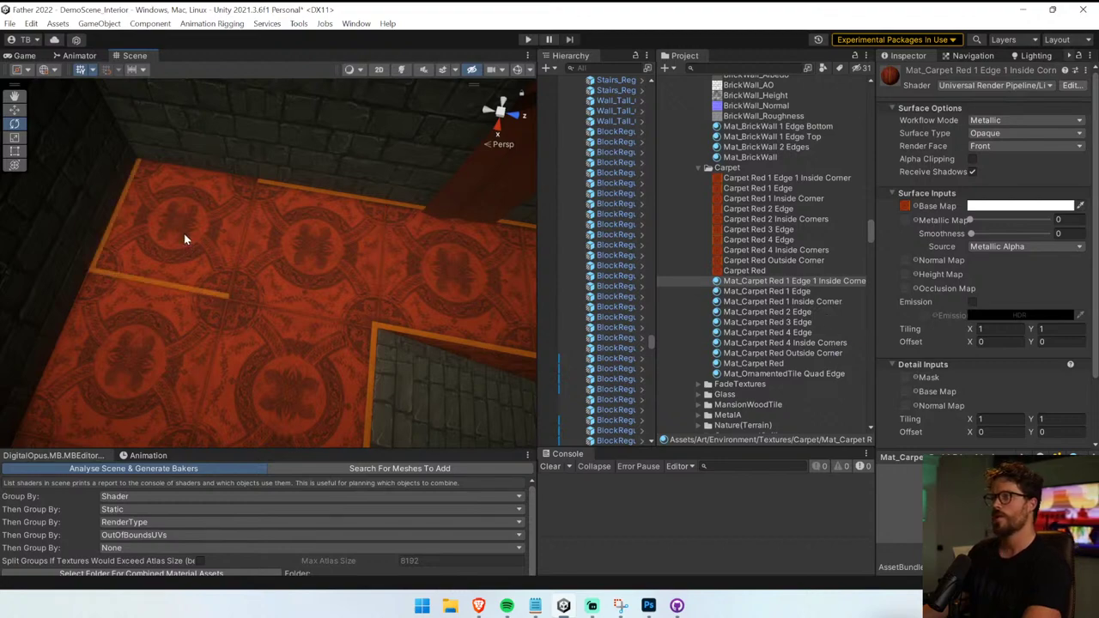
left_click(184, 234)
left_click_drag(207, 269, 116, 292)
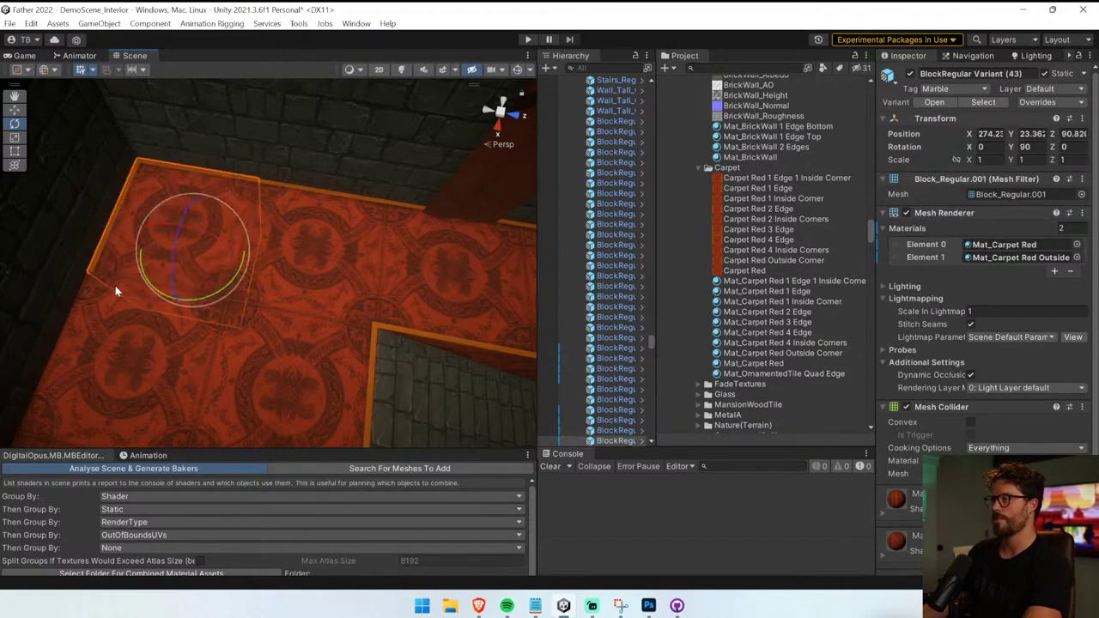
right_click_drag(368, 230, 89, 167)
left_click(362, 264, "shift")
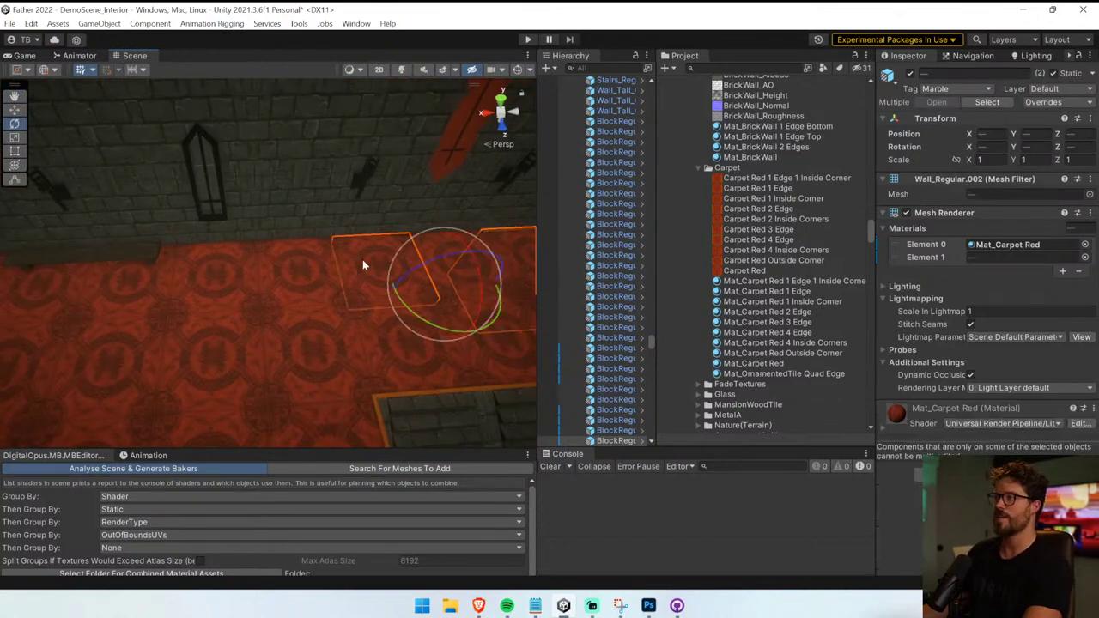
key("w")
left_click(193, 189)
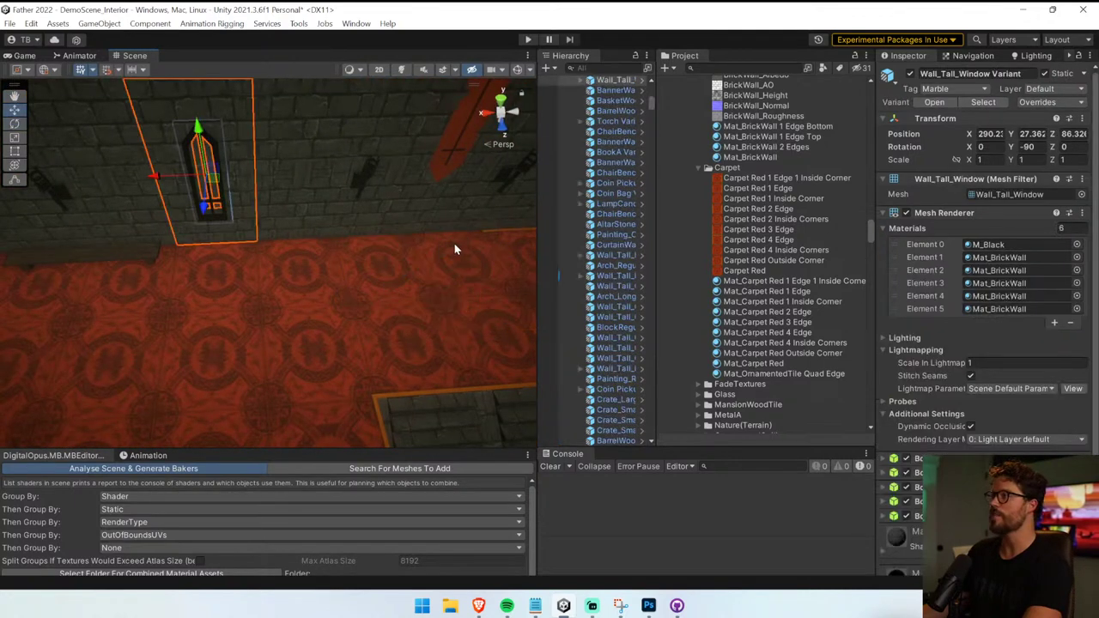
- Select the row of six carpet floor tiles along the window wall and set their Element 0 material to Mat_Carpet Red 1 Edge
left_click(456, 250)
left_click(365, 266, "shift")
left_click(276, 270, "shift")
left_click(184, 275, "shift")
right_click_drag(258, 291, 438, 281)
left_click(209, 266, "shift")
left_click(184, 256, "shift")
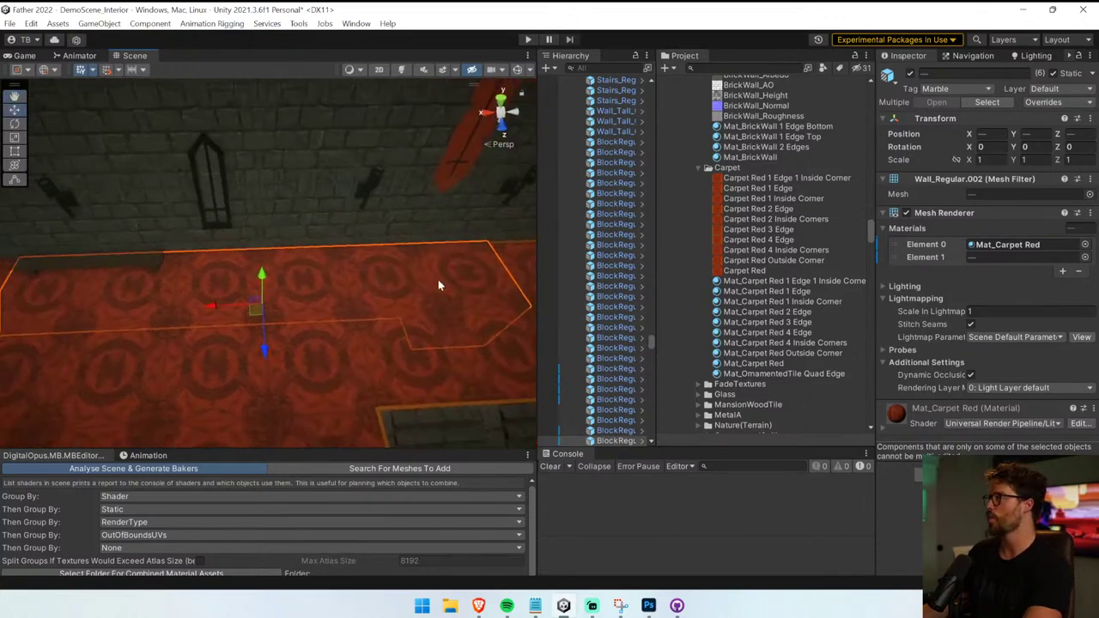
left_click_drag(787, 189, 1054, 247)
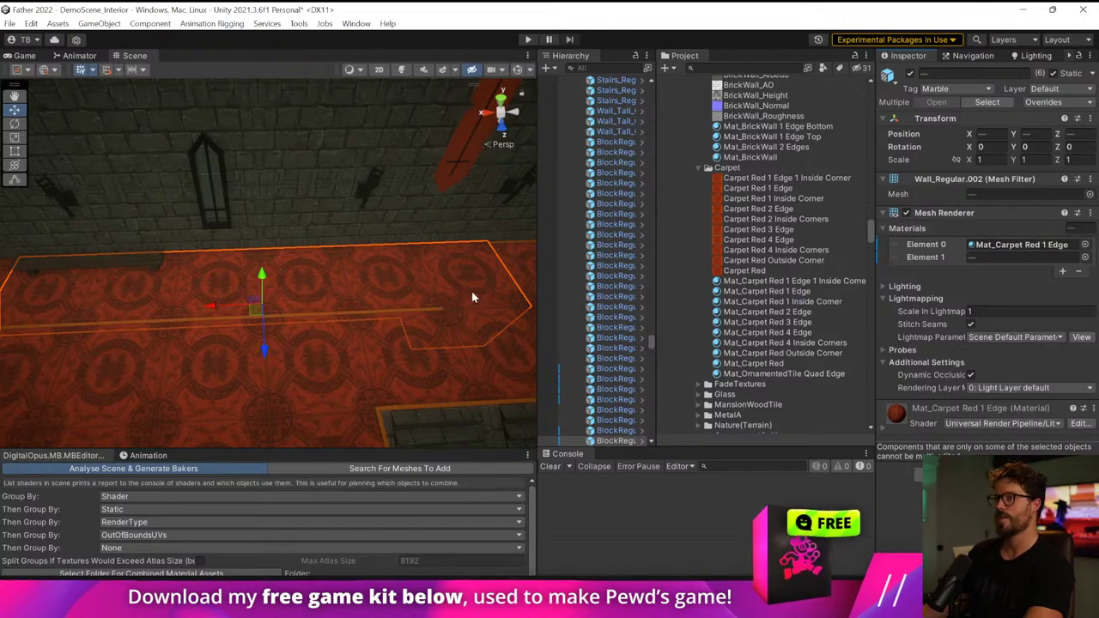
- Rotate the selected row of tiles to -180° on Y and shift it back into place against the window wall
right_click_drag(472, 291, 206, 280)
key("e")
left_click_drag(206, 280, 534, 240)
right_click_drag(59, 143, 79, 240)
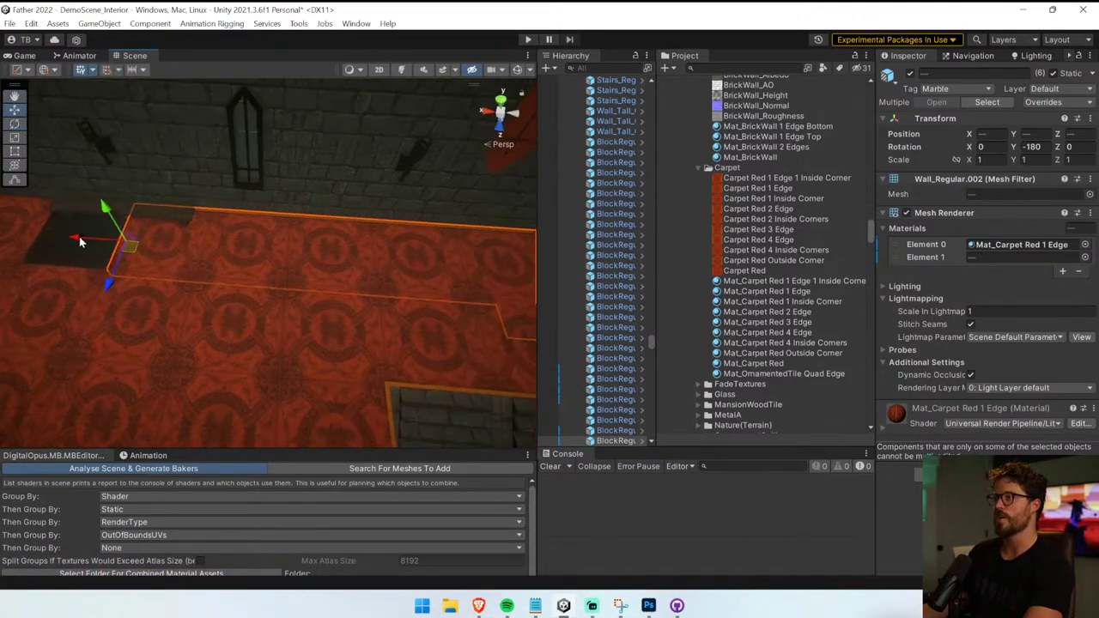
right_click_drag(302, 318, 385, 267)
- Assign Mat_Carpet Red 1 Edge to Element 1 of the floor tile between the bannered wall and the stairwell, and set the handle position to Center
left_click(386, 267)
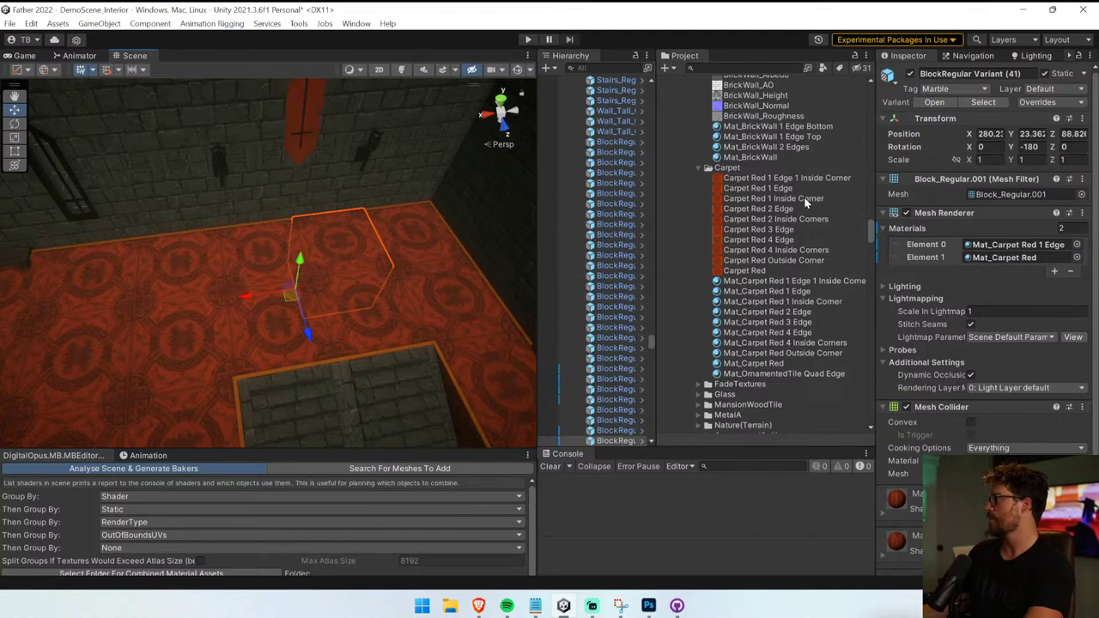
left_click_drag(806, 292, 1017, 256)
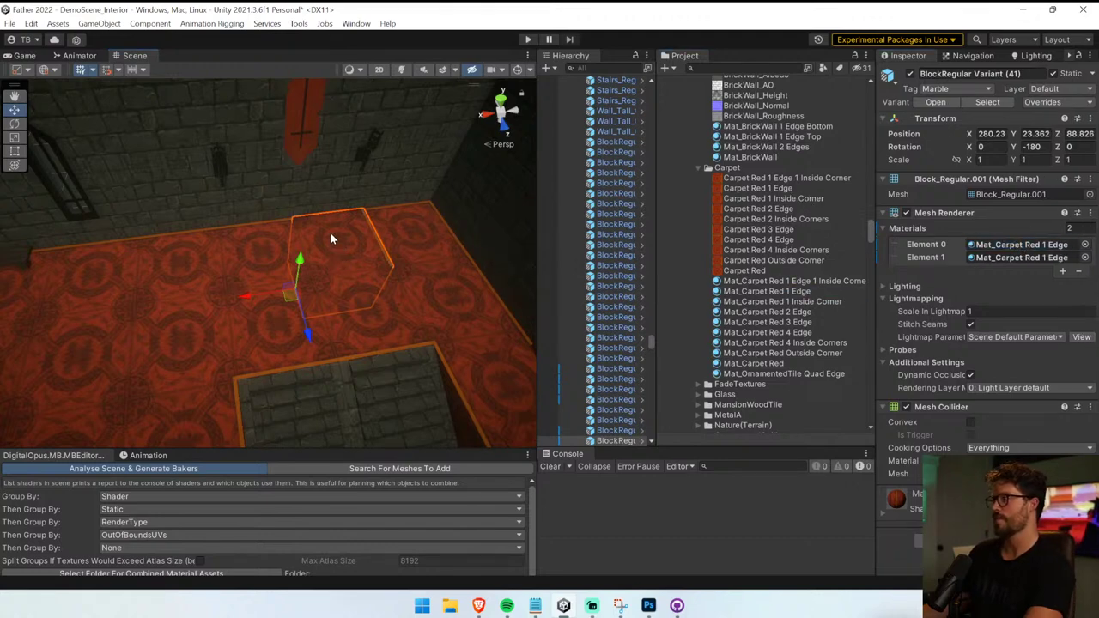
left_click(14, 123)
left_click_drag(309, 339, 405, 352)
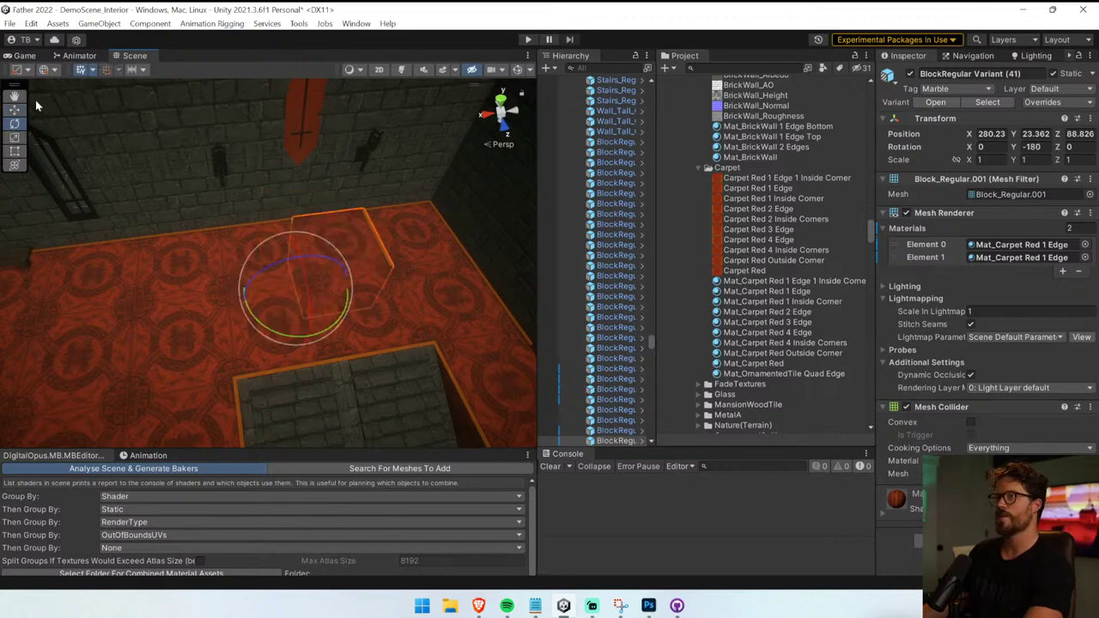
left_click(21, 70)
left_click(35, 86)
left_click_drag(300, 296, 49, 282)
- Delete the Materials folder from inside the Carpet textures folder
left_click(455, 357)
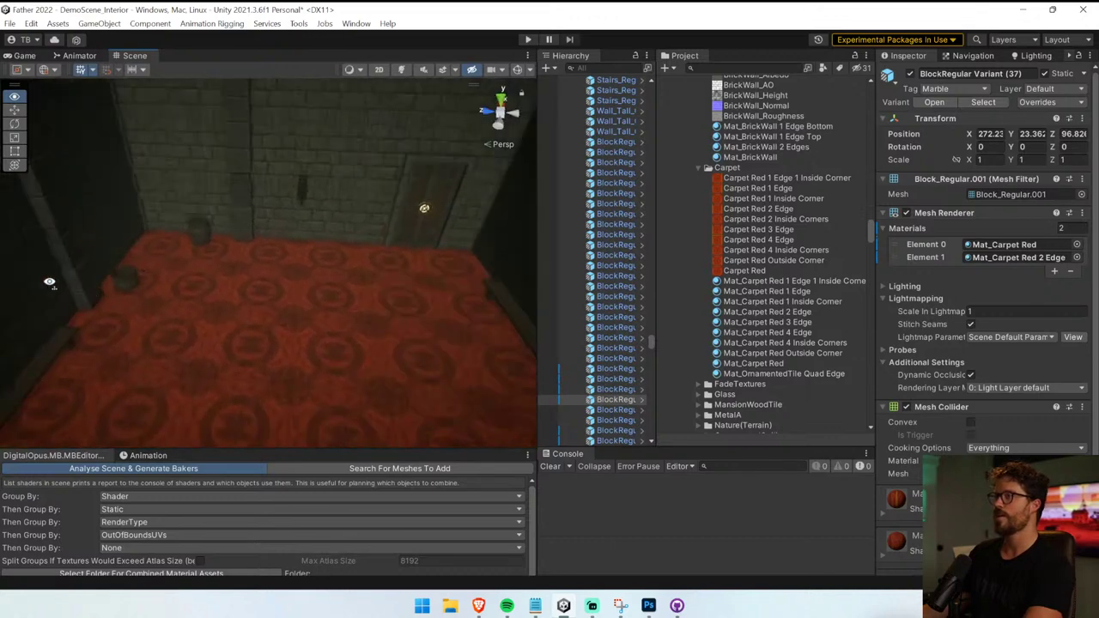
right_click_drag(49, 282, 829, 356)
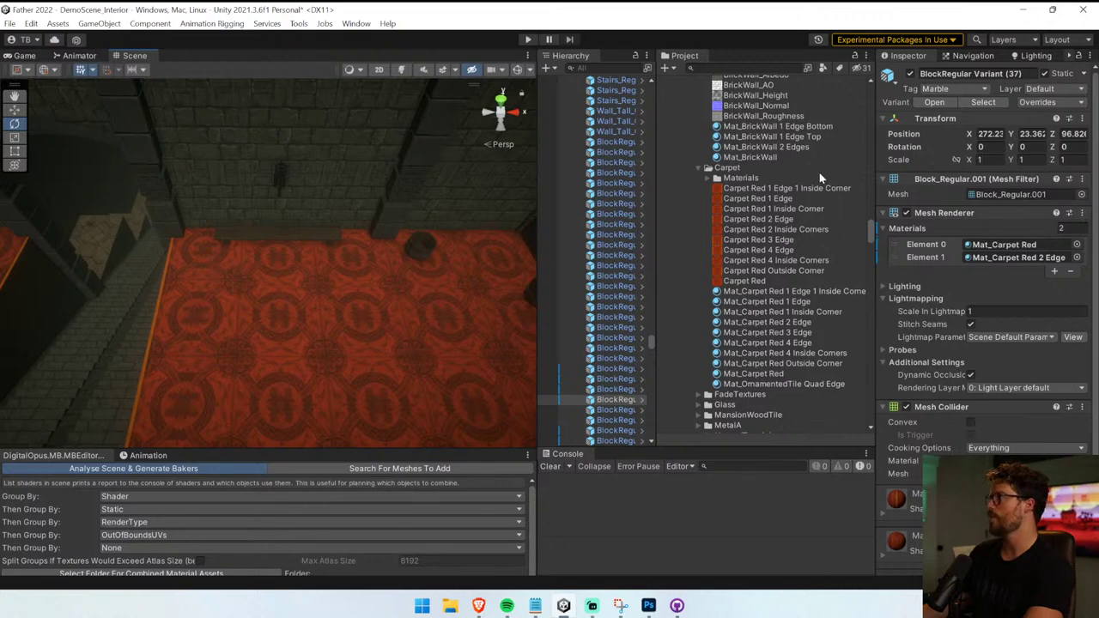
left_click(819, 175)
key("Delete")
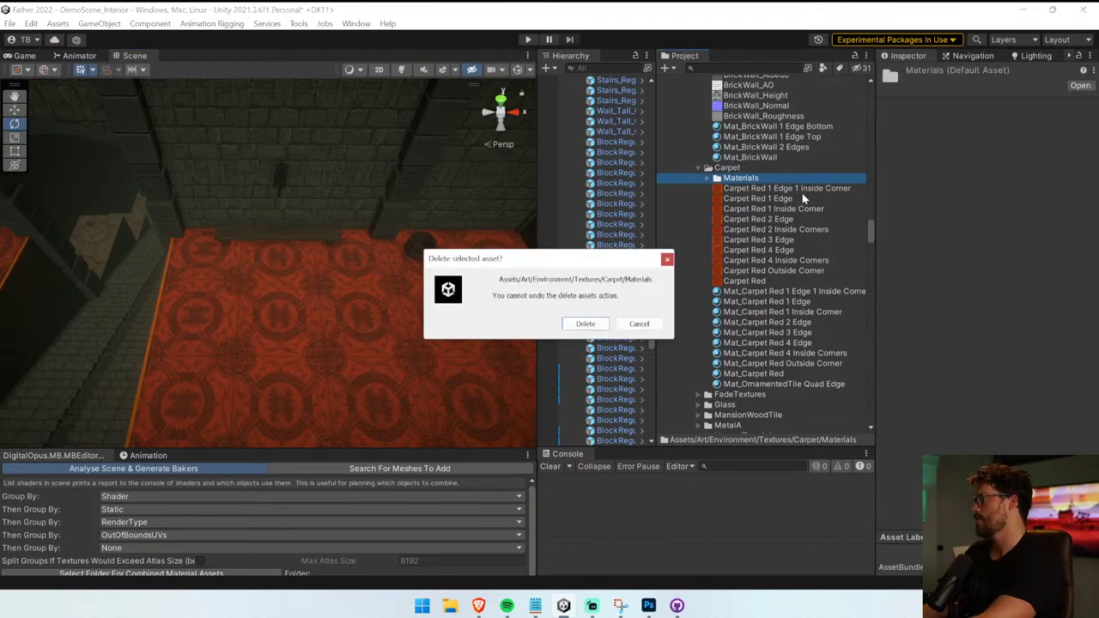
left_click(605, 327)
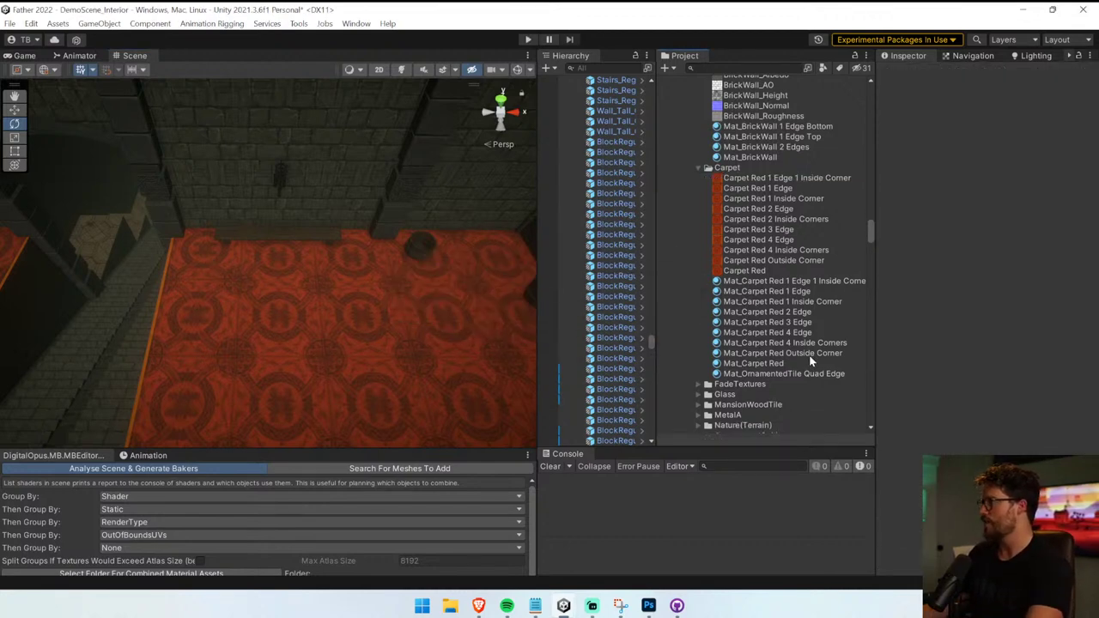
- Give the corner floor tile beside the stairs the Mat_Carpet Red Outside Corner material and orient it at -180° on Y
left_click(204, 271)
left_click_drag(246, 303, 303, 294)
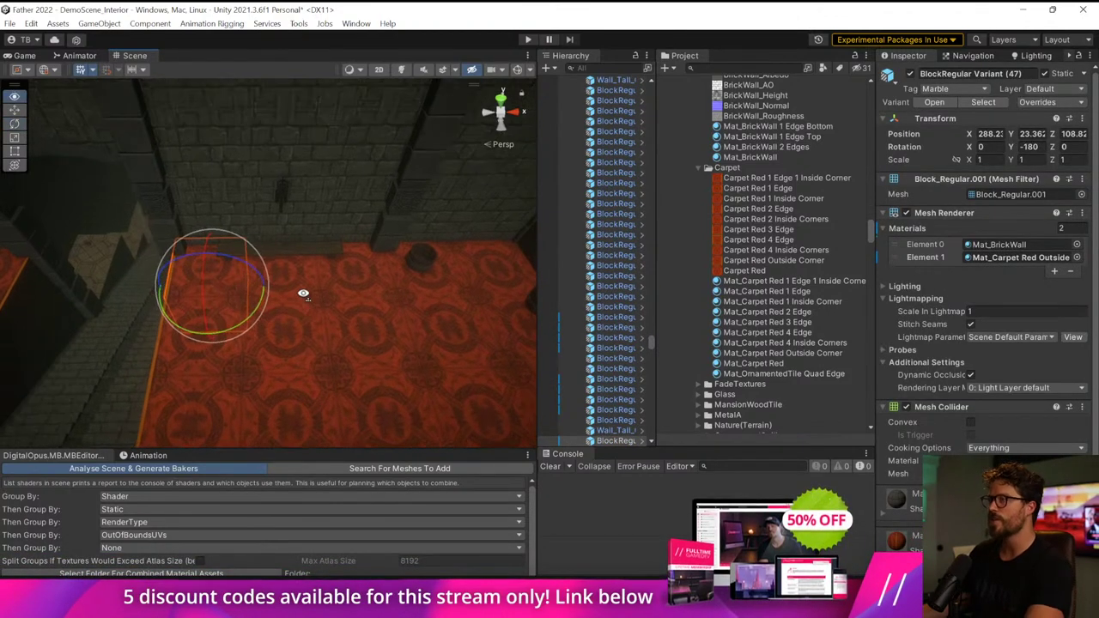
right_click_drag(303, 294, 569, 308)
key("w")
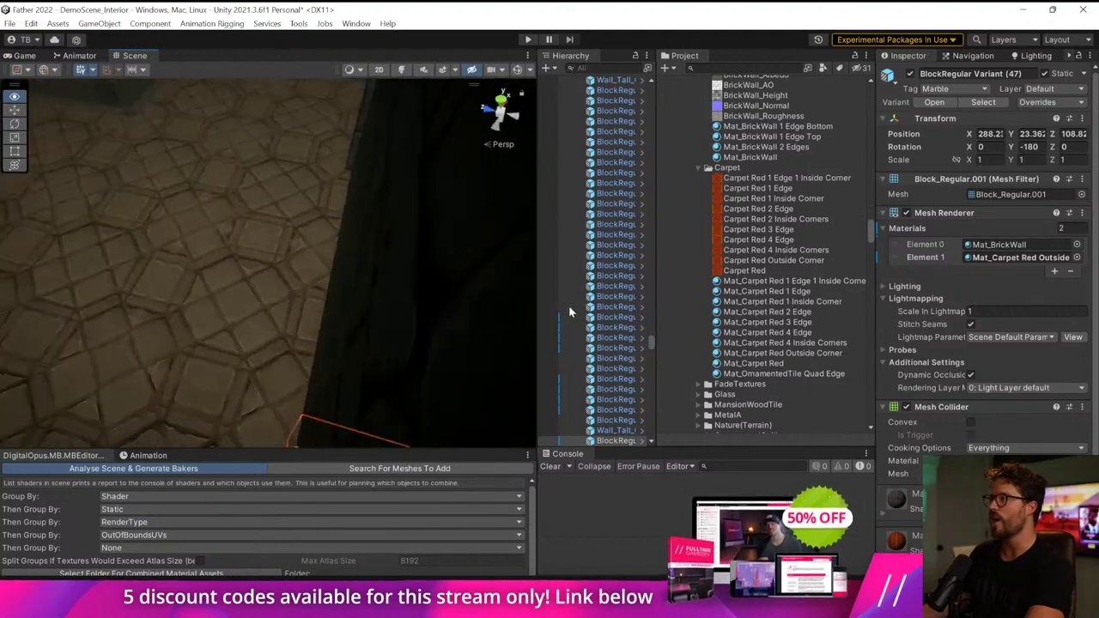
left_click_drag(568, 312, 603, 339, "alt")
right_click_drag(637, 324, 392, 366)
left_click(328, 335)
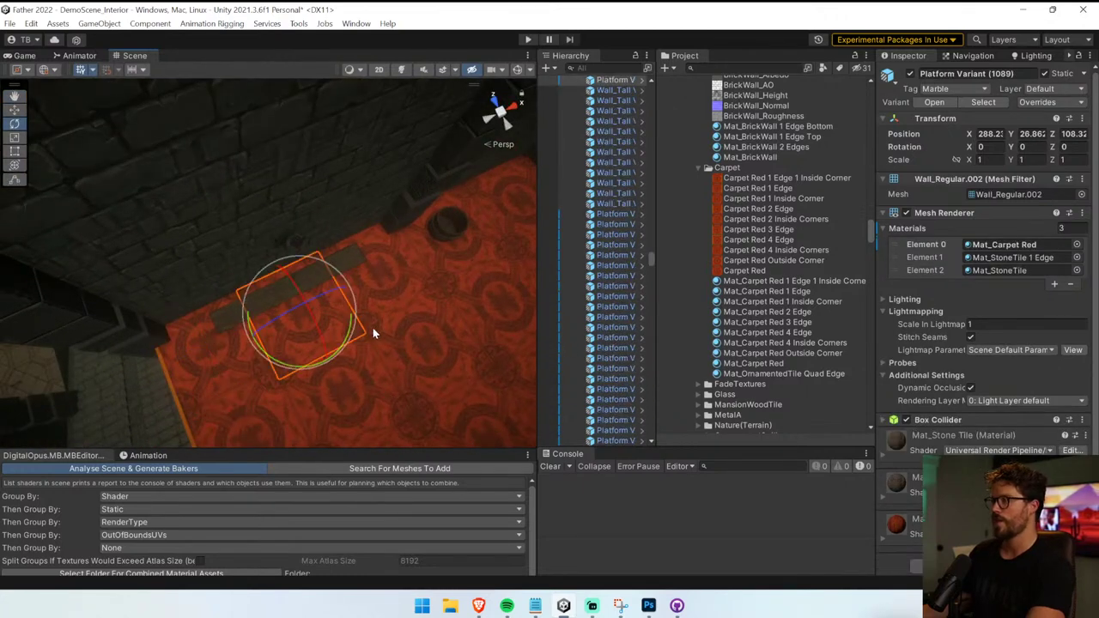
left_click(381, 292, "shift")
right_click_drag(381, 292, 458, 243)
left_click(464, 274, "shift")
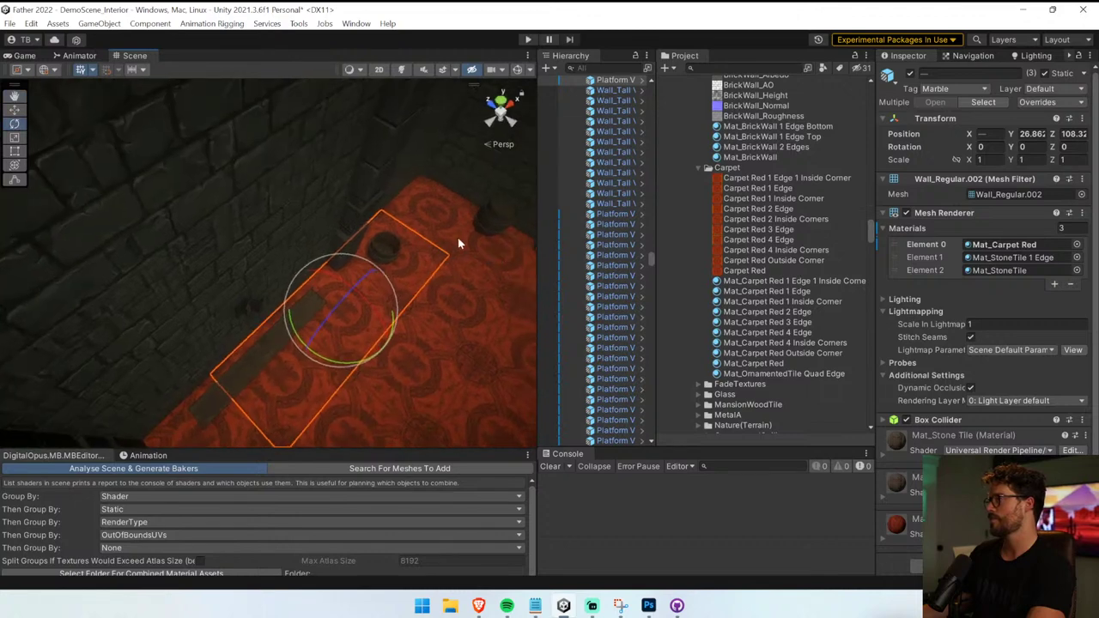
left_click(455, 242, "shift")
right_click_drag(449, 284, 491, 276)
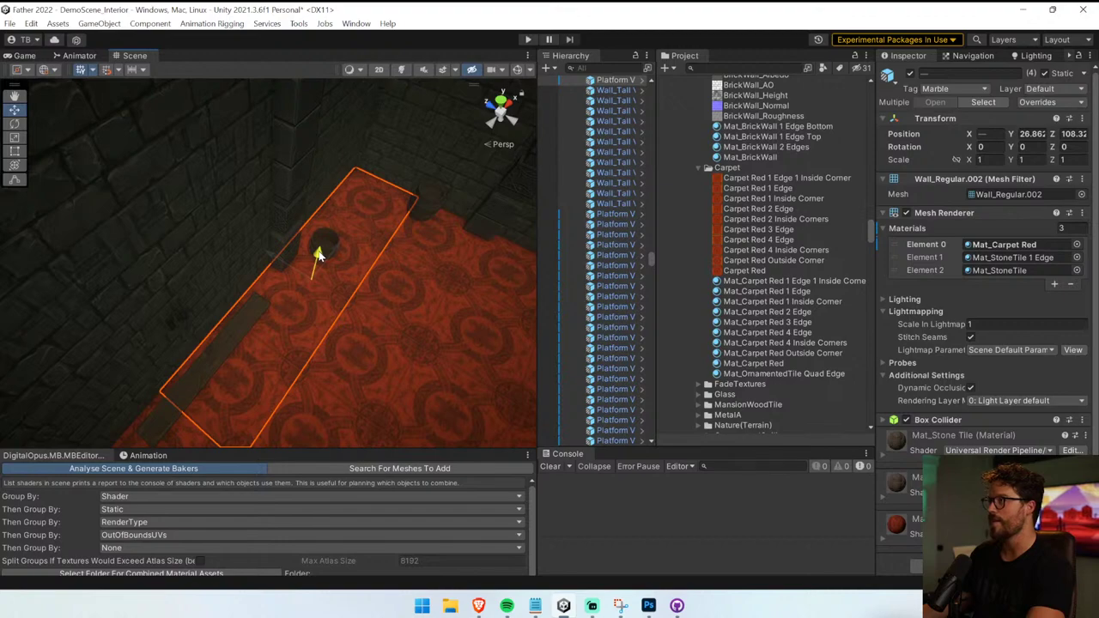
right_click_drag(317, 253, 649, 236)
- Give the room's corner platform tile Mat_Carpet Red Outside Corner as Element 0, rotate it to 90° on Y and keep it in the corner
left_click(437, 229)
right_click_drag(437, 229, 751, 260)
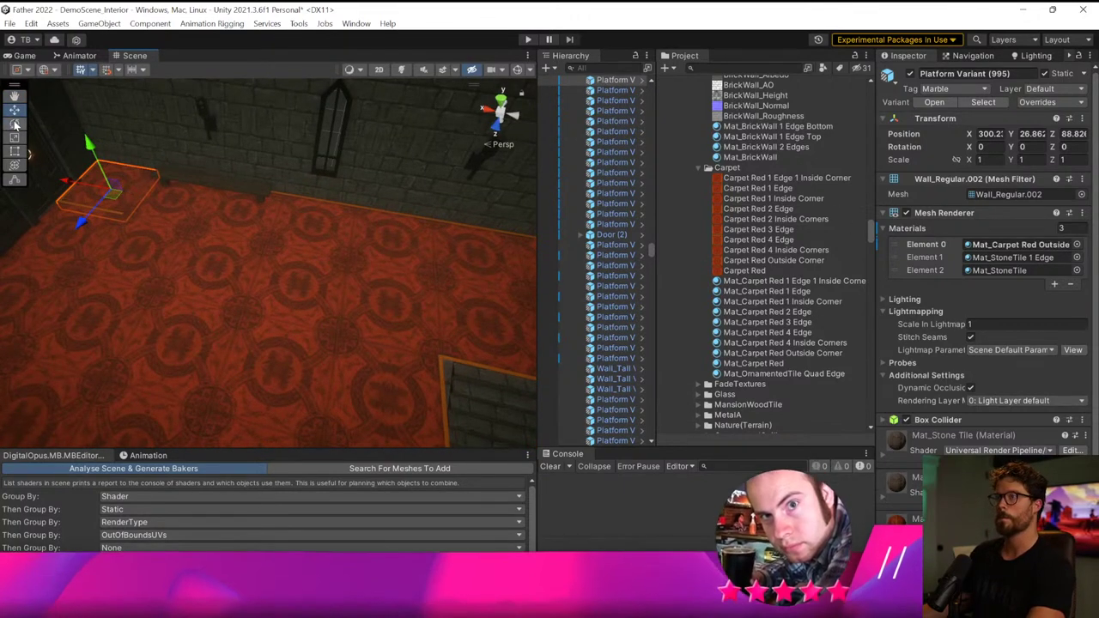
key("e")
left_click_drag(111, 206, 1053, 231, "ctrl")
left_click_drag(439, 206, 215, 191, "alt")
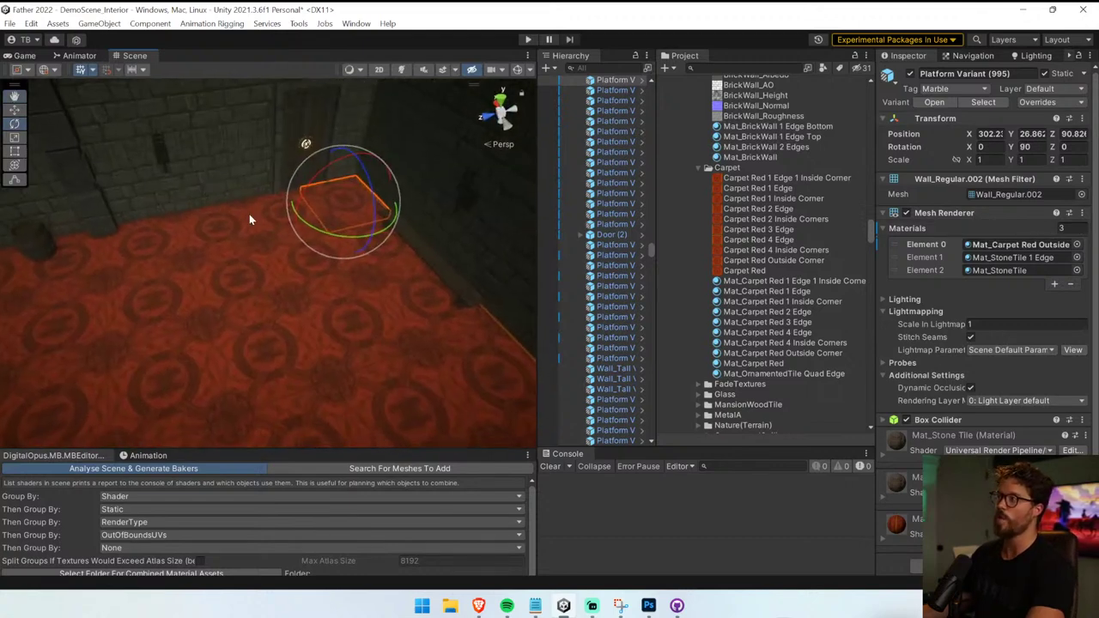
- Select the five platform tiles along the wall beside the corner tile and set their Element 0 material to Mat_Carpet Red 1 Edge
left_click(249, 214)
left_click(299, 220)
left_click(262, 233, "shift")
left_click_drag(352, 256, 239, 247, "alt")
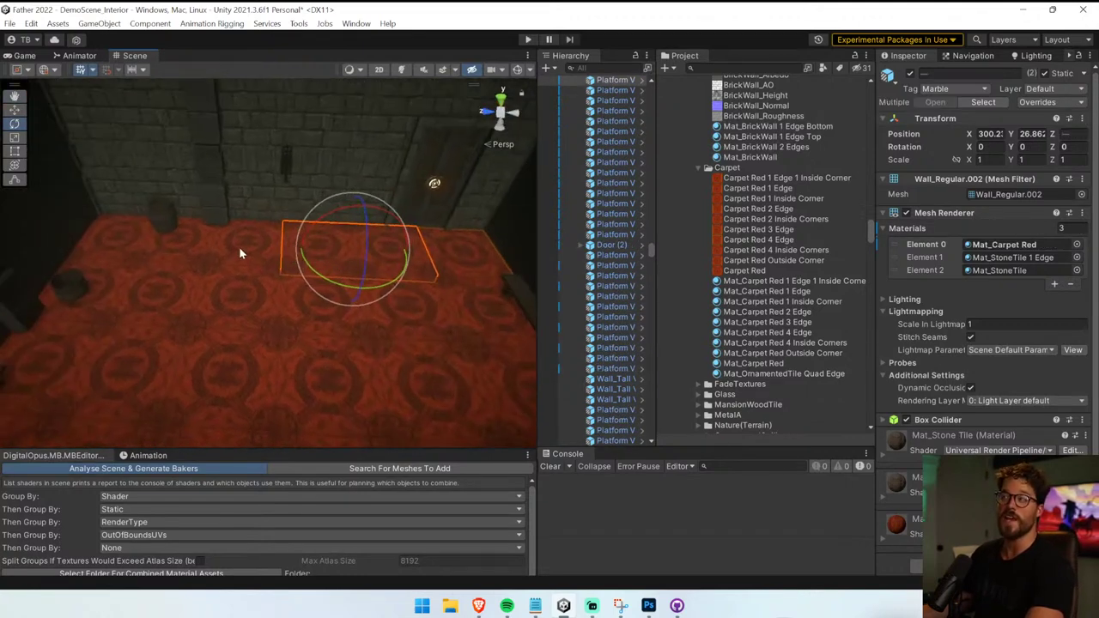
left_click(237, 252, "shift")
left_click(168, 250, "shift")
left_click(108, 247, "shift")
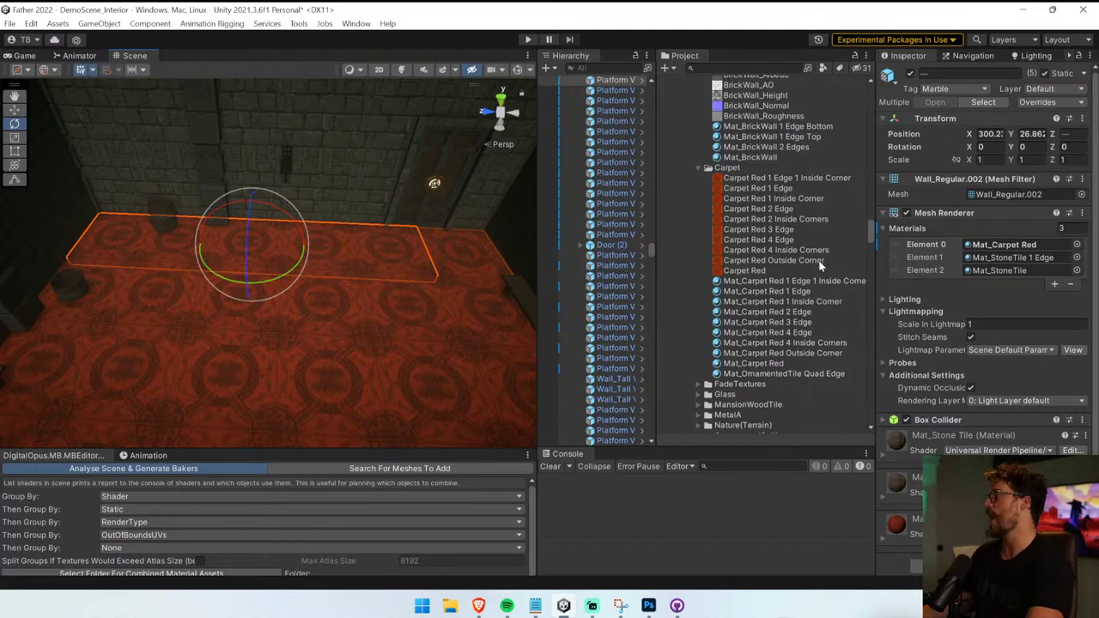
left_click_drag(797, 291, 1005, 252)
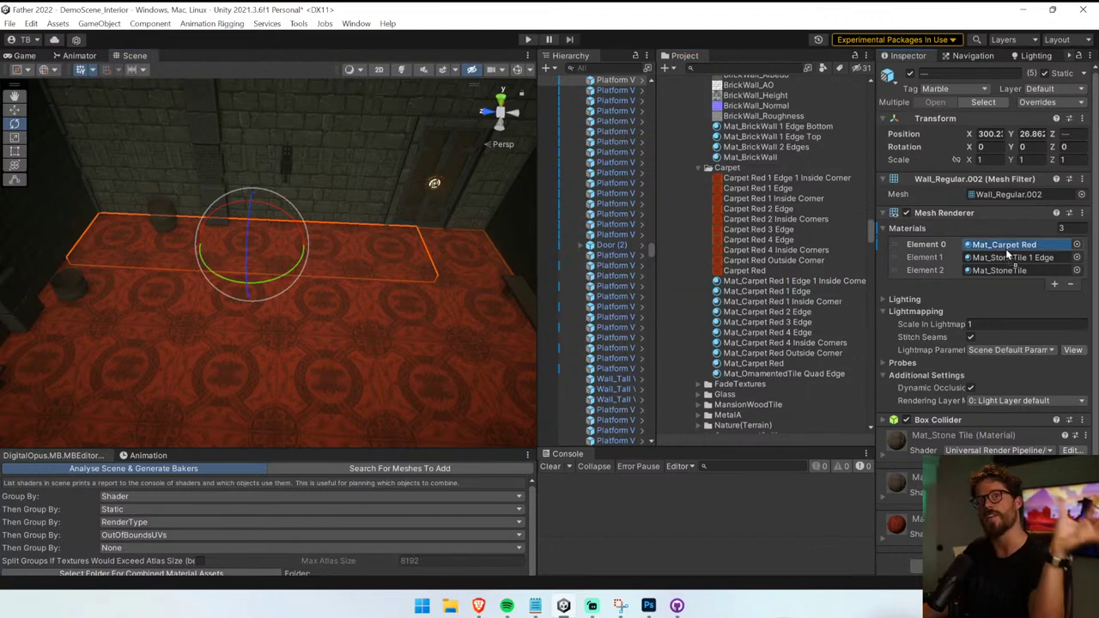
left_click(1008, 257)
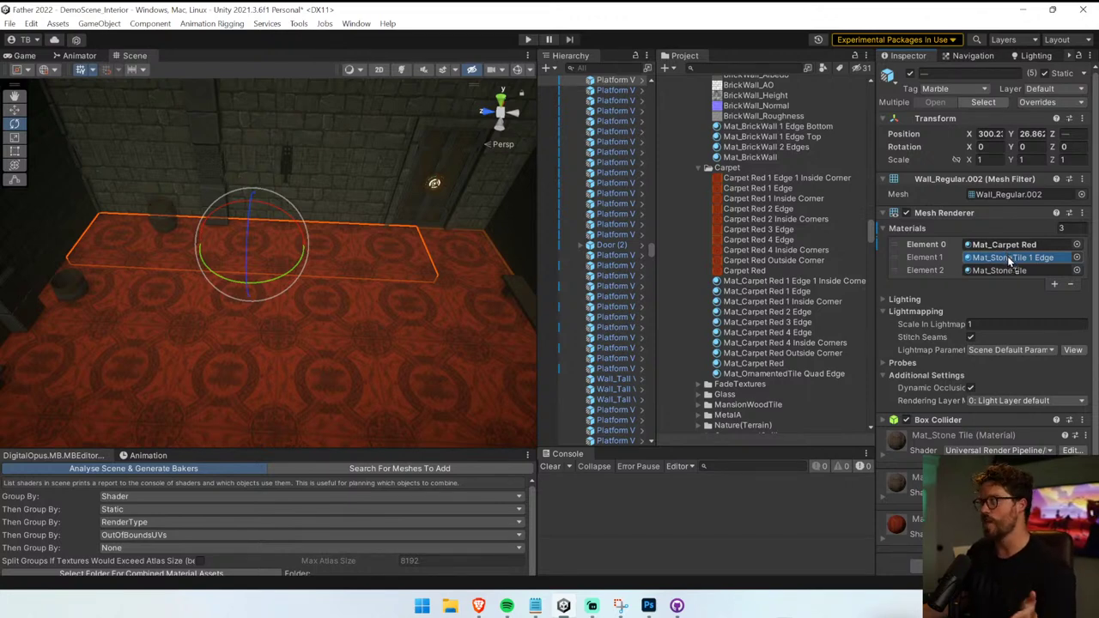
left_click_drag(1007, 256, 1008, 257)
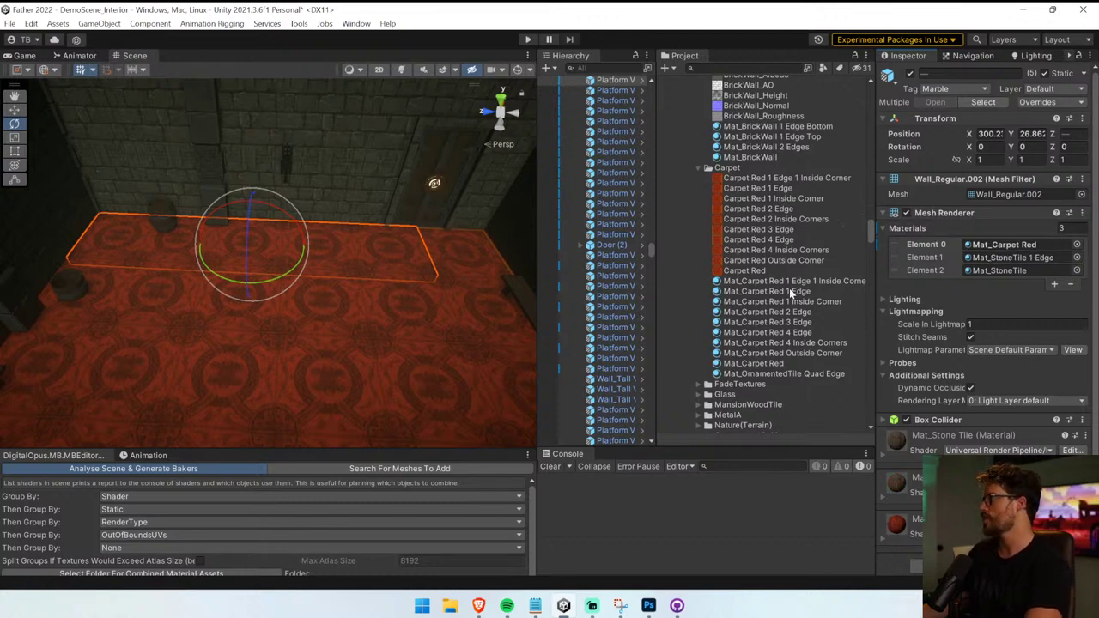
left_click_drag(807, 283, 1011, 244)
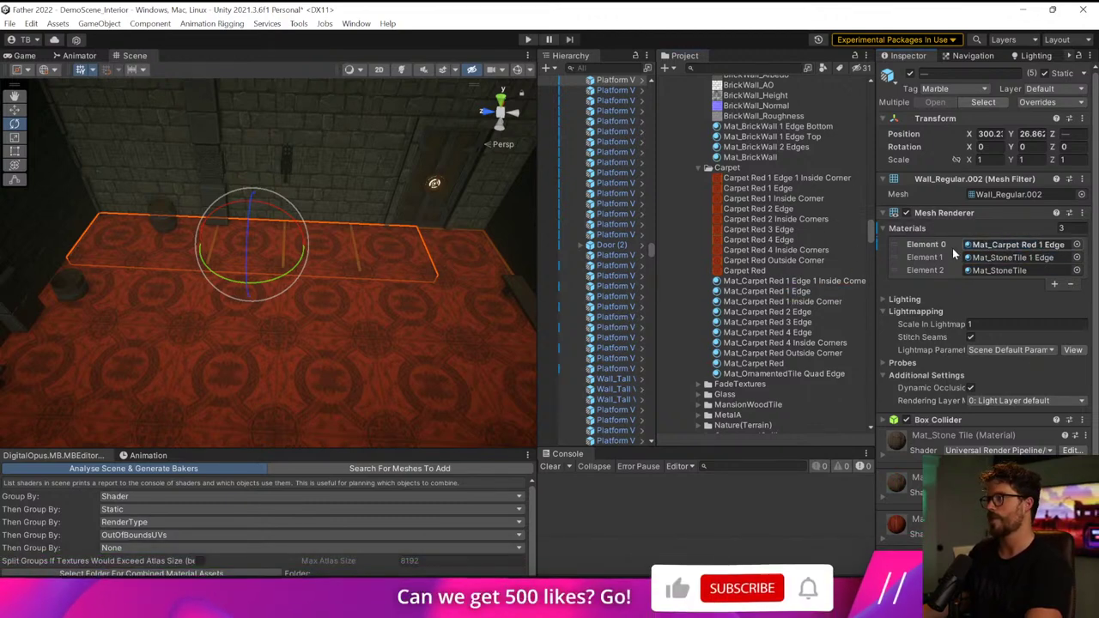
- Set the handle position to Pivot, rotate the five platform tiles to 90° on Y and move the row back against the wall
left_click(24, 70)
left_click(30, 97)
left_click_drag(133, 300, 1027, 330)
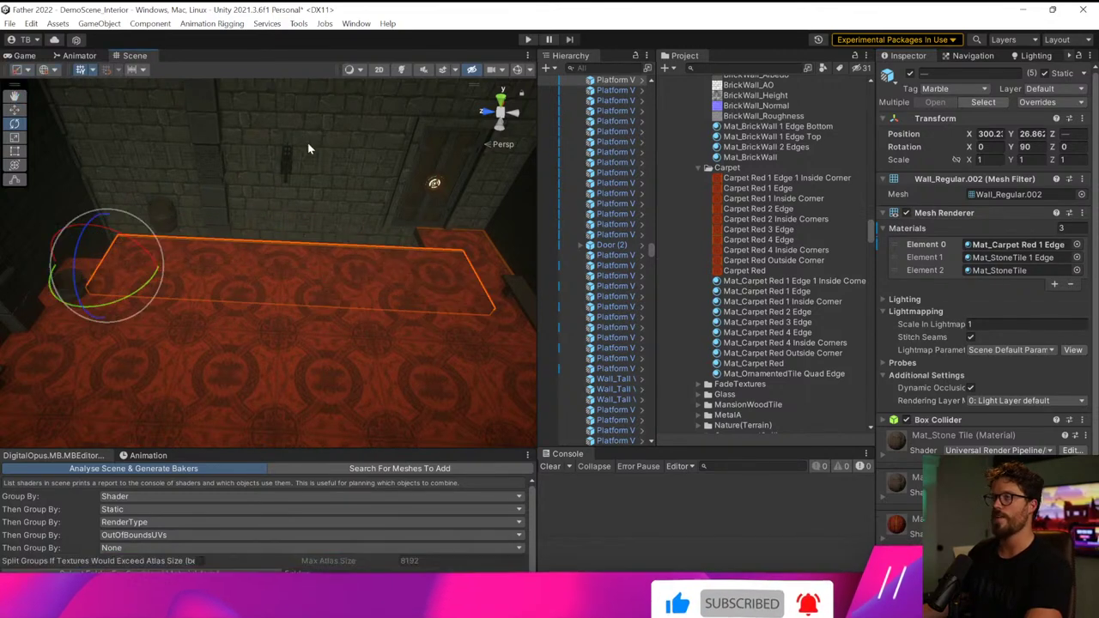
left_click_drag(123, 236, 37, 243)
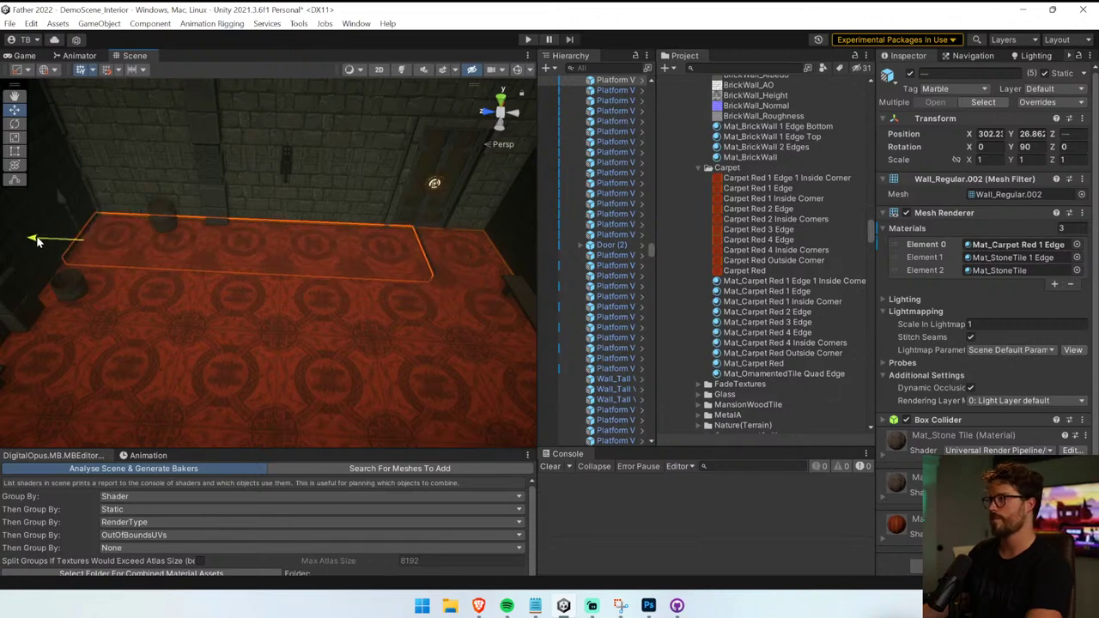
left_click(443, 333)
key("w")
right_click_drag(469, 325, 987, 221)
key("s")
right_click_drag(497, 299, 471, 292)
key("a")
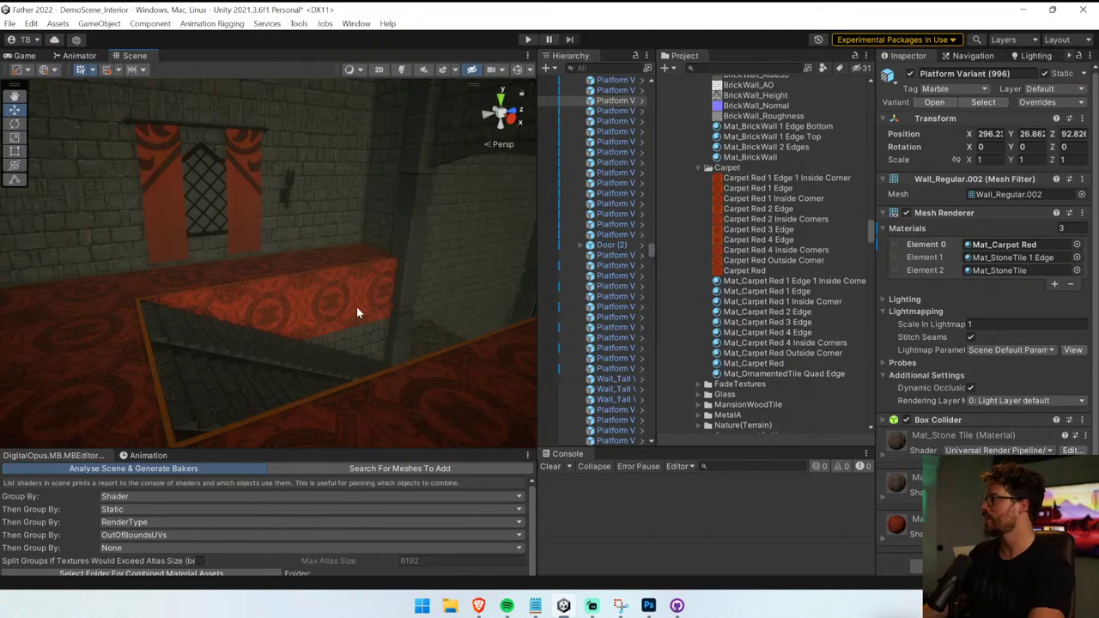
- Cover the red carpet sides of the stairwell opening below the windowed wall with Mat_Wood Paneling
scroll(799, 272, "down", 10)
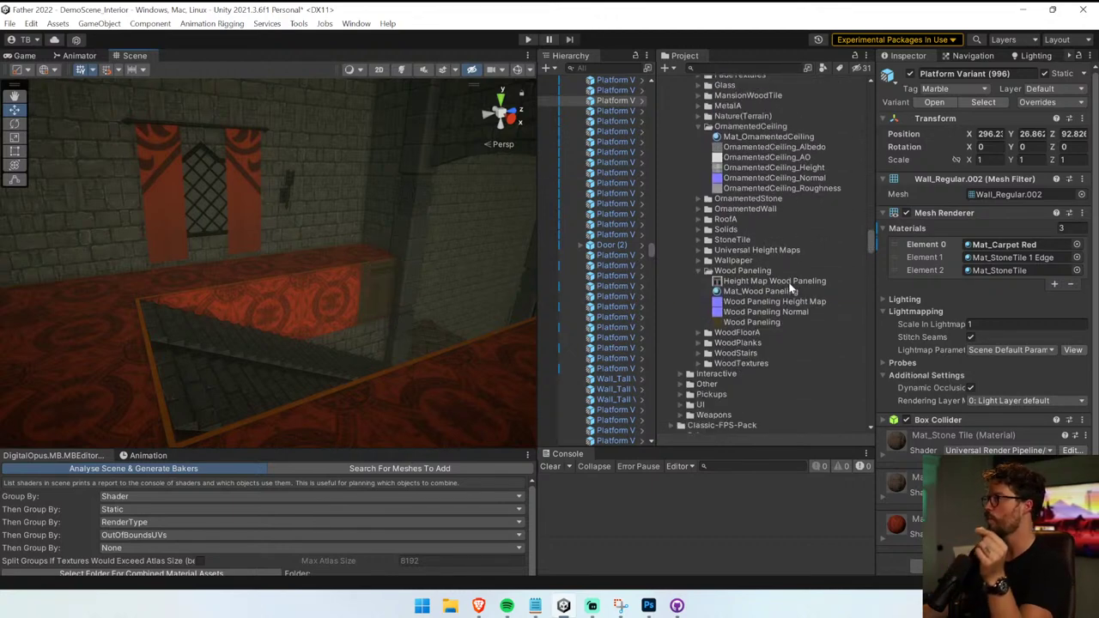
left_click_drag(756, 291, 264, 298)
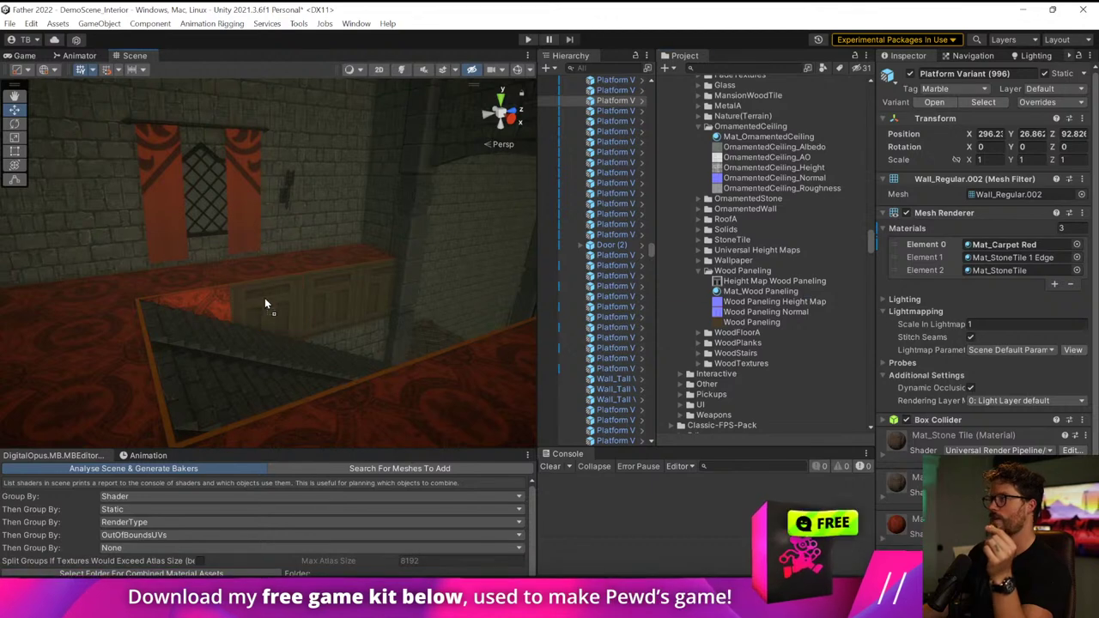
left_click_drag(772, 291, 231, 312)
right_click_drag(311, 301, 328, 319)
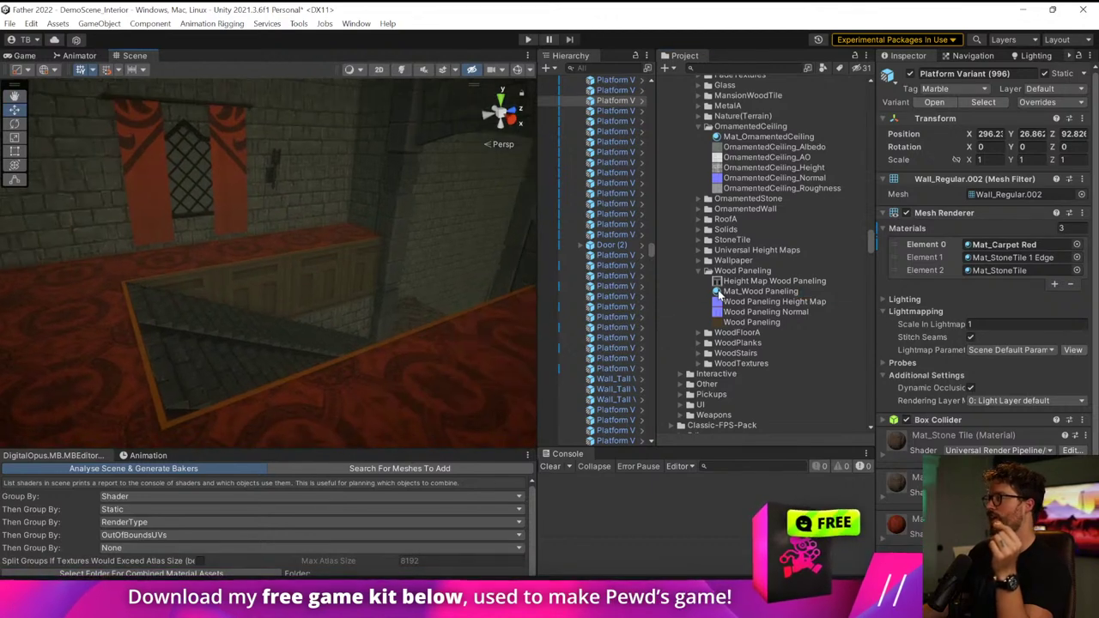
left_click_drag(719, 291, 362, 314)
left_click_drag(722, 291, 309, 320)
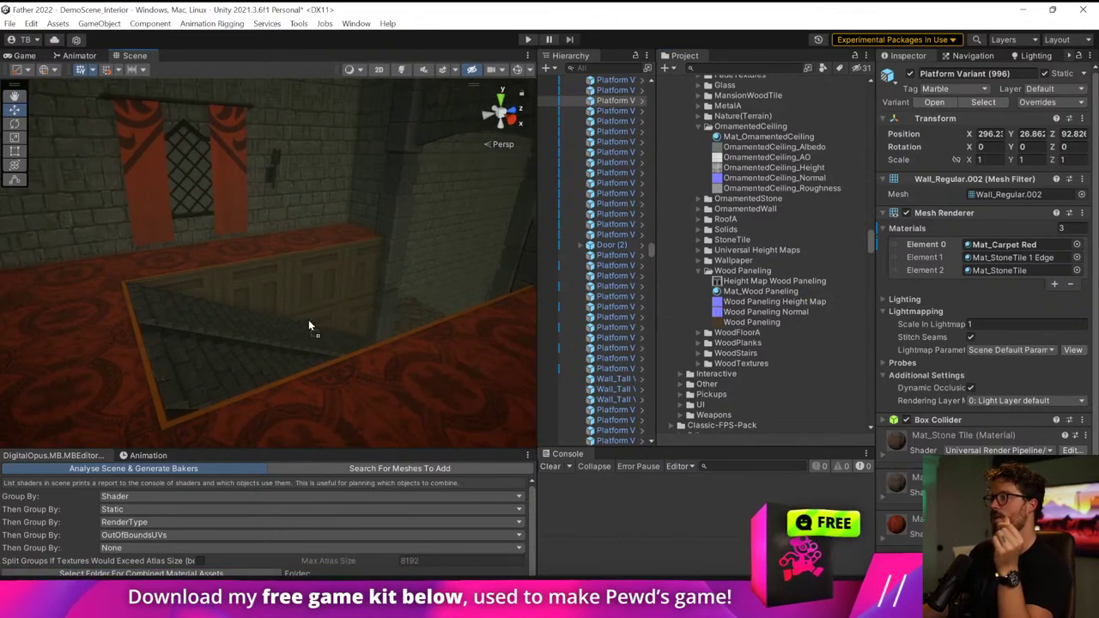
- Find Mat_WoodStairs in the WoodStairs folder and apply it to each segment of the staircase running down between the carpeted floors
left_click(695, 352)
left_click(707, 353)
scroll(730, 344, "down", 3)
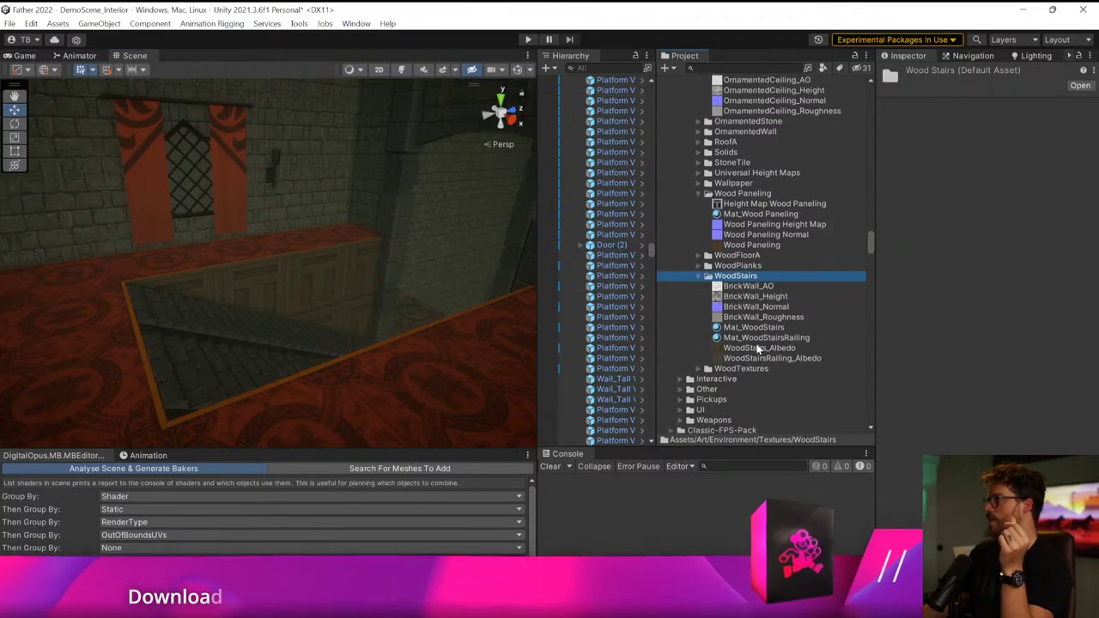
left_click(739, 327)
left_click_drag(739, 327, 176, 325)
right_click_drag(176, 325, 541, 395)
key("s")
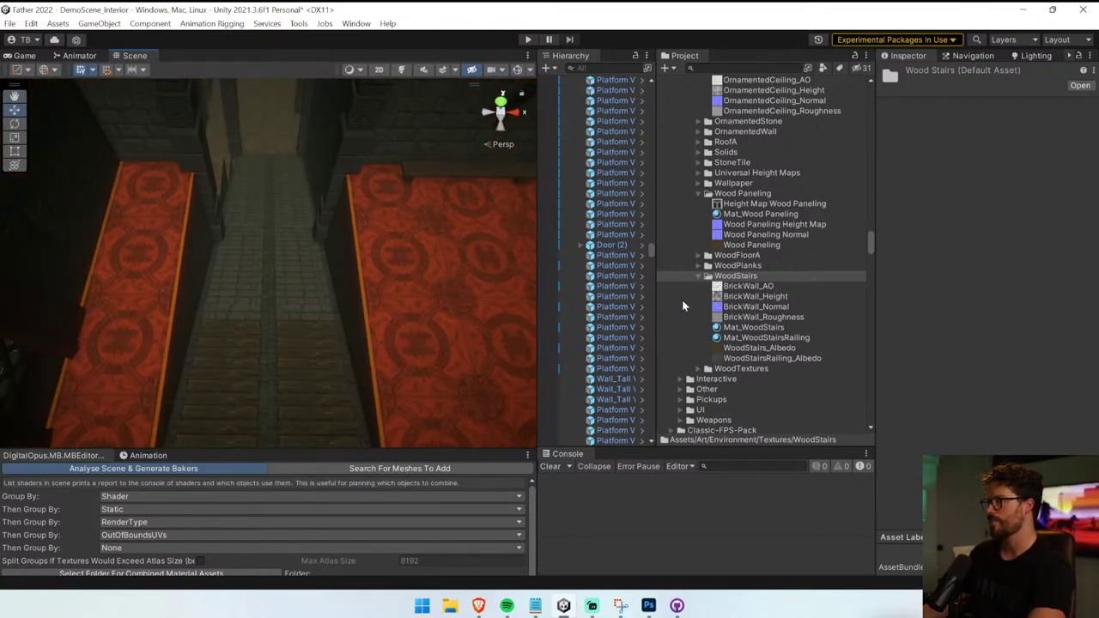
left_click_drag(753, 327, 215, 311)
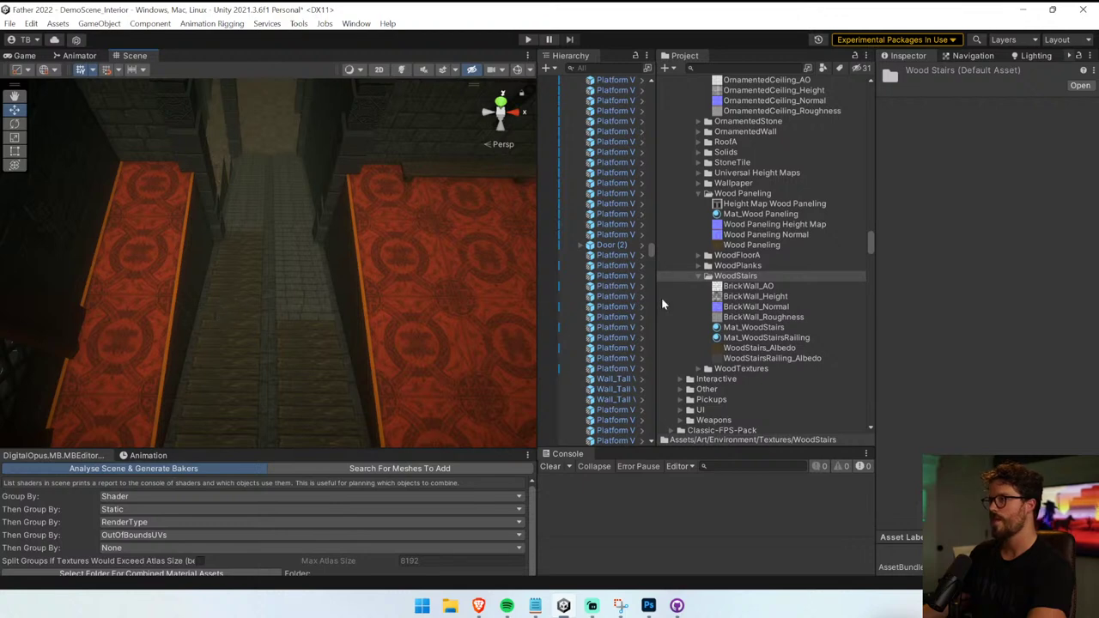
left_click_drag(762, 325, 294, 294)
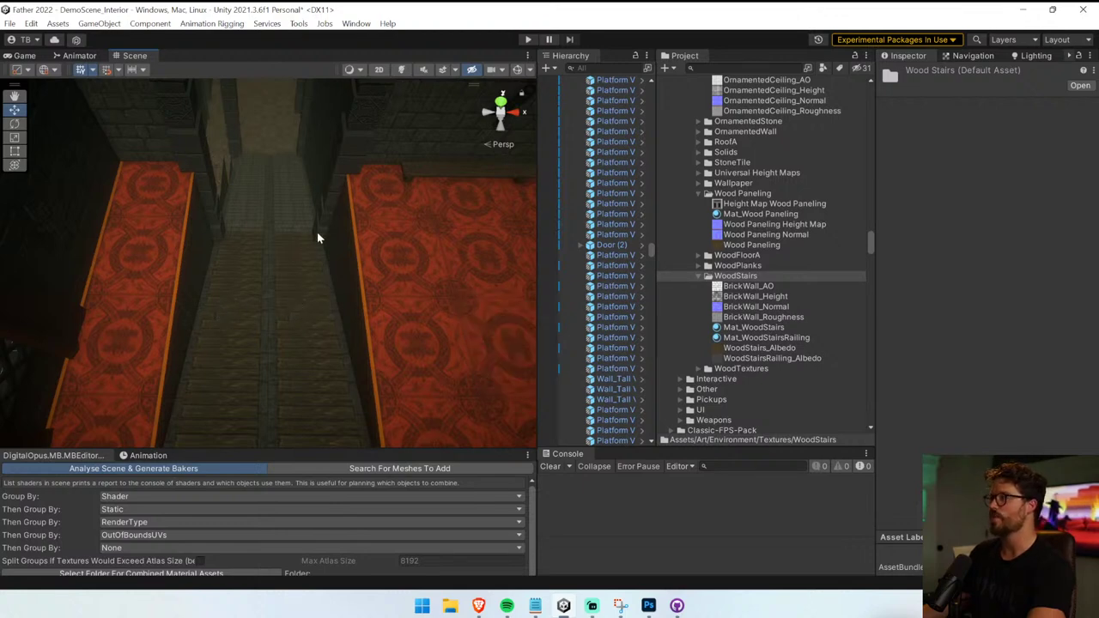
left_click_drag(767, 321, 249, 222)
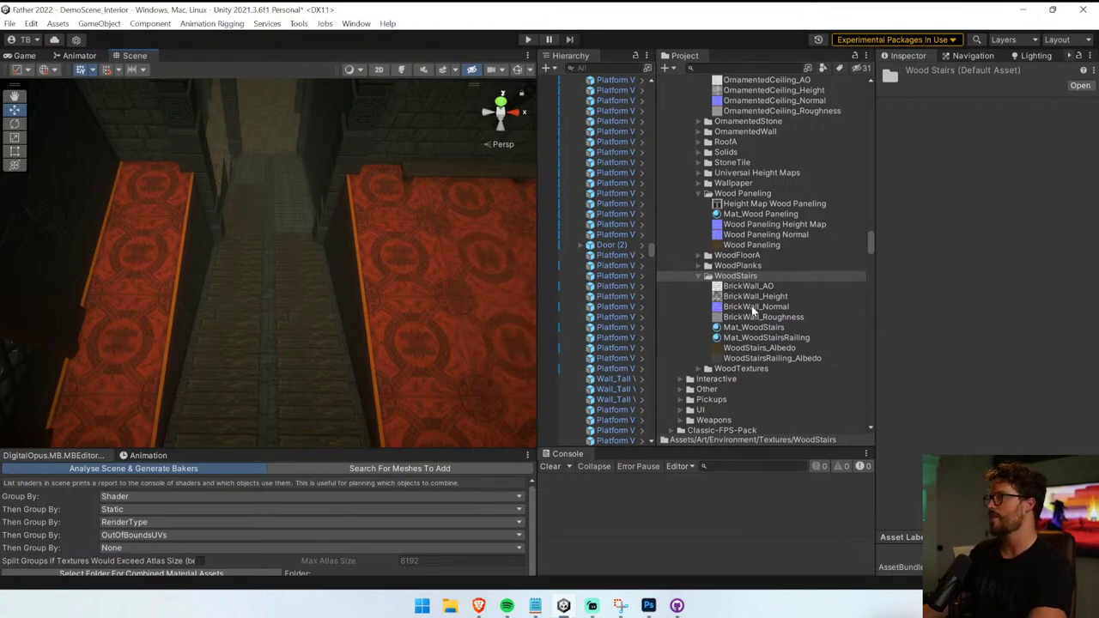
left_click_drag(763, 325, 283, 220)
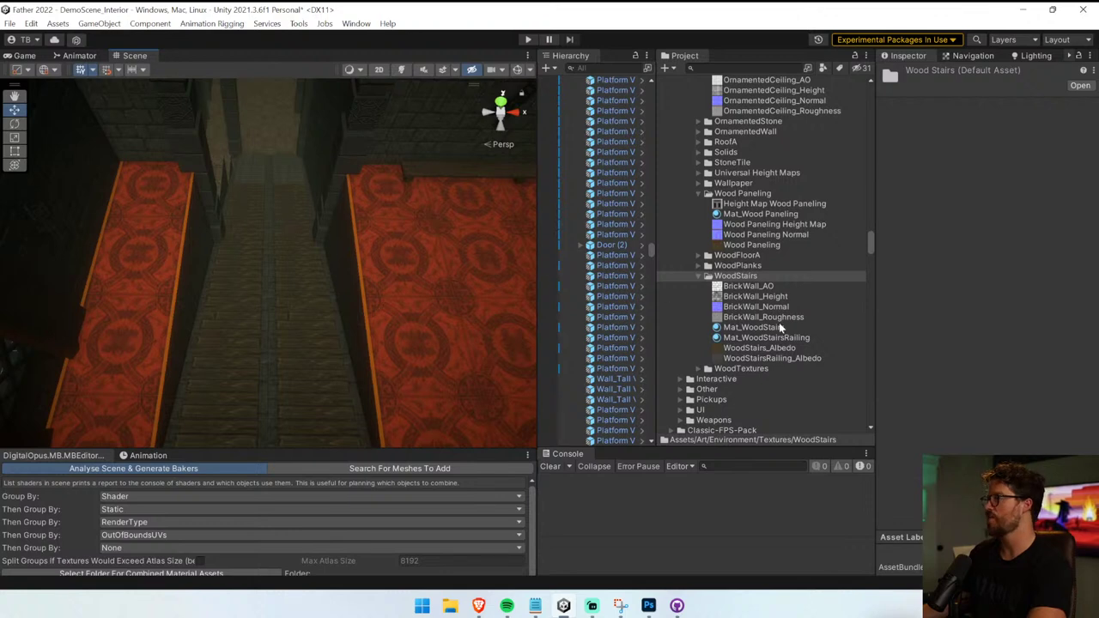
left_click_drag(778, 324, 249, 174)
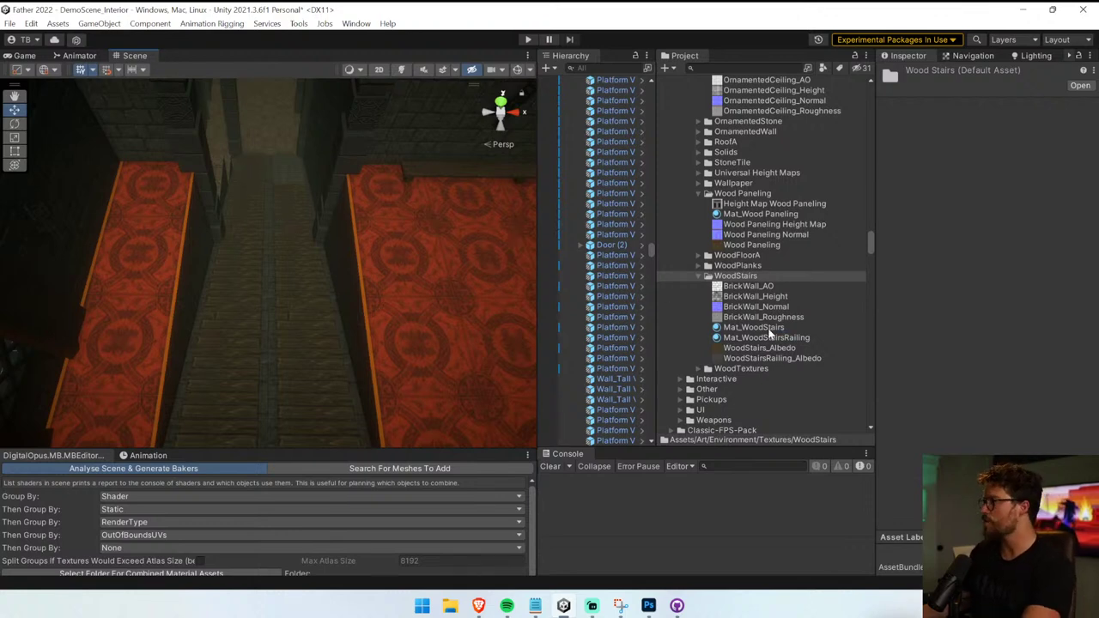
left_click_drag(769, 331, 300, 237)
- Try Mat_WoodStairs and Mat_Wood Paneling on the platform sides beneath the carpet edge of the opposite stairwell wall
right_click_drag(291, 182, 567, 152)
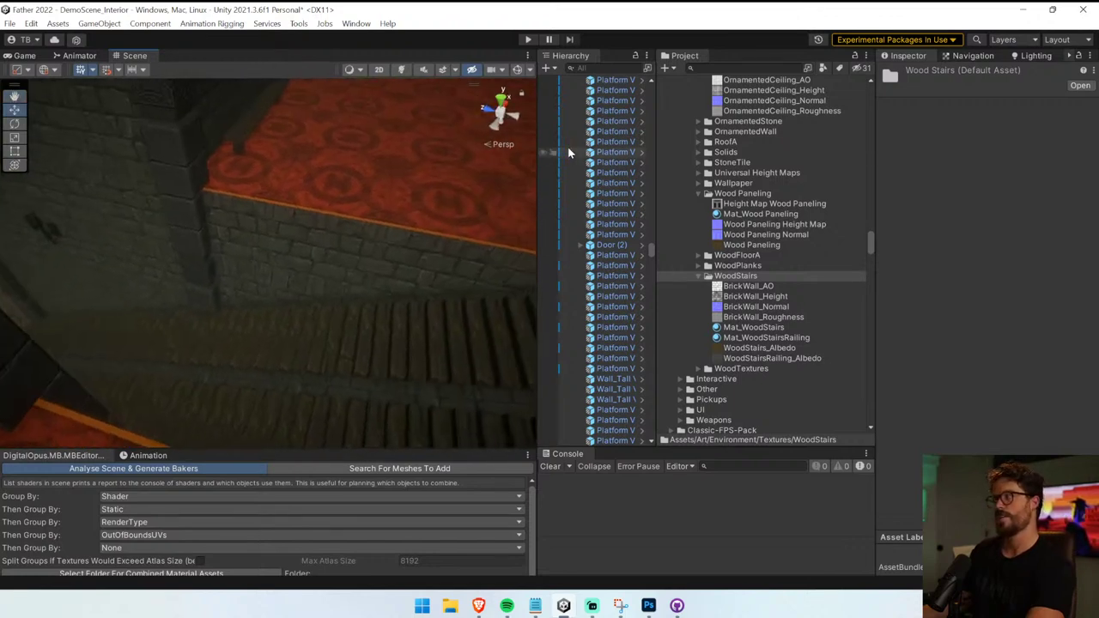
left_click_drag(500, 283, 466, 271)
right_click_drag(466, 271, 522, 244)
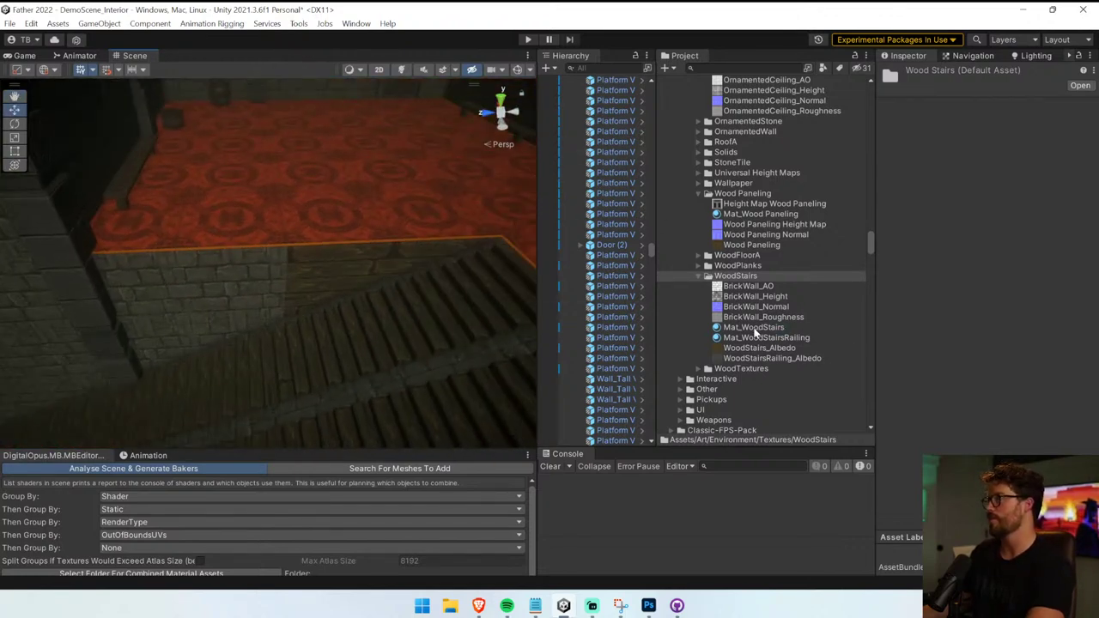
left_click_drag(746, 327, 176, 311)
left_click_drag(793, 351, 566, 313)
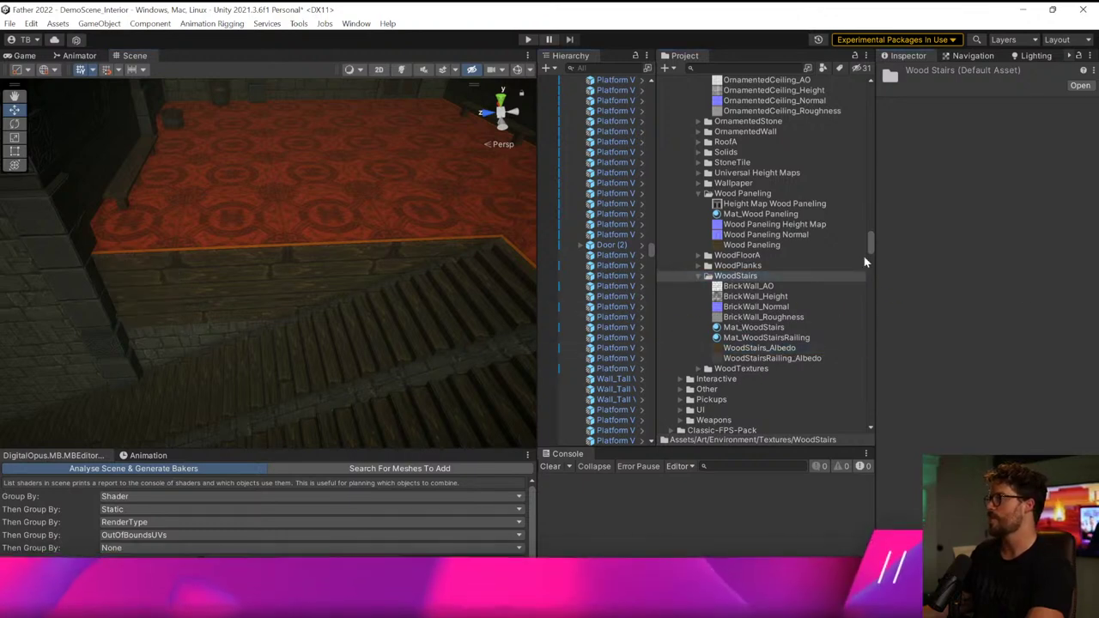
left_click_drag(747, 217, 170, 281)
left_click_drag(752, 219, 230, 282)
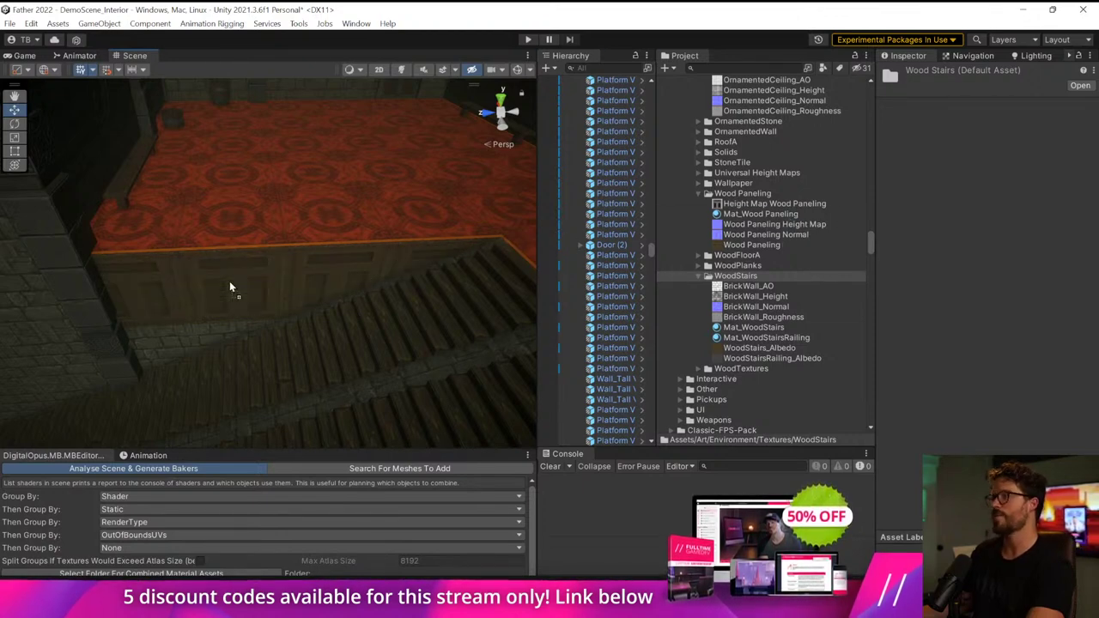
right_click_drag(304, 287, 245, 282)
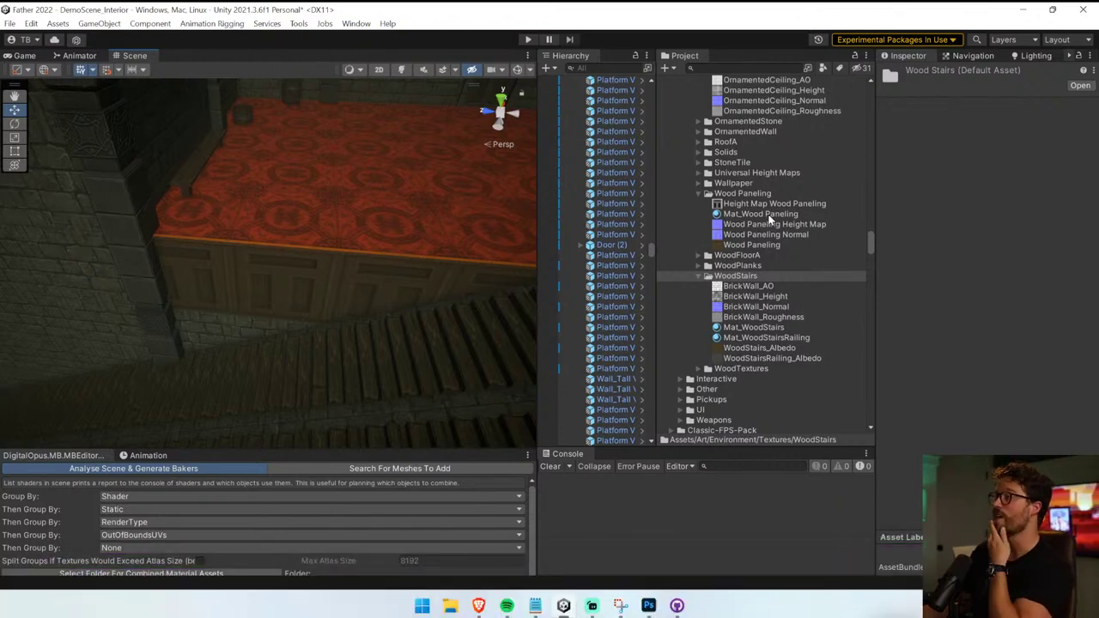
- Locate the lower block's Mat_BrickWall material in the project and cover the platform sides around the stairwell with its edged brick variant
left_click(216, 328)
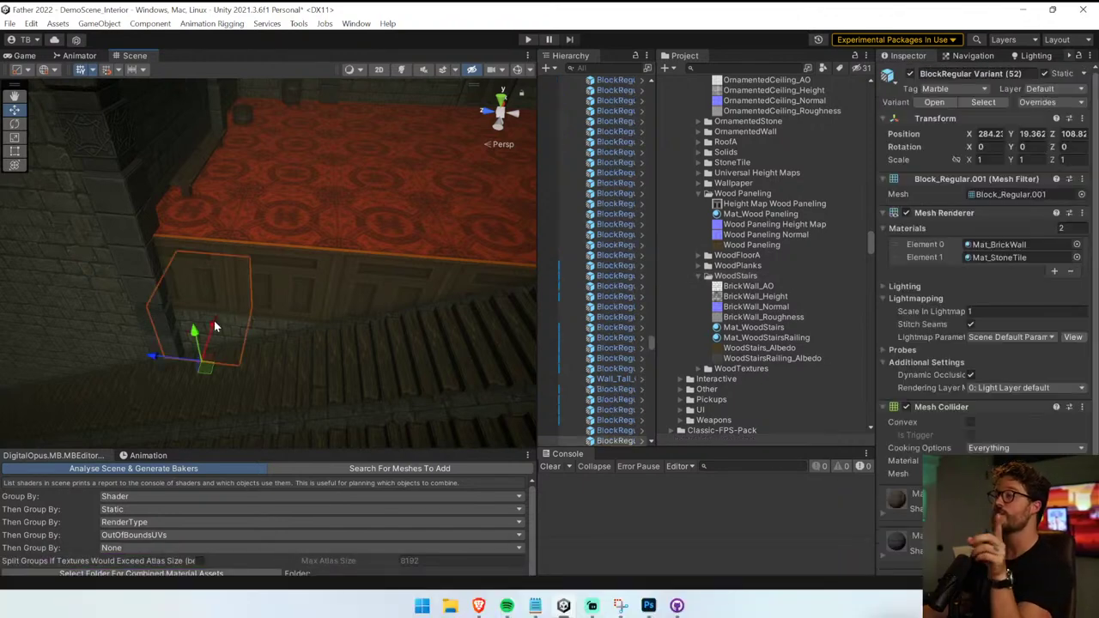
left_click(998, 244)
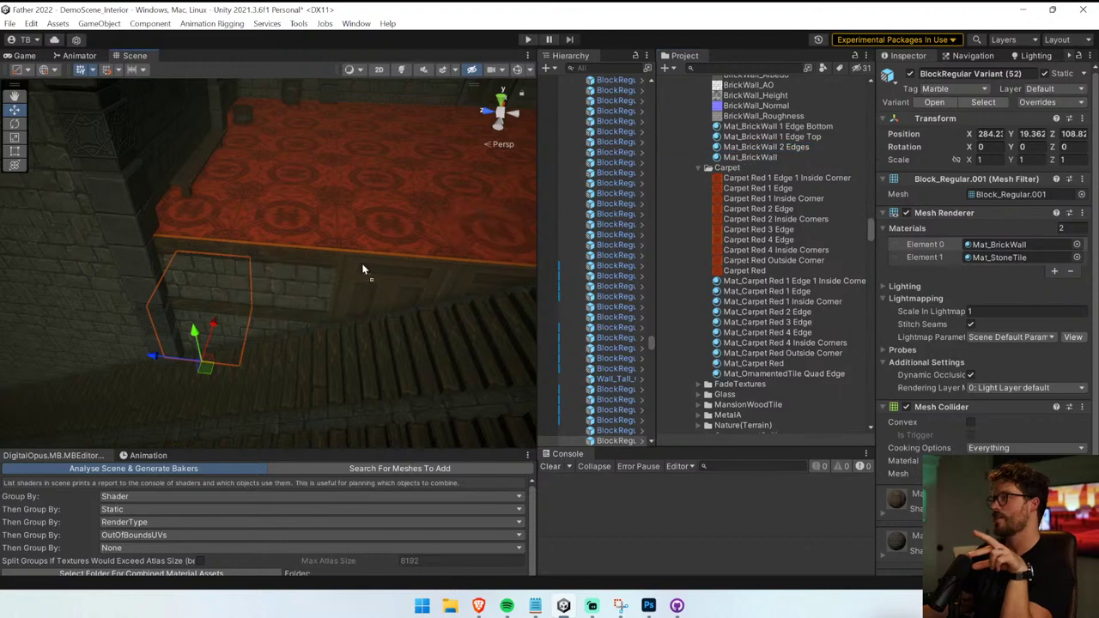
right_click_drag(401, 285, 809, 178)
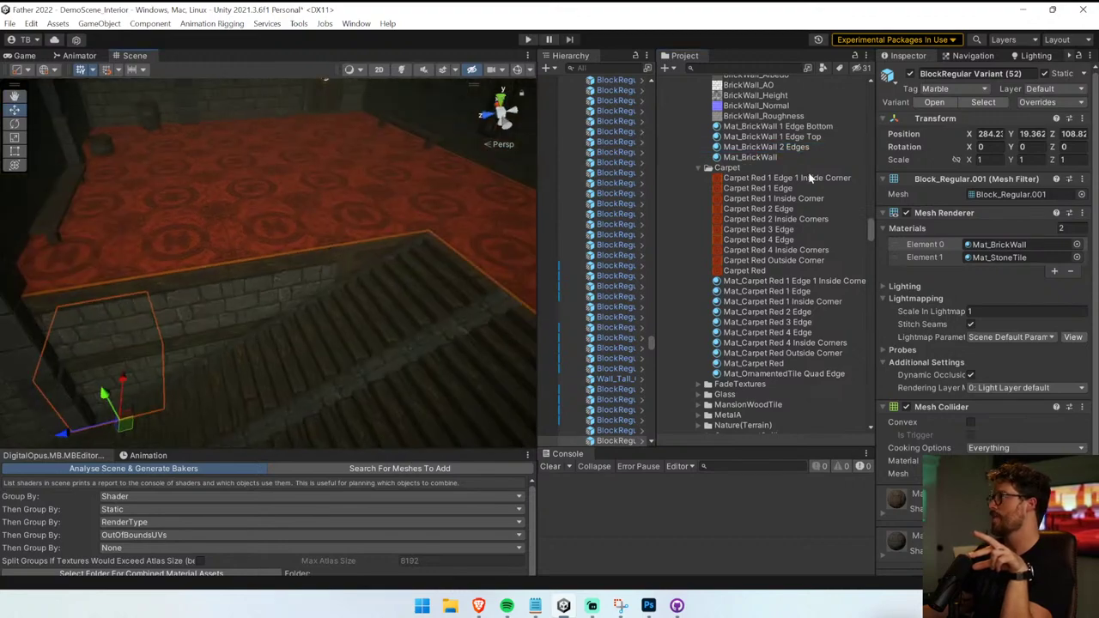
left_click_drag(756, 155, 357, 258)
right_click_drag(357, 258, 686, 320)
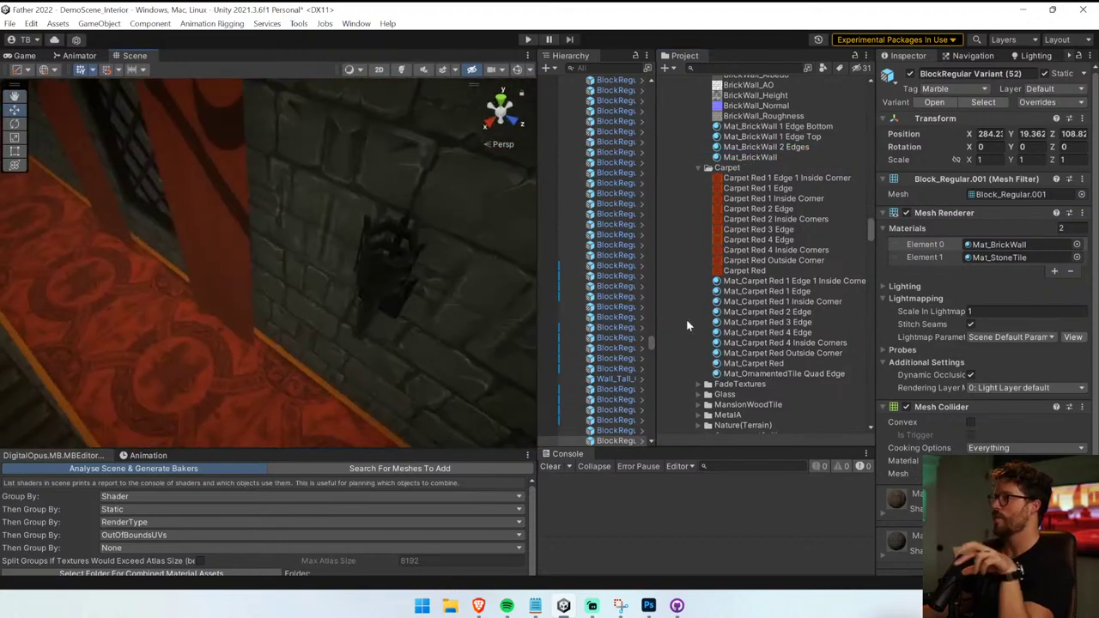
middle_click_drag(403, 307, 294, 291)
right_click_drag(293, 292, 783, 162)
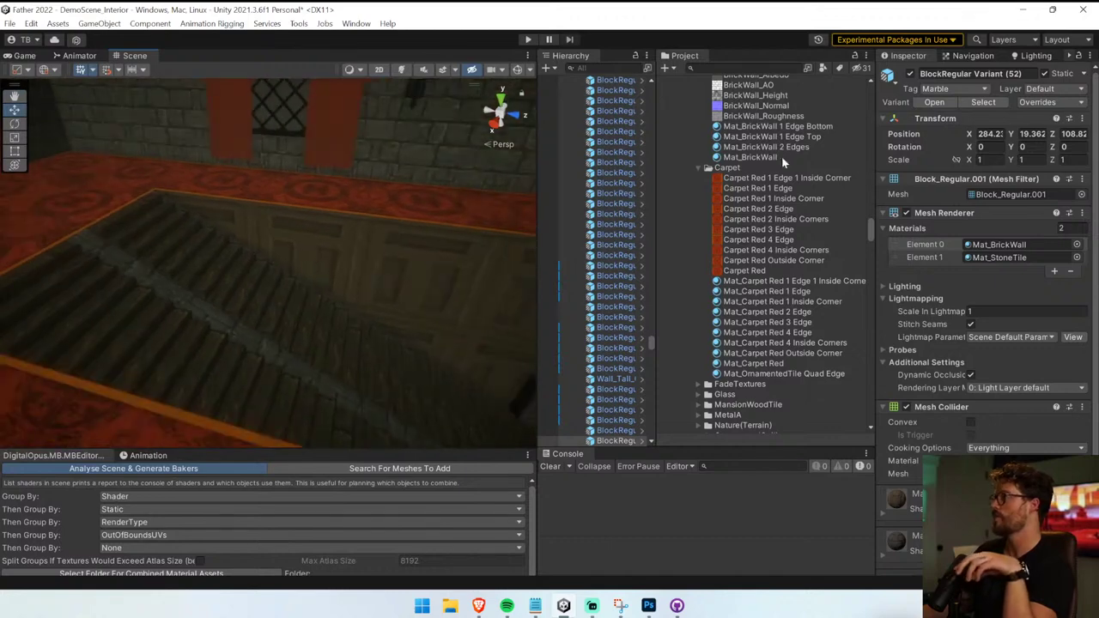
right_click_drag(256, 265, 762, 172)
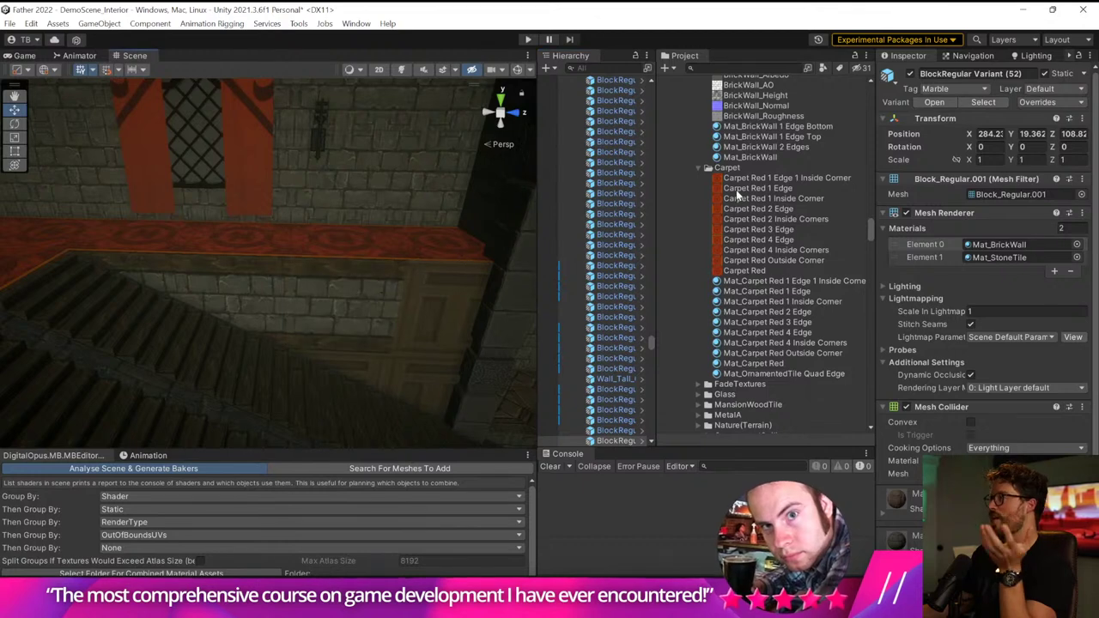
right_click_drag(396, 329, 833, 405)
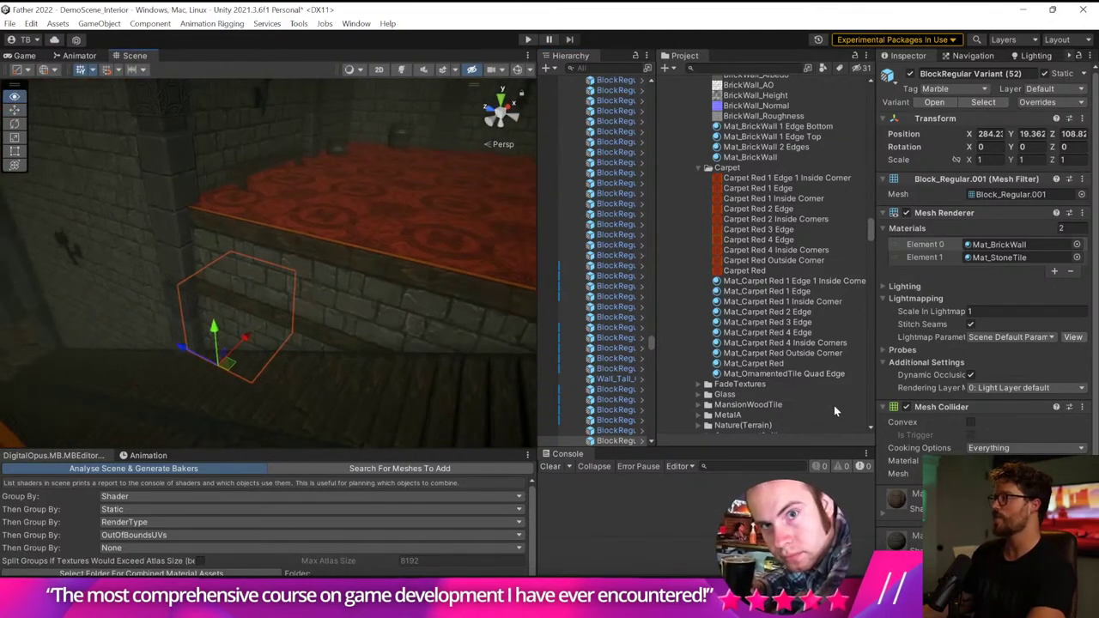
- Set Element 0 of the selected block beside the stairs to Mat_Wood Paneling
scroll(777, 336, "down", 6)
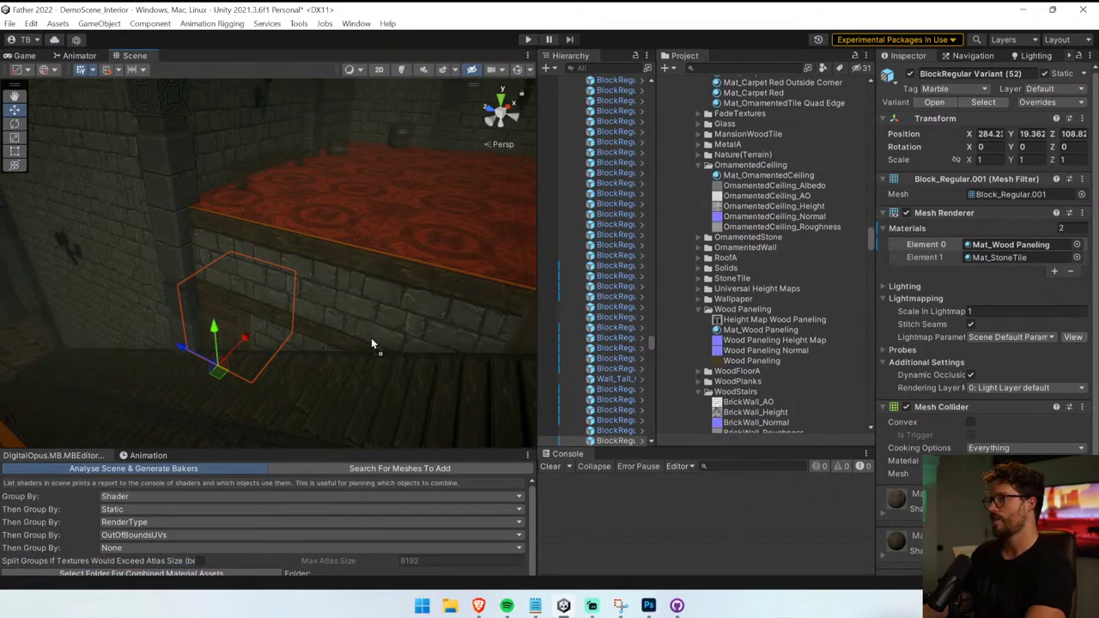
right_click_drag(223, 318, 582, 273)
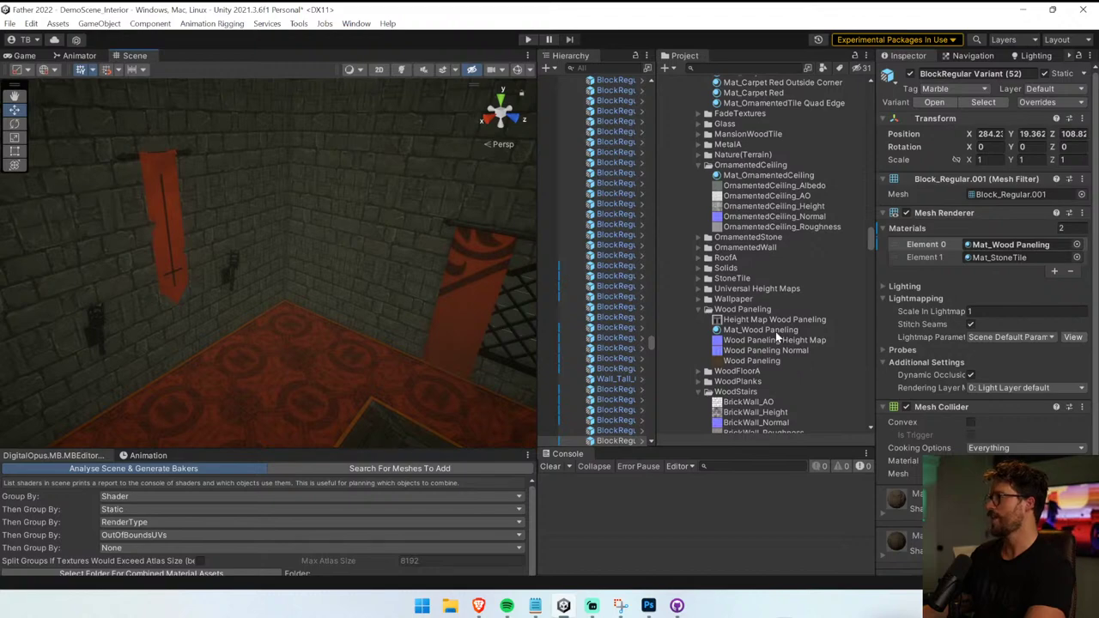
- Select several of the lowest wall blocks around the carpeted room together
right_click_drag(273, 294, 327, 290)
left_click(258, 309, "shift")
left_click(285, 273, "shift")
right_click_drag(258, 309, 352, 324)
left_click(314, 319, "shift")
left_click(424, 312, "shift")
right_click_drag(424, 312, 730, 328)
right_click_drag(300, 329, 379, 270)
left_click(240, 309, "shift")
left_click(193, 294, "shift")
right_click_drag(140, 172, 369, 245)
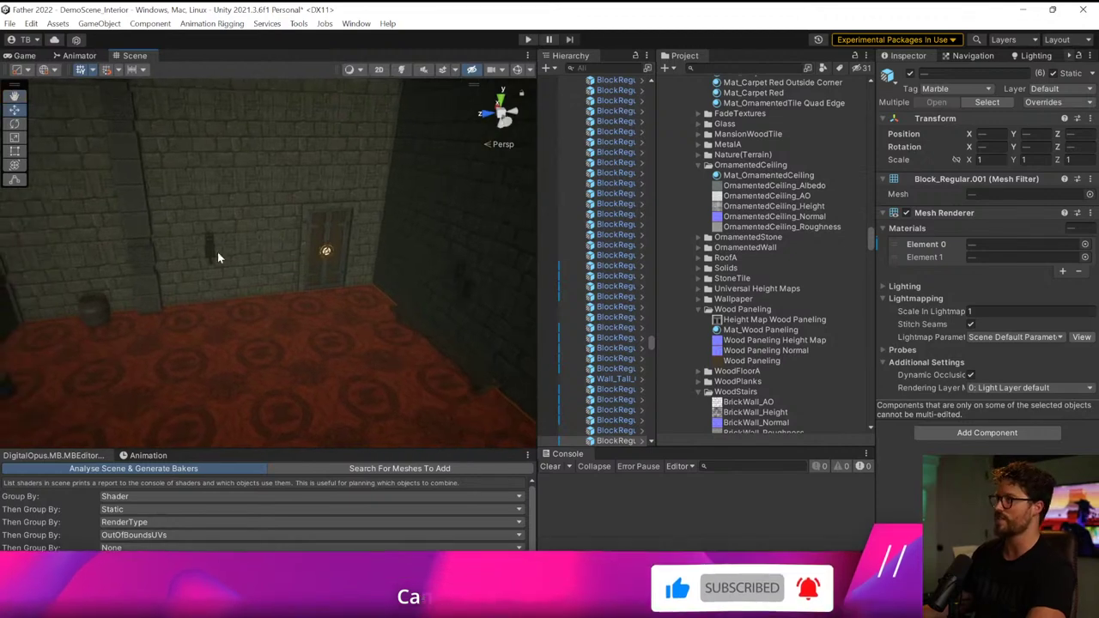
right_click_drag(215, 252, 551, 257)
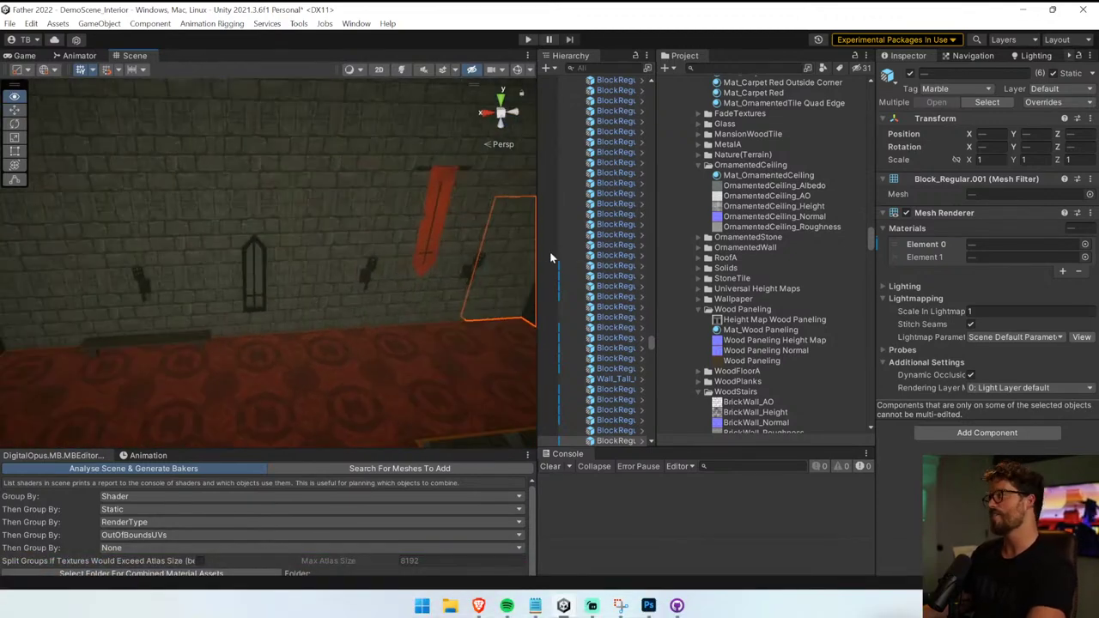
- Apply Mat_Wood Paneling to the bottom row of blocks along the wall with the banner and arched window
left_click(764, 331)
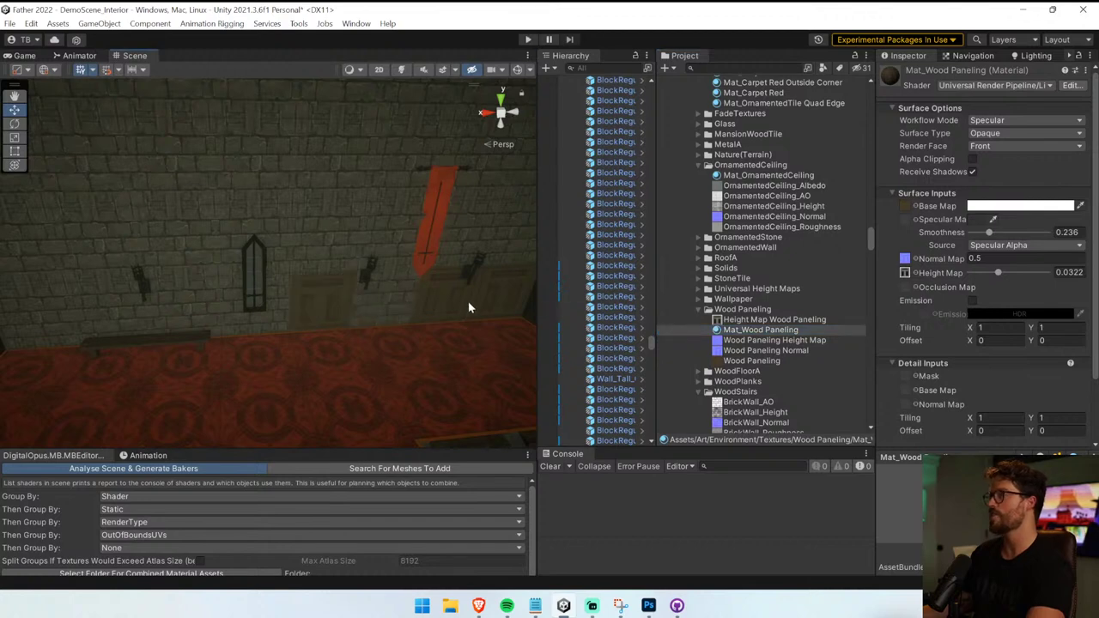
left_click_drag(751, 334, 368, 317)
left_click_drag(791, 334, 244, 326)
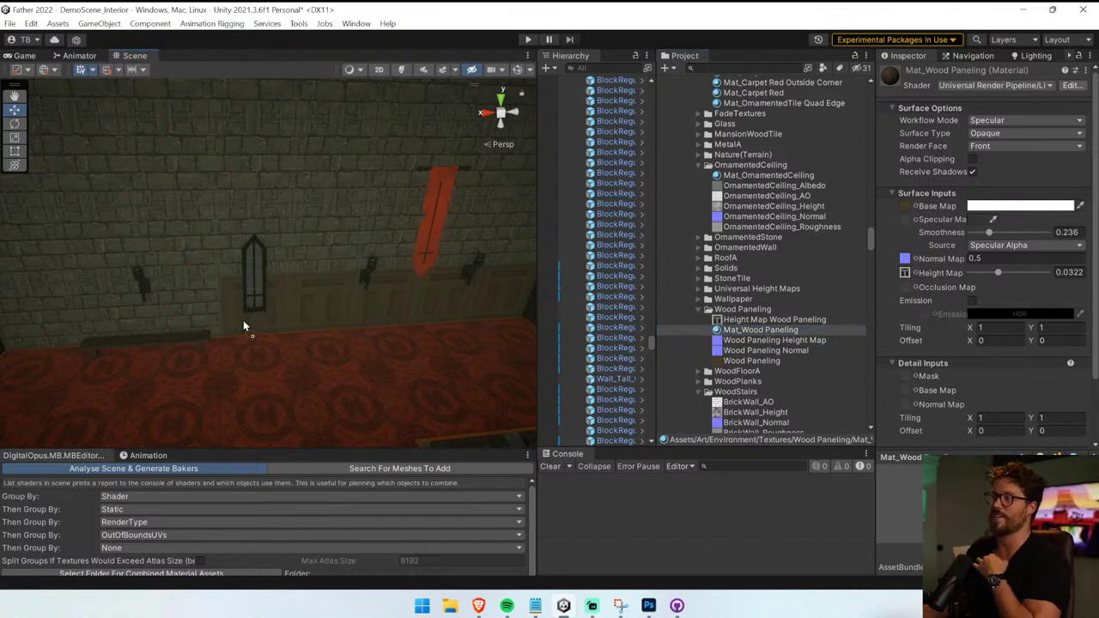
left_click_drag(193, 285, 184, 314)
right_click_drag(210, 314, 137, 323)
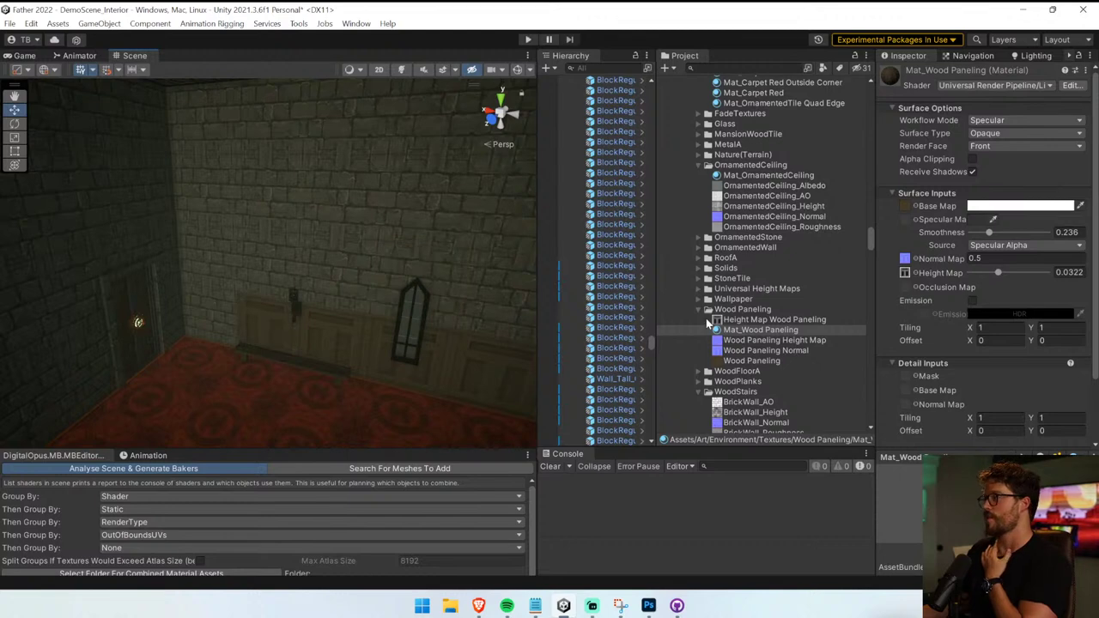
- Extend Mat_Wood Paneling to the second row of blocks above the bench, from the room's corner to the arched window
right_click_drag(234, 331, 172, 326)
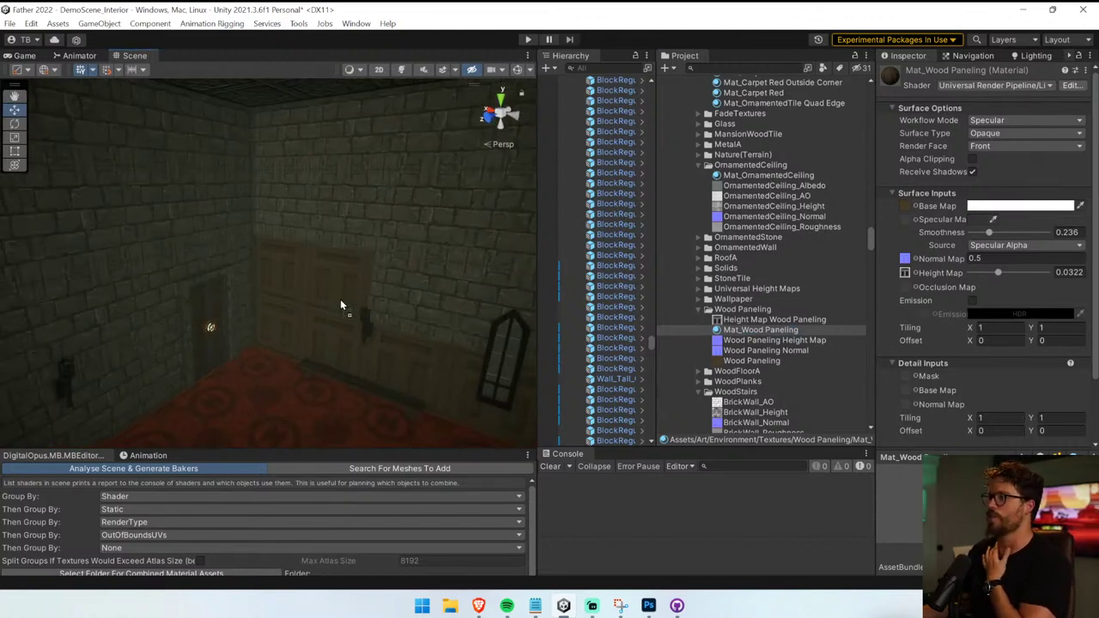
right_click_drag(222, 294, 360, 299)
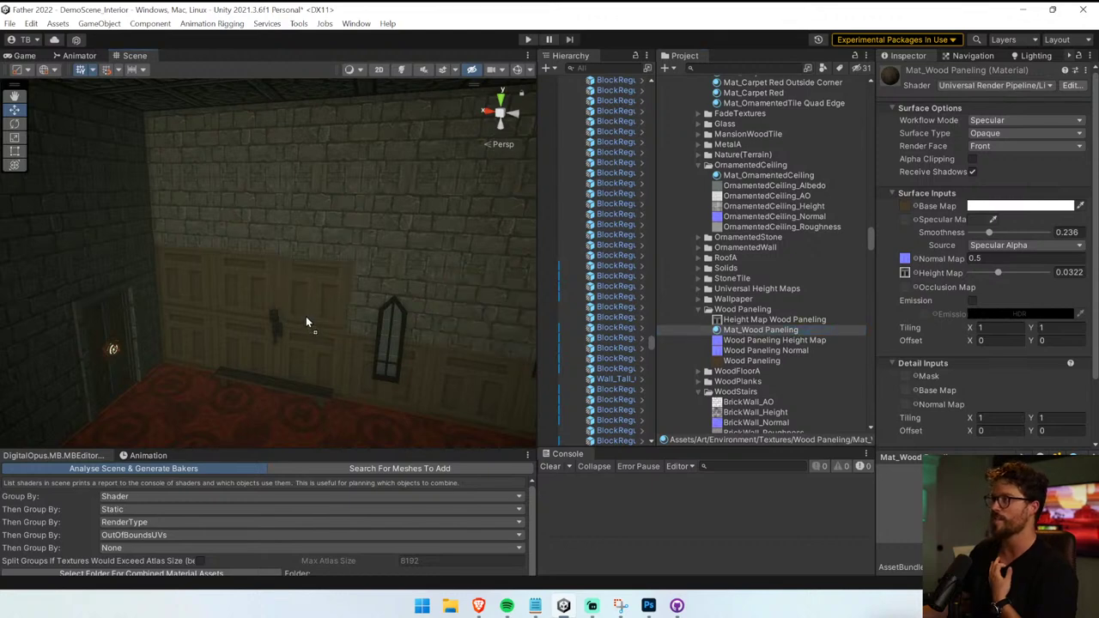
right_click_drag(307, 323, 437, 327)
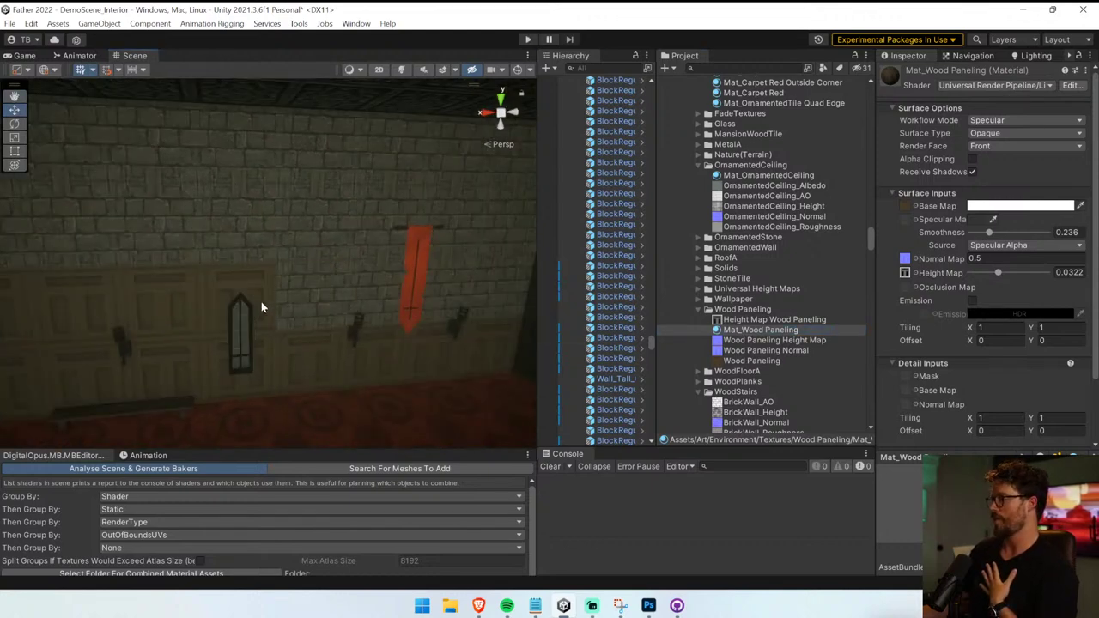
- Apply Mat_Wood Paneling to the lower blocks of the door wall and around the adjoining corner with the barrels
scroll(729, 241, "up", 2)
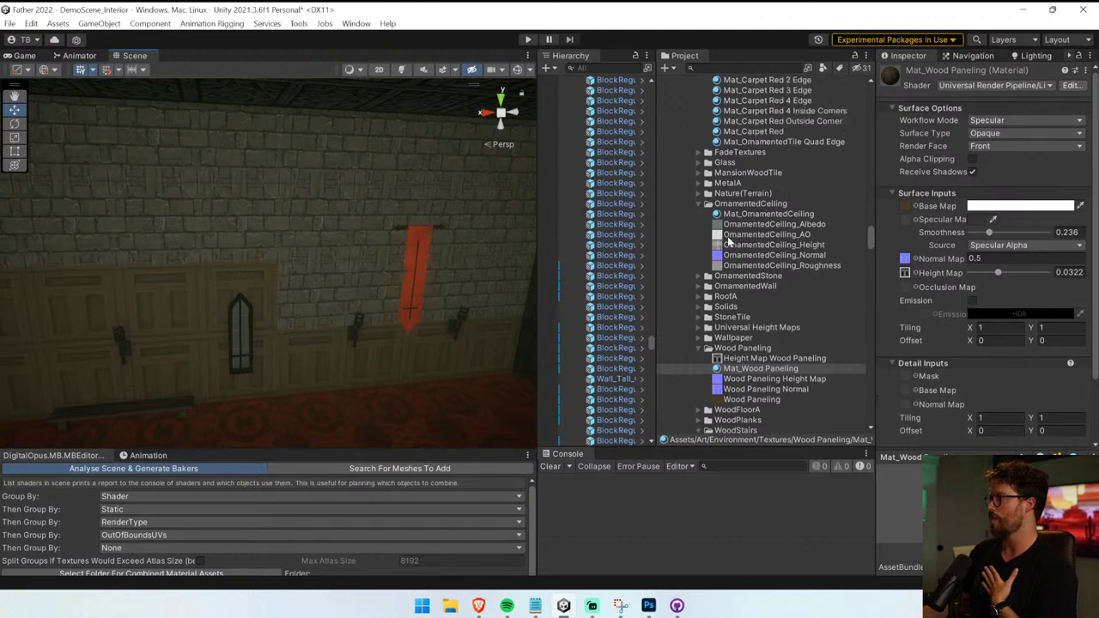
scroll(727, 242, "down", 2)
right_click_drag(348, 314, 184, 337)
left_click_drag(653, 326, 389, 320)
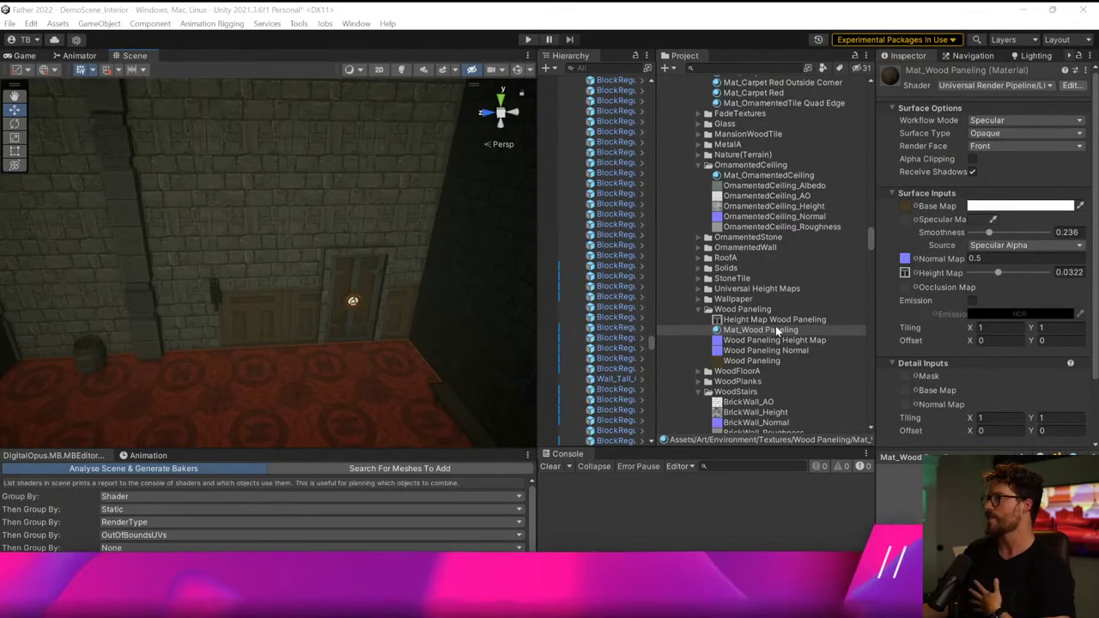
left_click_drag(252, 341, 360, 341, "alt")
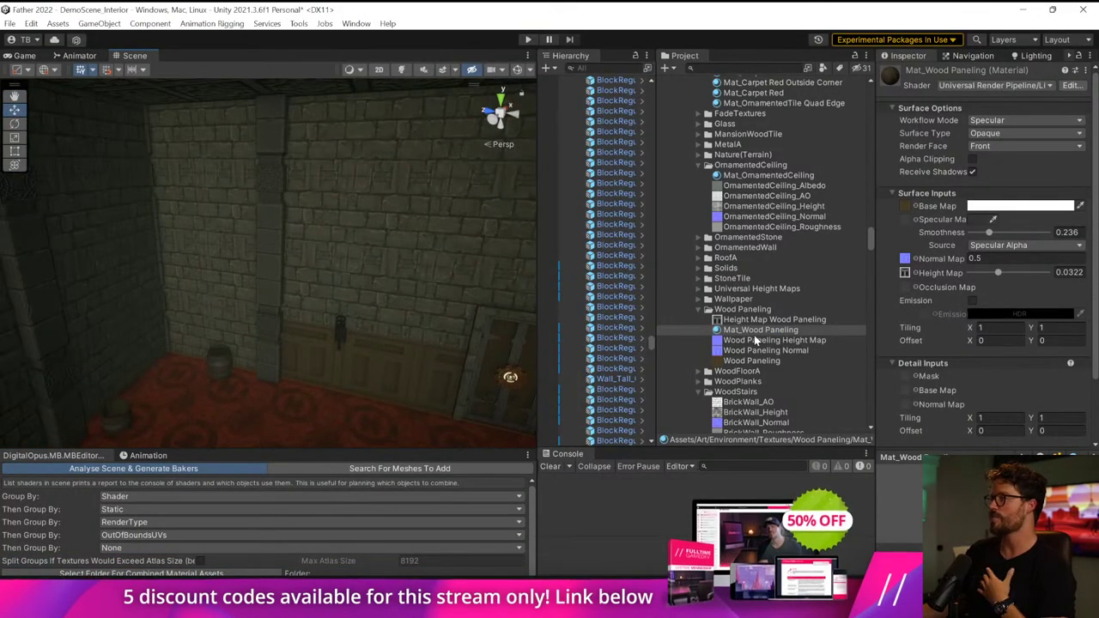
left_click_drag(754, 333, 108, 422)
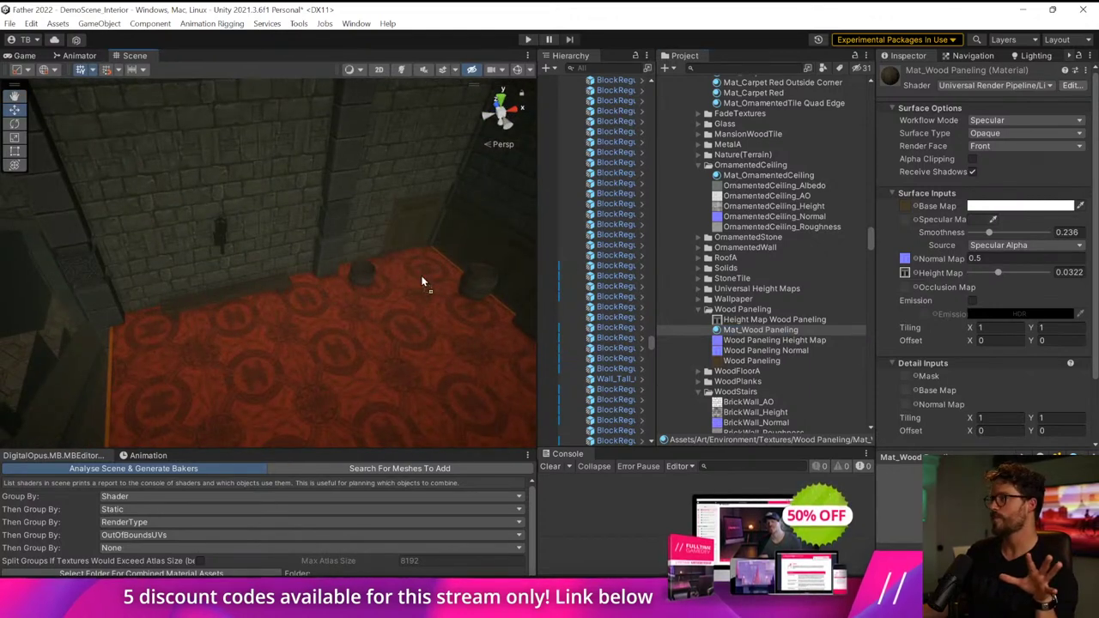
left_click_drag(421, 282, 403, 260)
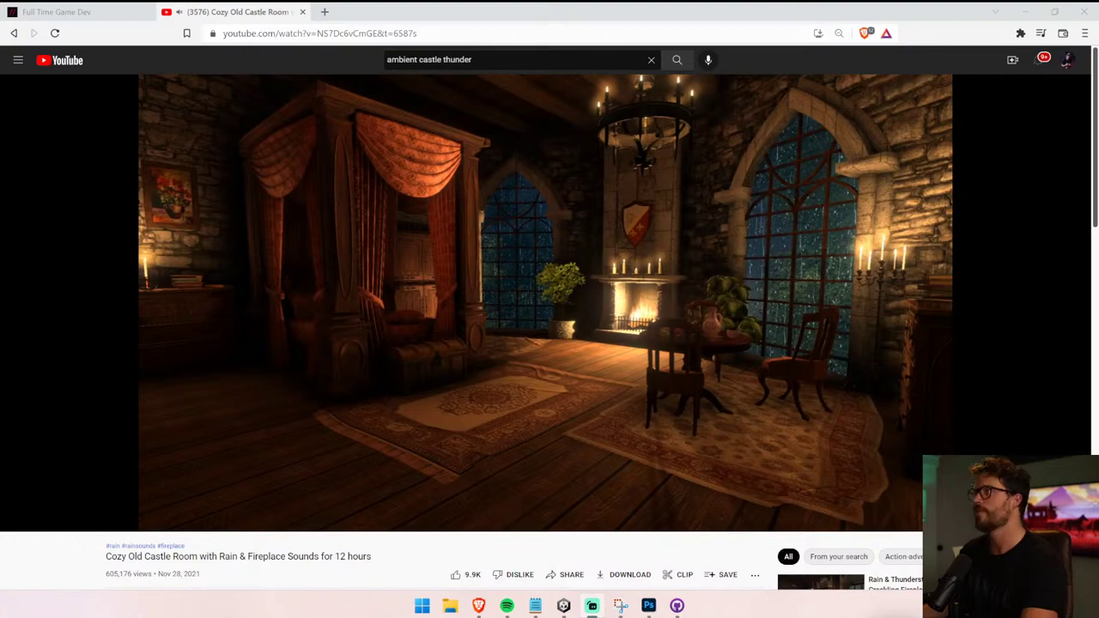
- Close the castle ambience video tab in the browser and switch back to Unity
left_click(302, 12)
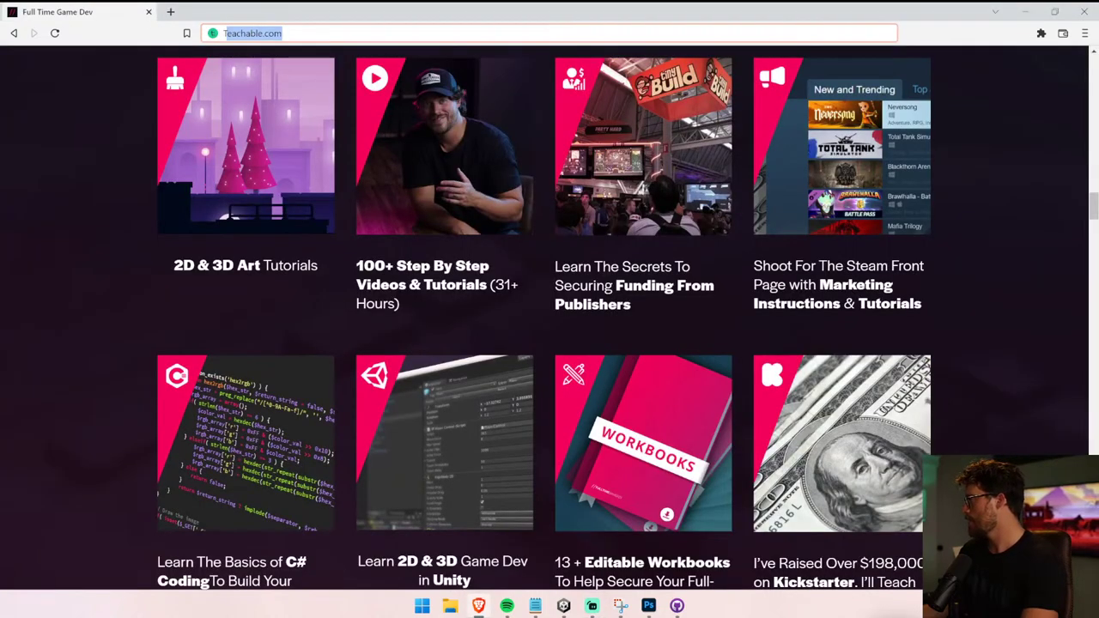
left_click(563, 606)
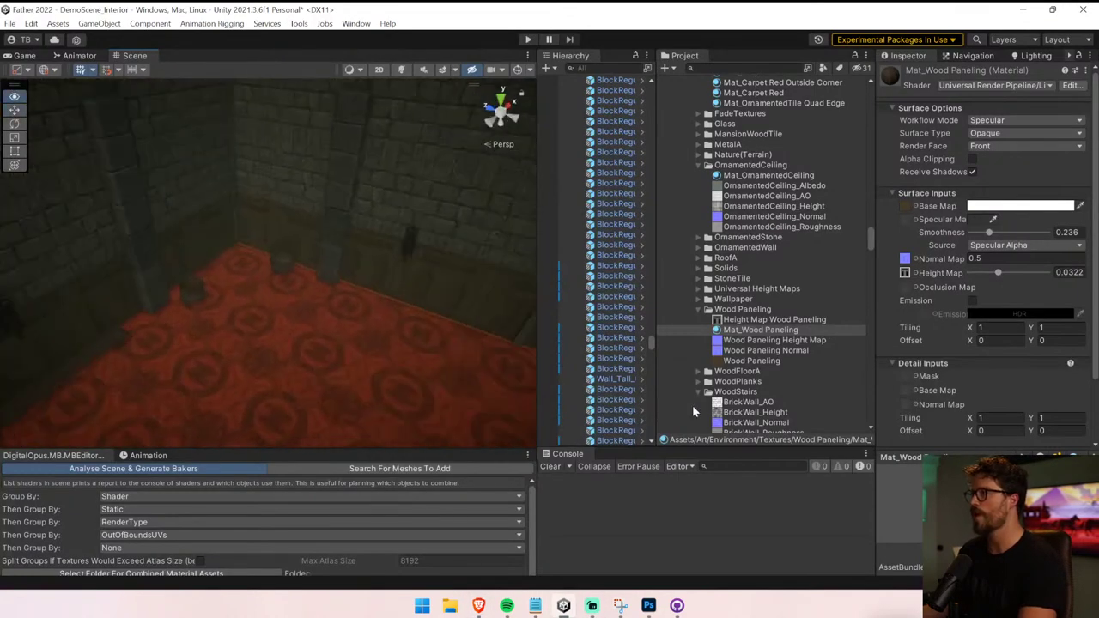
- Apply Mat_Wood Paneling to the lower wall blocks on both sides of the red-curtained window above the stairwell
right_click_drag(47, 494, 487, 318)
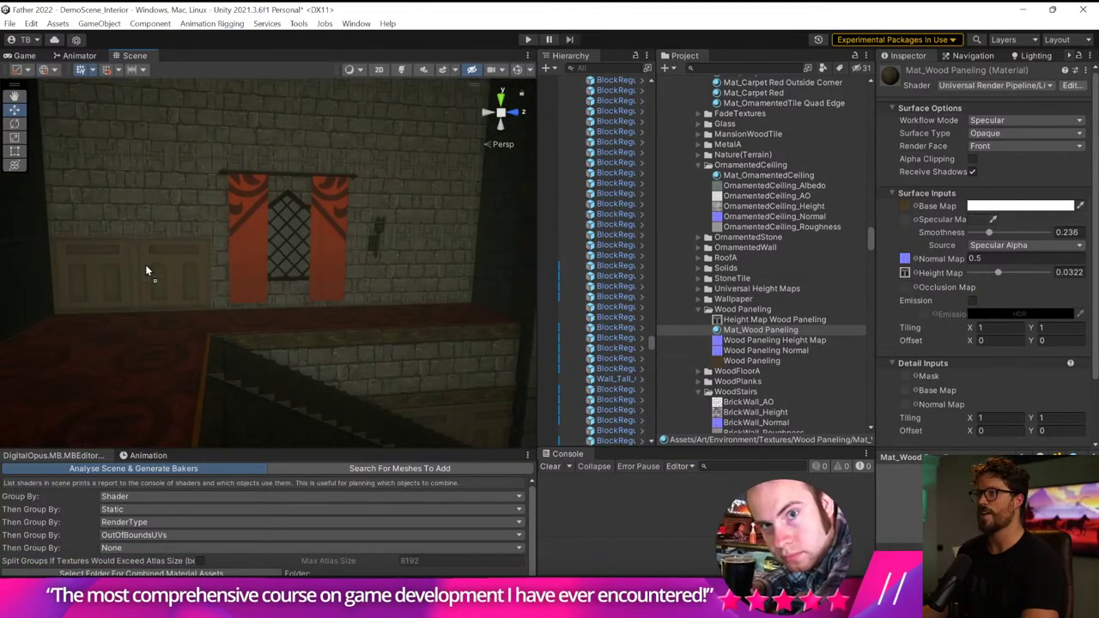
left_click_drag(747, 330, 395, 300)
right_click_drag(394, 294, 485, 290)
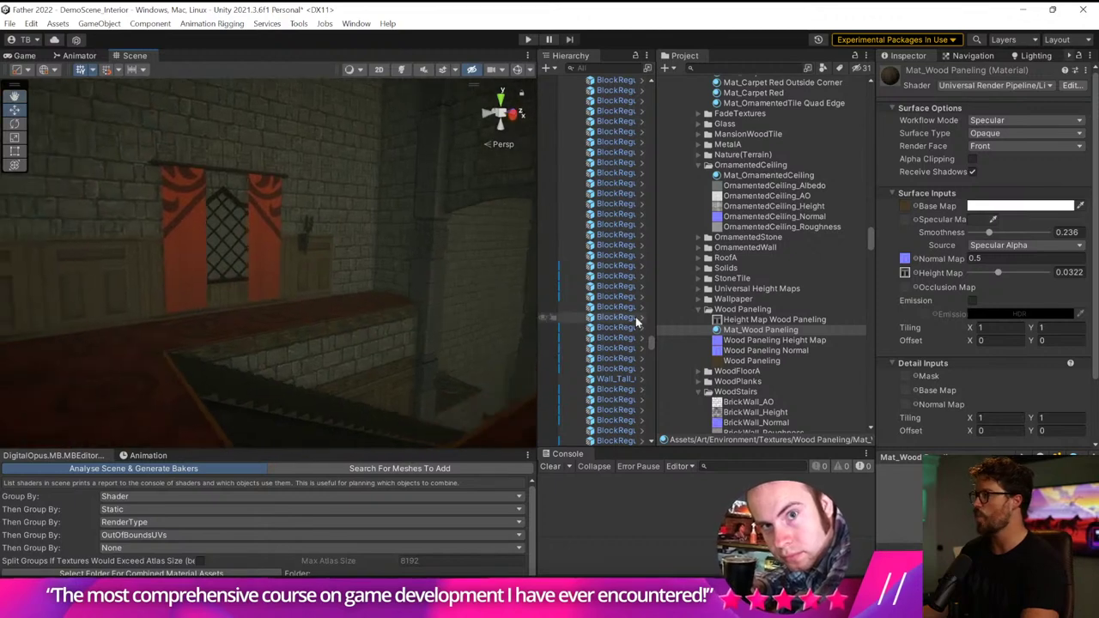
left_click_drag(747, 329, 474, 287)
left_click_drag(362, 274, 369, 284)
right_click_drag(369, 283, 903, 273)
- Find the Controller object by searching for "control", align it with the scene view and set its rotation to 0, 0, 0
right_click_drag(235, 249, 335, 202)
type("co")
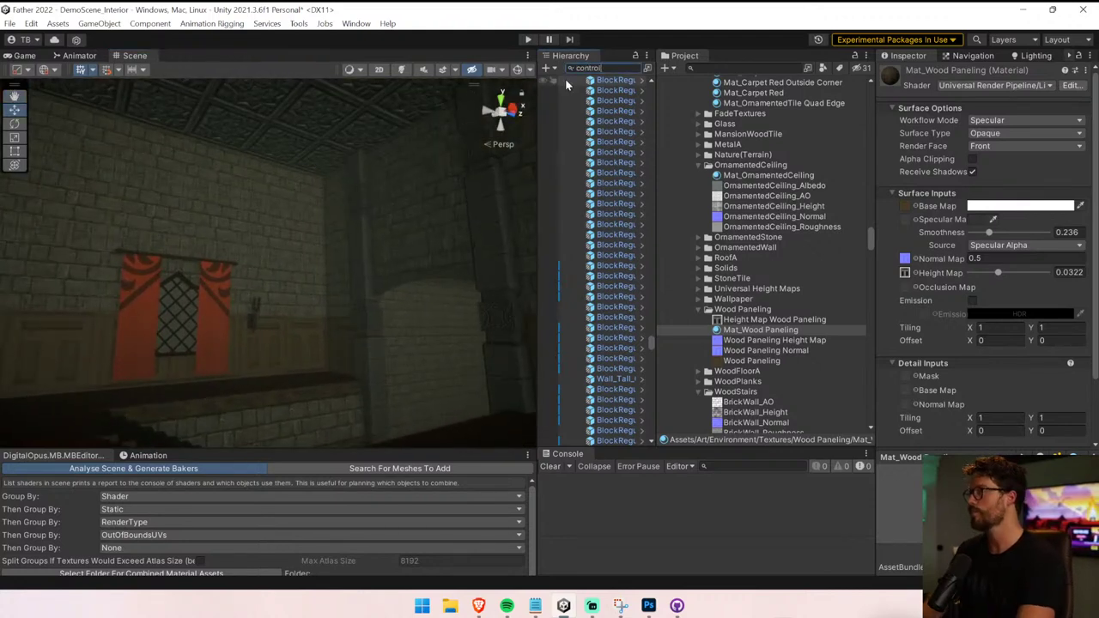
type("ntrol")
left_click(598, 90)
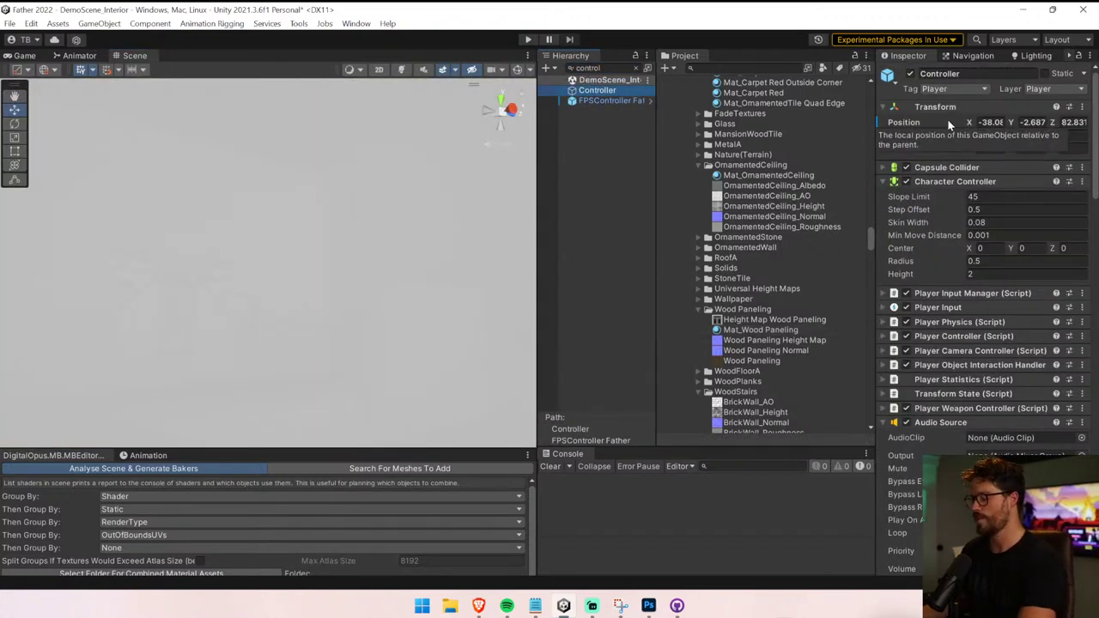
key("ctrl+shift+f")
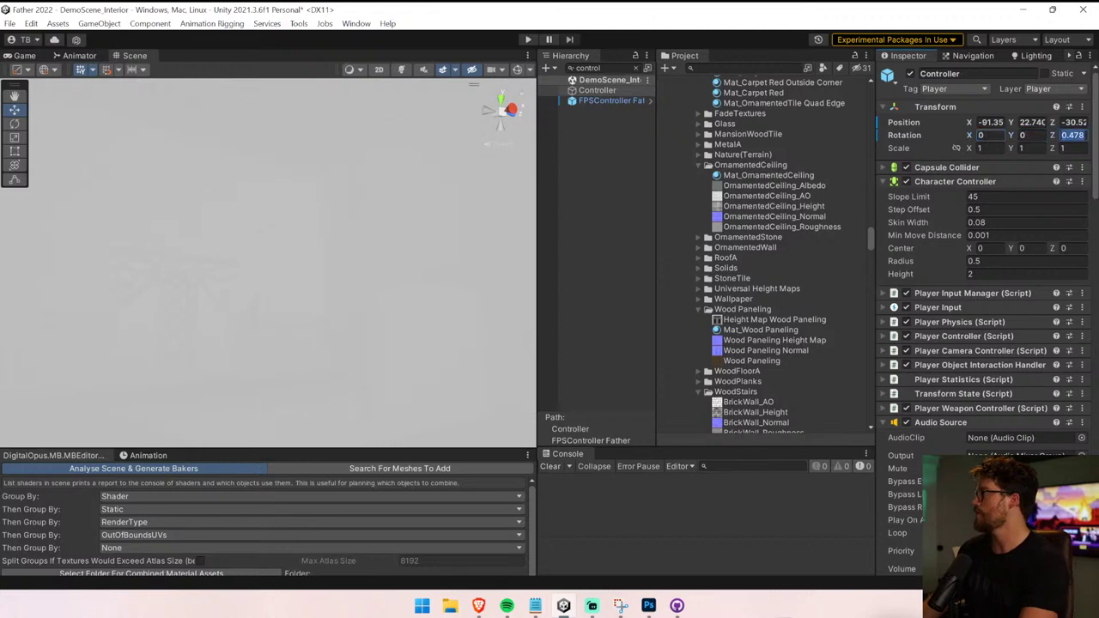
- Play-test the level, walking through the carpeted room to examine its walls, ceiling and lighting
left_click(528, 40)
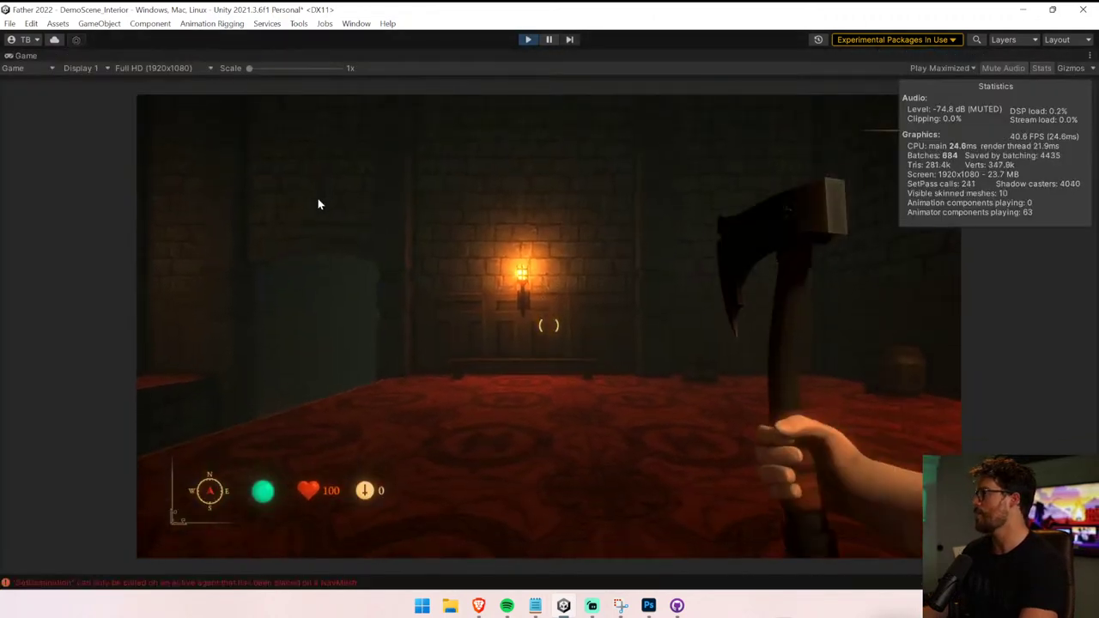
left_click(319, 200)
key("w")
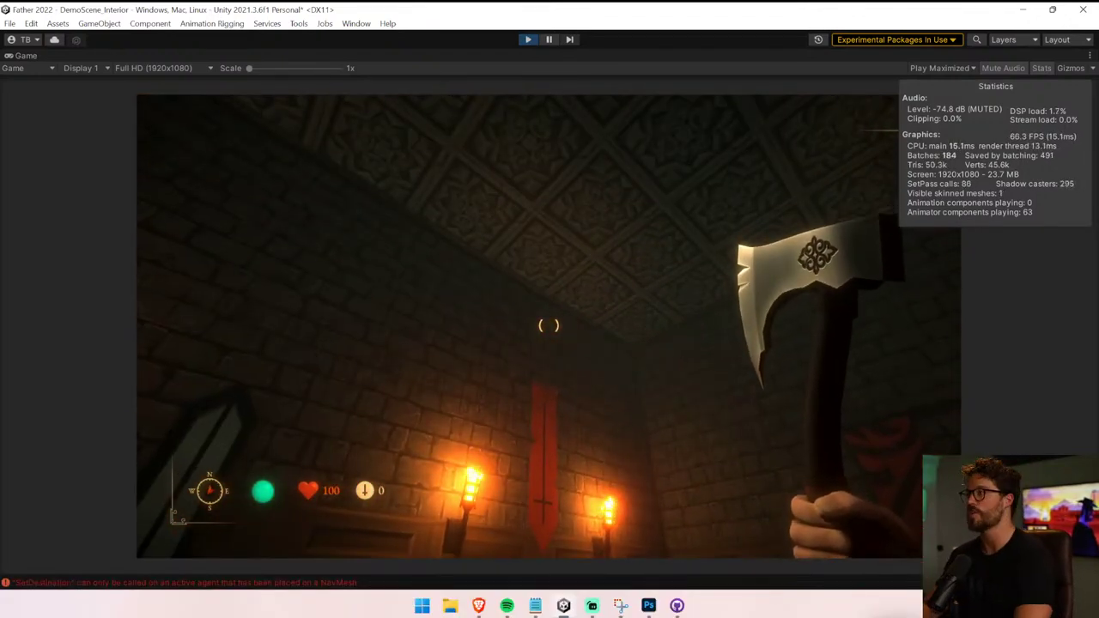
key("ctrl+p")
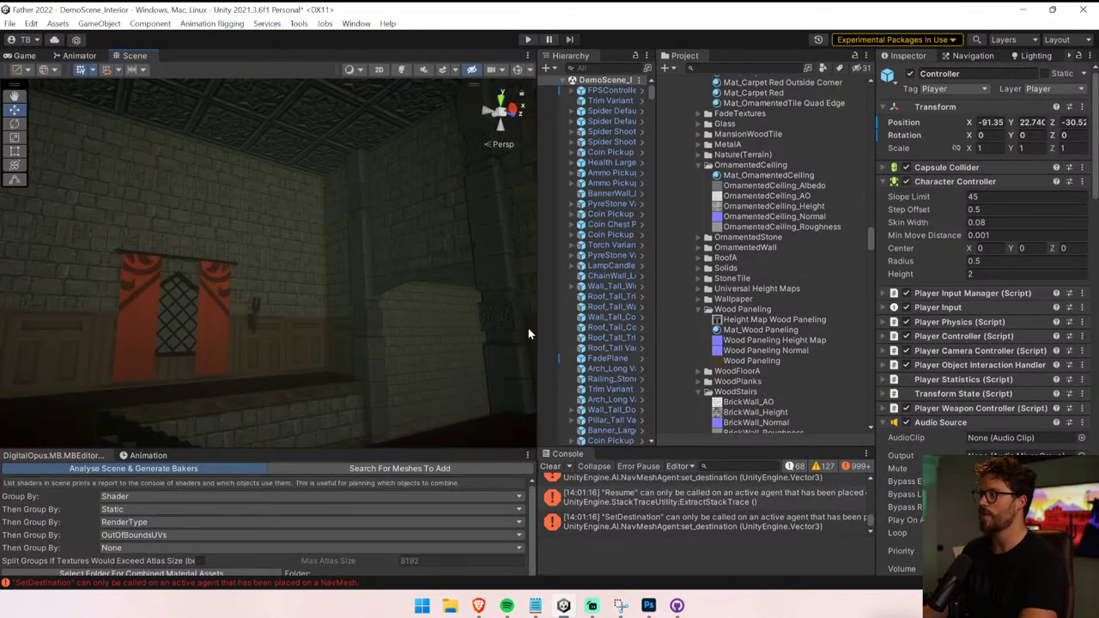
- Expand the Wallpaper folder in the project and frame the paneled wall with the arched window and banner
left_click_drag(537, 330, 638, 329)
right_click_drag(584, 249, 1037, 305)
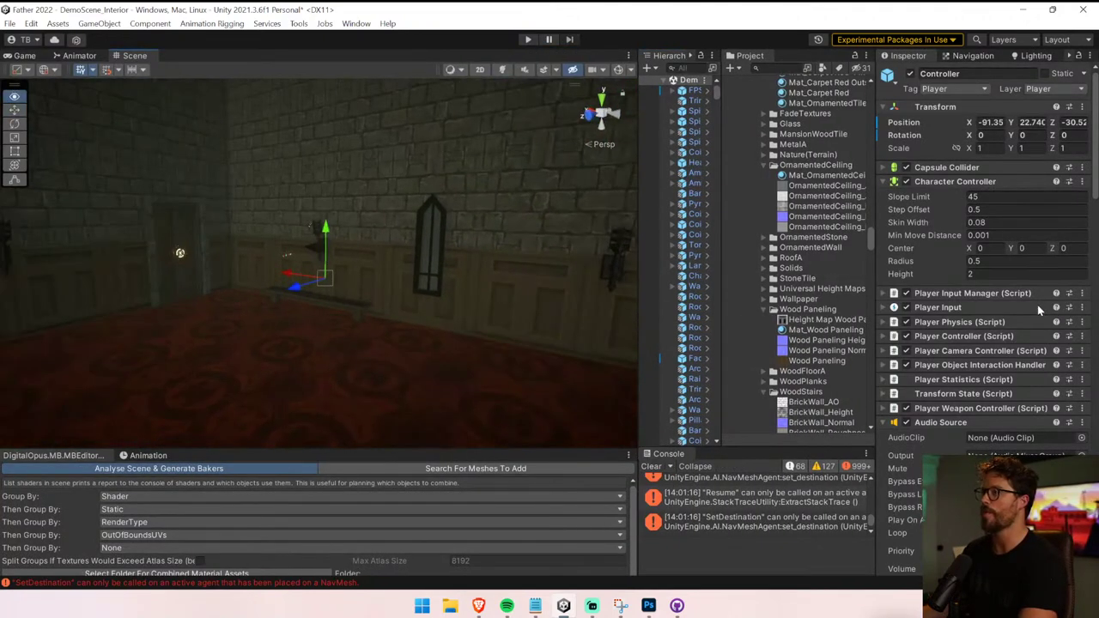
scroll(825, 274, "down", 3)
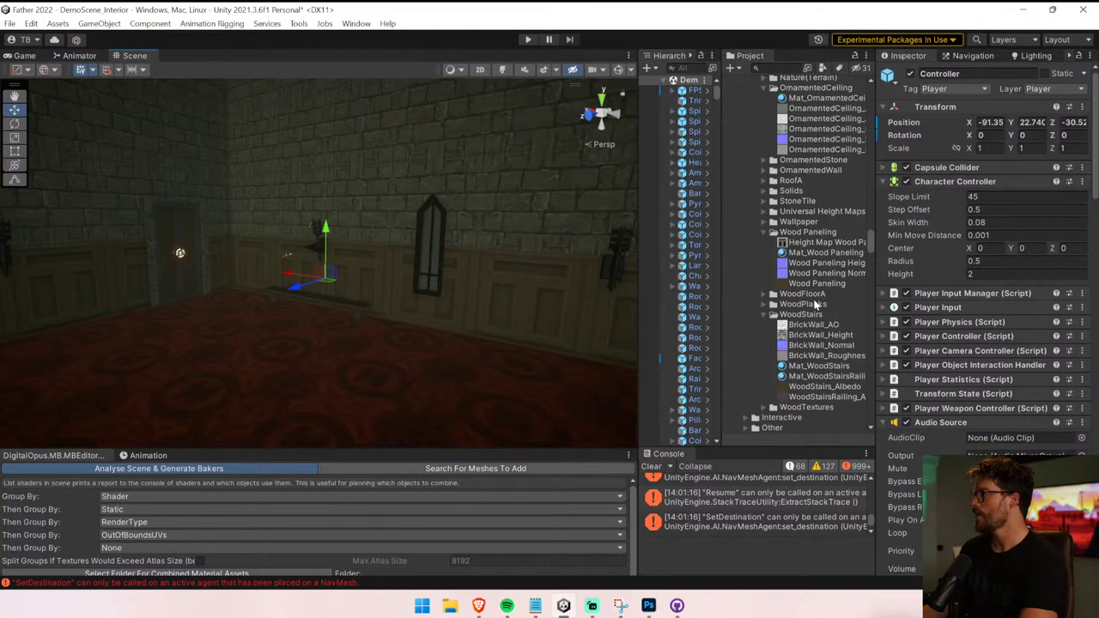
left_click(772, 223)
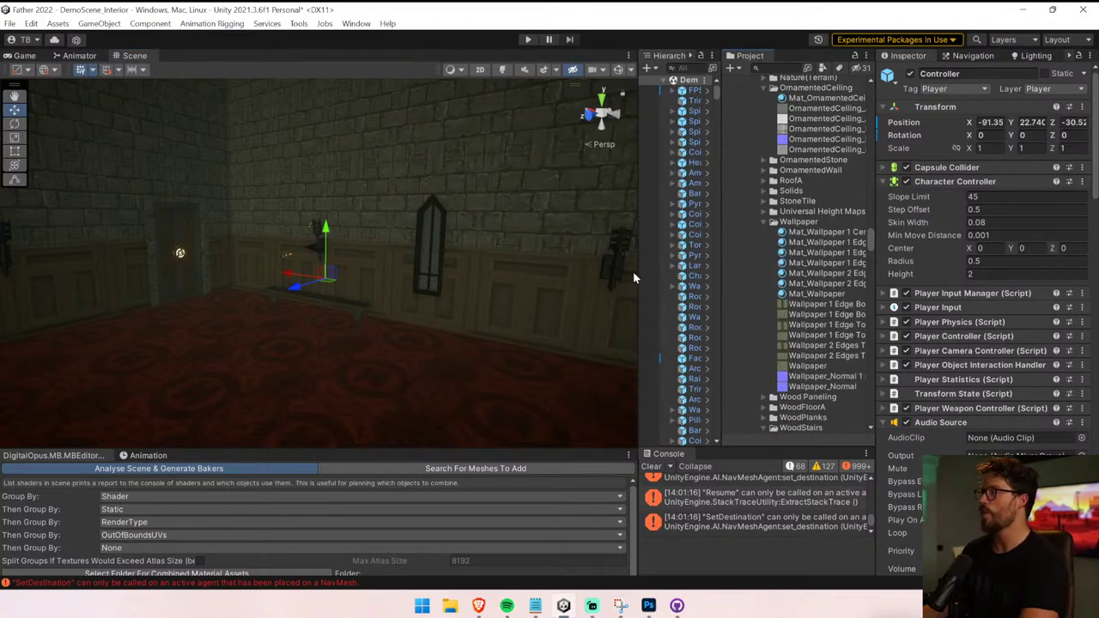
left_click_drag(636, 275, 530, 265)
right_click_drag(386, 313, 504, 278)
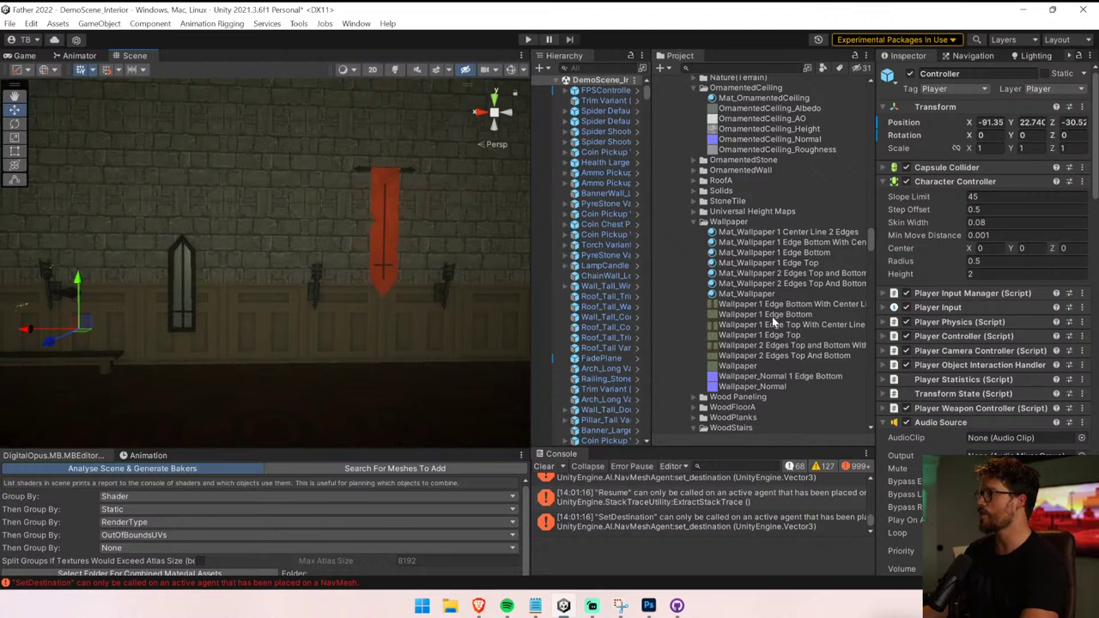
- Apply Mat_Wallpaper 1 Edge Bottom above the paneling beside the banner, and try Mat_Wallpaper 1 Edge Top on the block by the arched window
left_click_drag(810, 256, 363, 263)
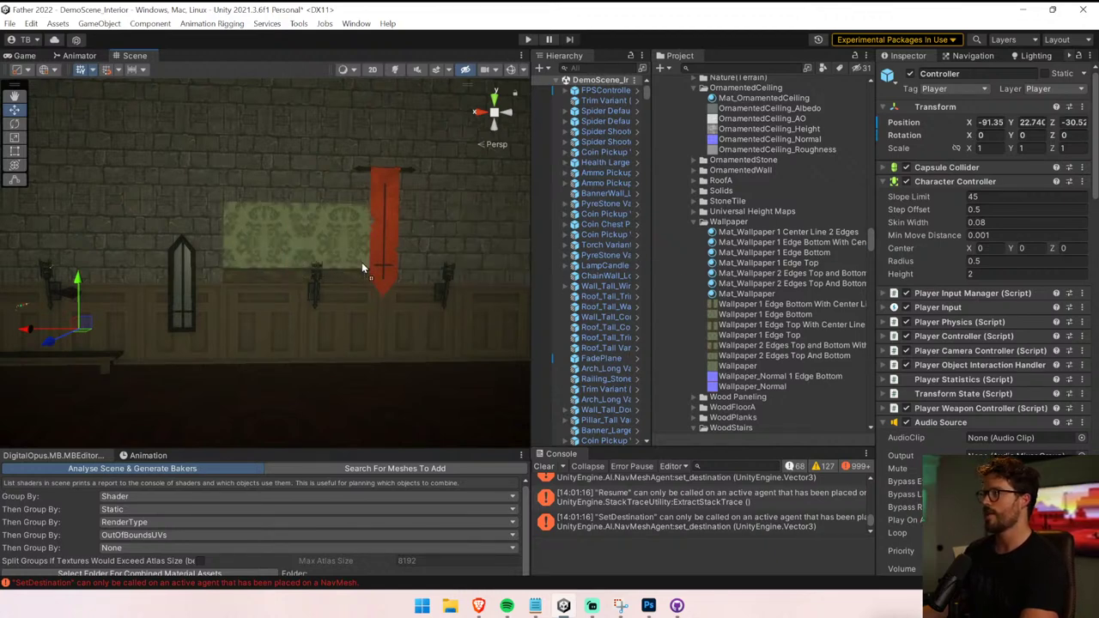
left_click_drag(780, 263, 204, 235)
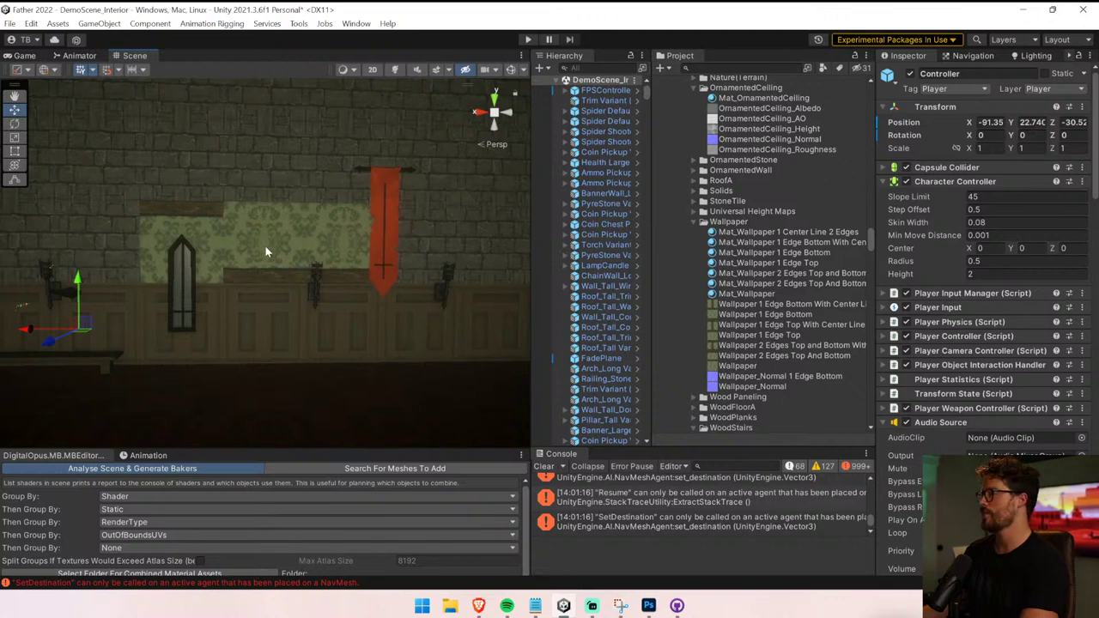
key("a")
right_click_drag(264, 248, 233, 244)
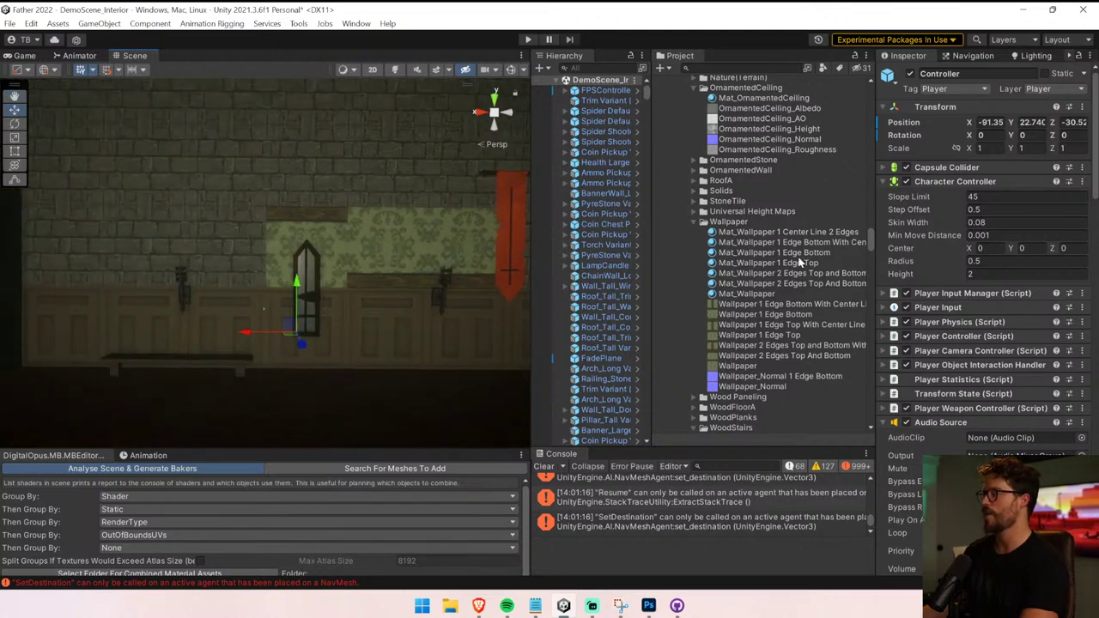
- Extend Mat_Wallpaper 1 Edge Bottom along the row above the paneling, on both sides of the arched window and past the banner
left_click_drag(804, 265, 463, 249)
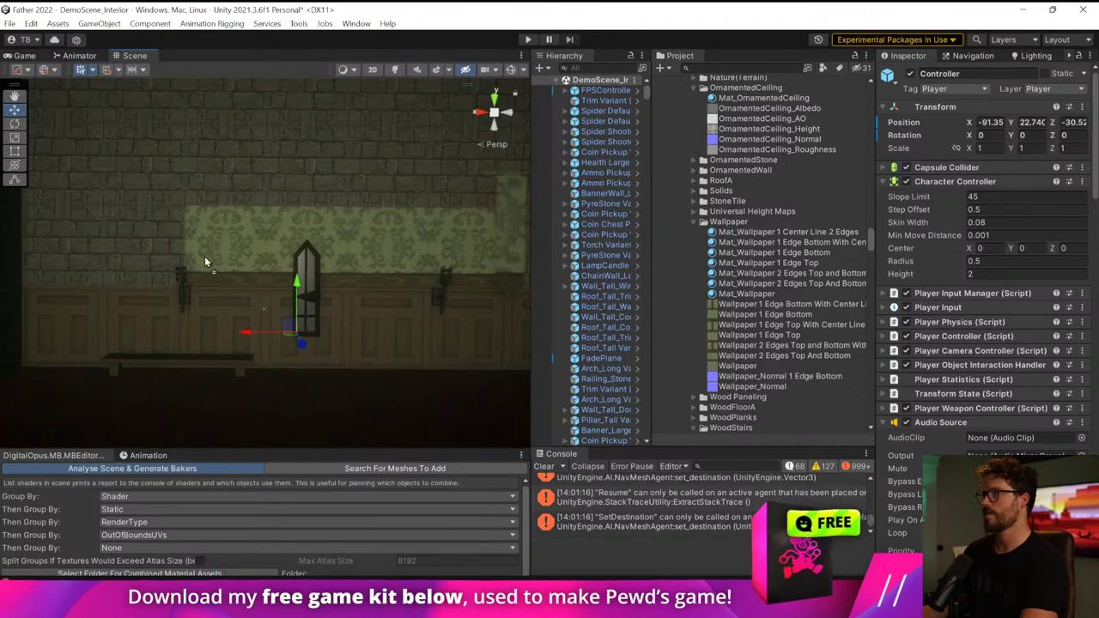
right_click_drag(204, 262, 130, 313)
left_click_drag(794, 261, 230, 255)
right_click_drag(230, 256, 434, 263)
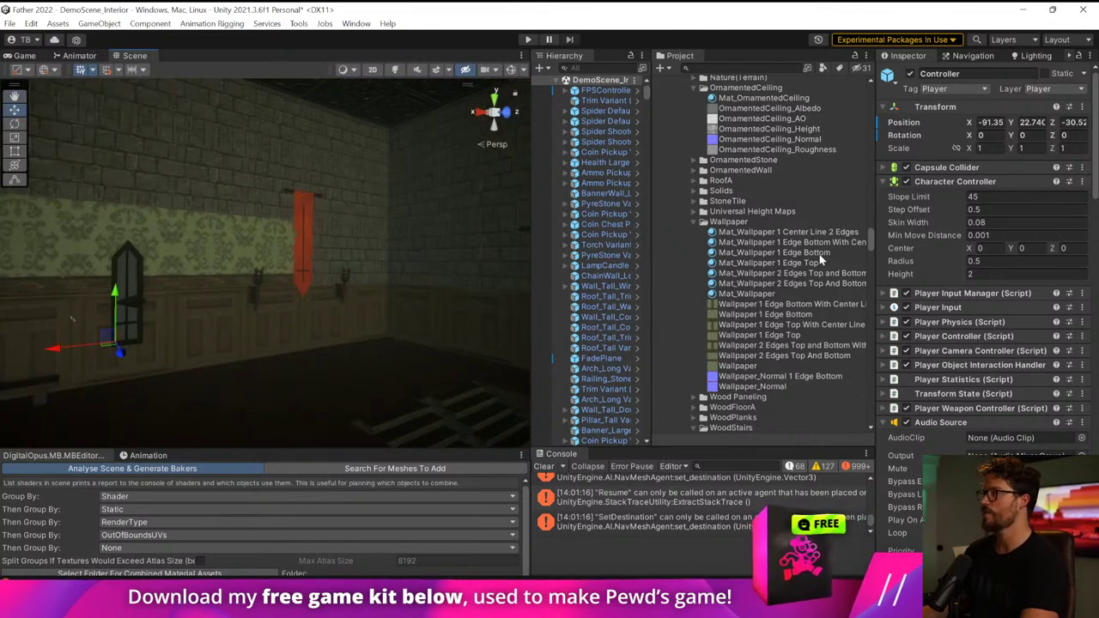
left_click_drag(459, 253, 316, 246)
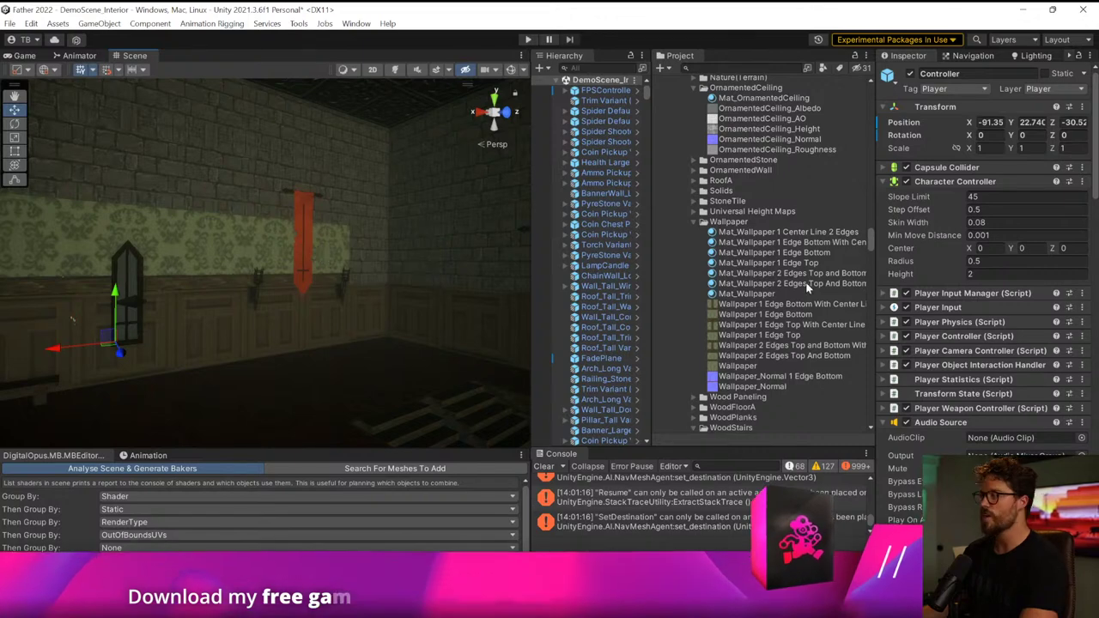
- Continue Mat_Wallpaper 1 Edge Bottom around the corner and across the wall with the red-curtained window
right_click_drag(351, 276, 487, 270)
key("w")
left_click_drag(316, 255, 316, 256)
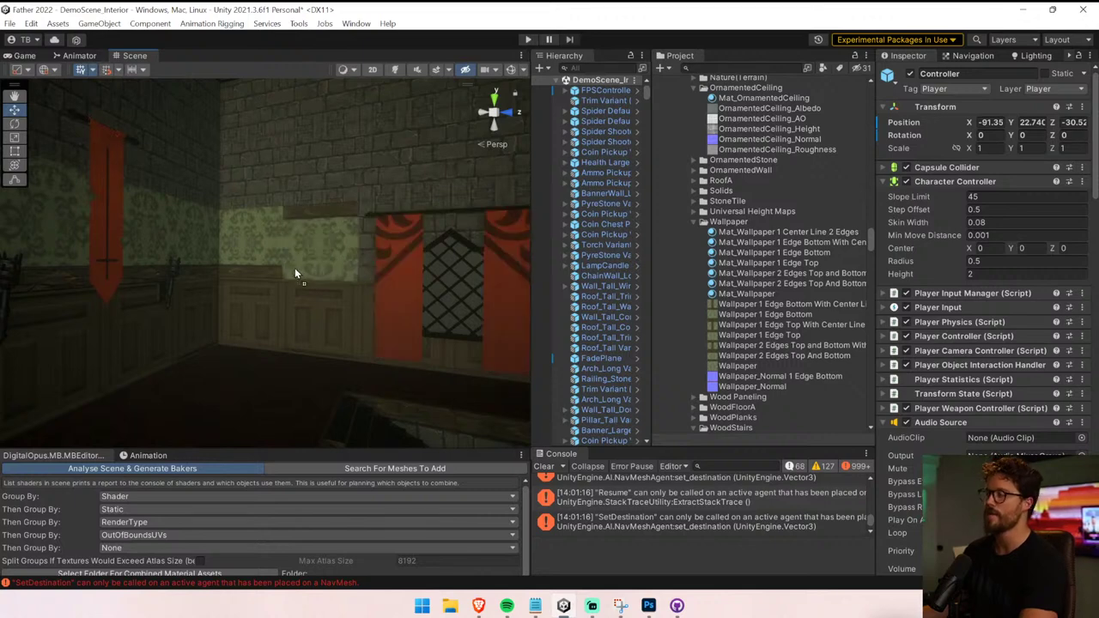
right_click_drag(295, 268, 331, 267)
left_click_drag(698, 252, 283, 258)
right_click_drag(283, 259, 322, 258)
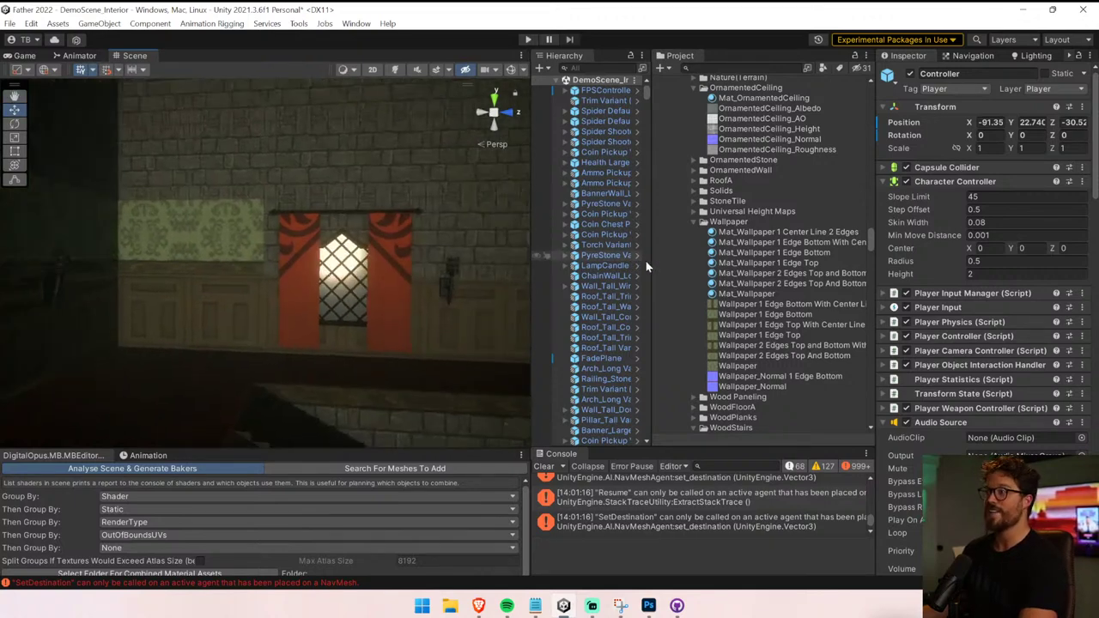
left_click_drag(420, 275, 273, 259)
right_click_drag(273, 259, 350, 261)
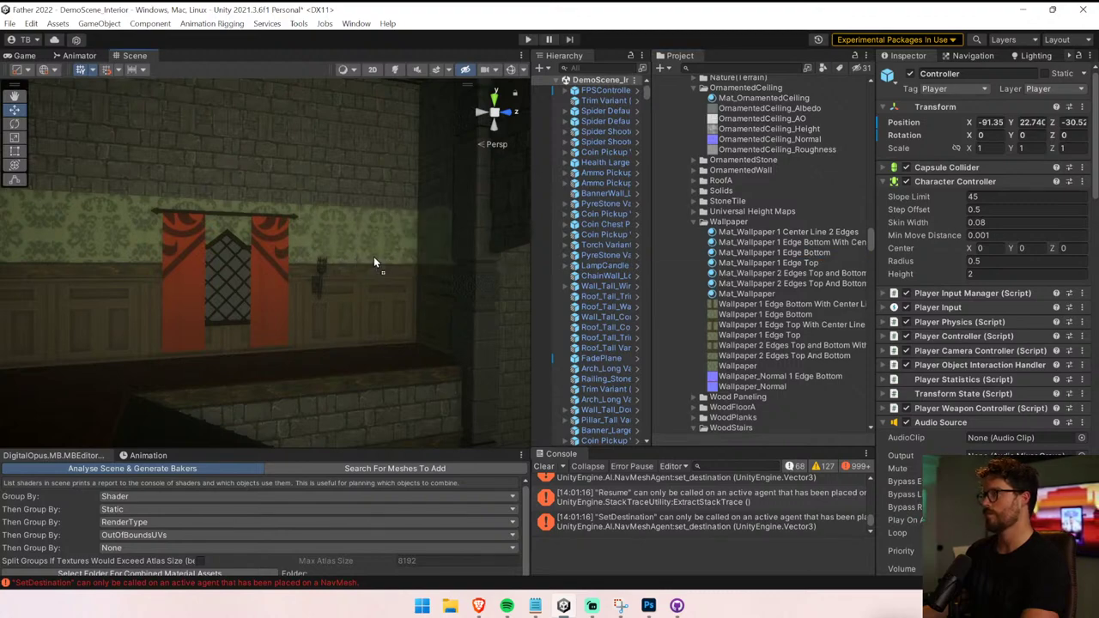
- Apply Mat_Wallpaper 1 Edge Bottom above the paneling on the door wall and in the pillared corner with the barrels
right_click_drag(373, 257, 829, 266)
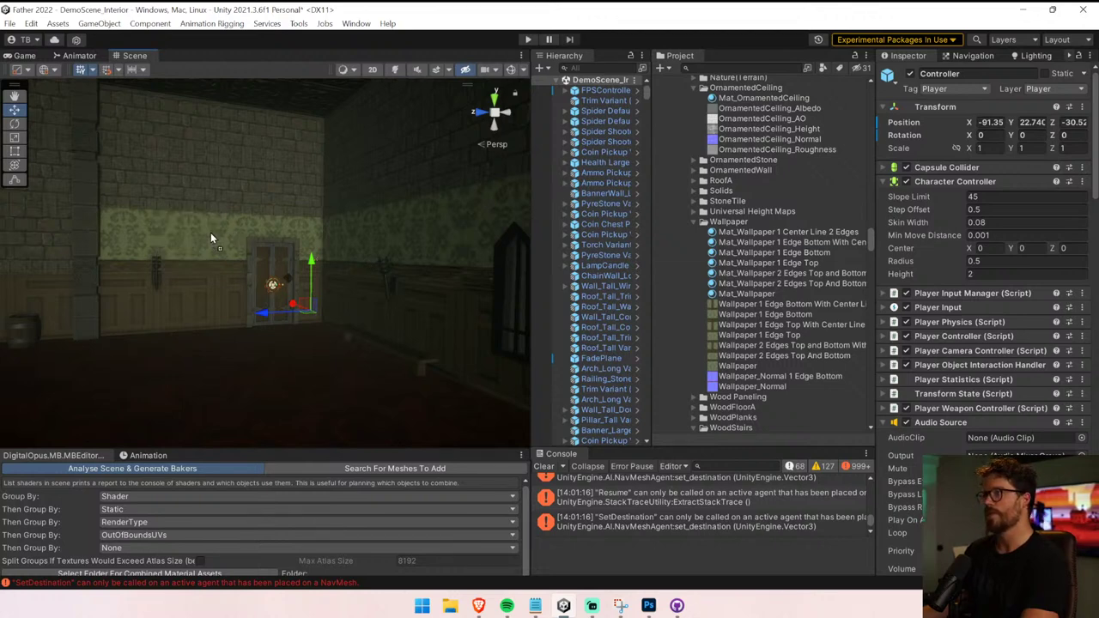
right_click_drag(273, 237, 60, 250)
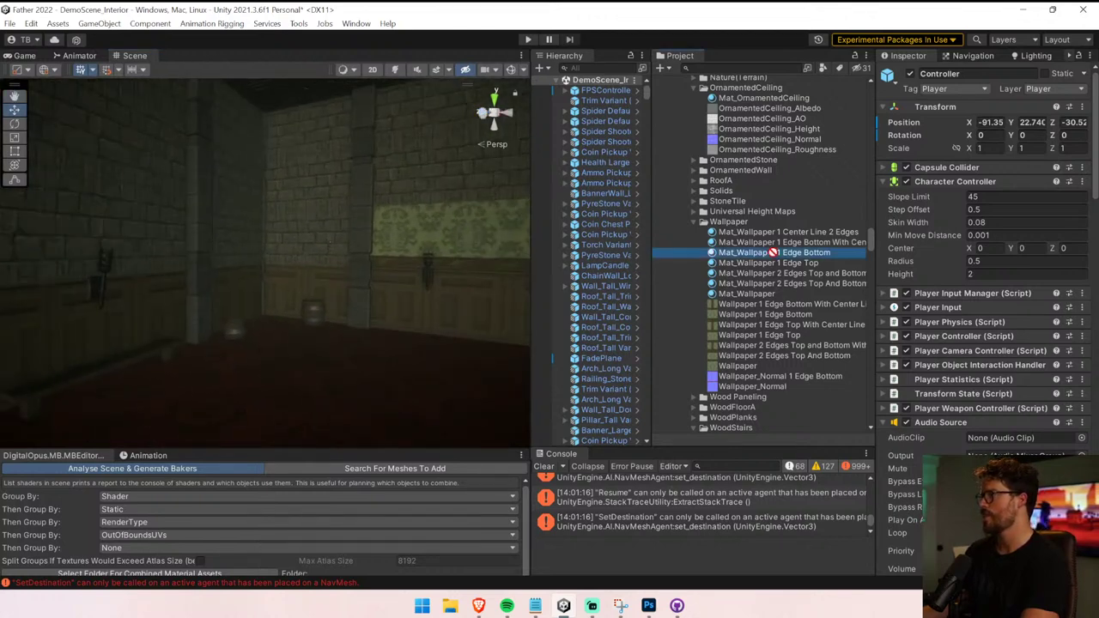
left_click_drag(772, 253, 284, 243)
left_click_drag(781, 252, 292, 236)
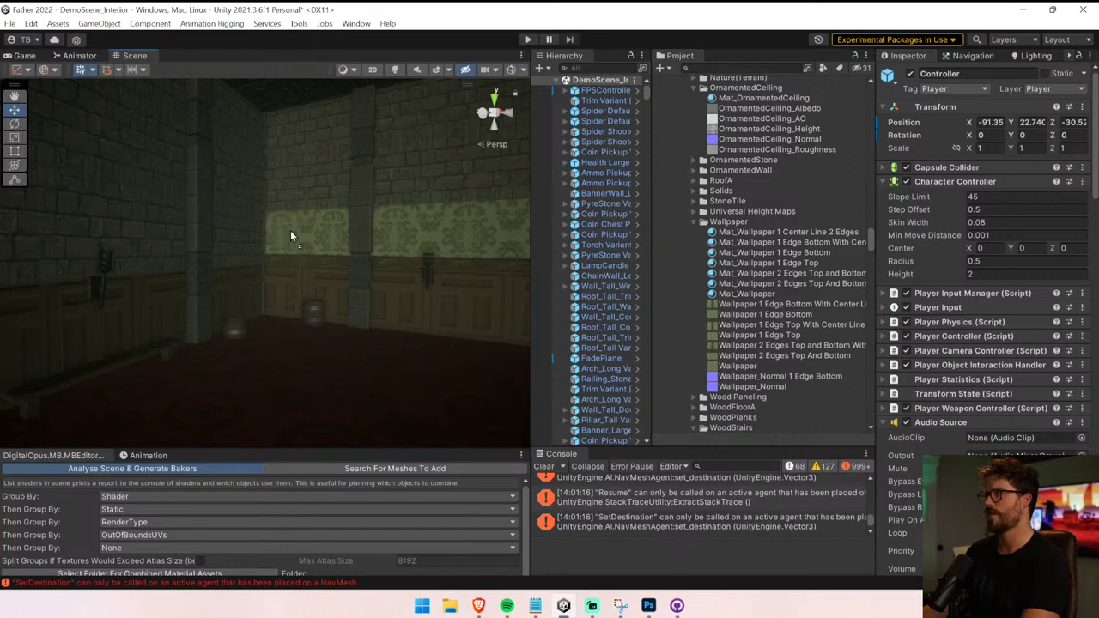
right_click_drag(292, 236, 235, 248)
left_click_drag(770, 254, 339, 238)
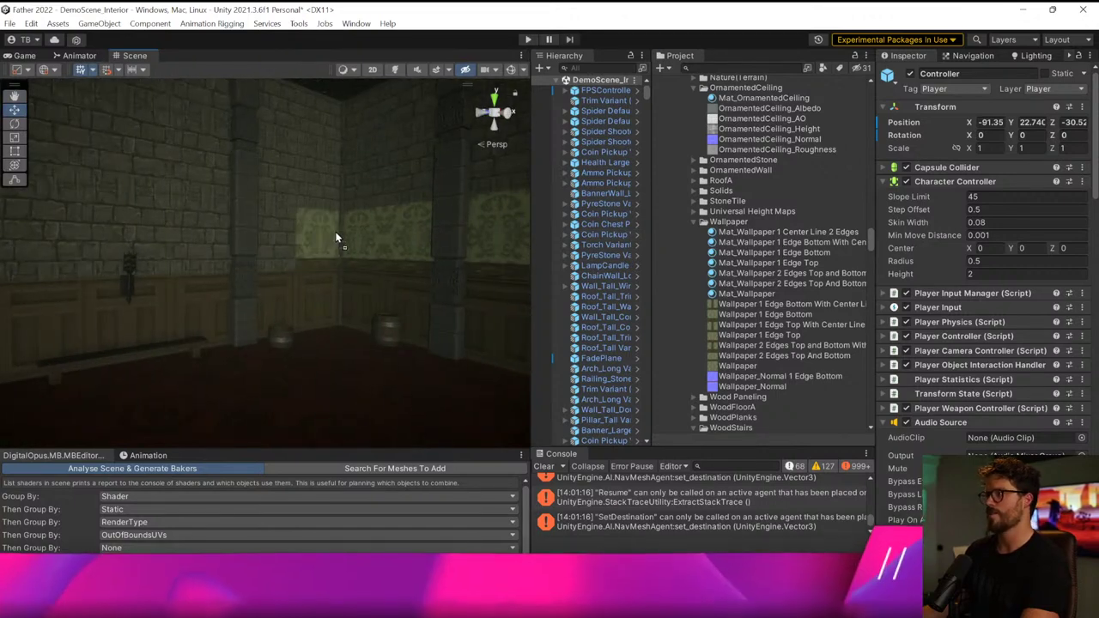
- Apply Mat_Wallpaper 1 Edge Bottom to the row above the wall bench, up to the pillar beside the archway
right_click_drag(386, 247, 322, 248)
left_click_drag(784, 254, 277, 243)
middle_click_drag(277, 243, 386, 254)
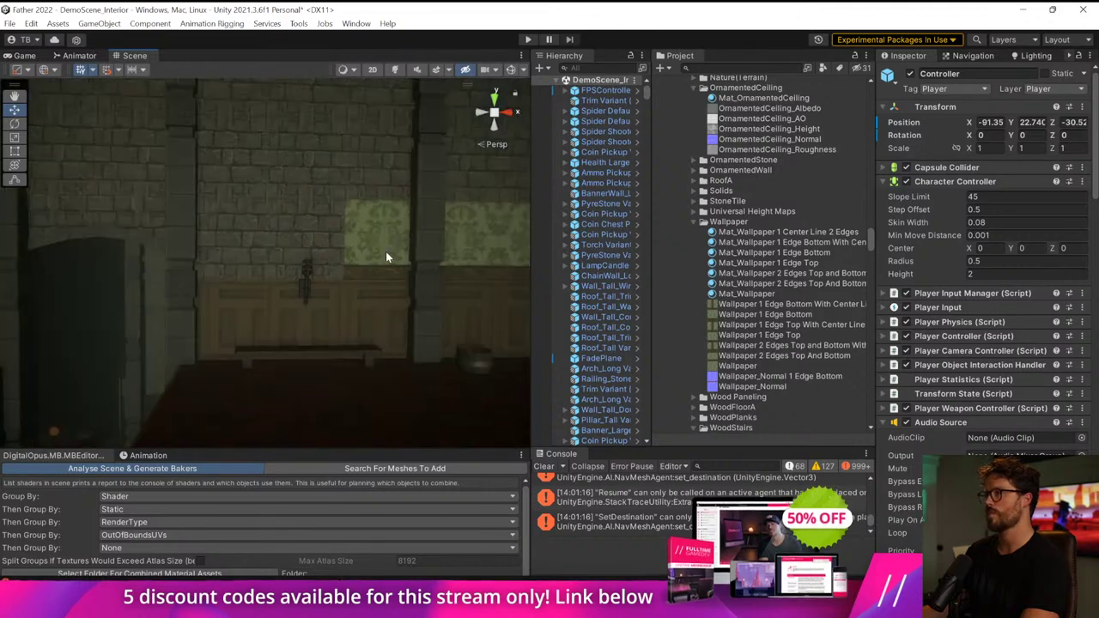
right_click_drag(368, 247, 266, 249)
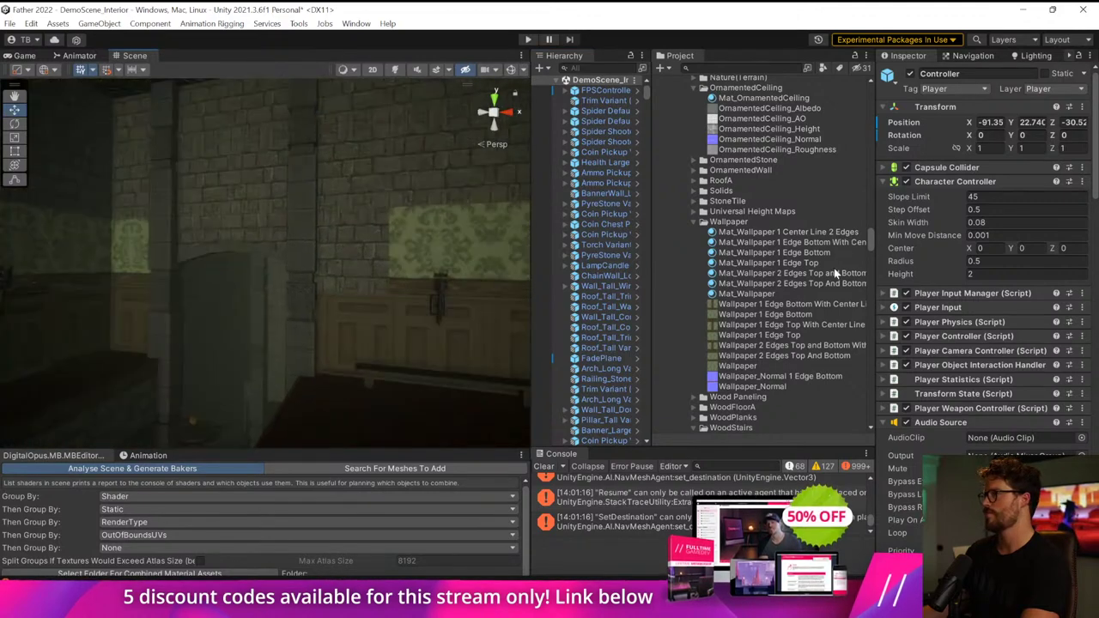
left_click_drag(489, 252, 382, 262)
right_click_drag(392, 266, 385, 252)
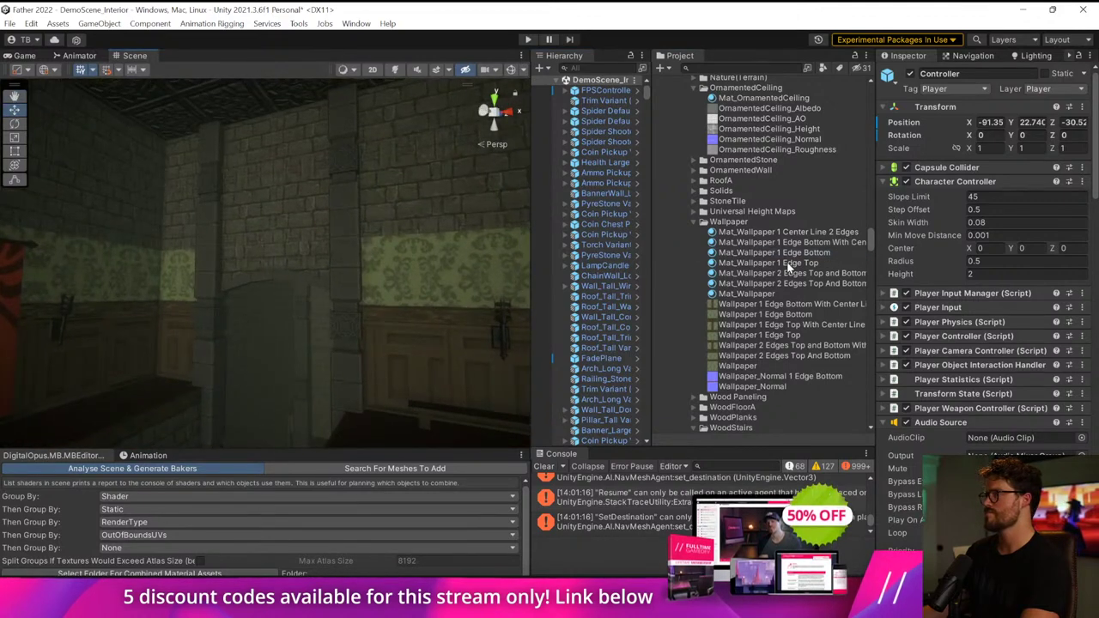
- Apply Mat_Wallpaper 1 Edge Bottom to the strip above the archway and try plain Mat_Wallpaper on the same strip
left_click_drag(788, 266, 310, 258)
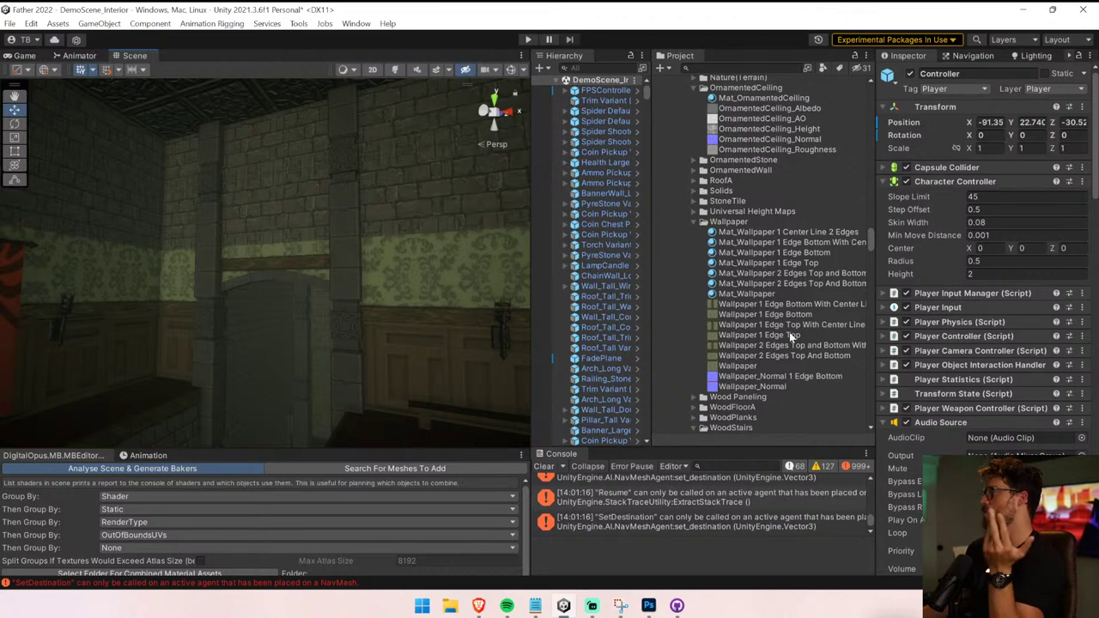
left_click_drag(764, 294, 315, 262)
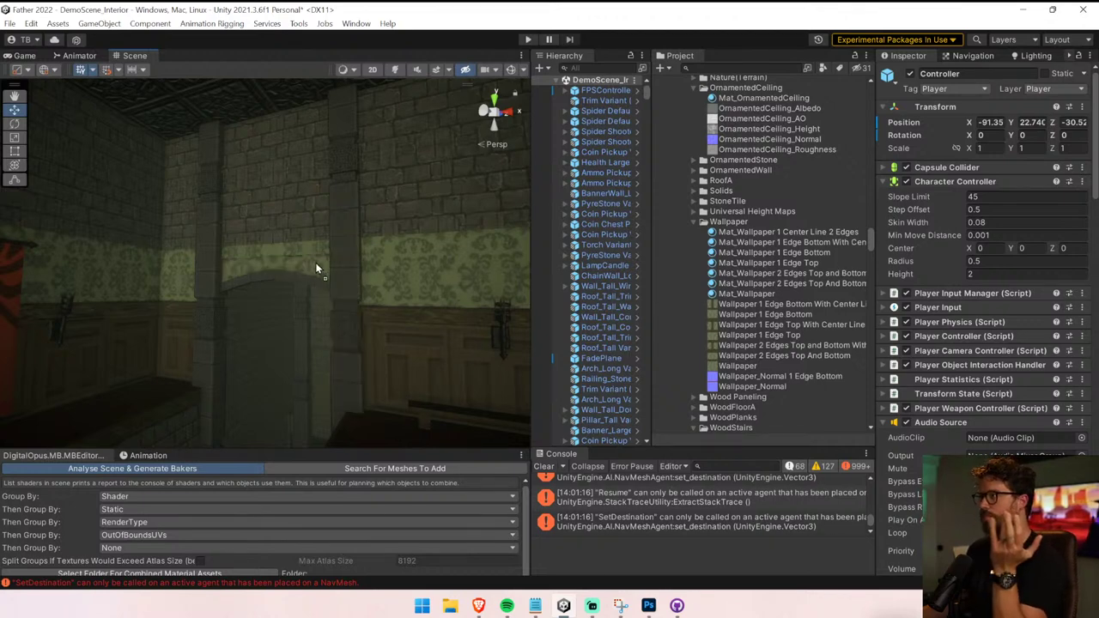
- Apply Mat_Wallpaper 1 Edge Top to the top row of the bench wall and the panels above the archway
right_click_drag(354, 282, 726, 289)
key("w")
mouse_move(464, 289)
right_mouse_down()
mouse_move(449, 289)
mouse_move(464, 286)
right_mouse_up()
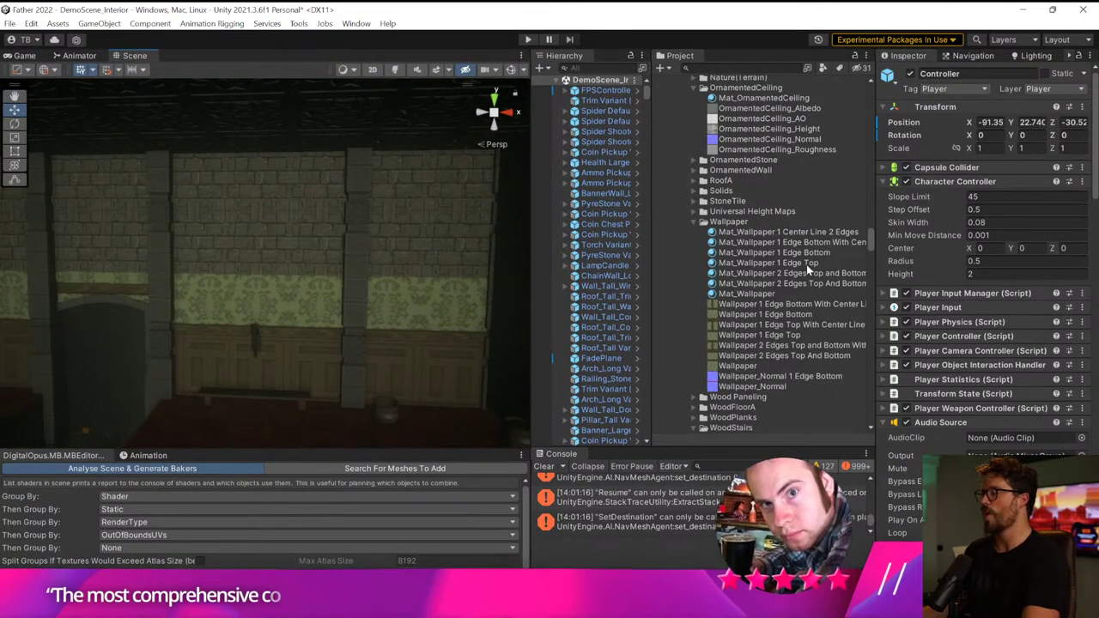
left_click_drag(806, 263, 415, 206)
right_click_drag(387, 198, 318, 182)
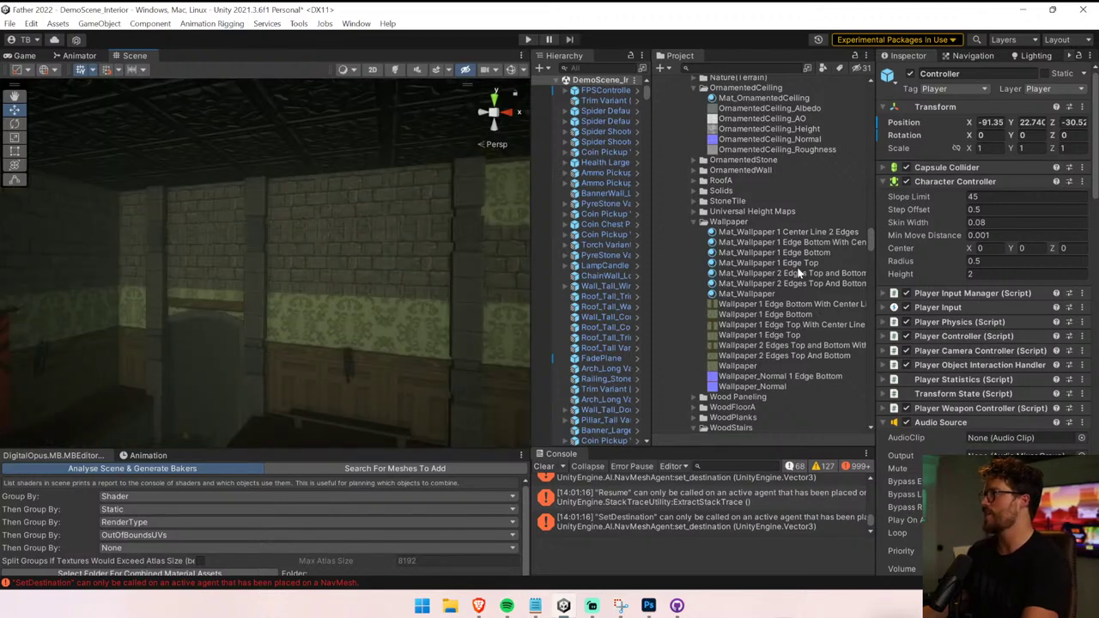
left_click_drag(486, 222, 435, 209)
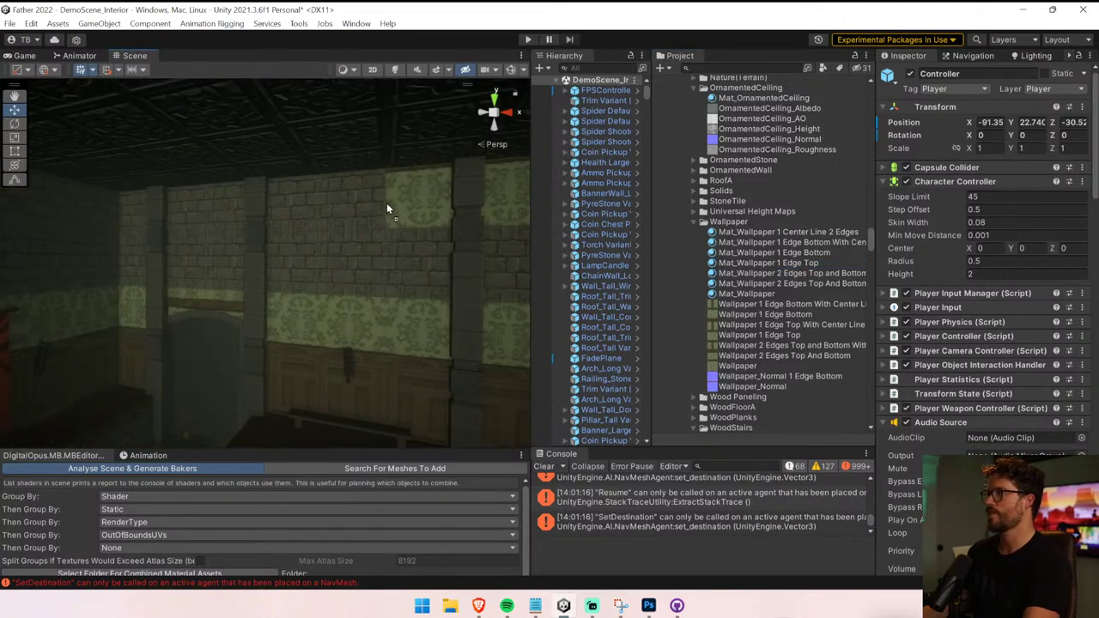
left_click_drag(297, 198, 301, 199)
right_click_drag(408, 251, 382, 247)
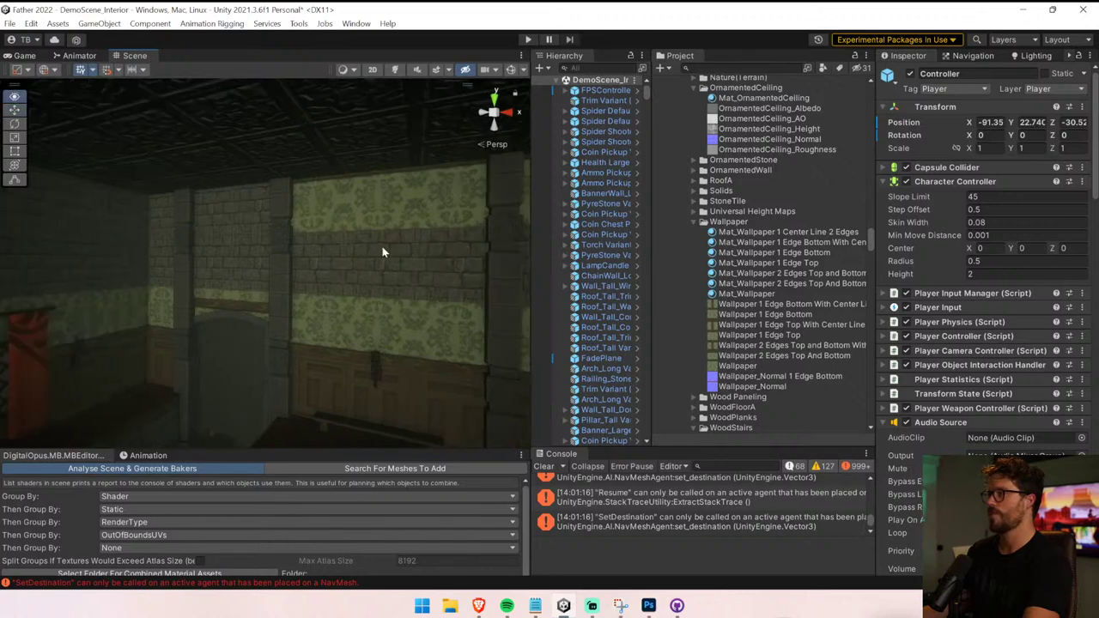
left_click_drag(807, 267, 263, 210)
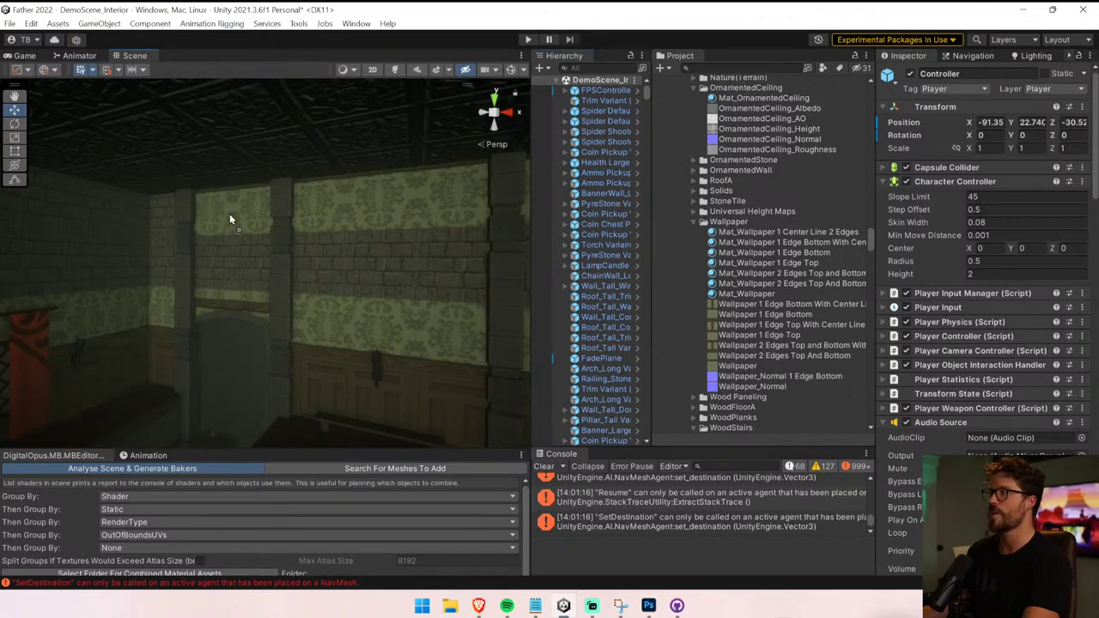
right_click_drag(337, 253, 300, 255)
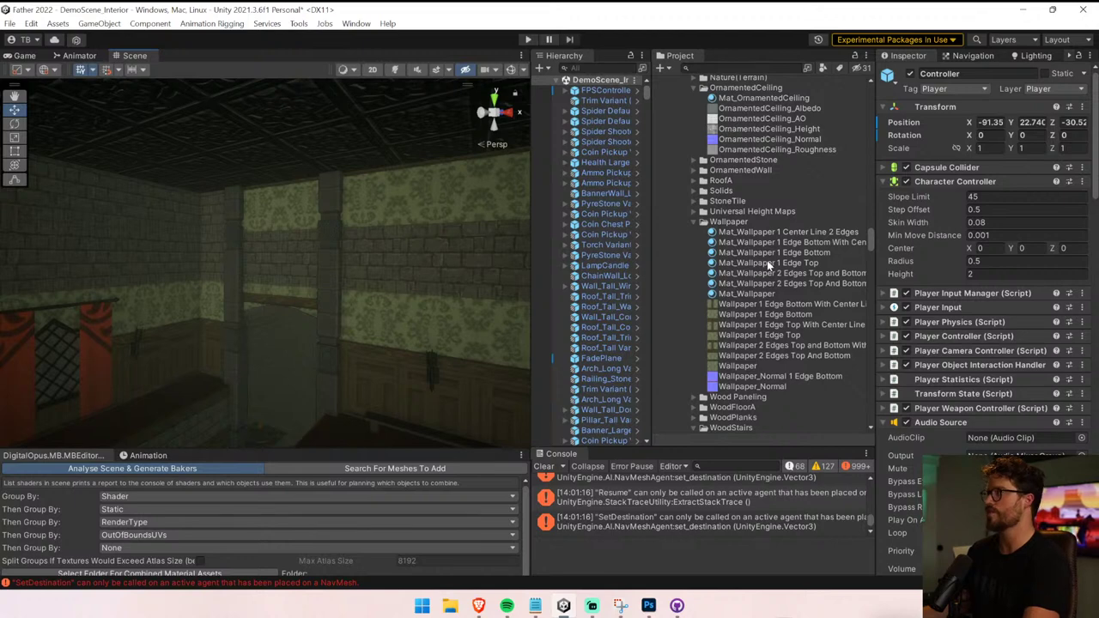
- Extend Mat_Wallpaper 1 Edge Top around the corner and along the top row of the wall with the red-curtained window
left_click_drag(213, 228, 126, 243, "alt")
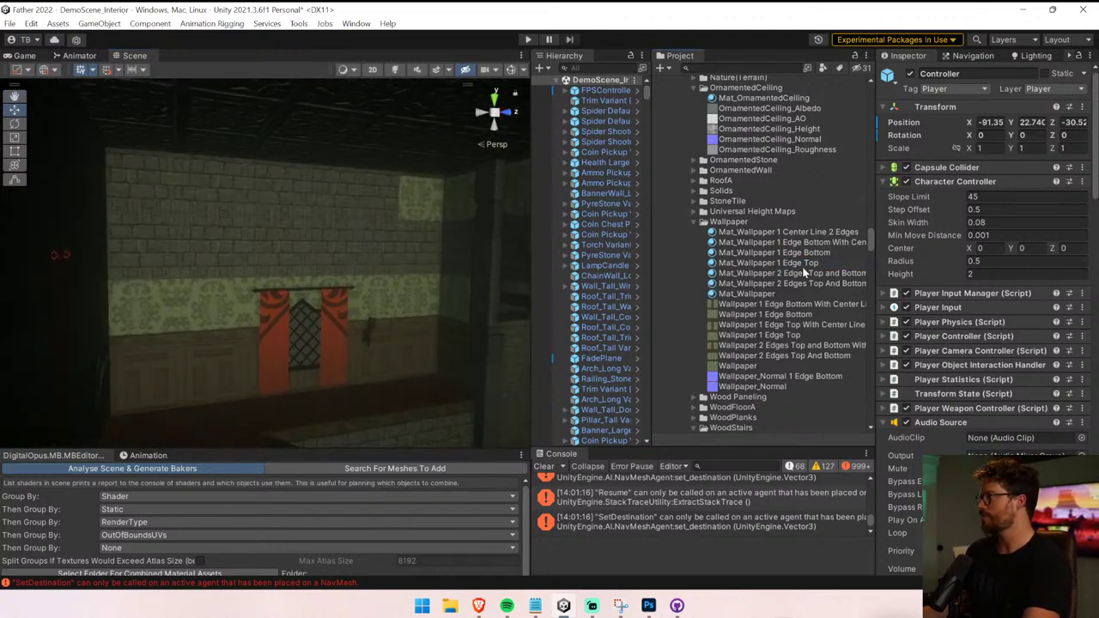
left_click_drag(805, 272, 360, 207)
left_click_drag(773, 261, 302, 204)
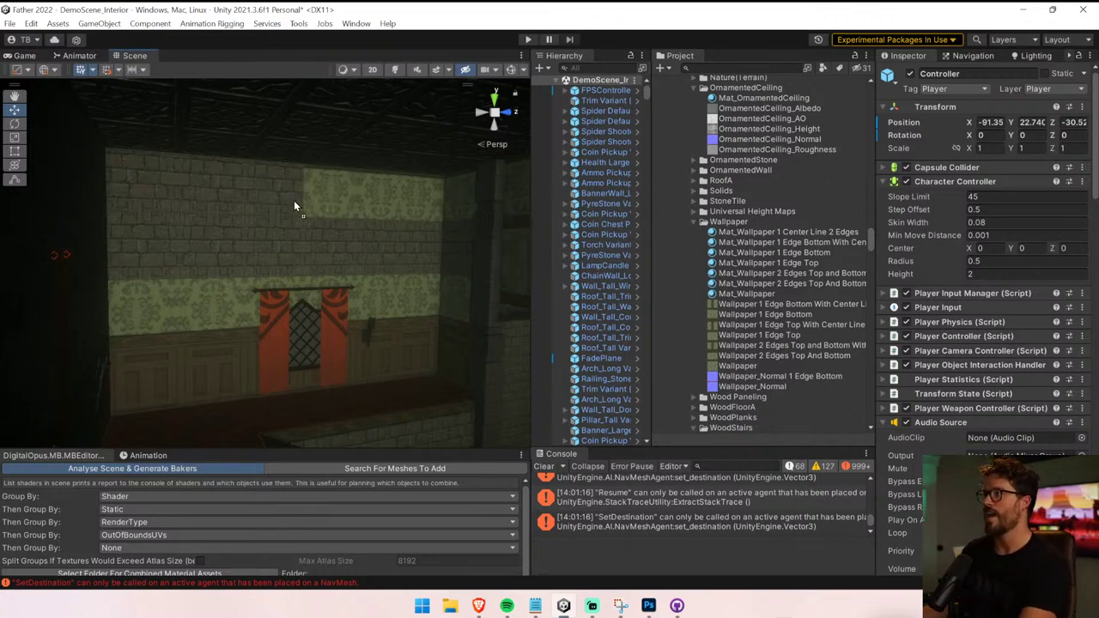
right_click_drag(294, 206, 177, 201)
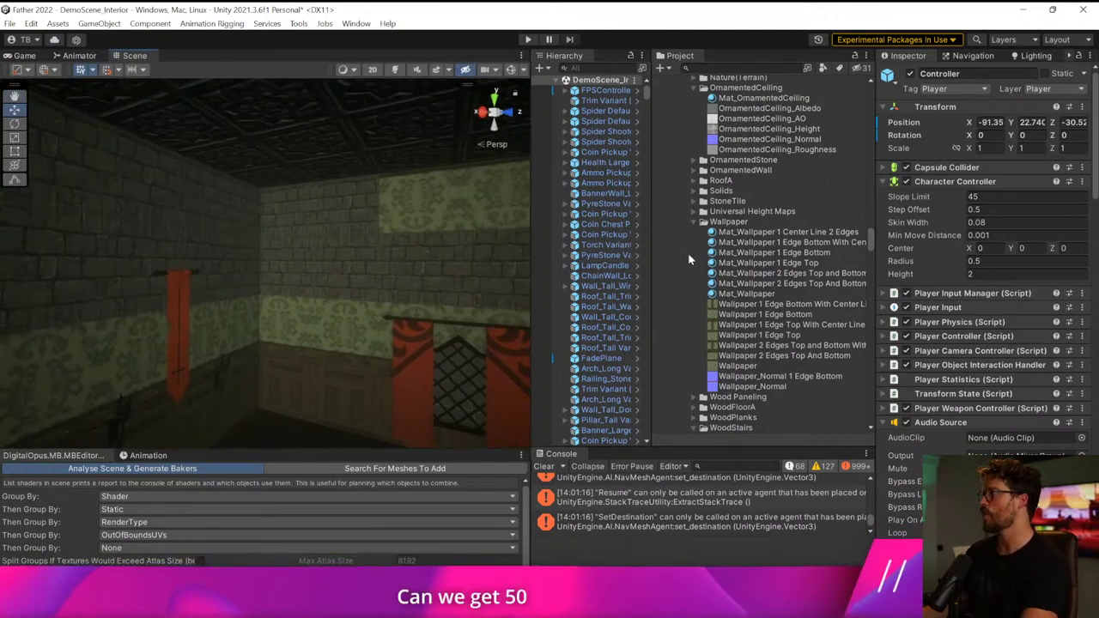
left_click_drag(689, 259, 320, 210)
- Continue Mat_Wallpaper 1 Edge Top along the top row of the banner wall, past the arched window to the door corner
right_click_drag(472, 241, 294, 238)
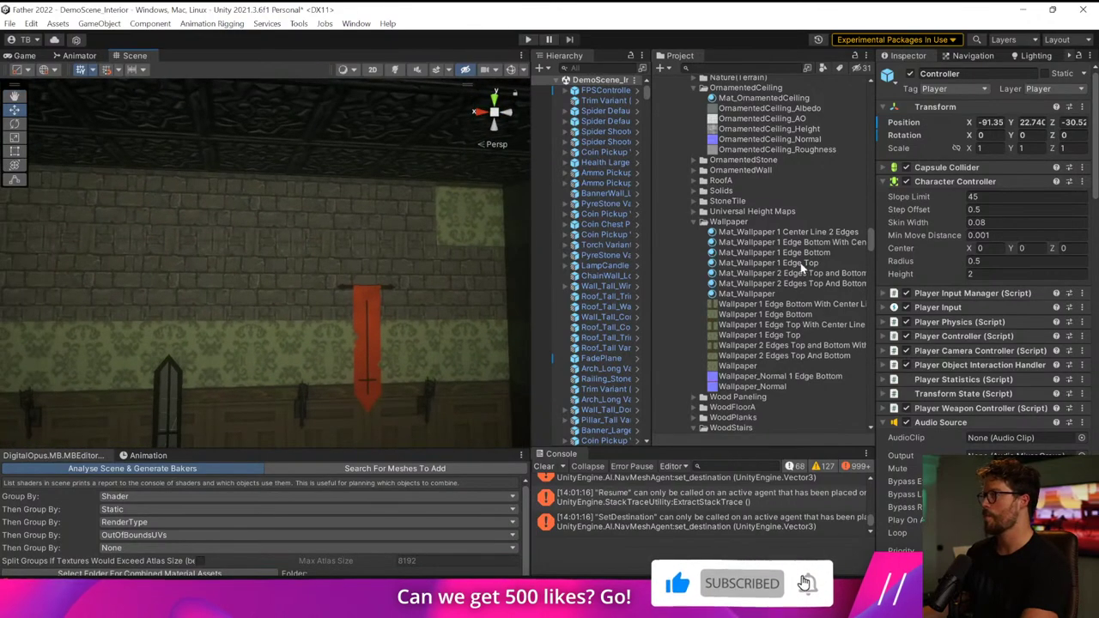
left_click_drag(801, 269, 373, 215)
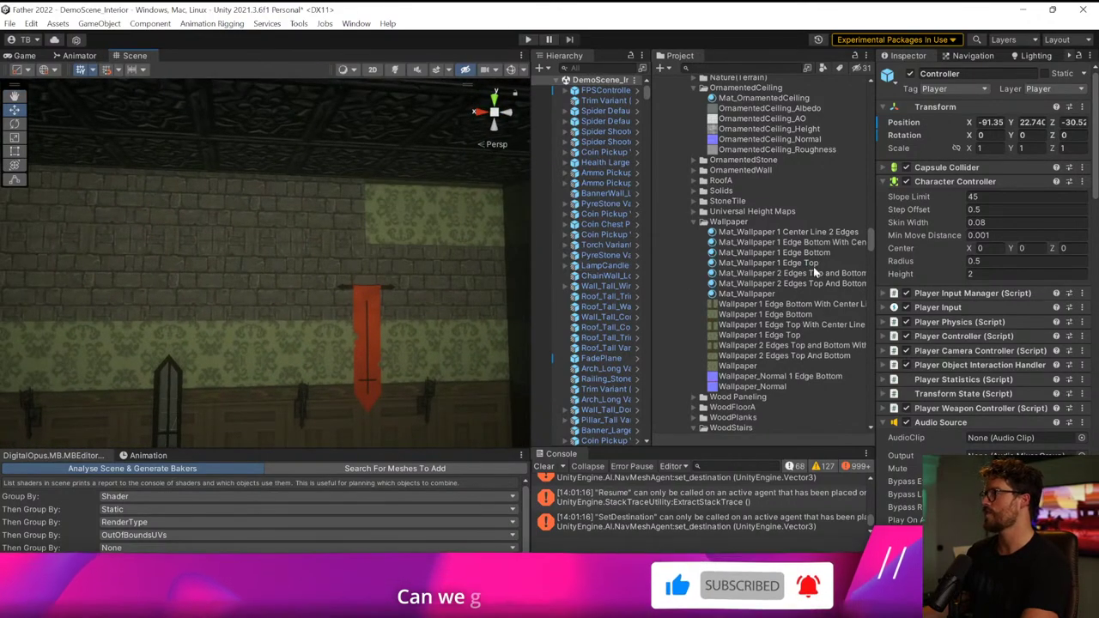
left_click_drag(814, 267, 329, 217)
right_click_drag(392, 218, 301, 222)
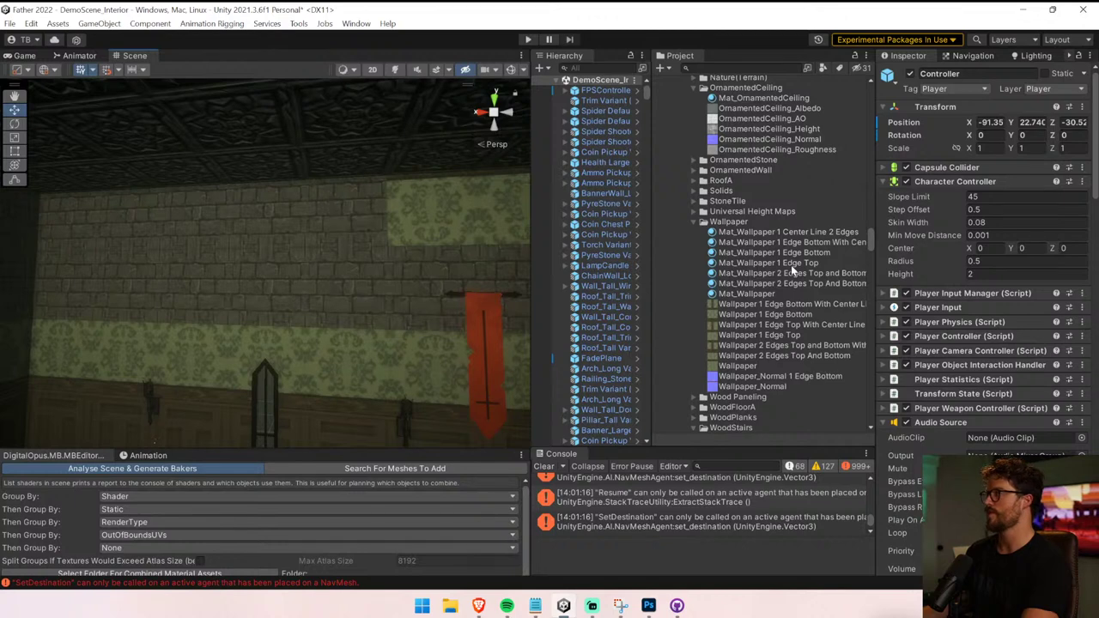
right_click_drag(376, 230, 310, 237)
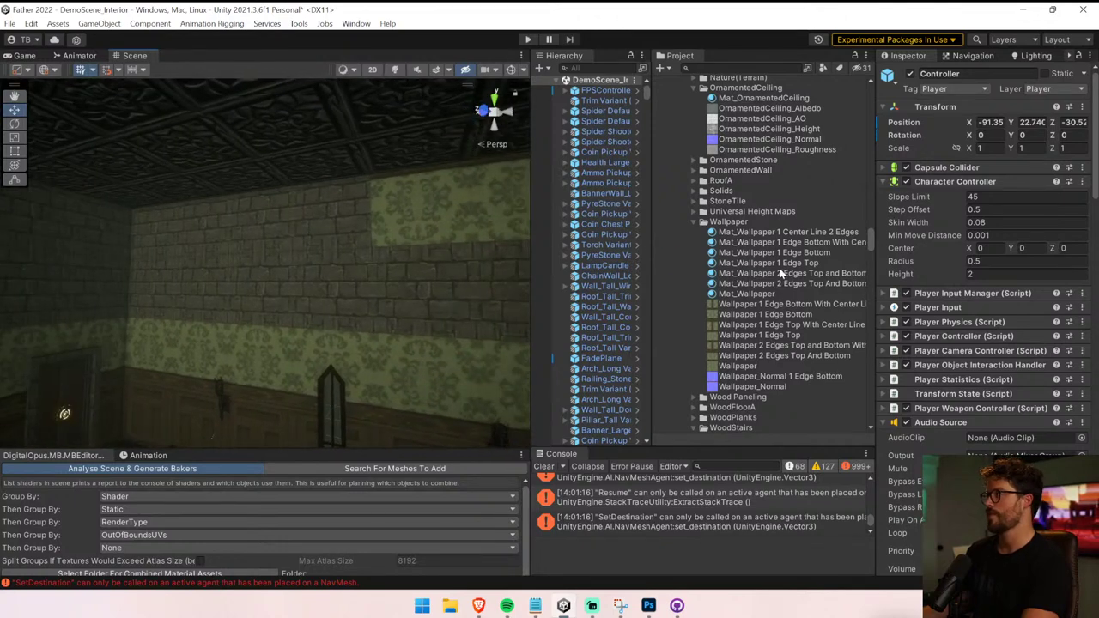
left_click_drag(780, 274, 310, 235)
right_click_drag(483, 246, 397, 251)
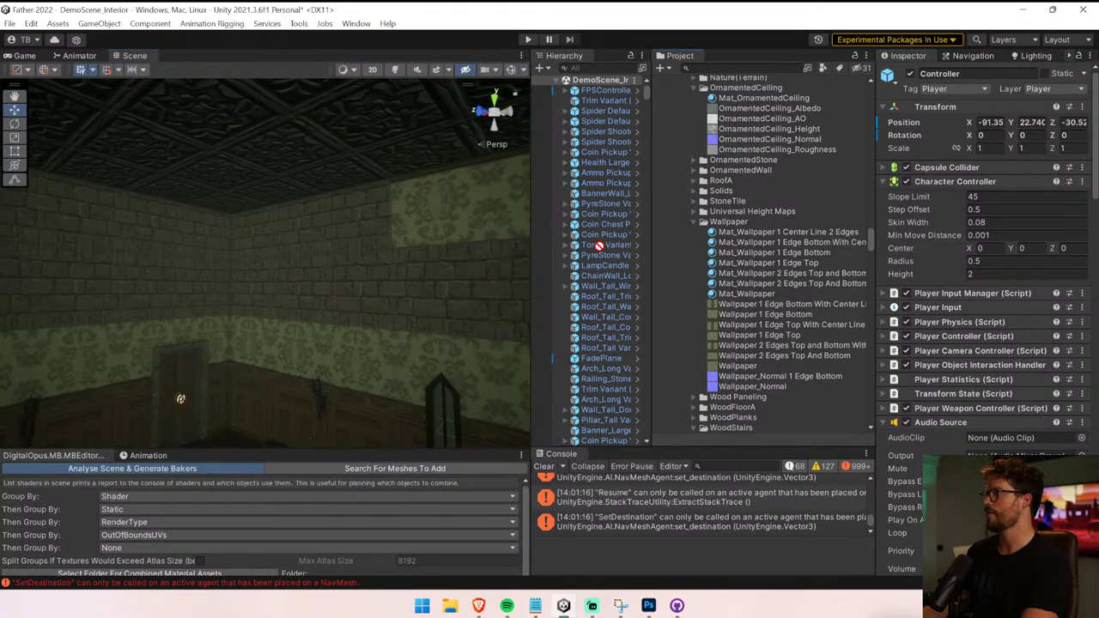
left_click_drag(599, 246, 357, 228)
left_click_drag(724, 267, 279, 222)
right_click_drag(507, 250, 423, 257)
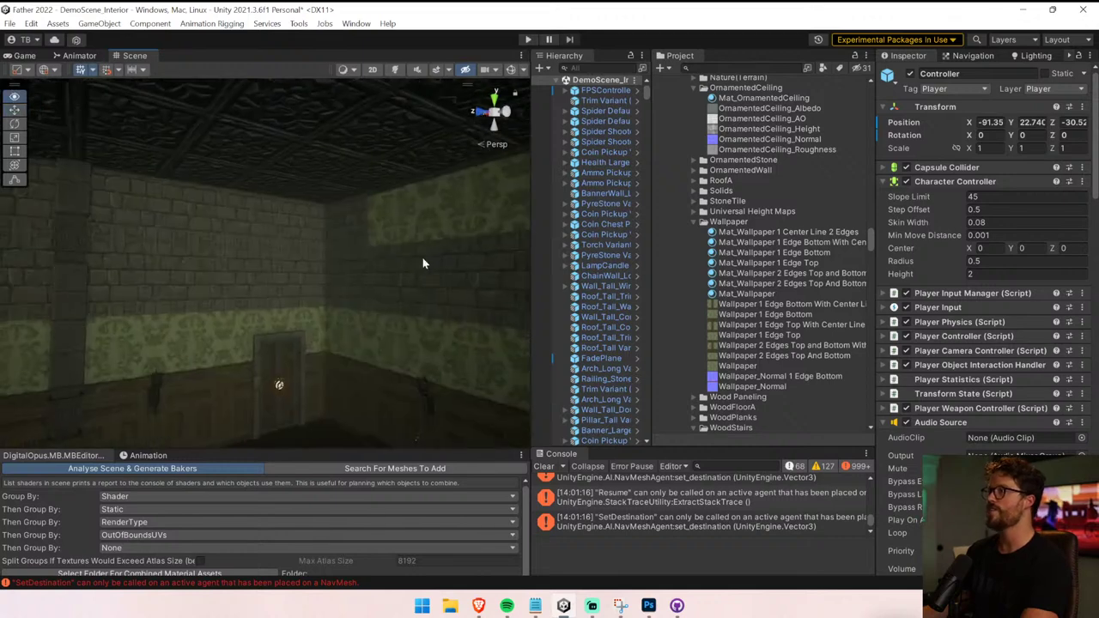
left_click_drag(756, 268, 346, 238)
- Apply Mat_Wallpaper 1 Edge Top to the top row of the door wall
right_click_drag(345, 239, 376, 258)
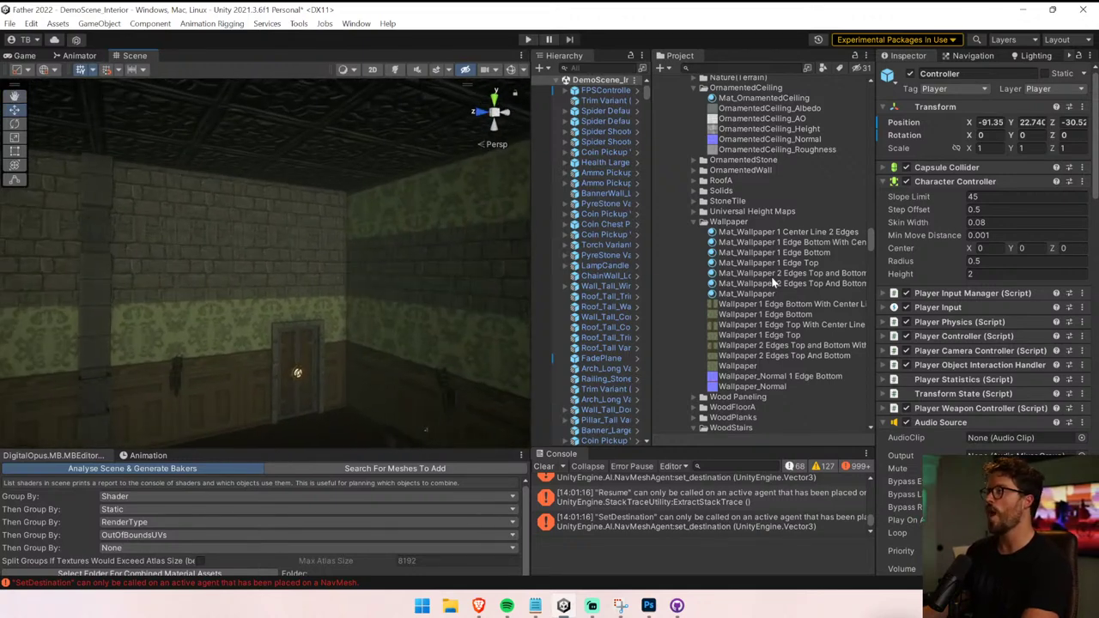
left_click_drag(495, 254, 324, 232)
right_click_drag(324, 233, 295, 232)
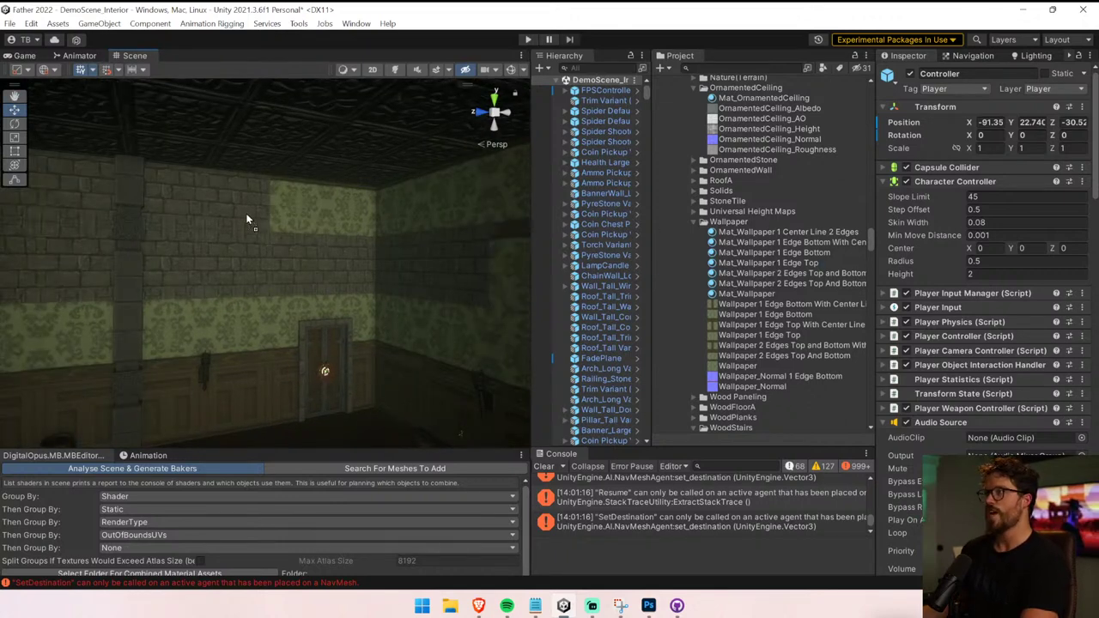
- Finish the top row with Mat_Wallpaper 1 Edge Top beside the pillar and inside the pillared corner with the barrels
right_click_drag(314, 215, 122, 216)
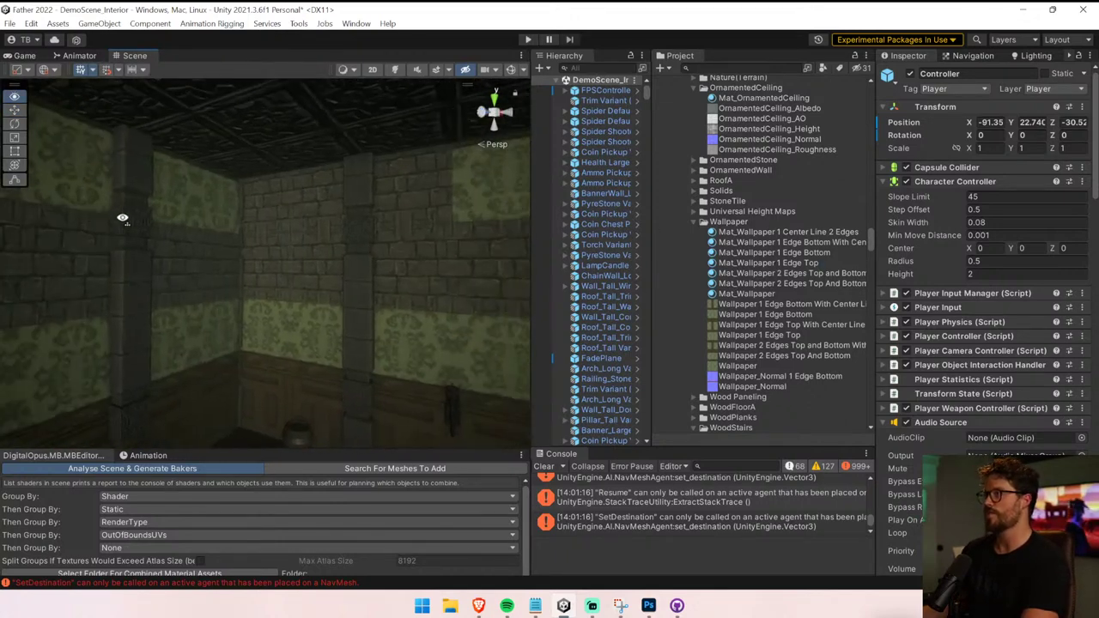
left_click_drag(434, 218, 423, 212)
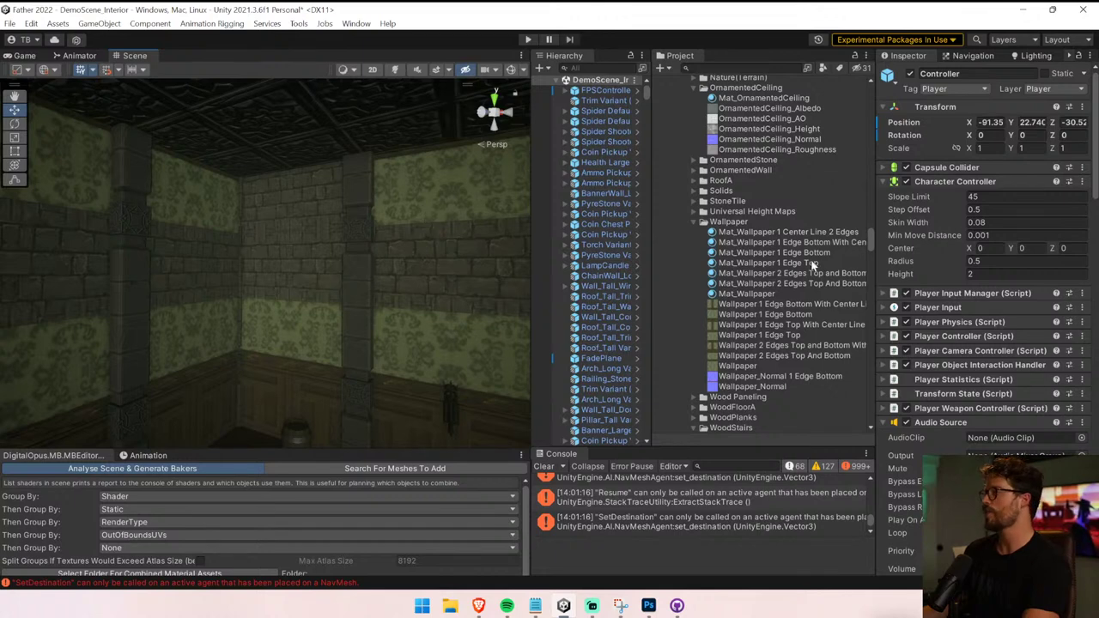
left_click_drag(811, 262, 329, 209)
right_click_drag(329, 209, 432, 229)
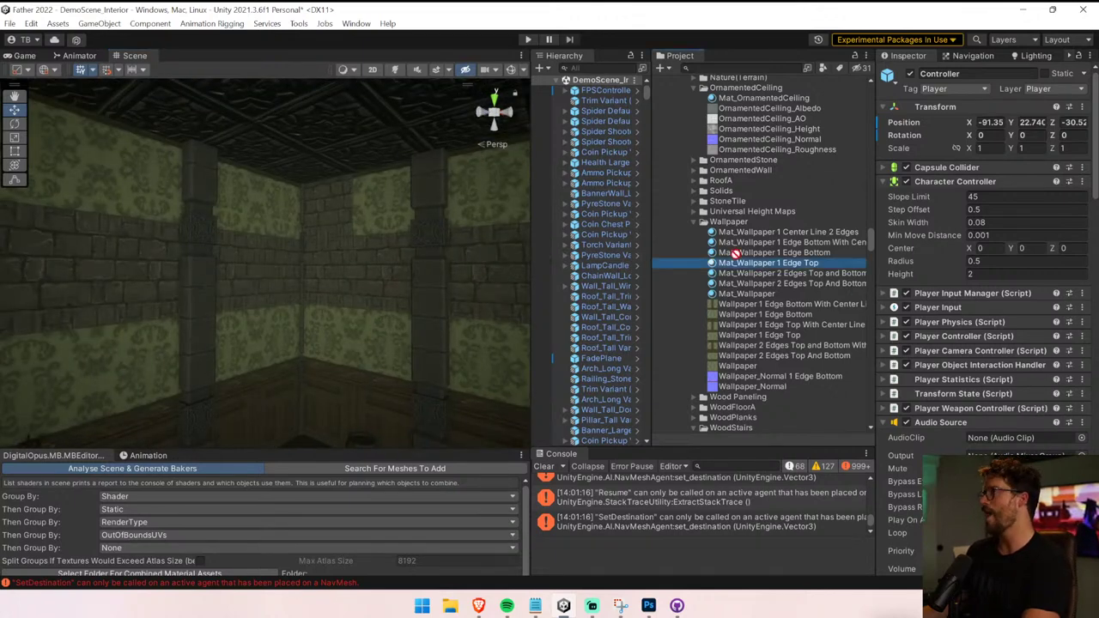
left_click_drag(735, 254, 341, 223)
right_click_drag(338, 229, 773, 249)
left_click(216, 225)
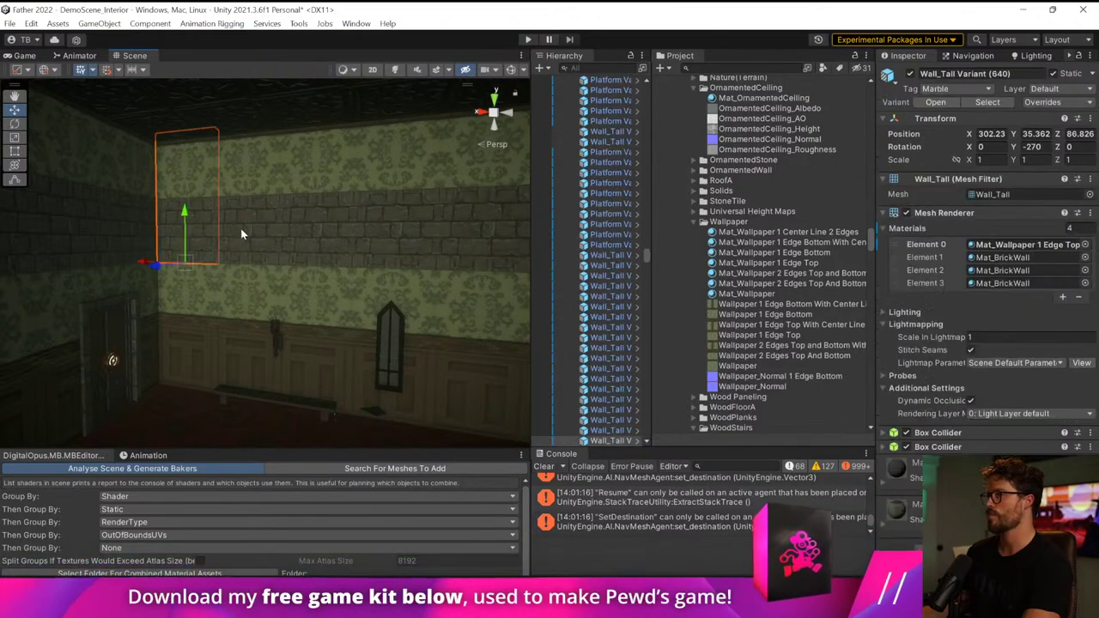
left_click(263, 230, "shift")
left_click(338, 237, "shift")
left_click(150, 255)
left_click(184, 247)
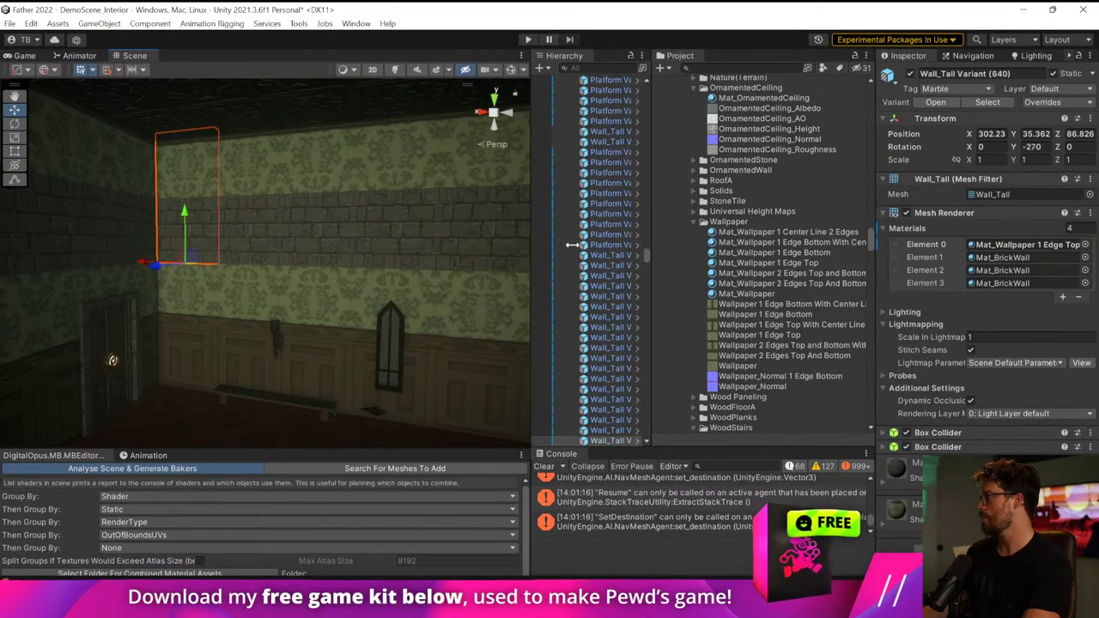
- Fill the middle brick row of the banner wall with plain Mat_Wallpaper, from the door corner to the curtained-window corner
left_click_drag(743, 294, 265, 245)
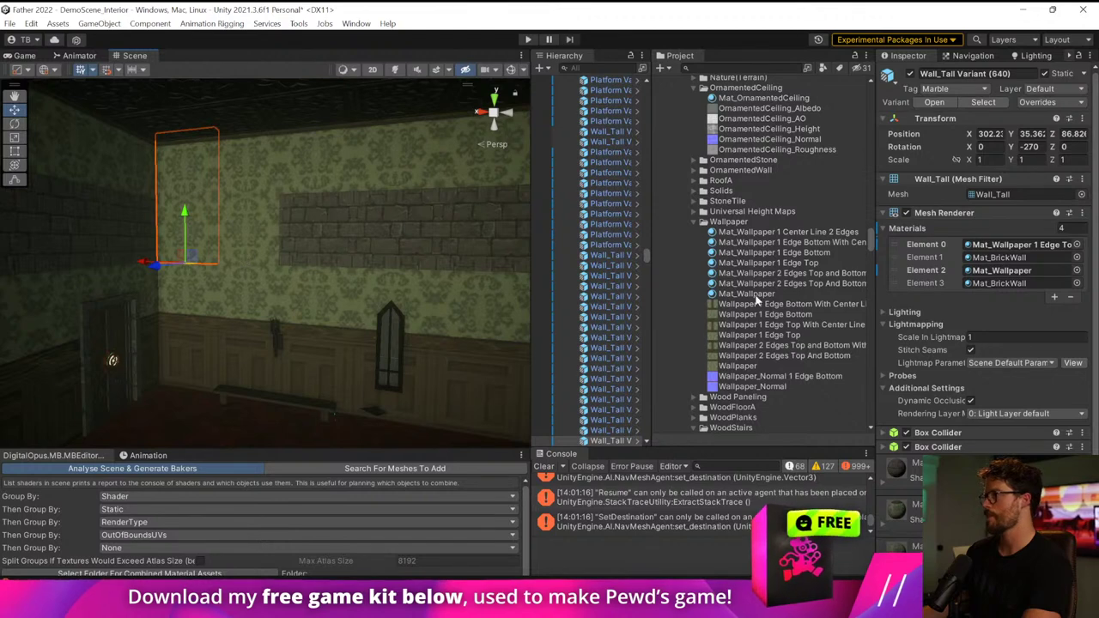
left_click_drag(747, 294, 313, 236)
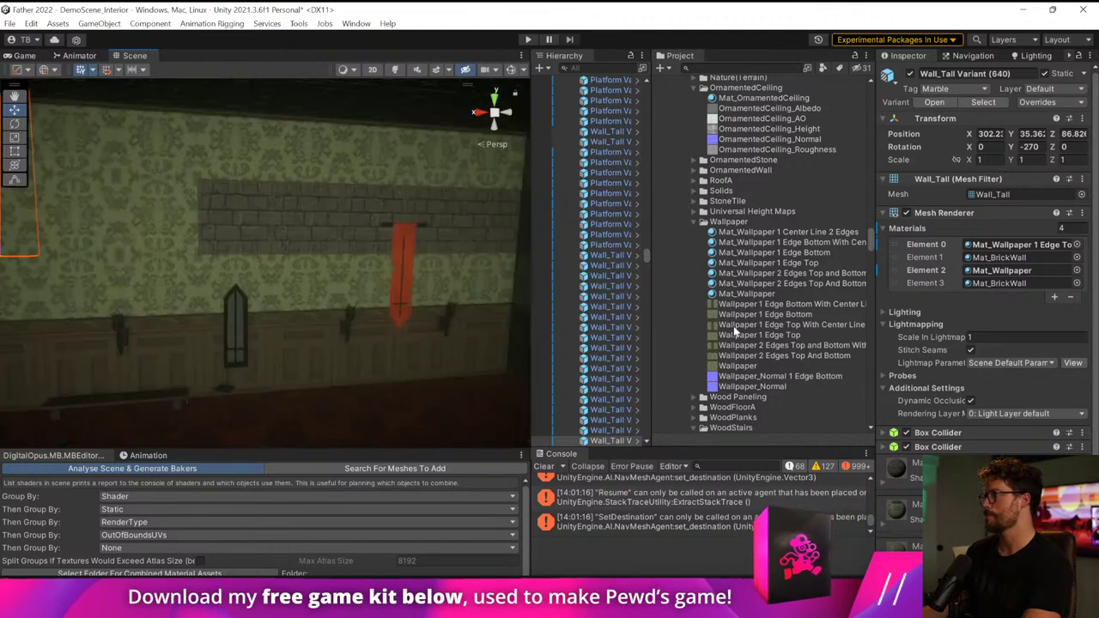
left_click_drag(734, 331, 315, 221)
right_click_drag(315, 222, 386, 225)
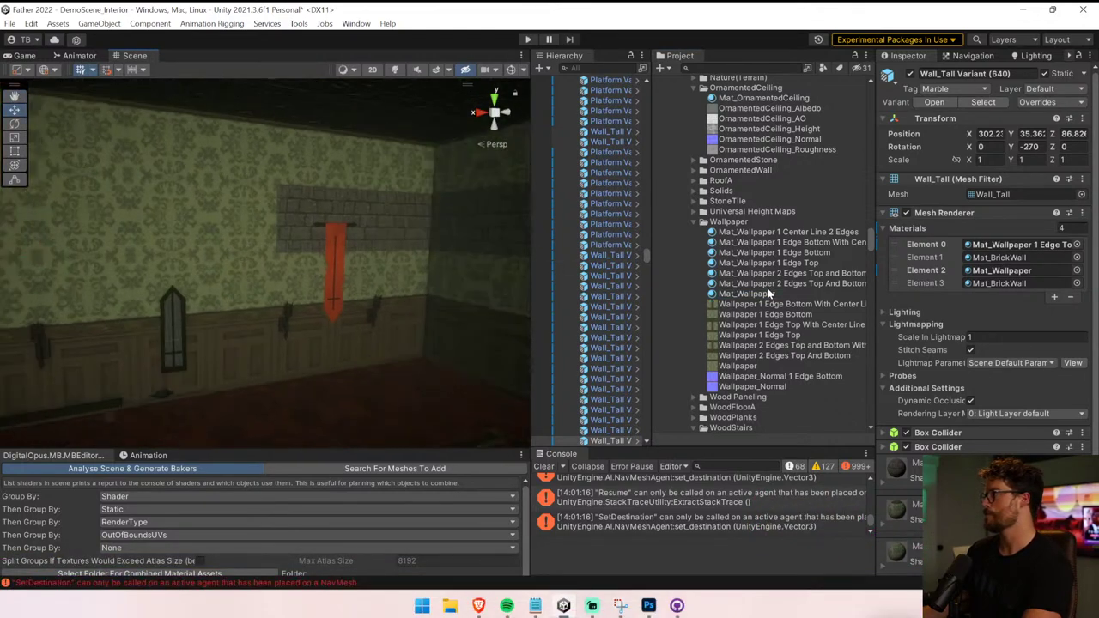
left_click_drag(768, 297, 362, 230)
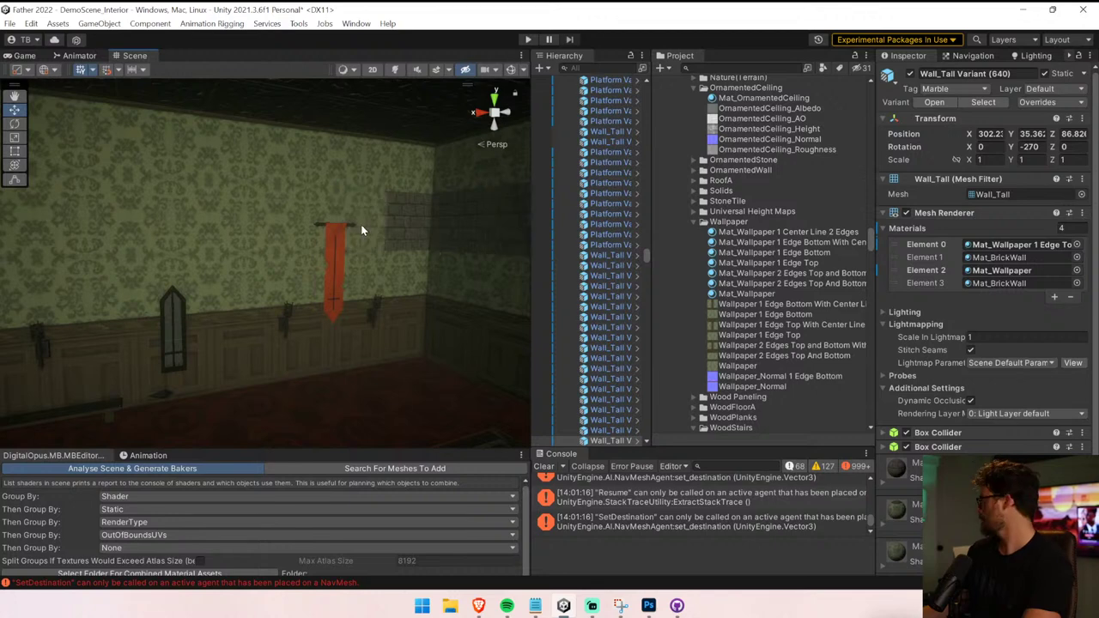
right_click_drag(360, 224, 387, 225)
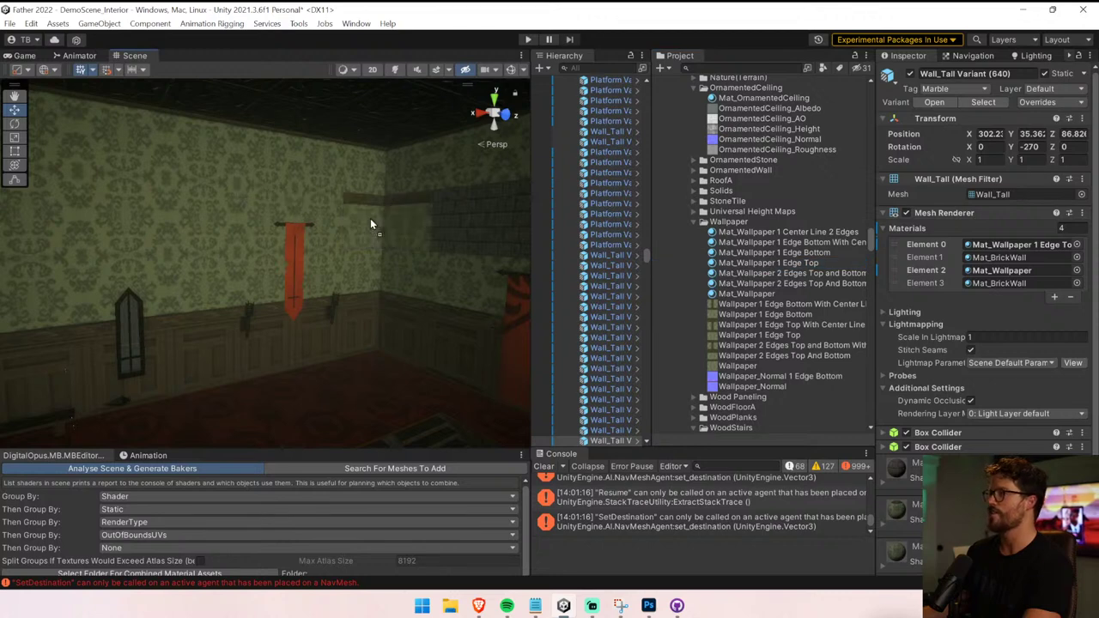
mouse_move(370, 224)
left_mouse_down()
mouse_move(714, 268)
mouse_move(388, 216)
left_mouse_up()
- Apply plain Mat_Wallpaper to the middle brick row above the red-curtained window, through to the end of that wall
right_click_drag(387, 216, 422, 226)
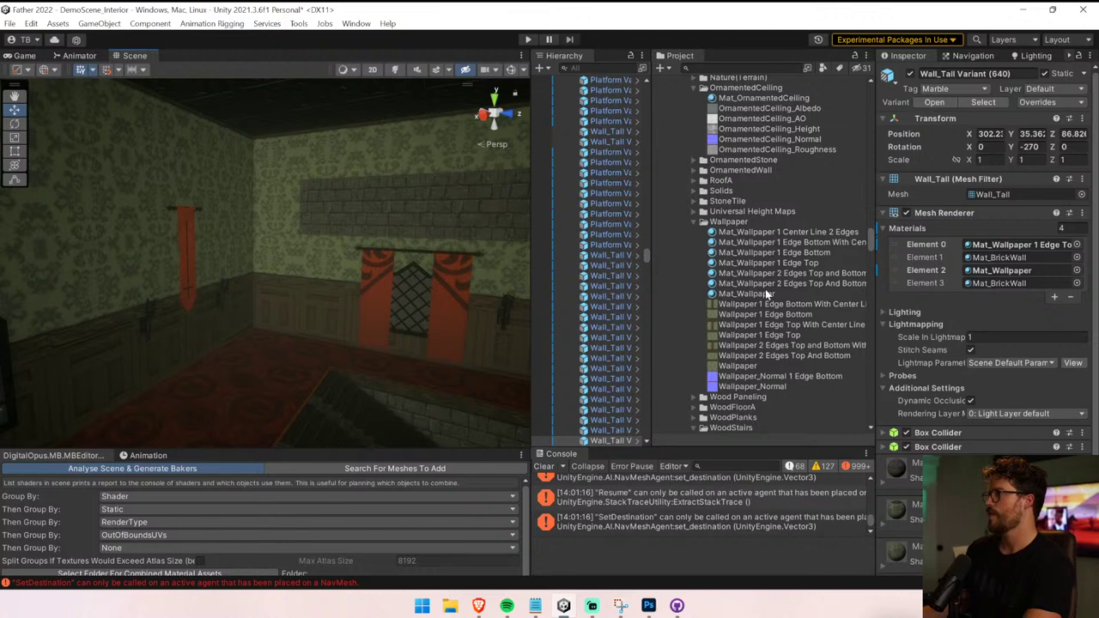
left_click_drag(765, 292, 653, 272)
right_click_drag(313, 208, 403, 223)
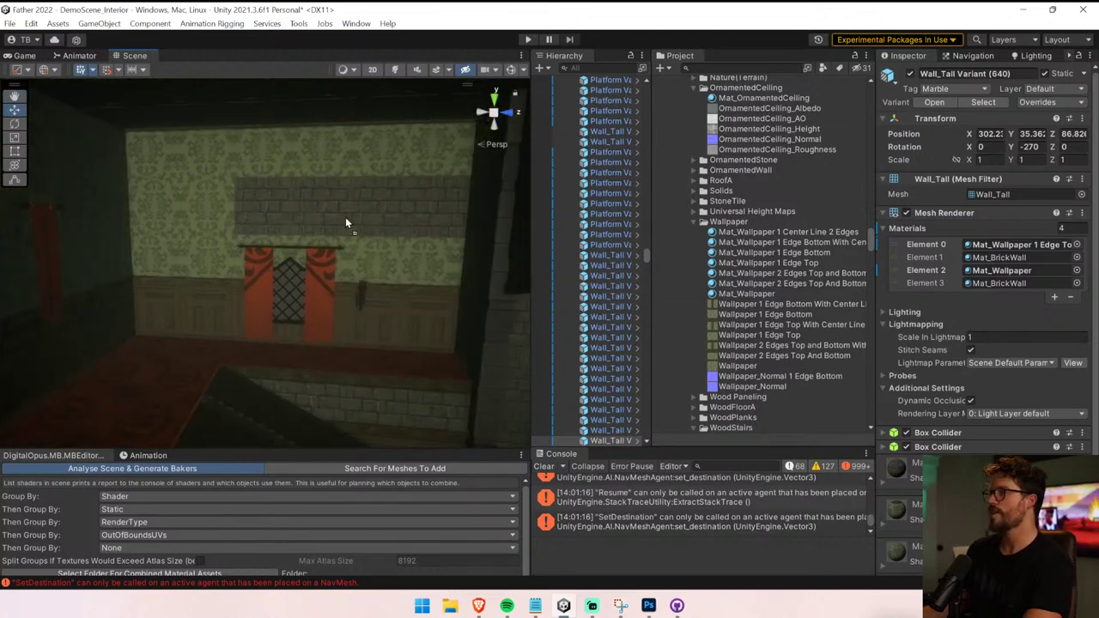
left_click_drag(346, 222, 784, 293)
left_click_drag(469, 239, 393, 226)
right_click_drag(392, 226, 530, 266)
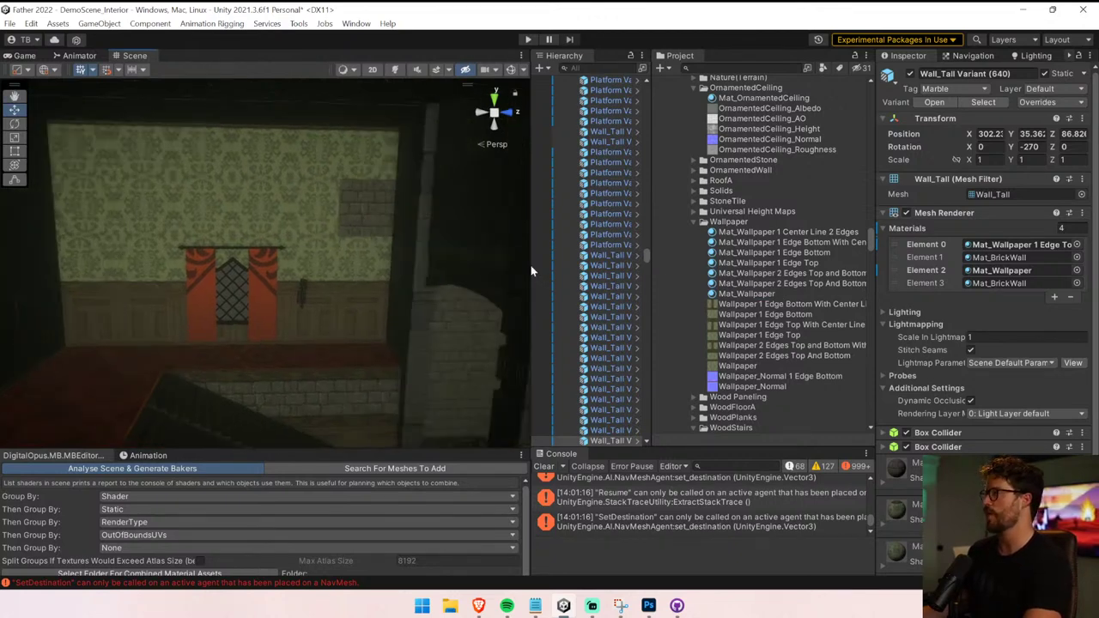
left_click_drag(699, 285, 372, 200)
- Apply plain Mat_Wallpaper to the middle row above the archway and along the bench wall up to the pillared corner
right_click_drag(371, 200, 659, 266)
left_click_drag(758, 297, 297, 257)
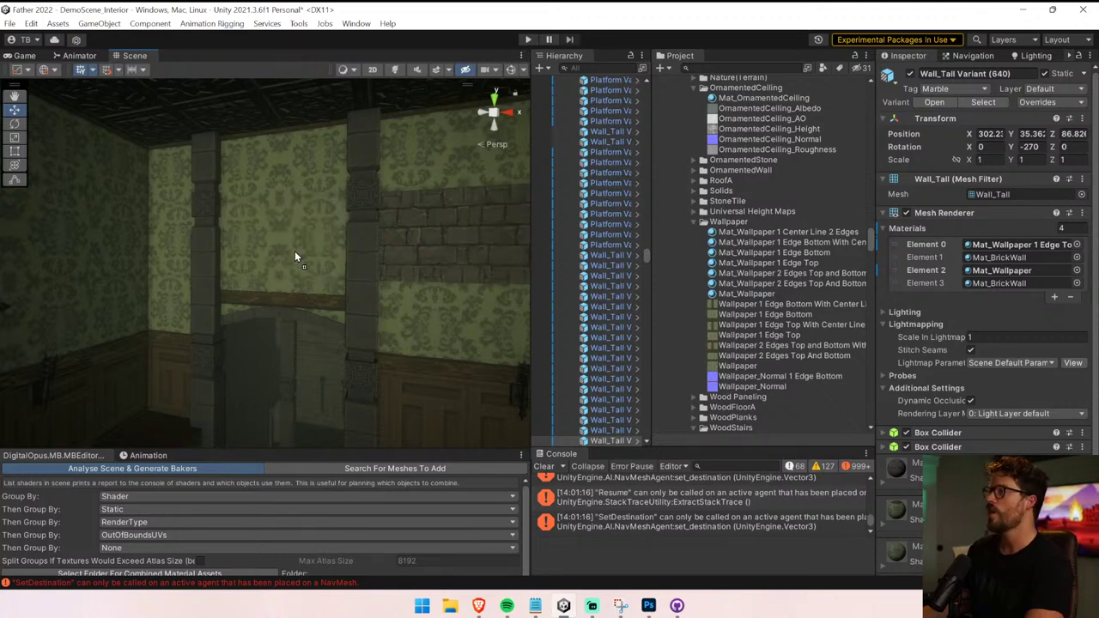
right_click_drag(297, 257, 617, 315)
left_click_drag(751, 294, 272, 269)
right_click_drag(272, 270, 323, 271)
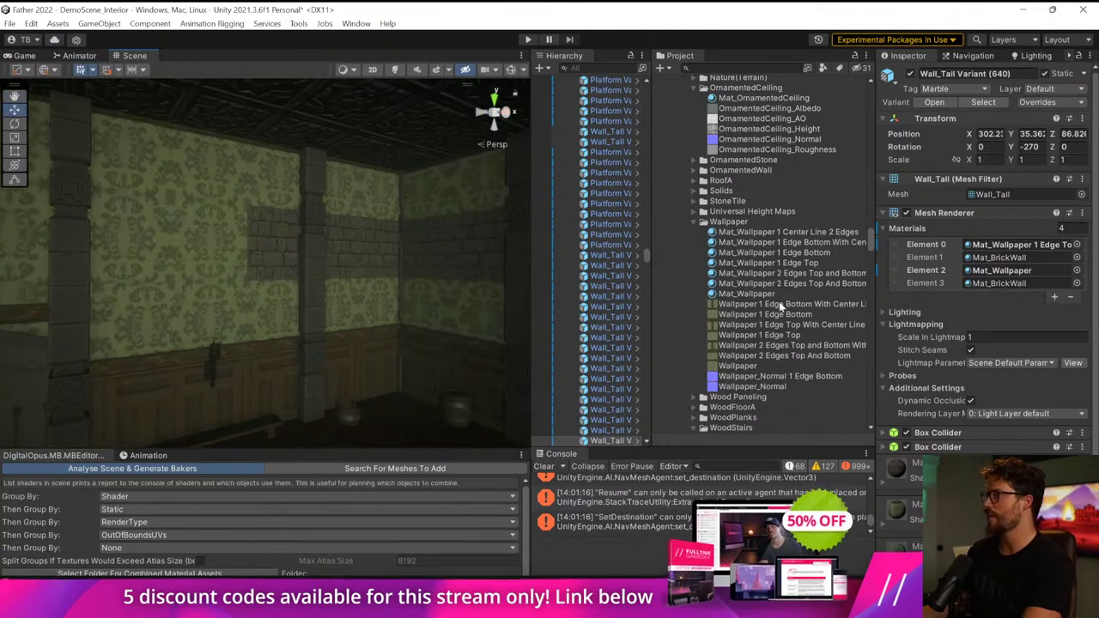
left_click_drag(755, 296, 276, 265)
right_click_drag(275, 264, 226, 265)
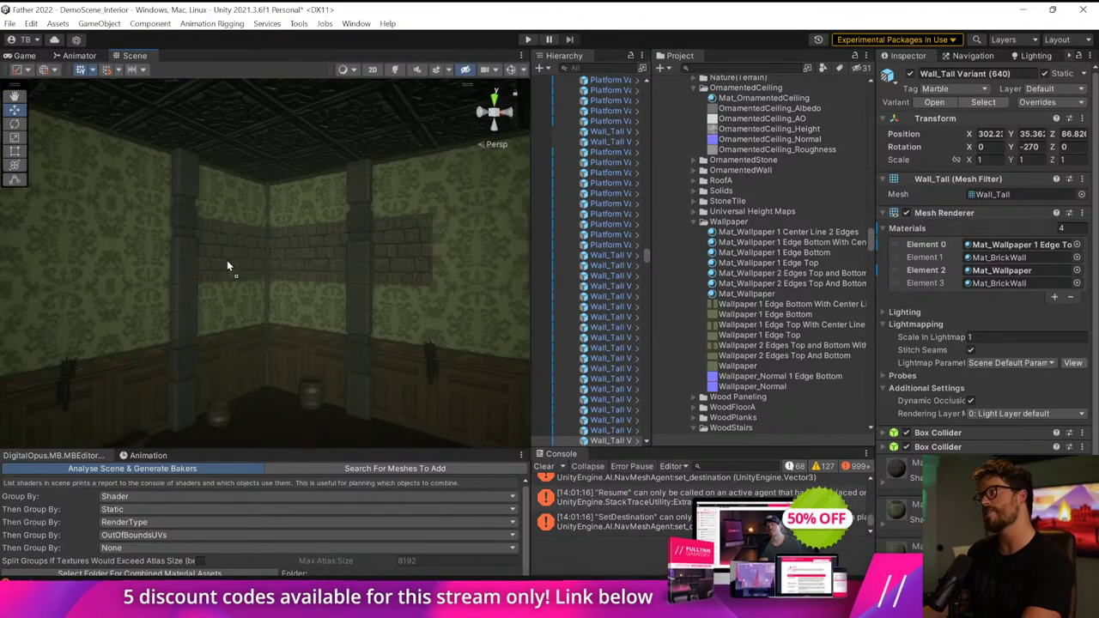
- Apply plain Mat_Wallpaper to the middle brick row between the pillars in the corner with the barrels
left_click_drag(738, 295, 249, 268)
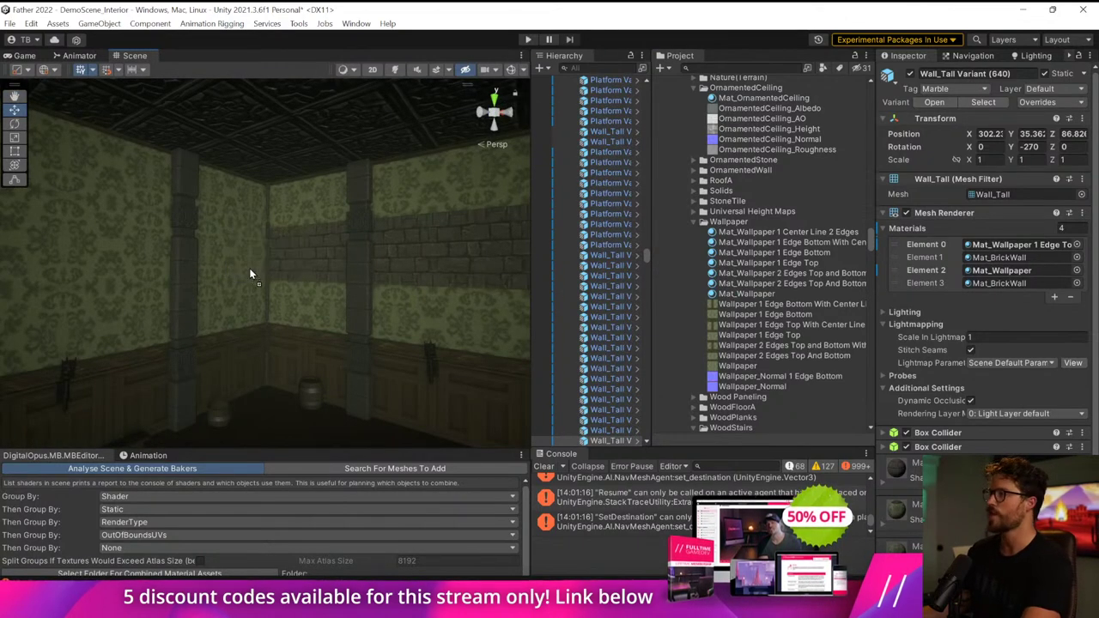
left_click_drag(747, 293, 305, 276)
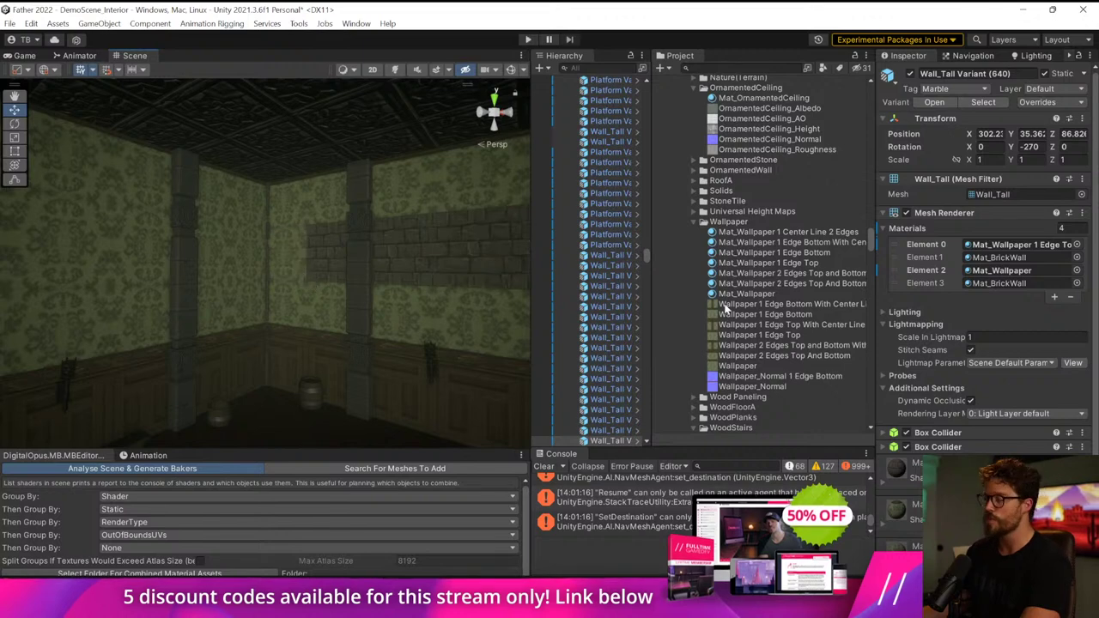
left_click_drag(737, 294, 323, 266)
- Finish the middle row with plain Mat_Wallpaper from the barrel-corner pillar to above the double door with the gear lock
right_click_drag(323, 266, 425, 268)
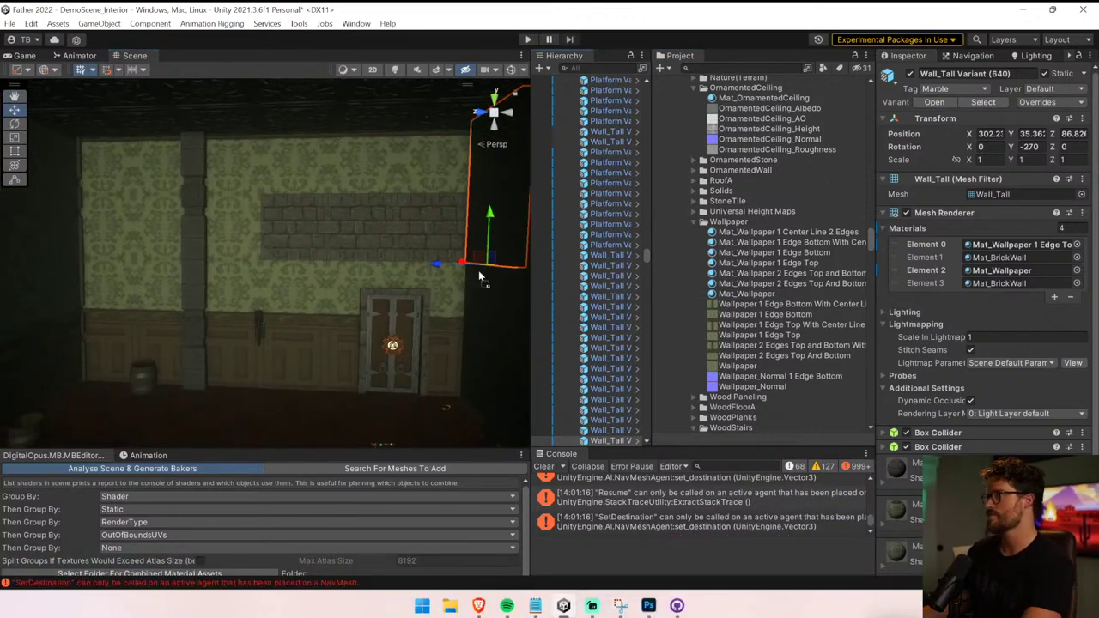
right_click_drag(280, 240, 452, 269)
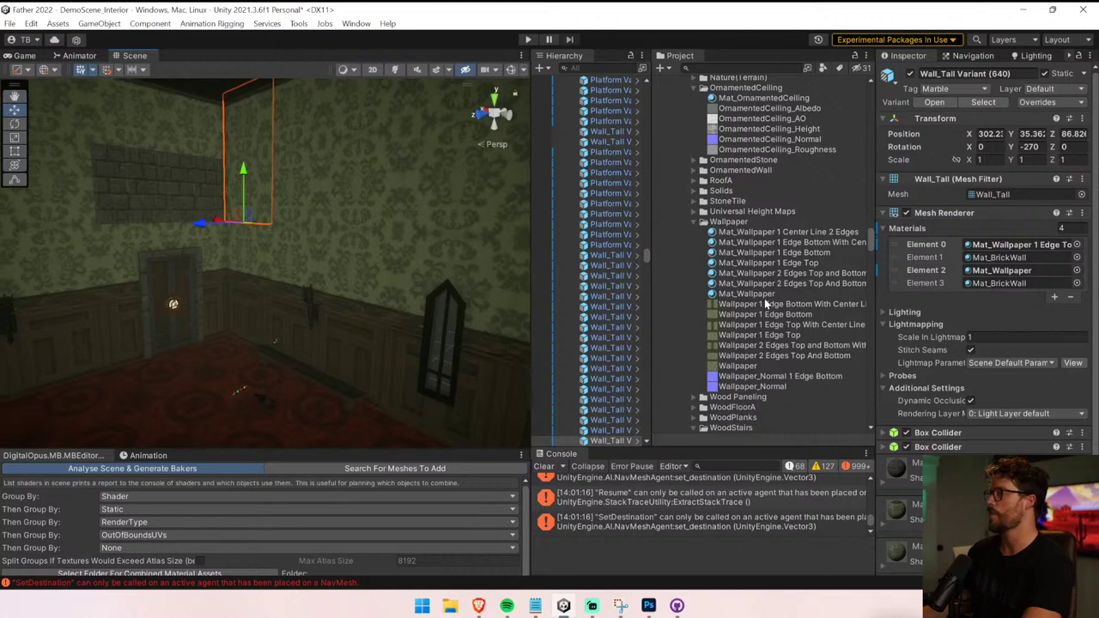
left_click_drag(271, 202, 100, 197)
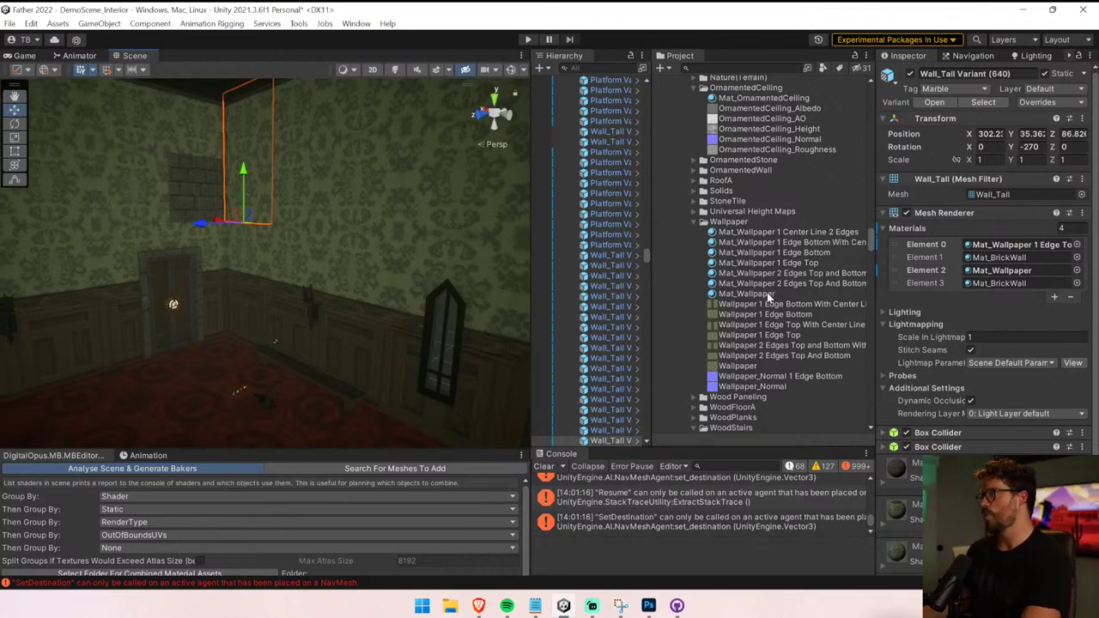
right_click_drag(207, 217, 156, 200)
key("w")
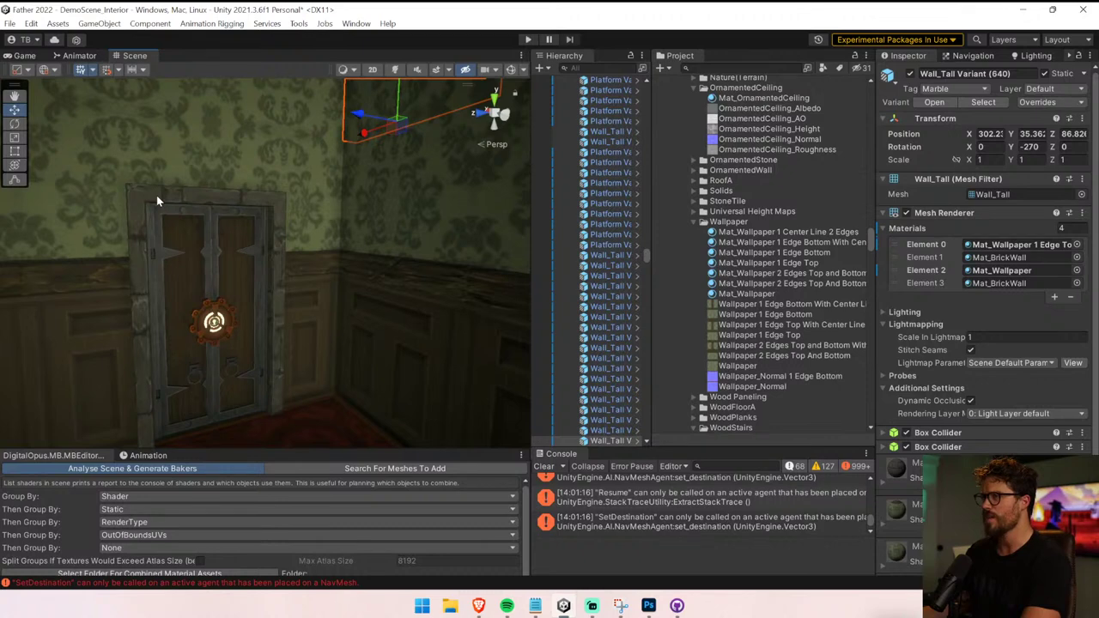
- Apply Mat_WoodStairs to the stone frame around the gear-locked double door
left_click(223, 199)
left_click(283, 241)
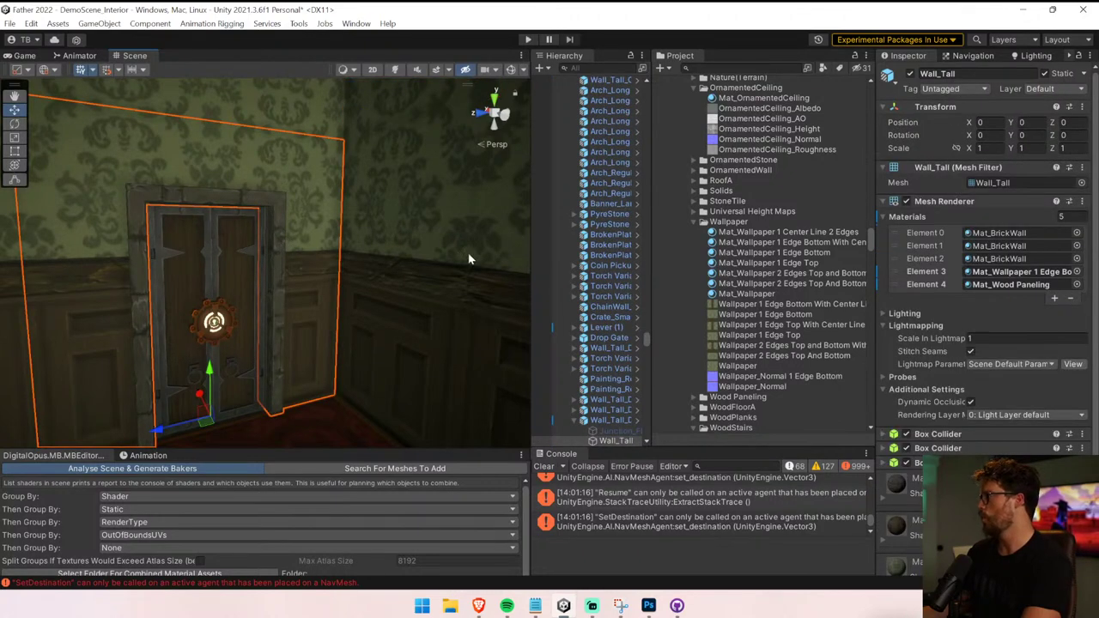
left_click(703, 221)
left_click(703, 262)
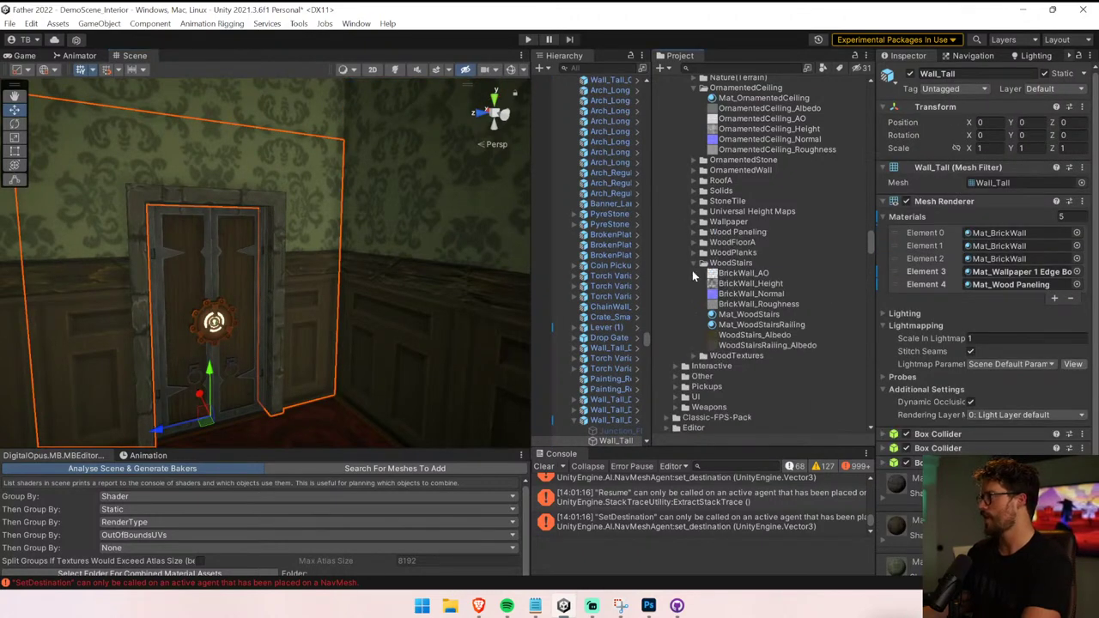
left_click_drag(781, 318, 270, 204)
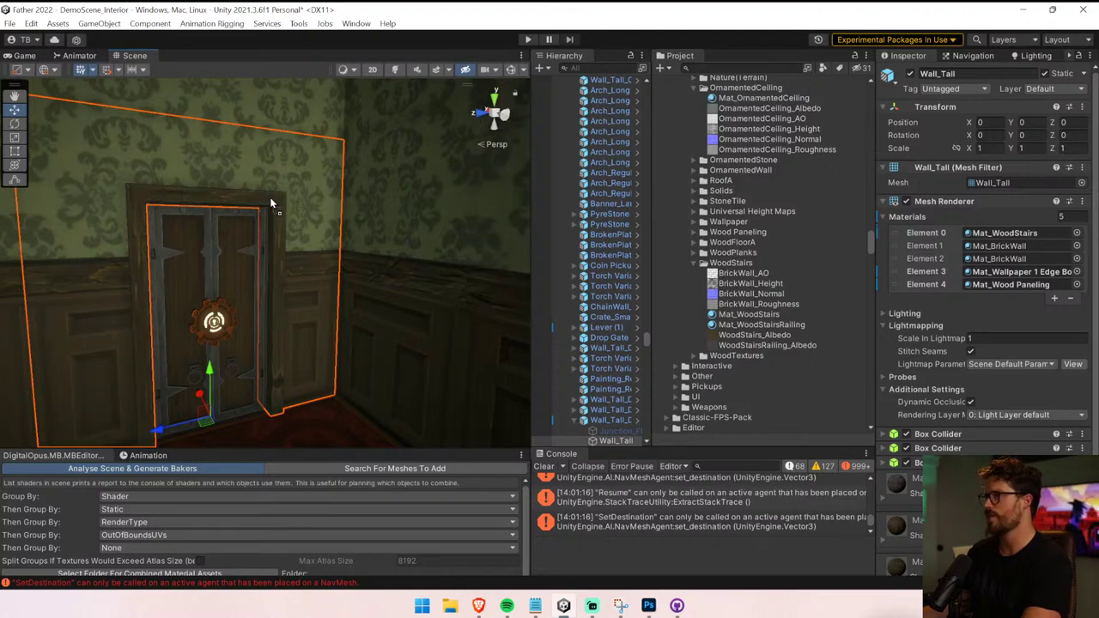
right_click_drag(317, 208, 452, 220)
key("s")
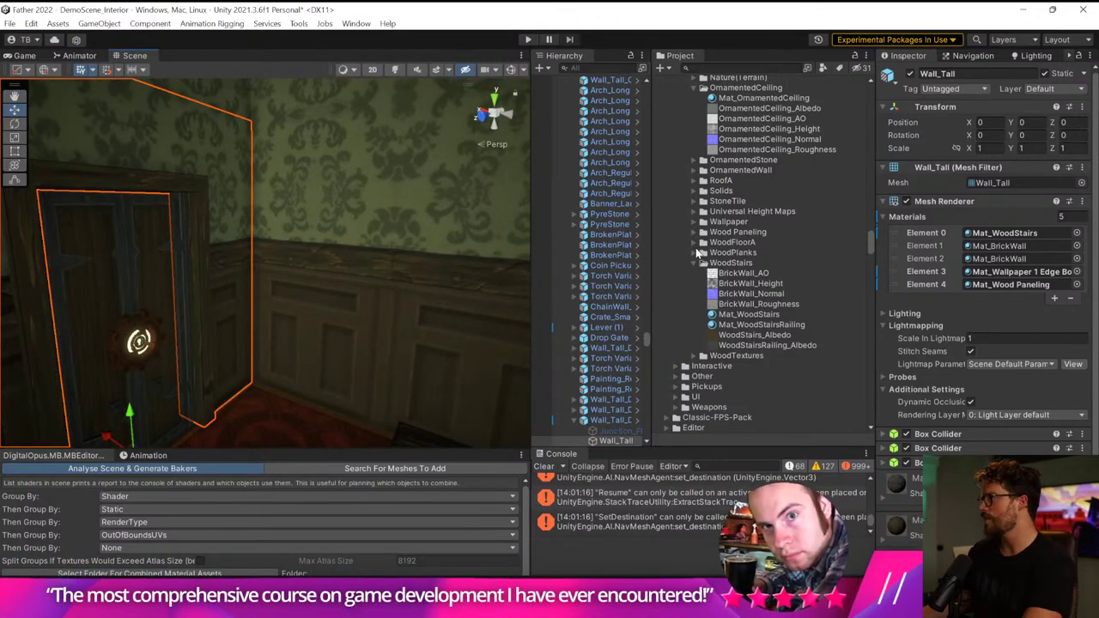
left_click(697, 252)
left_click_drag(747, 263, 807, 282)
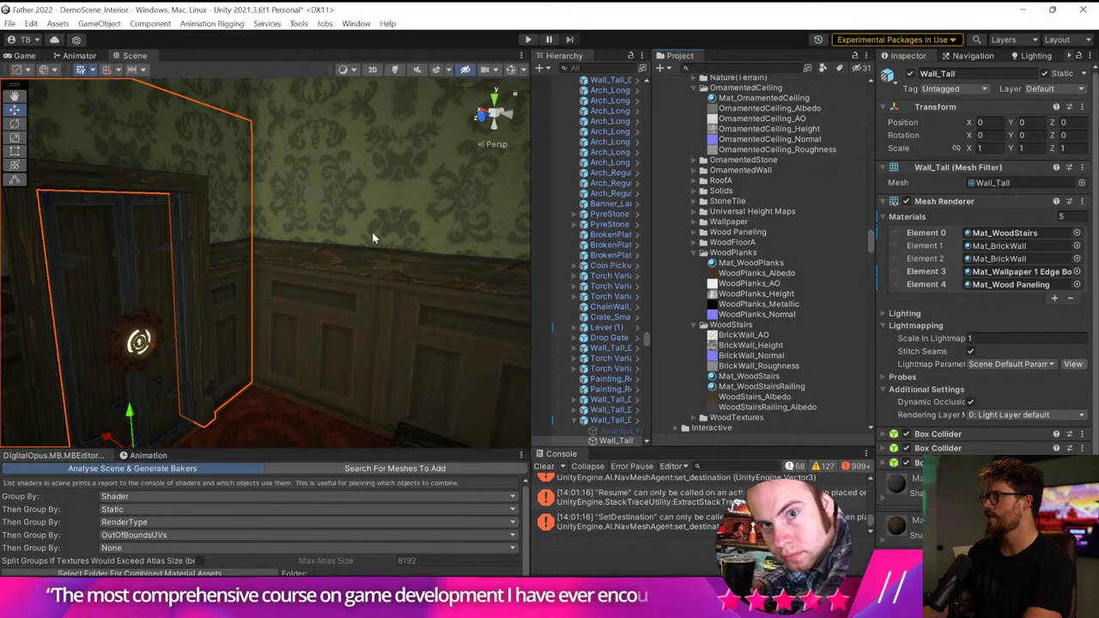
- Play the scene briefly to check how the ornamented ceiling looks in game, and stop it
right_click_drag(371, 237, 584, 176)
key("s")
key("w")
key("w")
left_click(527, 39)
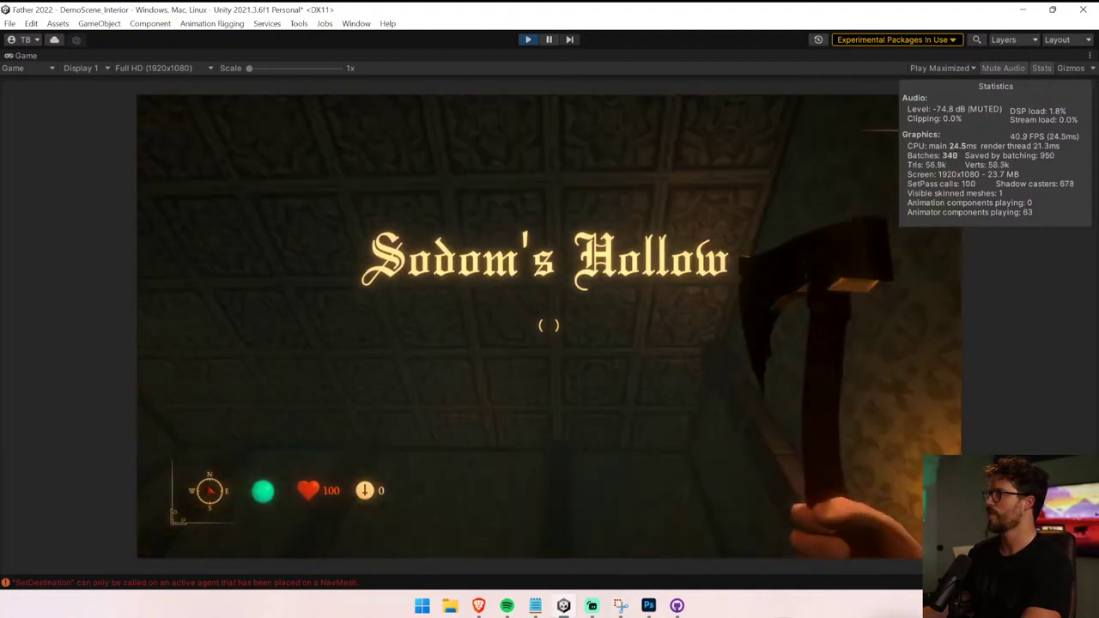
key("ctrl+p")
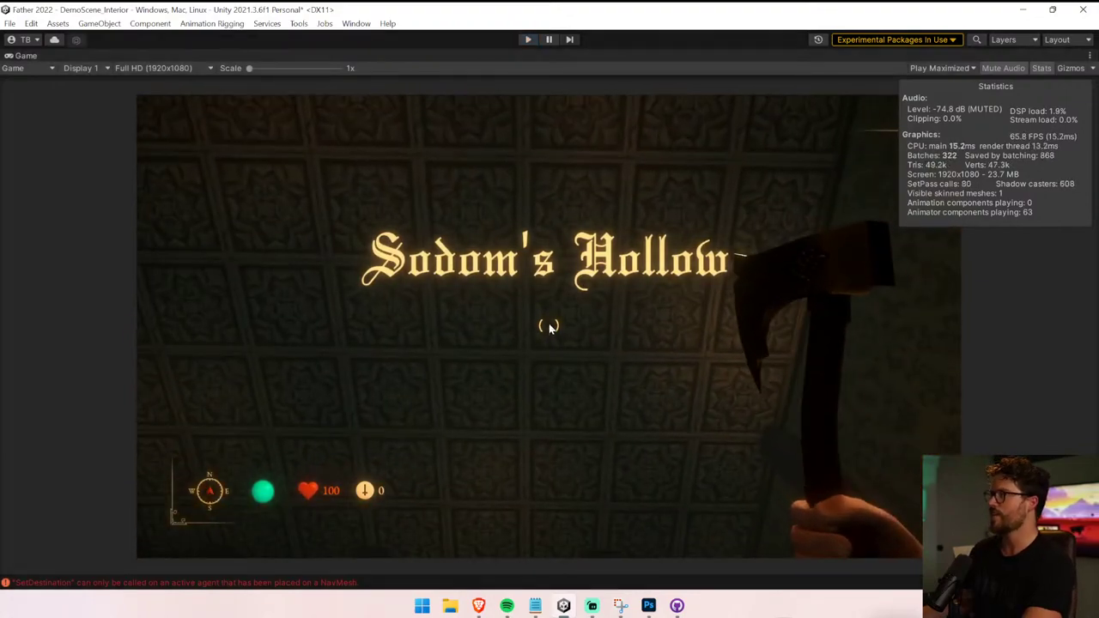
key("ctrl+p")
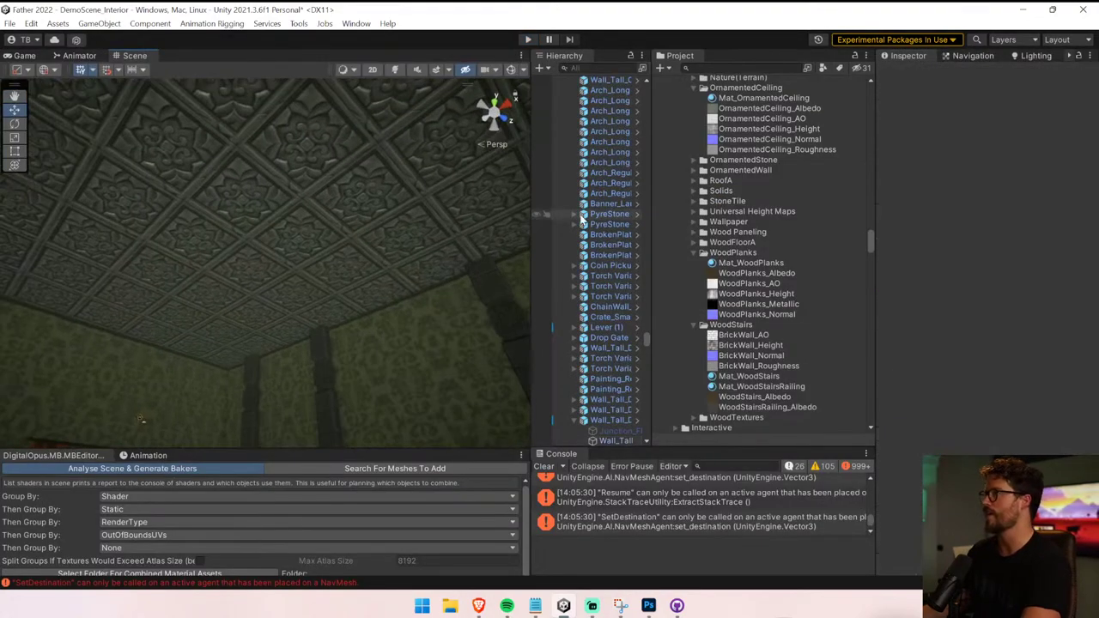
- Set the ornamented ceiling material's normal map strength to 0.1 and its occlusion map strength to 0.579
left_click(352, 131)
scroll(969, 338, "down", 8)
left_click(987, 277)
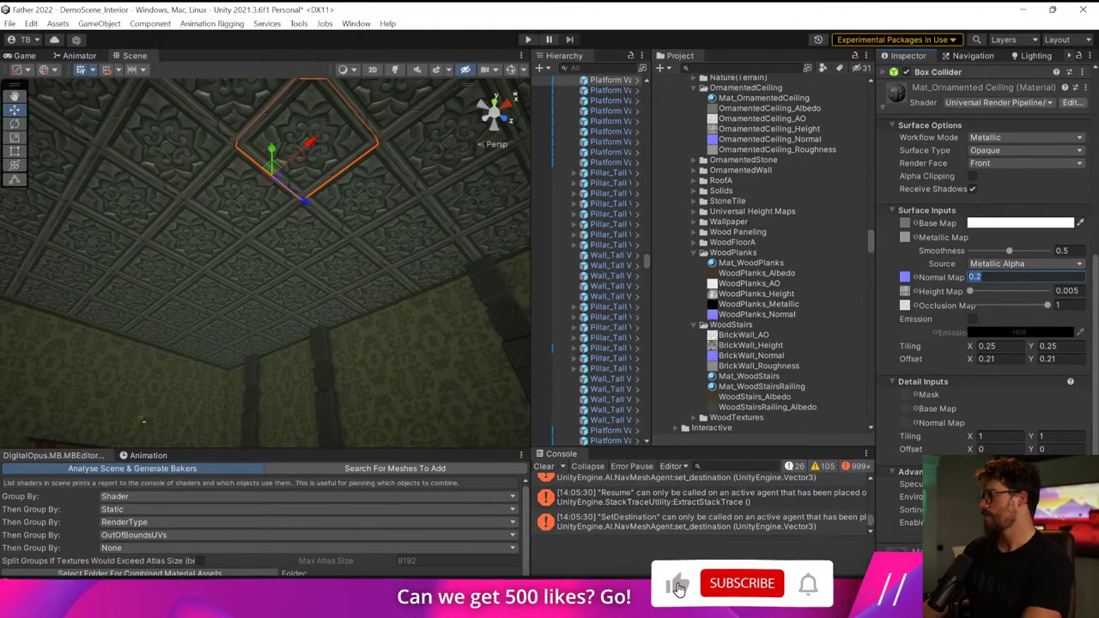
mouse_move(1020, 305)
left_mouse_down()
mouse_move(993, 305)
mouse_move(1037, 307)
left_mouse_up()
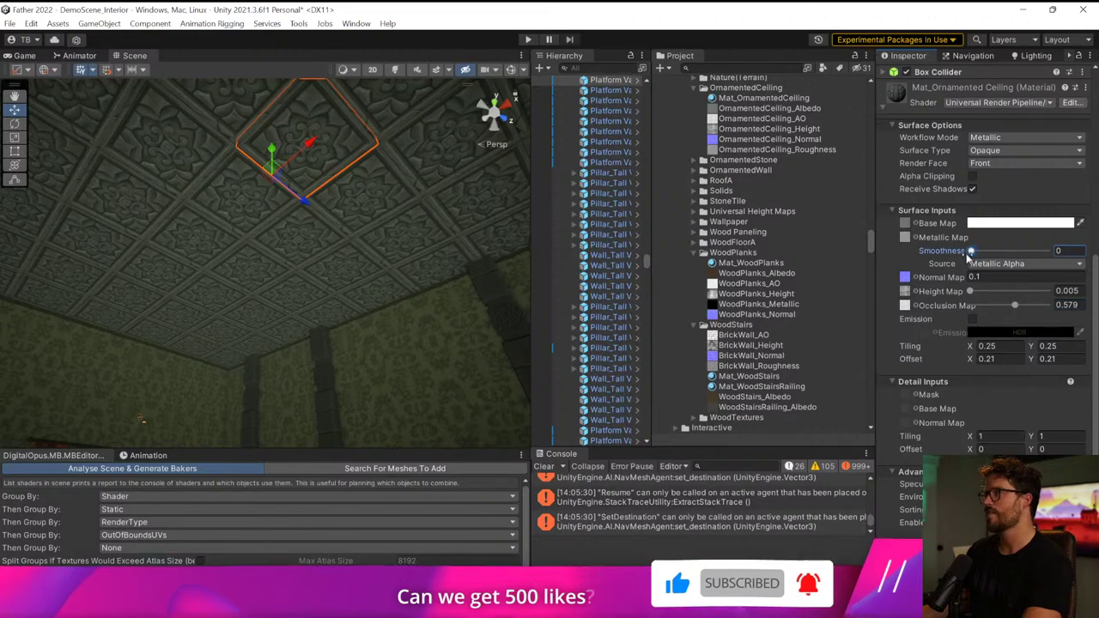
- Open the OrnamentedCeiling_Albedo texture in Photoshop to compare it with the ceiling in Unity, and clear Unity's console
double_click(769, 108)
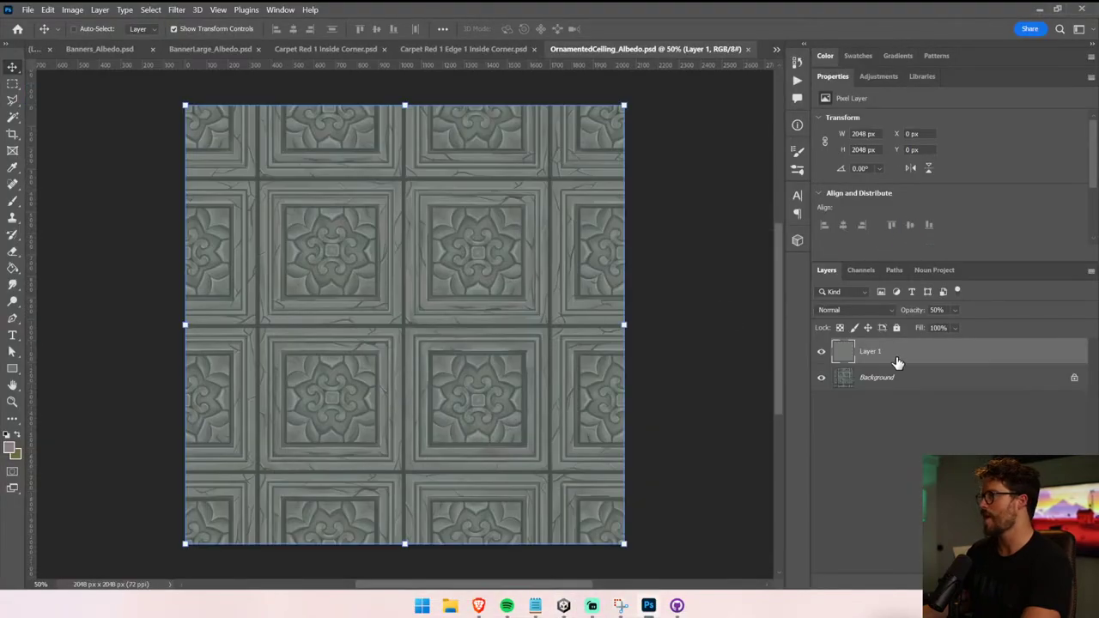
key("alt+Tab")
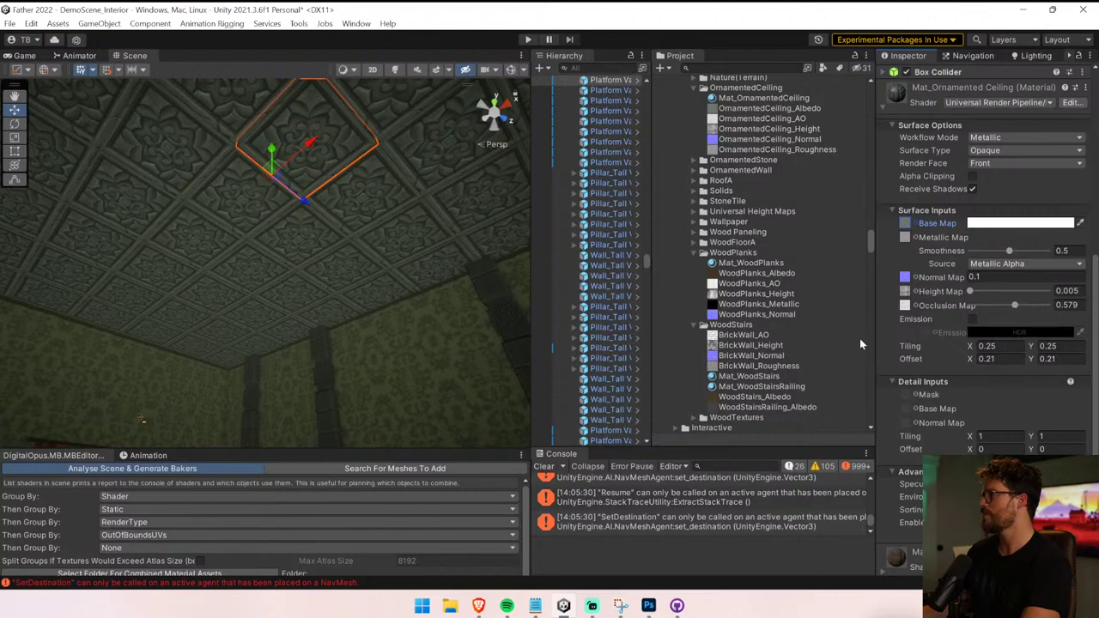
left_click(542, 466)
key("alt+Tab")
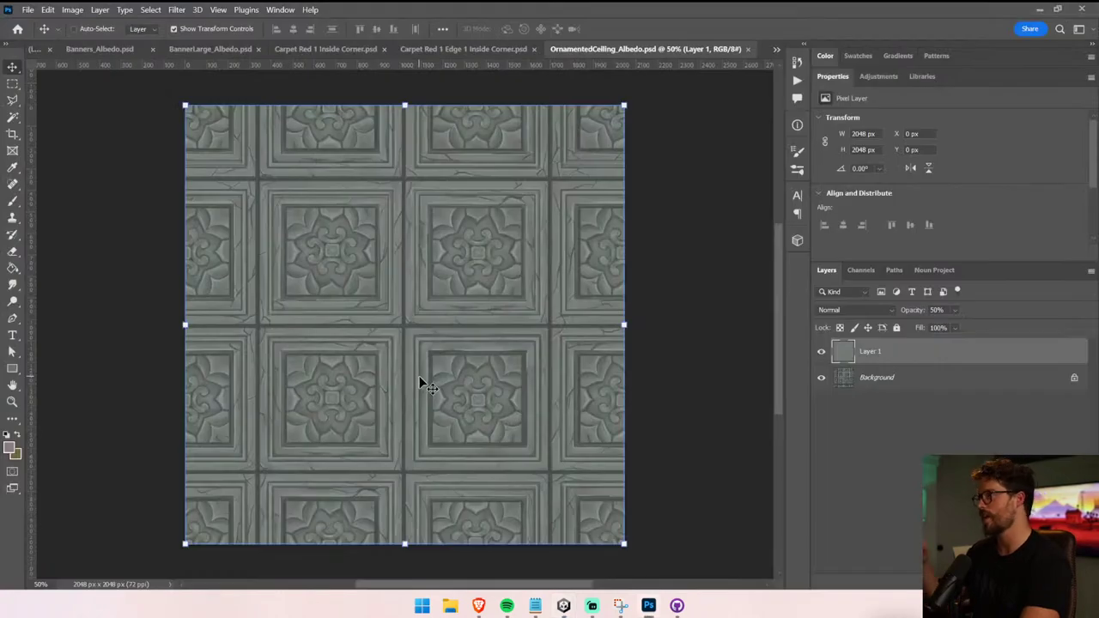
key("alt+Tab")
- Locate the archway pillar's source prefab in the project and select the Pillar_Wood_Tall Variant prefab
right_click_drag(419, 380, 501, 413)
left_click(226, 308)
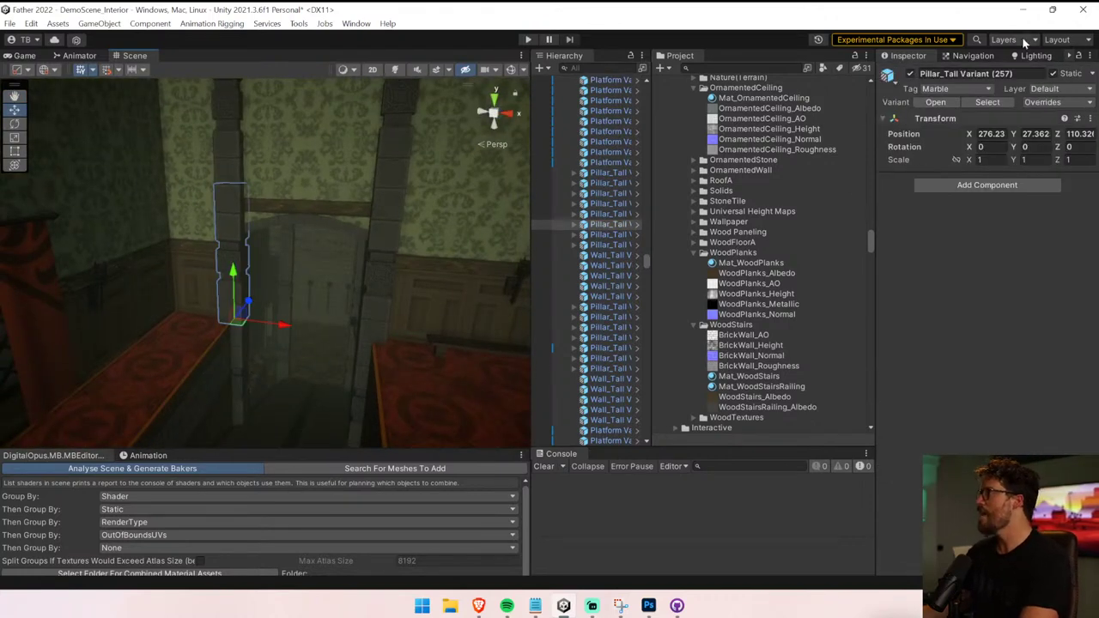
left_click(998, 106)
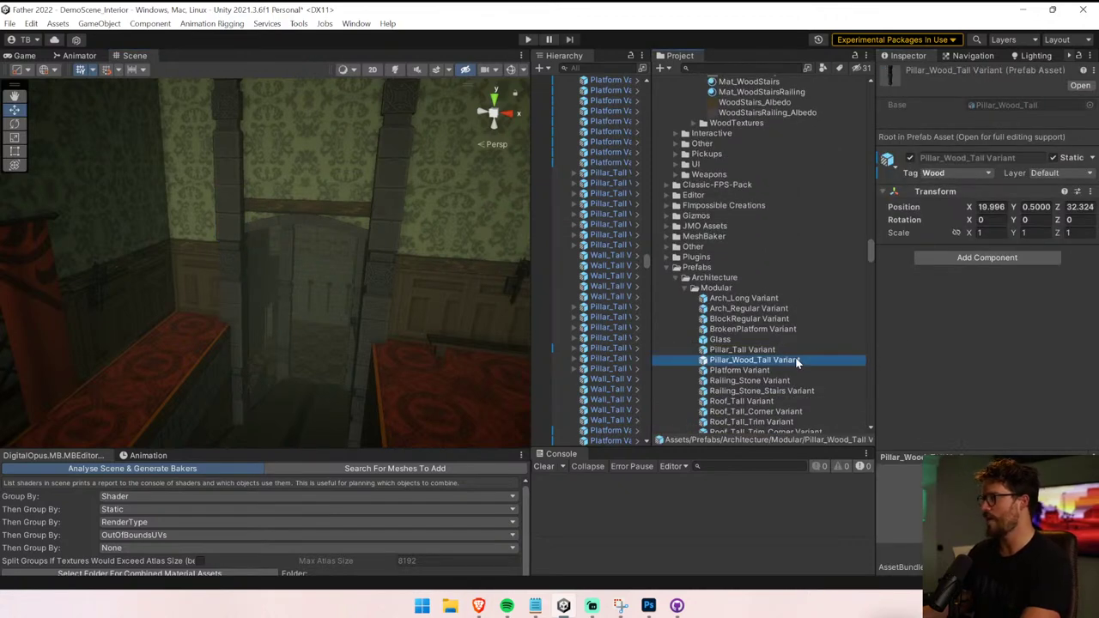
- Select the lower and upper stone pillar segments on both sides of the archway
left_click(361, 342)
right_click_drag(387, 333, 342, 362)
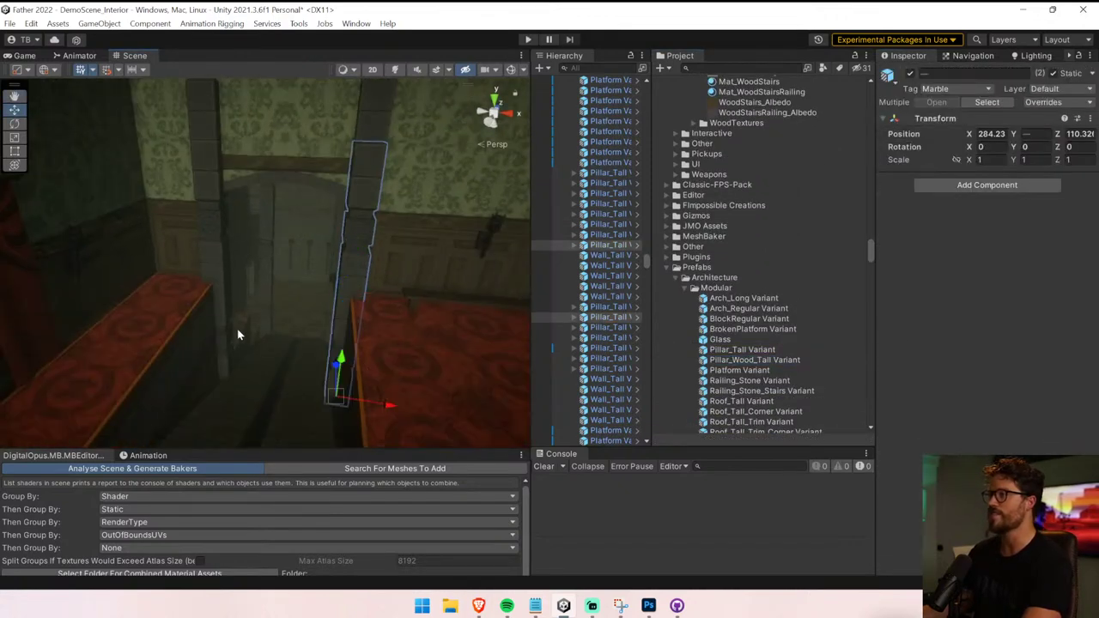
right_click_drag(243, 237, 305, 202)
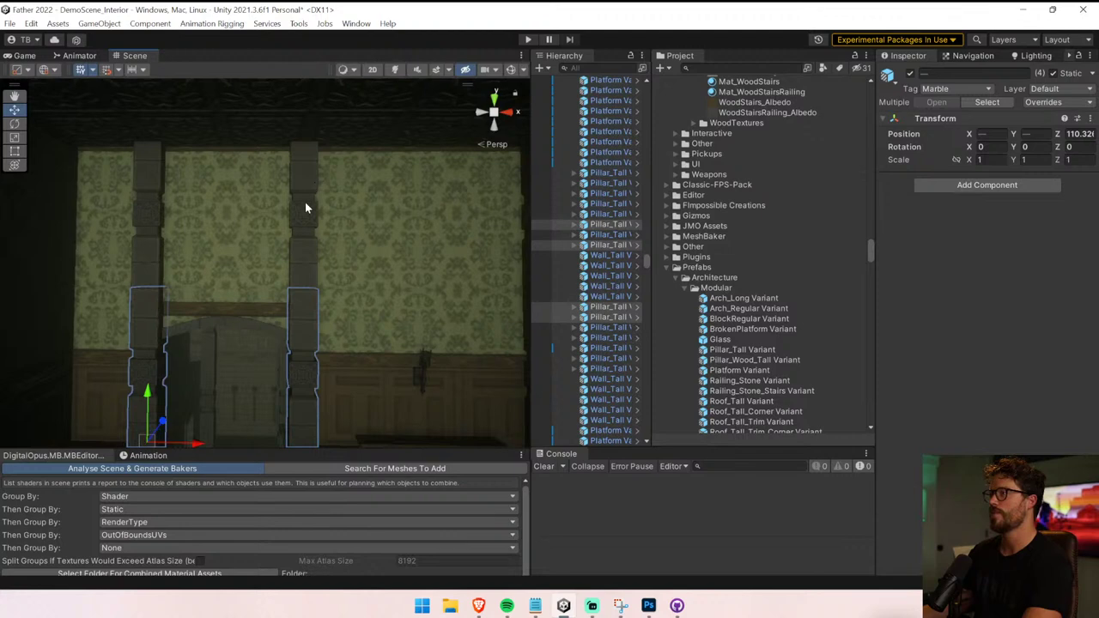
left_click(142, 226, "shift")
right_click_drag(142, 225, 397, 307)
- Add the lower and upper segments of both stone pillars in the barrel corner to the selection
left_click(274, 277, "shift")
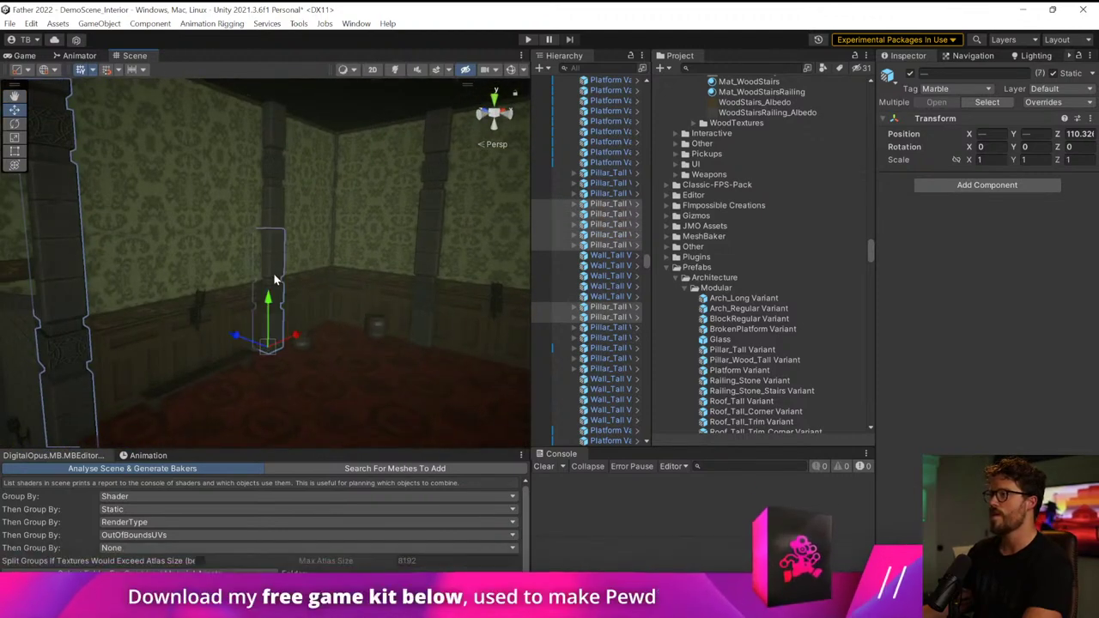
right_click_drag(277, 200, 355, 186)
left_click(357, 180, "shift")
middle_click_drag(355, 283, 324, 257)
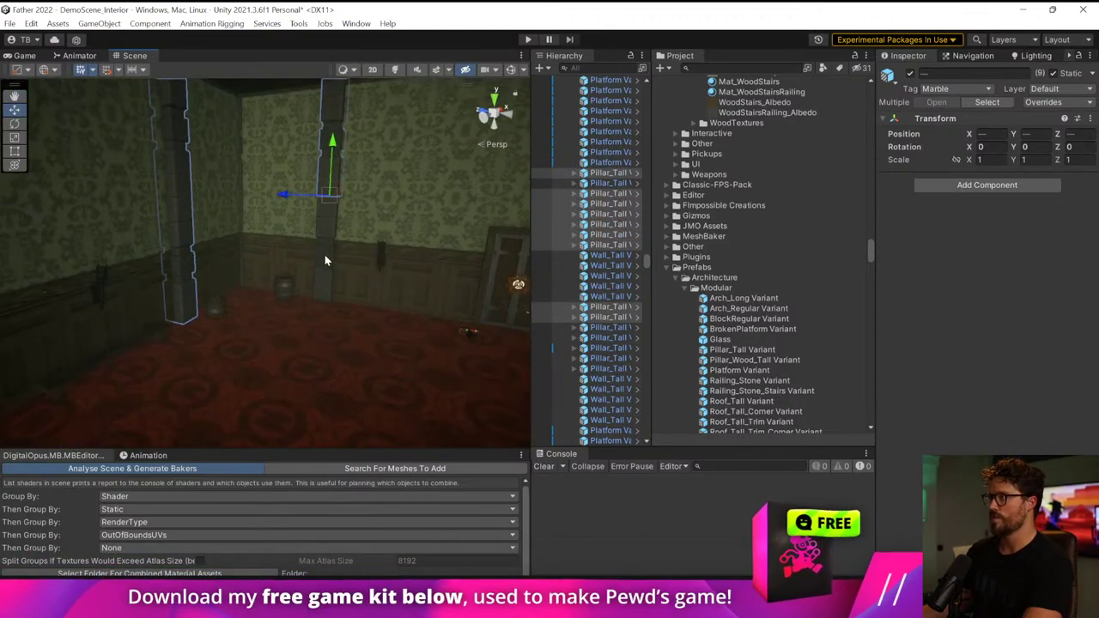
left_click(324, 258, "shift")
right_click_drag(324, 257, 515, 300)
right_click_drag(275, 289, 1027, 336)
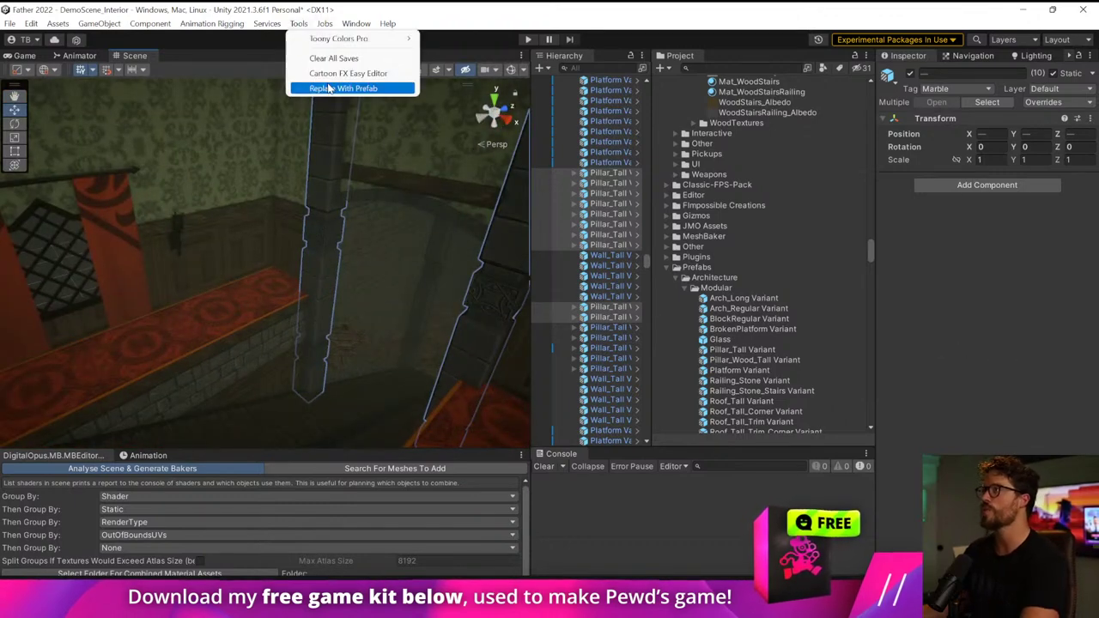
- Replace the ten selected stone pillar segments with the Pillar_Wood_Tall Variant prefab using Replace With Prefab
left_click(343, 89)
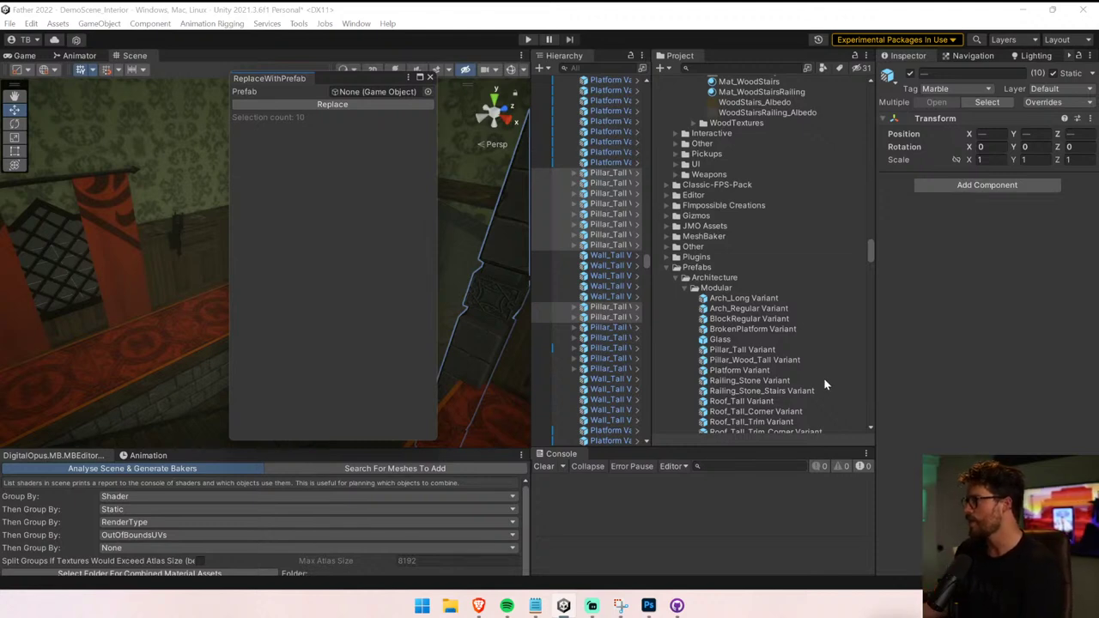
scroll(820, 395, "down", 3)
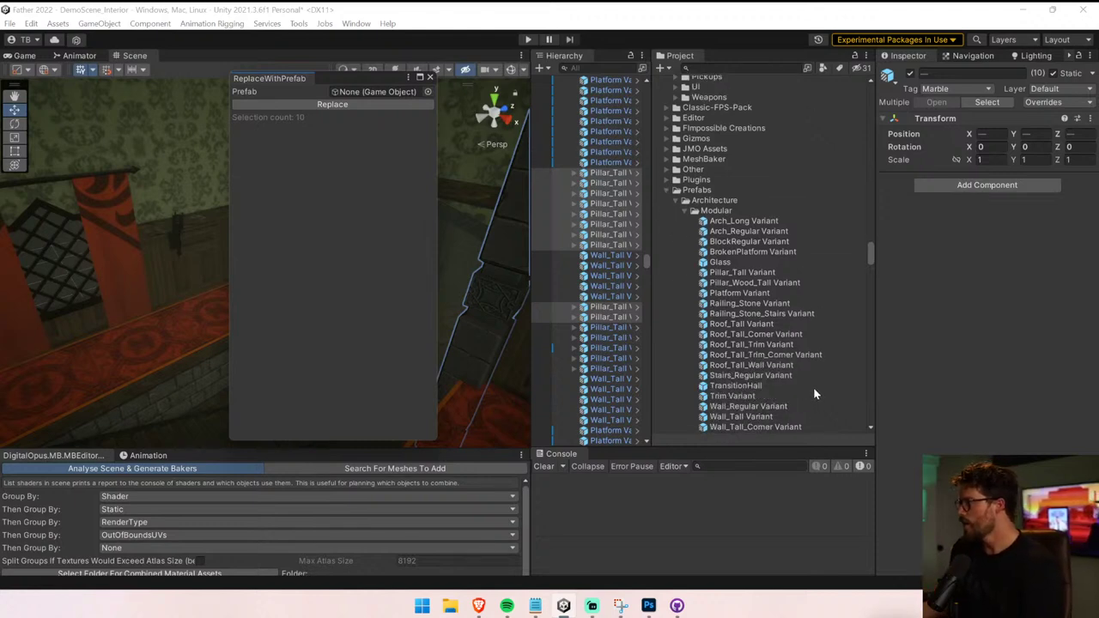
scroll(815, 393, "down", 5)
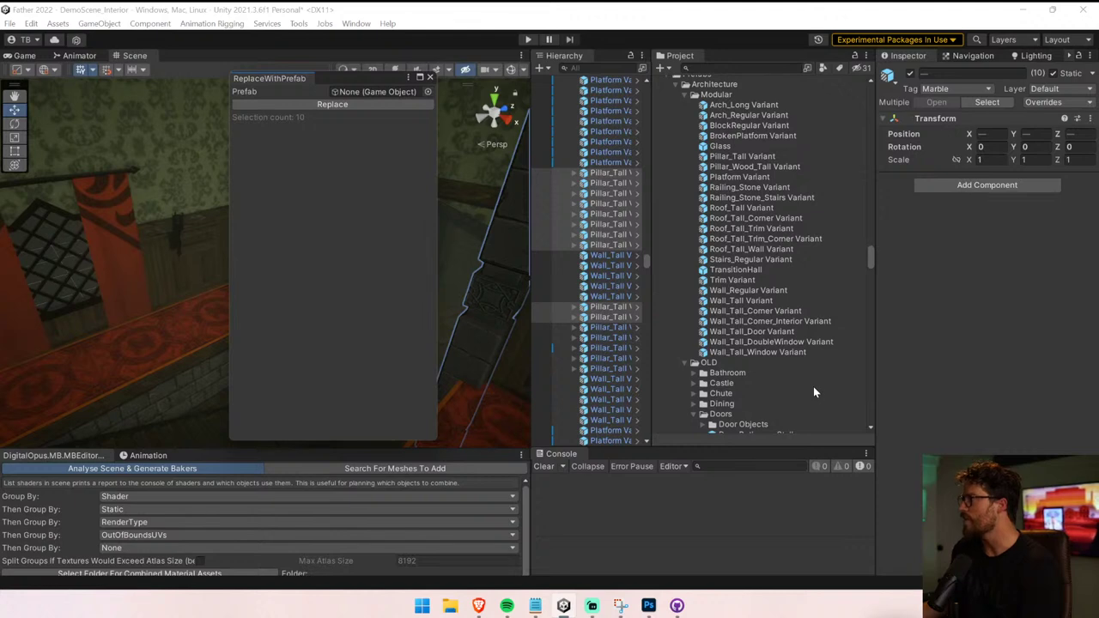
left_click(343, 103)
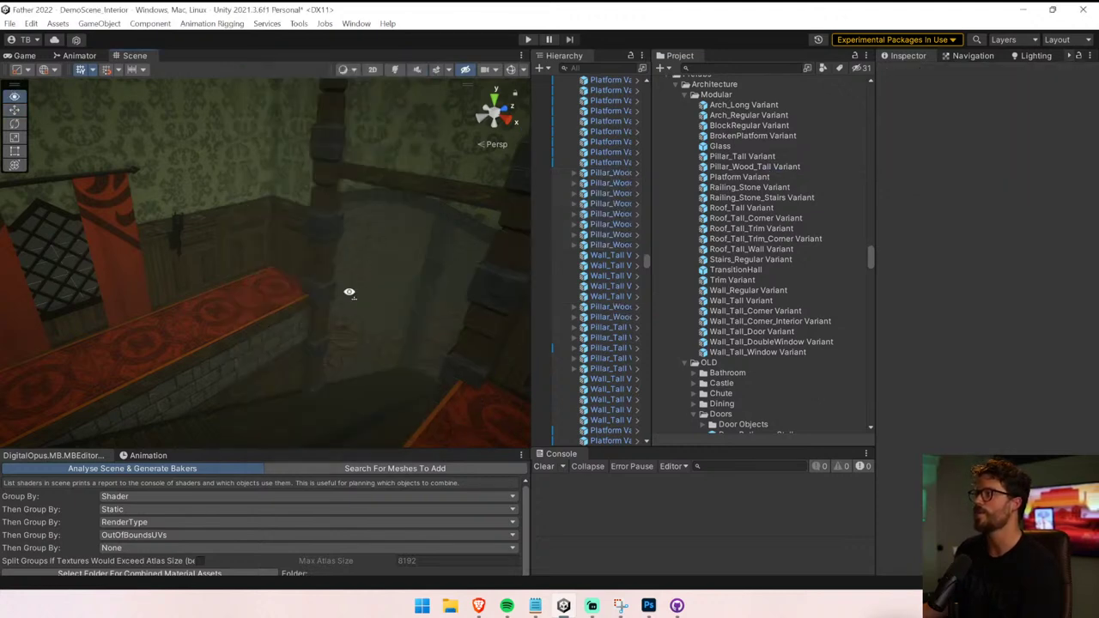
- Play the scene to examine the redecorated hall, stop the game and widen the Scene view
right_click_drag(348, 292, 254, 182)
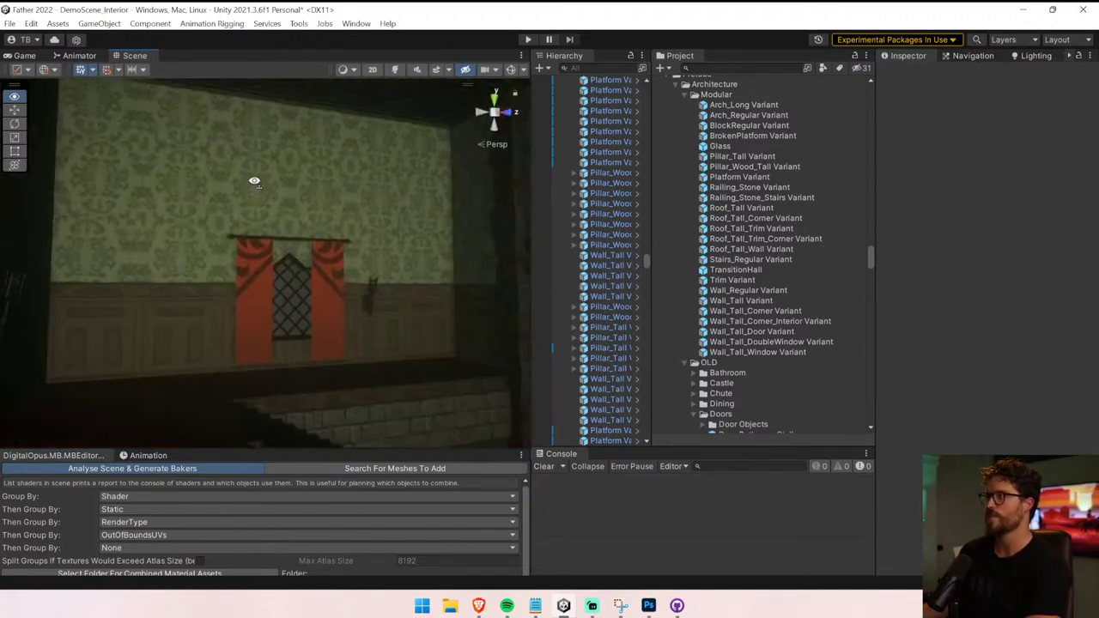
left_click(524, 39)
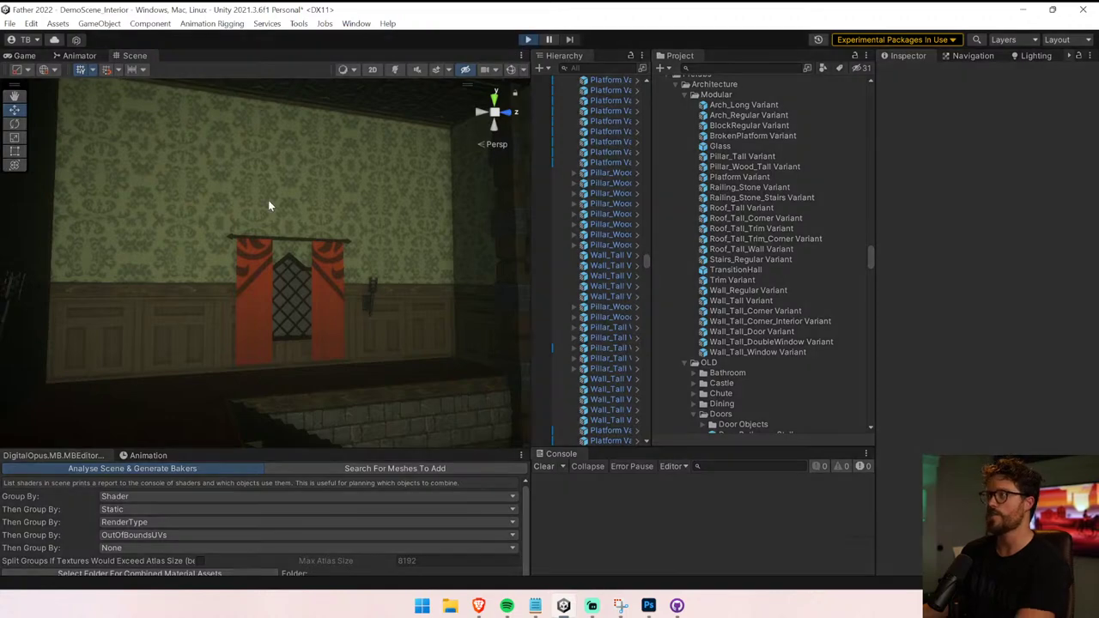
key("s")
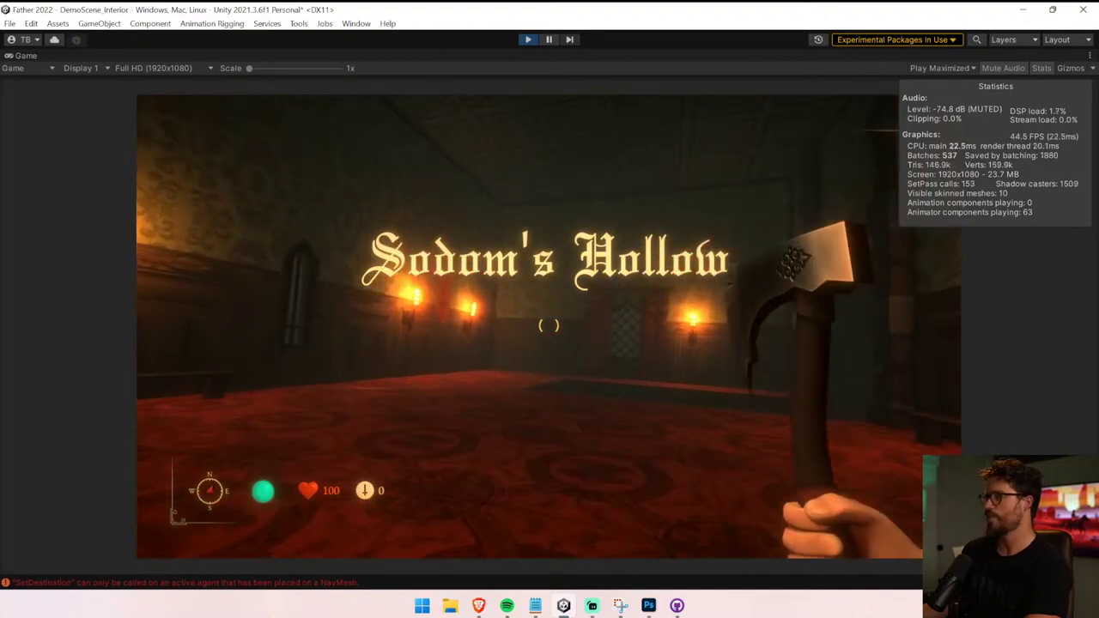
key("w")
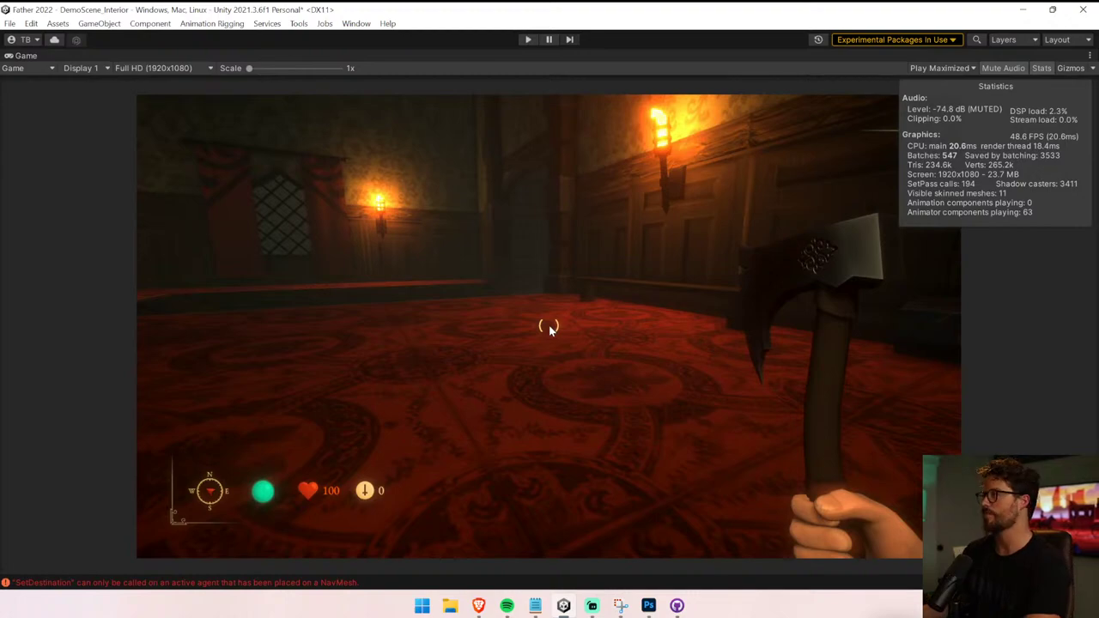
key("ctrl+p")
left_click_drag(531, 332, 659, 333)
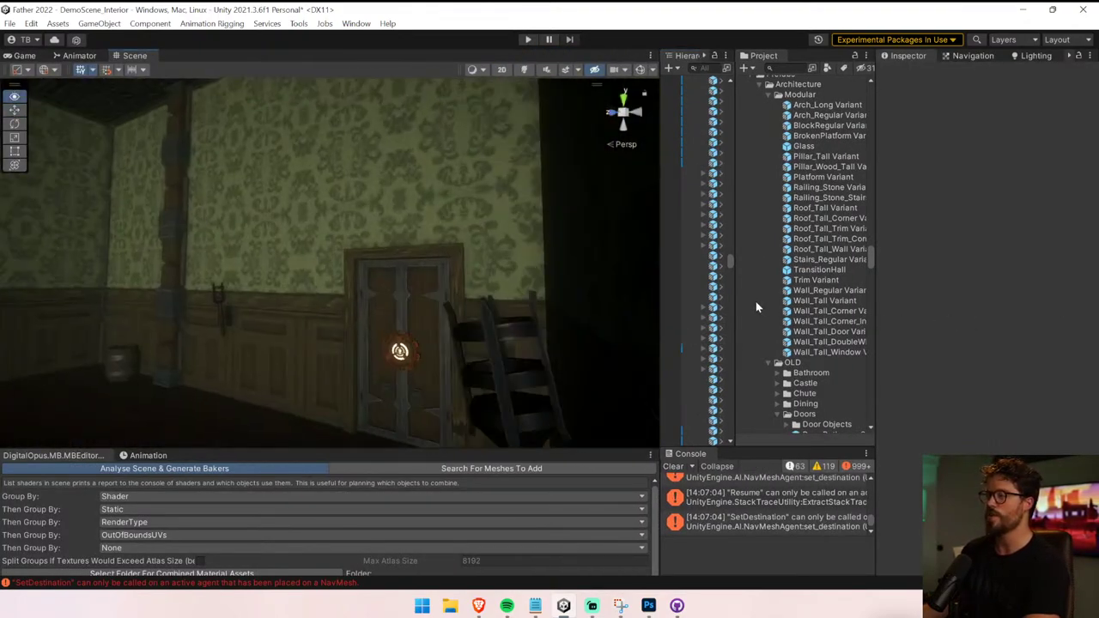
- Collapse the Modular, OLD, Core and Prefabs folders in the project's asset tree
key("w")
right_click_drag(757, 302, 986, 326)
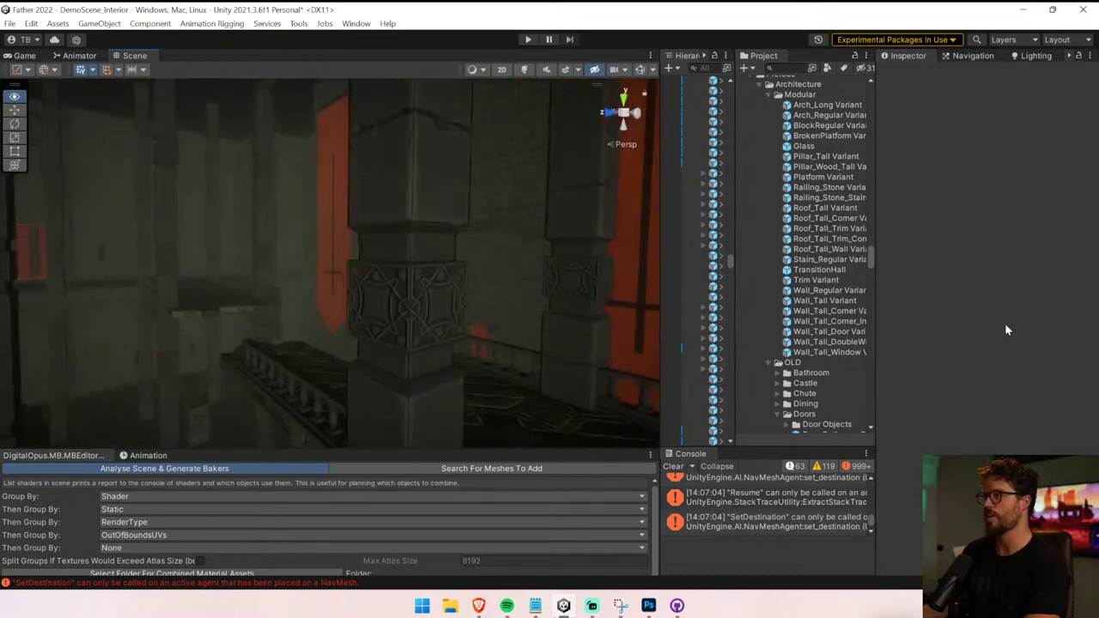
key("w")
right_click_drag(831, 395, 198, 261)
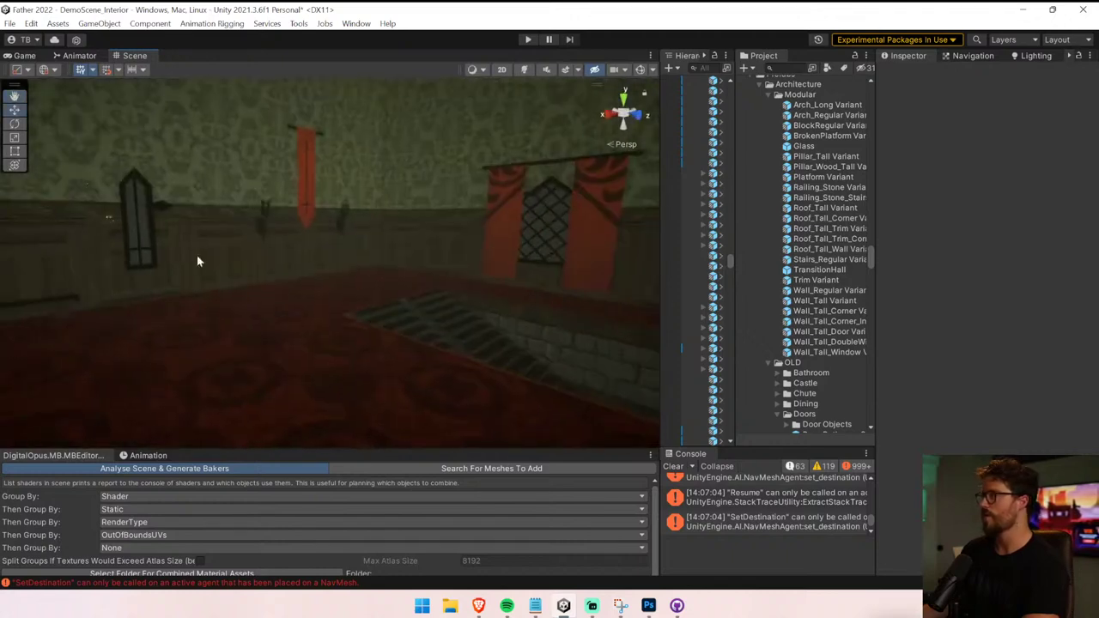
left_click(770, 95)
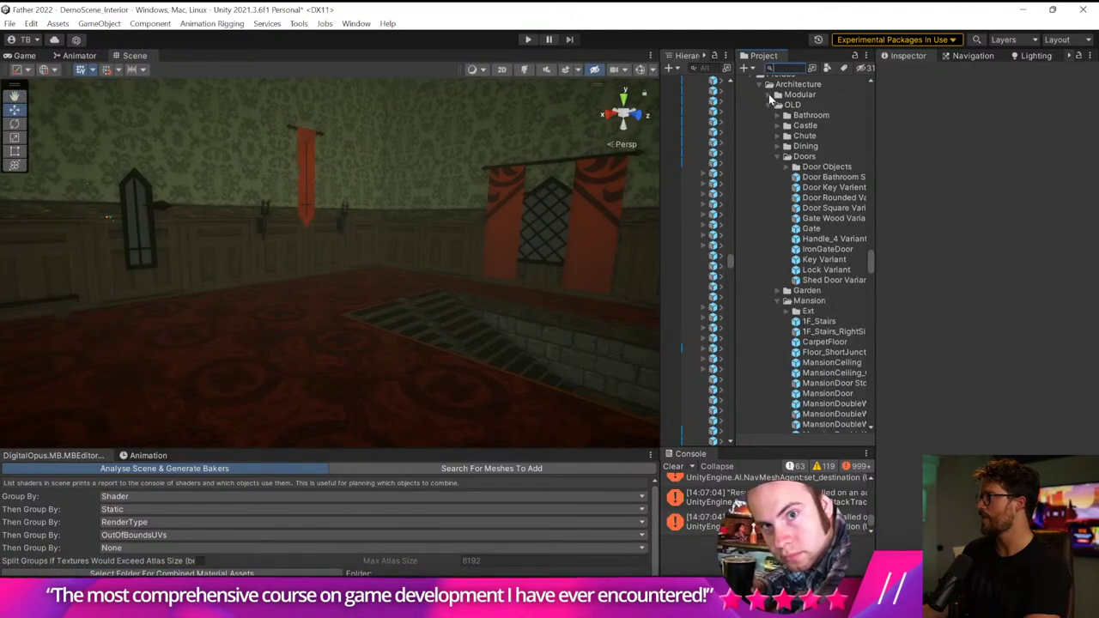
left_click(769, 106)
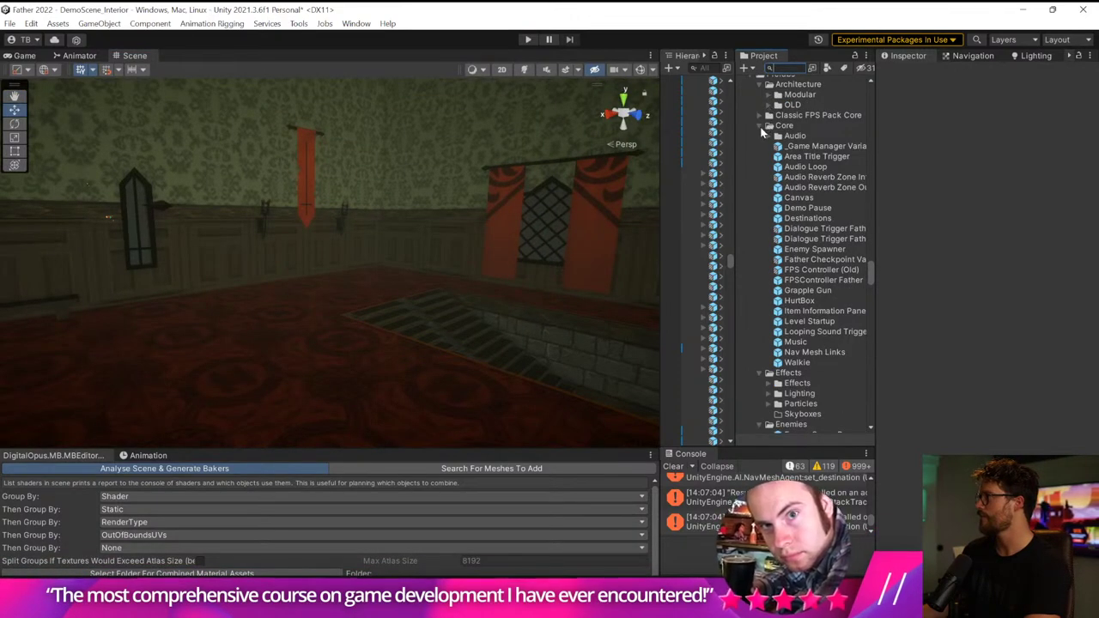
left_click(763, 128)
scroll(760, 137, "up", 2)
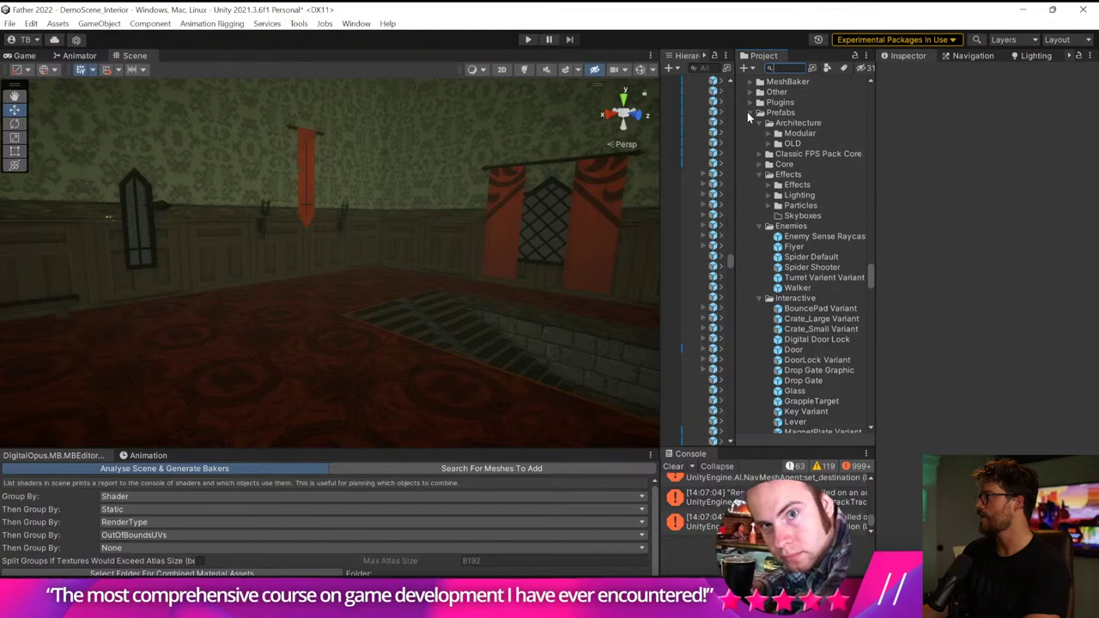
left_click(769, 134)
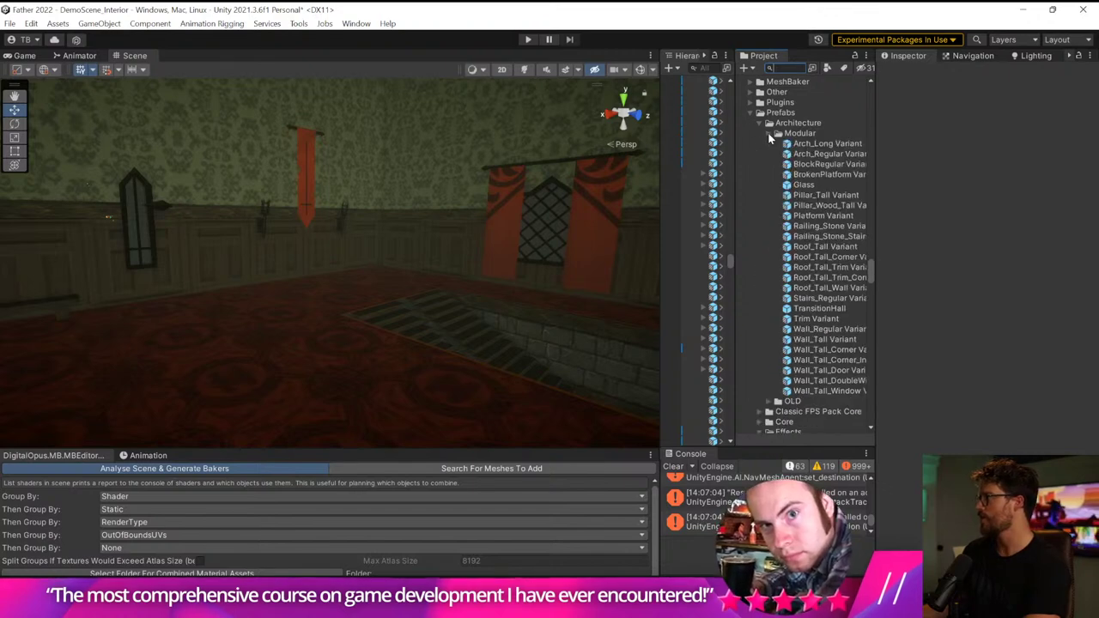
left_click(770, 133)
left_click(750, 113)
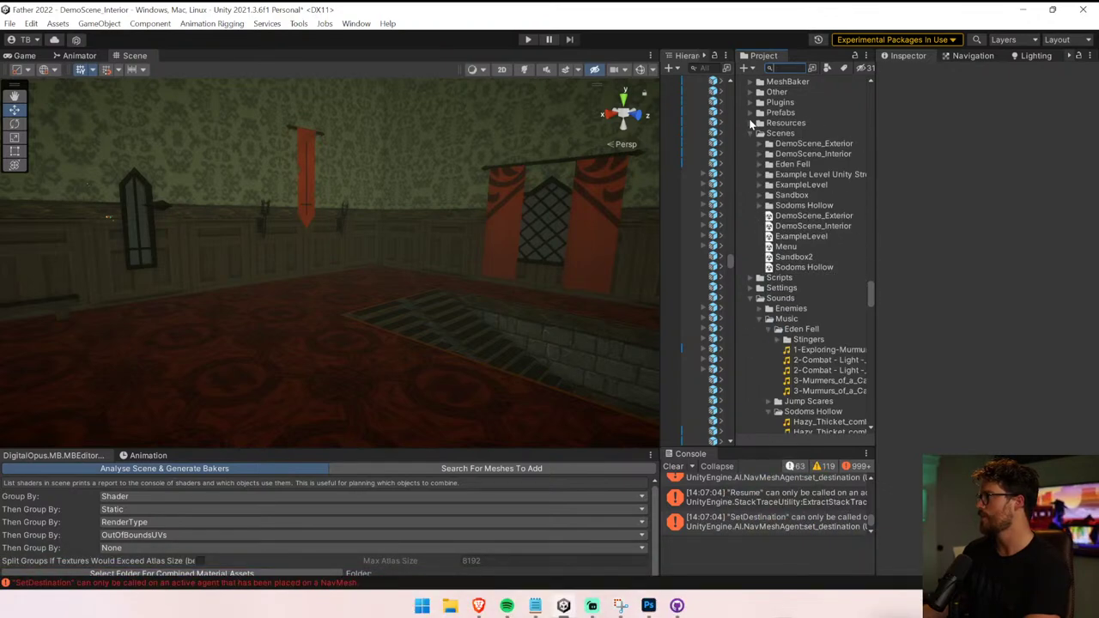
left_click(750, 164)
- Search the project assets for "shelf" and look through the bookshelf models and prefabs found
scroll(759, 214, "up", 5)
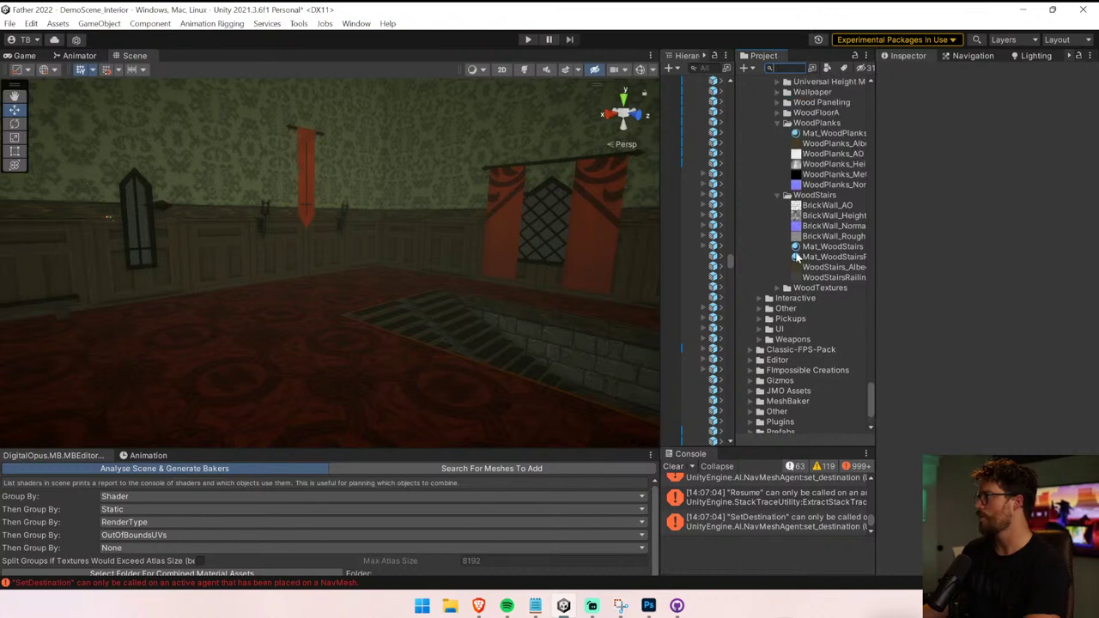
left_click_drag(877, 221, 1036, 219)
scroll(976, 214, "up", 8)
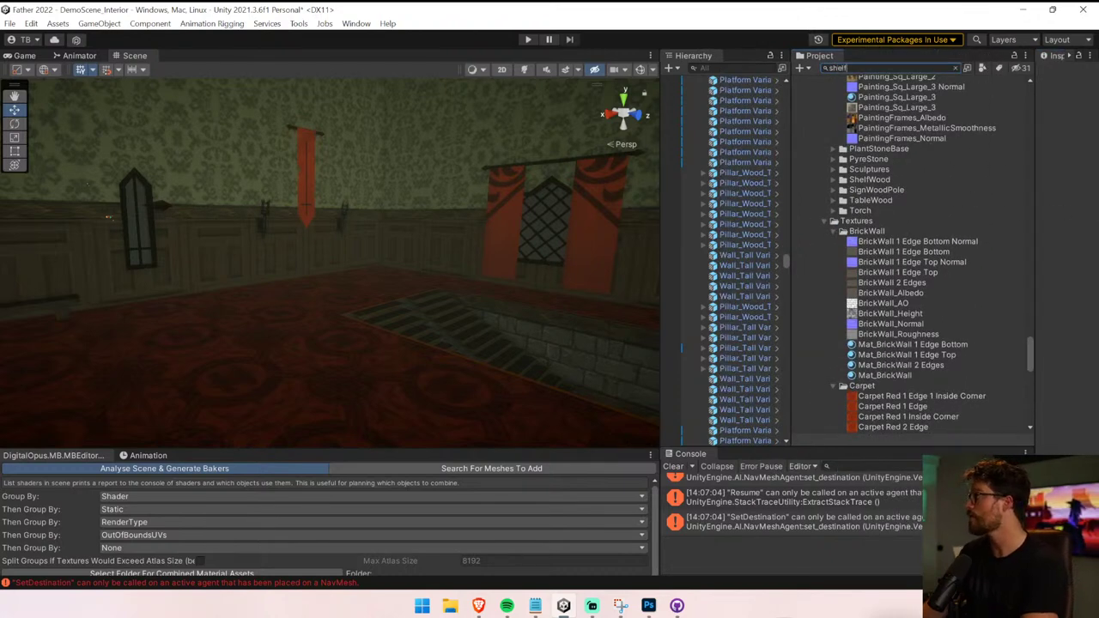
left_click_drag(1036, 168, 874, 168)
left_click(811, 115)
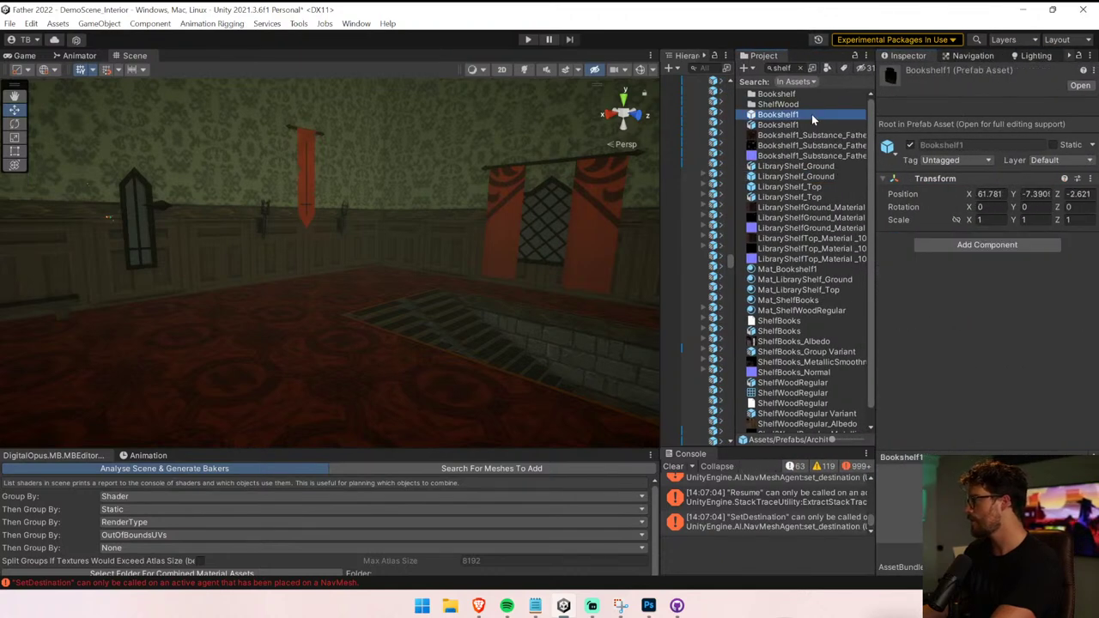
key("Down")
key("Down")
key("Down")
key("Down")
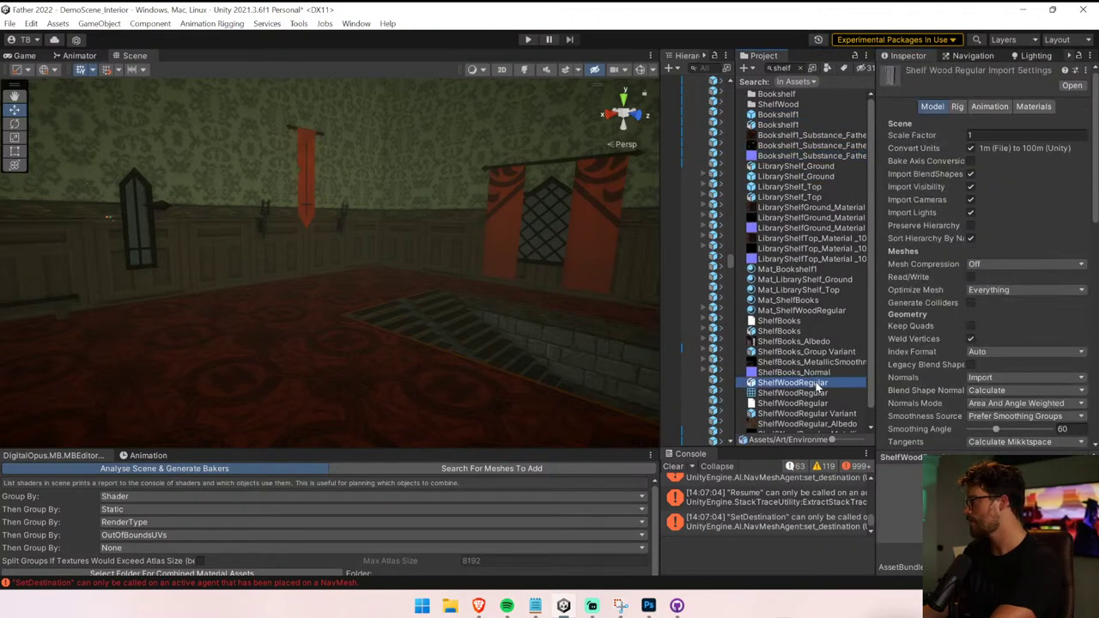
left_click(826, 402)
- Place the ShelfWoodRegular Variant prefab on the red carpet and rotate it to 0° about the Y axis
left_click(831, 413)
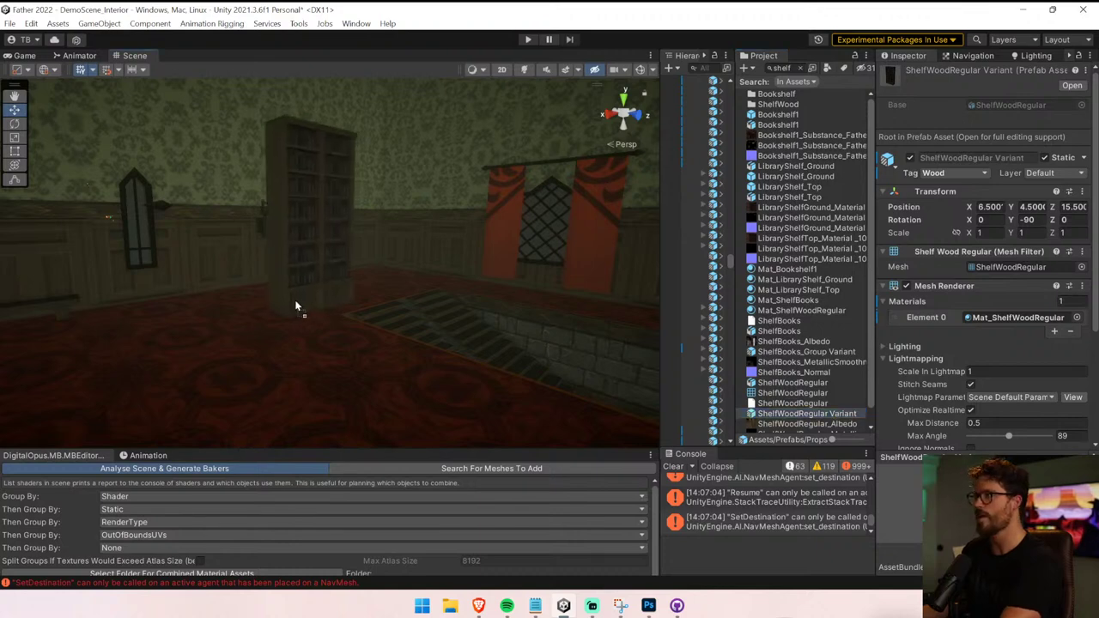
left_click_drag(295, 301, 258, 303)
right_click_drag(258, 304, 463, 314)
key("e")
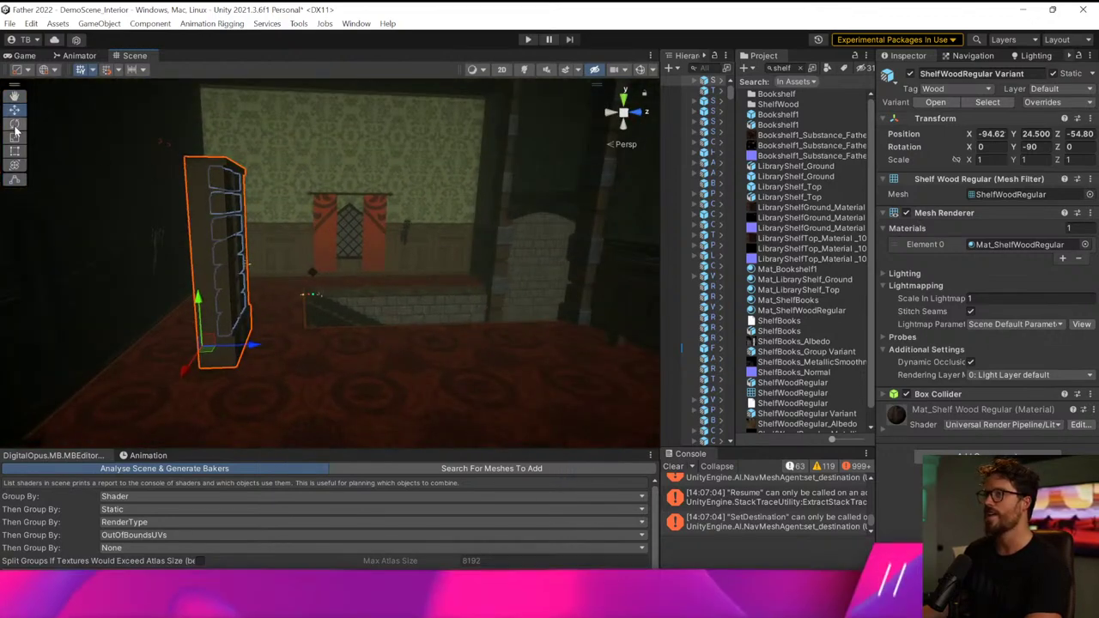
left_click_drag(216, 343, 84, 387)
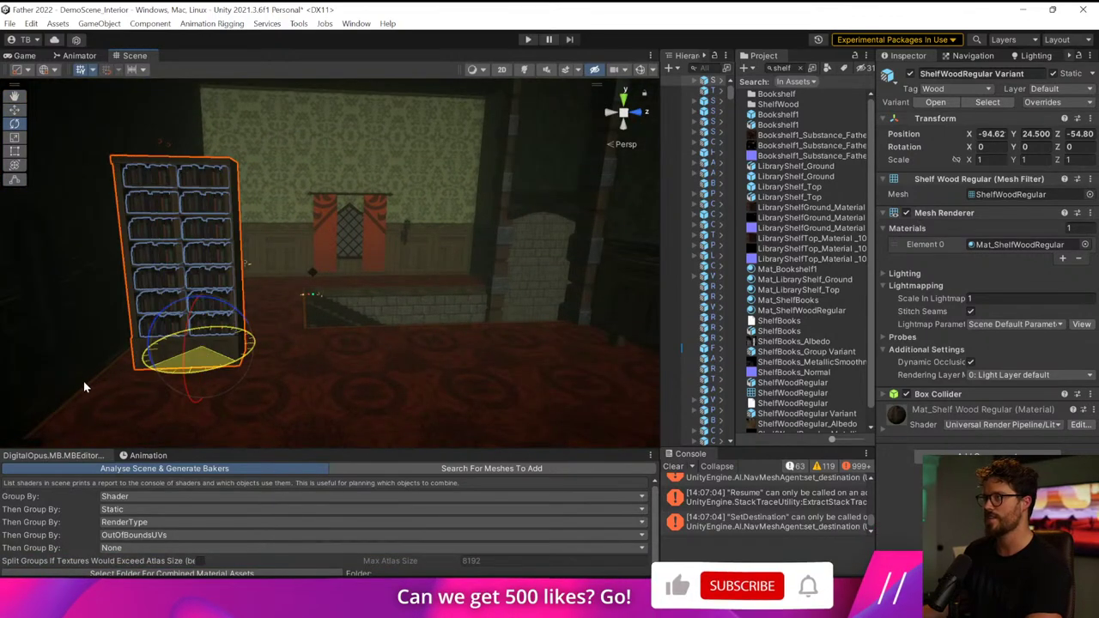
- Move the bookshelf back against the wallpapered wall beside the curtained window, to about X -108.9
left_click(14, 110)
right_click_drag(304, 169, 258, 266)
left_click_drag(280, 304, 430, 253)
key("f")
key("w")
right_click_drag(527, 220, 286, 295)
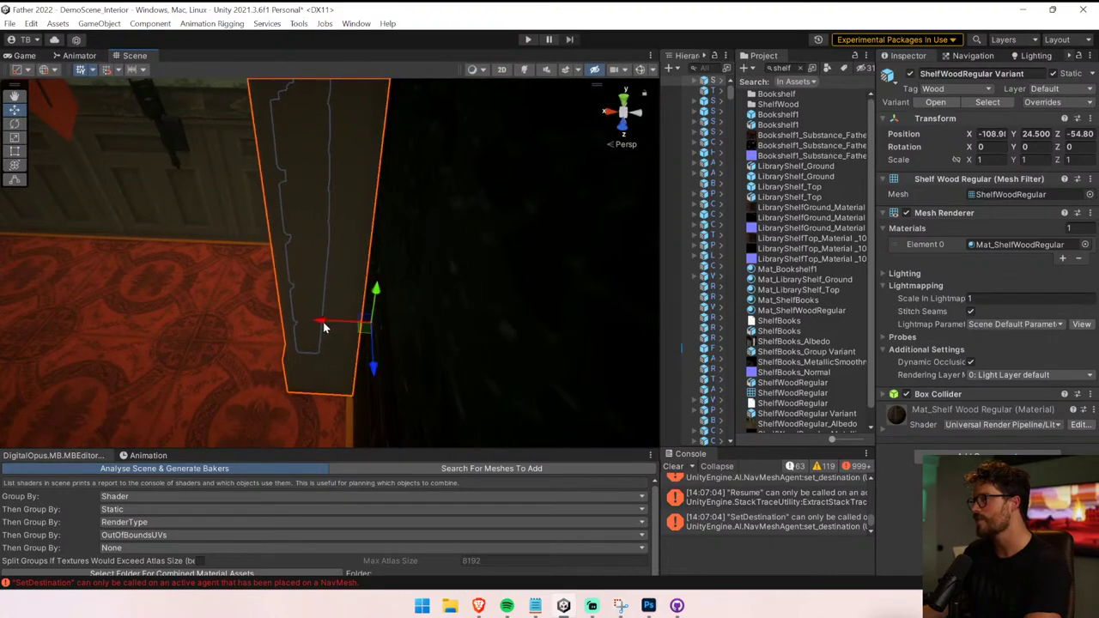
- Duplicate the bookshelf and move the copy along the wall to the other side of the curtained window, at about Z -37.55
right_click_drag(324, 322, 678, 218)
key("s")
key("d")
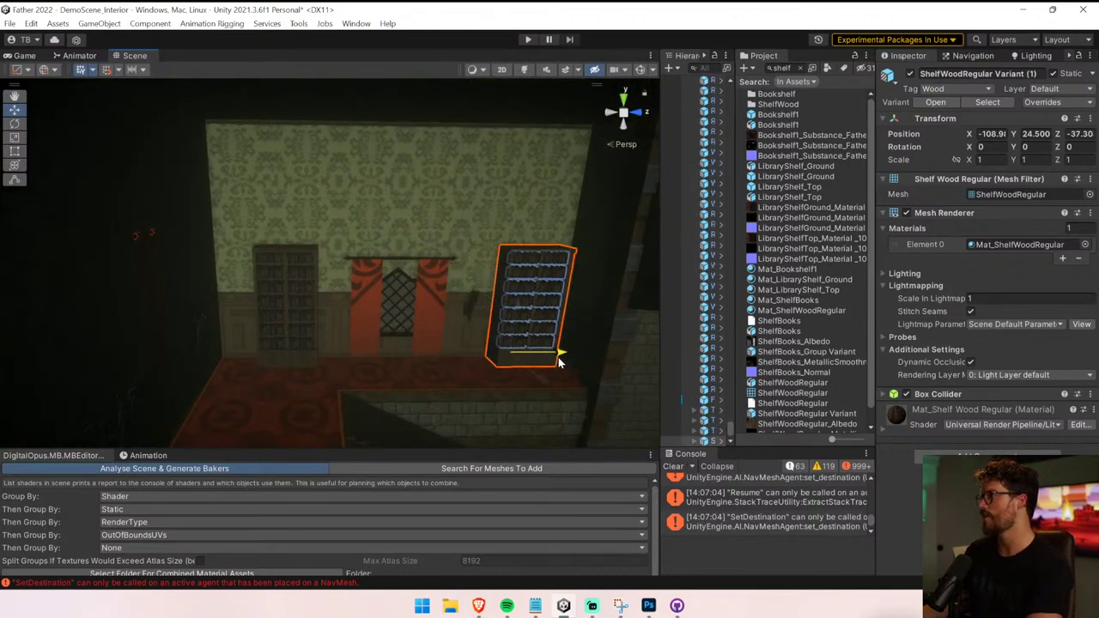
key("d")
right_click_drag(553, 364, 506, 377)
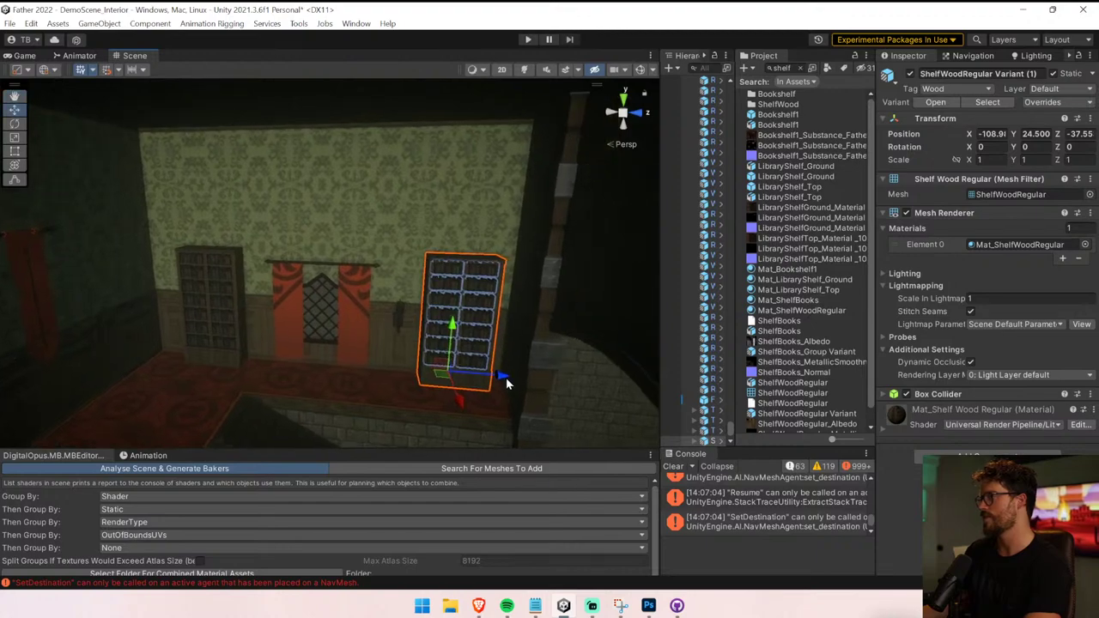
- Play the scene to examine the hall with its bookshelves and ceiling, stop the game and widen the Scene view slightly
right_click_drag(437, 295, 383, 202)
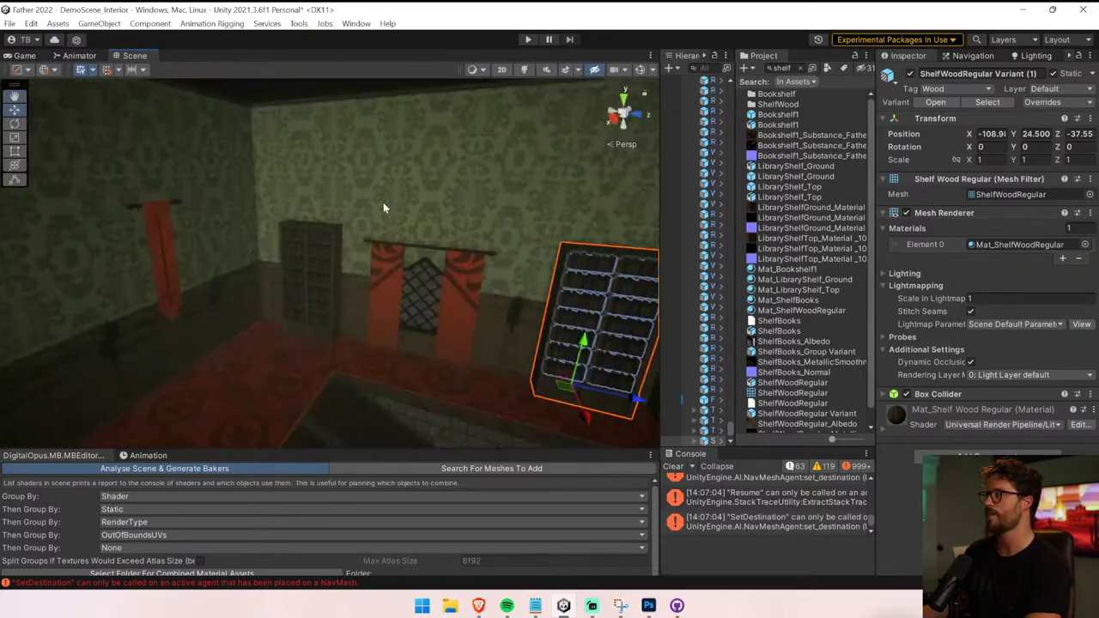
left_click(527, 40)
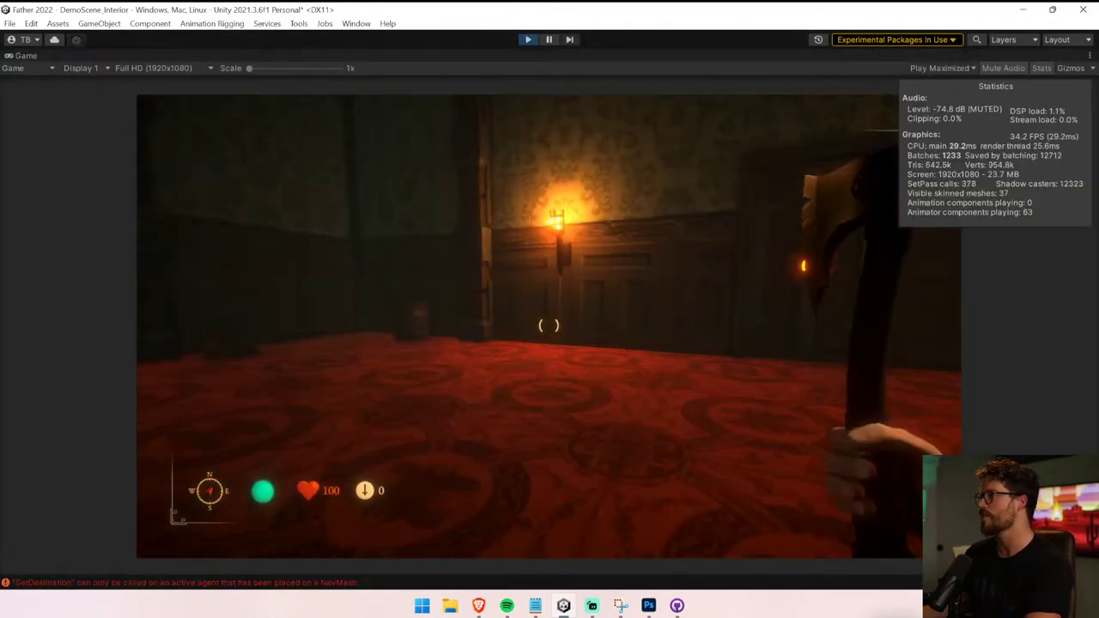
key("w")
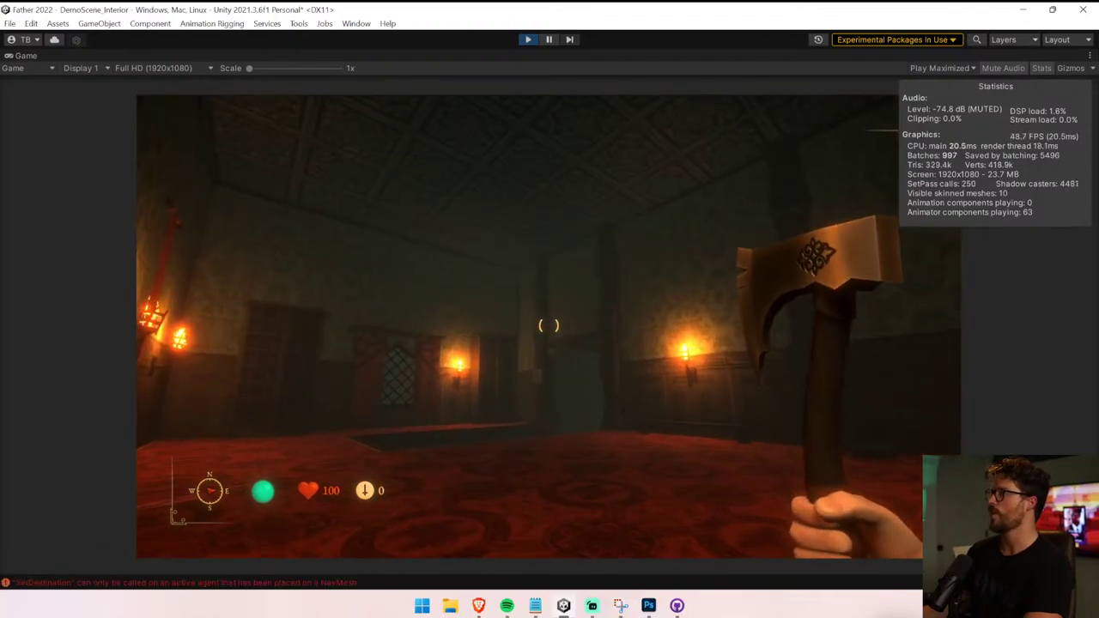
key("Escape")
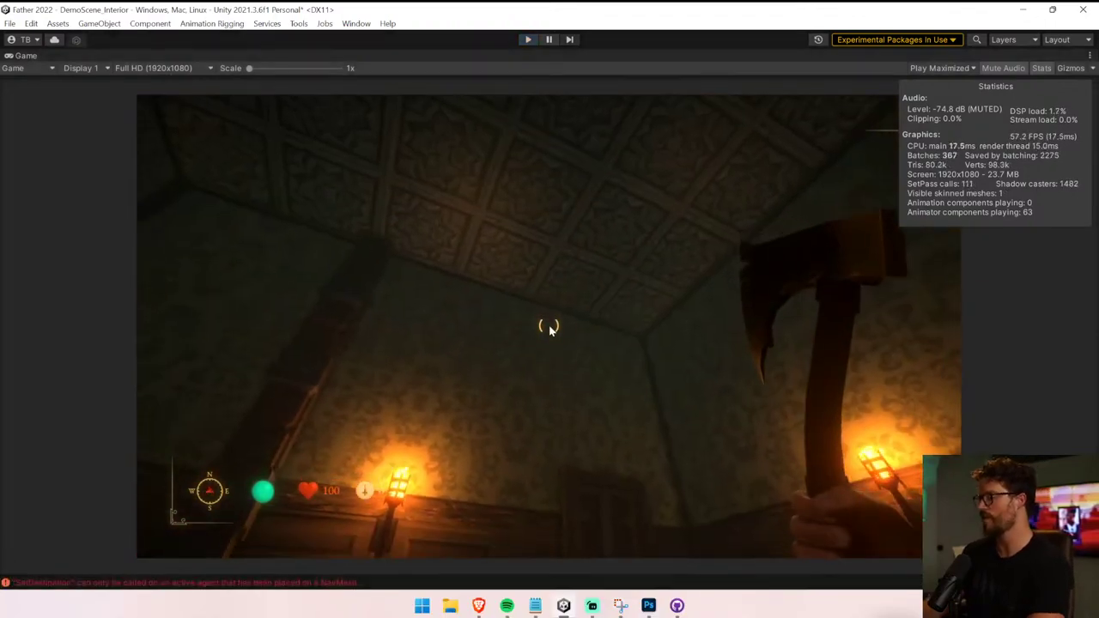
key("ctrl+p")
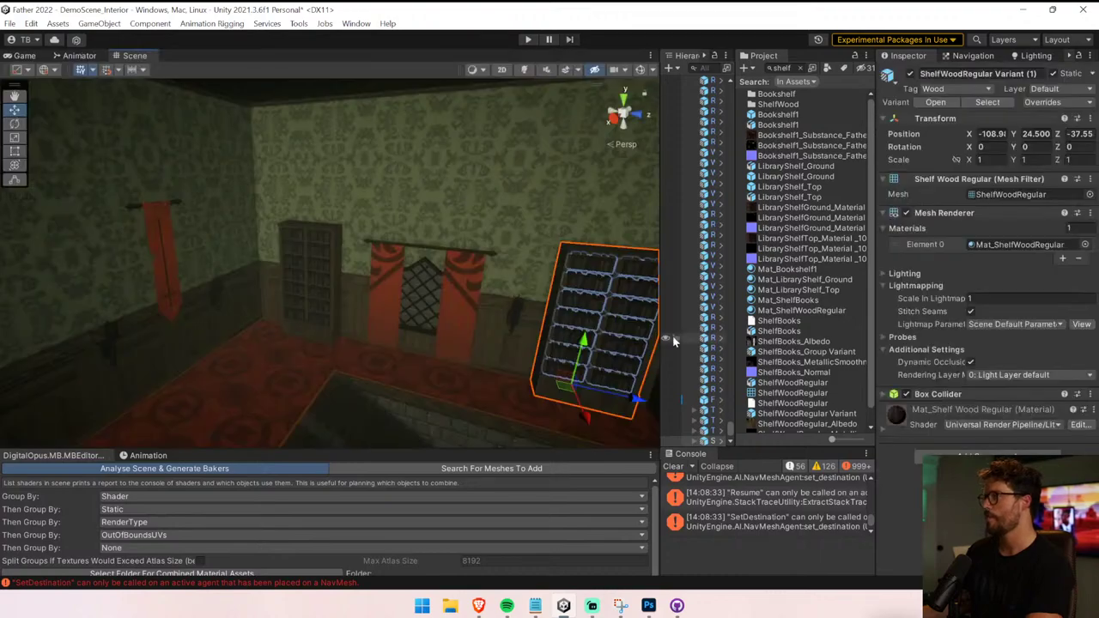
left_click_drag(656, 340, 669, 340)
- Select twelve of the ceiling tiles above the carpeted hall
right_click_drag(378, 157, 787, 471)
key("w")
left_click(319, 180)
key("s")
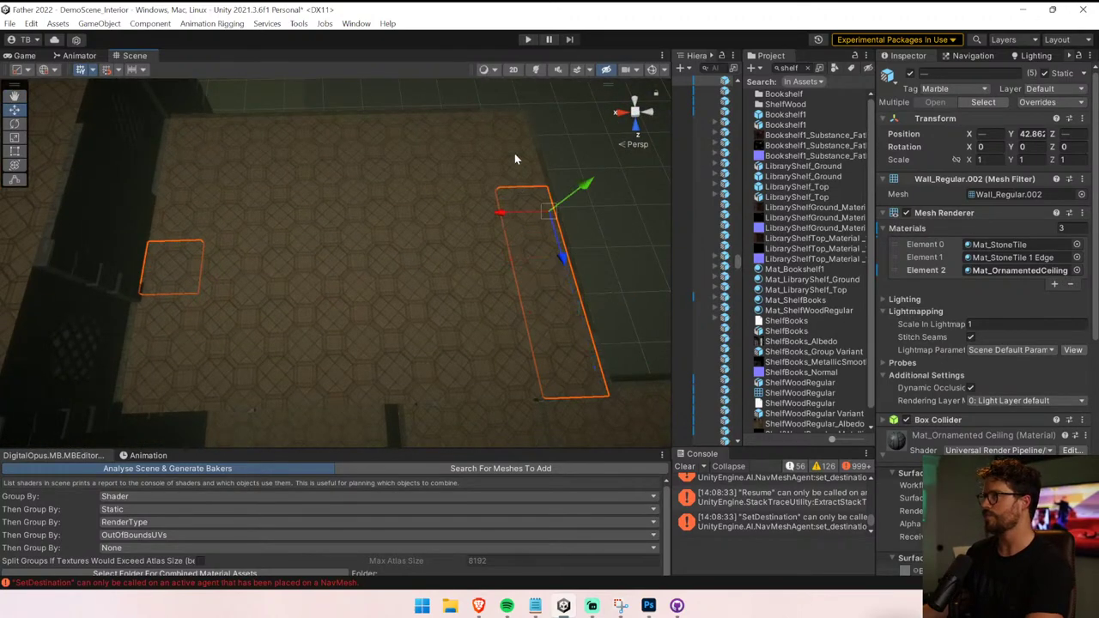
left_click(240, 145, "shift")
key("w")
right_click_drag(355, 203, 801, 30)
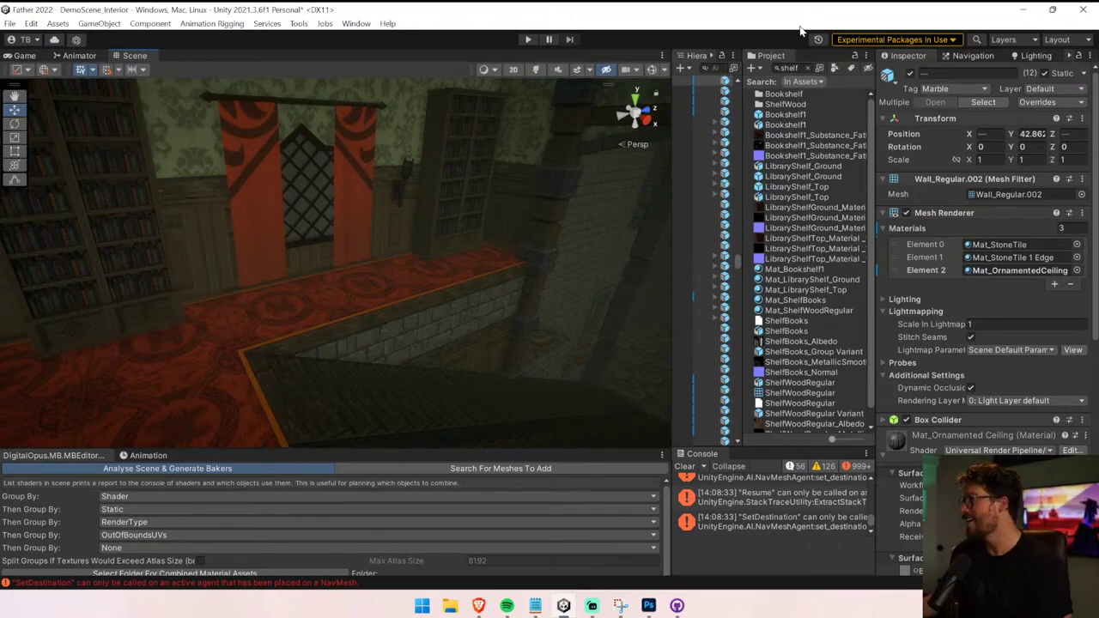
- Switch to the Brave browser and look over the Full Time Game Dev home page up to its header
left_click(481, 607)
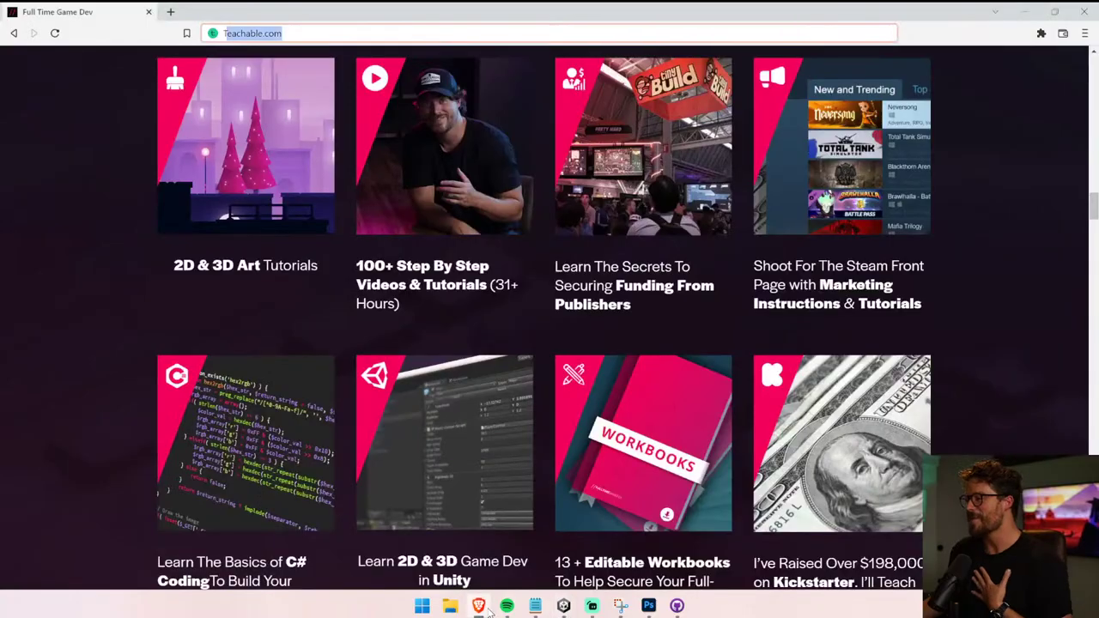
scroll(543, 154, "up", 20)
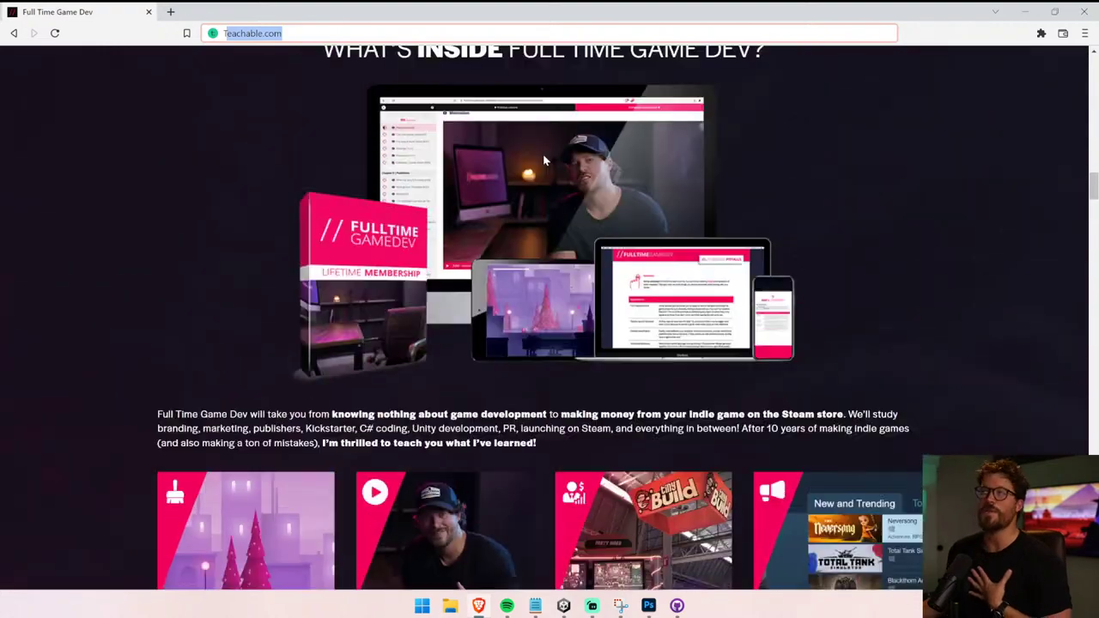
scroll(544, 140, "up", 10)
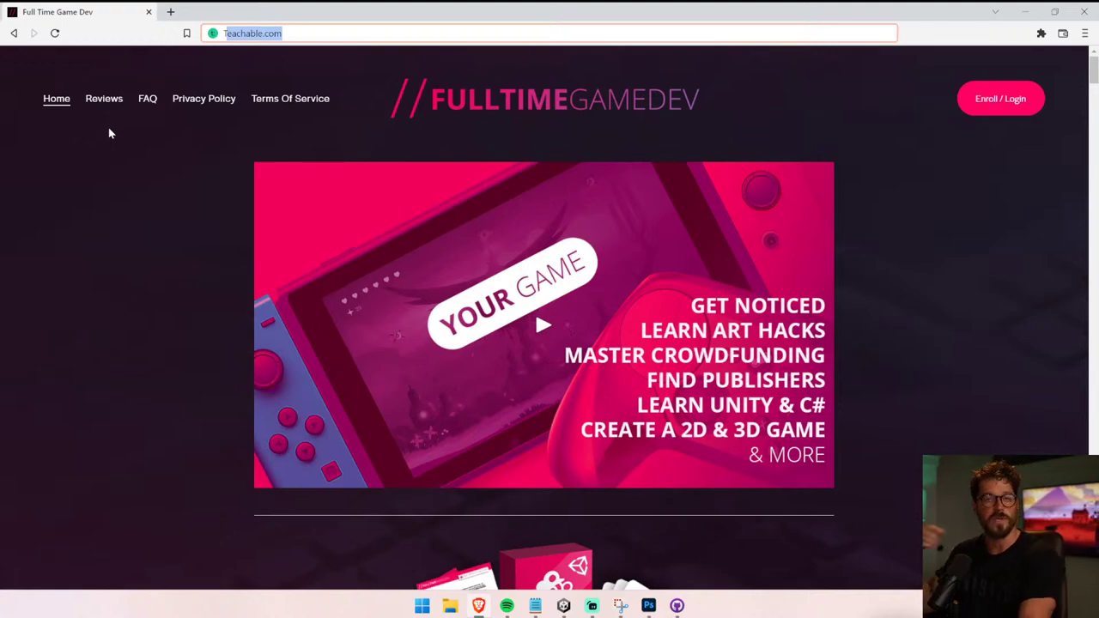
- Open the Full Time Game Dev Reviews page and look through the student reviews
left_click(103, 102)
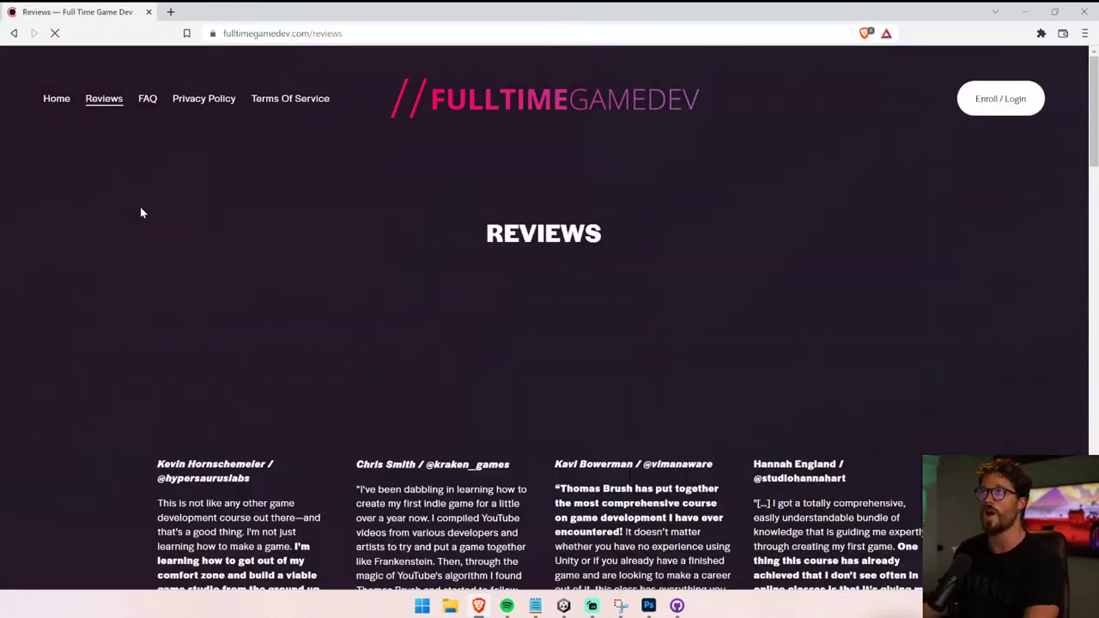
scroll(152, 224, "down", 15)
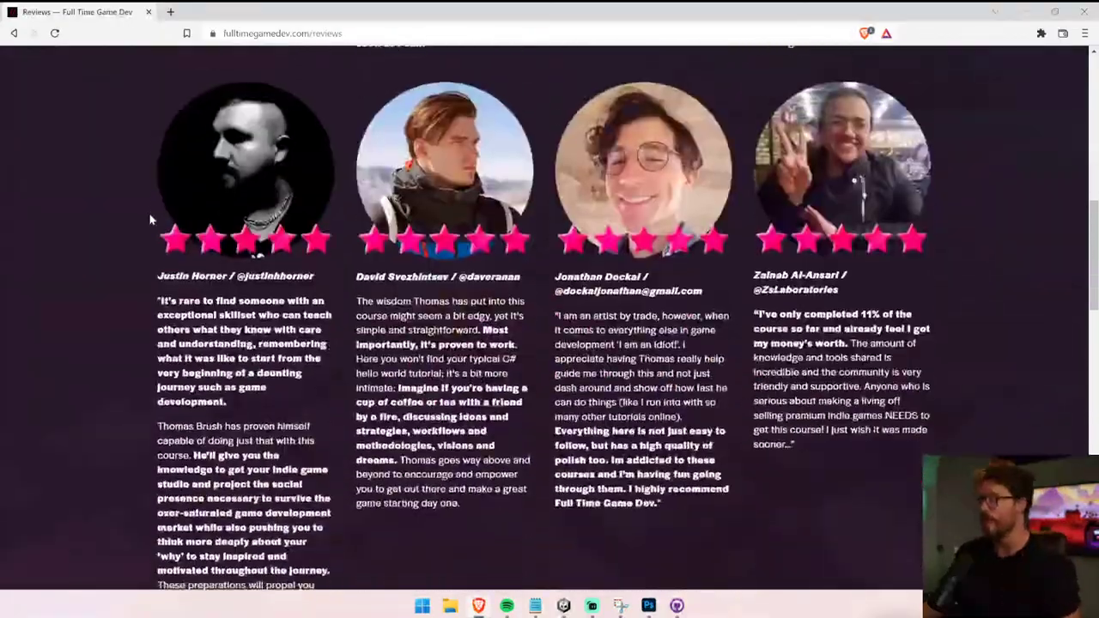
scroll(153, 216, "down", 8)
scroll(147, 213, "up", 20)
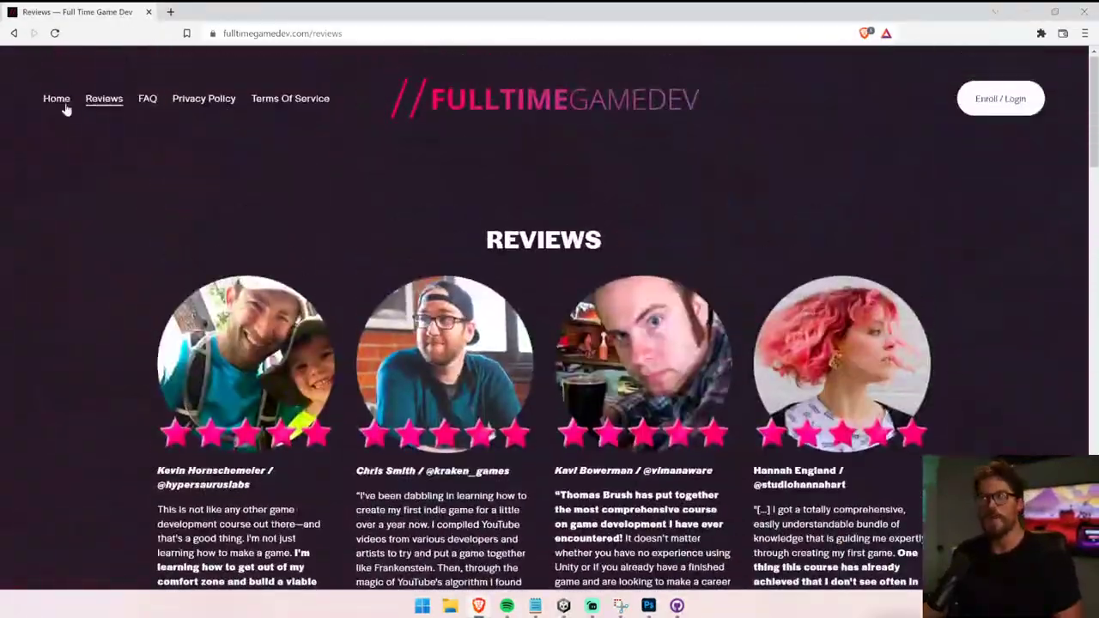
- Return to the Full Time Game Dev home page and look through it down to the section on the course contents
left_click(58, 101)
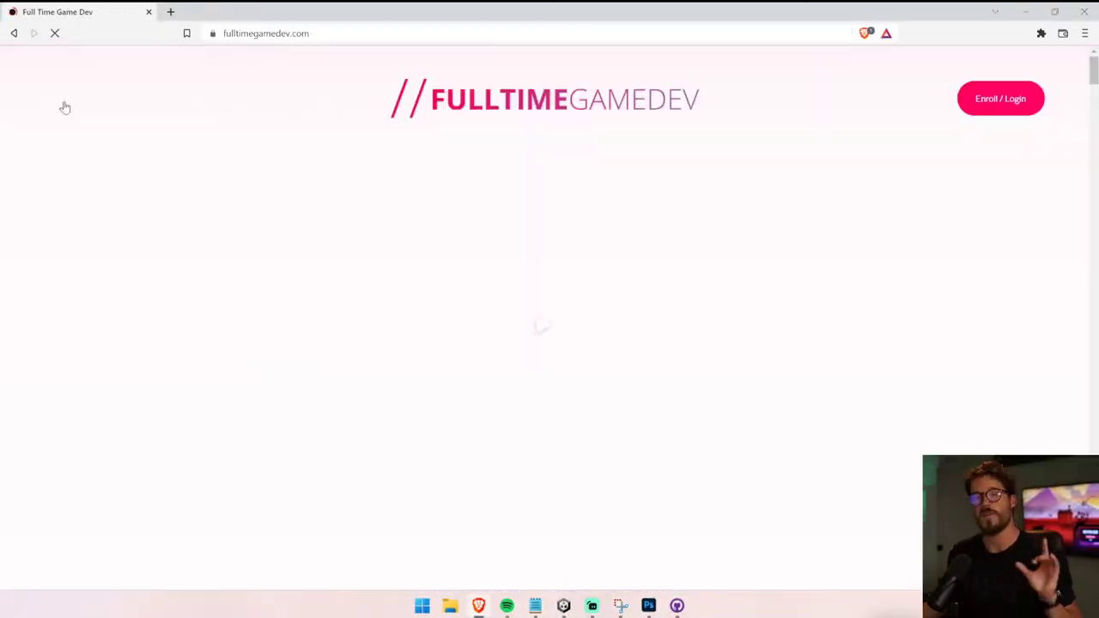
scroll(110, 176, "down", 10)
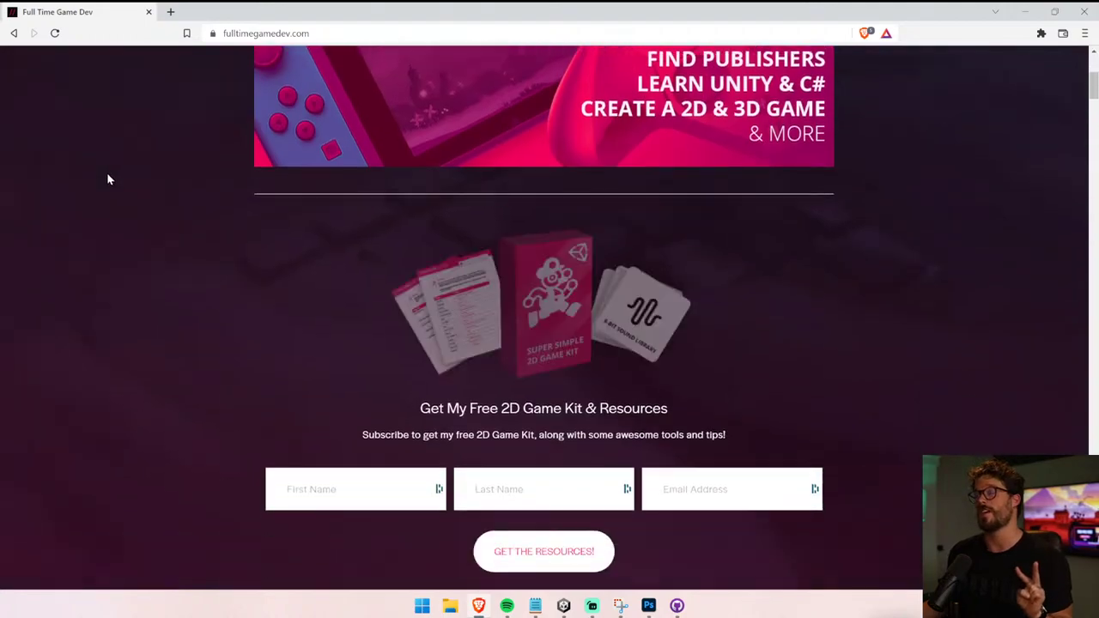
scroll(110, 164, "down", 10)
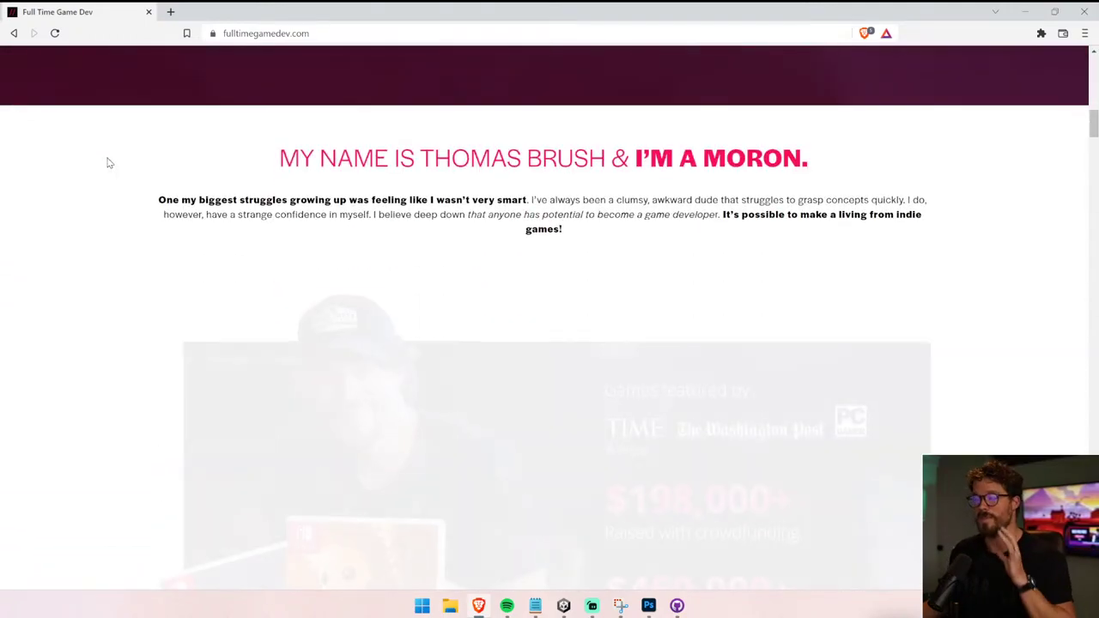
scroll(109, 162, "down", 10)
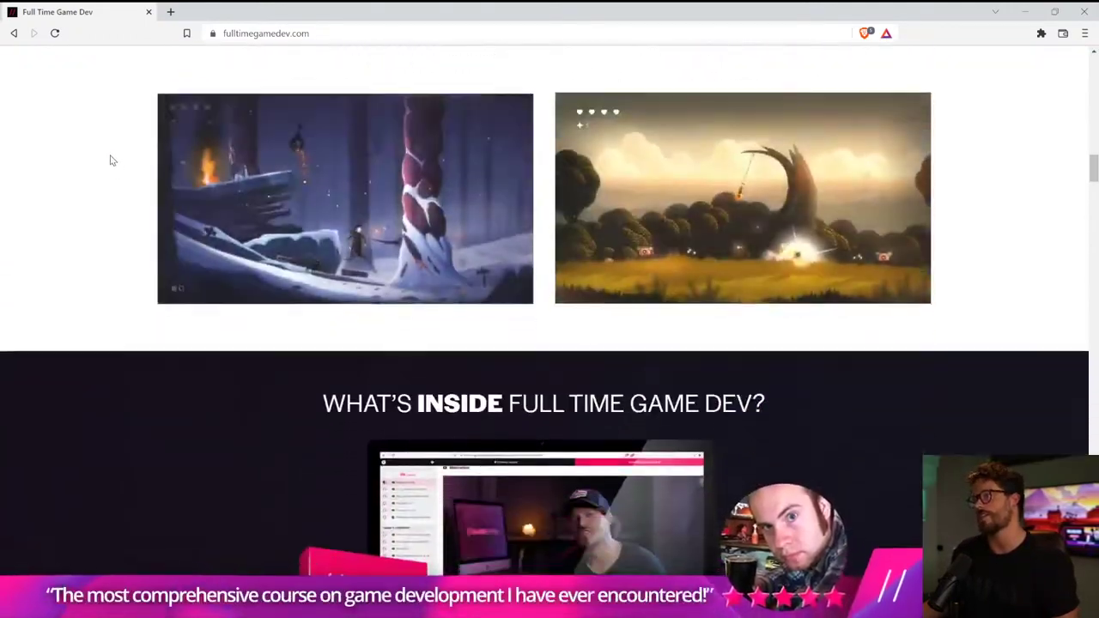
scroll(107, 155, "down", 5)
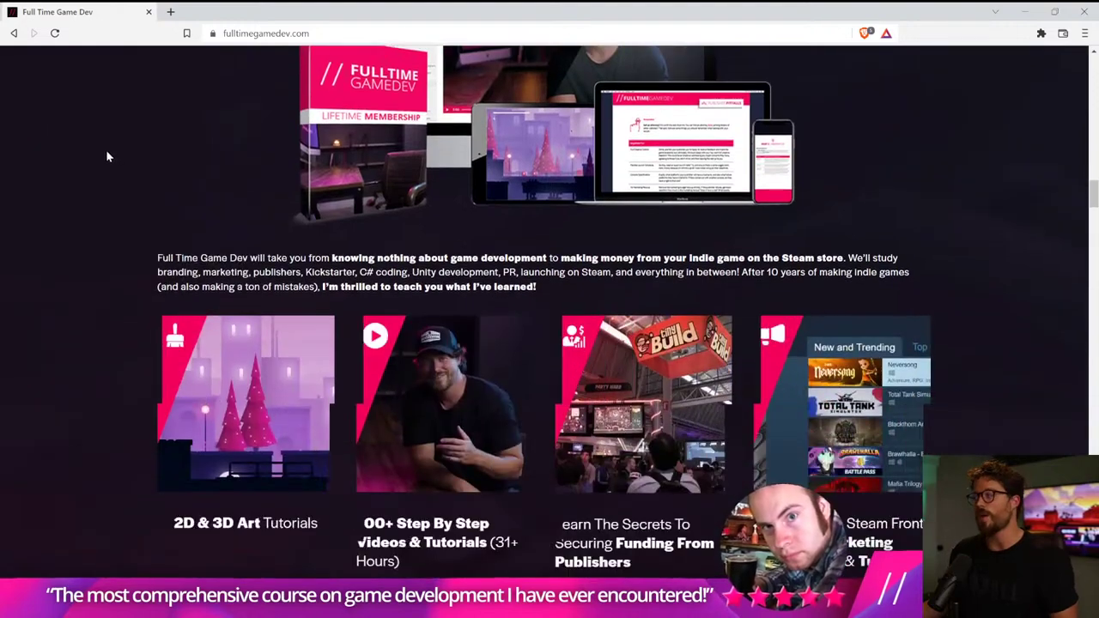
- Look over the course topic tiles and the 2021 3D Content Update section, returning to the 2D & 3D Art Tutorials row
scroll(103, 154, "down", 3)
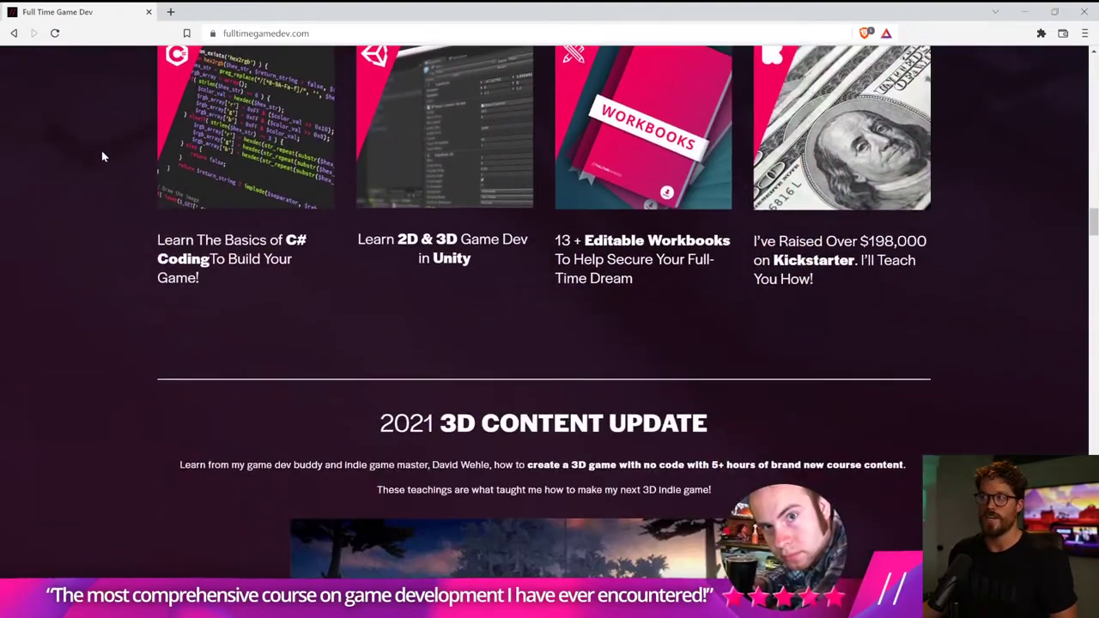
scroll(103, 151, "down", 2)
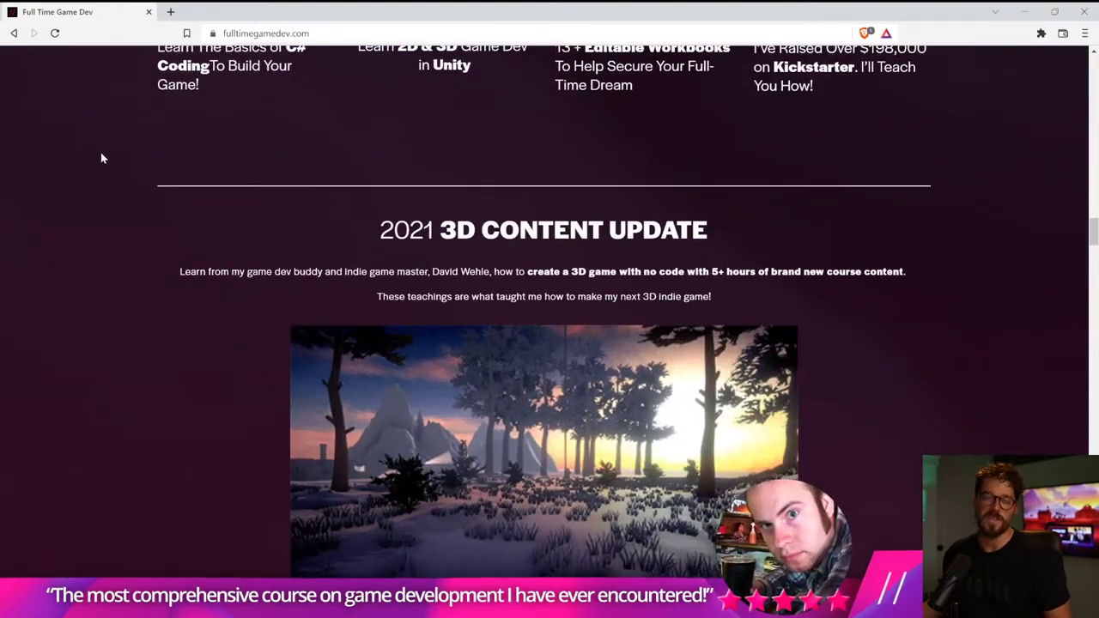
scroll(106, 152, "up", 6)
scroll(99, 158, "down", 1)
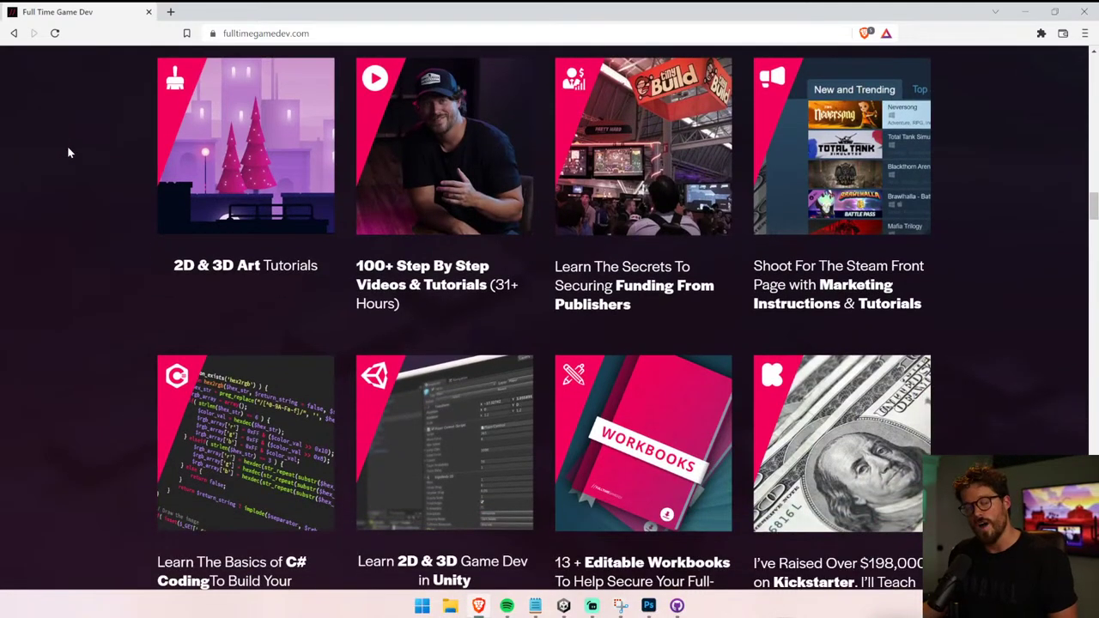
- Highlight the publisher funding and Steam marketing descriptions in turn, and read through both rows of course topics
left_click_drag(563, 266, 750, 318)
left_click(645, 334)
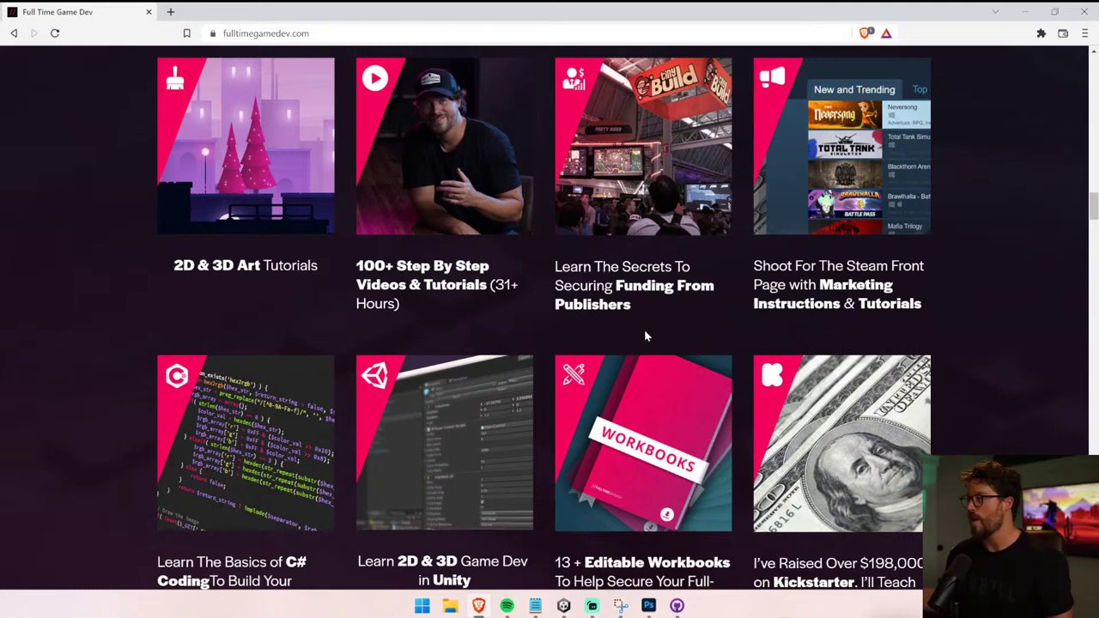
left_click_drag(753, 262, 957, 305)
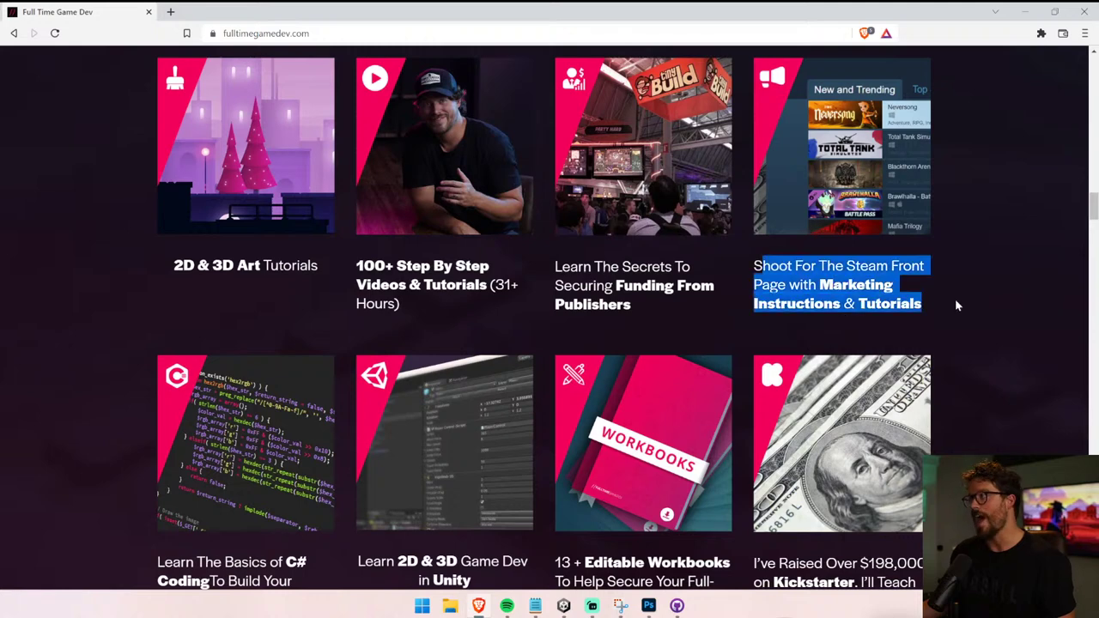
left_click(955, 299)
scroll(302, 436, "down", 2)
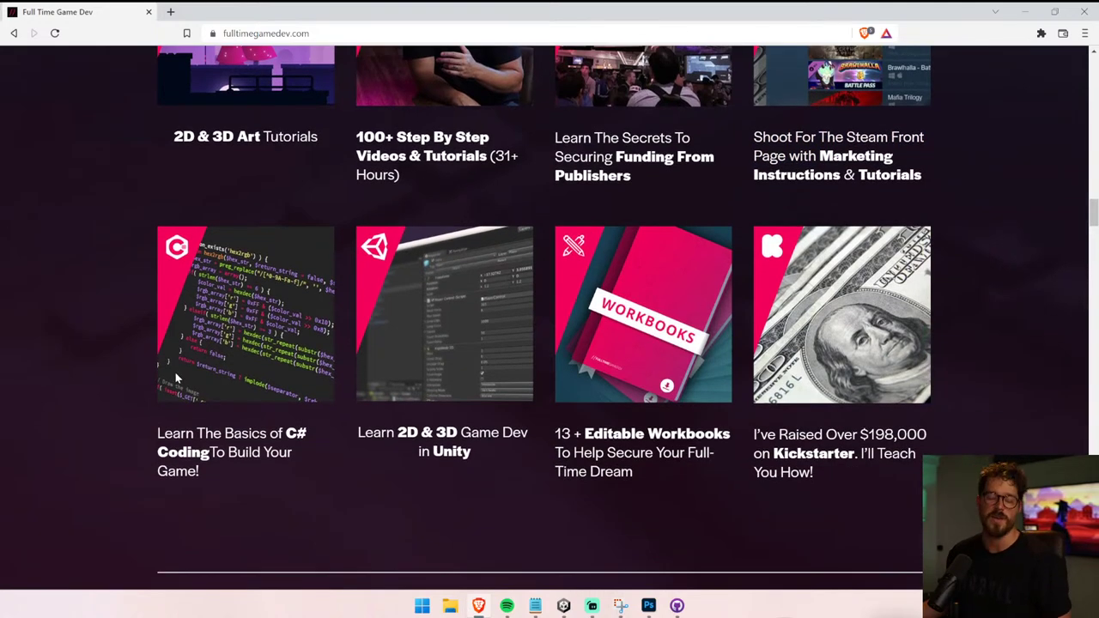
scroll(398, 338, "up", 2)
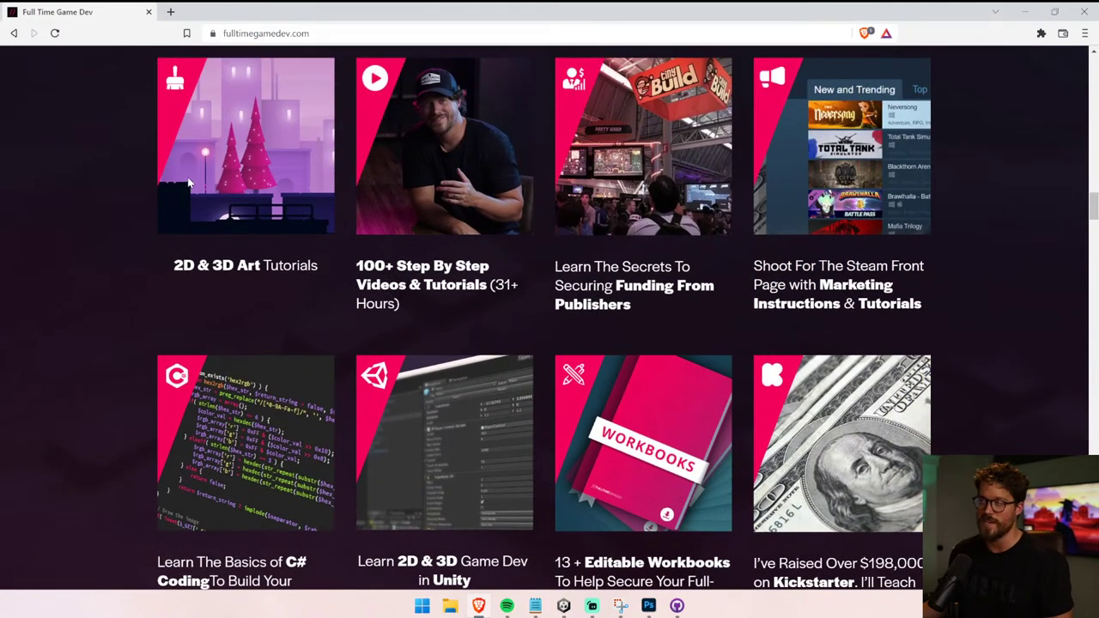
scroll(409, 192, "down", 3)
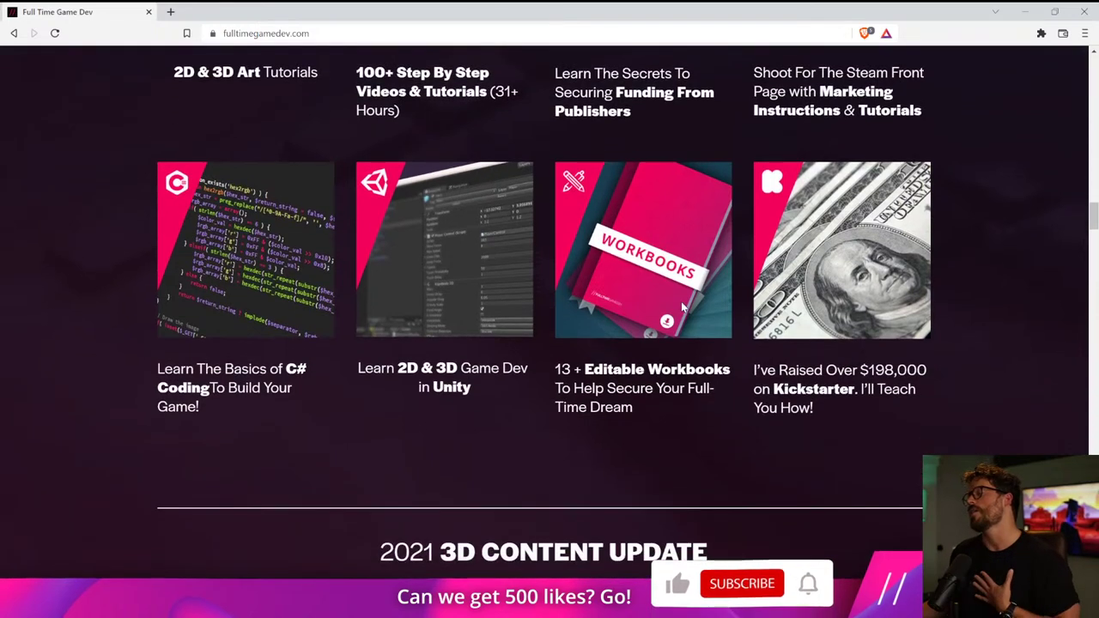